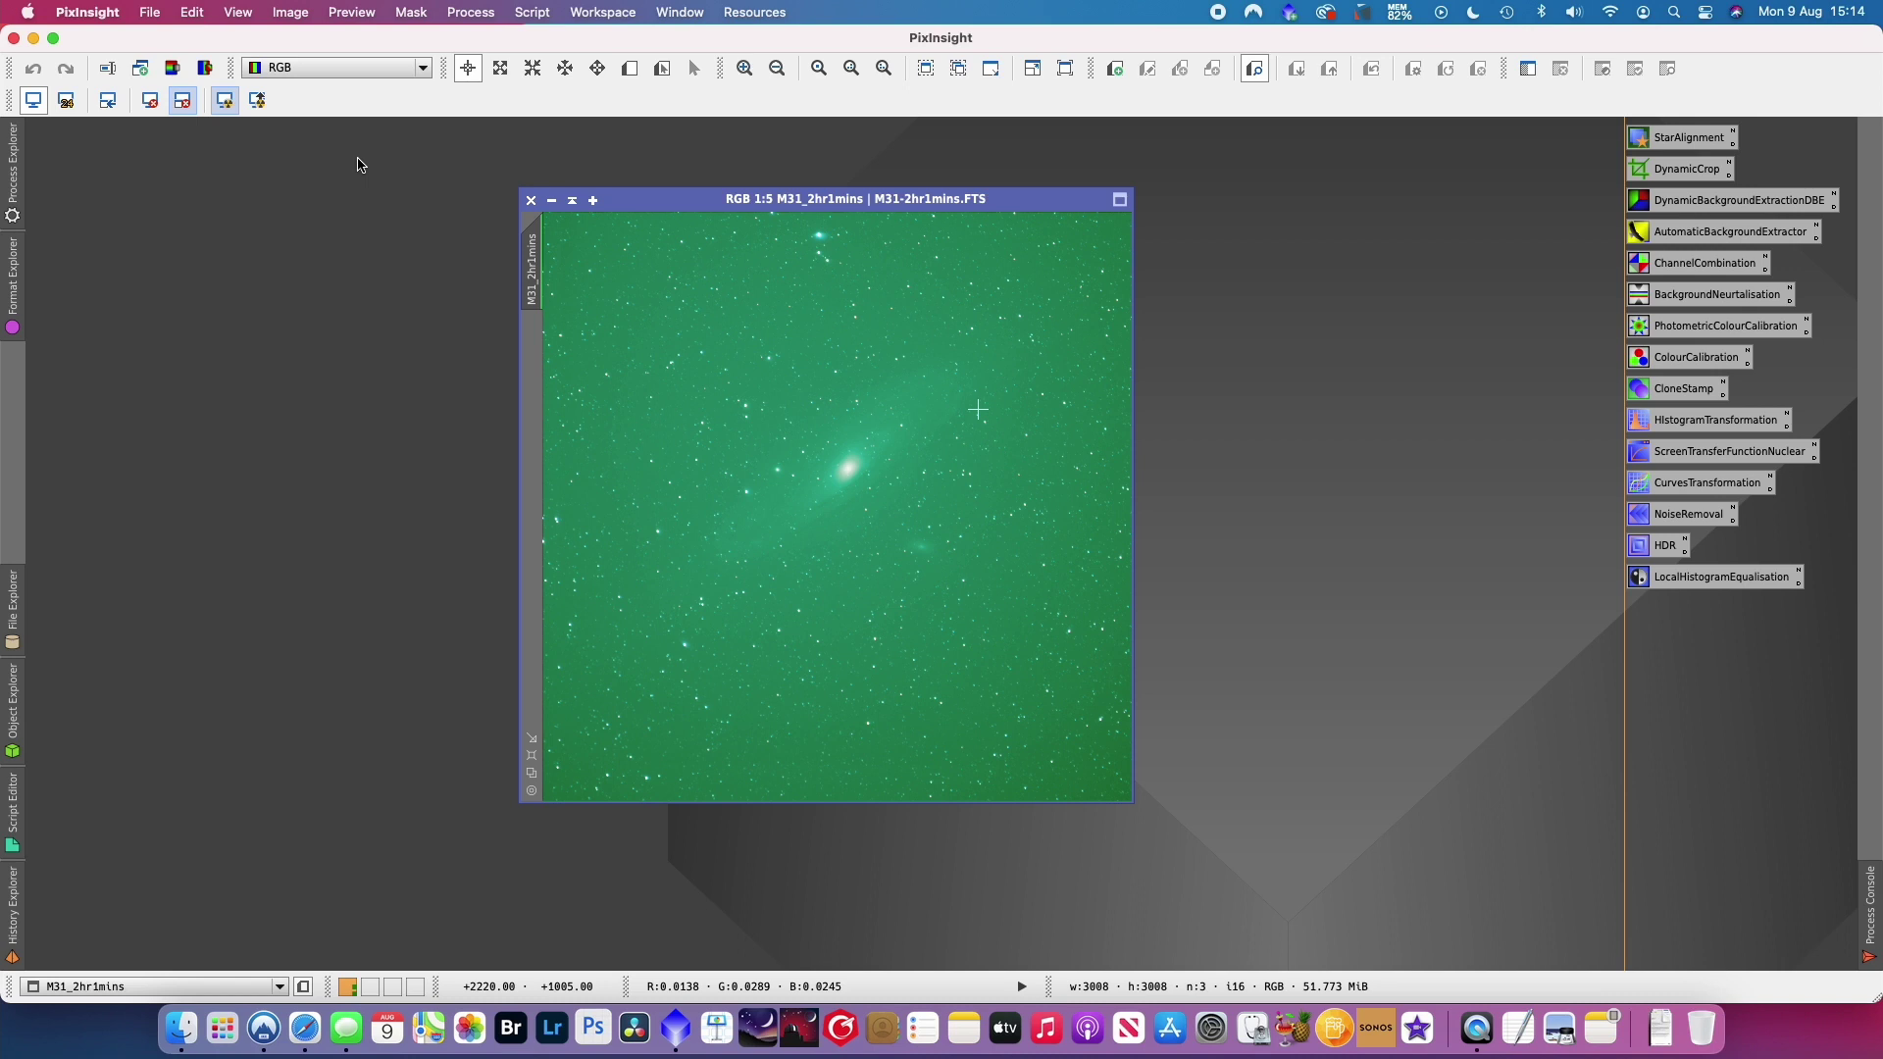
- Remove the screen stretch from the M31 image to view the unstretched data, and reapply the auto stretch
{"action": "left_click", "coordinate": [182, 102]}
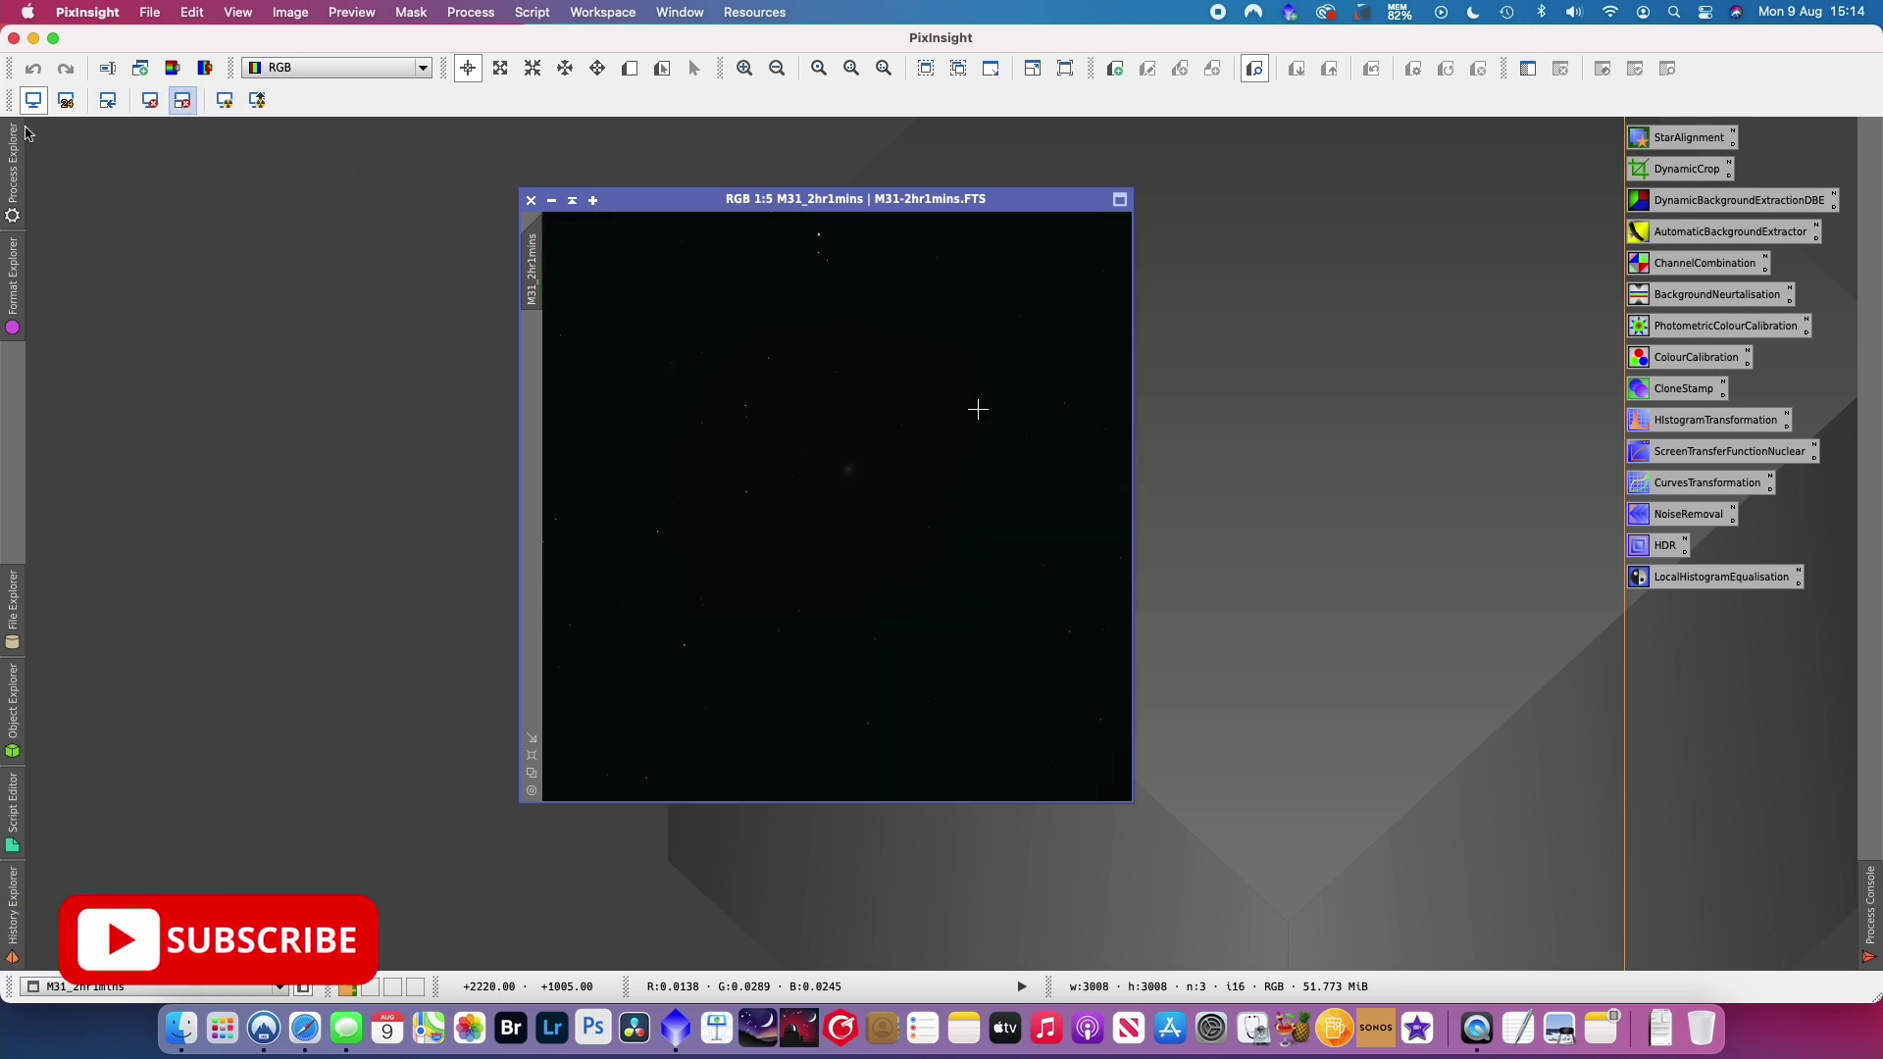
{"action": "left_click", "coordinate": [227, 102]}
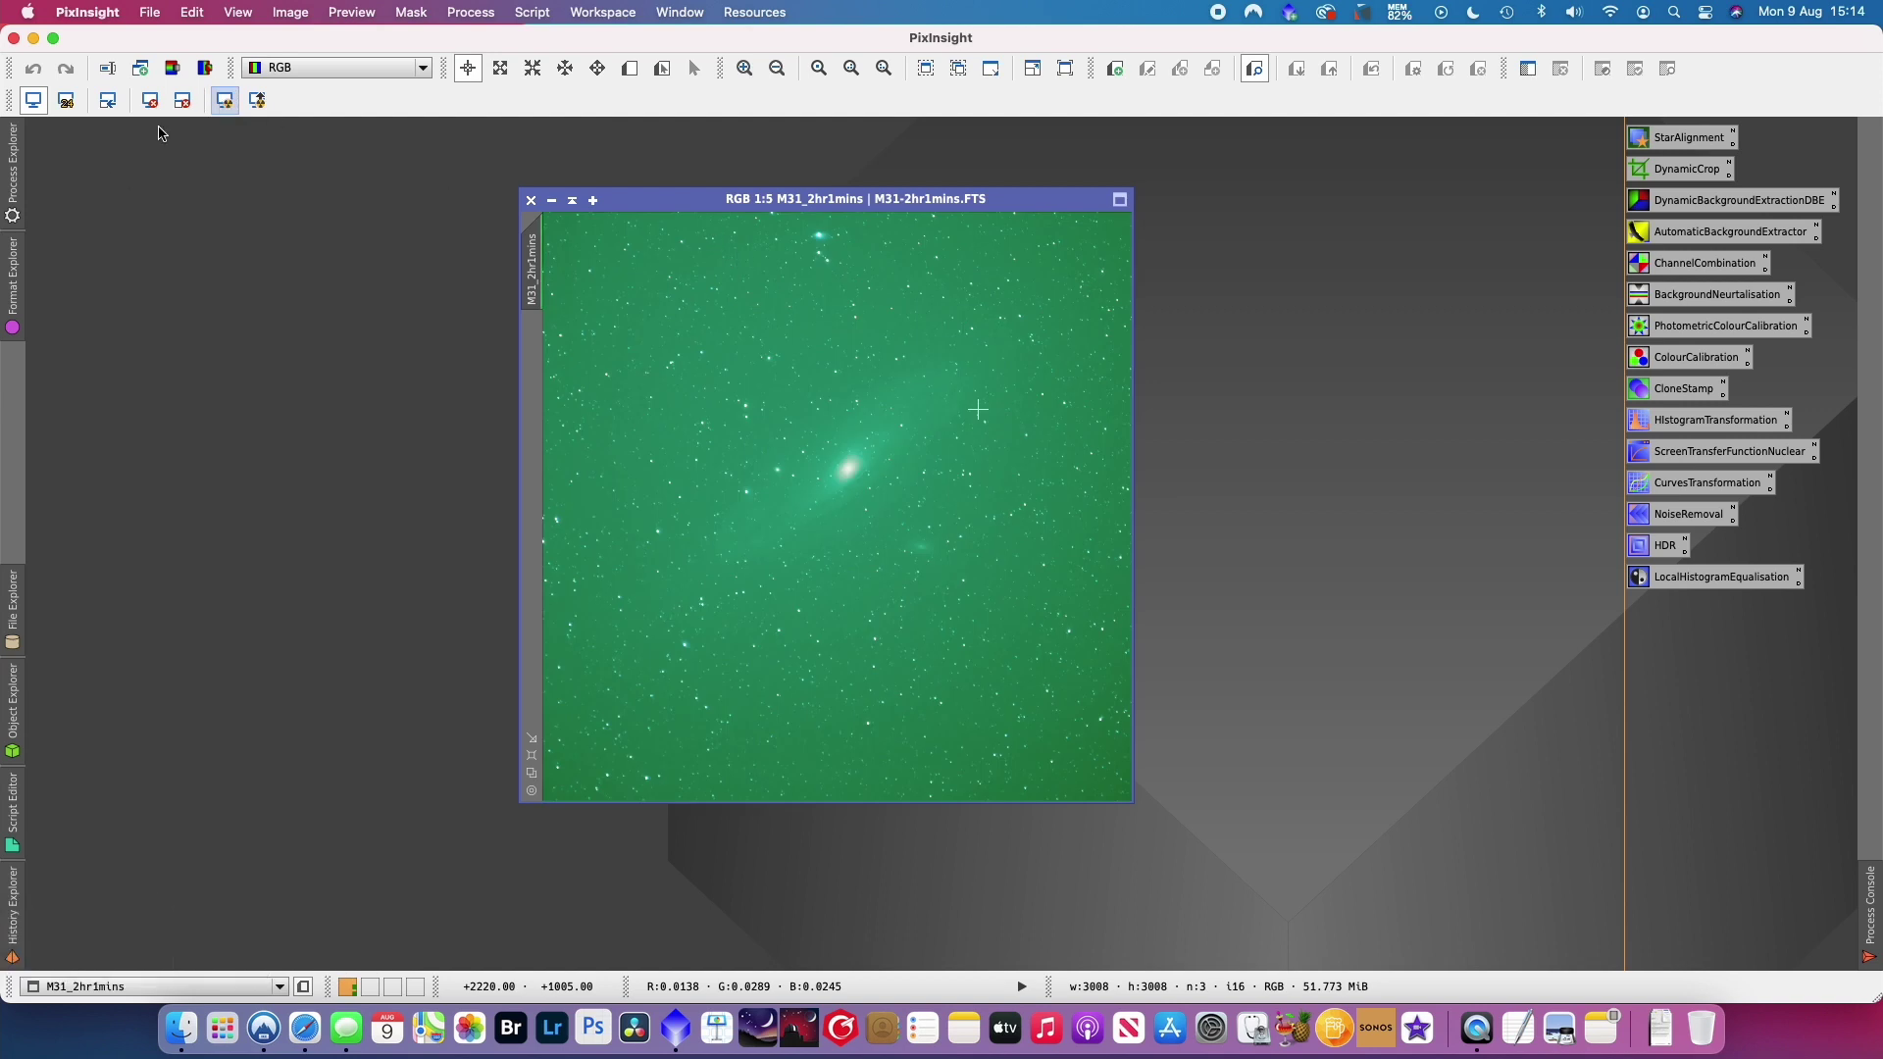
- Crop the M31 image with DynamicCrop to about 2913 by 2023 pixels around the galaxy, and close the crop tool
{"action": "double_click", "coordinate": [1711, 164]}
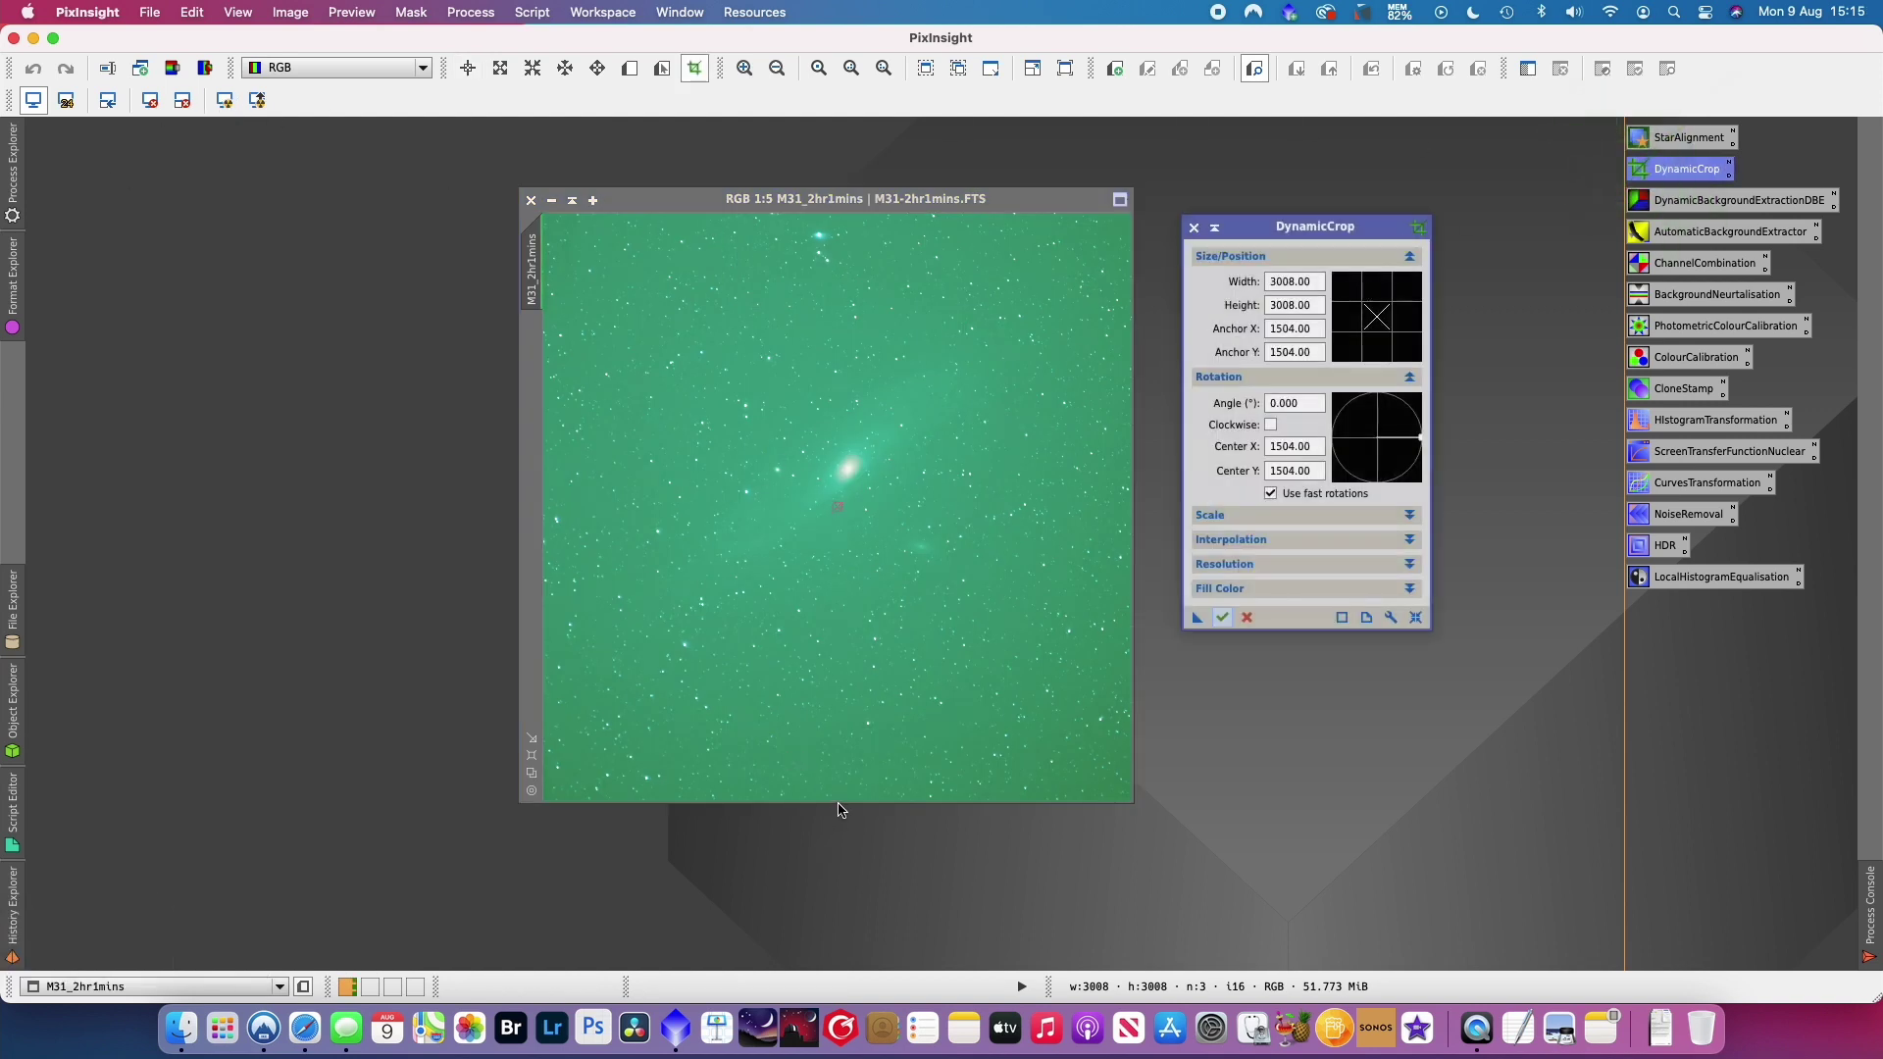
{"action": "left_click_drag", "start_coordinate": [838, 803], "coordinate": [857, 673]}
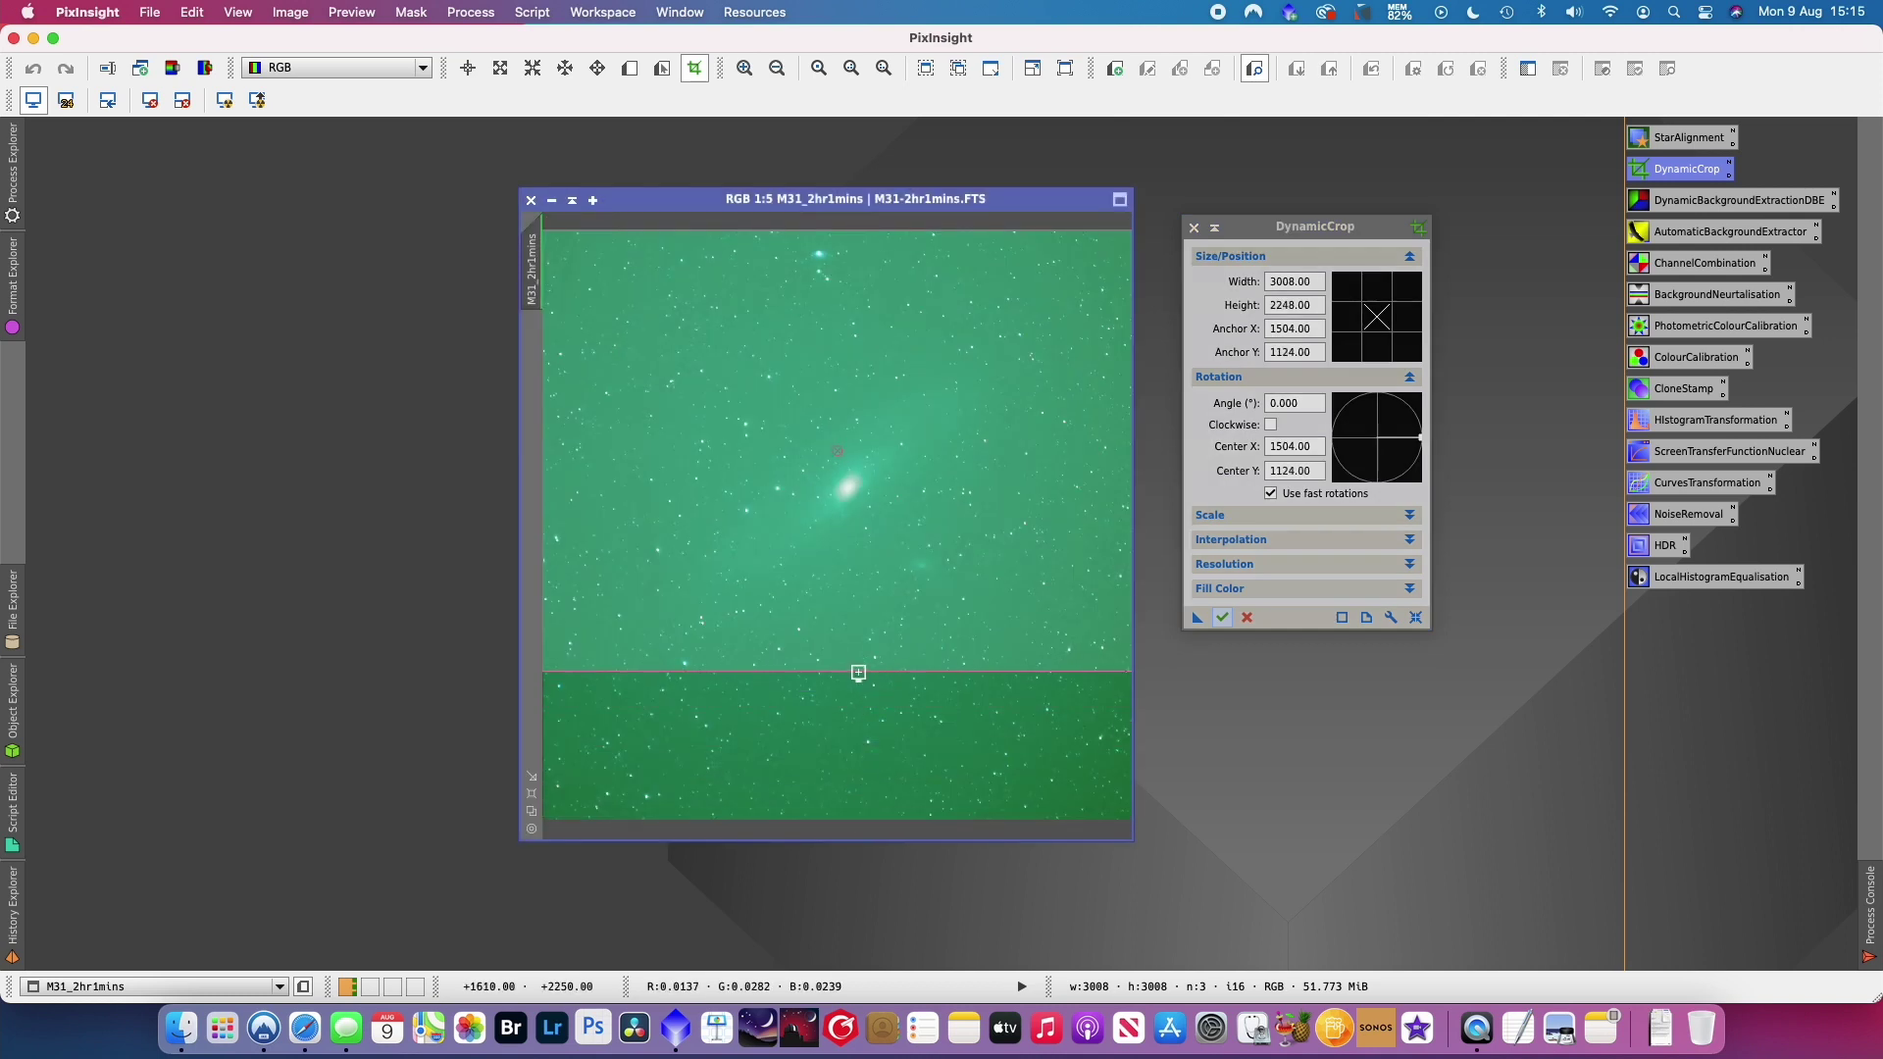
{"action": "left_click_drag", "start_coordinate": [813, 230], "coordinate": [810, 286]}
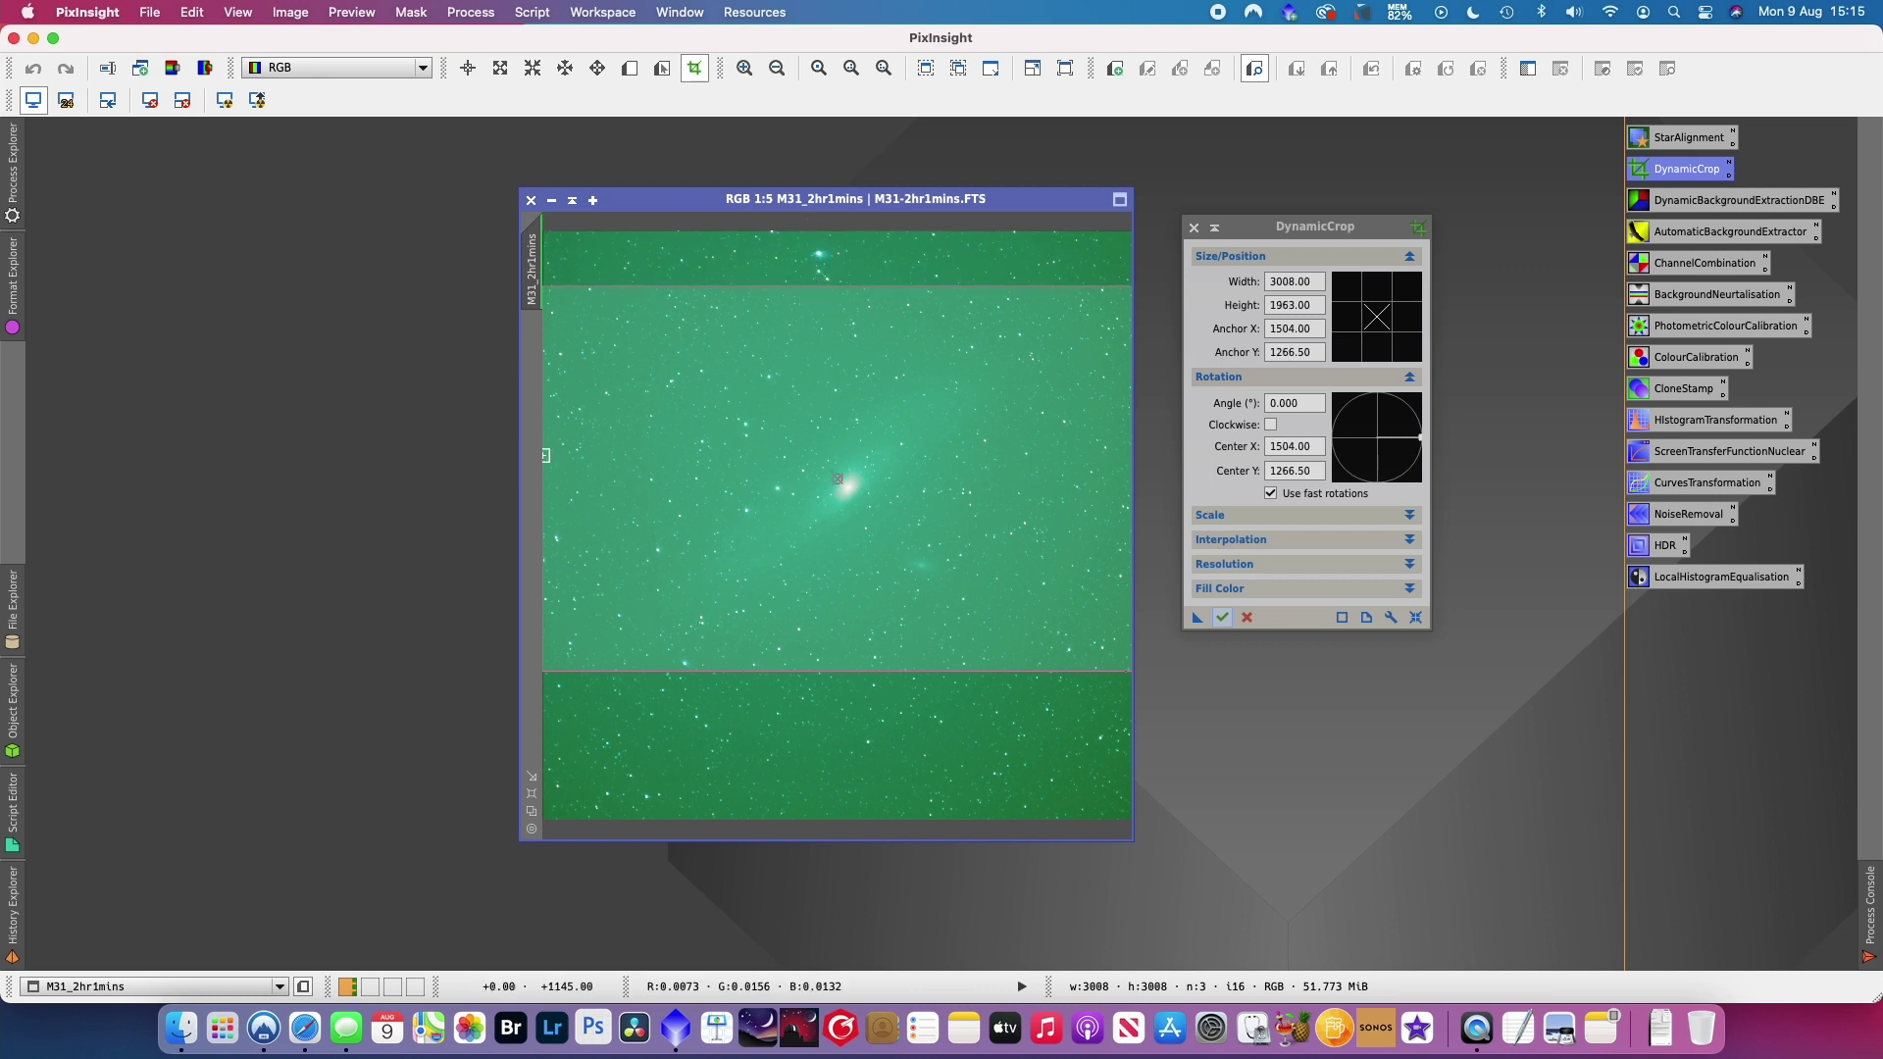
{"action": "left_click_drag", "start_coordinate": [548, 454], "coordinate": [555, 454]}
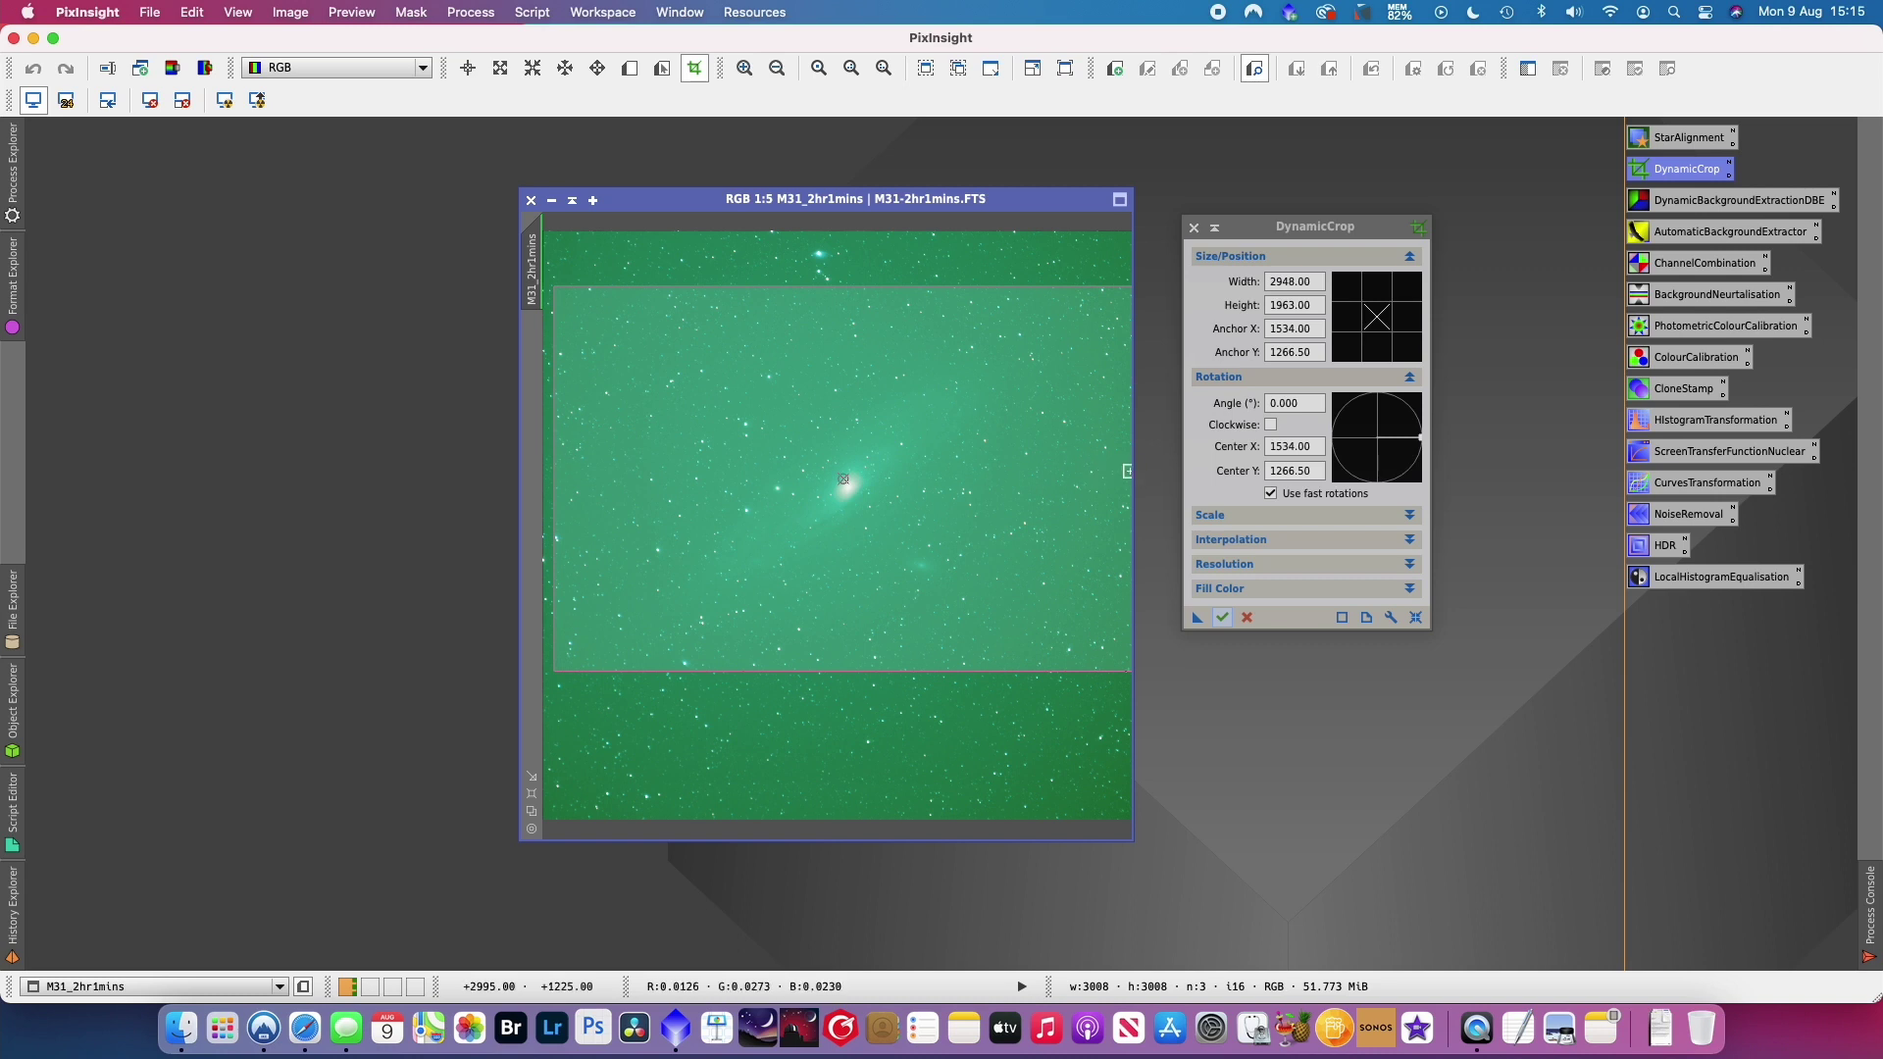
{"action": "left_click_drag", "start_coordinate": [1130, 471], "coordinate": [1035, 480]}
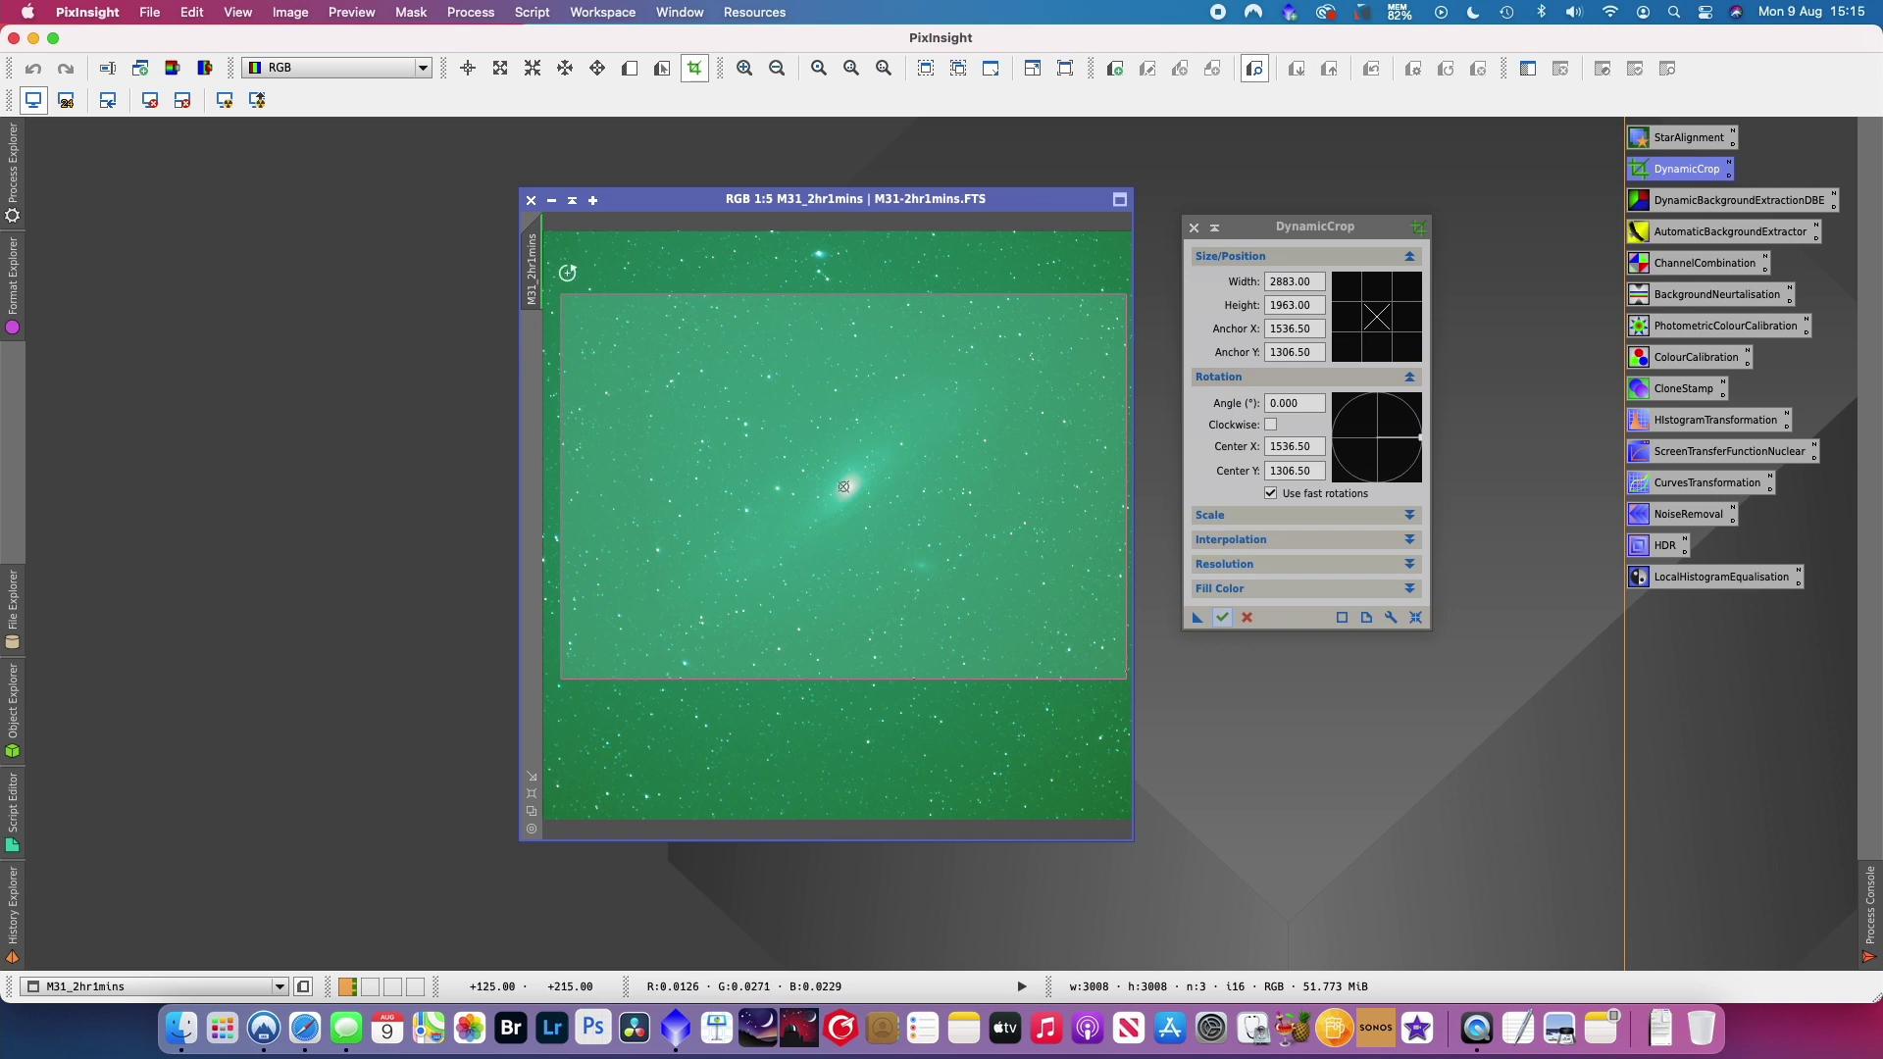
{"action": "left_click_drag", "start_coordinate": [558, 294], "coordinate": [554, 282]}
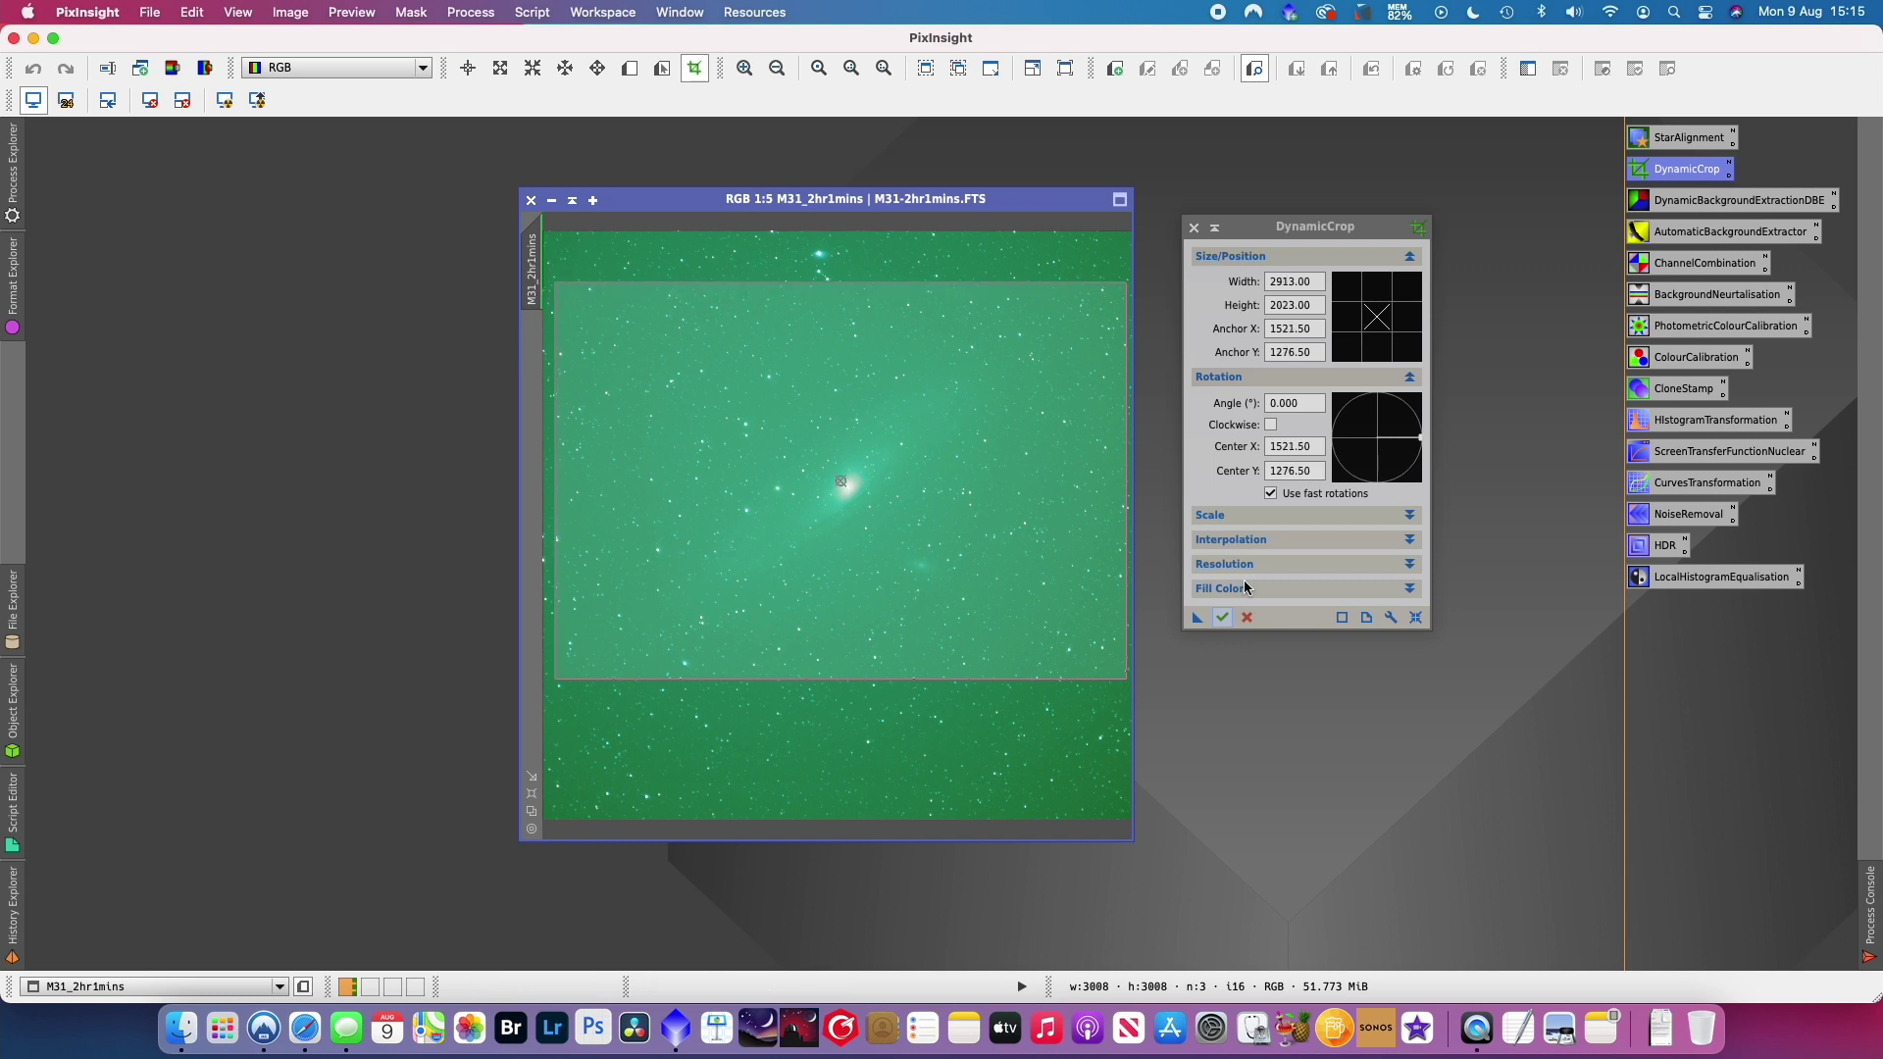
{"action": "left_click", "coordinate": [1222, 617]}
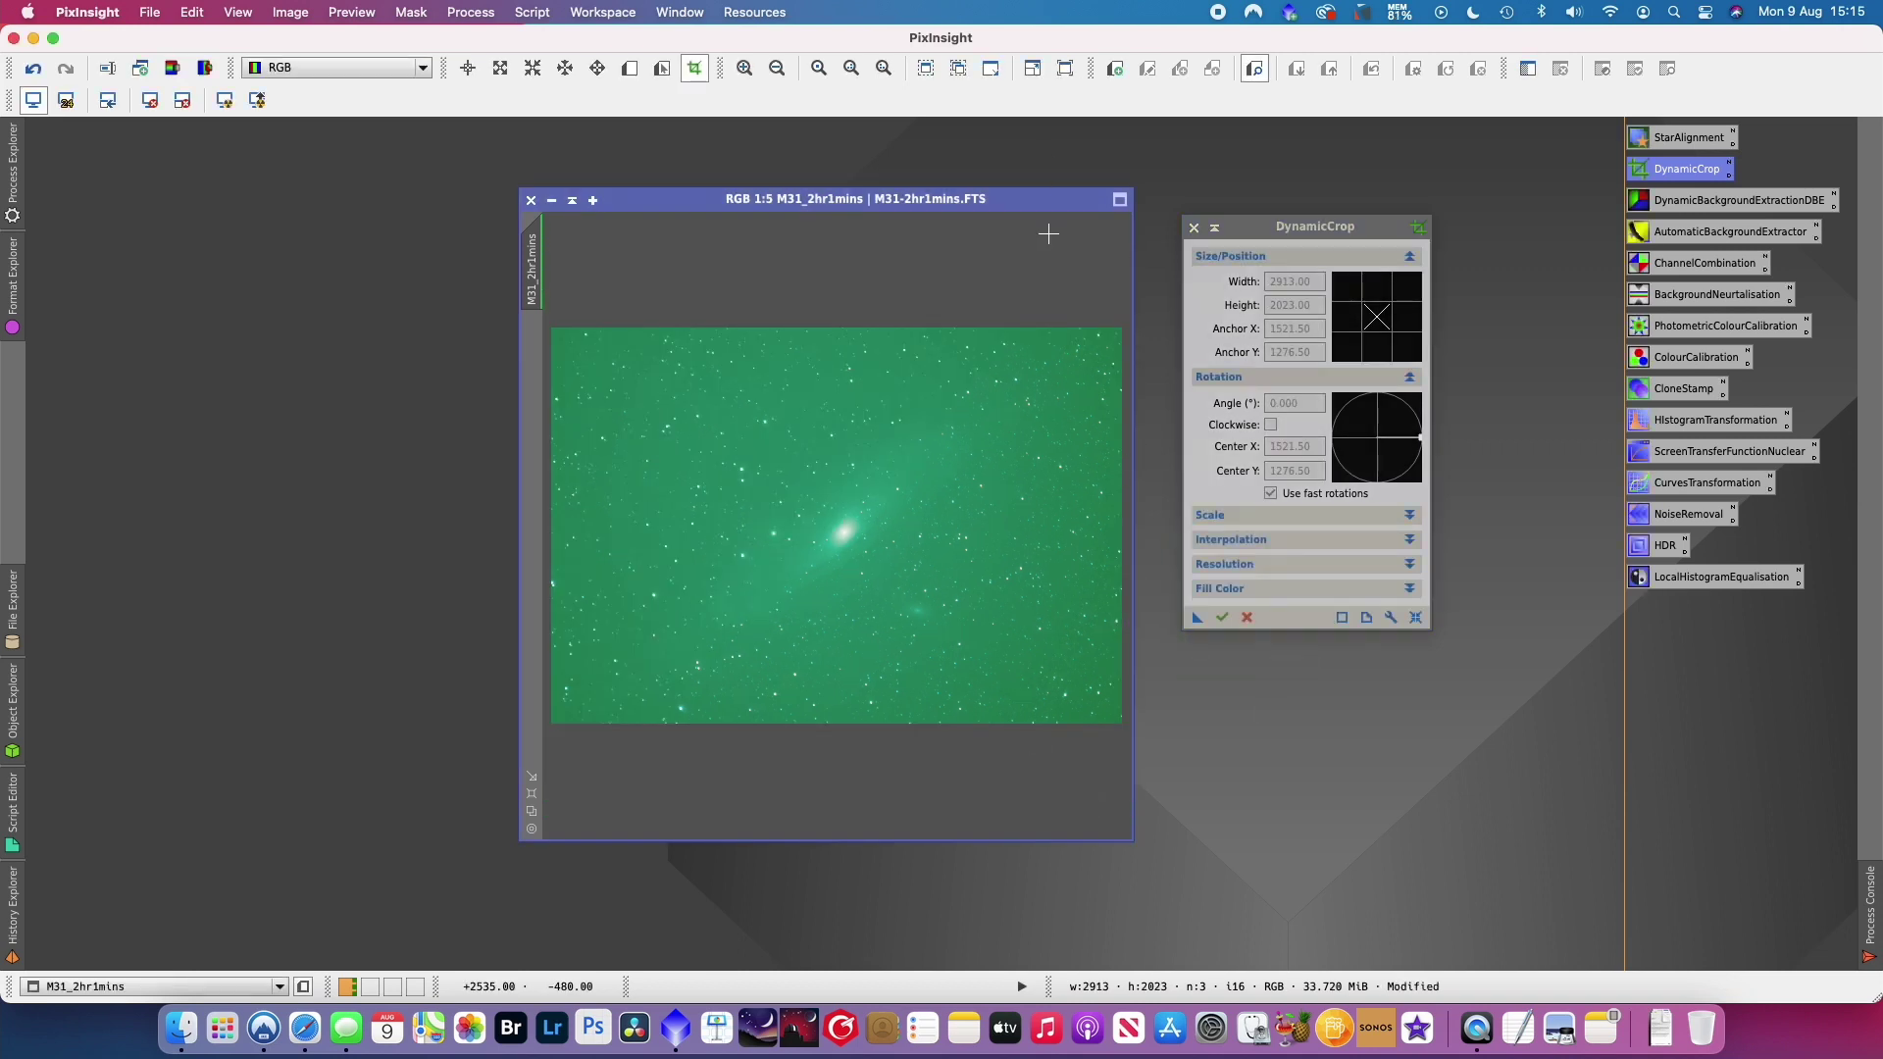
{"action": "scroll", "coordinate": [1048, 233], "scroll_direction": "up", "scroll_amount": 2}
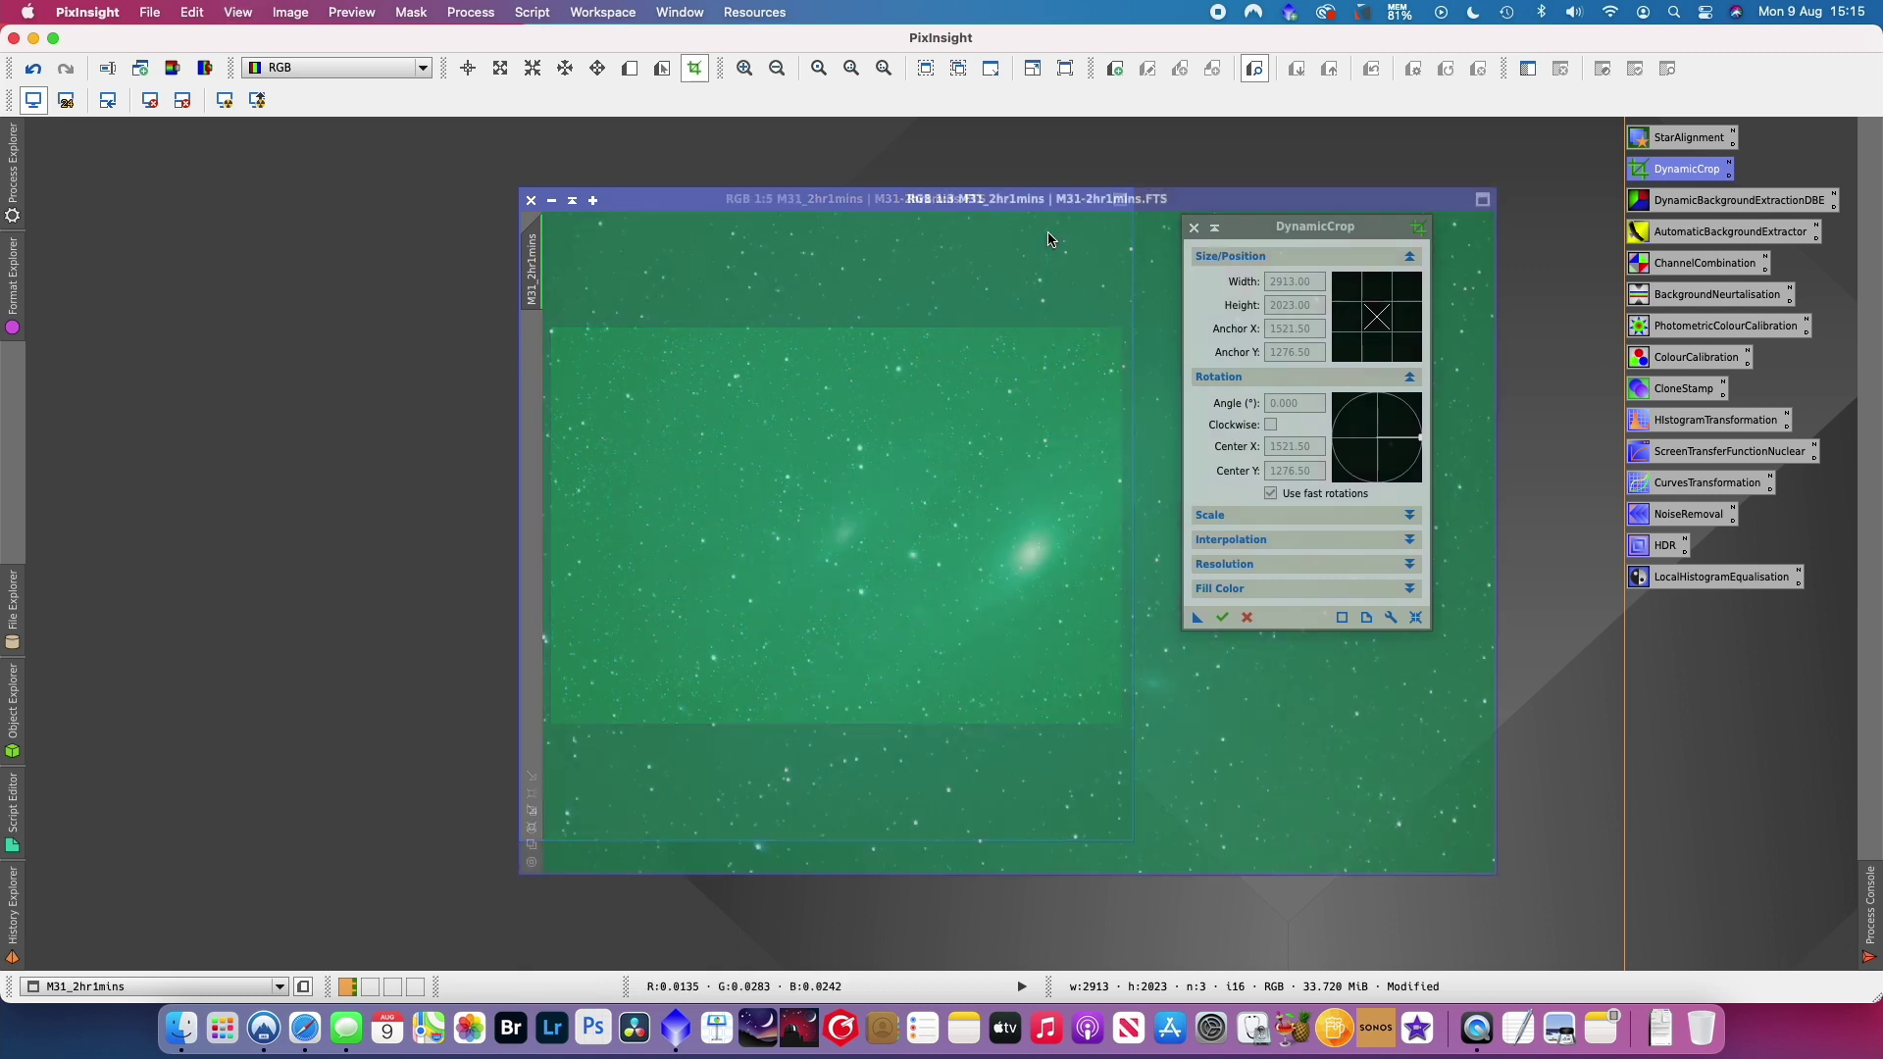
{"action": "left_click_drag", "start_coordinate": [986, 198], "coordinate": [573, 169]}
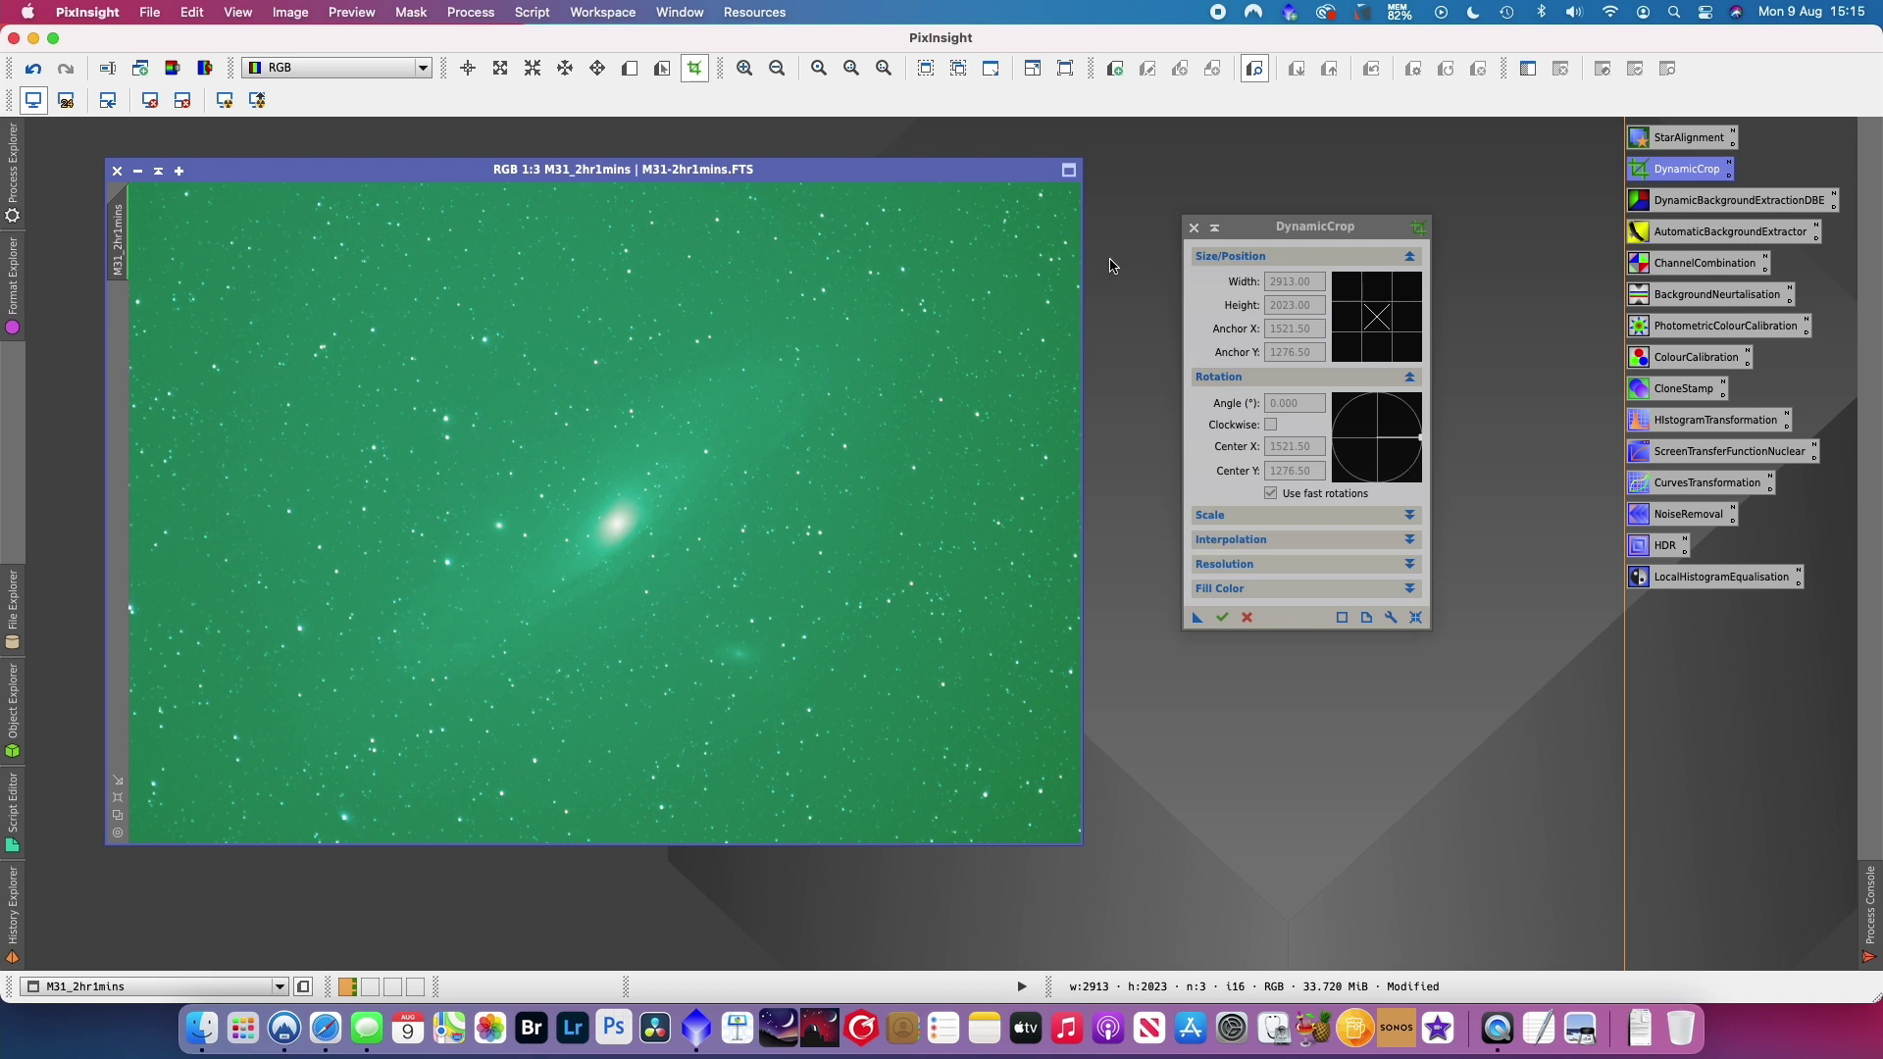
{"action": "left_click", "coordinate": [1215, 228]}
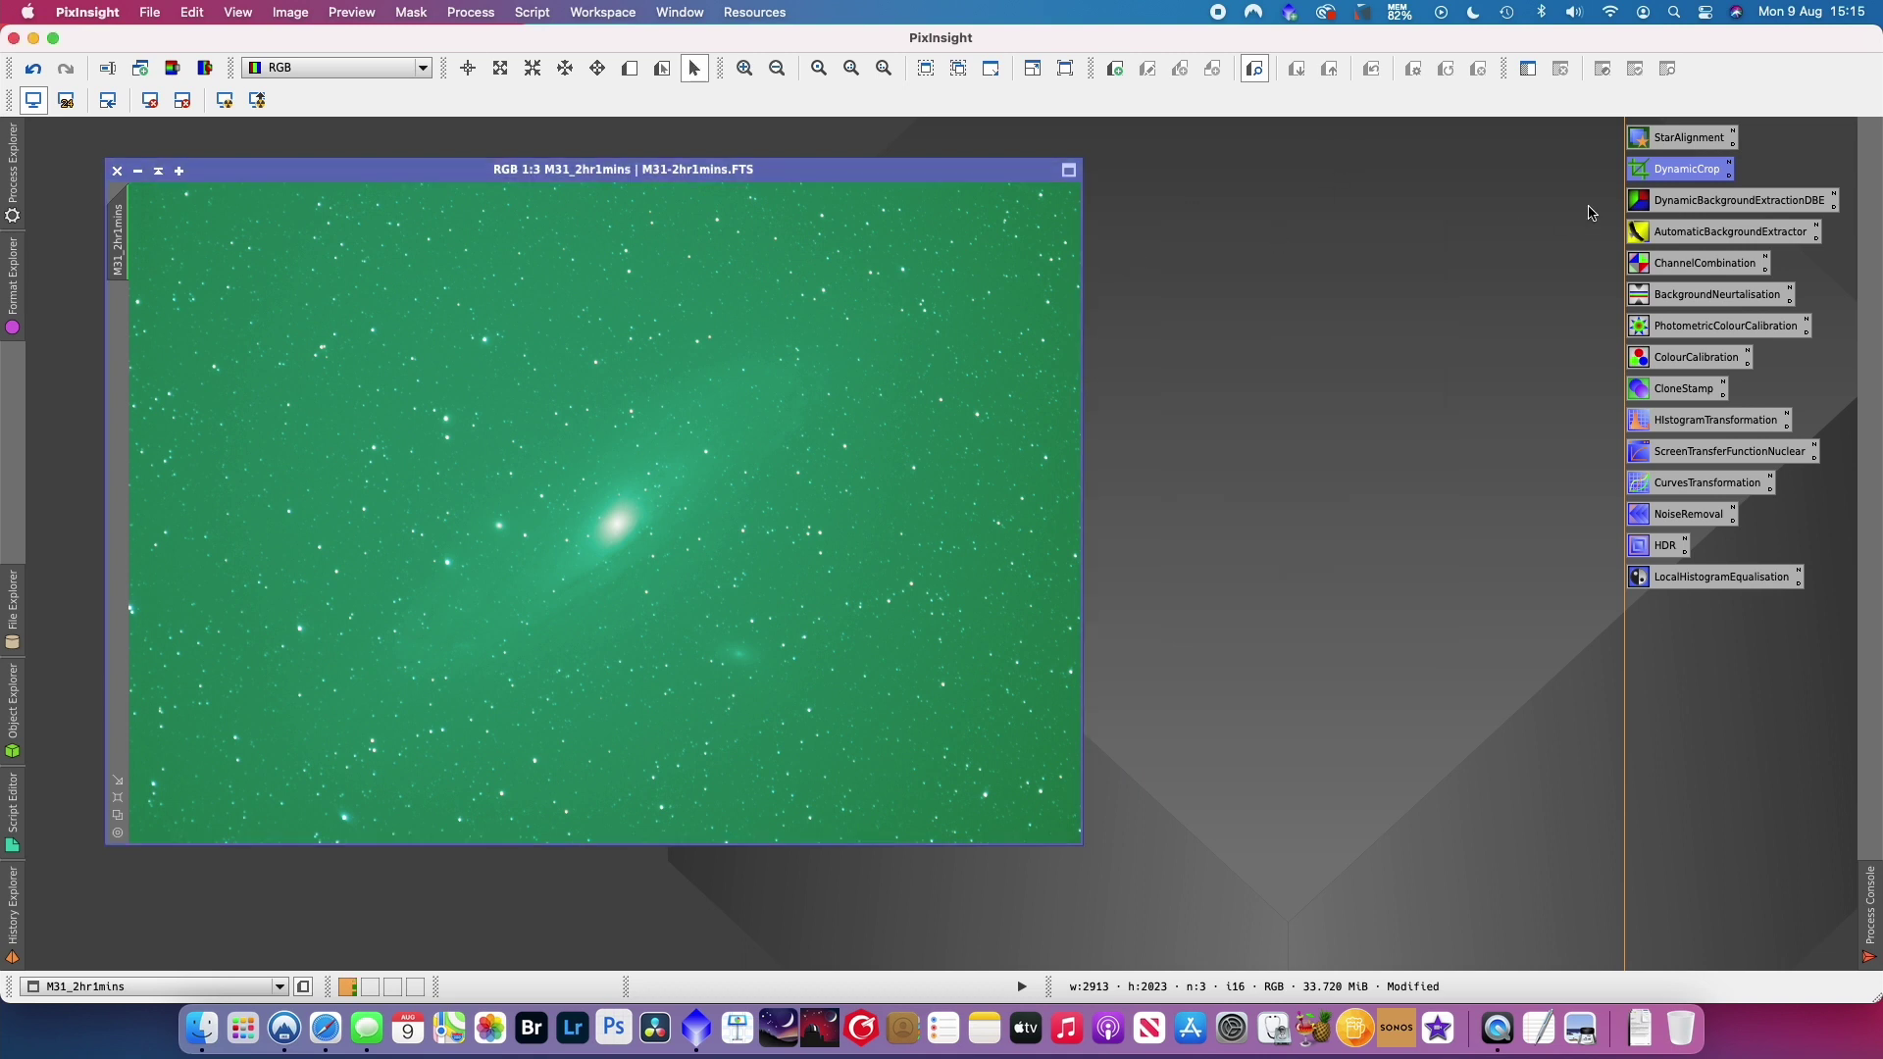
- Set up AutomaticBackgroundExtractor with box size 8, box separation 8 and Subtraction correction, discarding the background model and replacing the target image
{"action": "double_click", "coordinate": [1716, 233]}
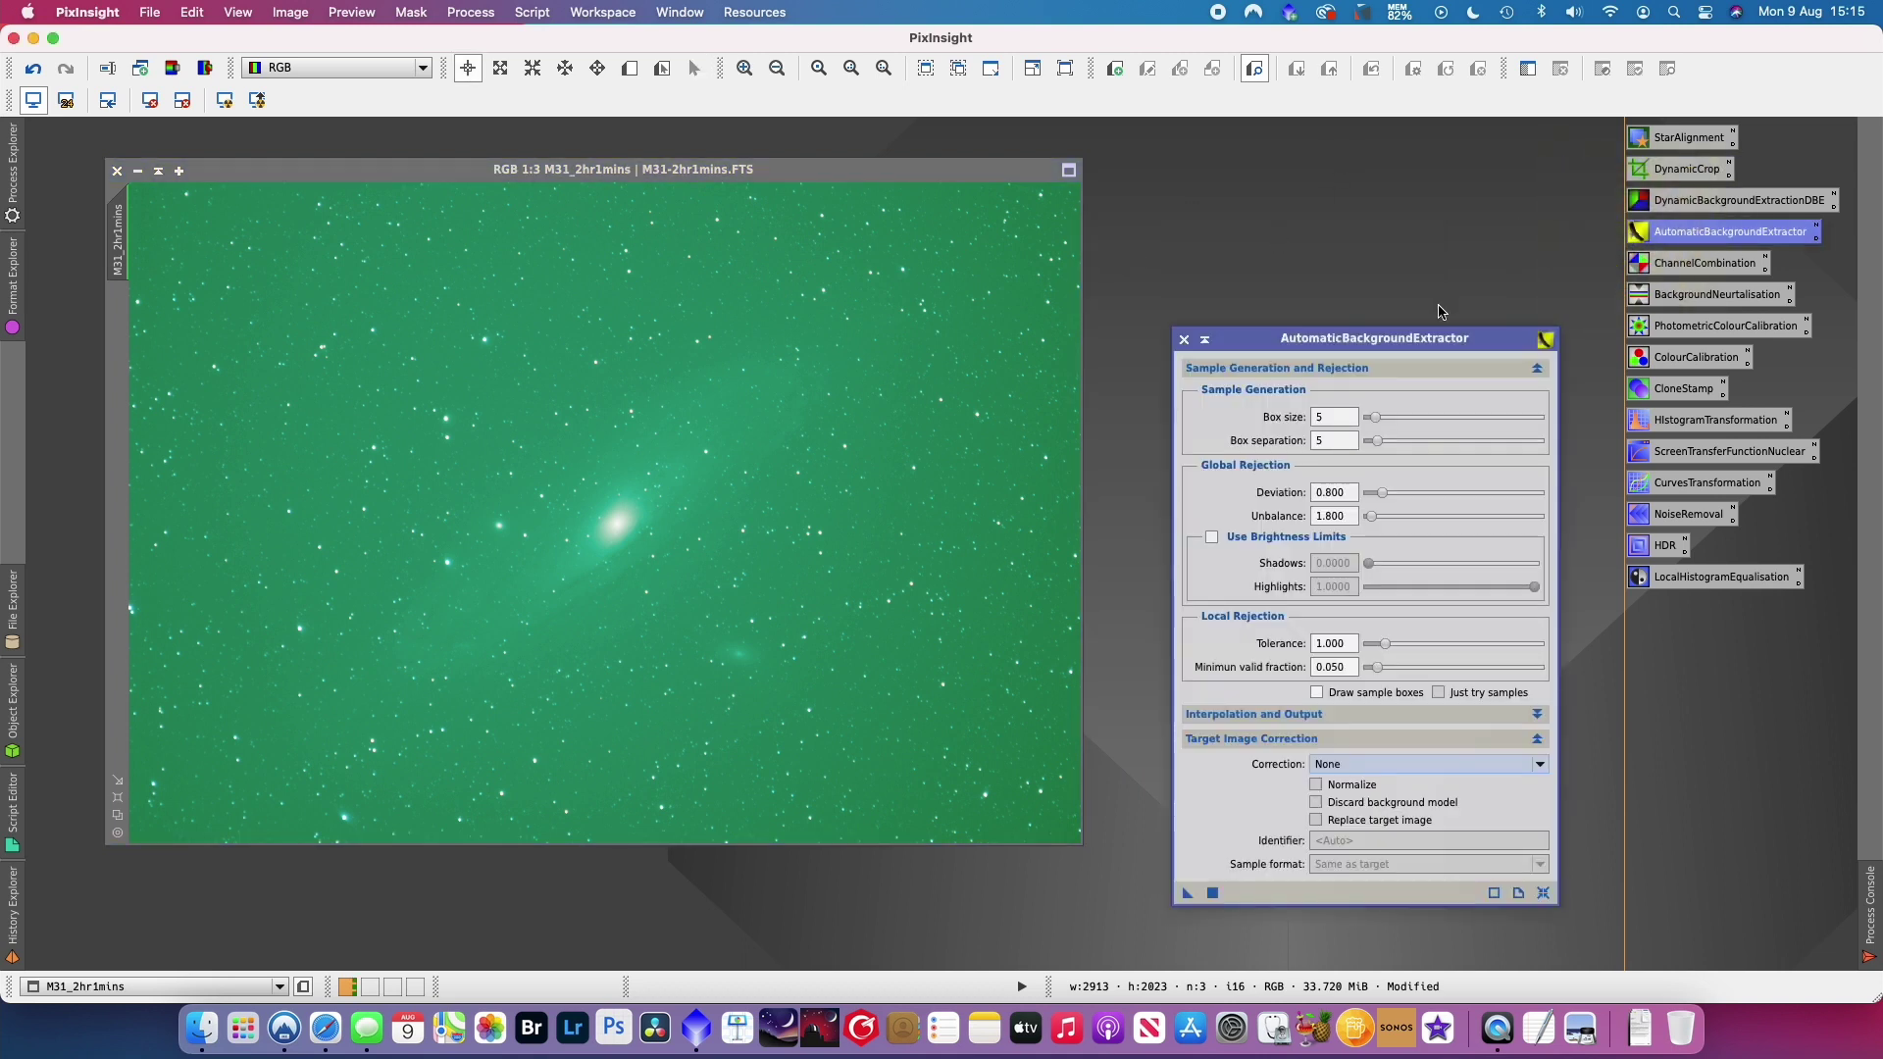
{"action": "left_click_drag", "start_coordinate": [1385, 345], "coordinate": [1338, 259]}
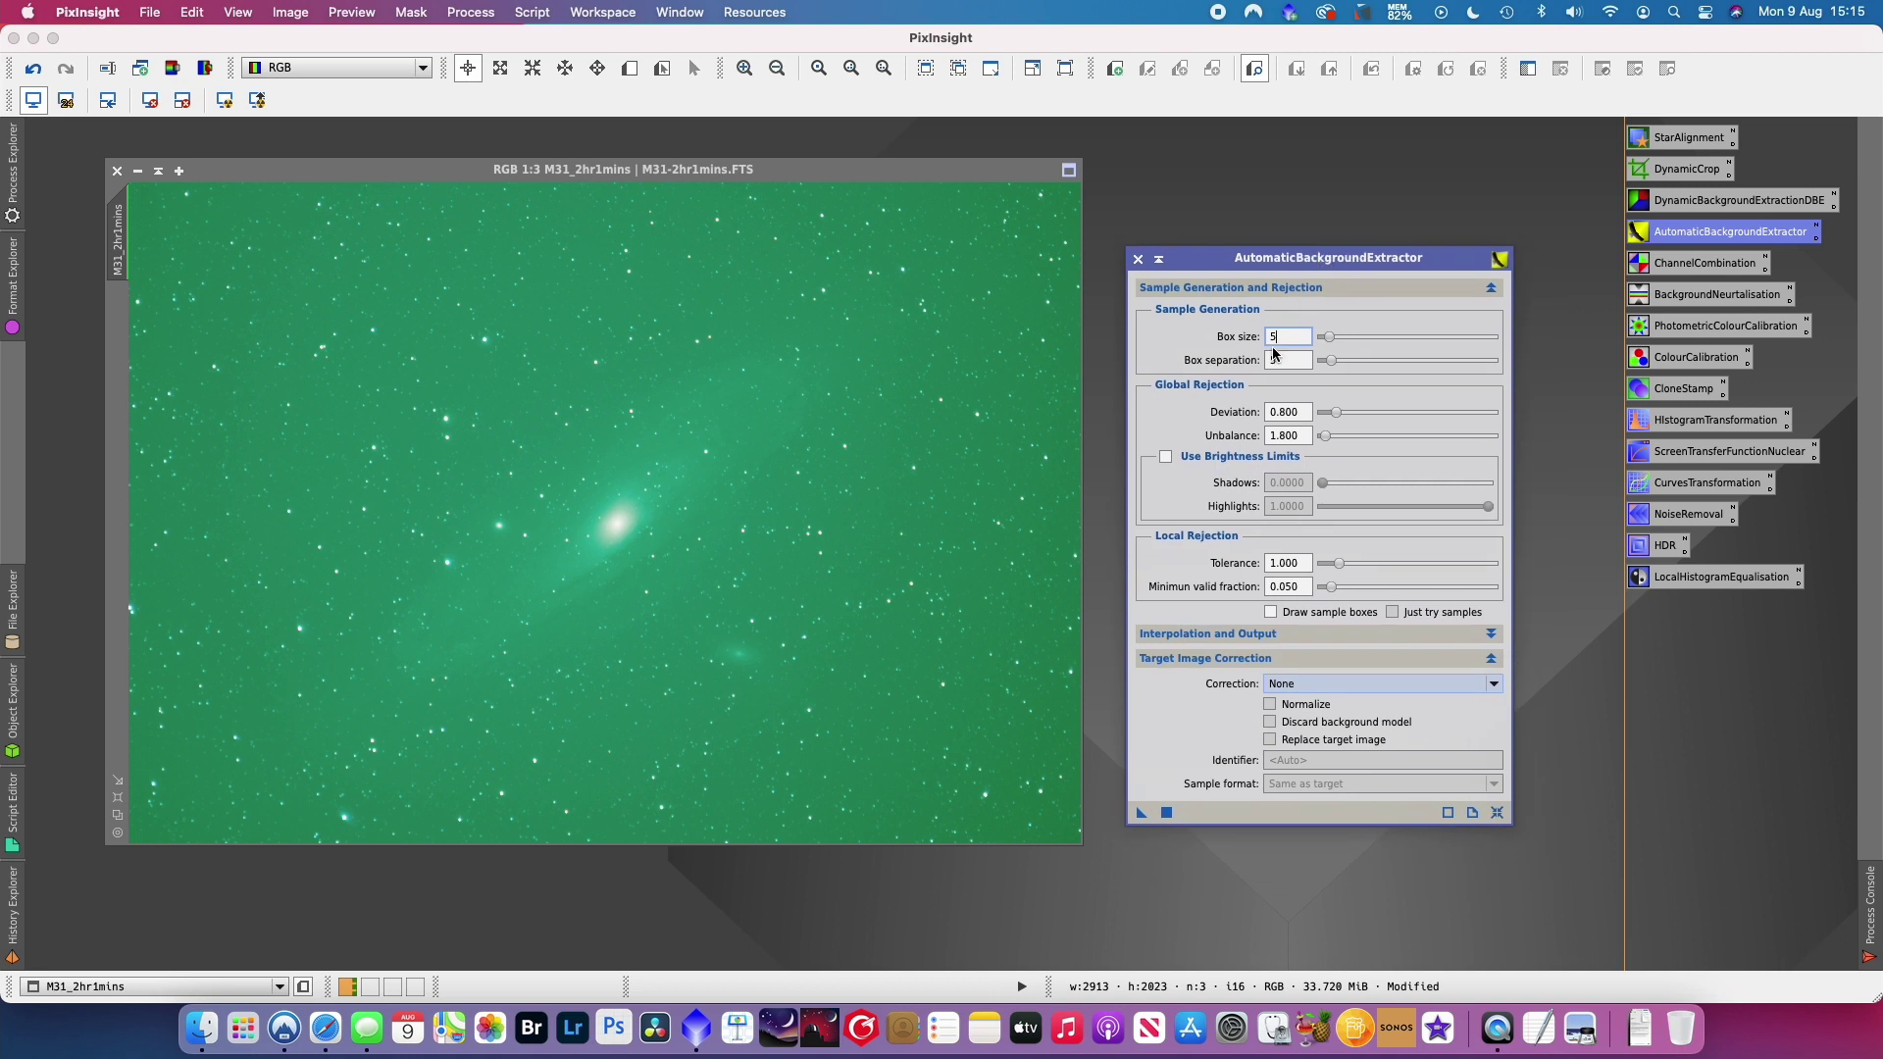
{"action": "left_click", "coordinate": [1290, 362]}
{"action": "type", "text": "8"}
{"action": "left_click", "coordinate": [1302, 682]}
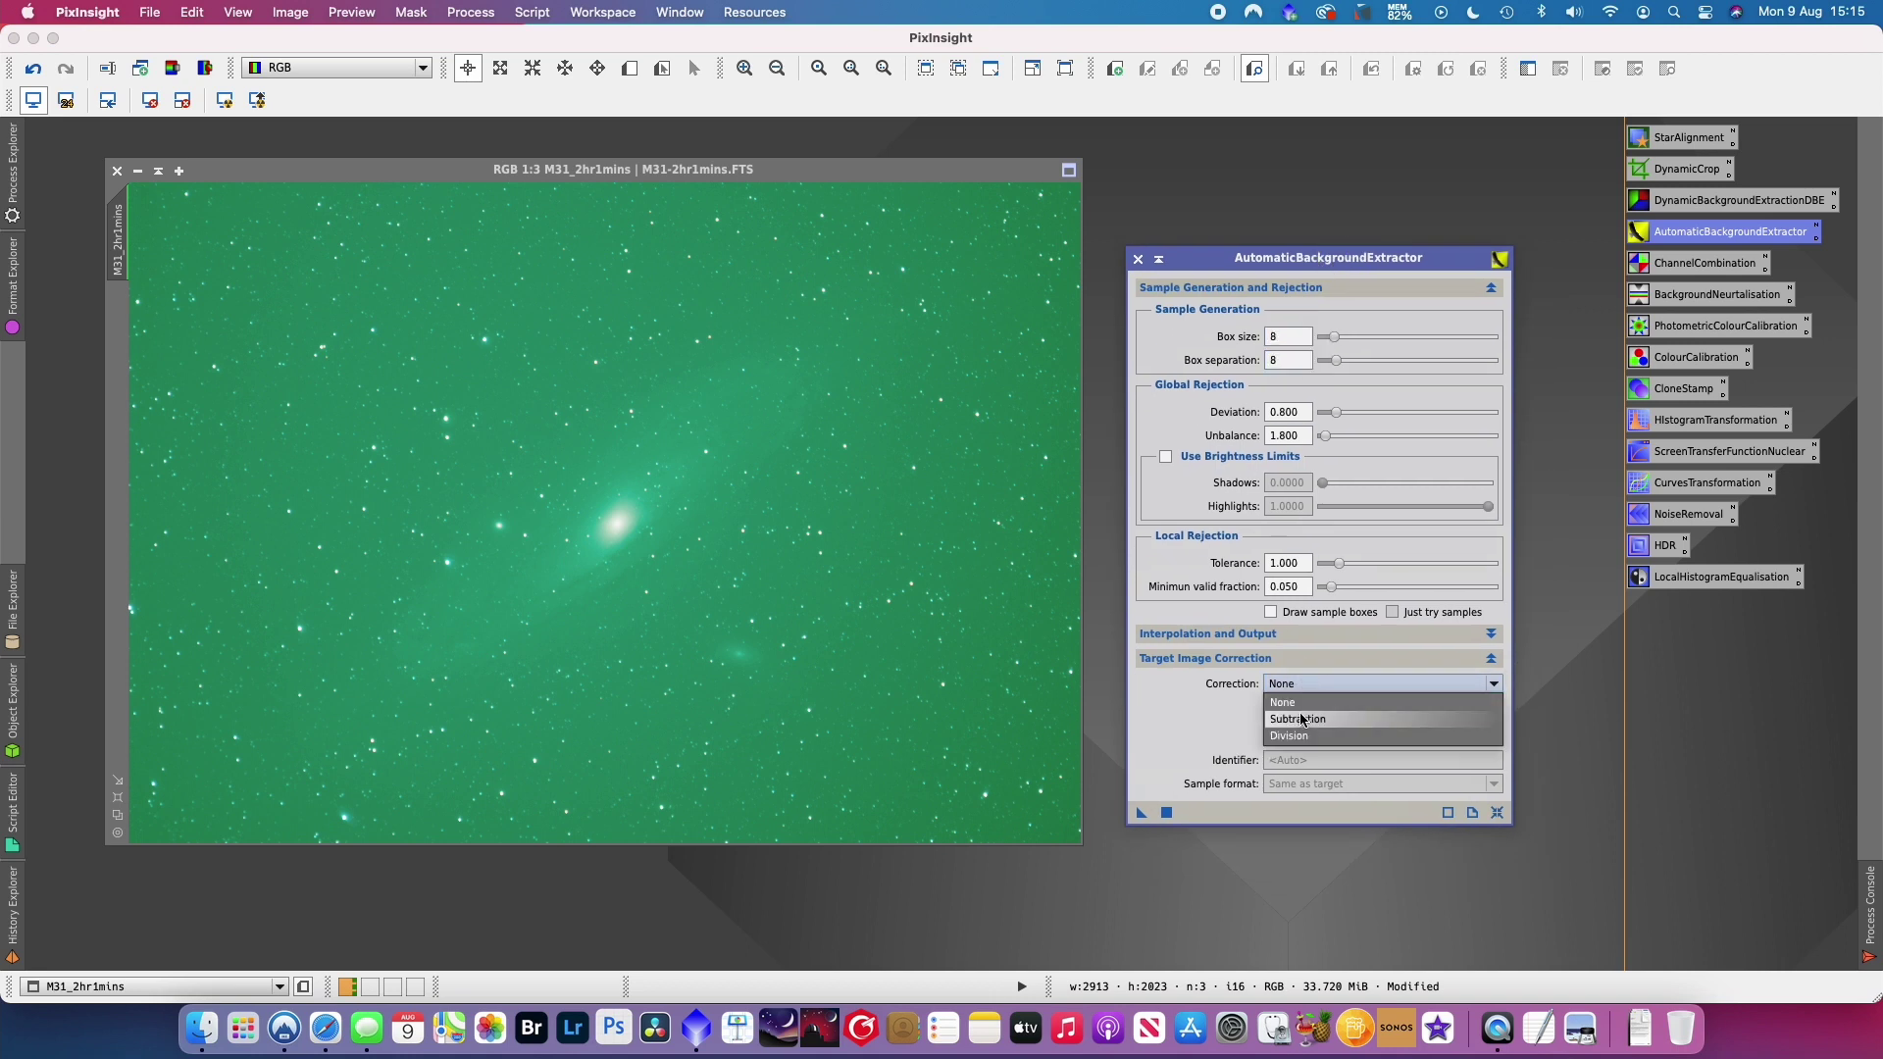
{"action": "left_click", "coordinate": [1314, 723]}
{"action": "left_click", "coordinate": [1308, 723]}
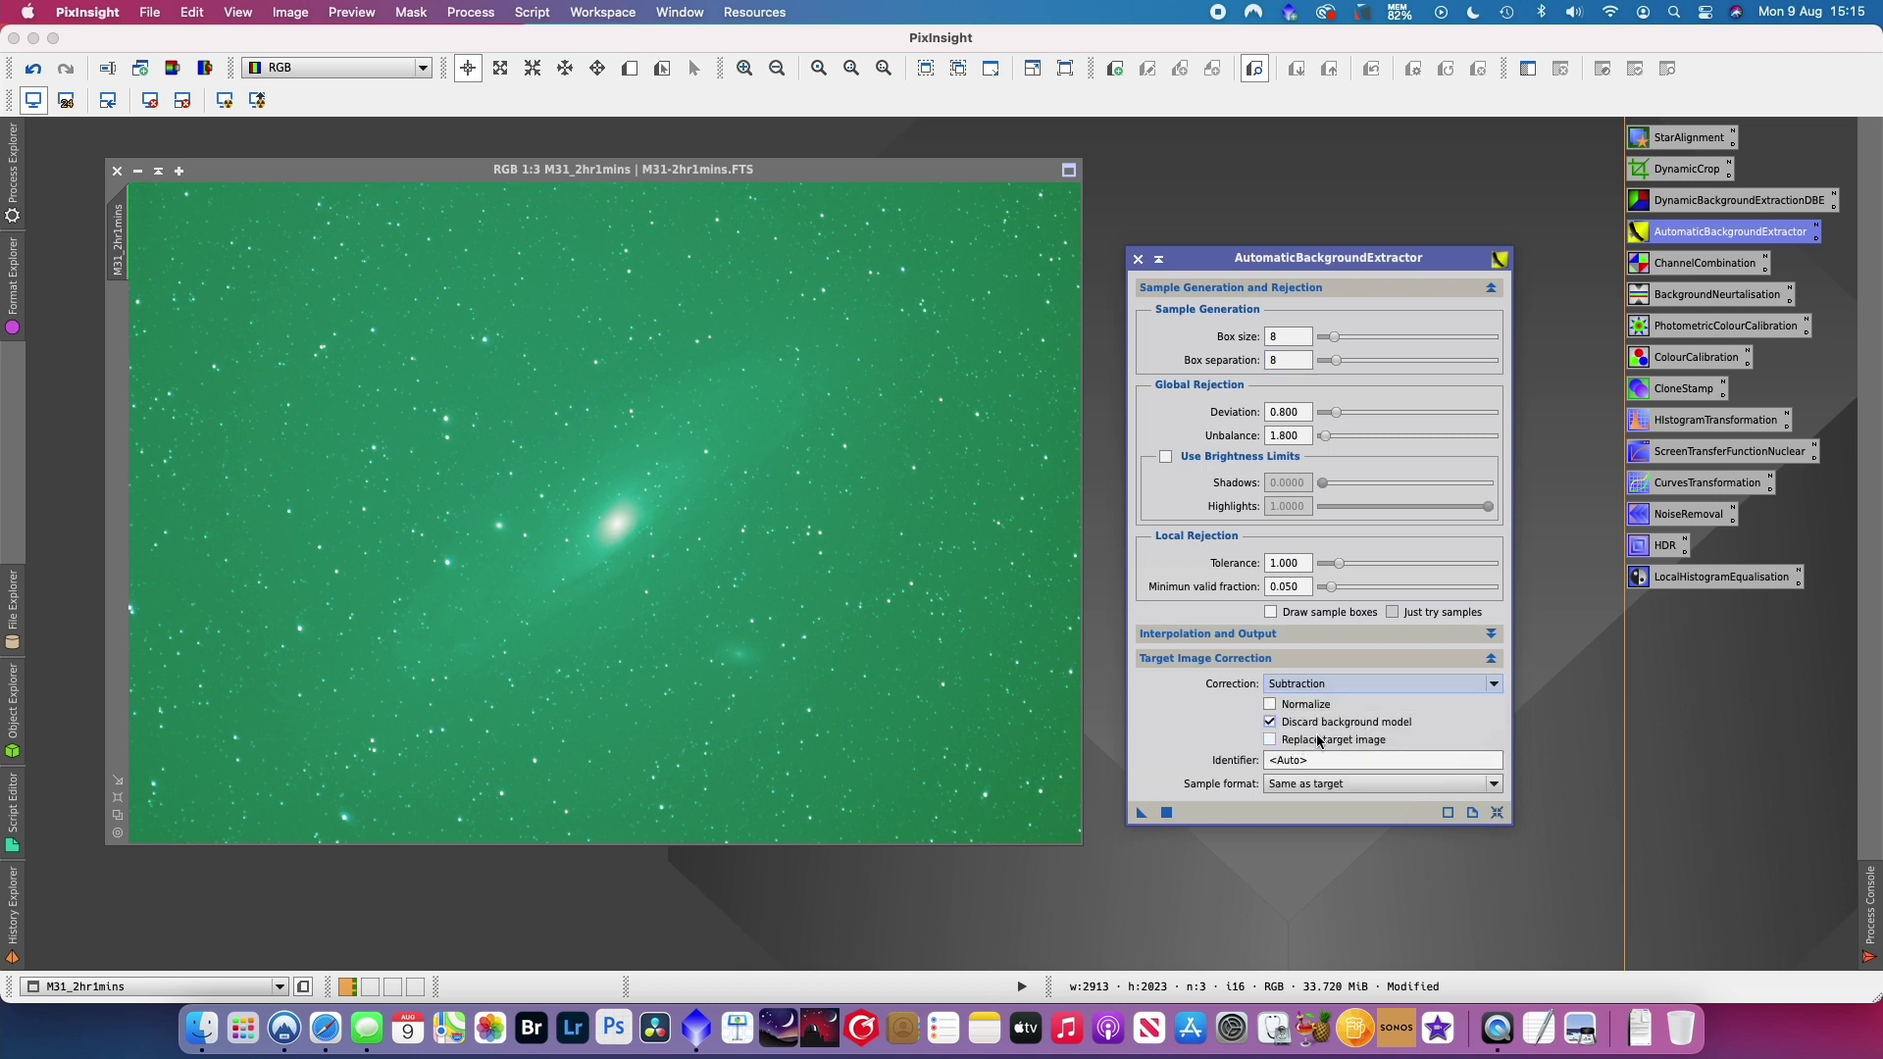
{"action": "left_click", "coordinate": [1318, 742]}
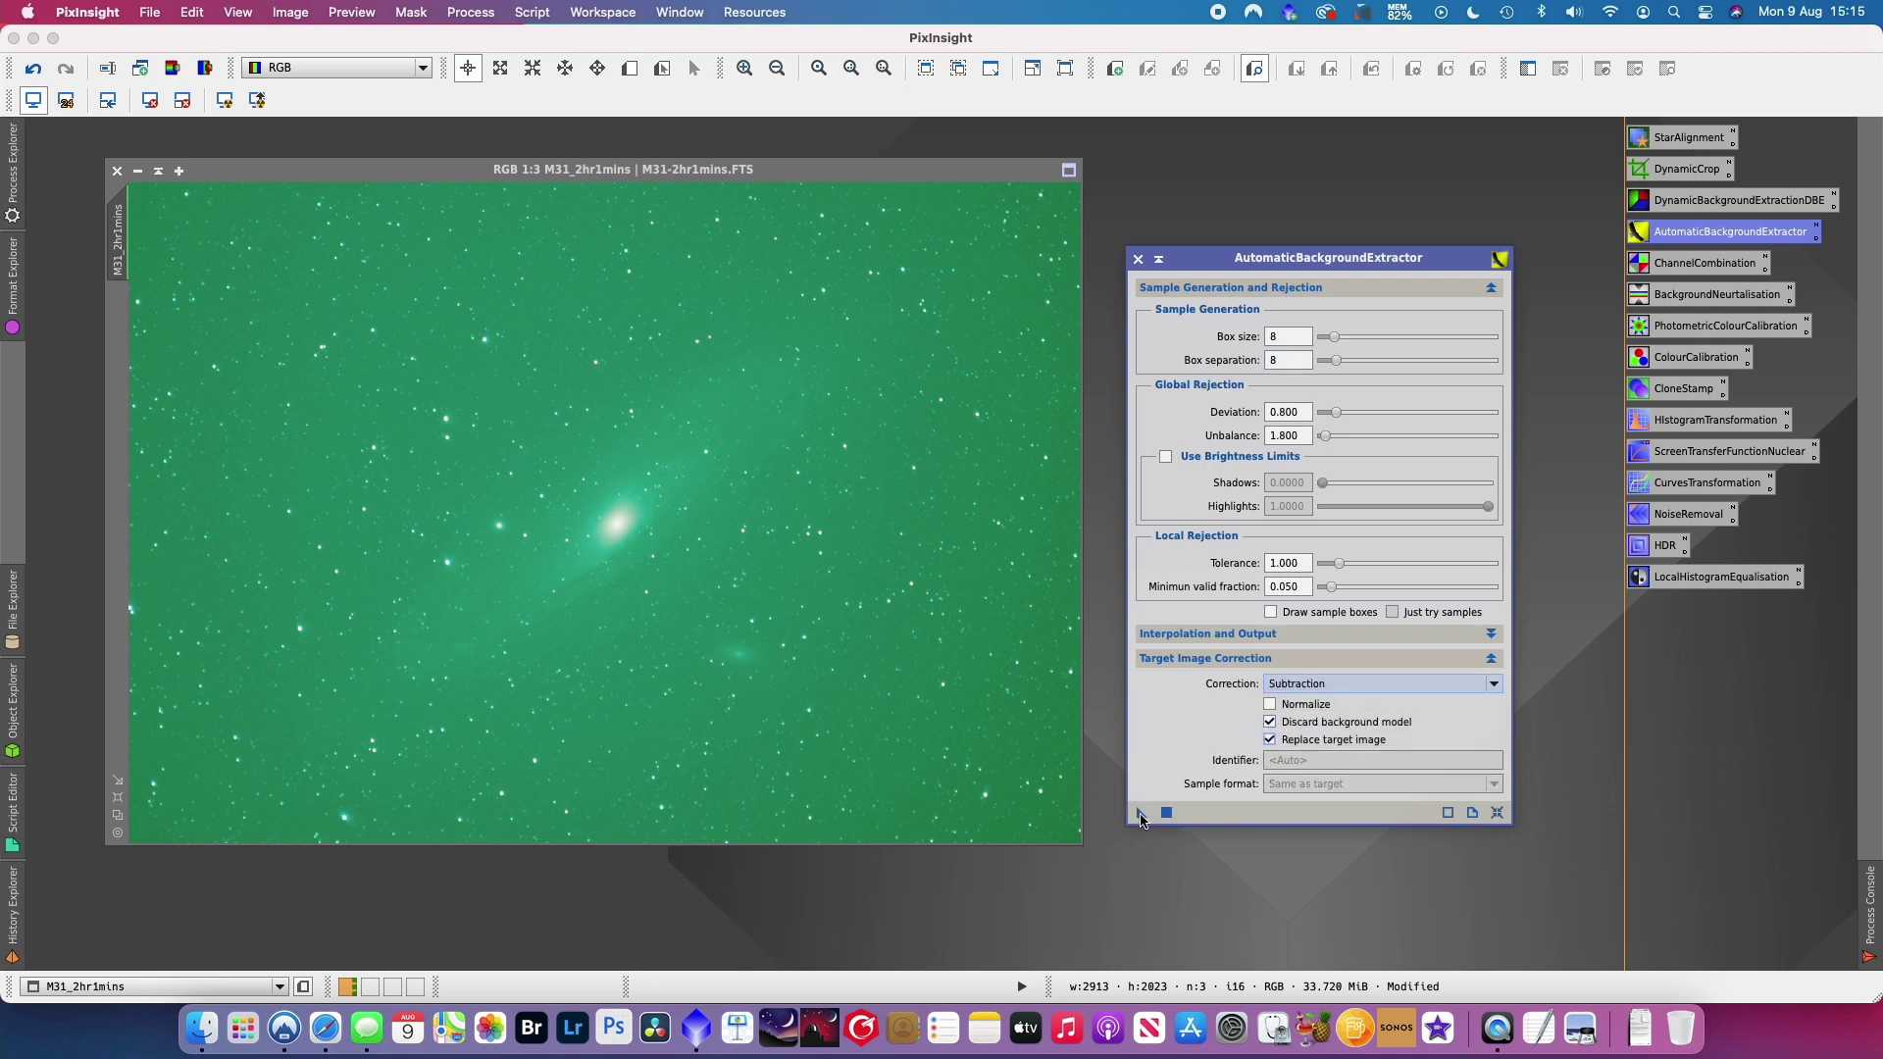
- Apply the background extraction to the M31 image twice, auto-stretching the display after the first pass
{"action": "left_click_drag", "start_coordinate": [1140, 818], "coordinate": [624, 542]}
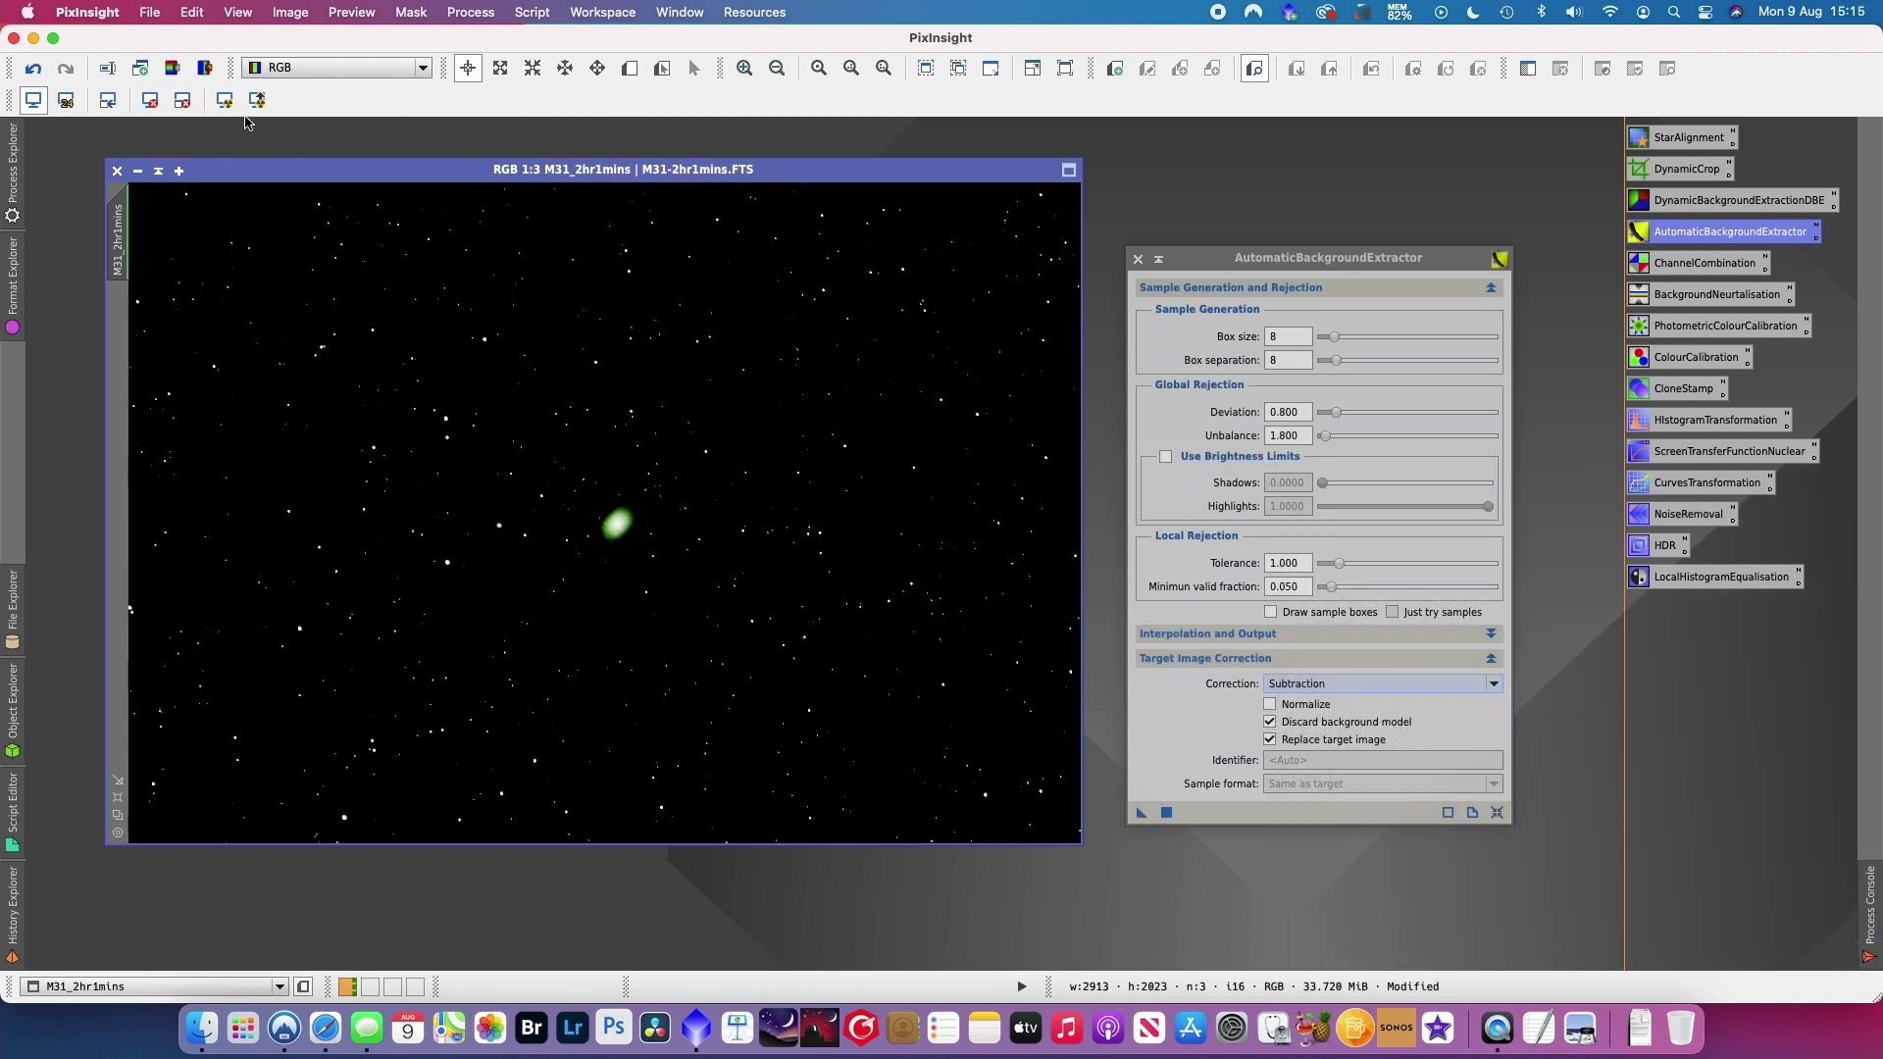
{"action": "left_click", "coordinate": [225, 100]}
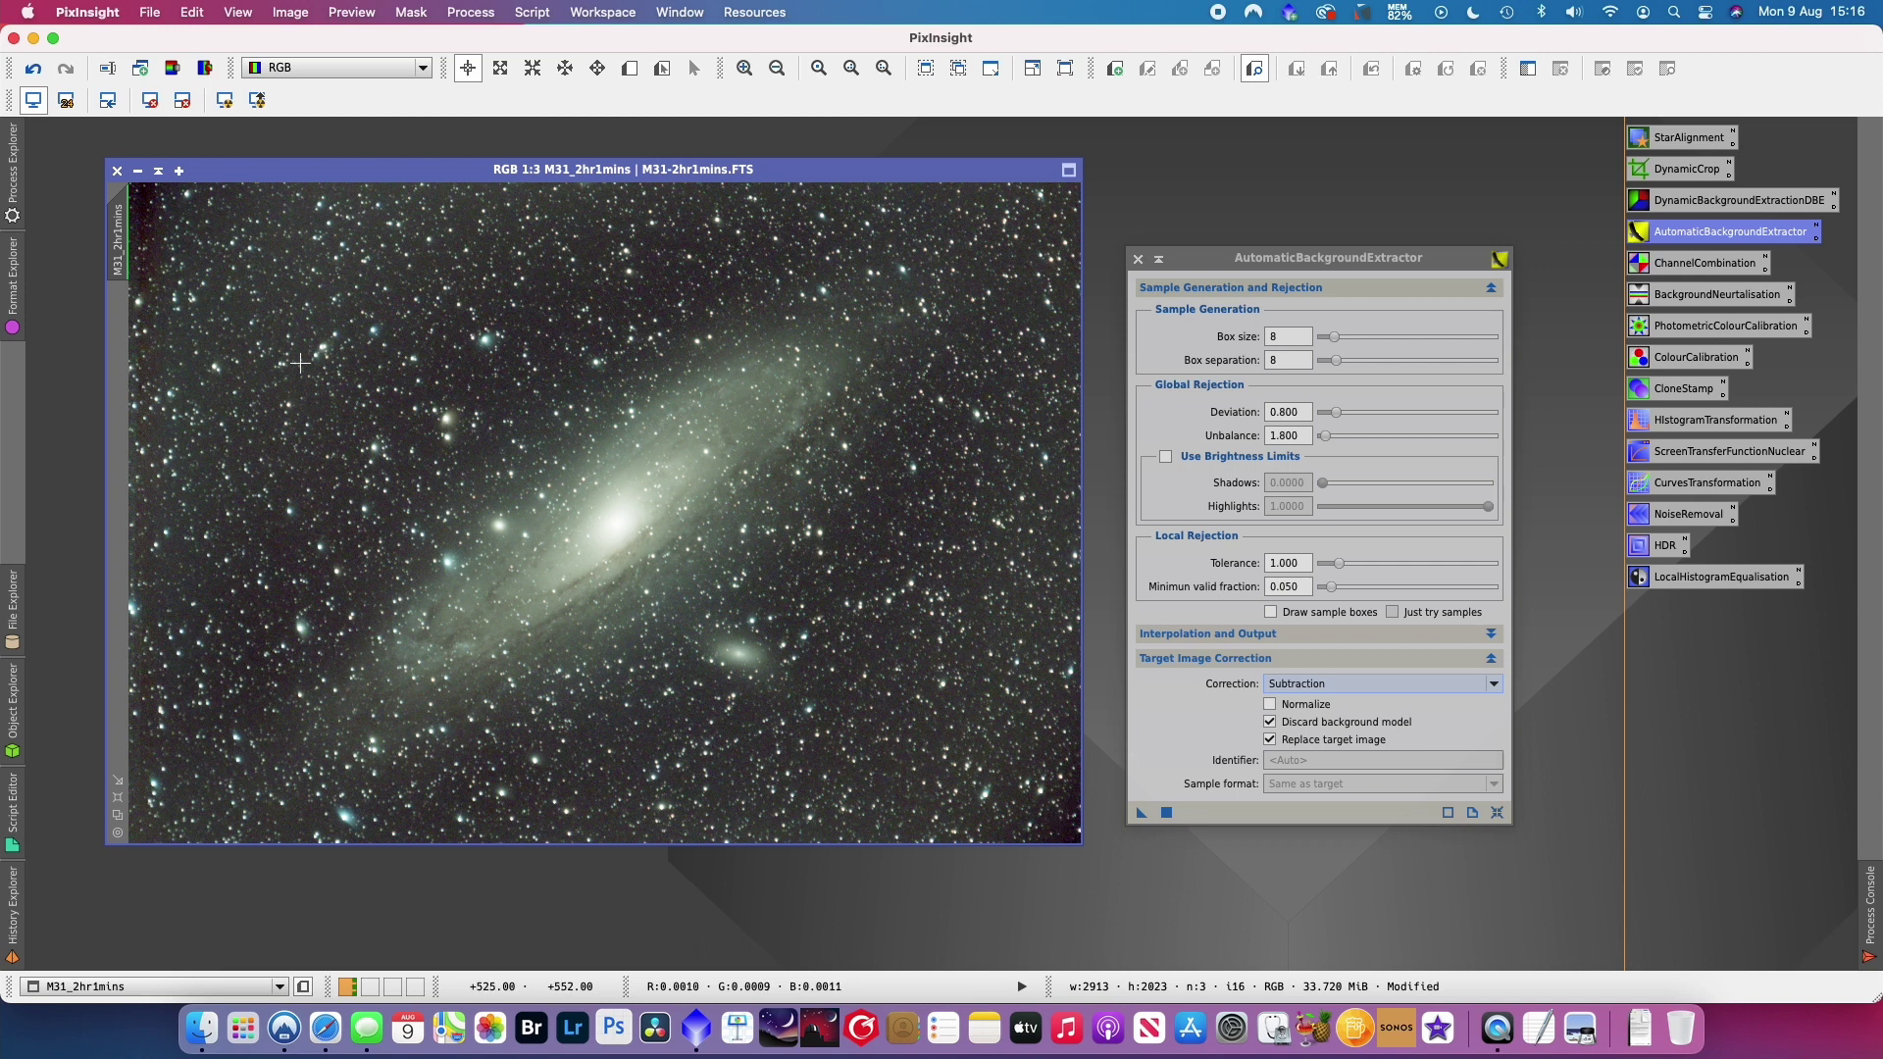
{"action": "left_click_drag", "start_coordinate": [1139, 816], "coordinate": [378, 389]}
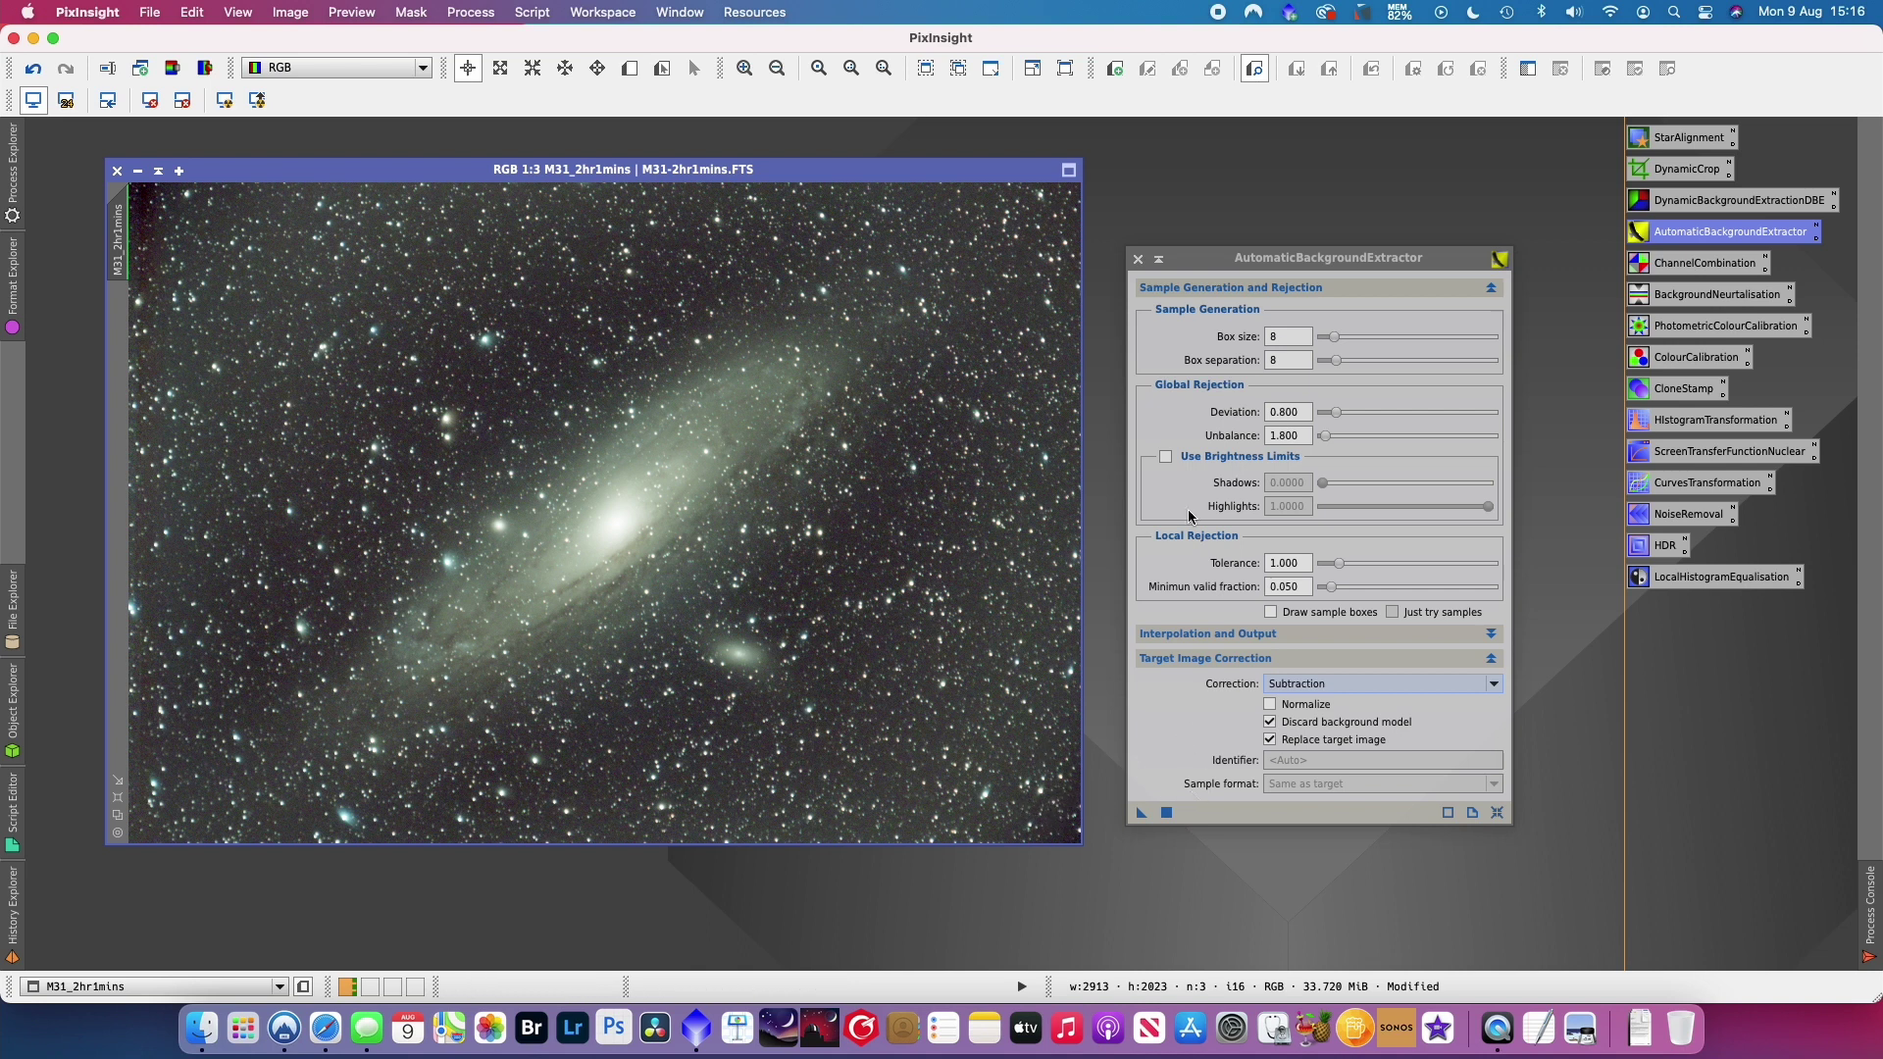
{"action": "left_click_drag", "start_coordinate": [353, 171], "coordinate": [365, 174]}
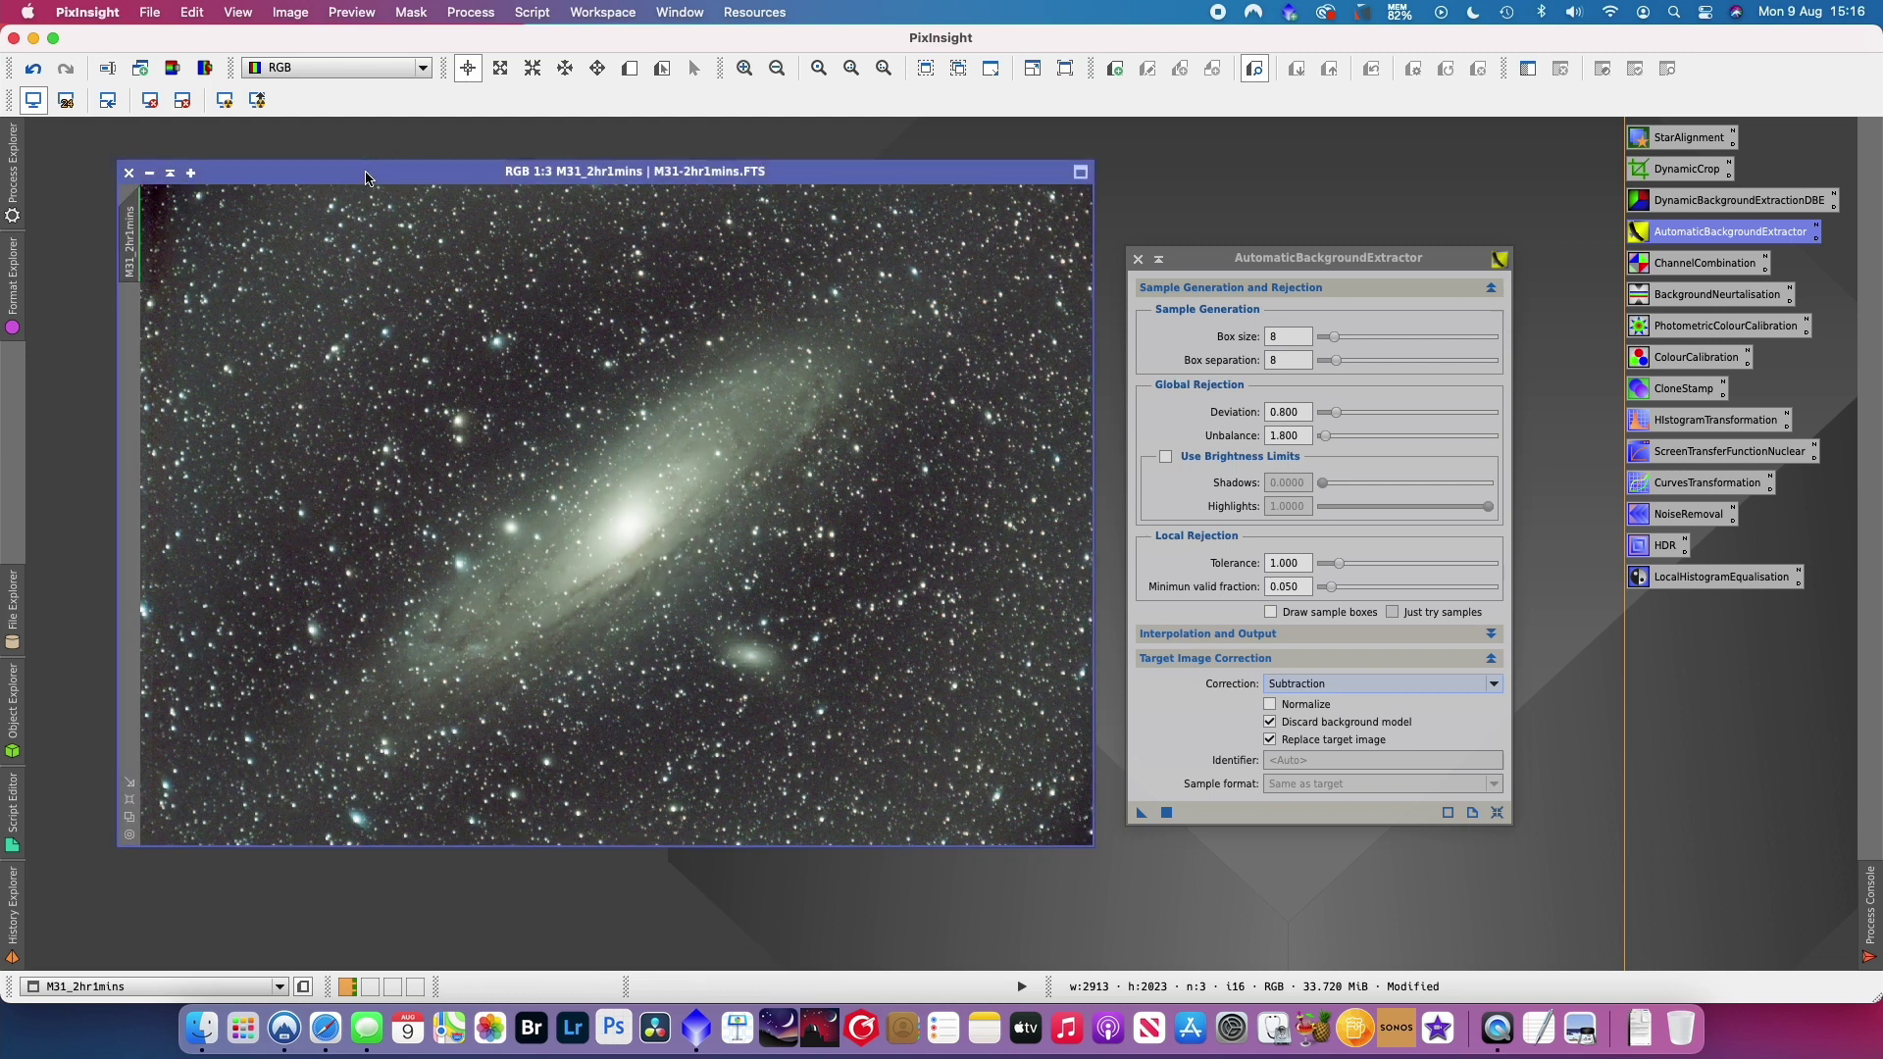
{"action": "left_click", "coordinate": [1138, 260]}
- Apply BackgroundNeutralization to the galaxy image using M31_2hr1mins as the reference image
{"action": "double_click", "coordinate": [1718, 300]}
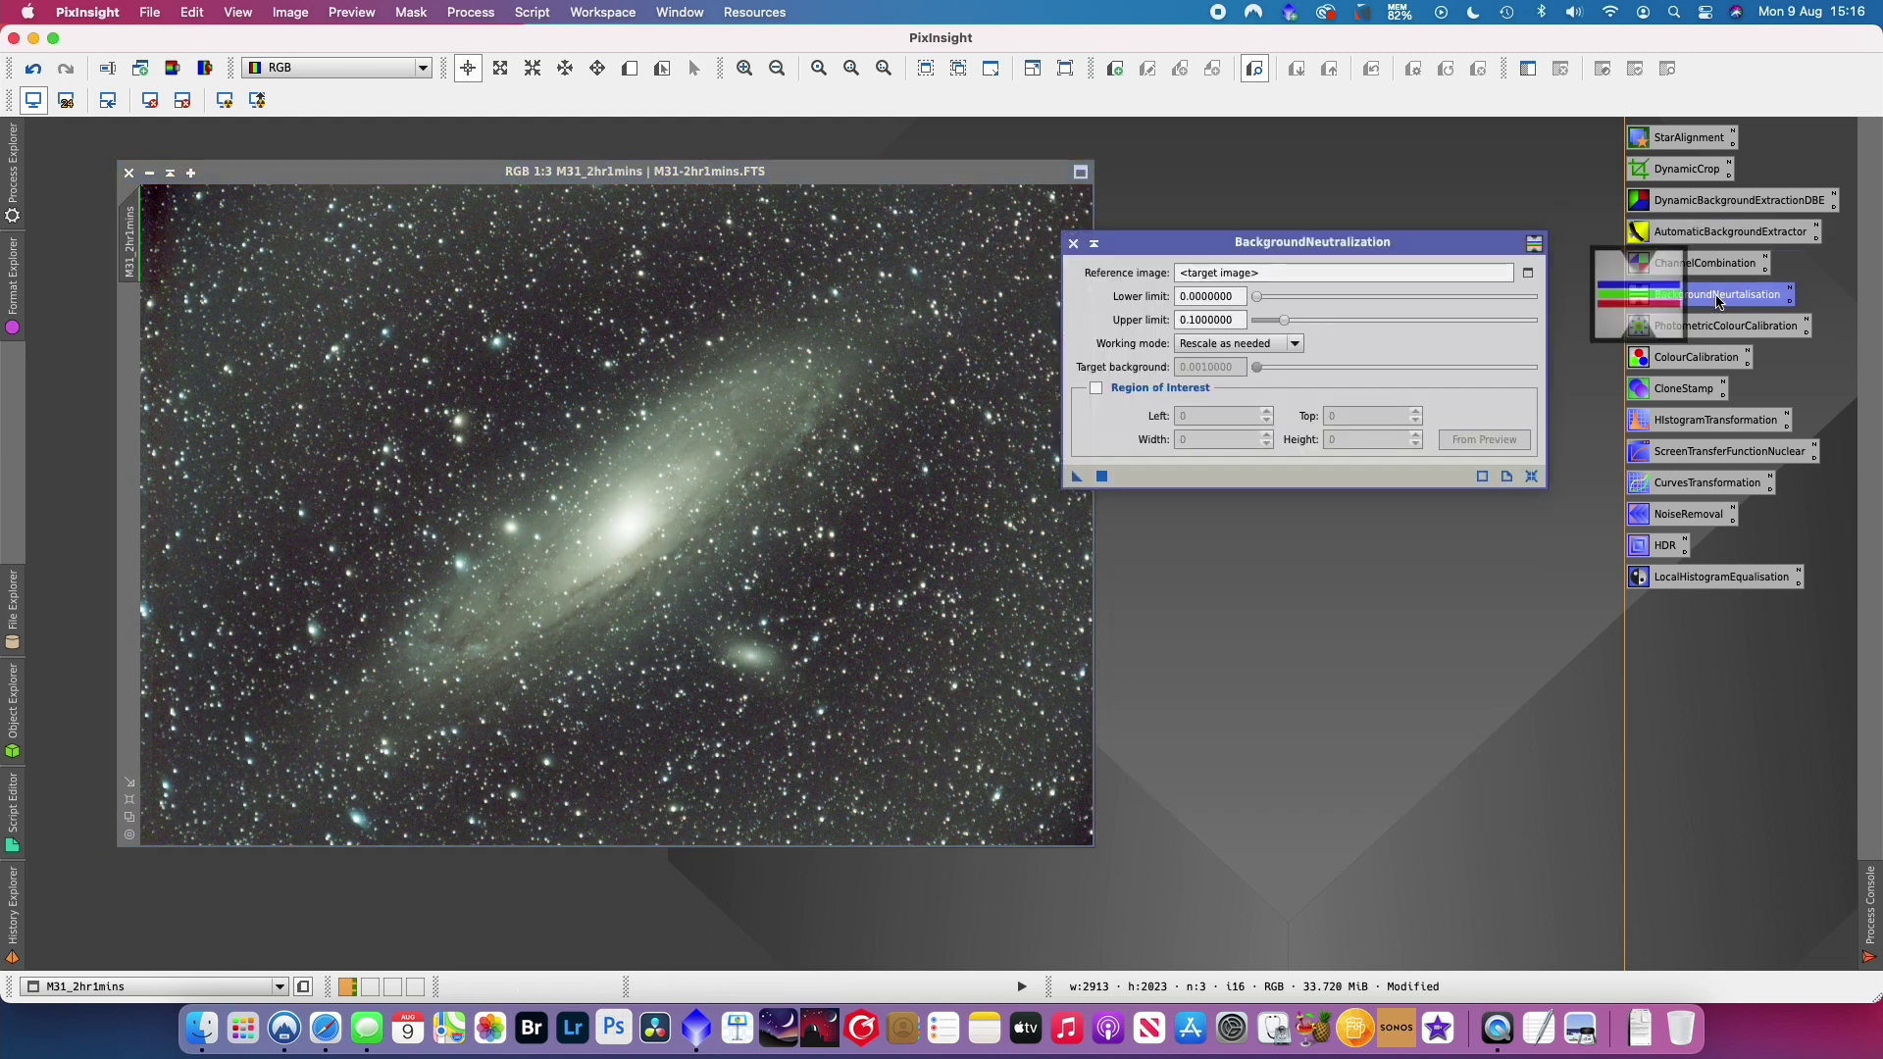
{"action": "left_click_drag", "start_coordinate": [1307, 253], "coordinate": [1339, 260]}
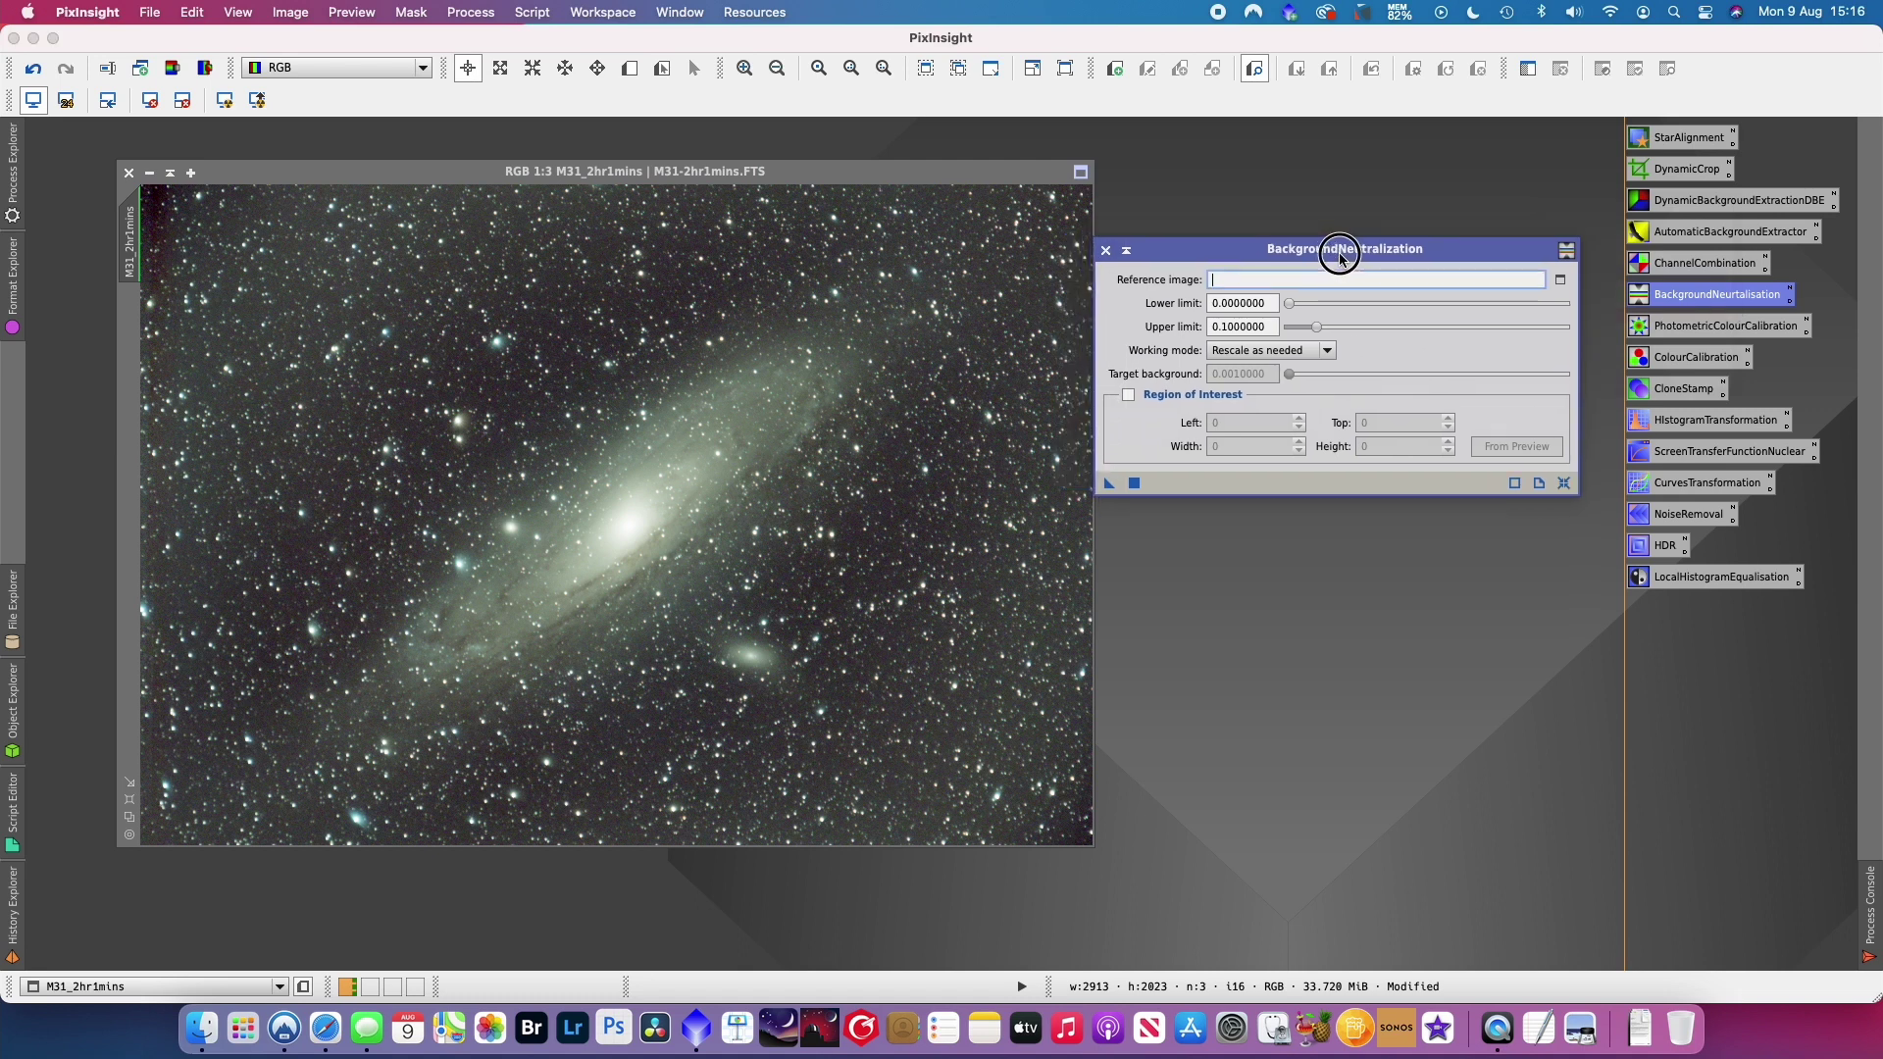
{"action": "left_click", "coordinate": [1559, 279]}
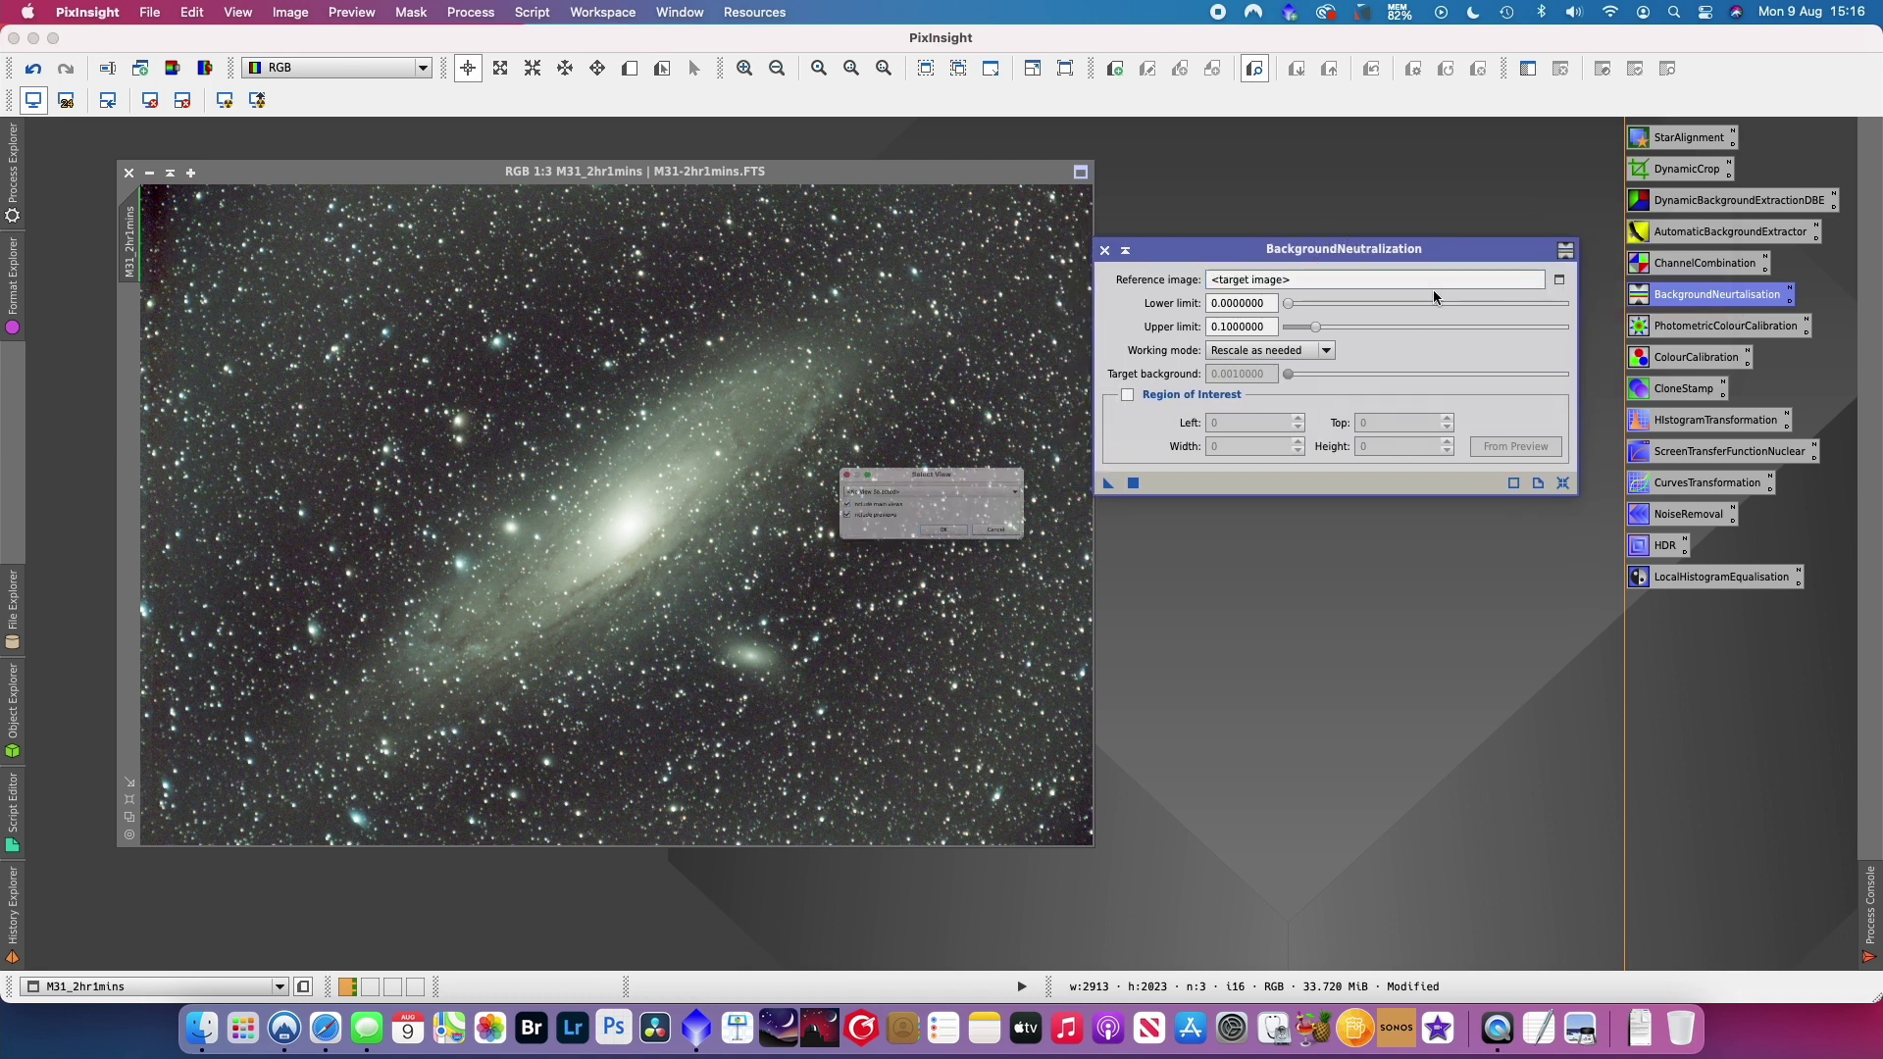
{"action": "left_click", "coordinate": [863, 480]}
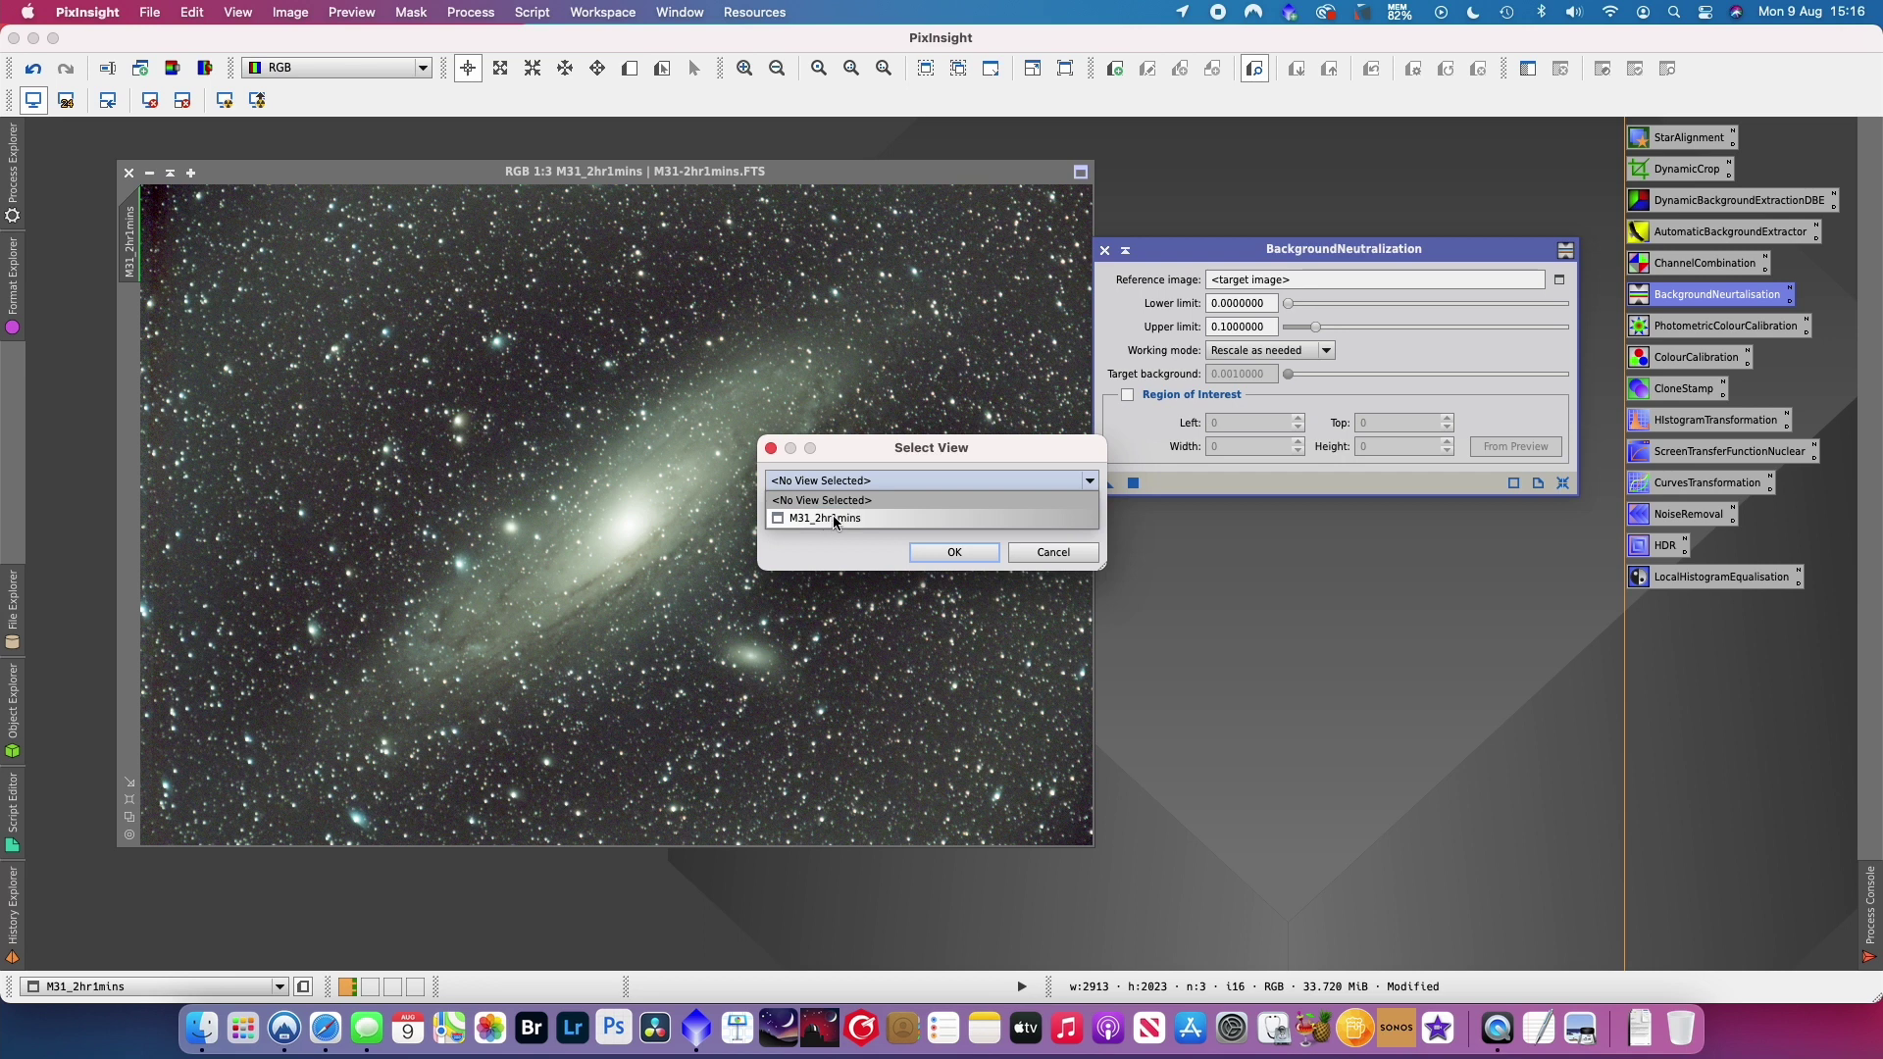
{"action": "left_click", "coordinate": [835, 520]}
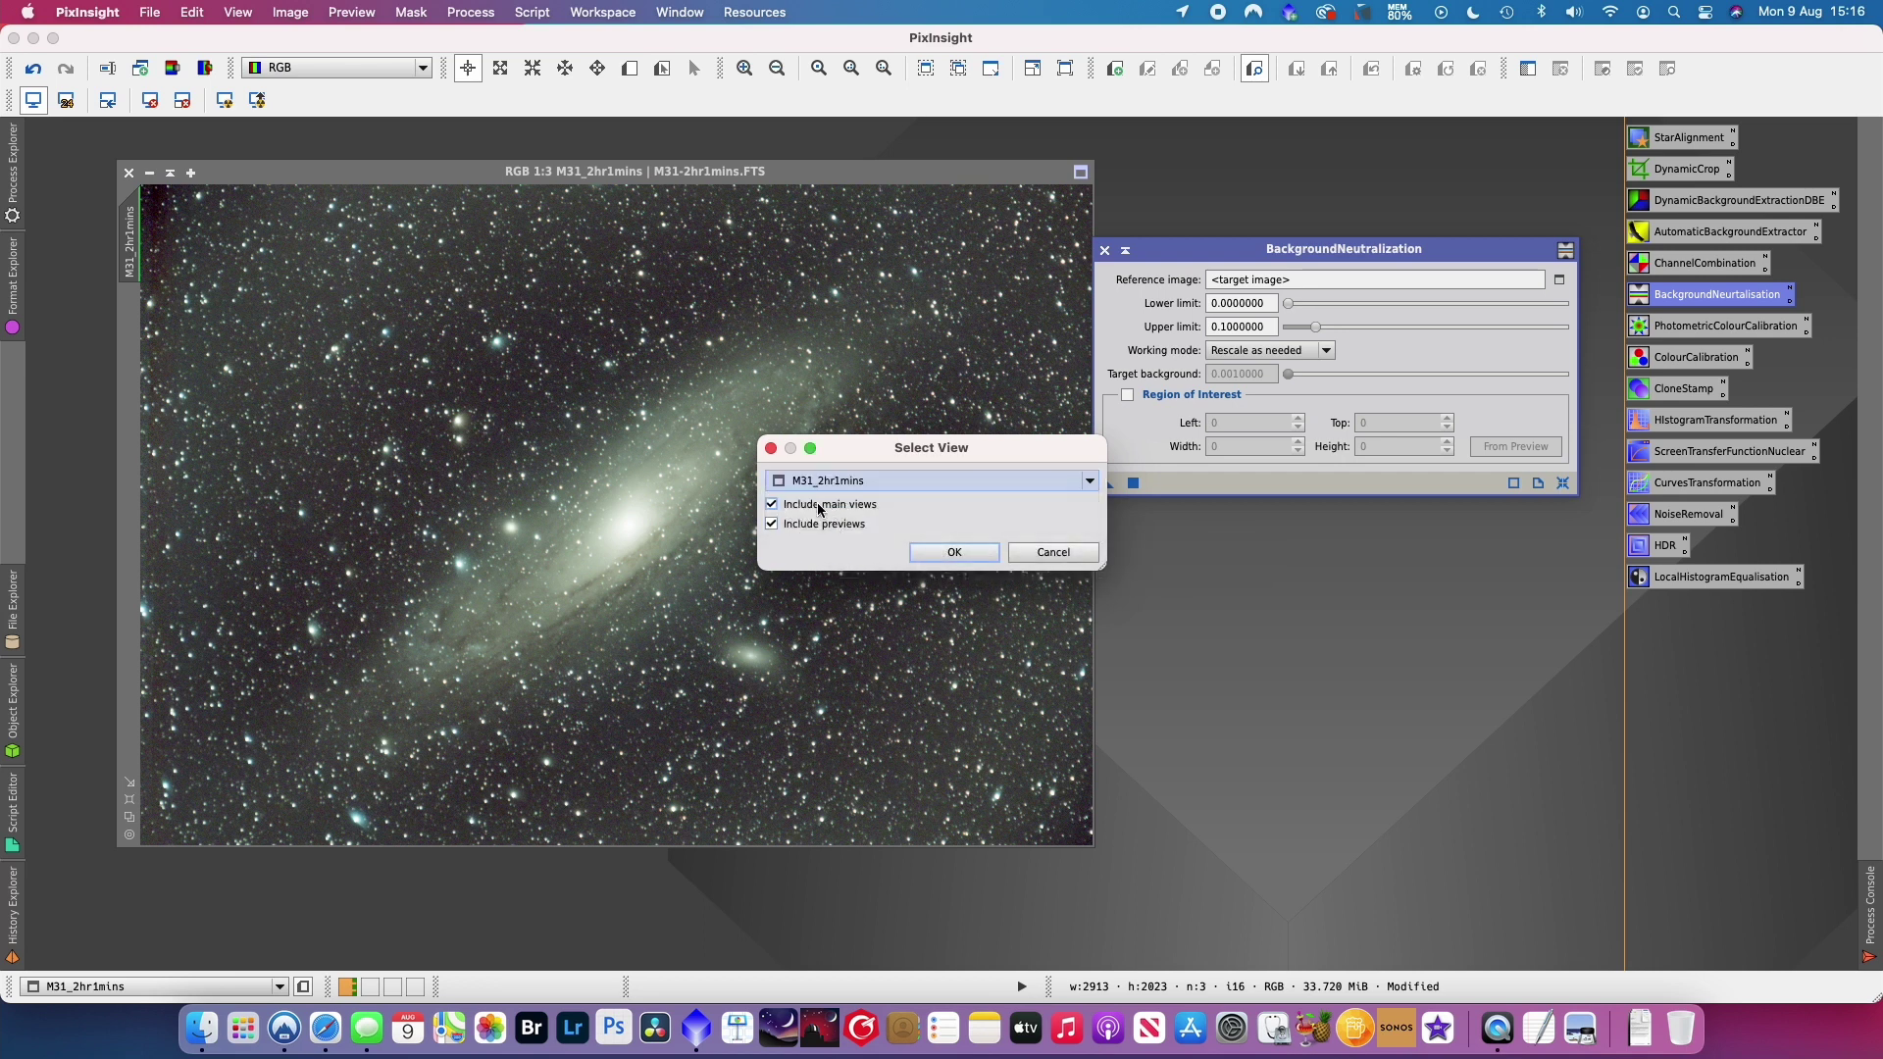
{"action": "left_click", "coordinate": [954, 552]}
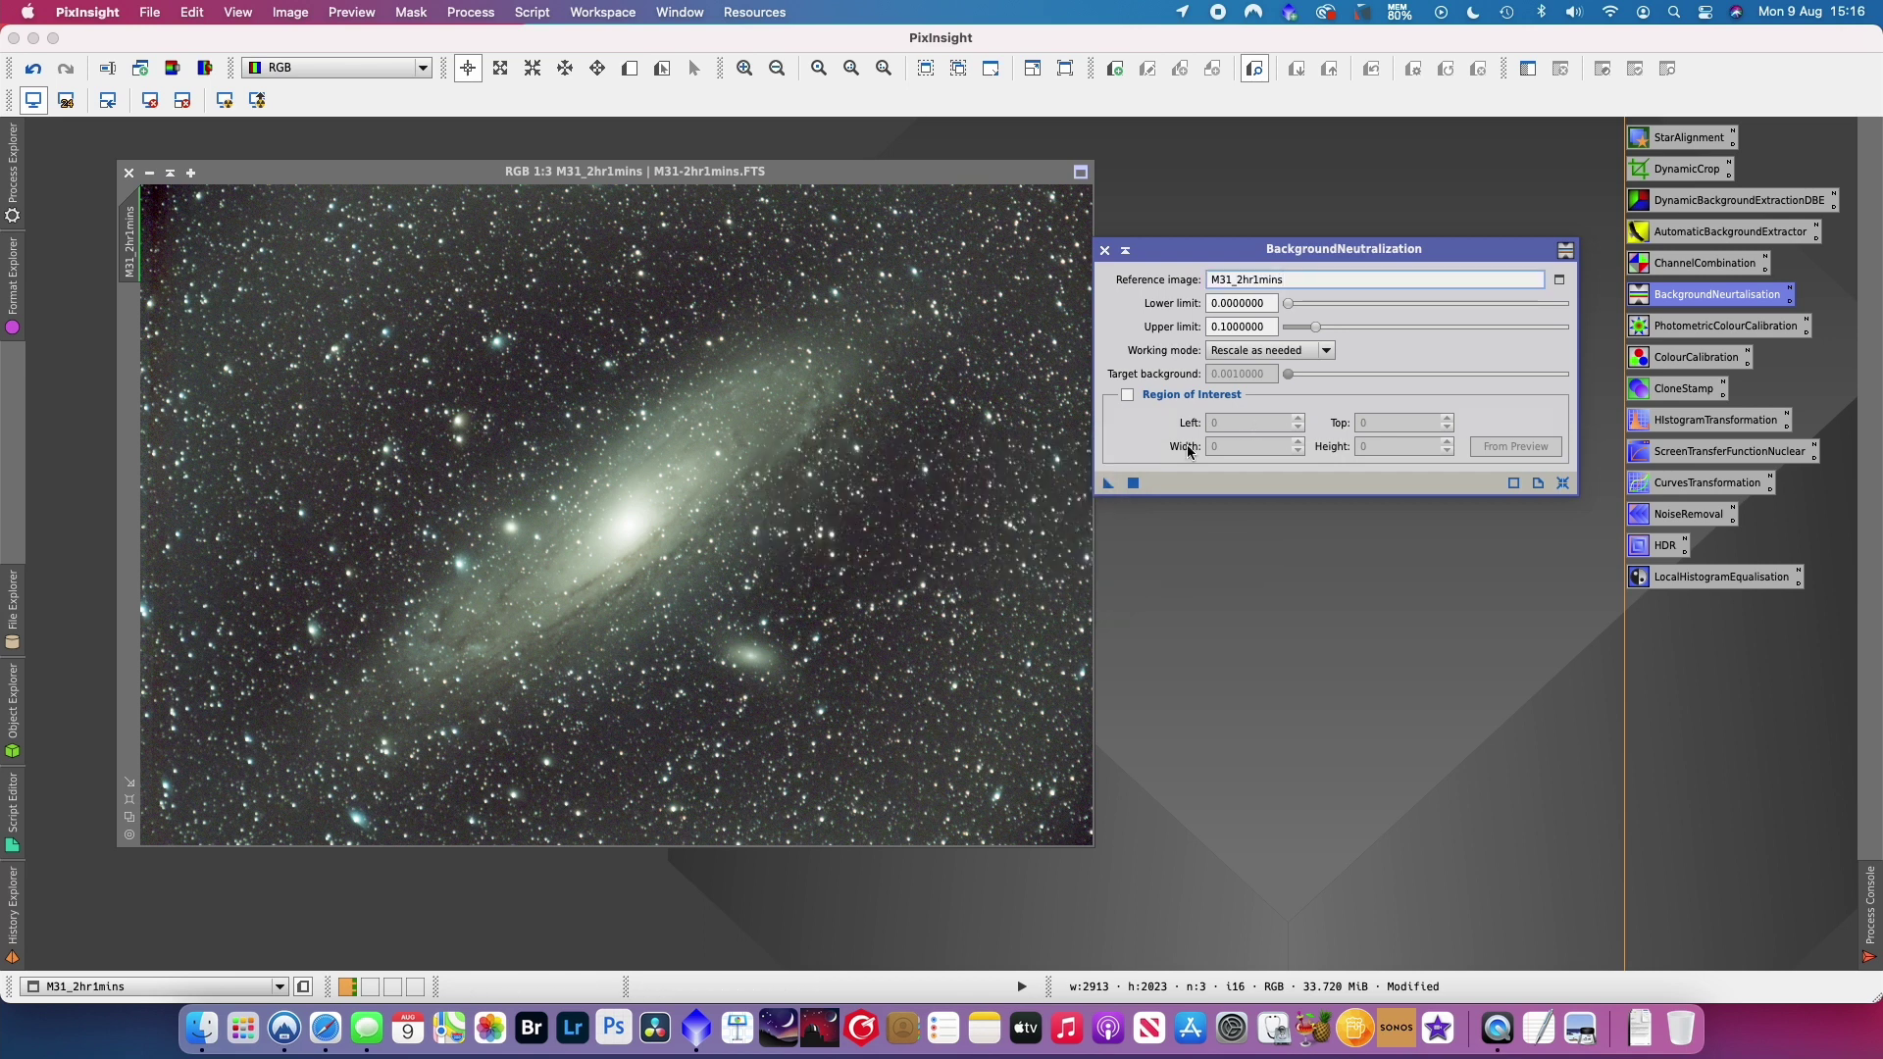
{"action": "left_click_drag", "start_coordinate": [1108, 482], "coordinate": [693, 467]}
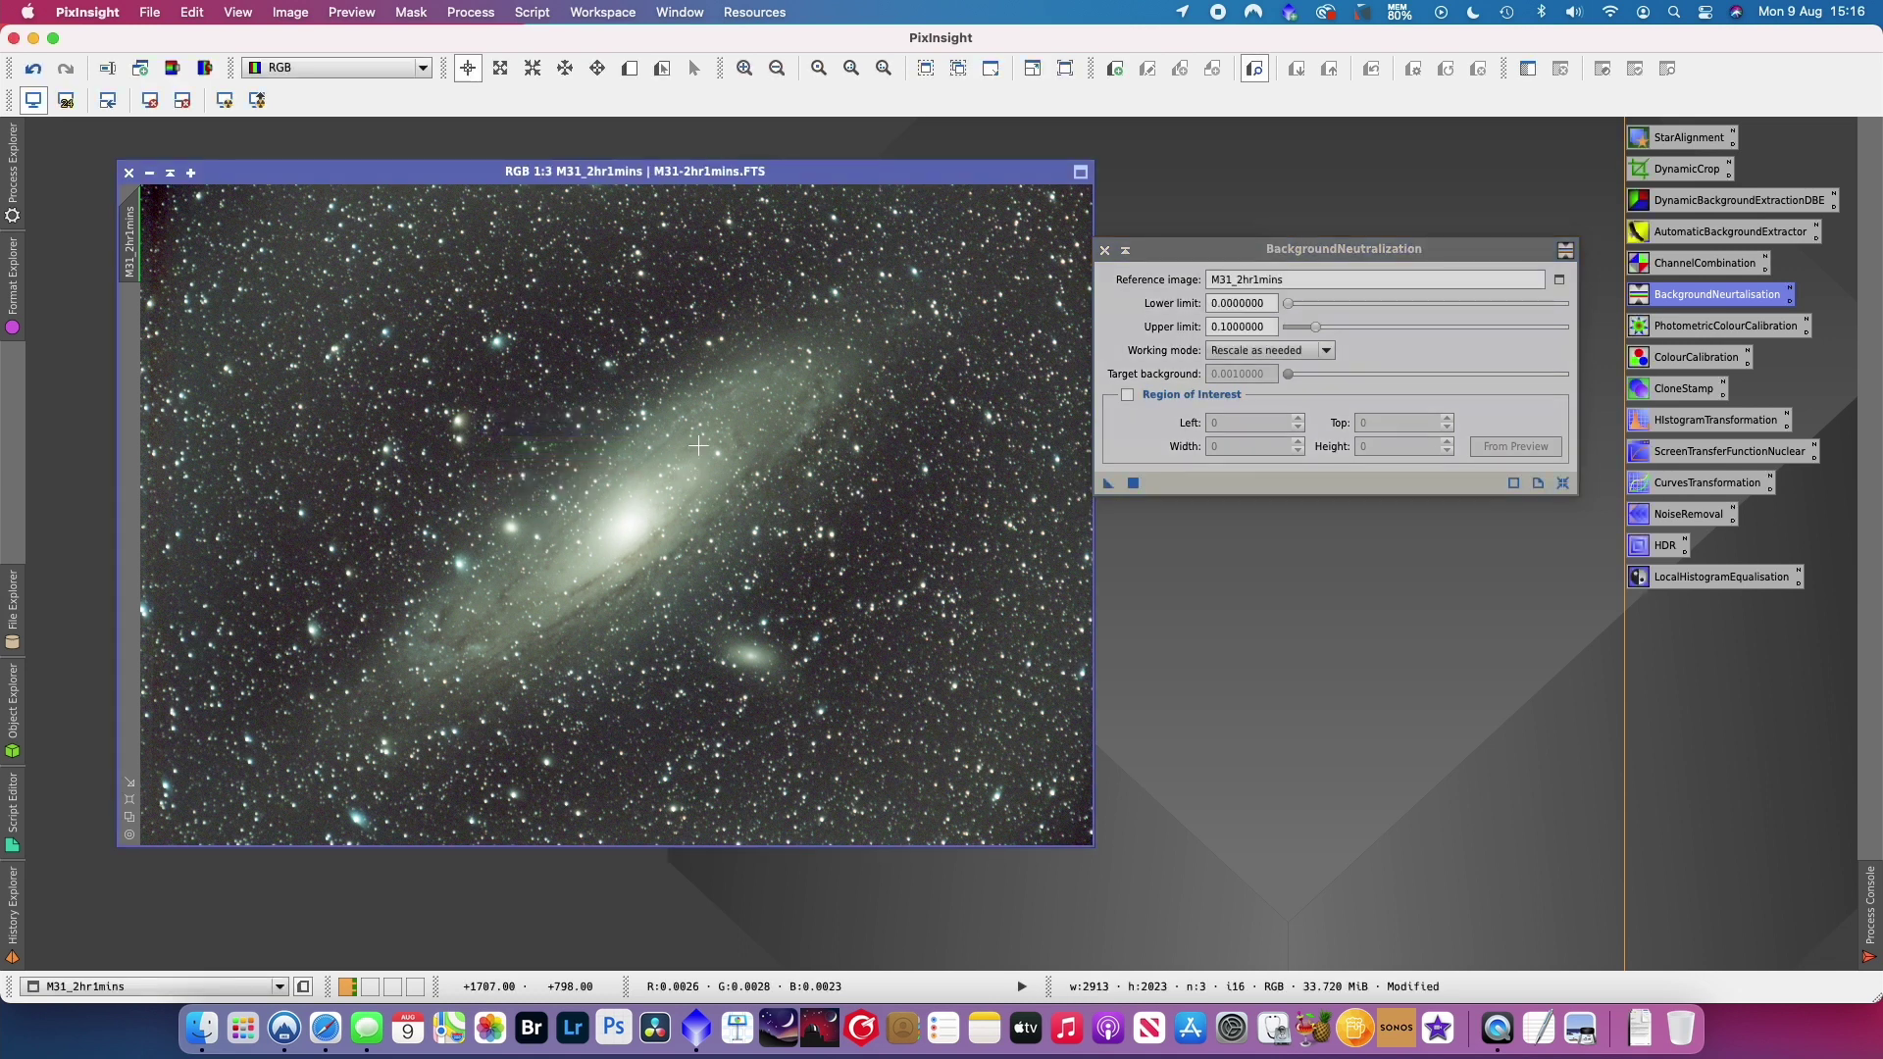
{"action": "left_click", "coordinate": [1106, 251]}
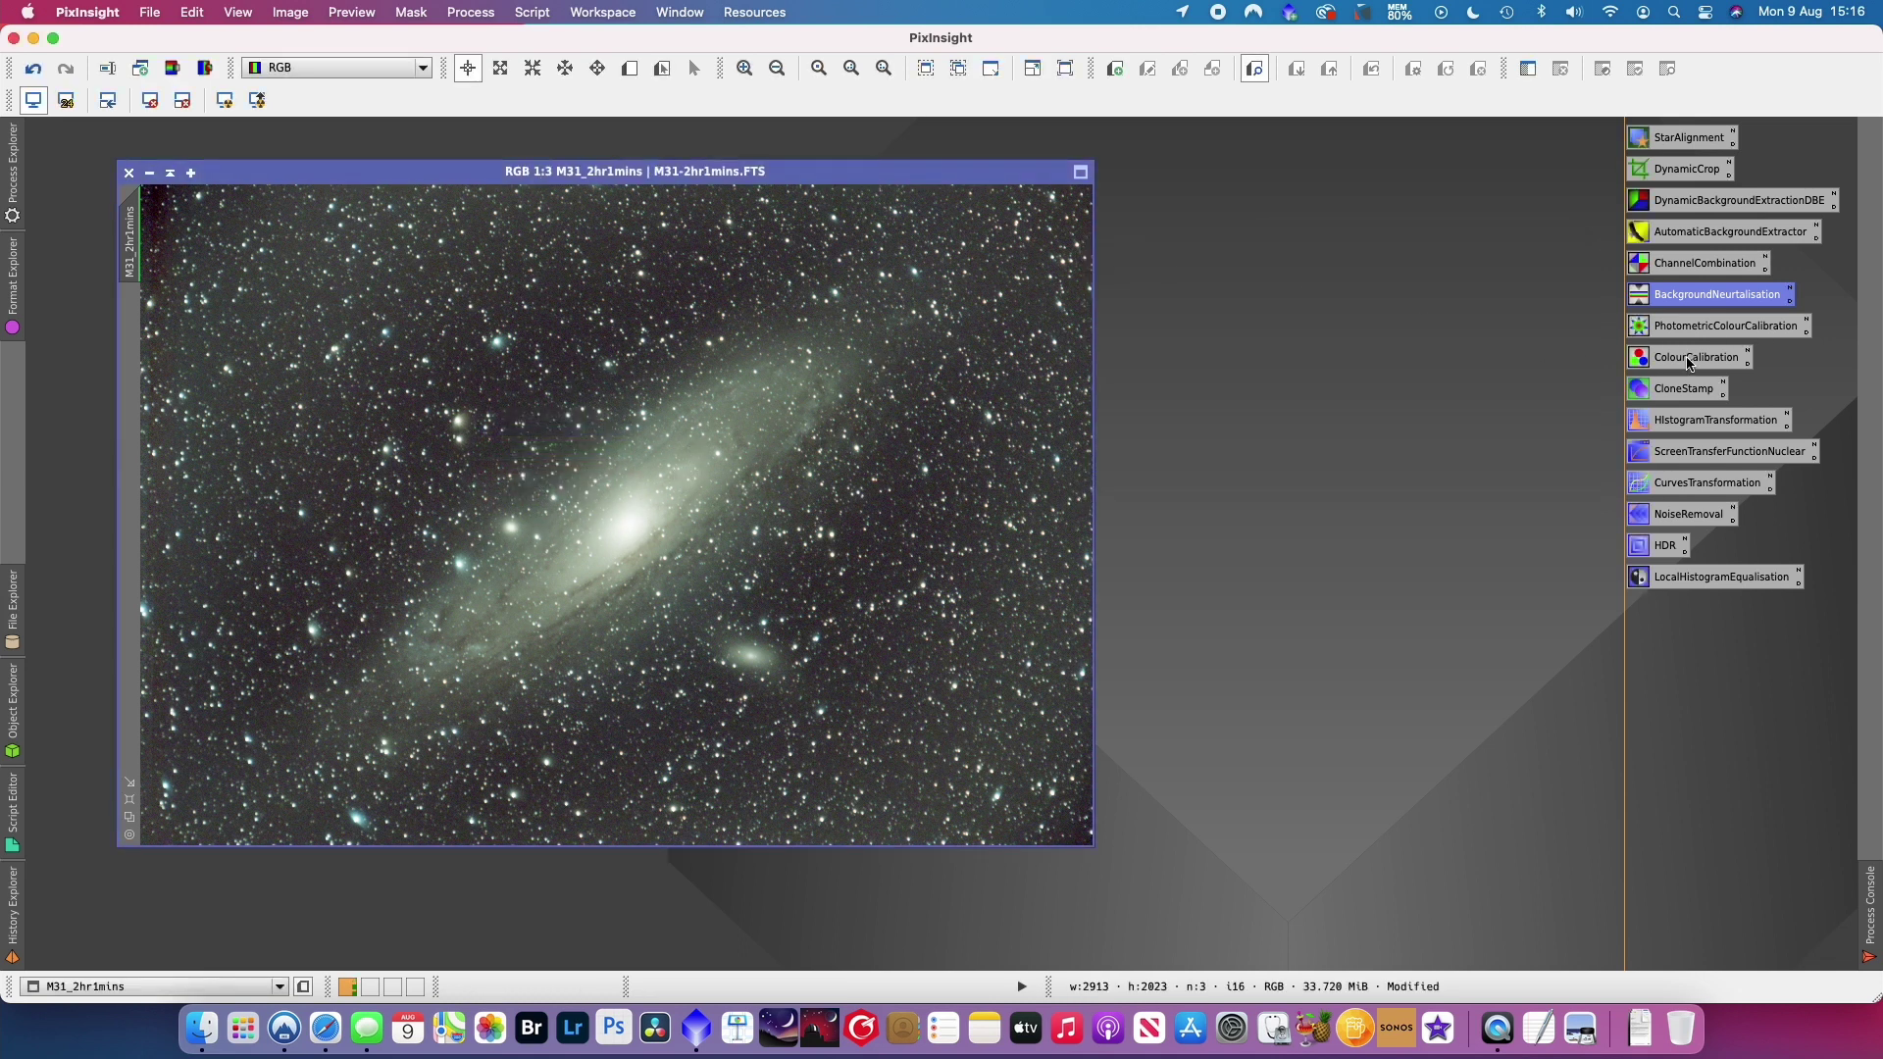
- Open ColorCalibration and define a preview area around the bright core of the galaxy
{"action": "double_click", "coordinate": [1689, 359]}
{"action": "left_click_drag", "start_coordinate": [1188, 172], "coordinate": [1226, 178]}
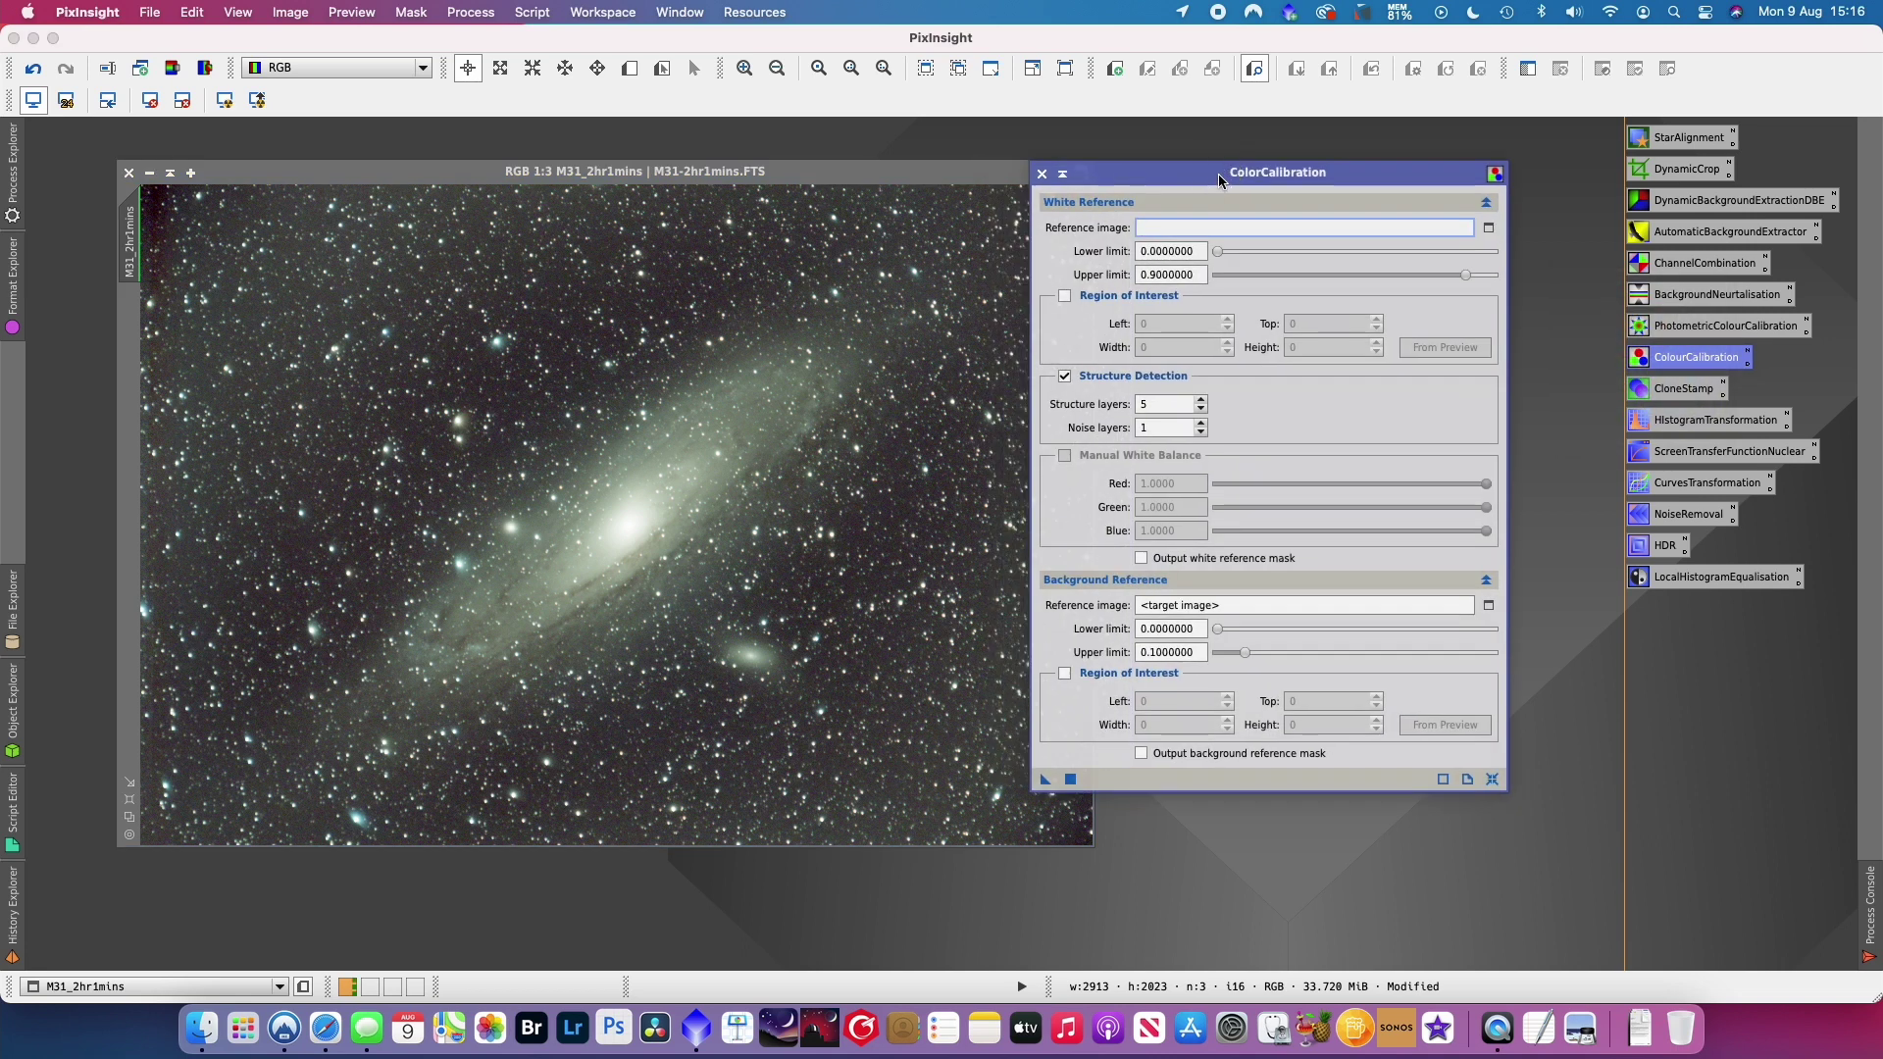
{"action": "left_click_drag", "start_coordinate": [820, 173], "coordinate": [726, 167]}
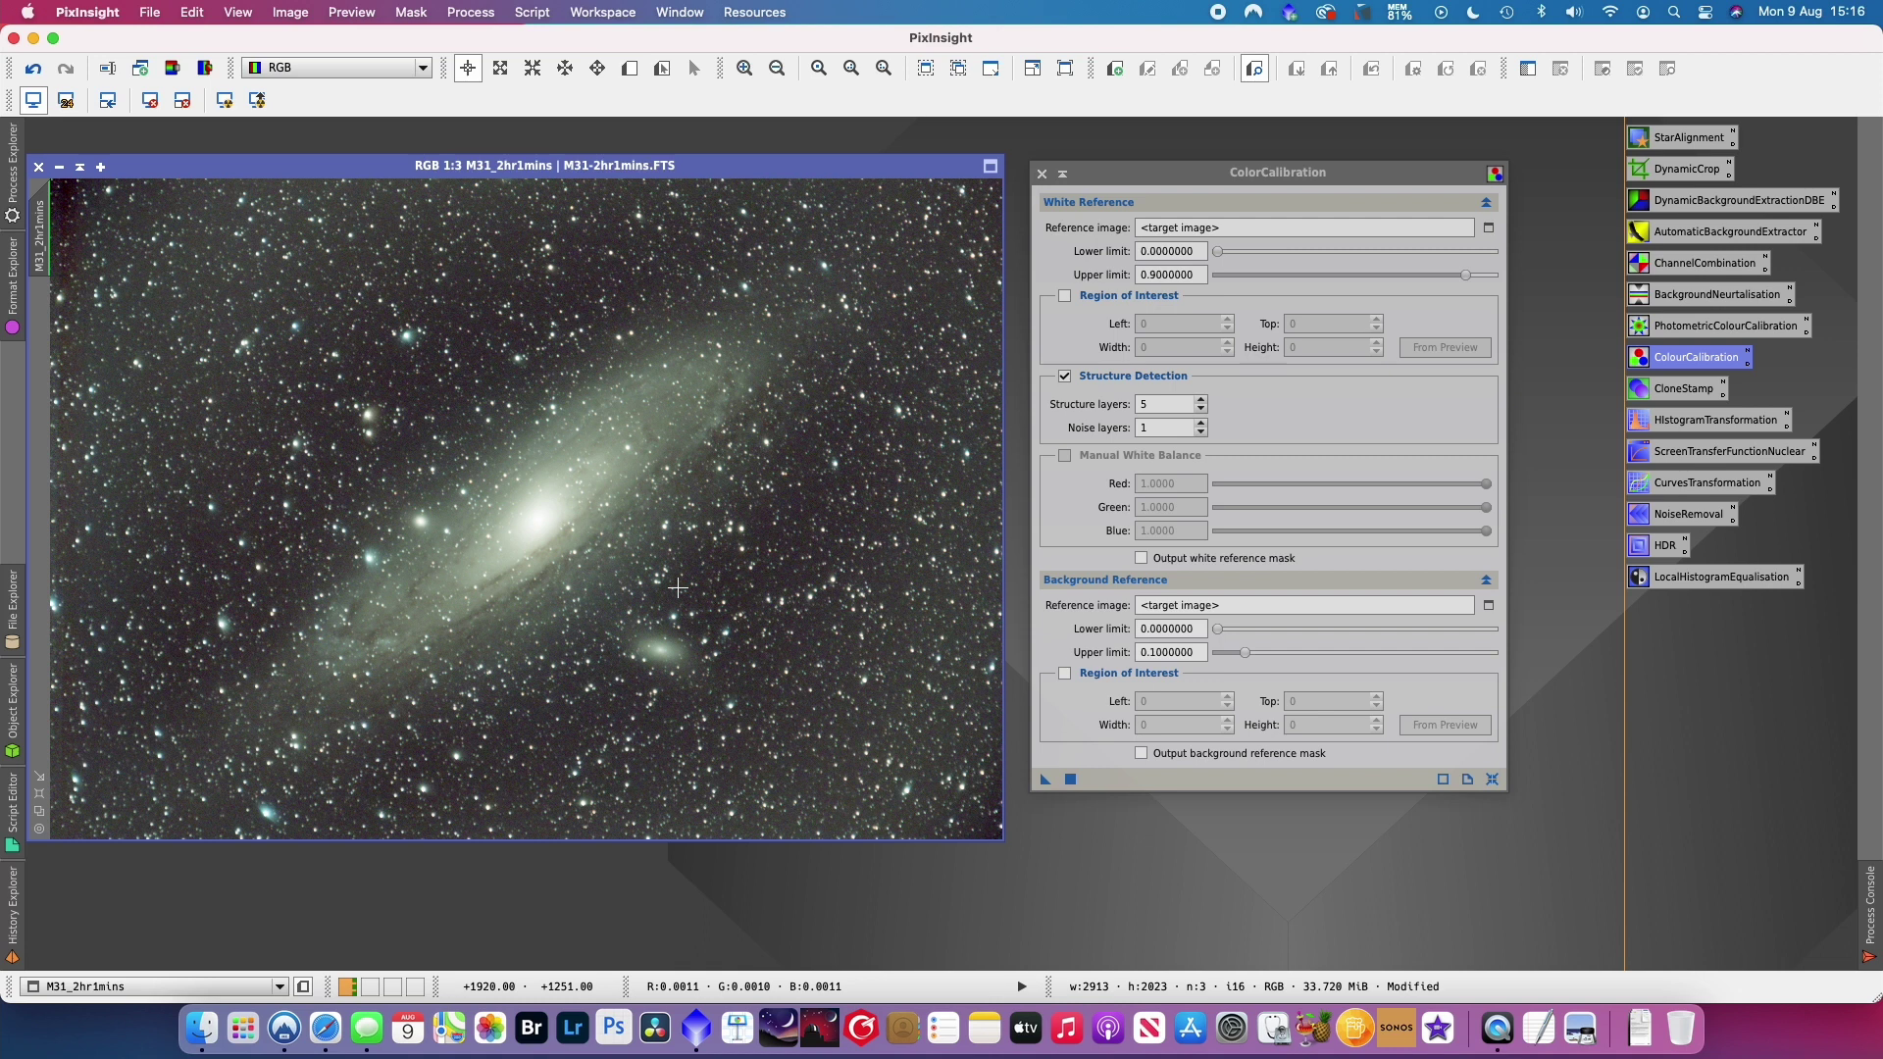
{"action": "key", "text": "alt+n"}
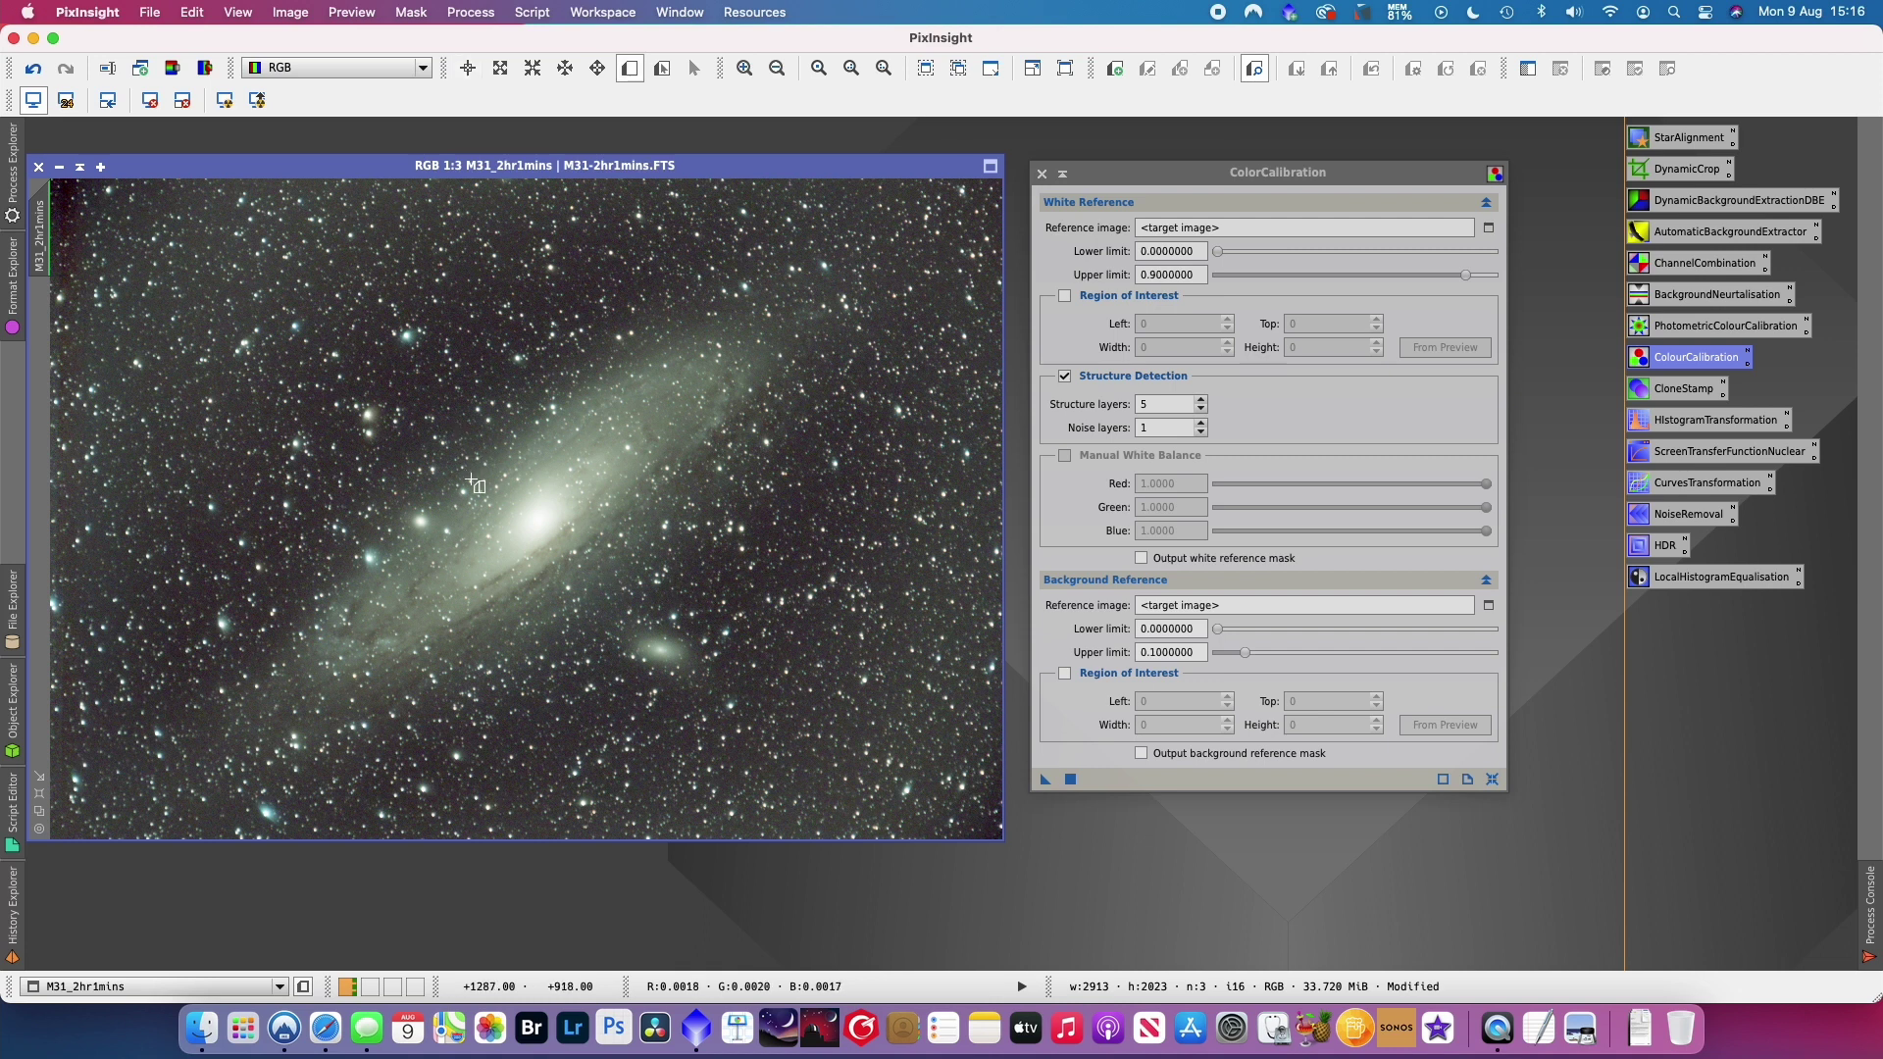
{"action": "left_click_drag", "start_coordinate": [454, 455], "coordinate": [629, 579]}
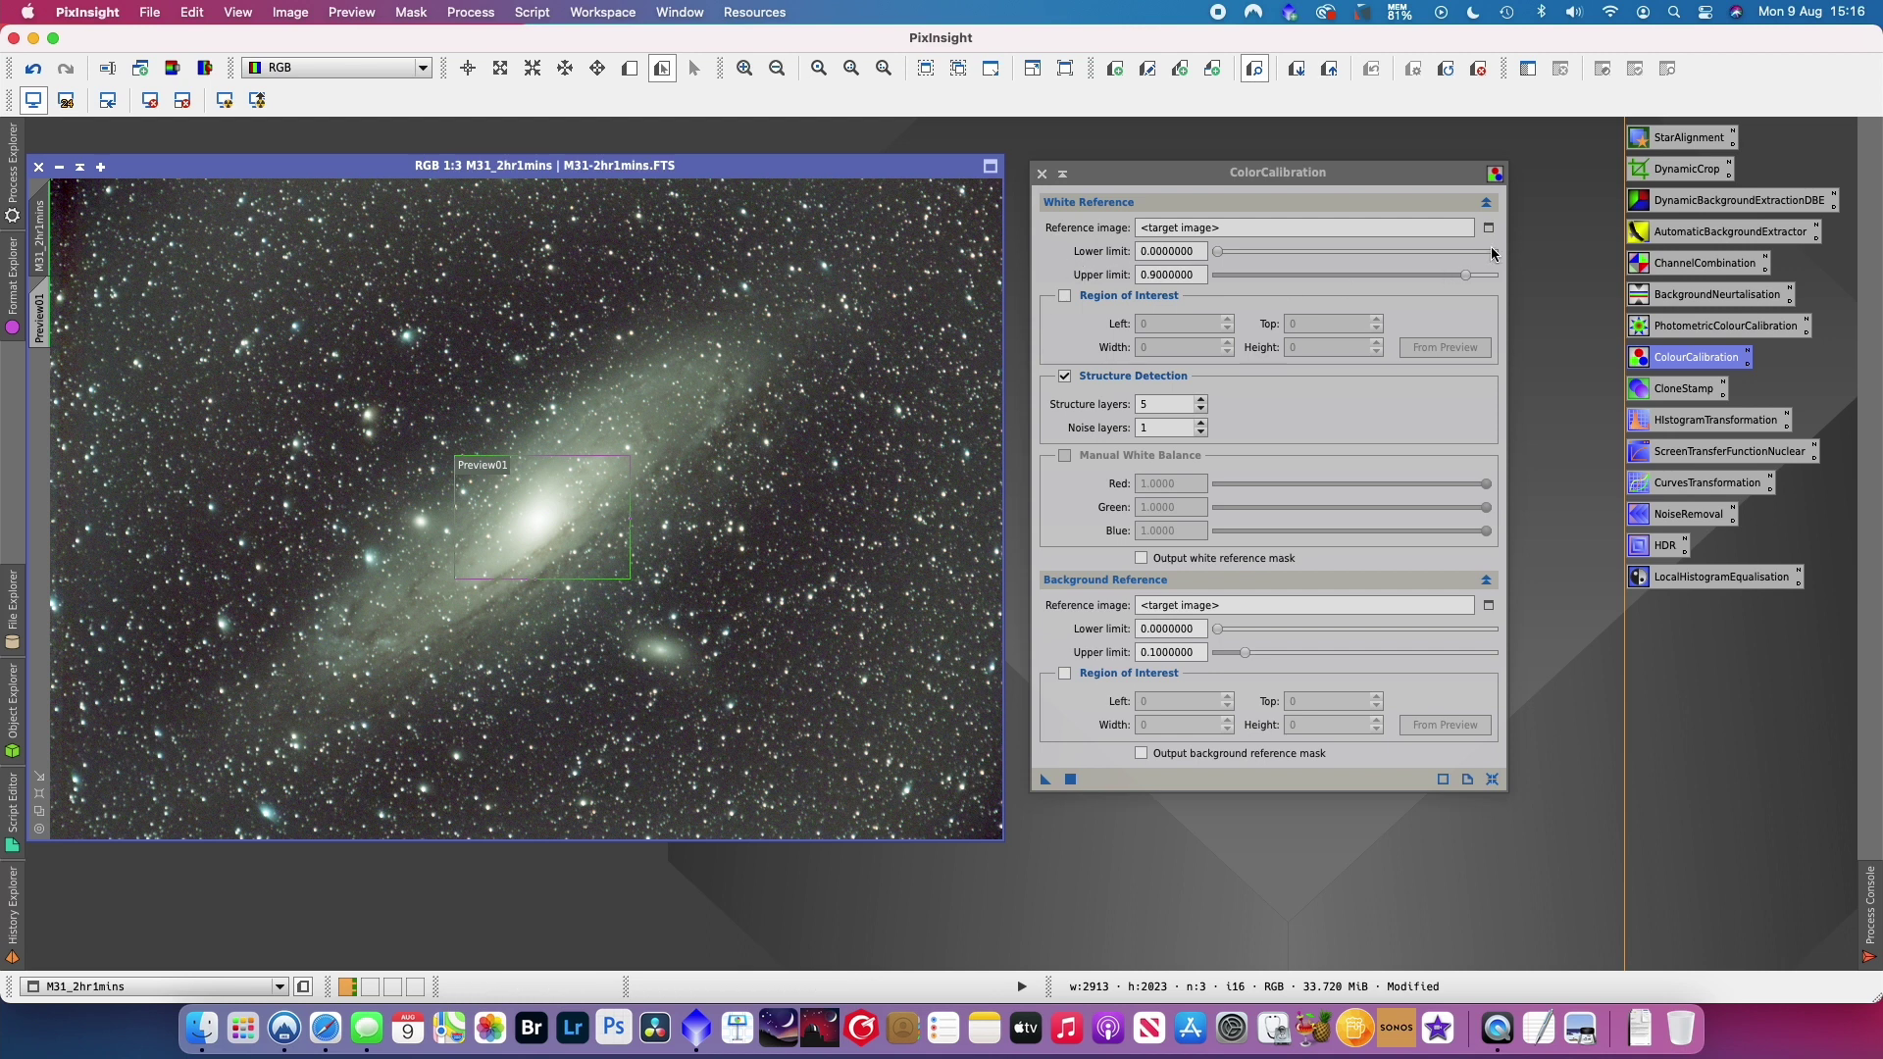
- Set the white reference image of ColorCalibration to M31_2hr1mins->Preview01
{"action": "left_click", "coordinate": [1488, 227]}
{"action": "left_click", "coordinate": [903, 482]}
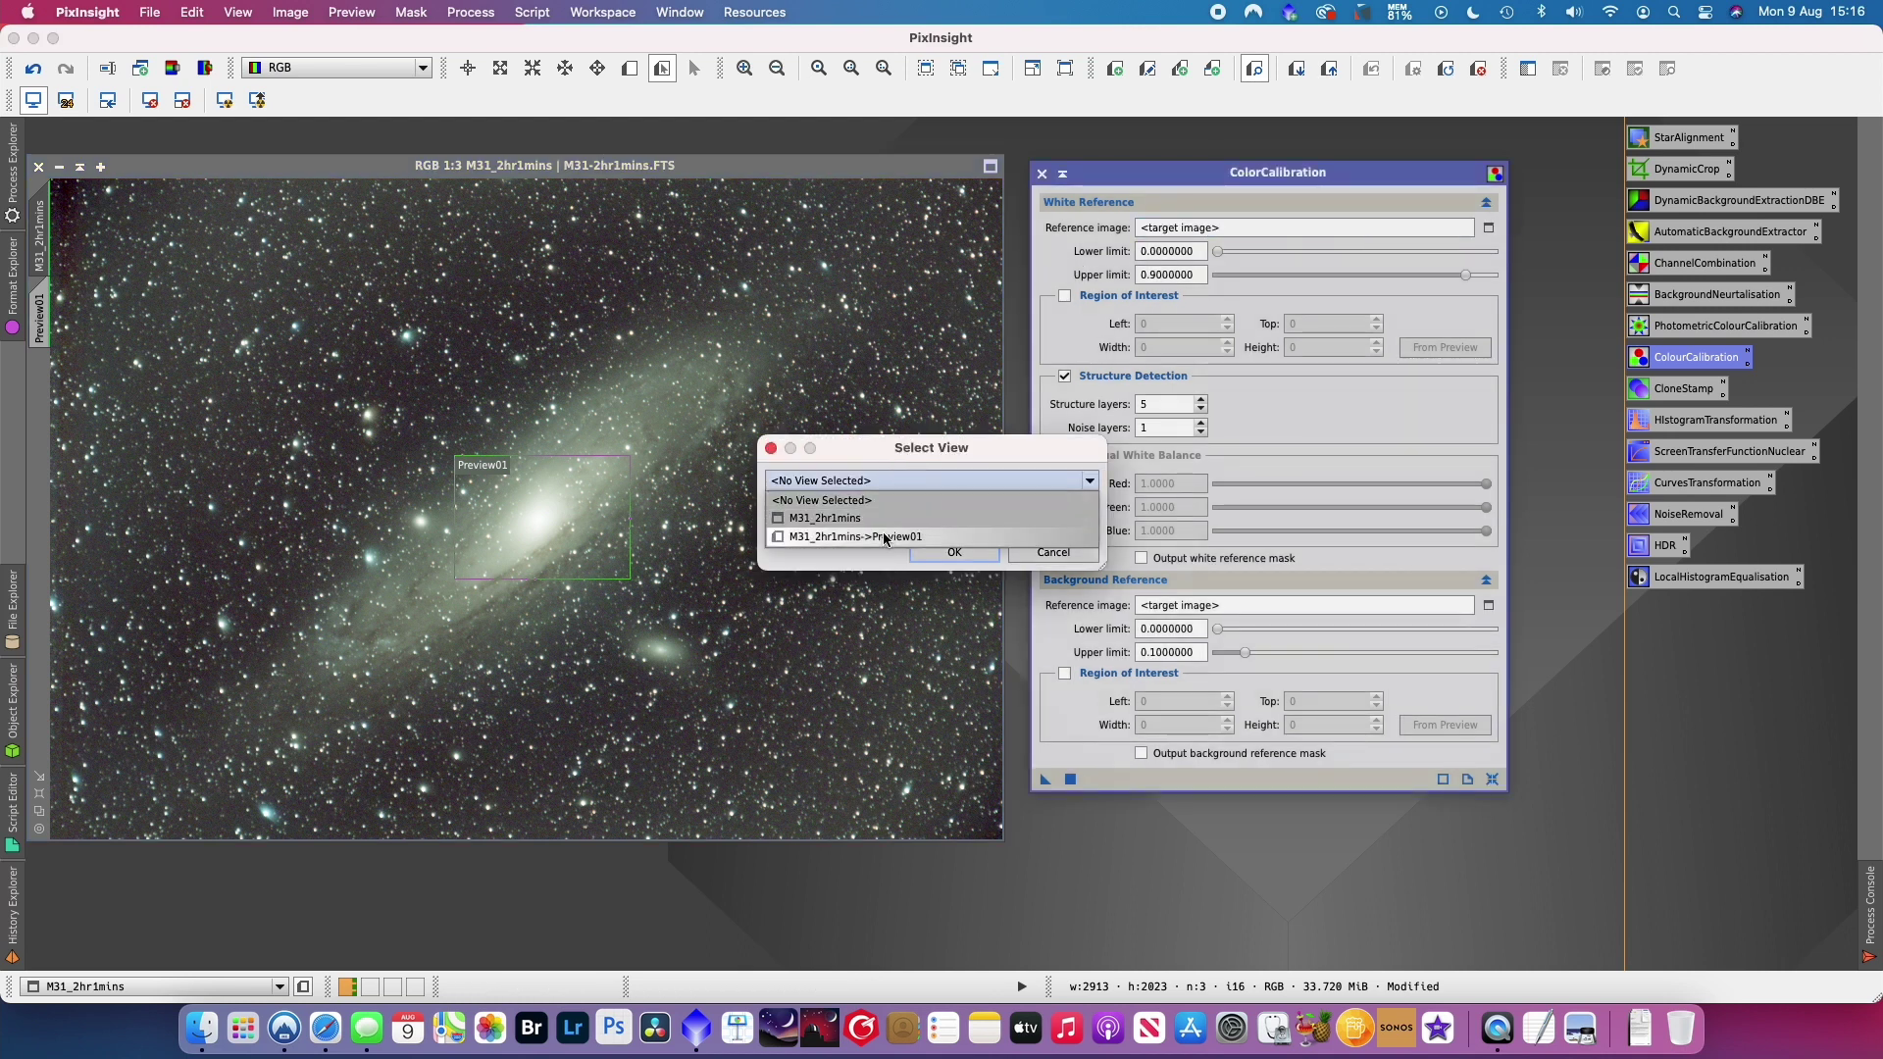
{"action": "left_click", "coordinate": [927, 538]}
{"action": "left_click", "coordinate": [953, 552]}
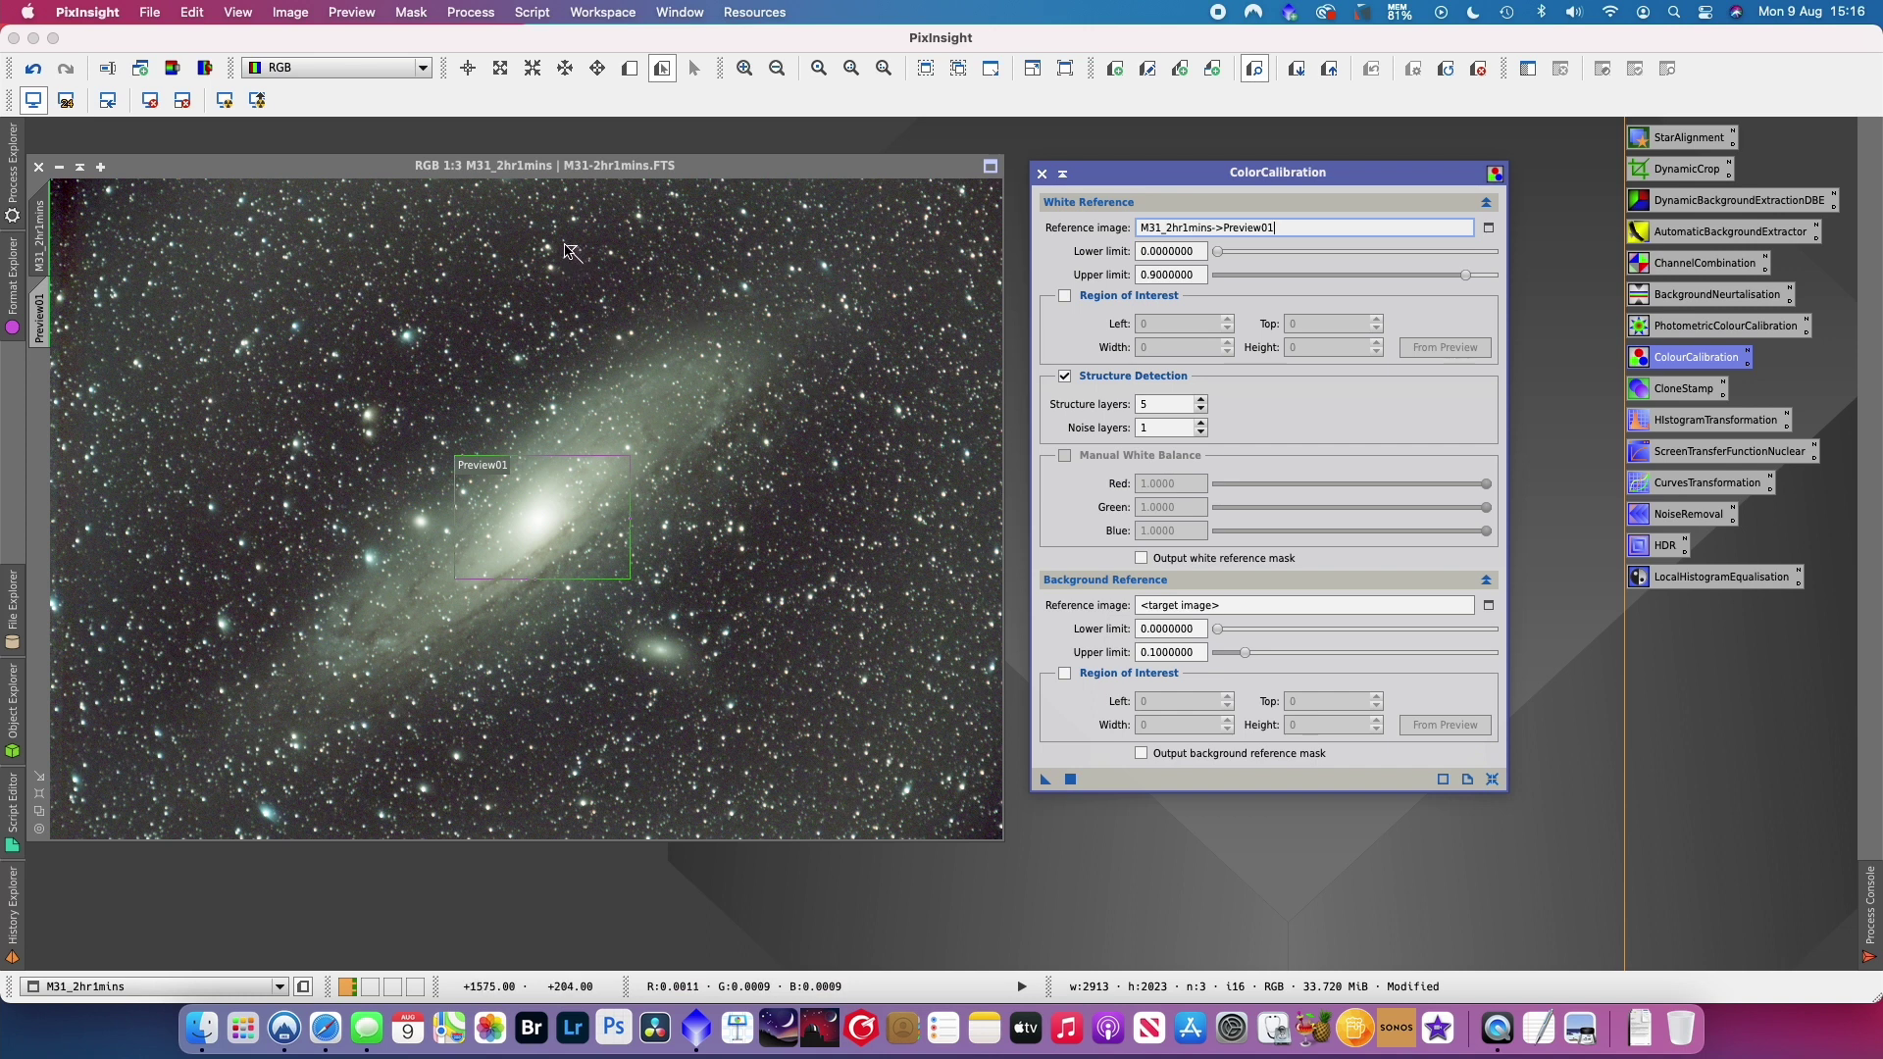
- Define a second small preview over a dark, star-poor patch of background sky above the galaxy
{"action": "key", "text": "super+plus"}
{"action": "key", "text": "super+plus"}
{"action": "key", "text": "super+plus"}
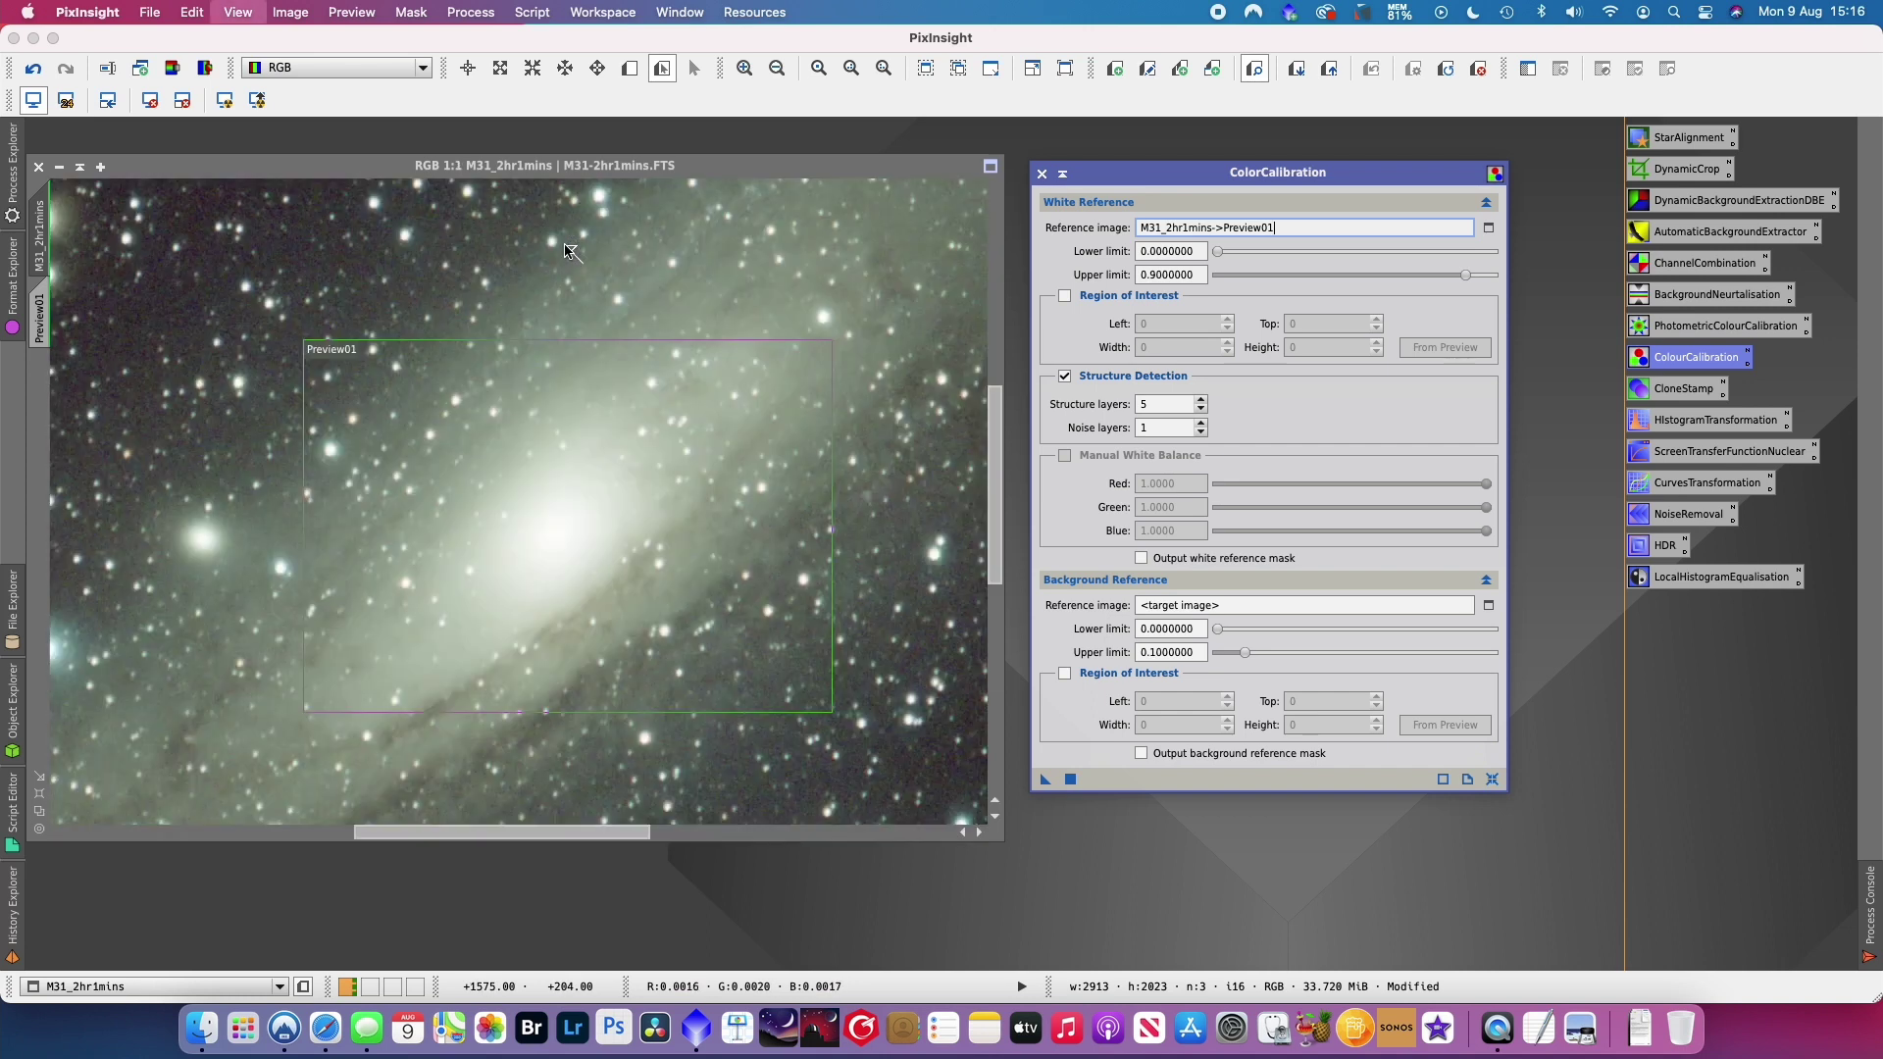
{"action": "mouse_move", "coordinate": [993, 228]}
{"action": "left_mouse_down"}
{"action": "mouse_move", "coordinate": [994, 255]}
{"action": "mouse_move", "coordinate": [994, 225]}
{"action": "left_mouse_up"}
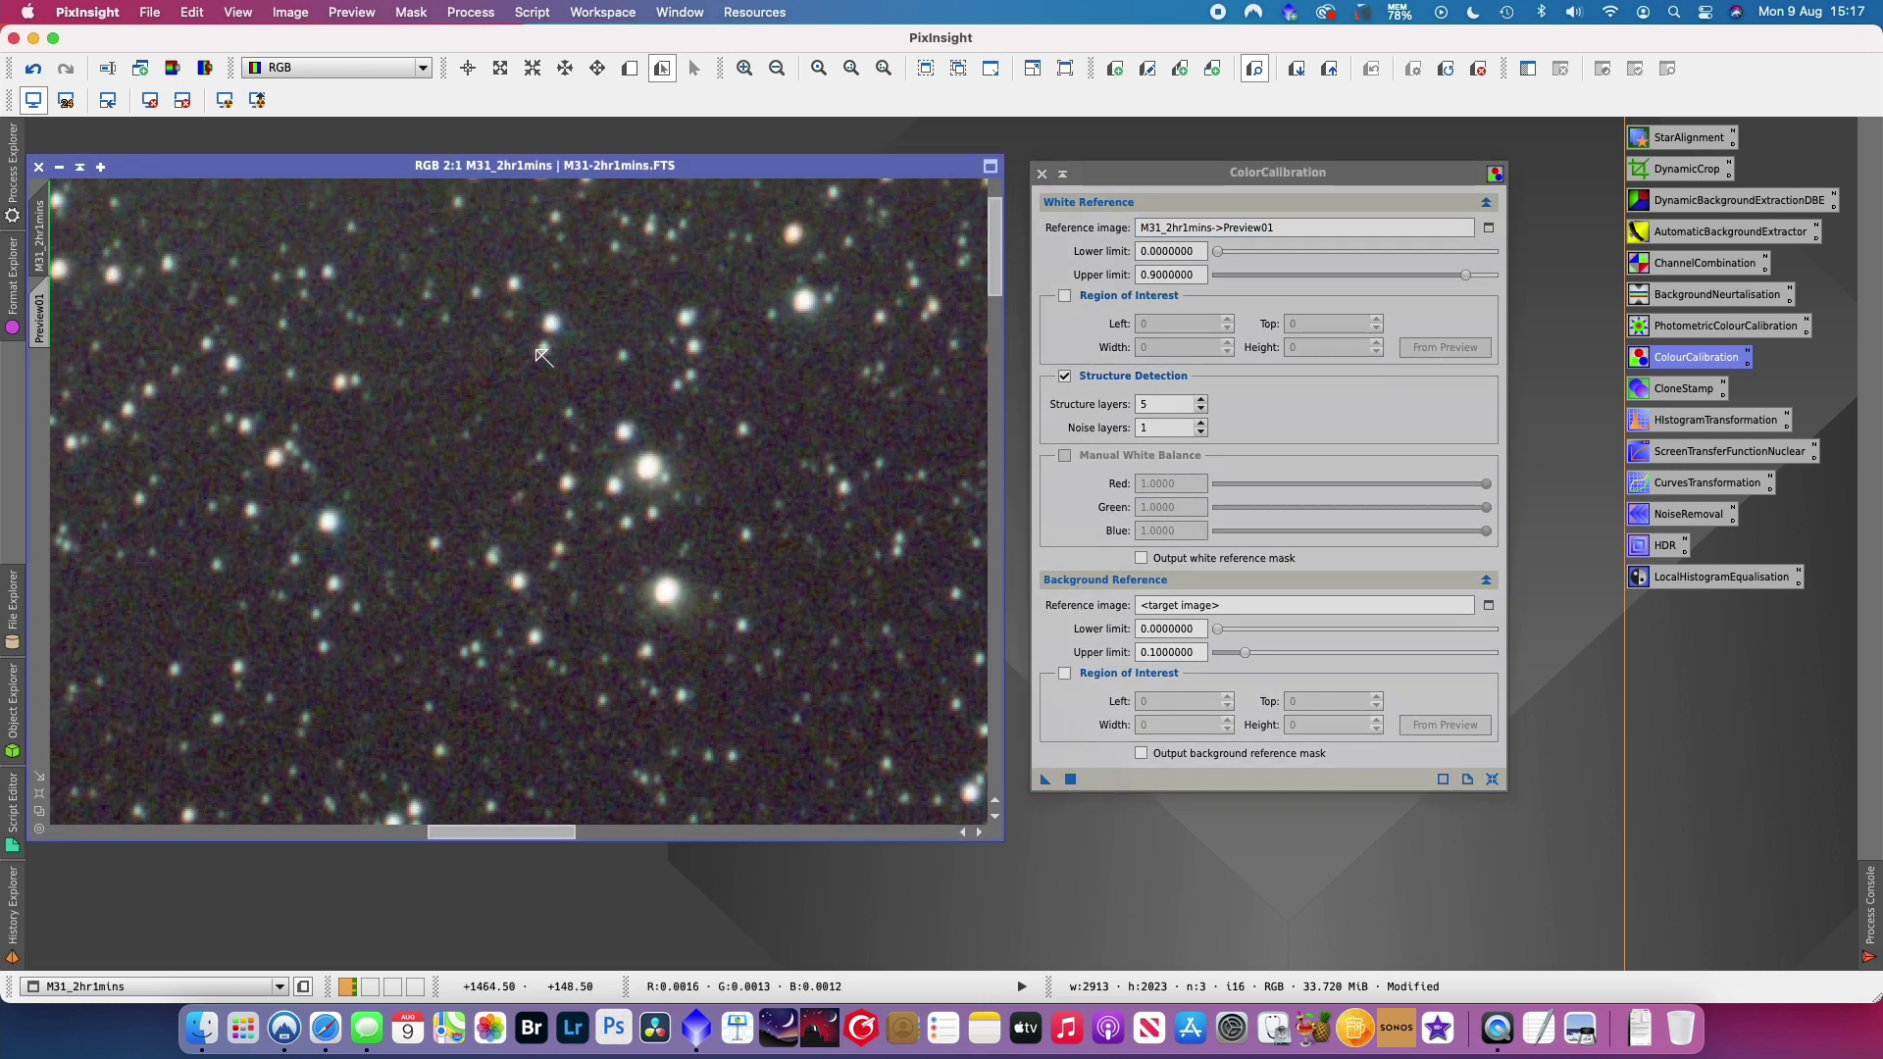
{"action": "key", "text": "alt+n"}
{"action": "left_click_drag", "start_coordinate": [370, 333], "coordinate": [504, 527]}
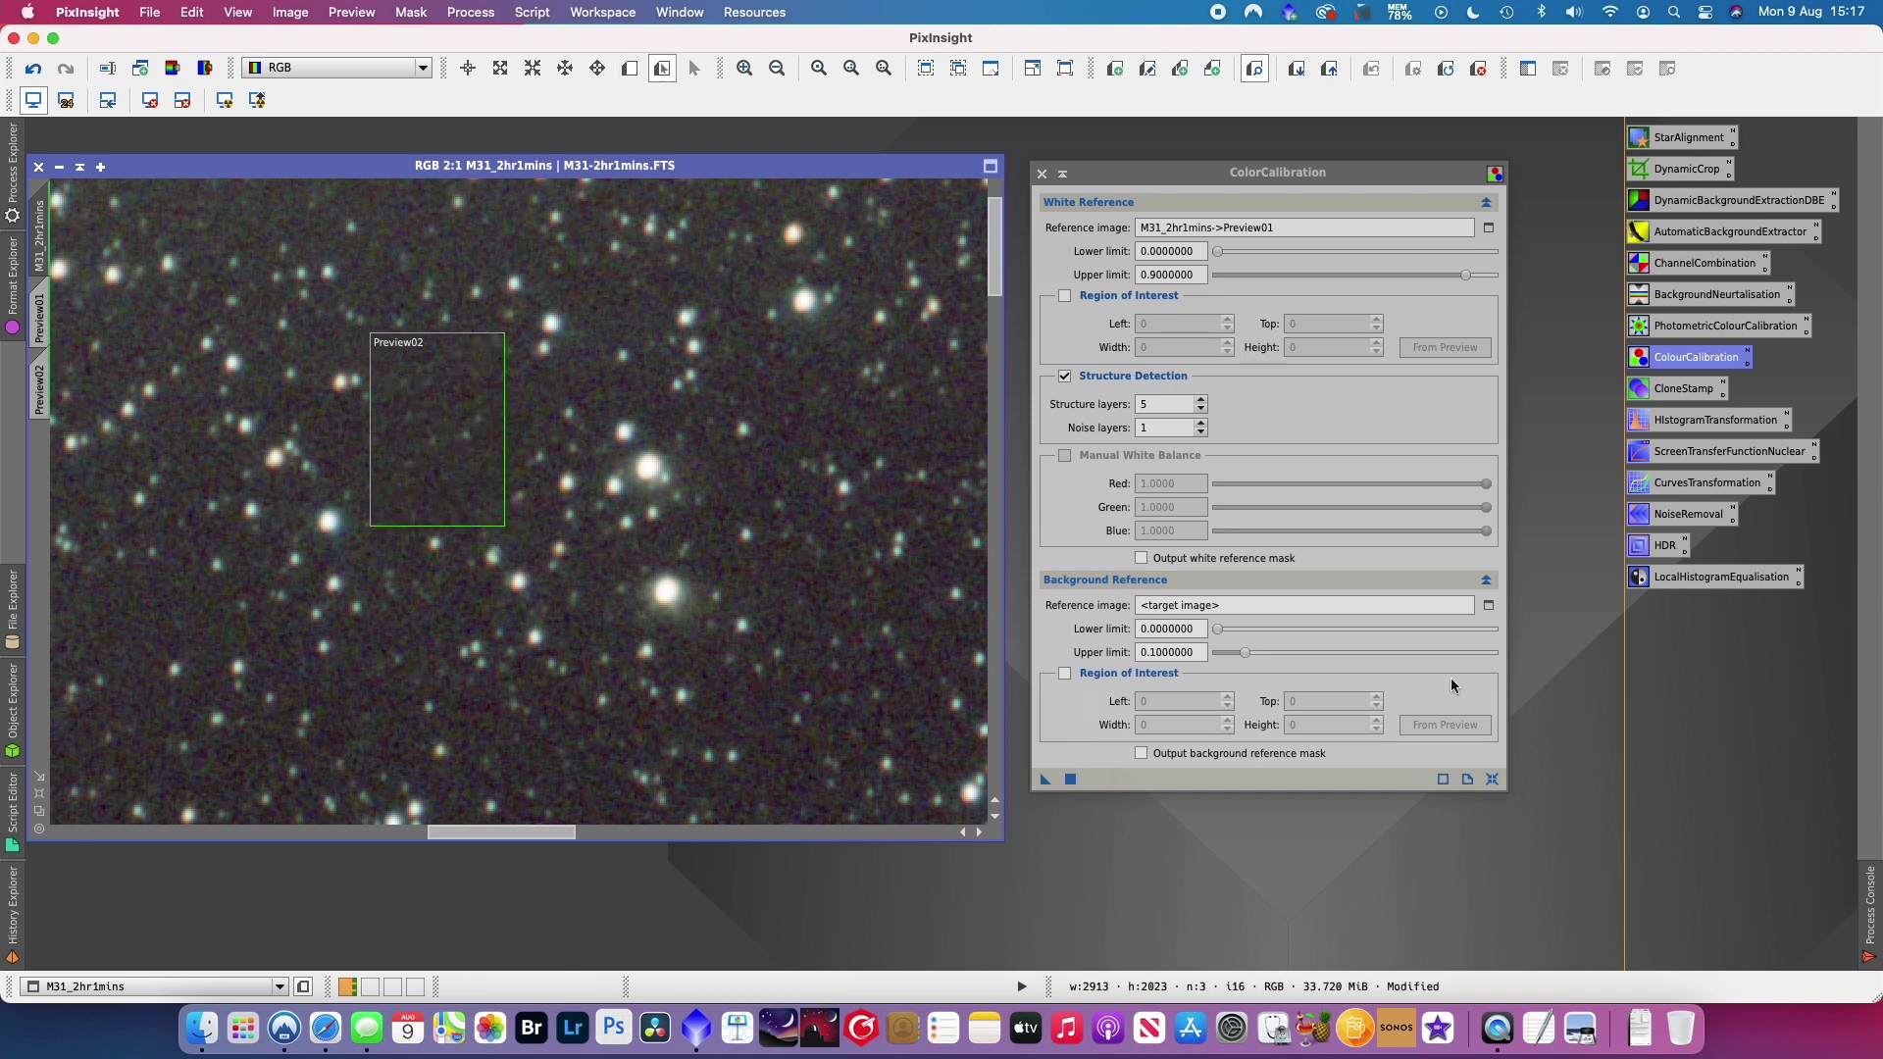
- Set the background reference of ColorCalibration to M31_2hr1mins->Preview02, apply the process to the galaxy image and close it
{"action": "left_click", "coordinate": [1488, 605]}
{"action": "left_click", "coordinate": [873, 478]}
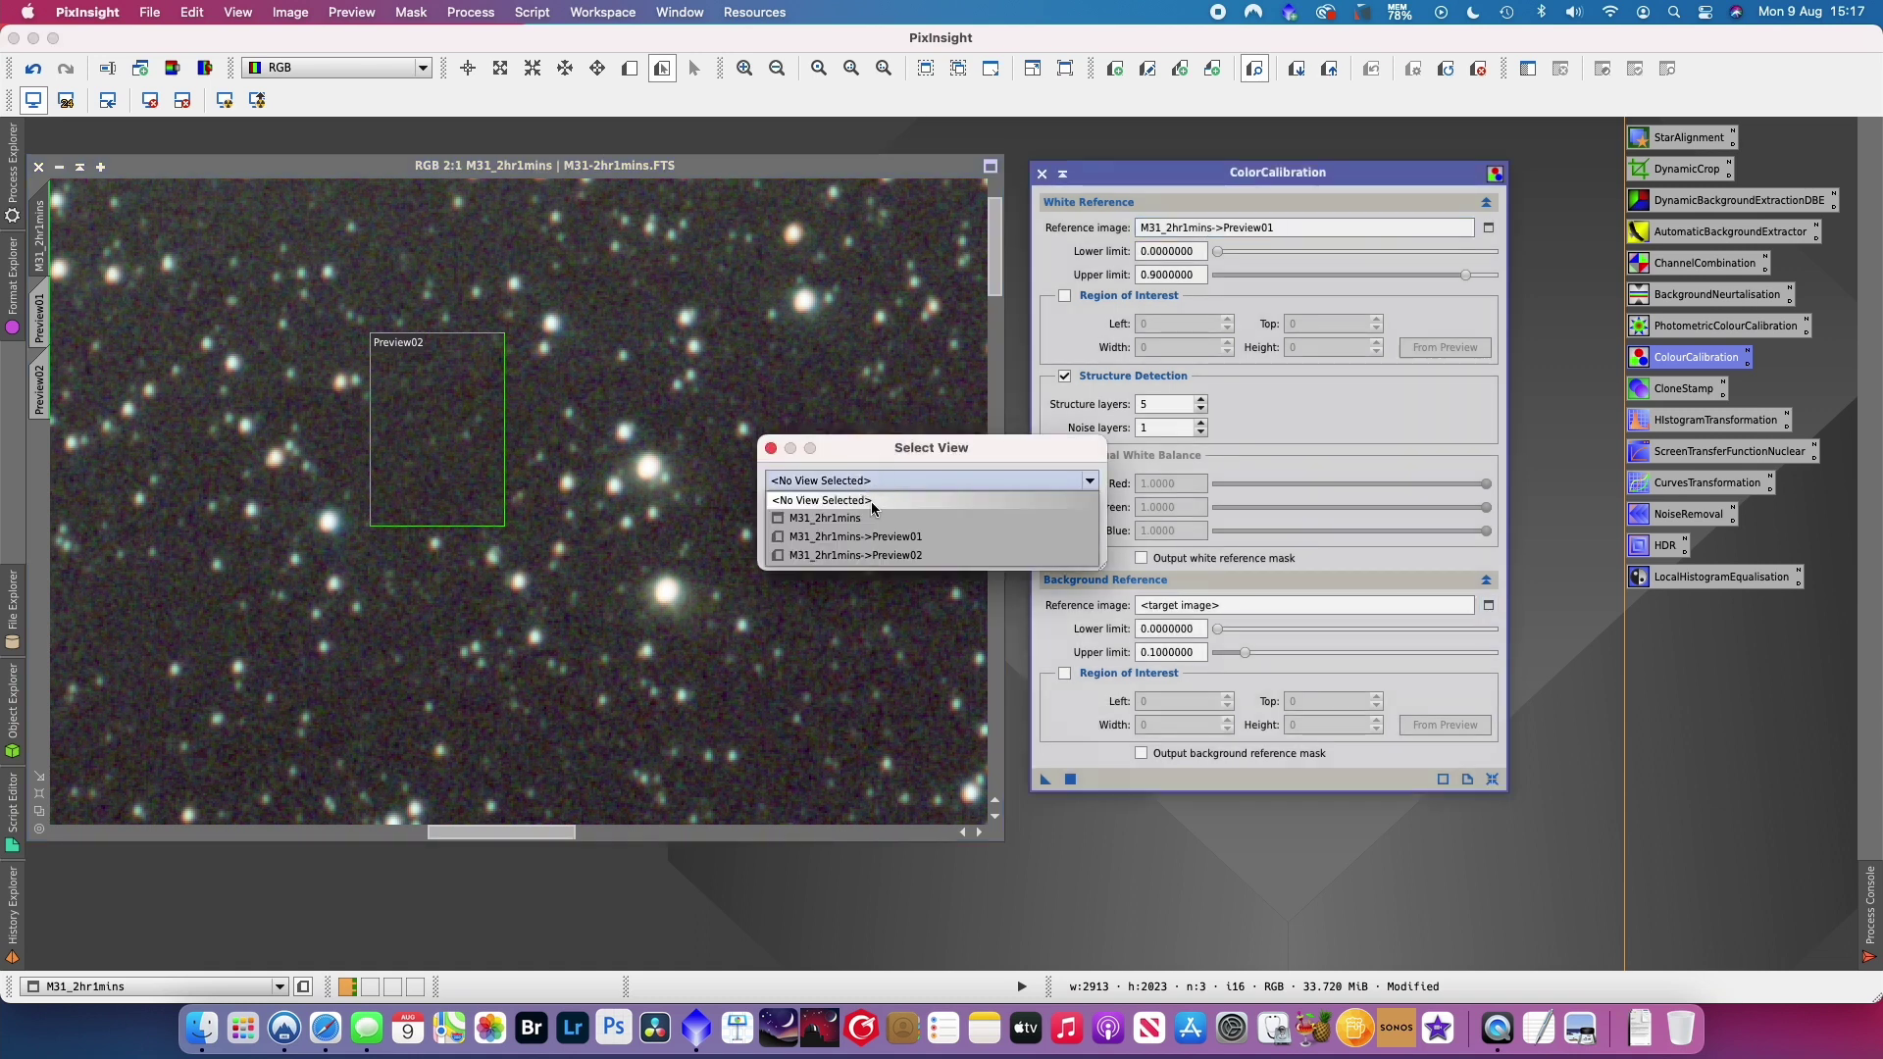
{"action": "left_click", "coordinate": [925, 556]}
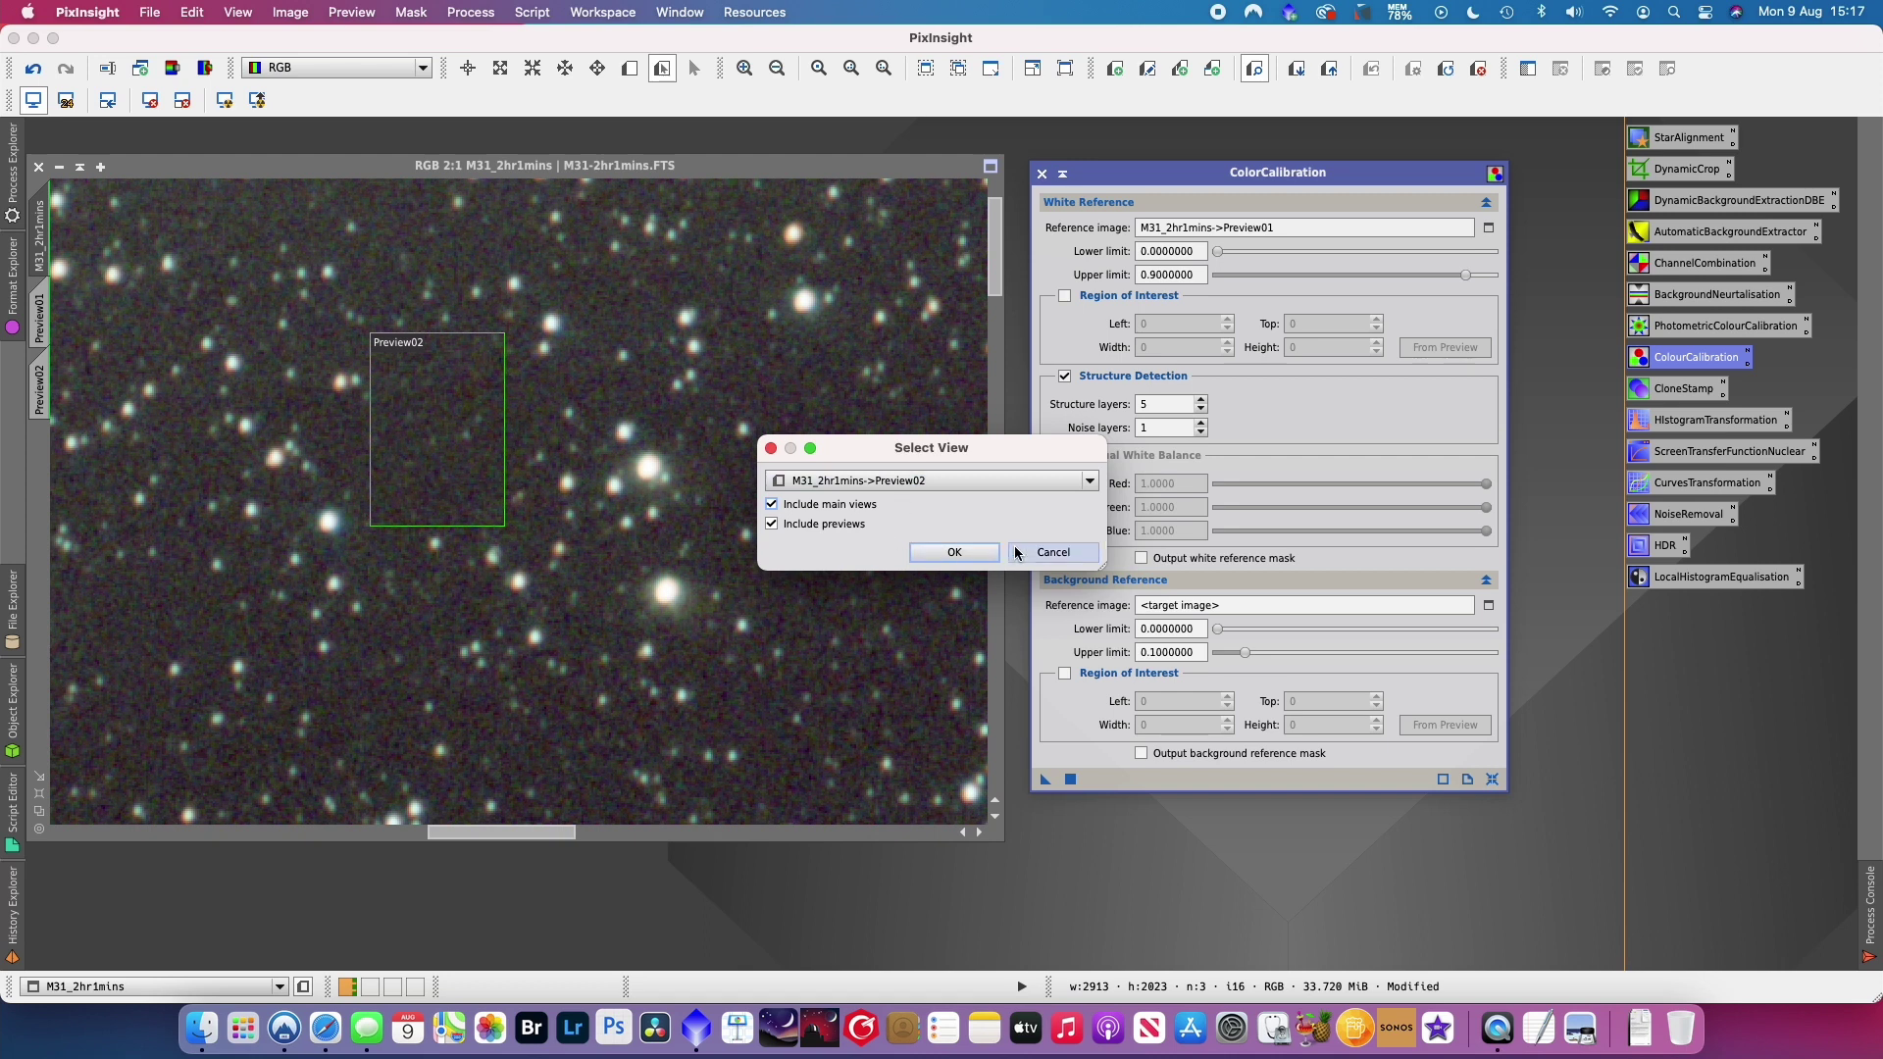
{"action": "left_click", "coordinate": [948, 551]}
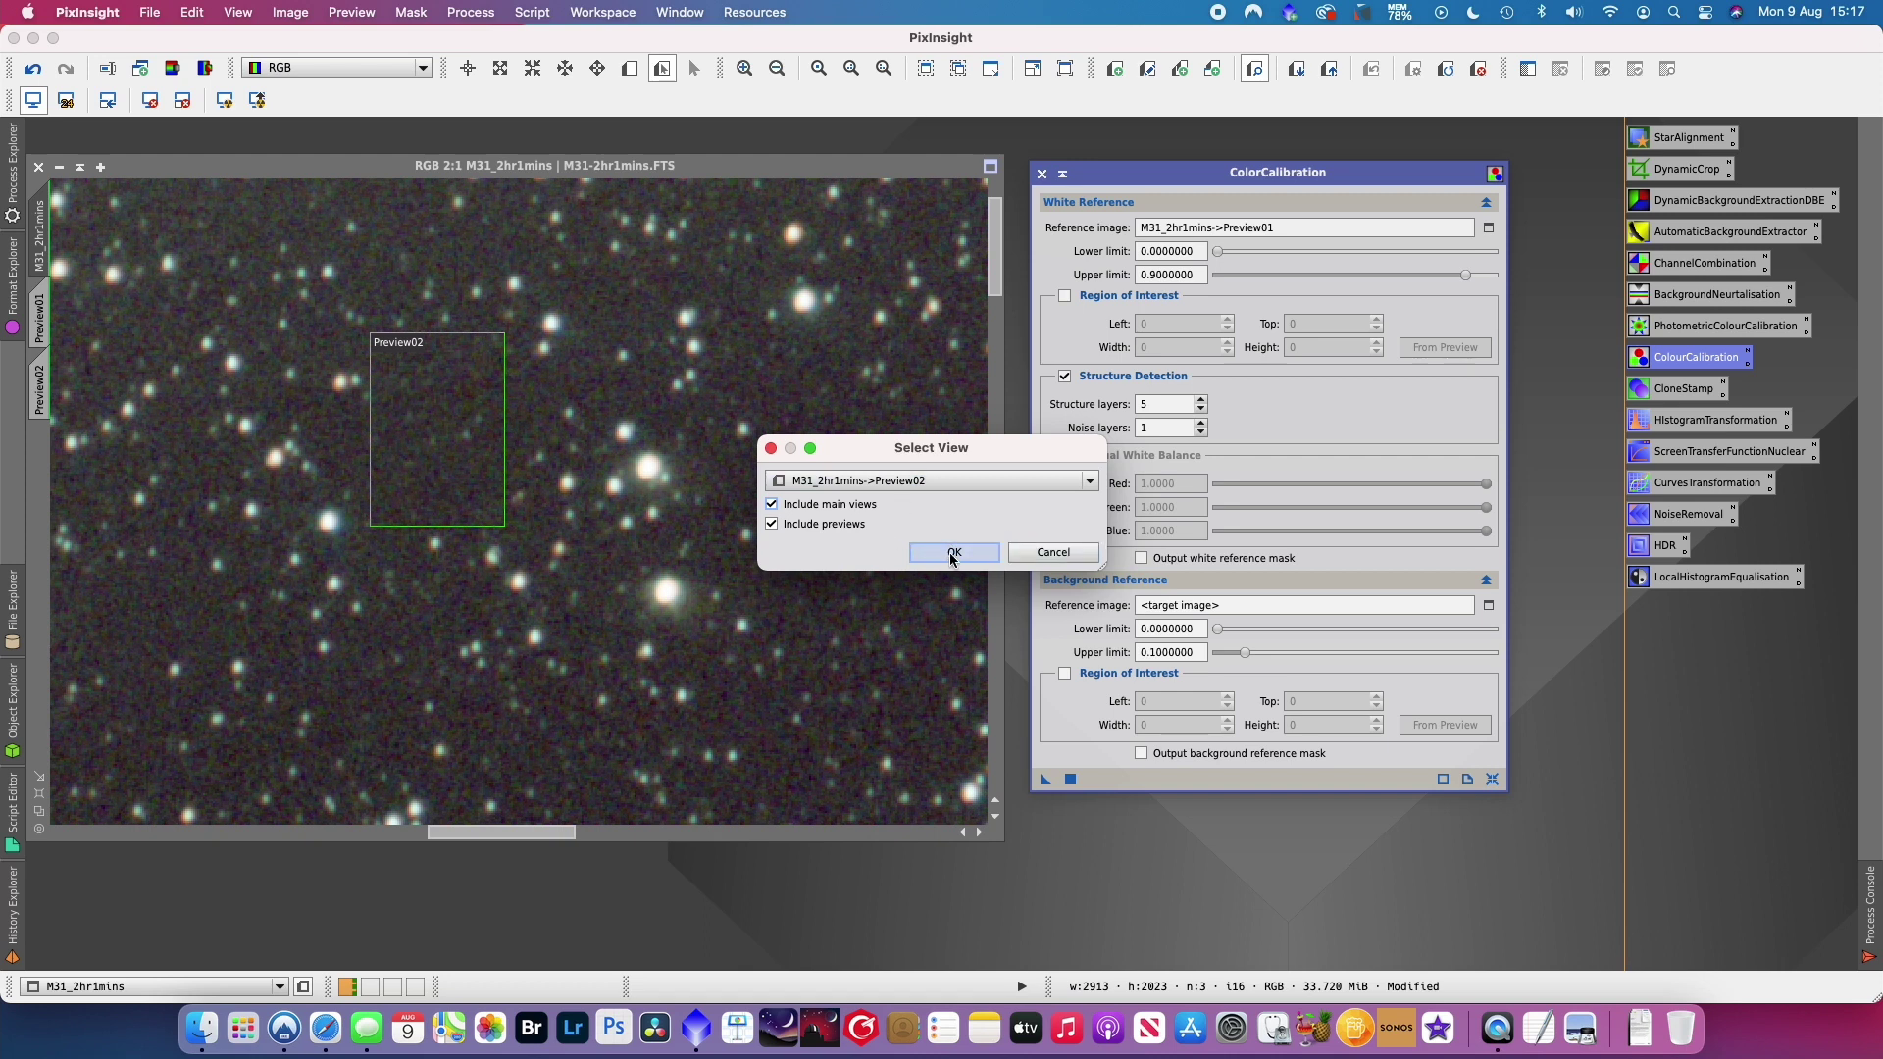
{"action": "left_click", "coordinate": [1045, 781]}
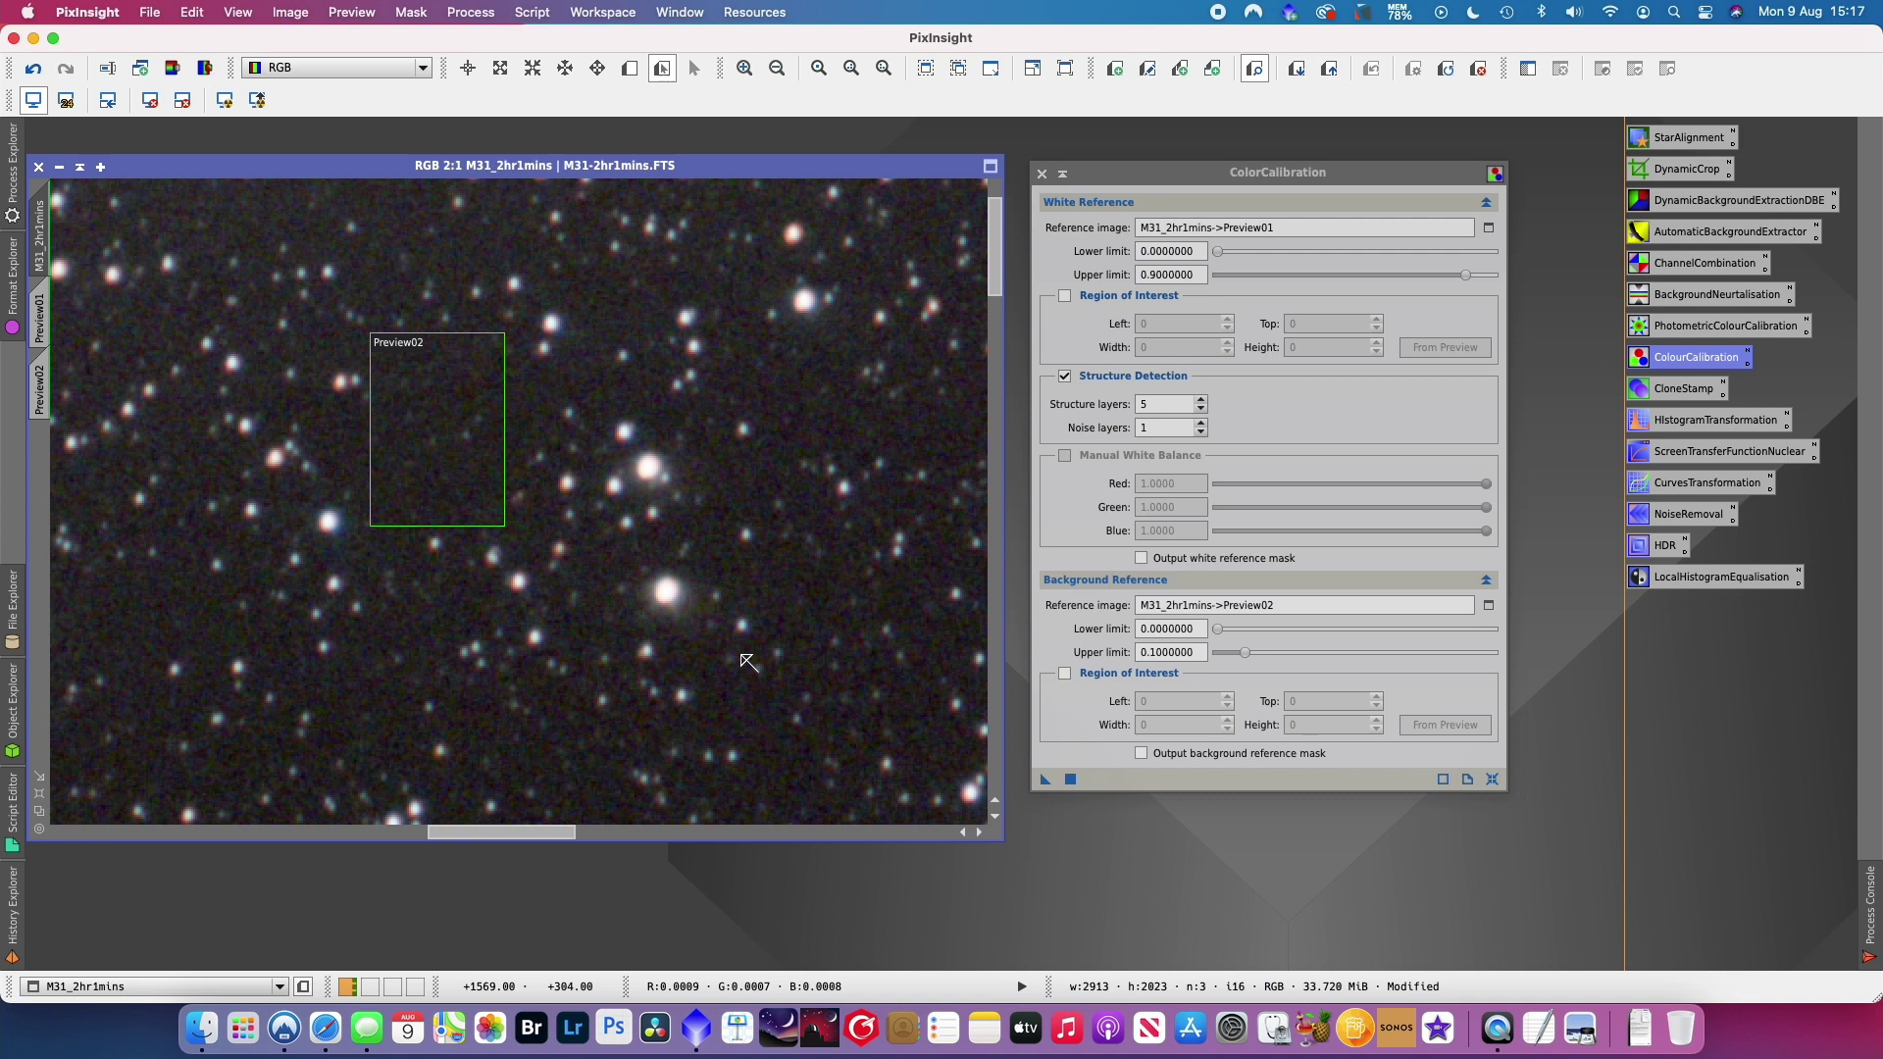
{"action": "scroll", "coordinate": [748, 663], "scroll_direction": "down", "scroll_amount": 3}
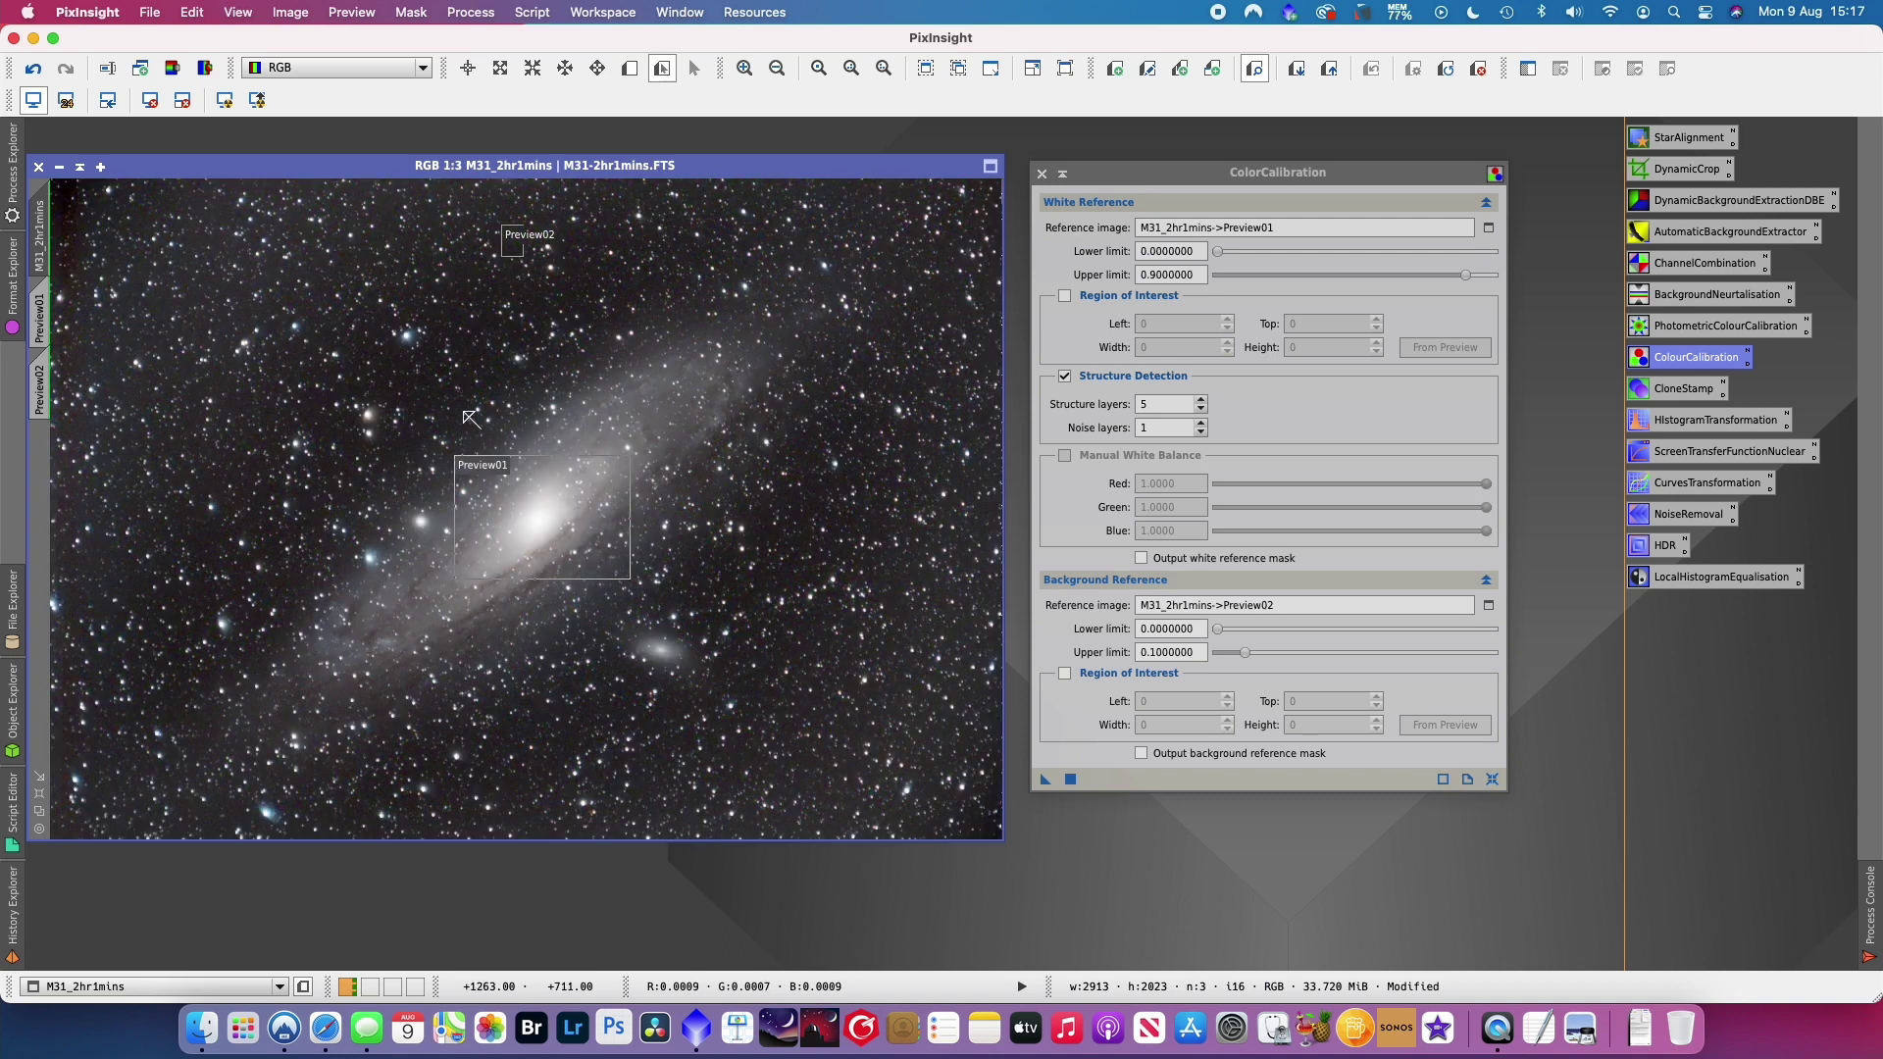
{"action": "left_click", "coordinate": [1041, 174]}
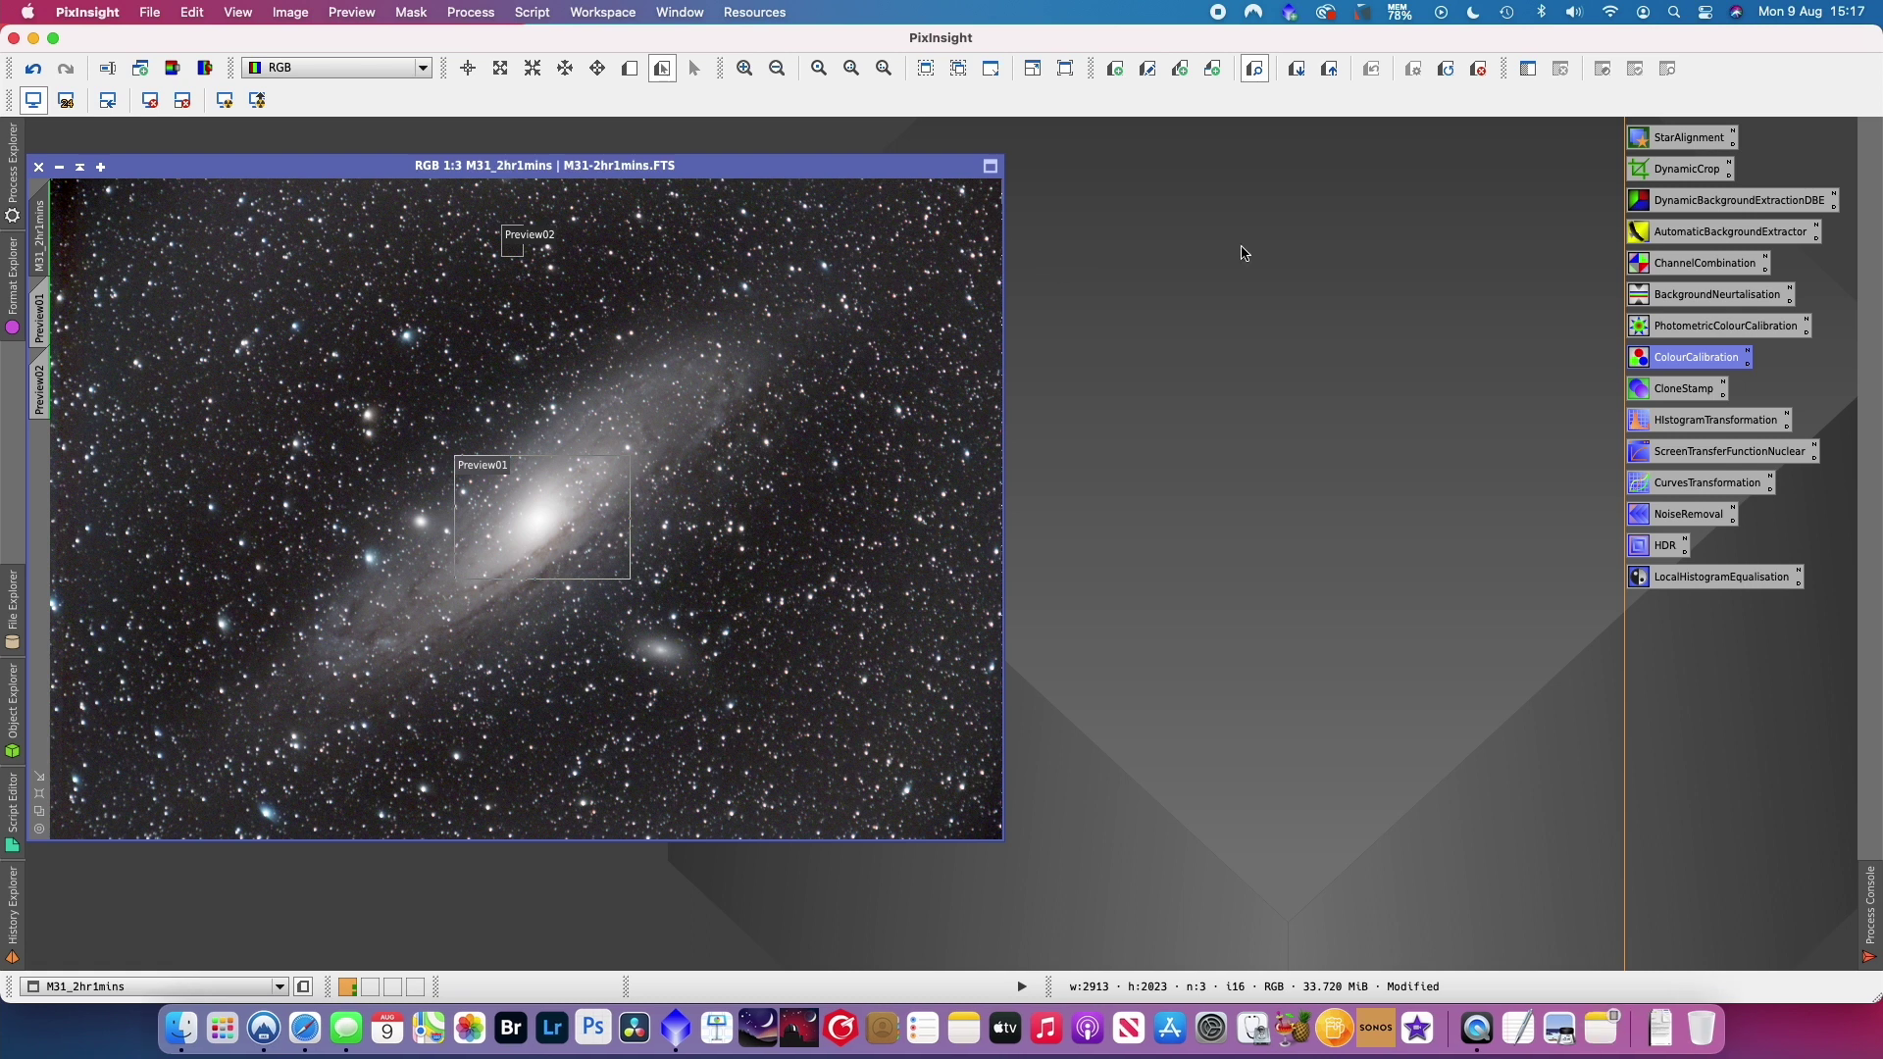
- Extract the CIE L* component of the calibrated M31 image and auto-stretch the display of the extracted image
{"action": "left_click_drag", "start_coordinate": [779, 166], "coordinate": [844, 167]}
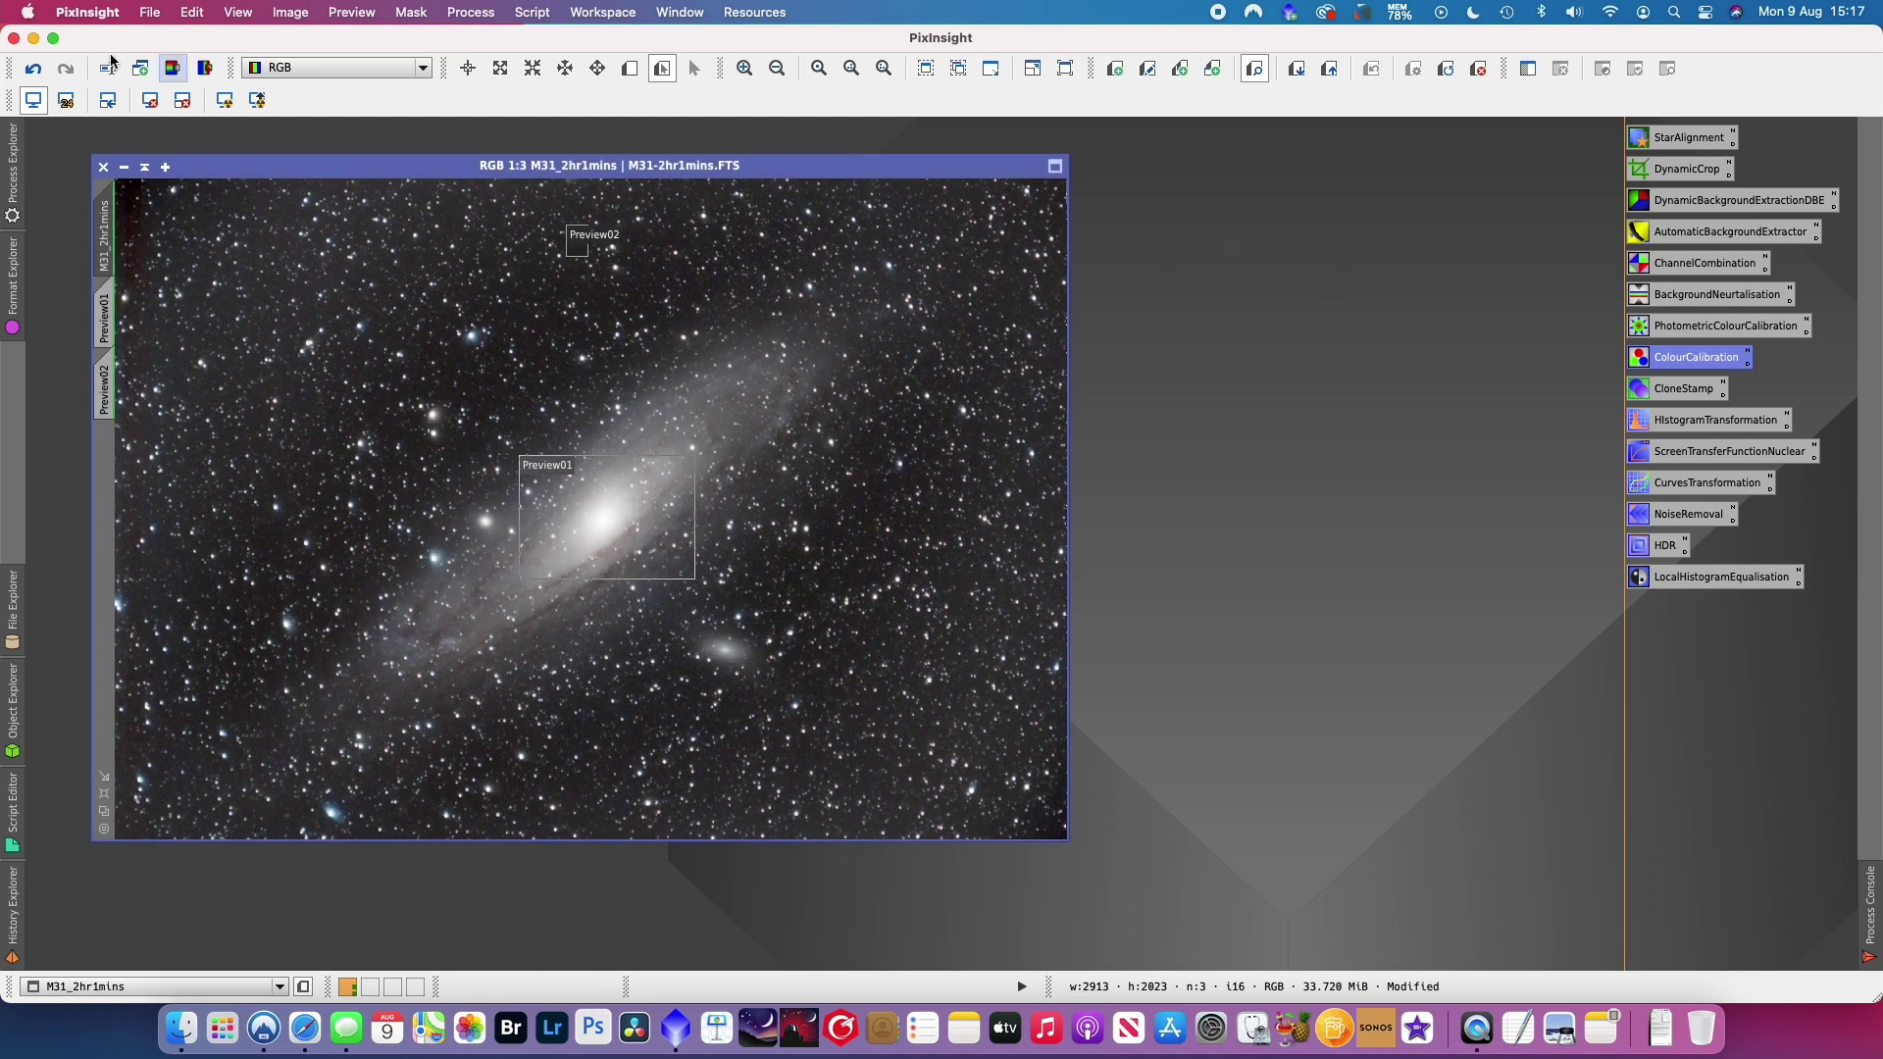
{"action": "left_click", "coordinate": [172, 68]}
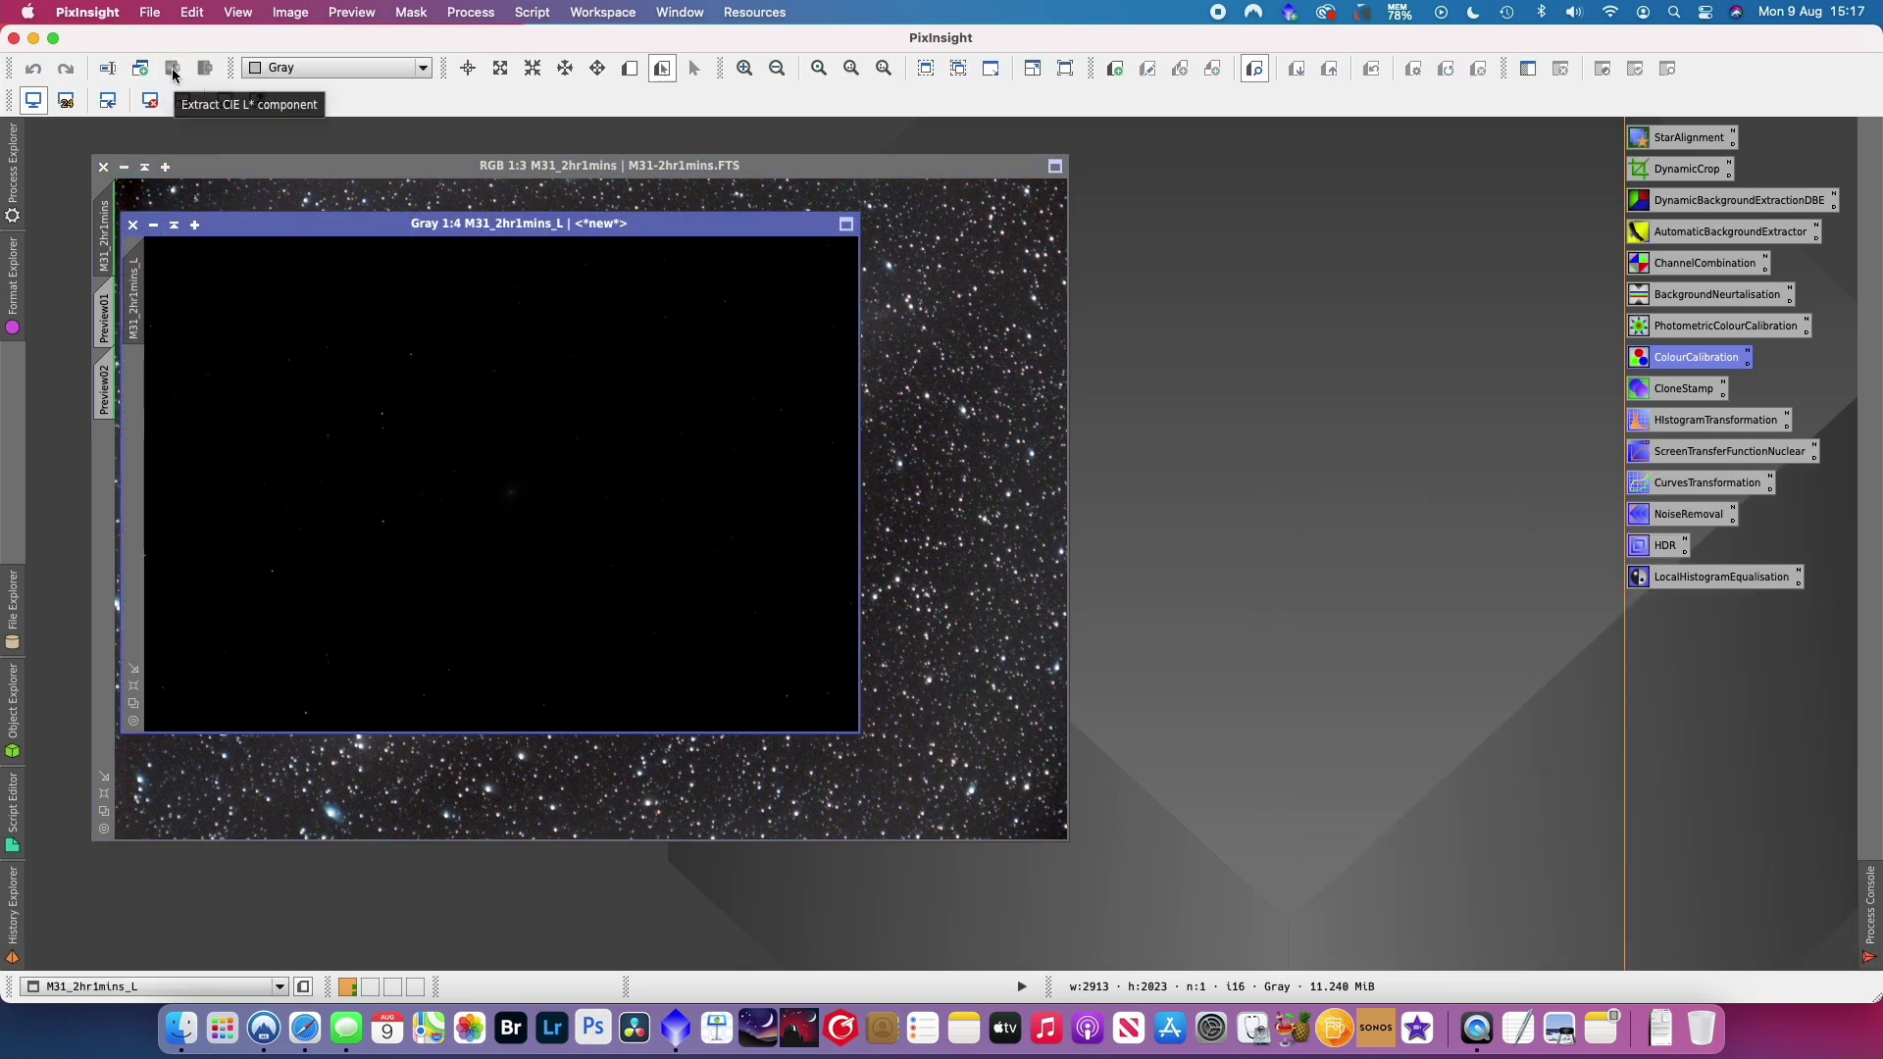
{"action": "left_click_drag", "start_coordinate": [184, 226], "coordinate": [690, 244]}
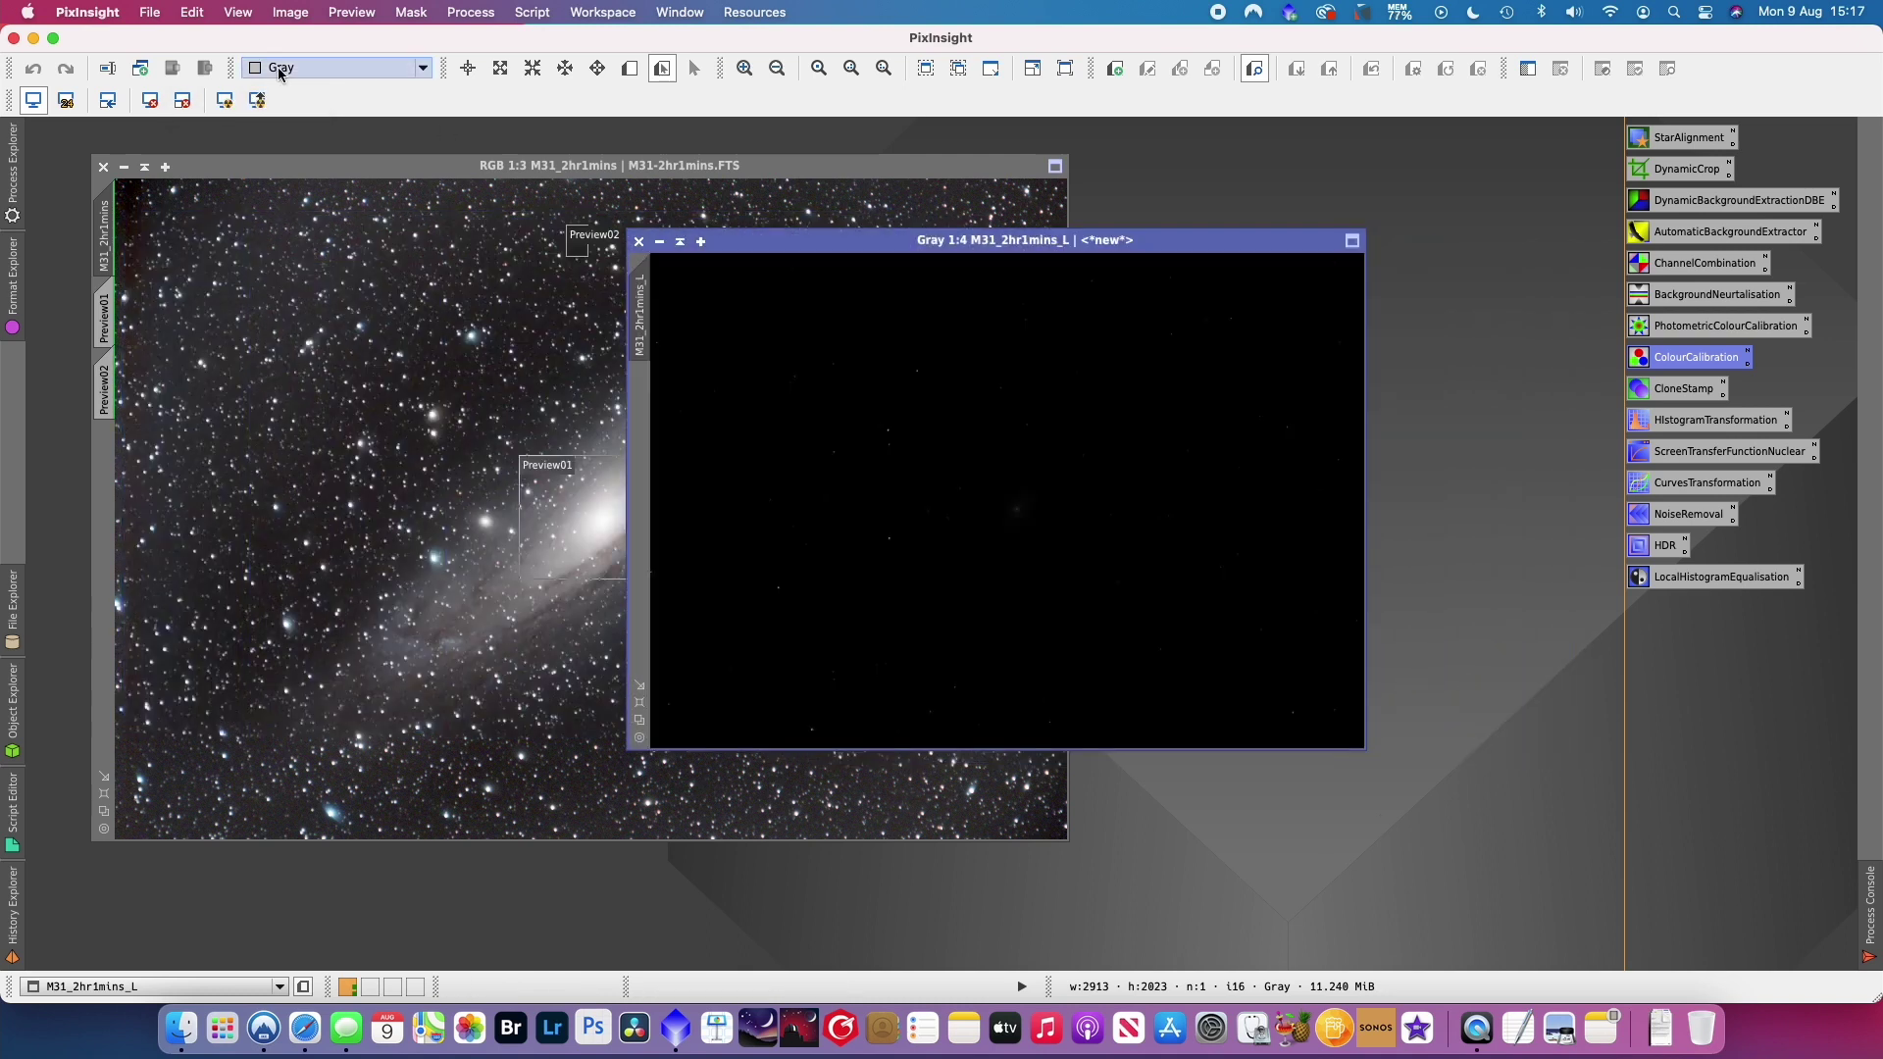
{"action": "left_click", "coordinate": [225, 99]}
{"action": "left_click_drag", "start_coordinate": [869, 247], "coordinate": [494, 274]}
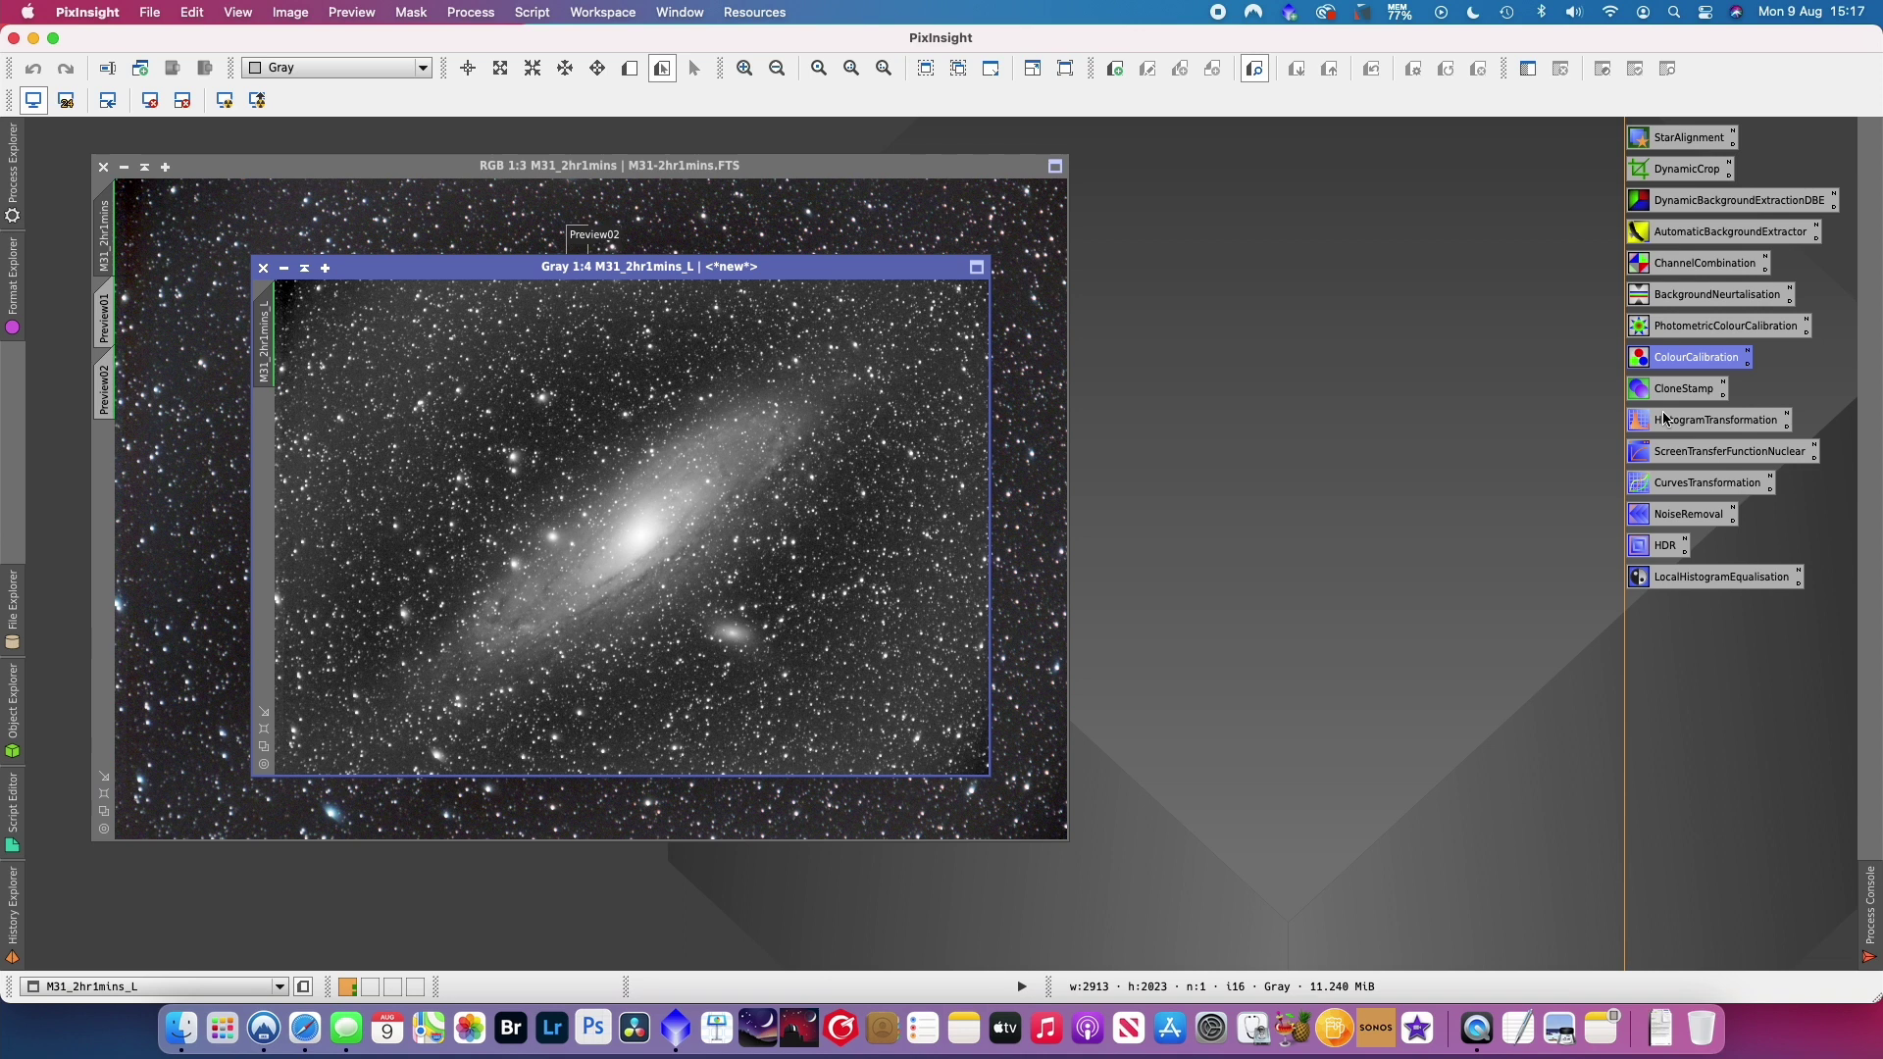
- Open ScreenTransferFunction and HistogramTransformation, select M31_2hr1mins_L in the latter and transfer that image's screen stretch into it
{"action": "double_click", "coordinate": [1711, 454]}
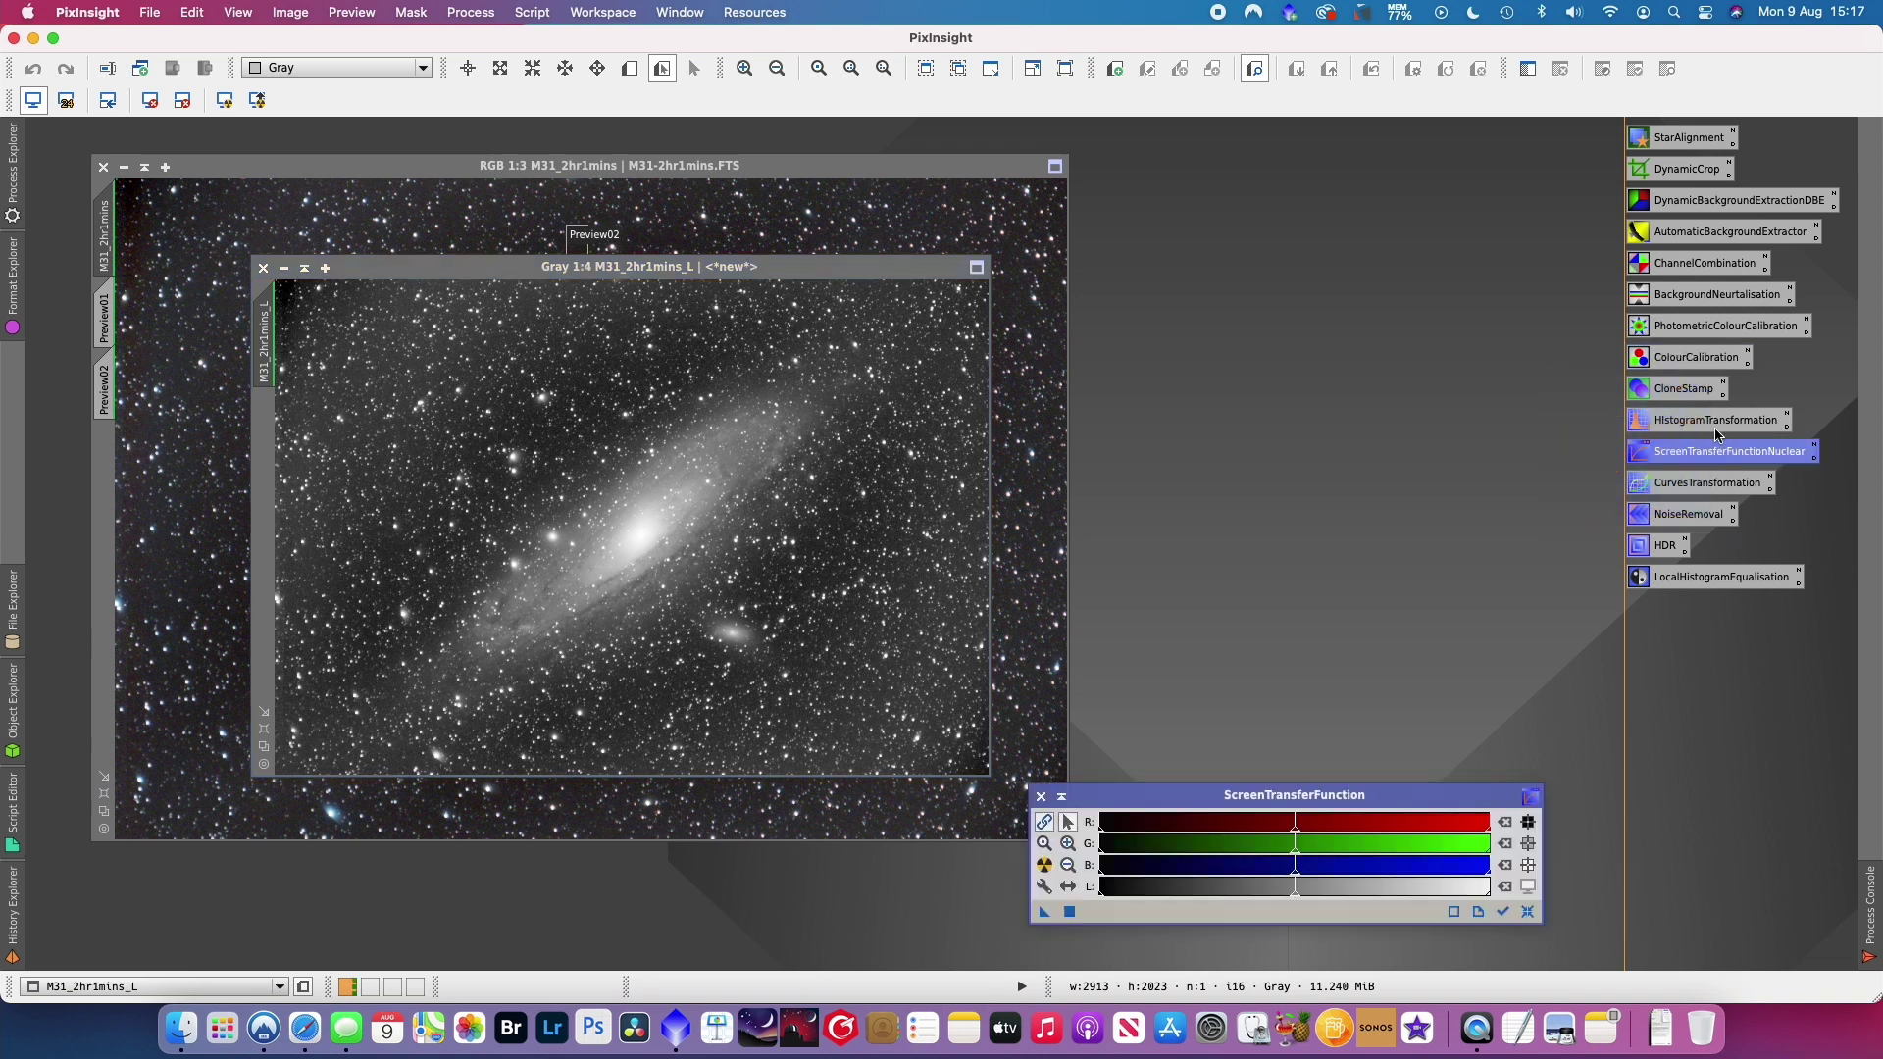
{"action": "double_click", "coordinate": [1714, 427]}
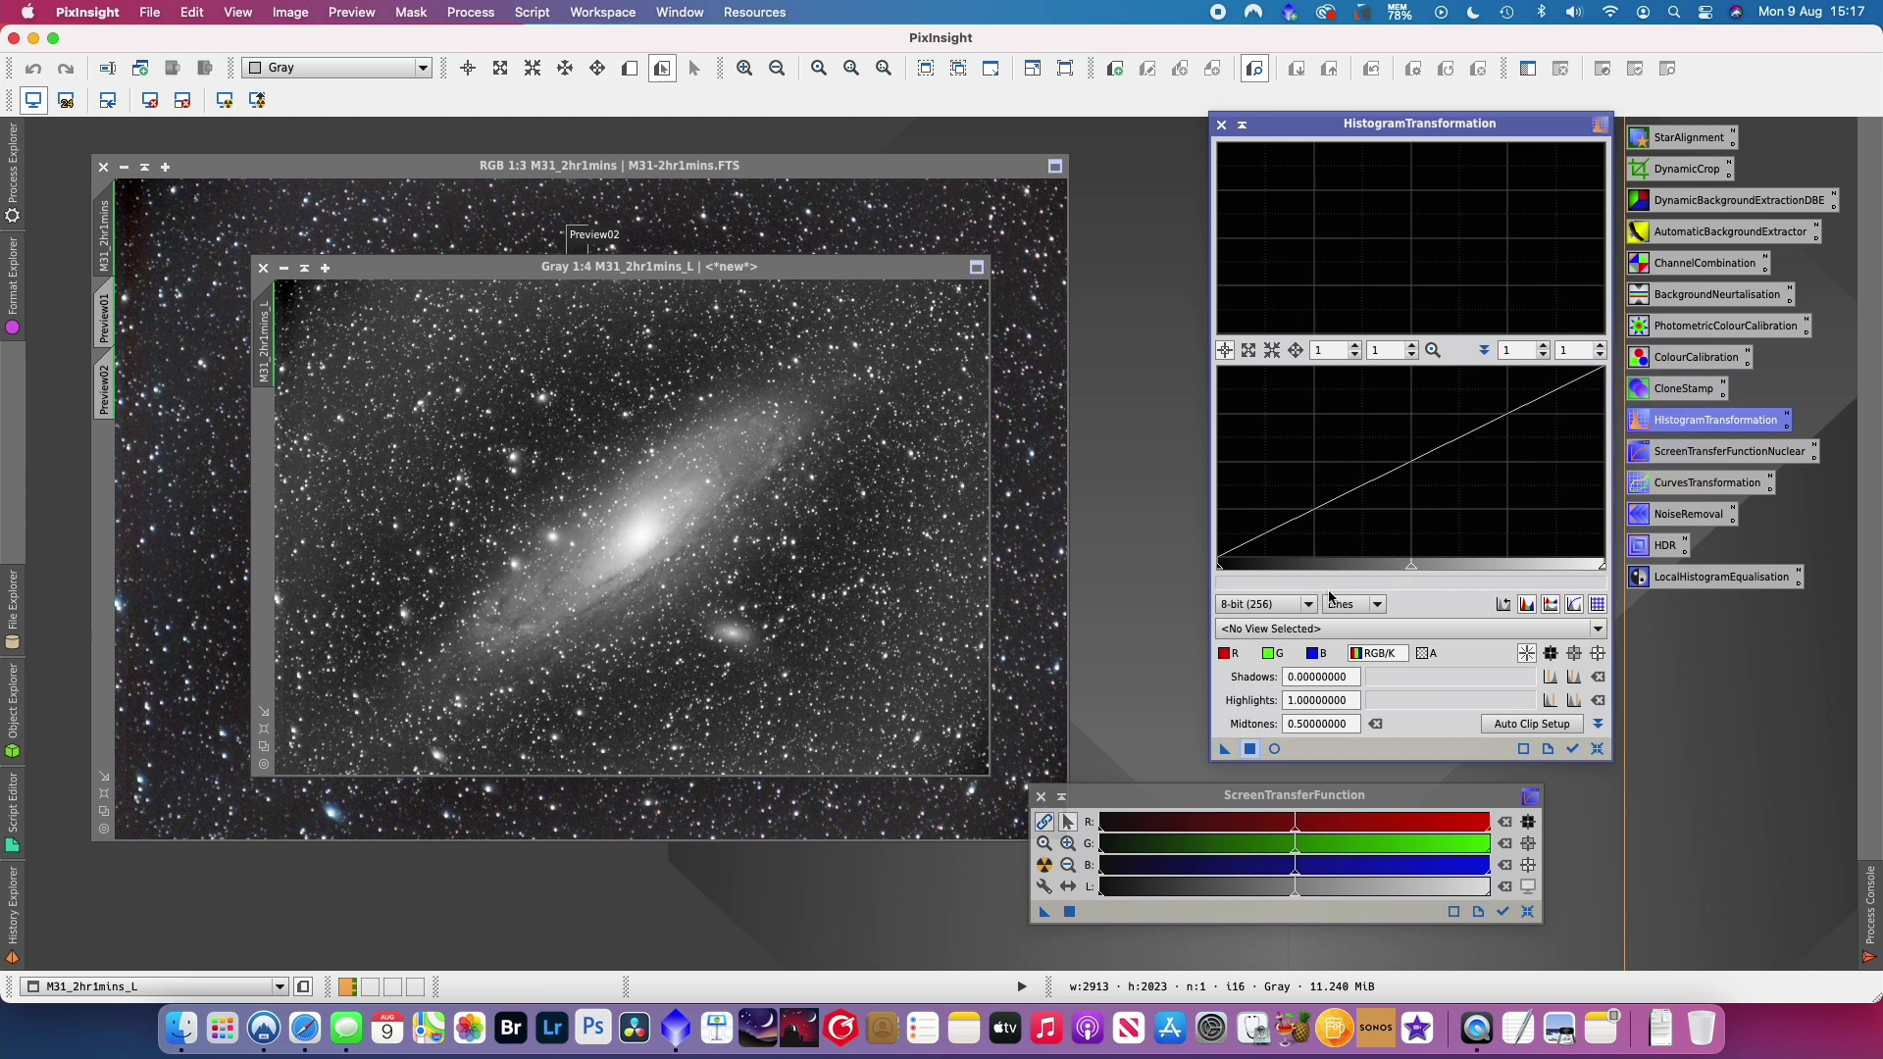
{"action": "left_click", "coordinate": [1308, 630]}
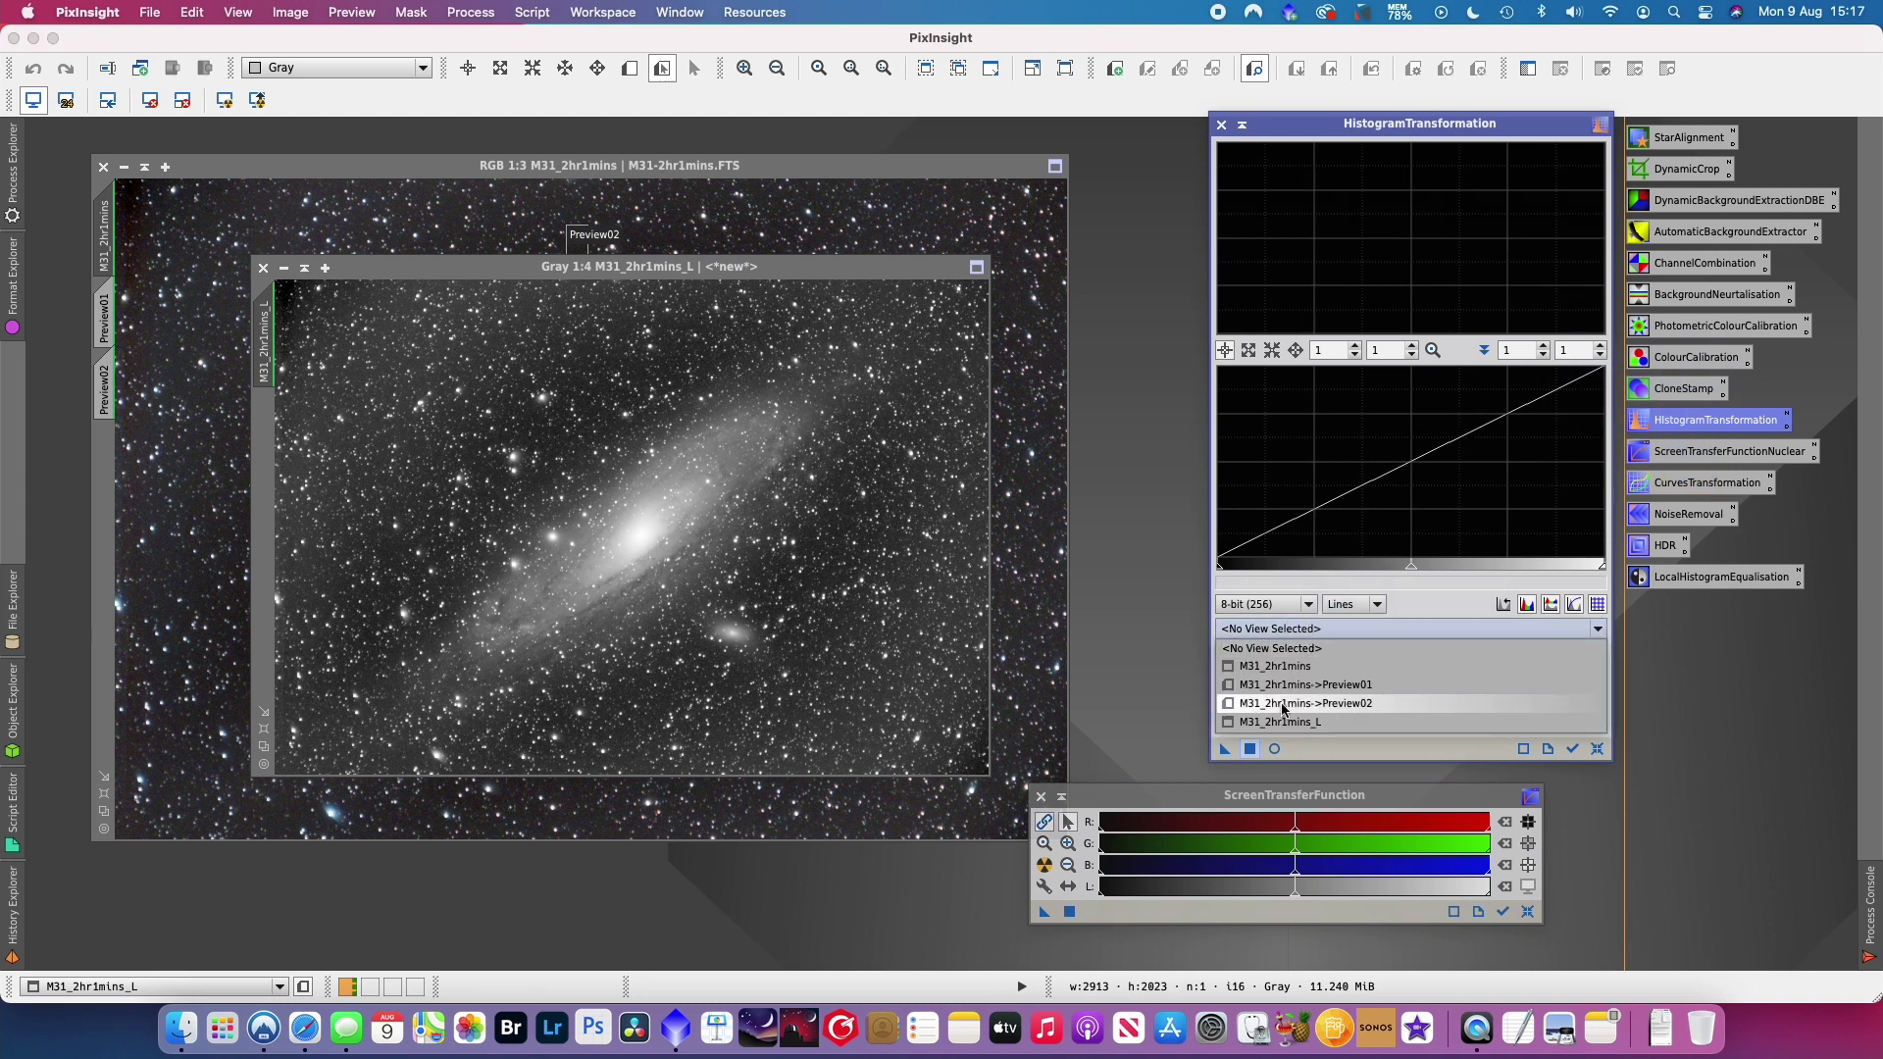
{"action": "left_click", "coordinate": [1317, 724]}
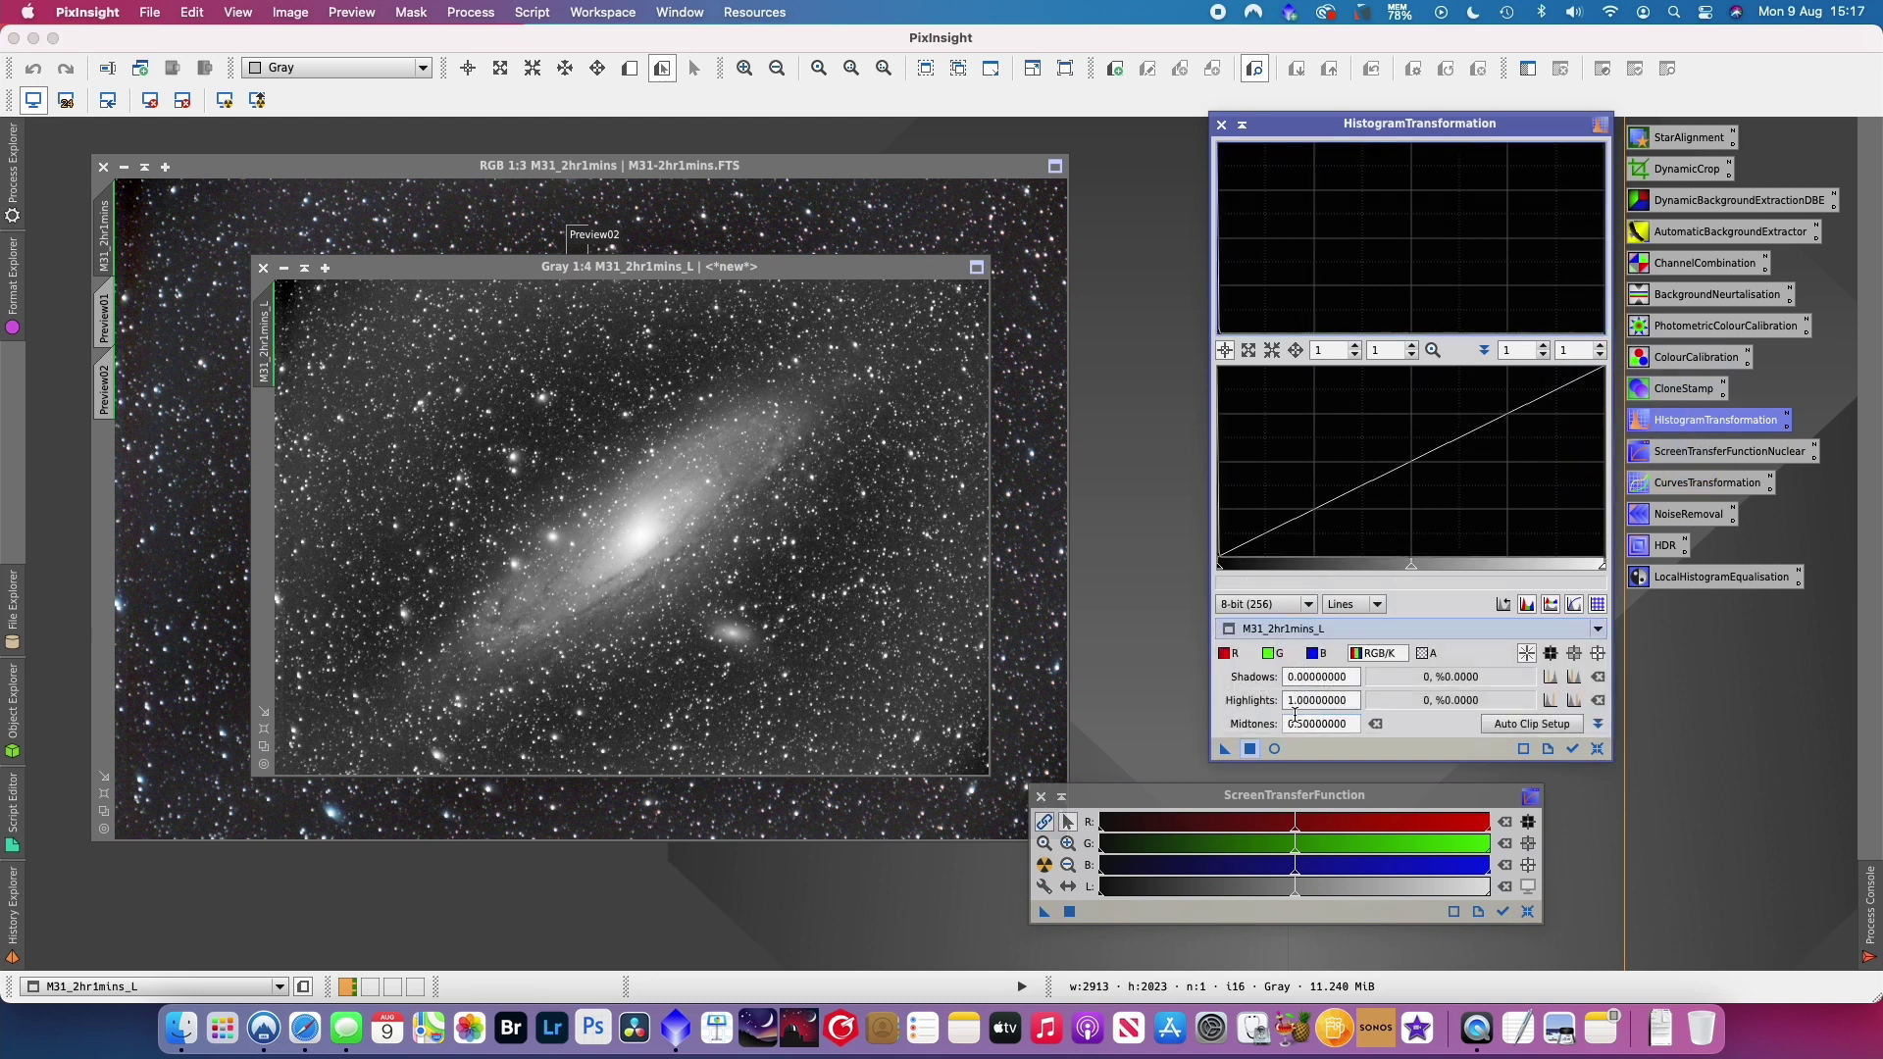
{"action": "left_click", "coordinate": [1044, 869]}
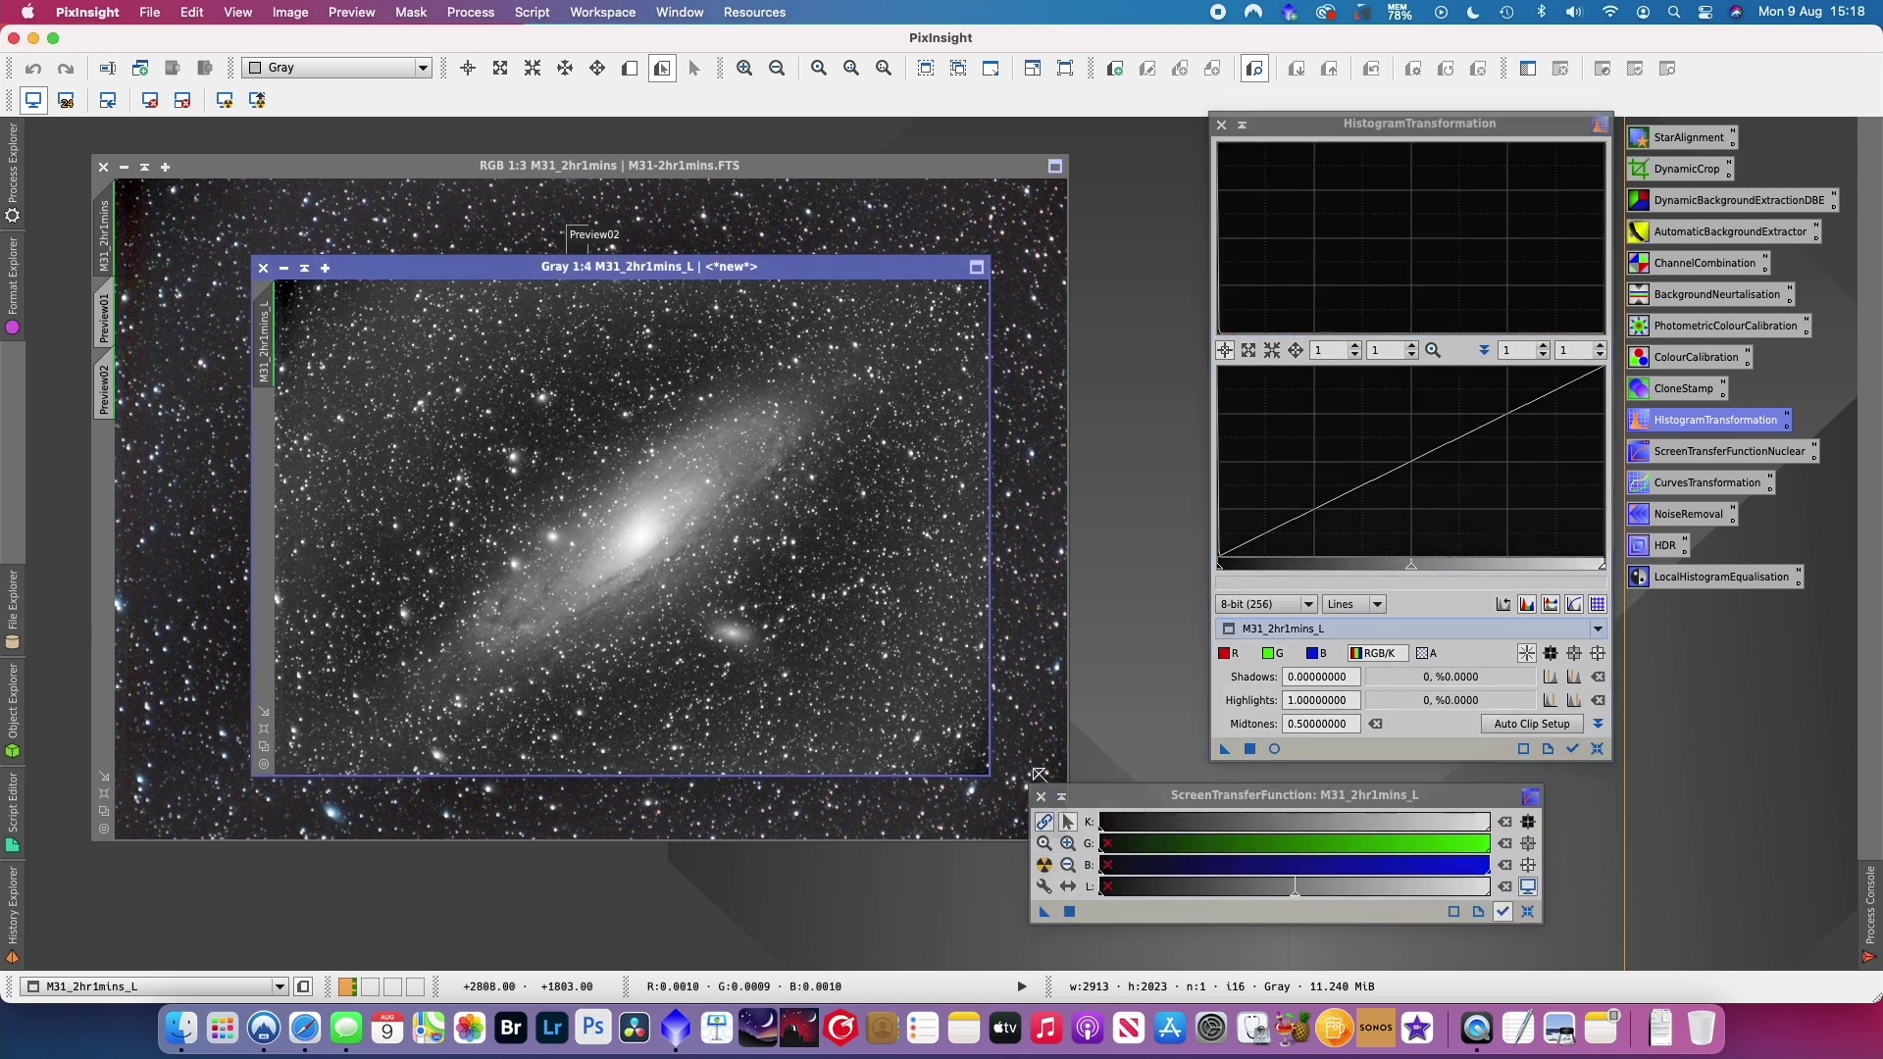
{"action": "left_click_drag", "start_coordinate": [1043, 914], "coordinate": [1353, 745]}
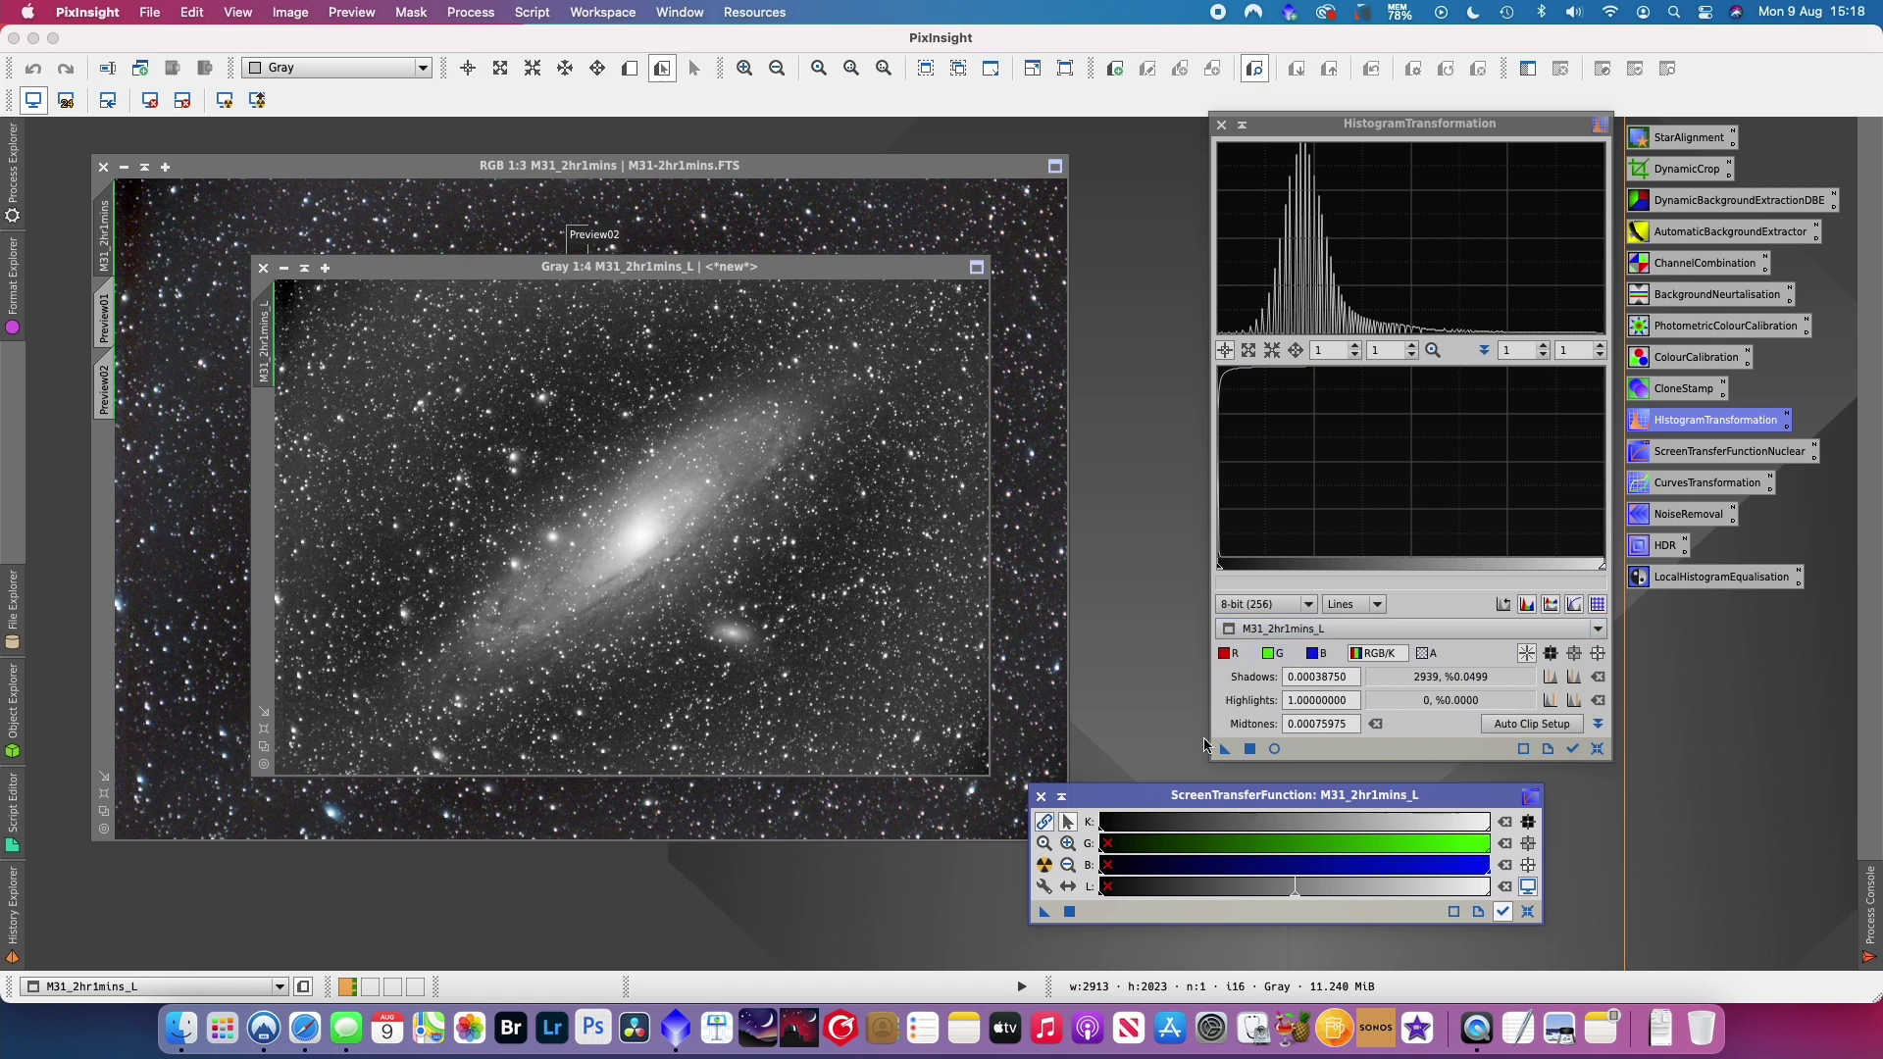
- Apply the HistogramTransformation stretch permanently to M31_2hr1mins_L, reset both stretch tools and close them
{"action": "left_click", "coordinate": [1250, 749]}
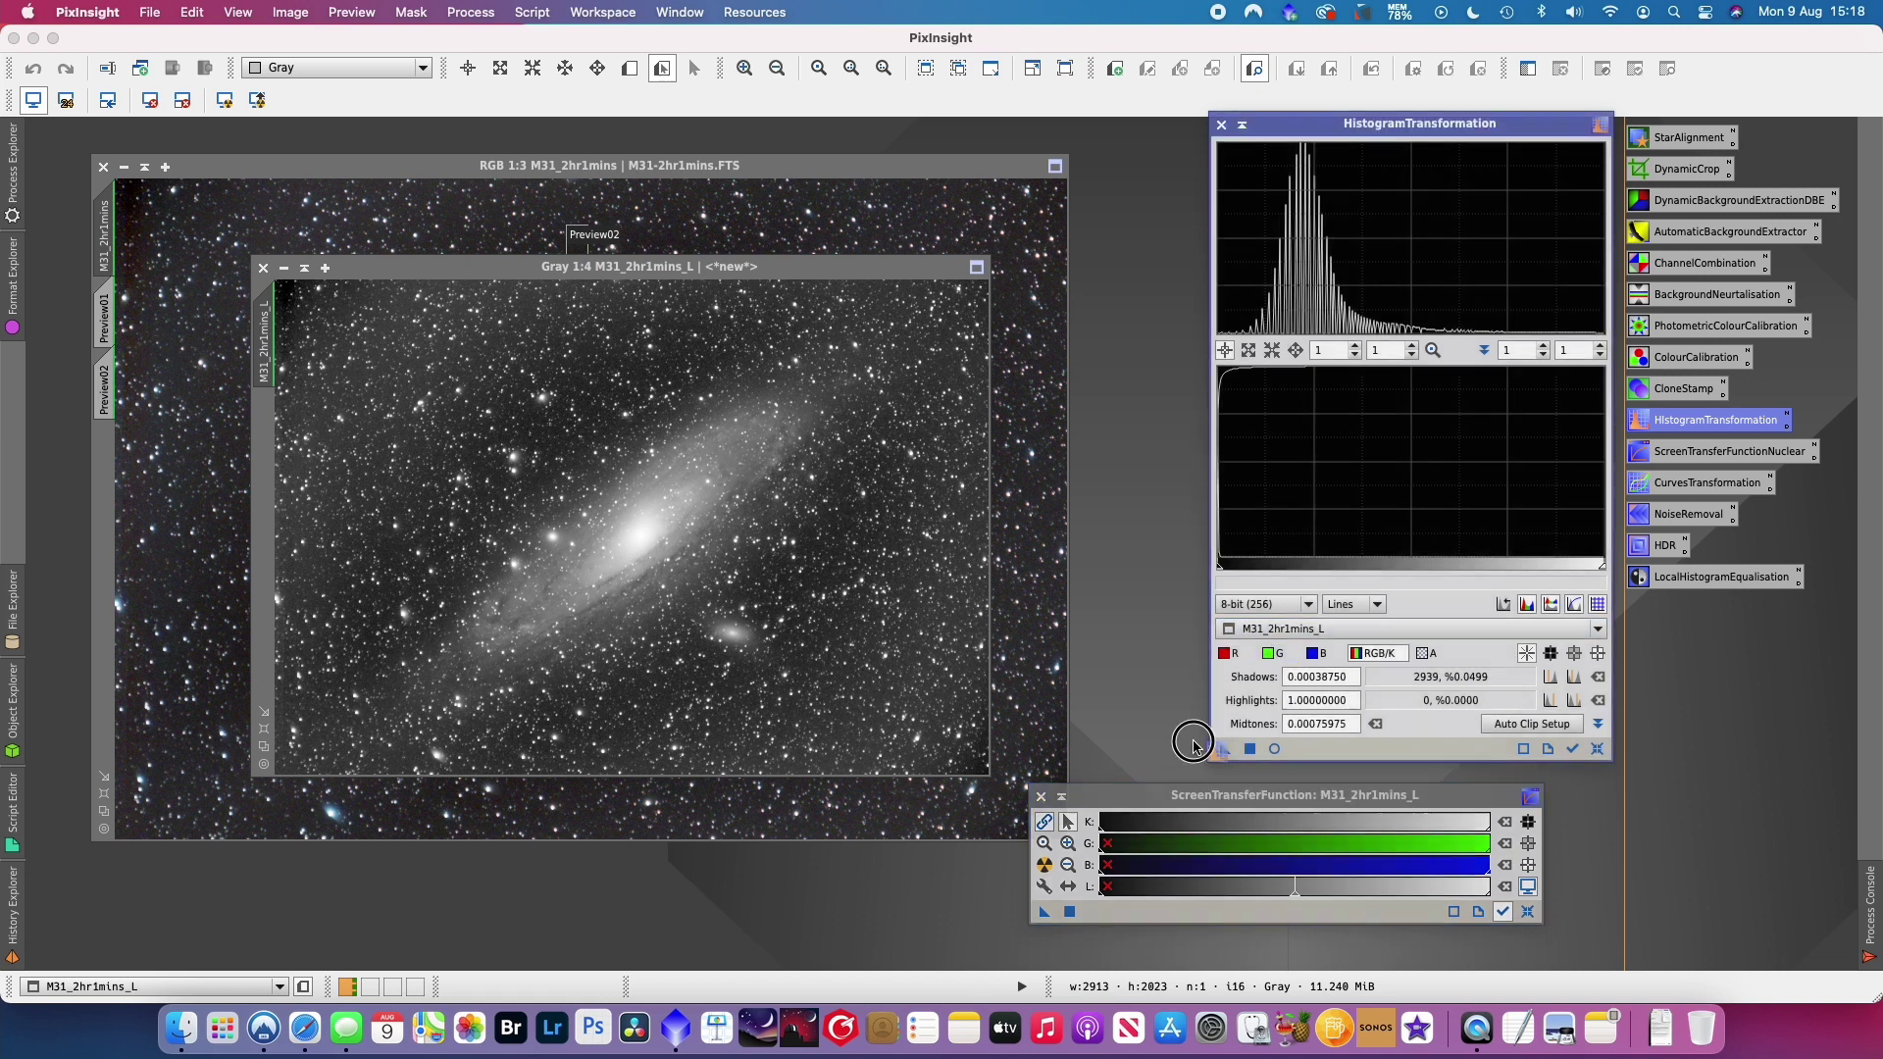
{"action": "left_click", "coordinate": [1597, 749]}
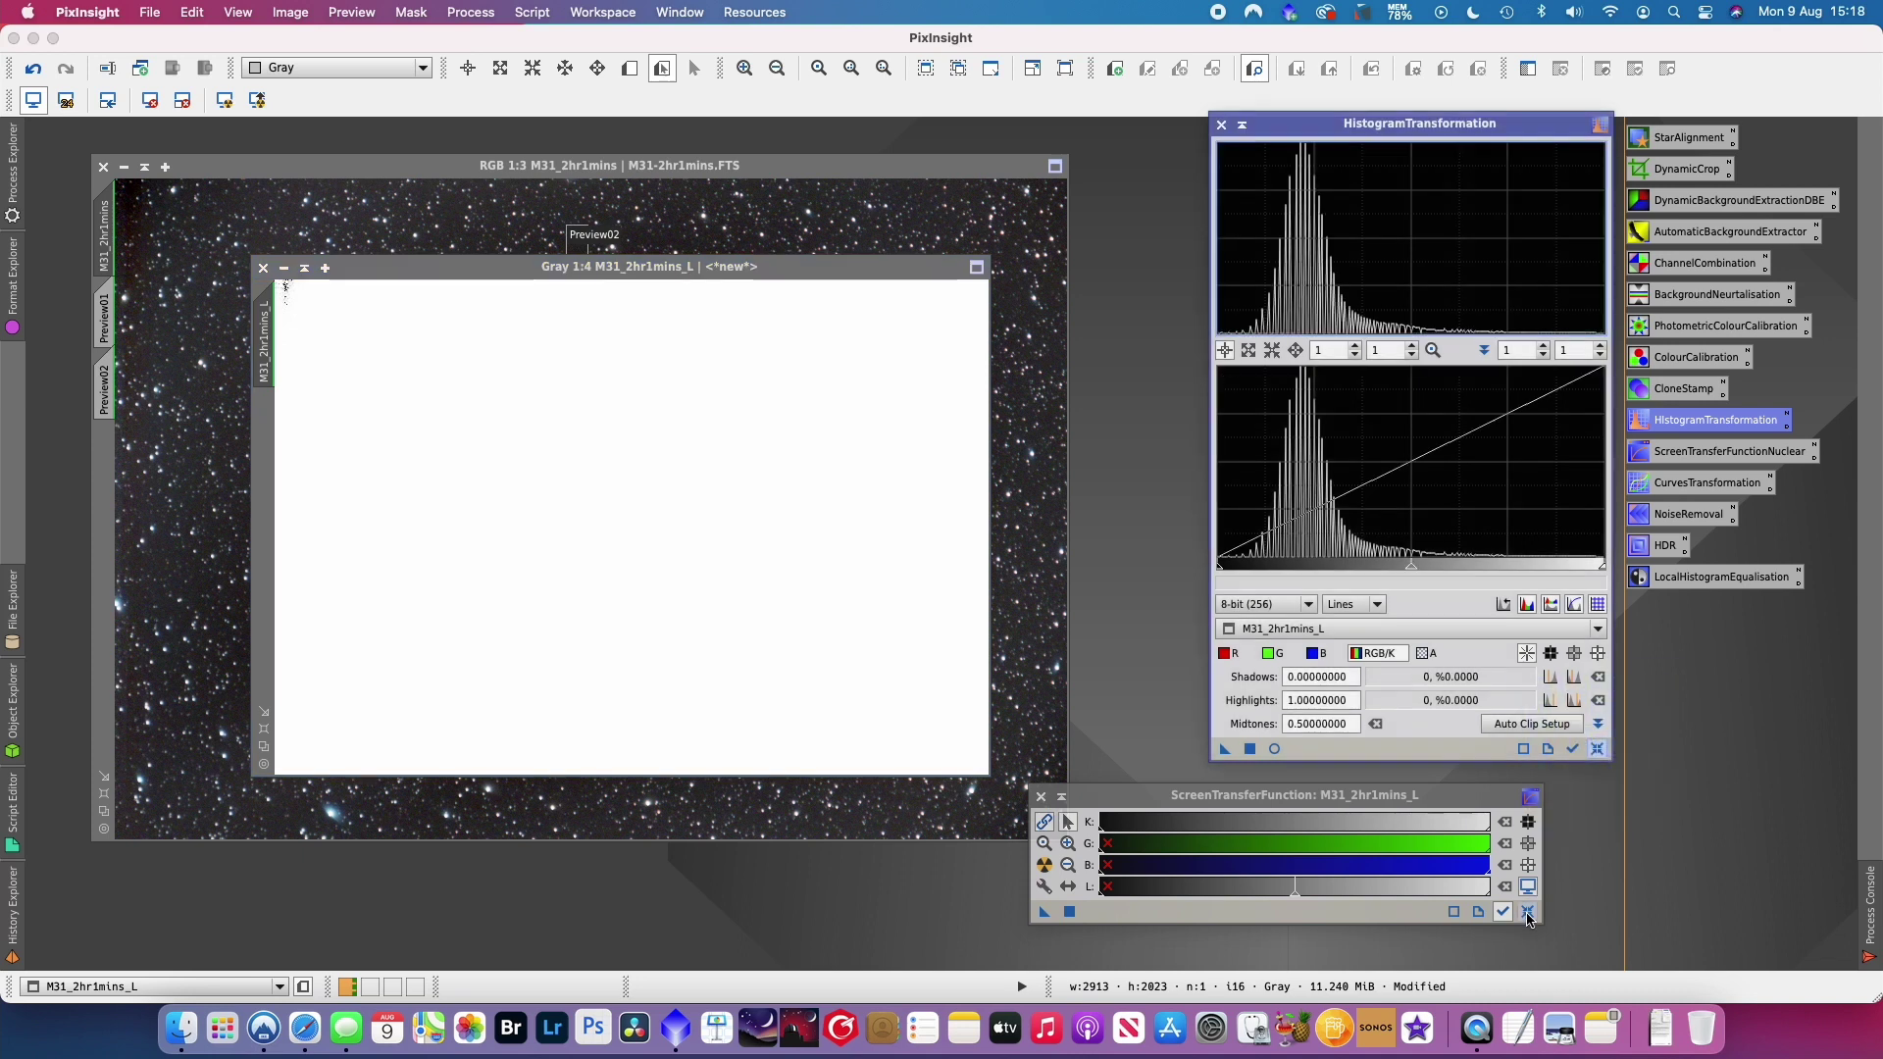
{"action": "left_click", "coordinate": [1528, 912]}
{"action": "left_click", "coordinate": [1041, 796]}
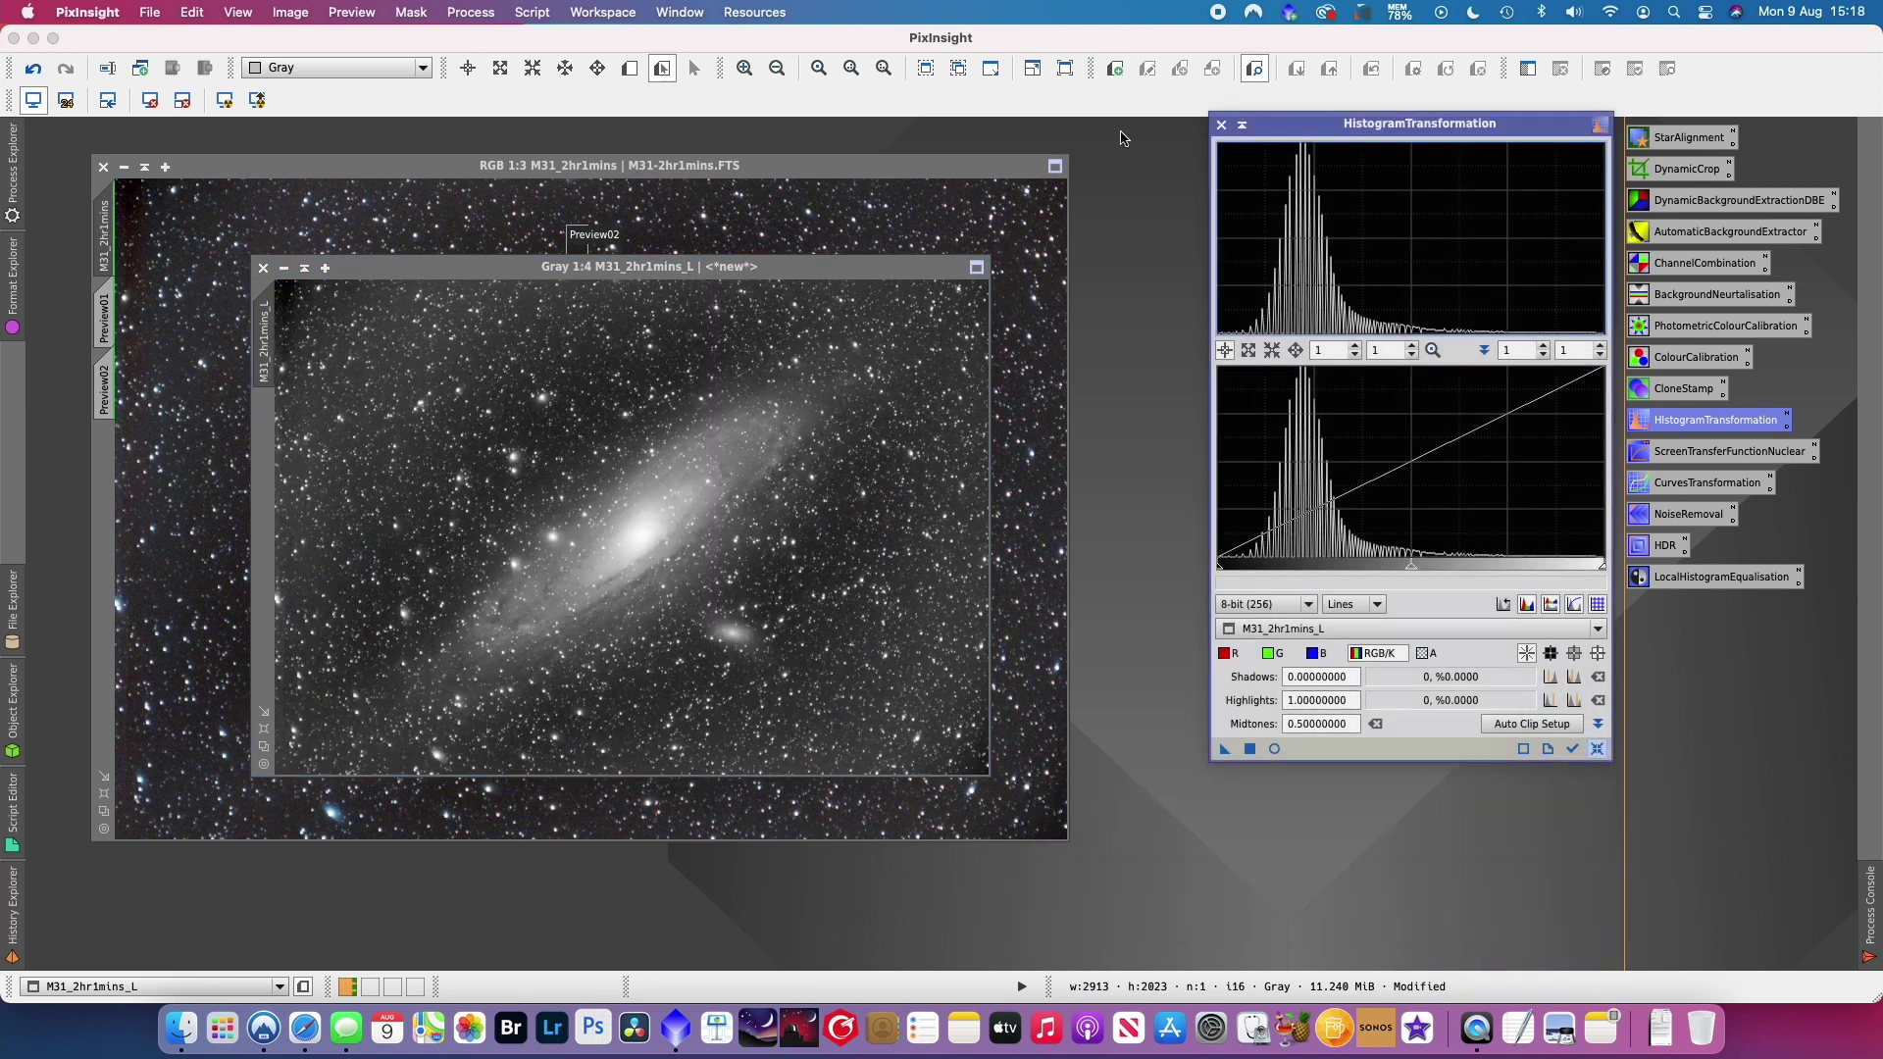
{"action": "left_click", "coordinate": [1220, 124]}
- Apply M31_2hr1mins_L as a mask to the colour M31 image and arrange the two image windows
{"action": "left_click_drag", "start_coordinate": [593, 274], "coordinate": [1030, 308]}
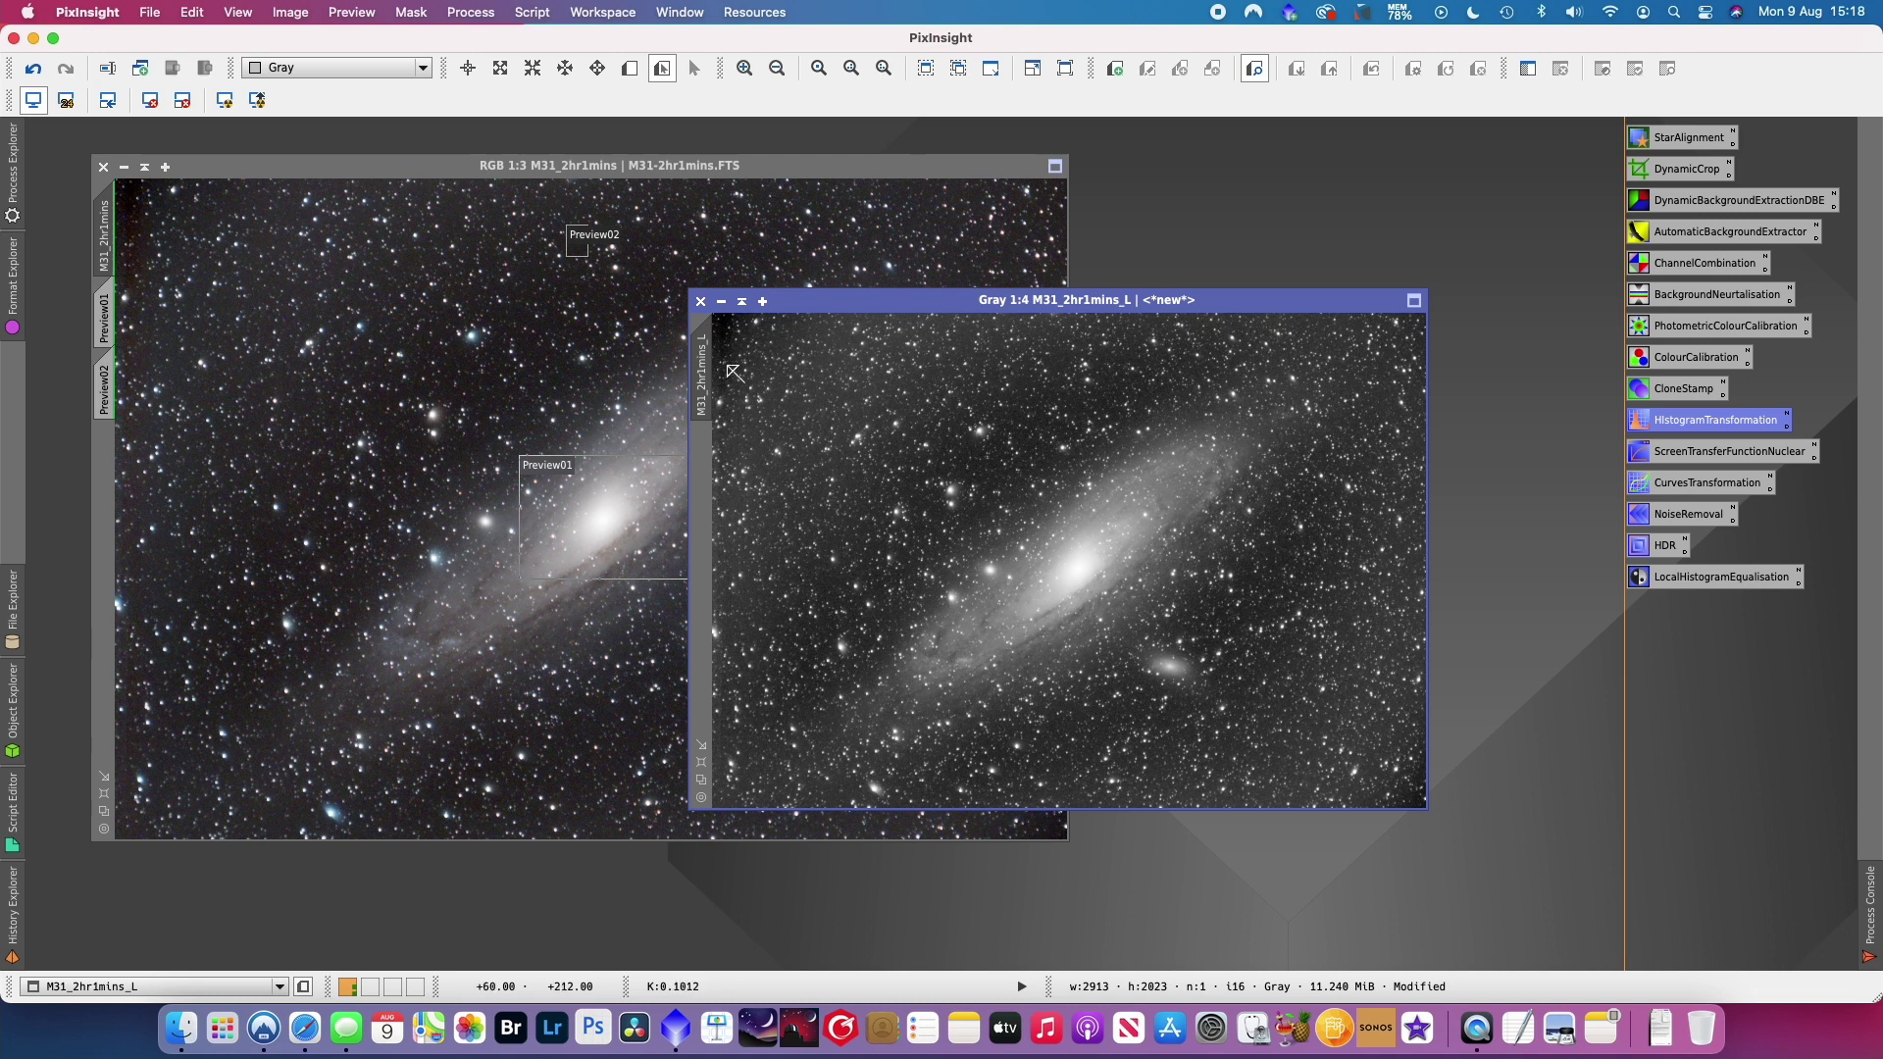
{"action": "left_click_drag", "start_coordinate": [702, 372], "coordinate": [107, 505]}
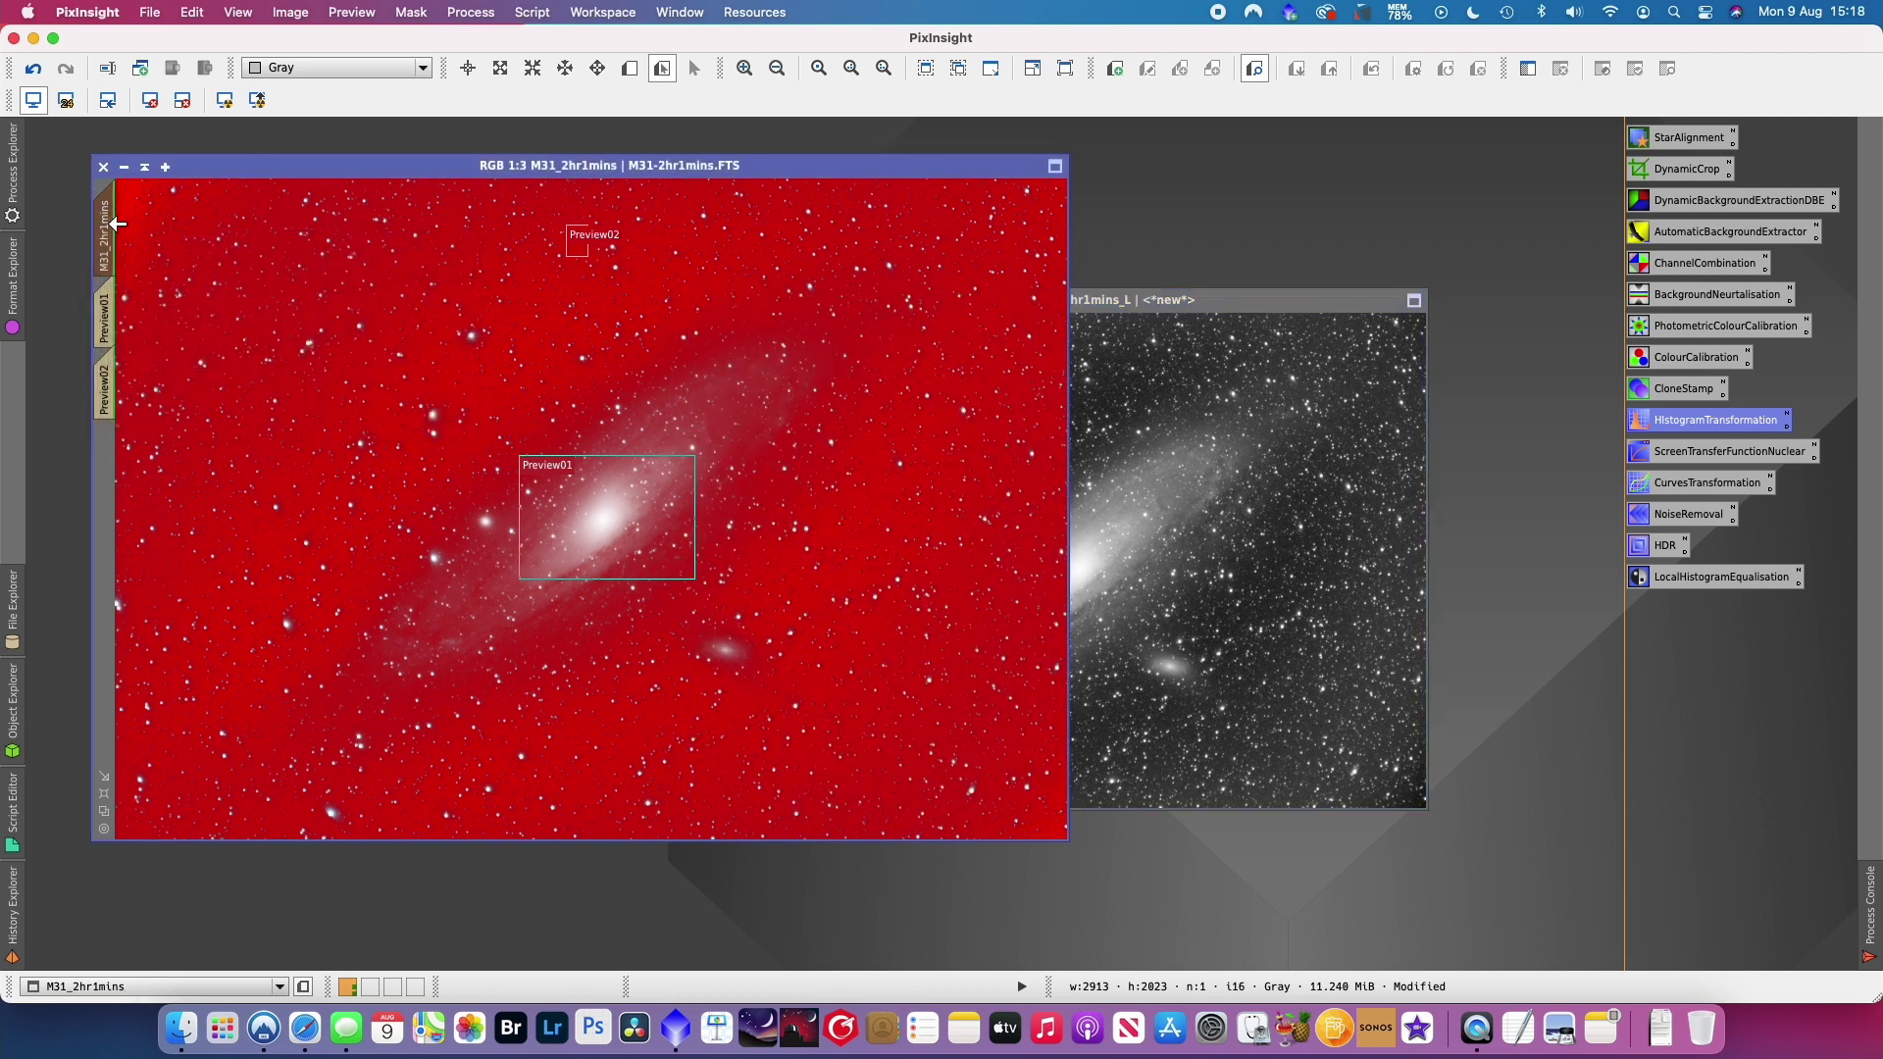
{"action": "left_click", "coordinate": [421, 169]}
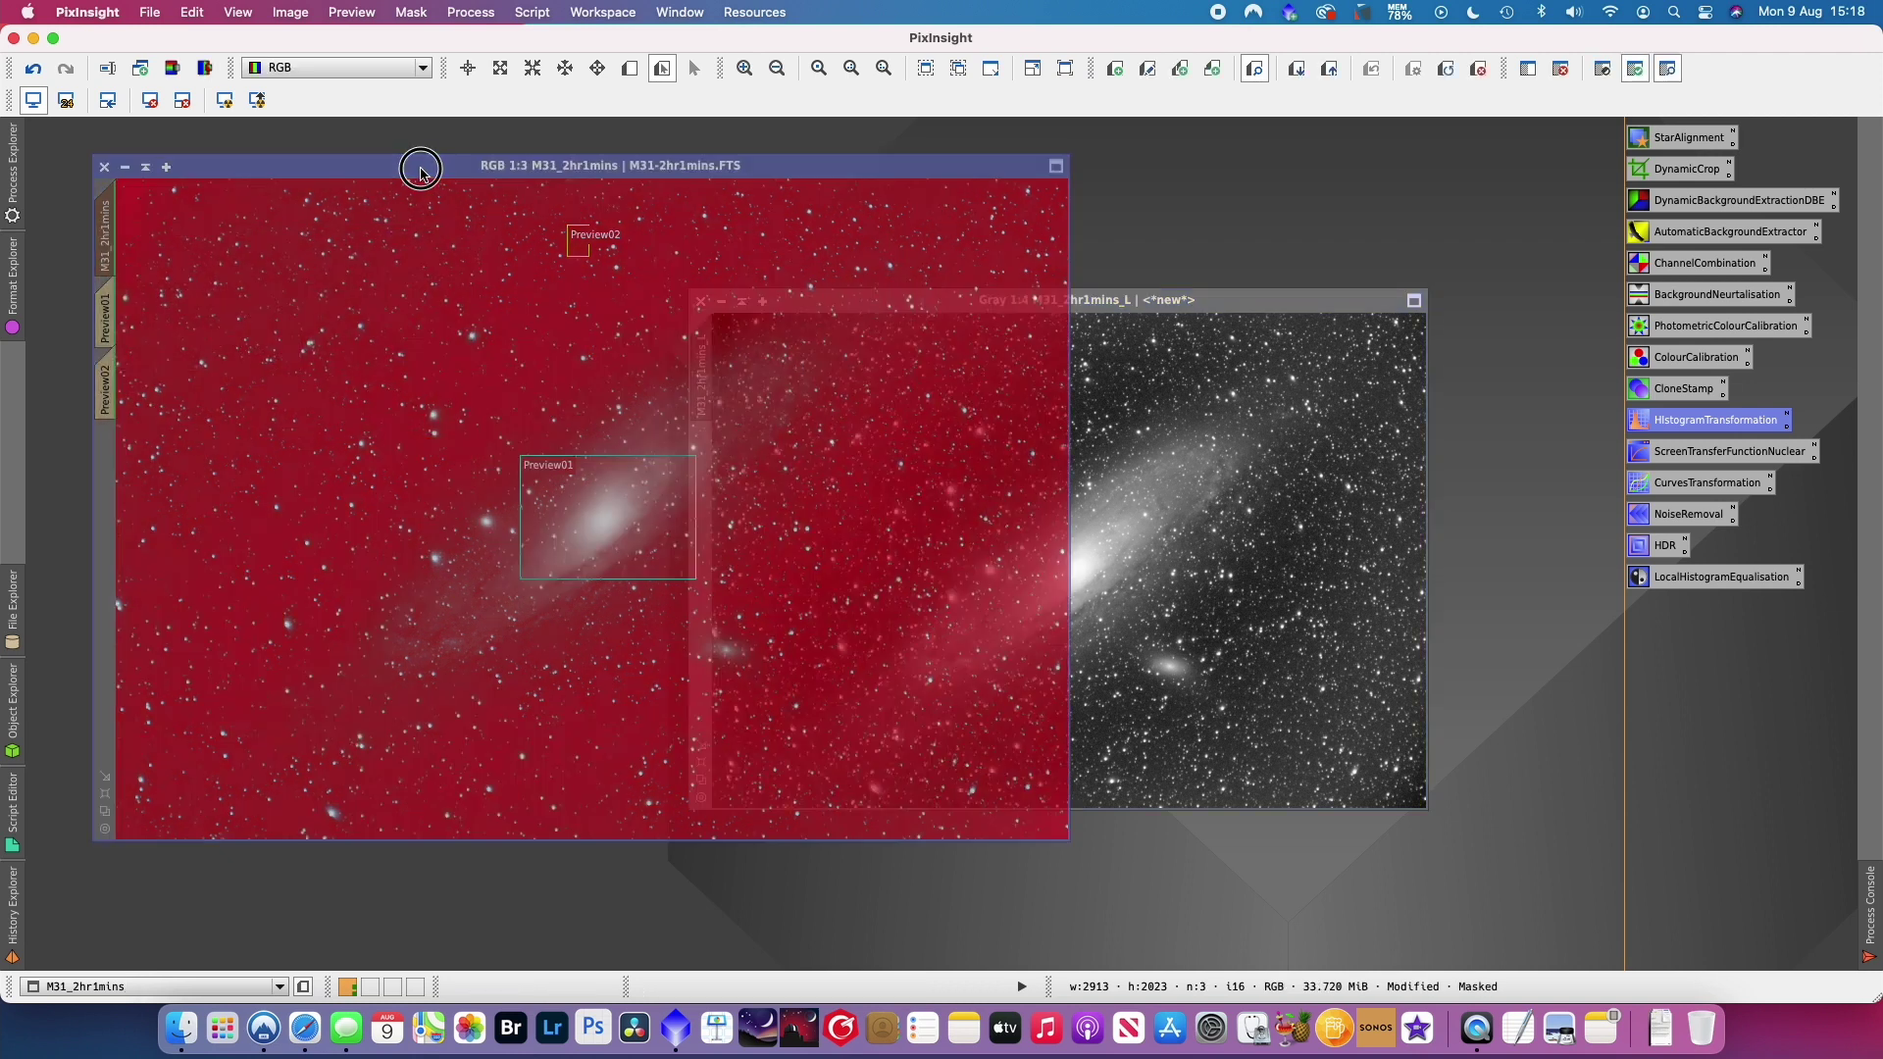
{"action": "left_click_drag", "start_coordinate": [421, 169], "coordinate": [374, 188]}
{"action": "left_click_drag", "start_coordinate": [1174, 302], "coordinate": [1245, 312]}
{"action": "left_click", "coordinate": [529, 350]}
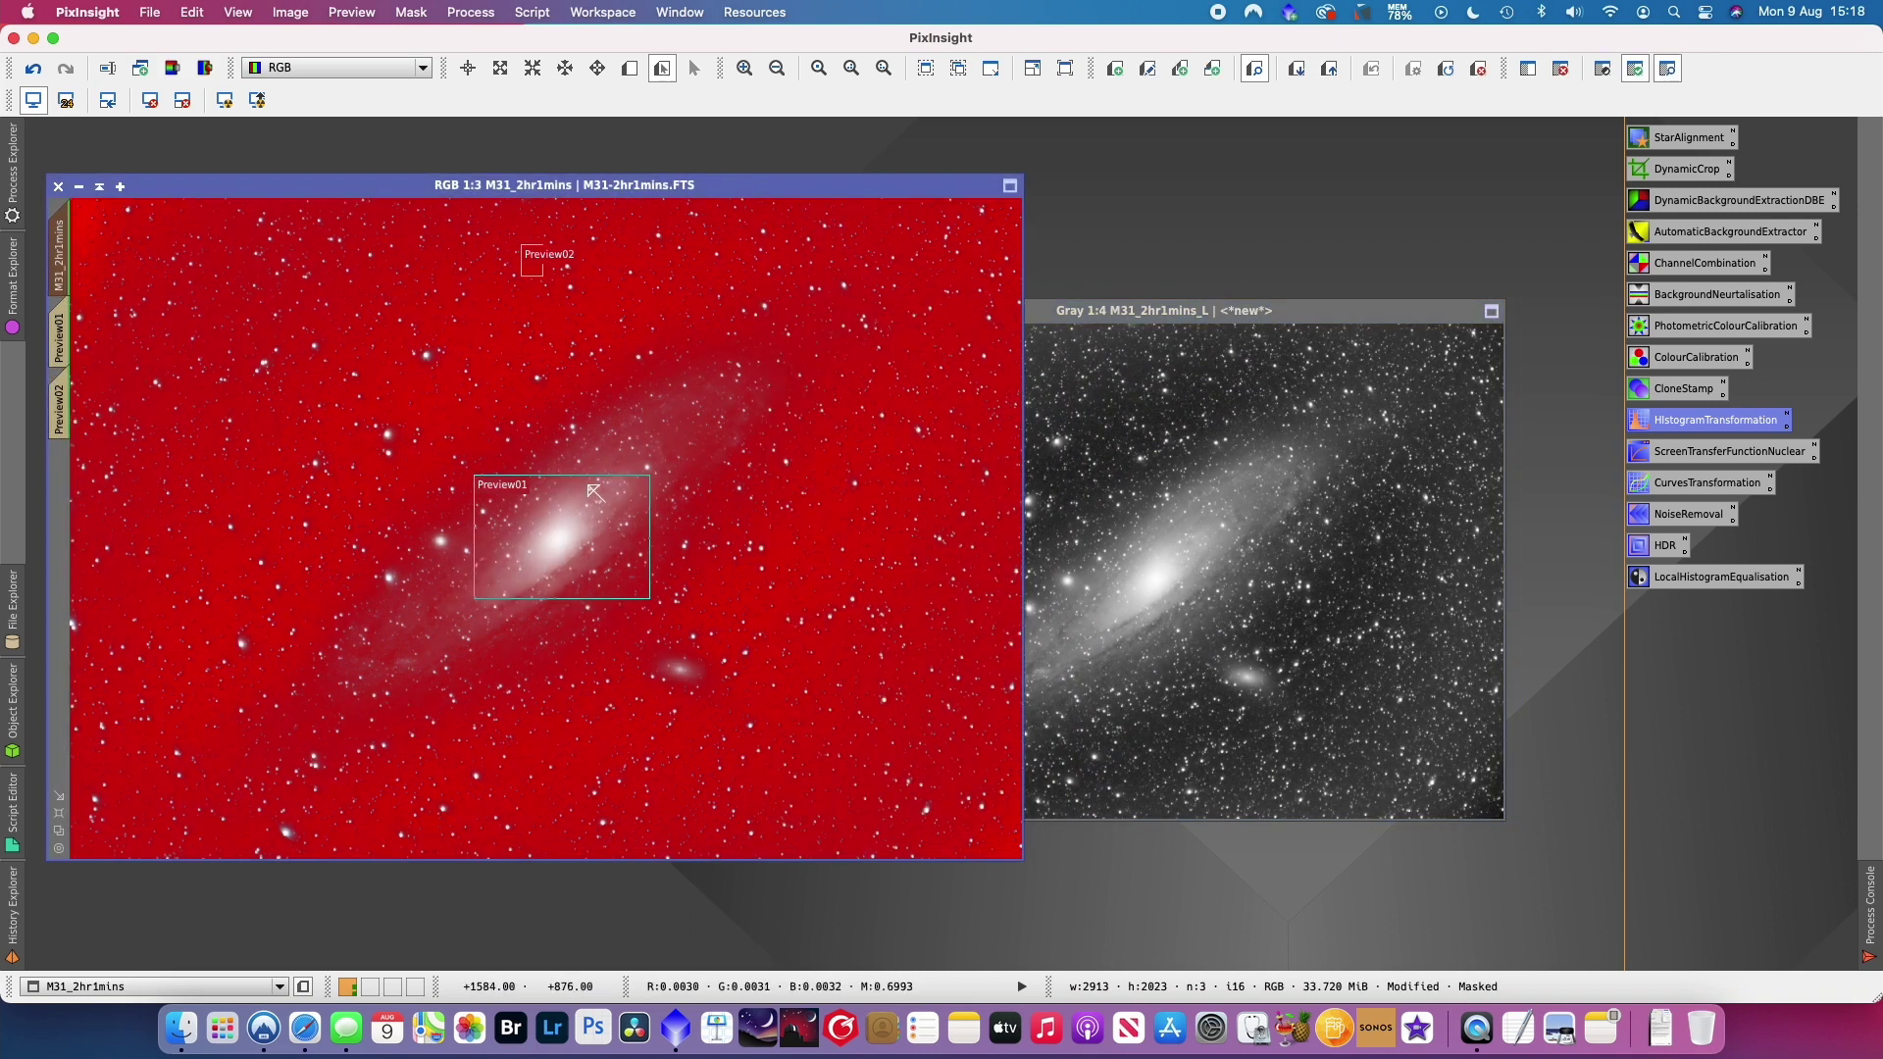
- Invert the mask so it protects the galaxy and stars, and hide its red overlay
{"action": "left_click", "coordinate": [419, 8]}
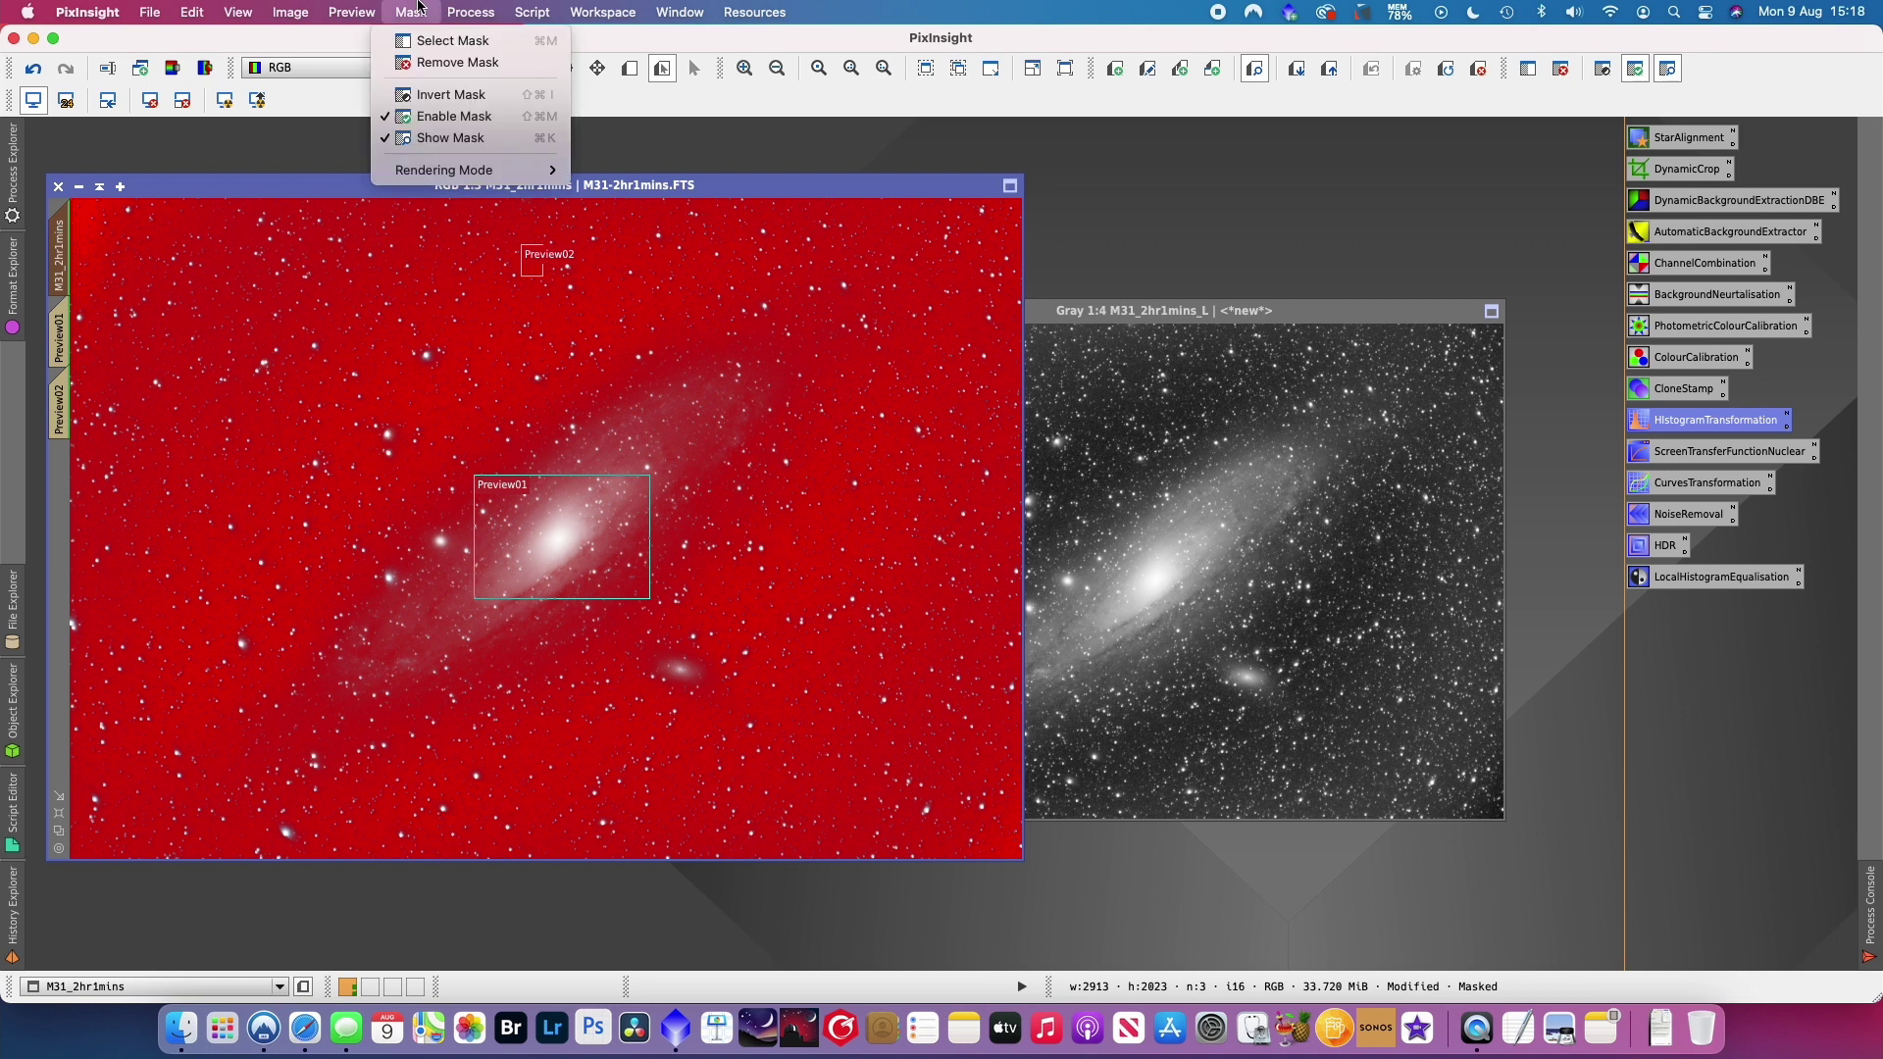
{"action": "left_click", "coordinate": [459, 94]}
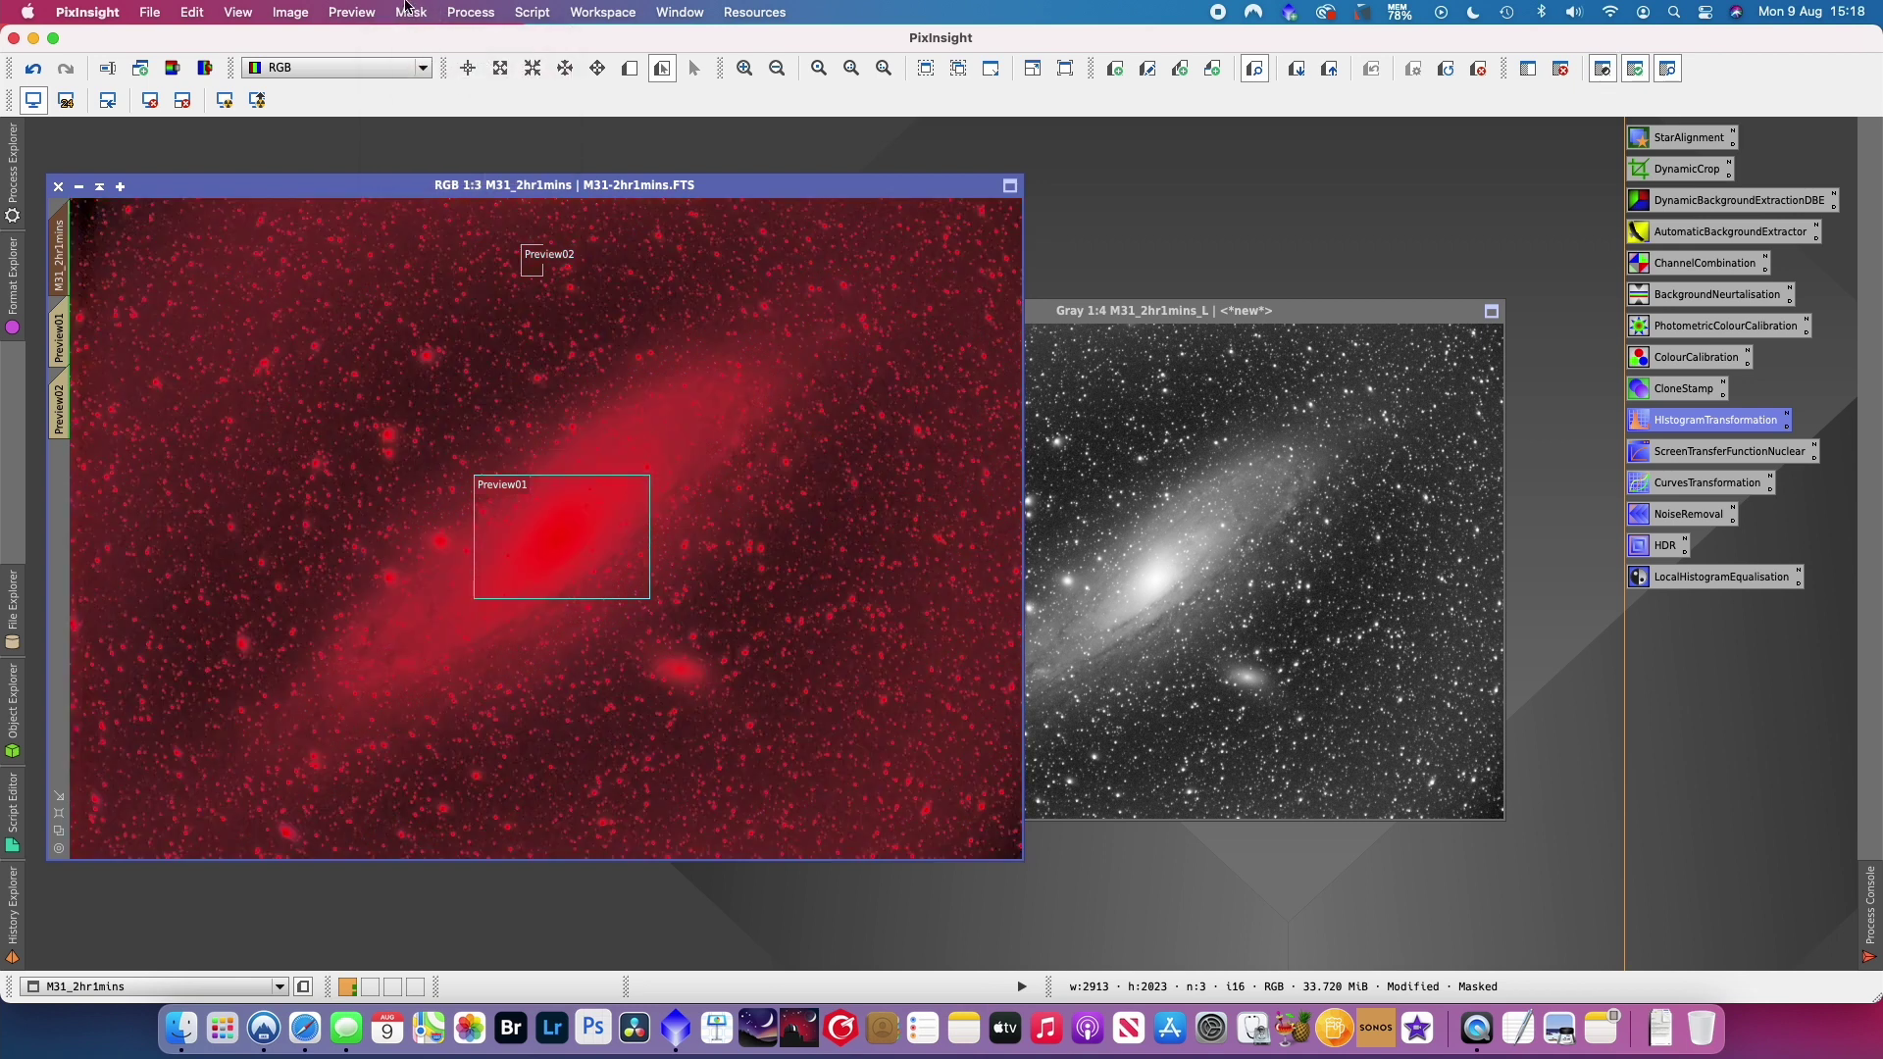
{"action": "left_click", "coordinate": [408, 9]}
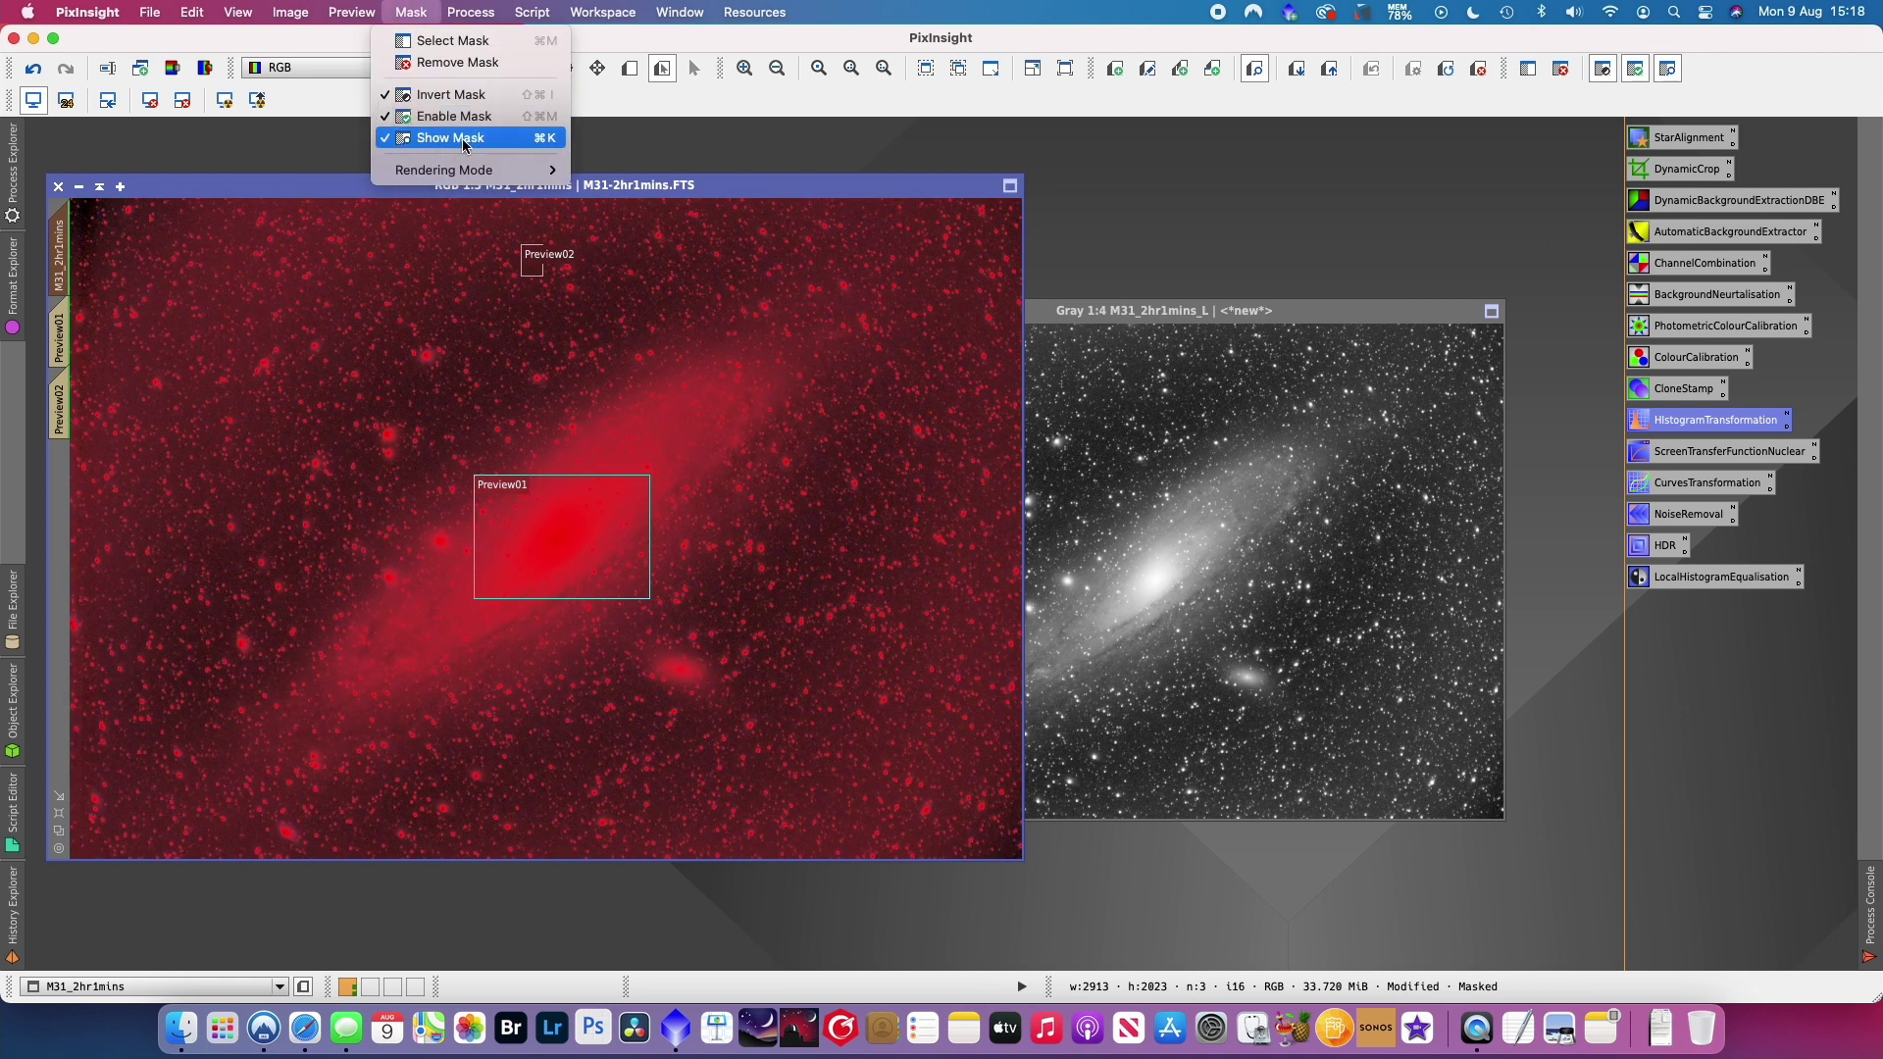
{"action": "left_click", "coordinate": [457, 139]}
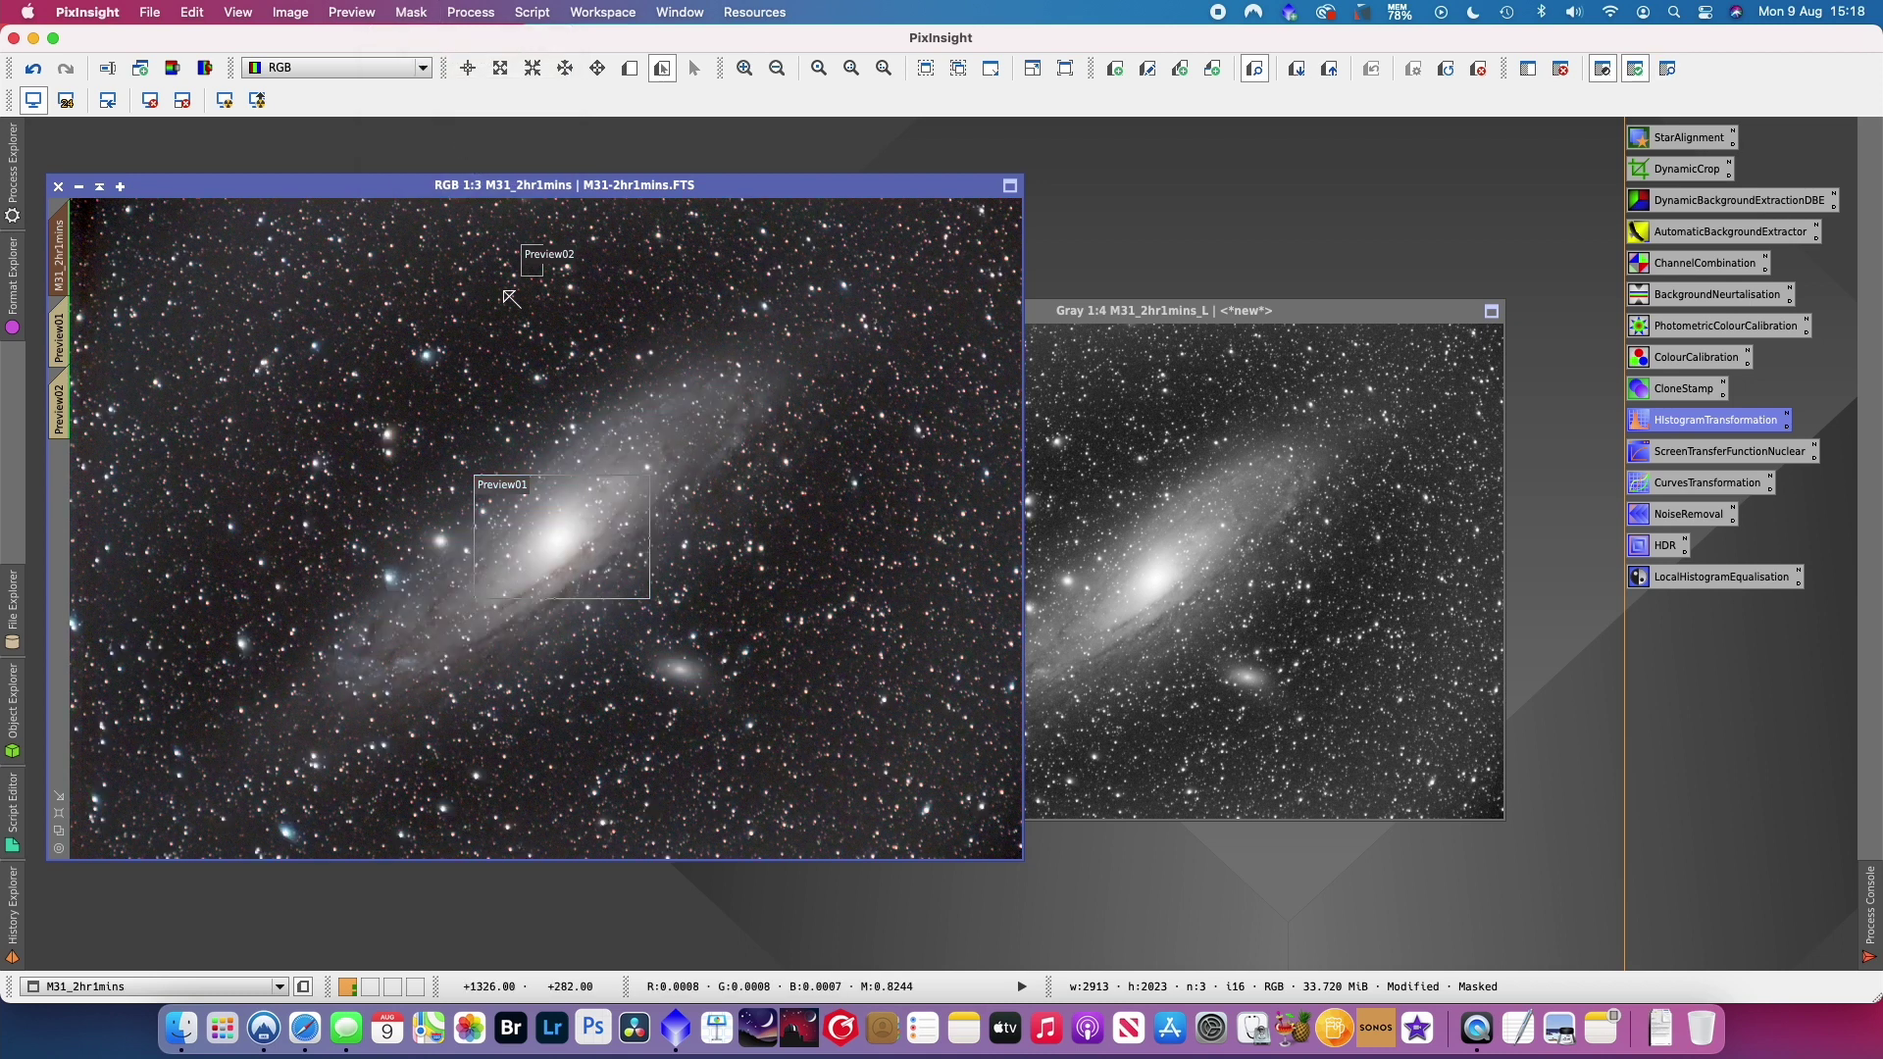
- Collapse the M31_2hr1mins_L window, park it in a workspace corner and reposition the colour image
{"action": "left_click", "coordinate": [1146, 311]}
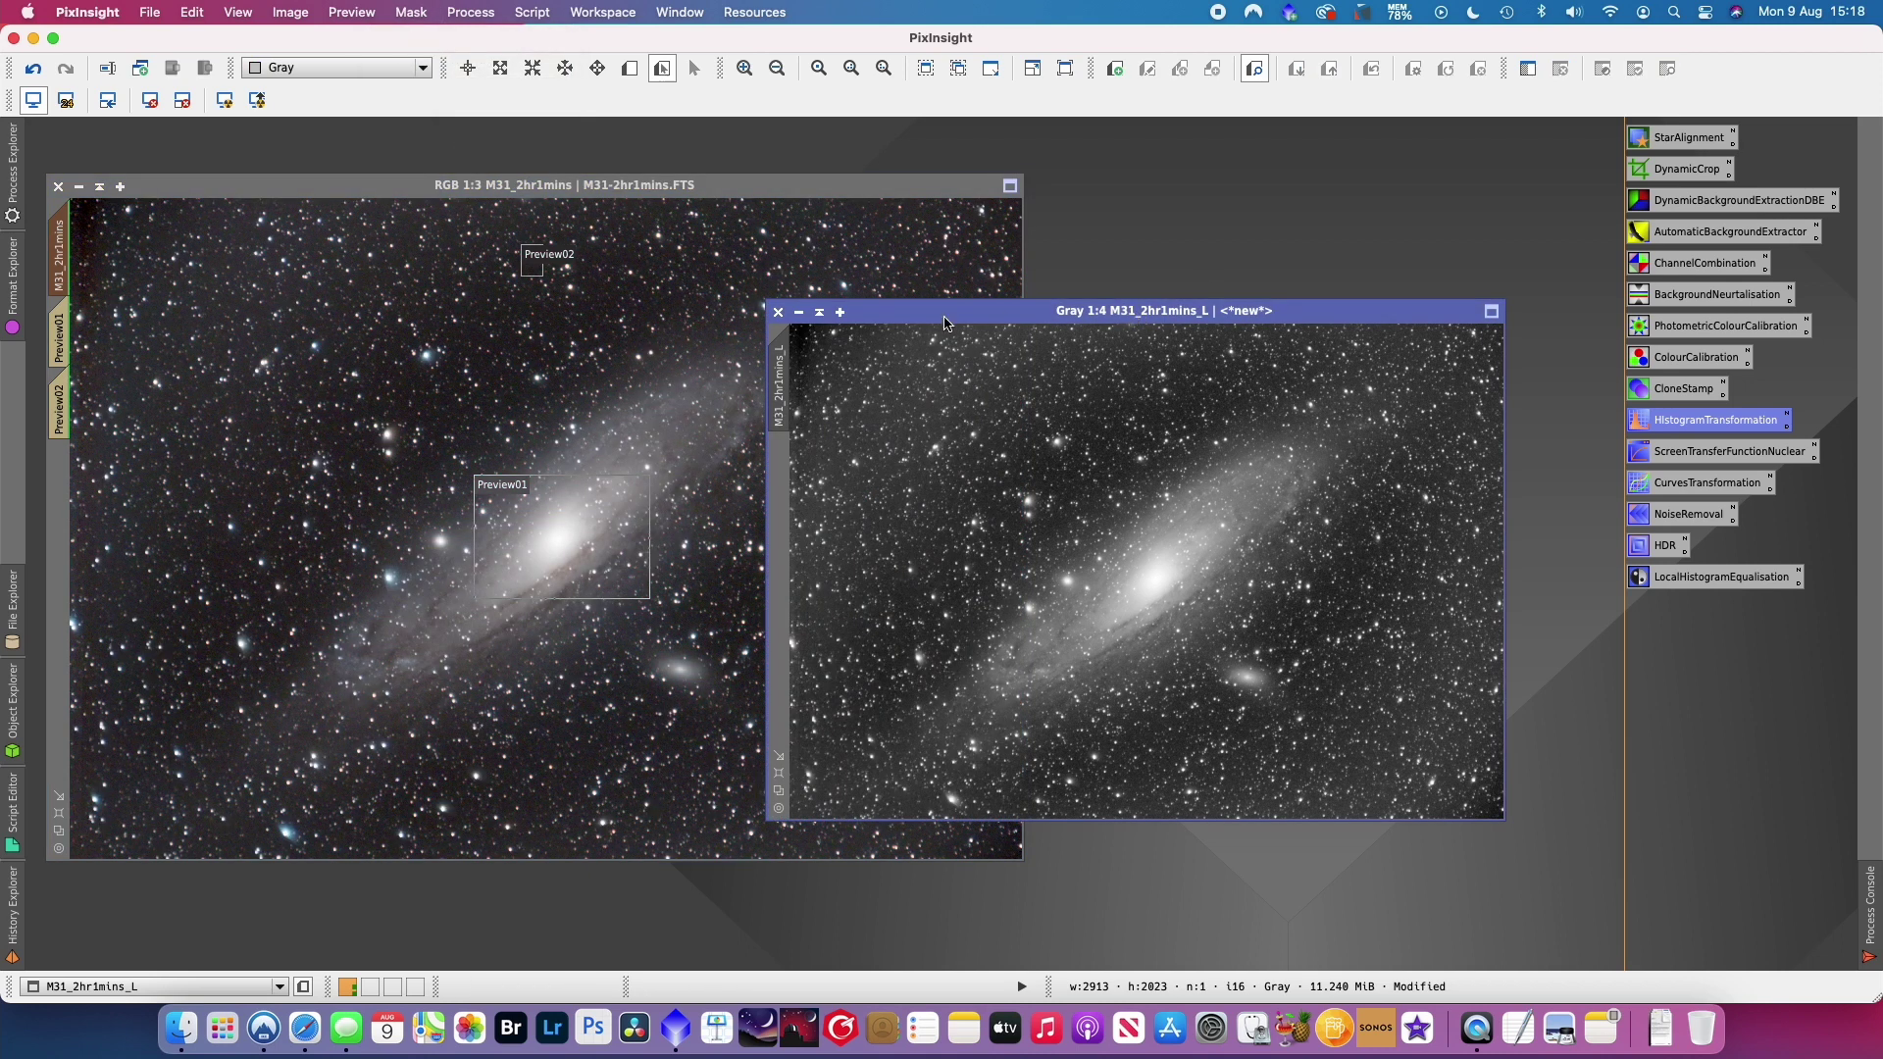
{"action": "left_click", "coordinate": [820, 312]}
{"action": "mouse_move", "coordinate": [1146, 567]}
{"action": "left_mouse_down"}
{"action": "mouse_move", "coordinate": [260, 186]}
{"action": "mouse_move", "coordinate": [216, 150]}
{"action": "left_mouse_up"}
{"action": "left_click_drag", "start_coordinate": [414, 194], "coordinate": [522, 214]}
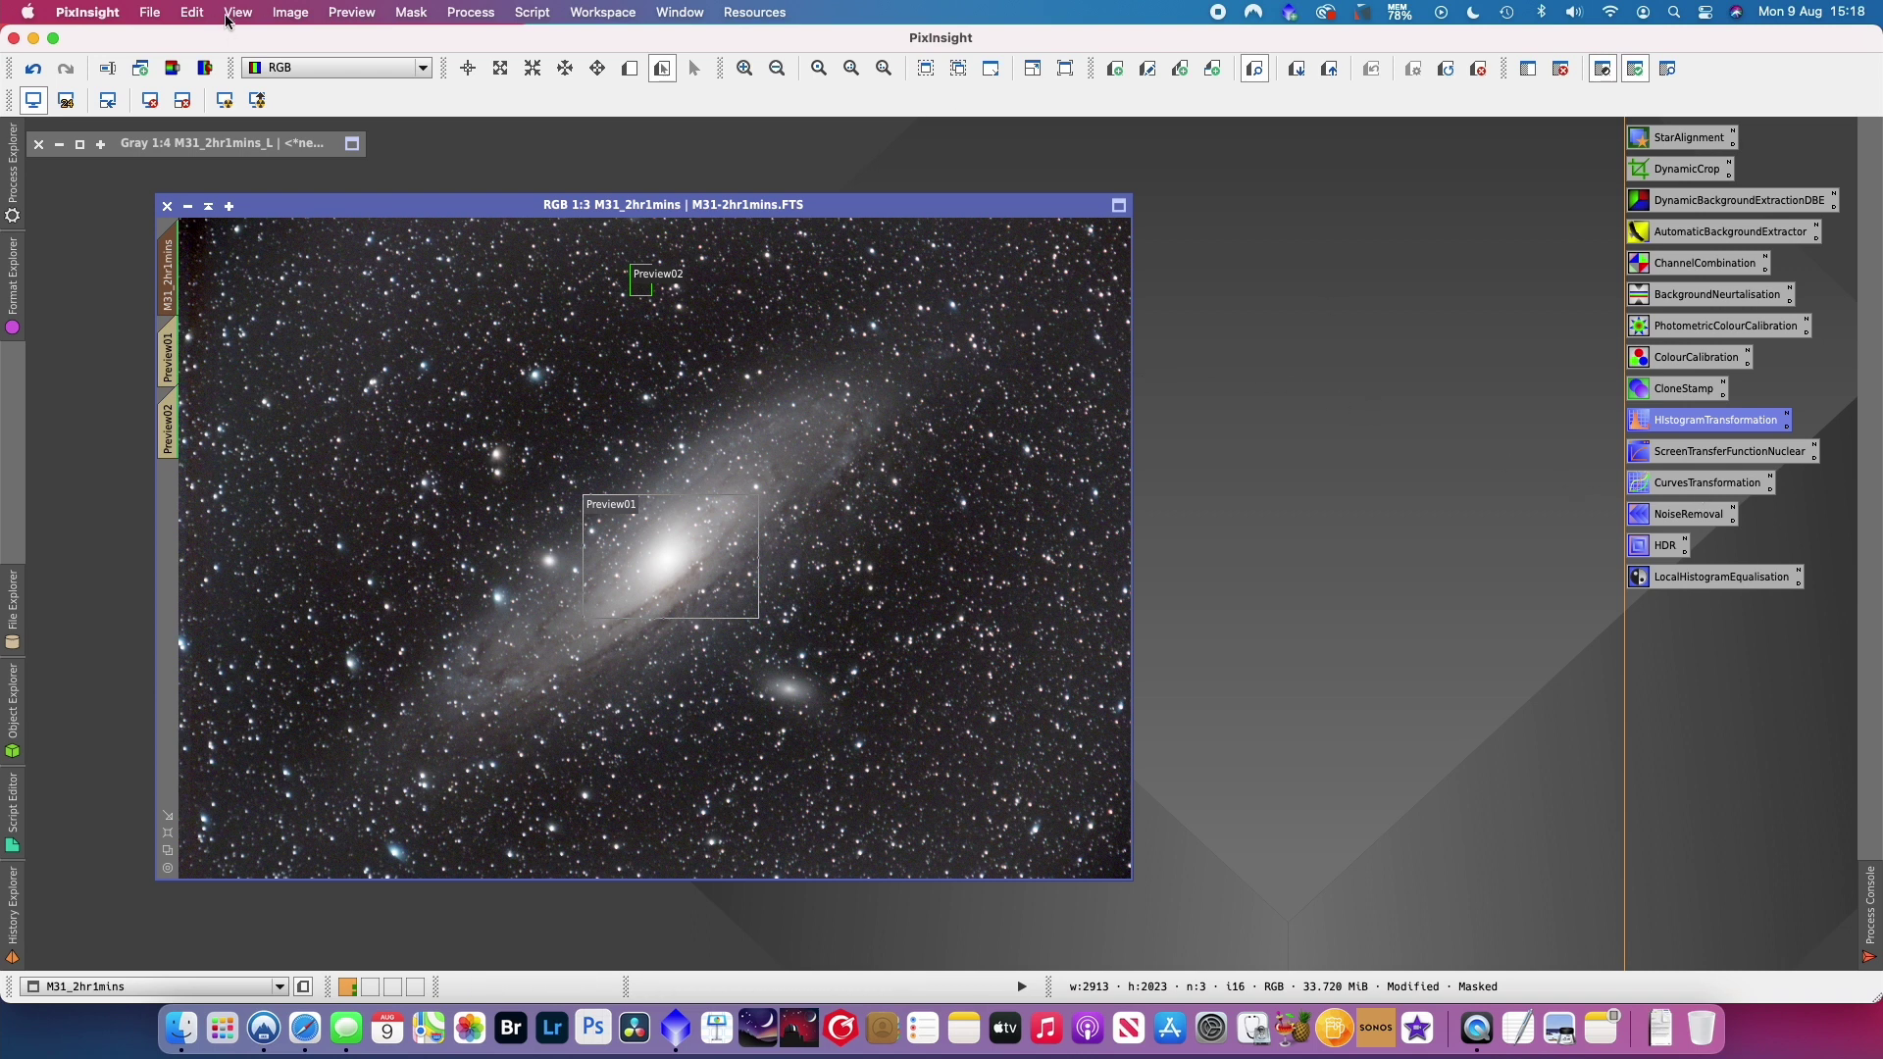
- Open the MultiscaleLinearTransform process and set its target to Luminance (CIE Y)
{"action": "left_click", "coordinate": [471, 11]}
{"action": "mouse_move", "coordinate": [529, 41]}
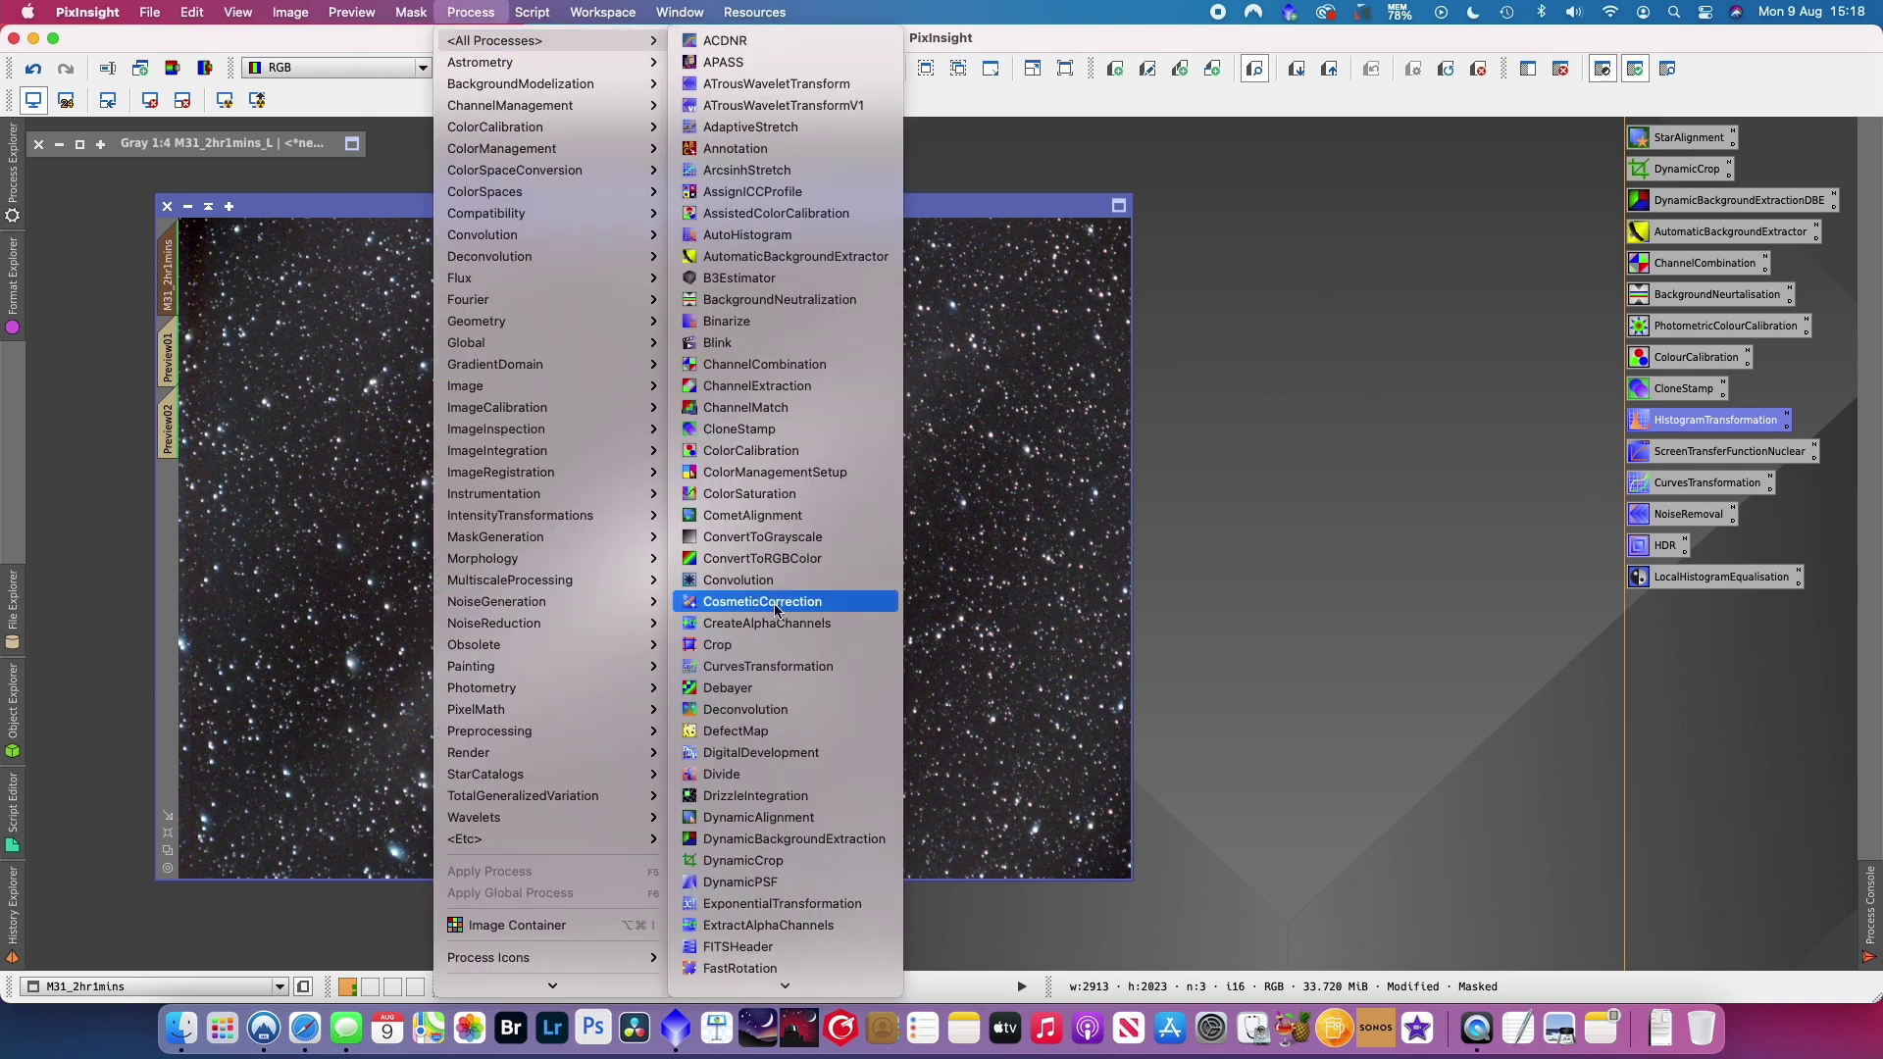
{"action": "scroll", "coordinate": [777, 709], "scroll_direction": "down", "scroll_amount": 10}
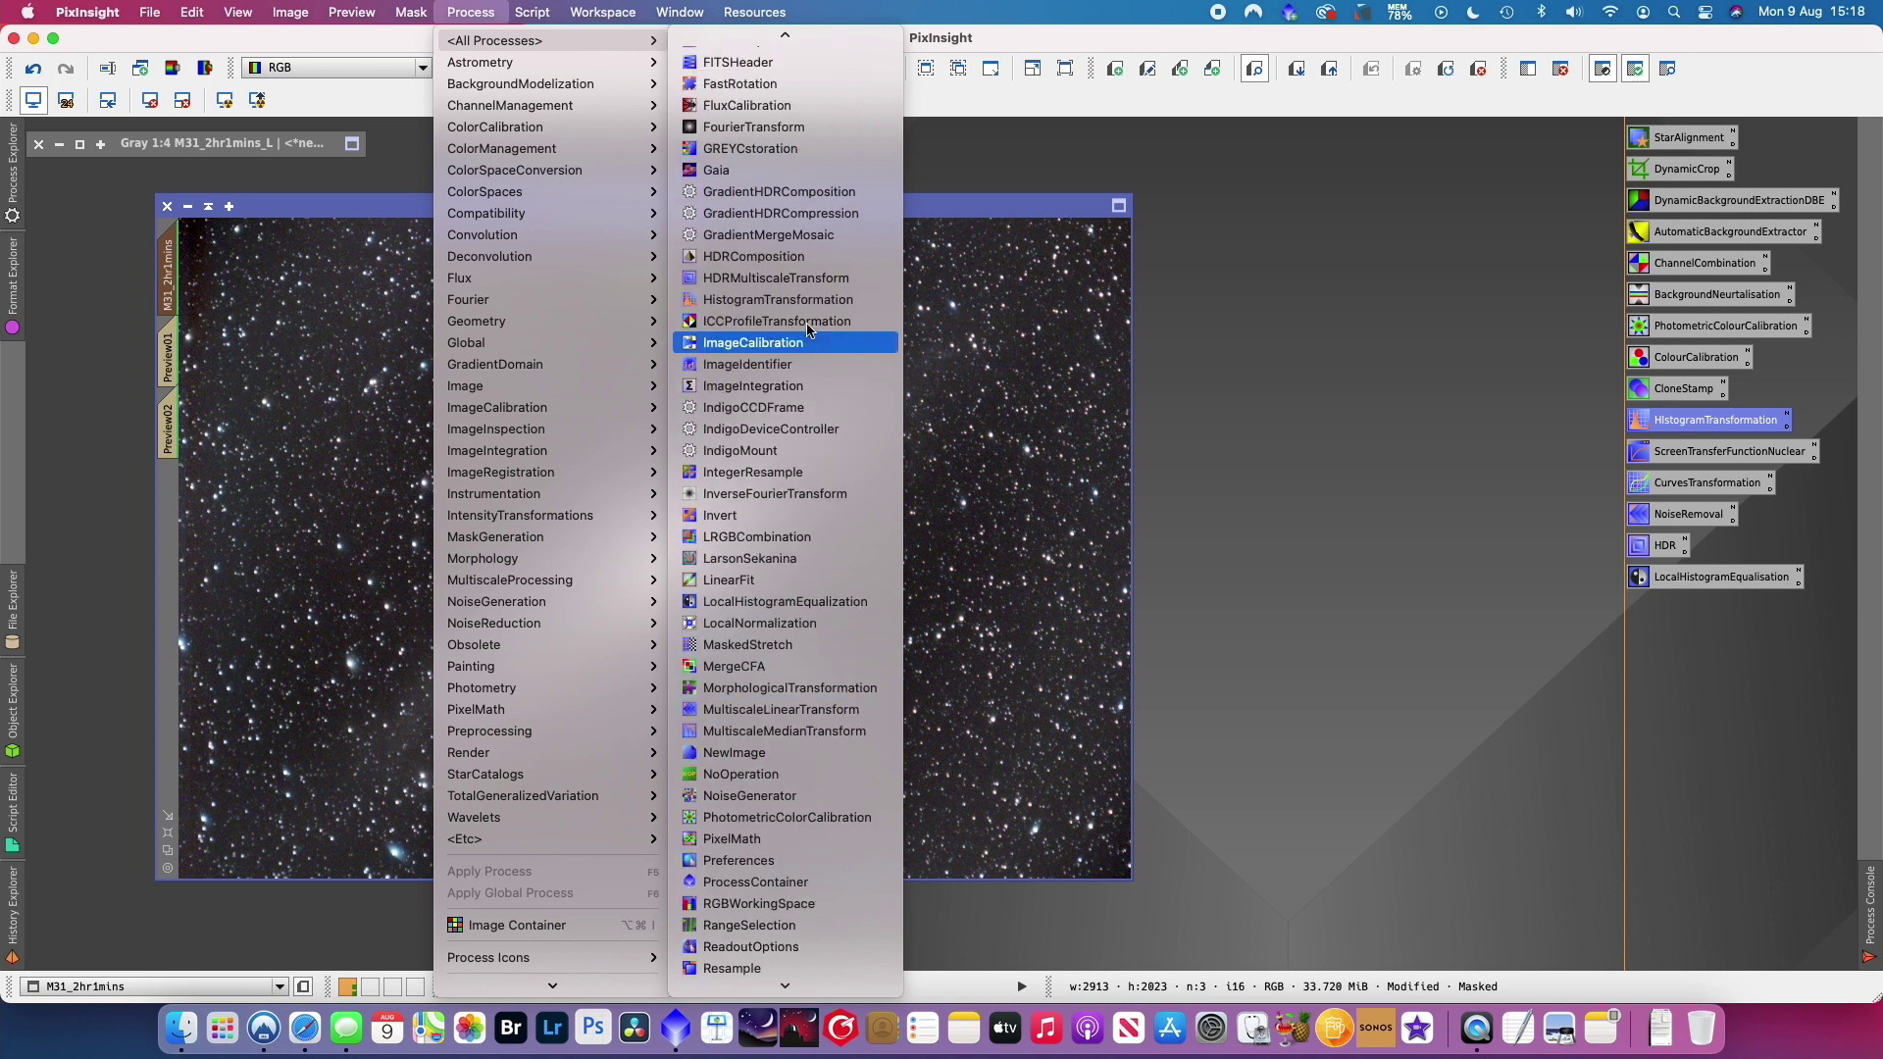
{"action": "left_click", "coordinate": [799, 709]}
{"action": "left_click", "coordinate": [1214, 826]}
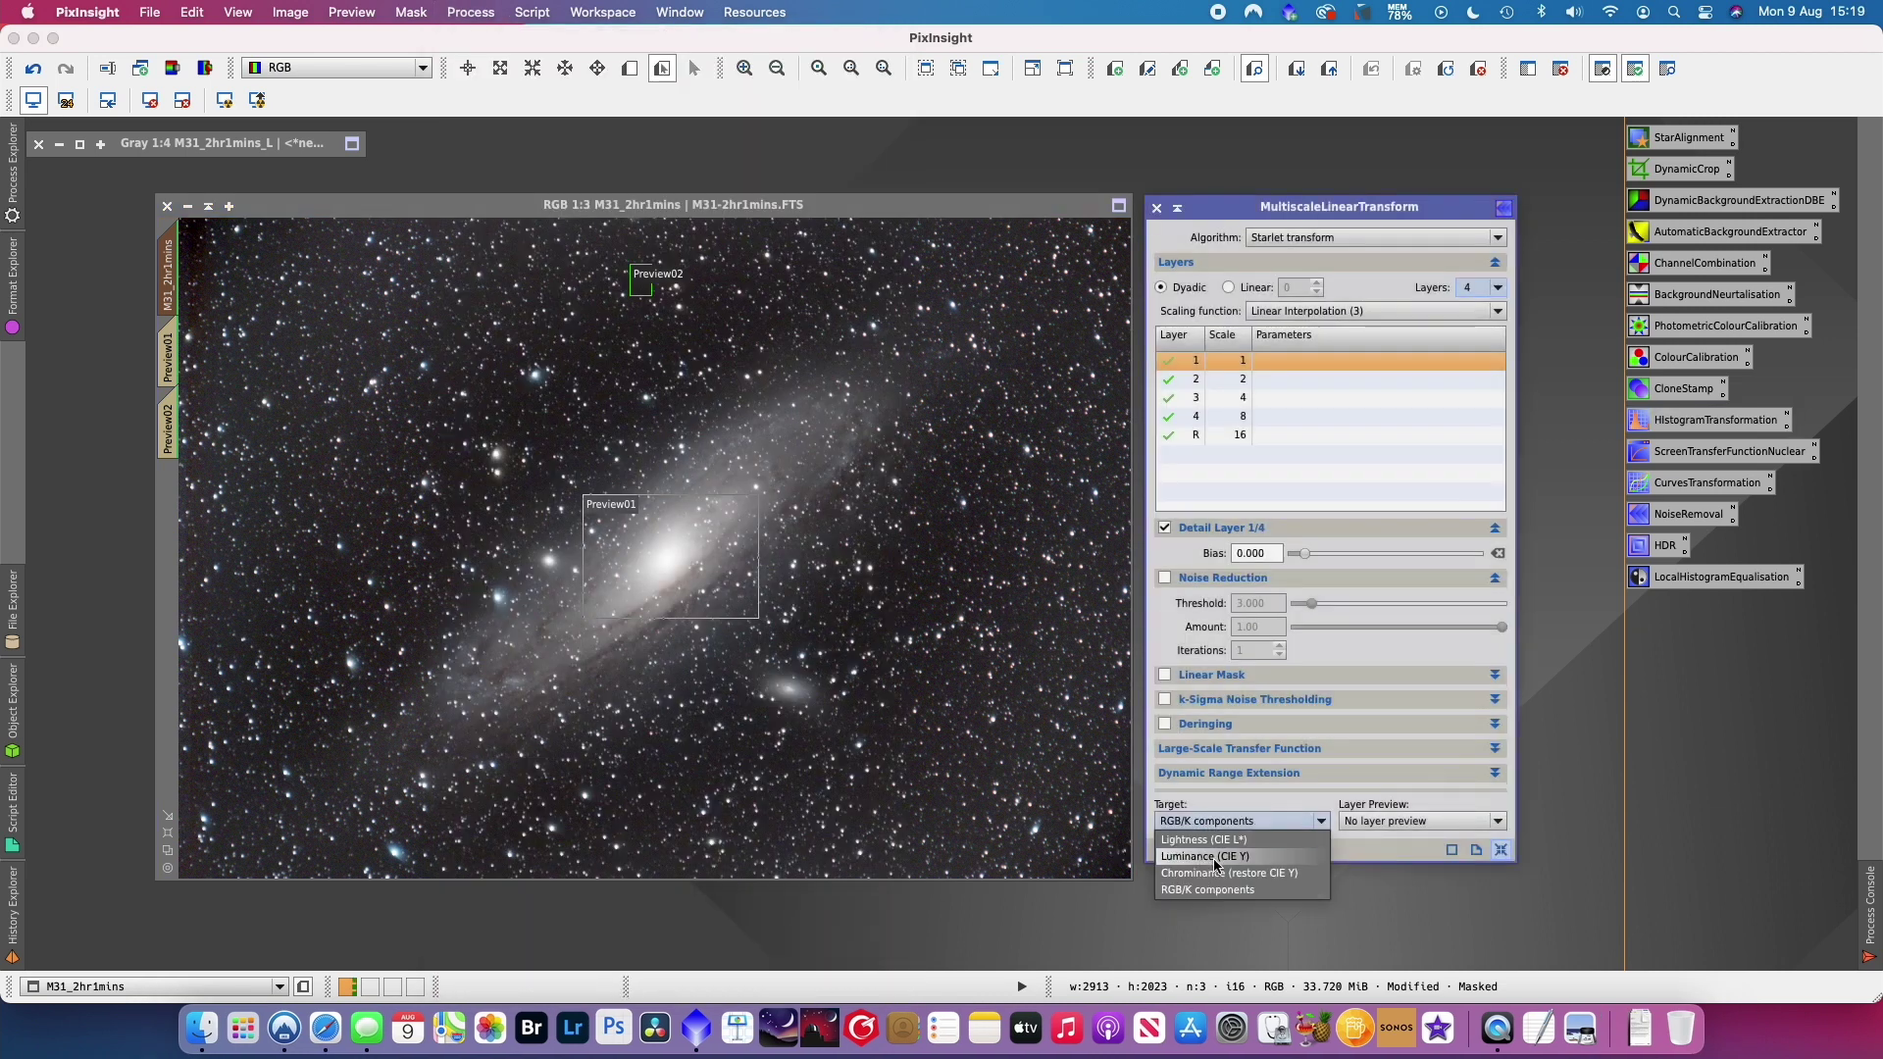
{"action": "left_click", "coordinate": [1216, 856]}
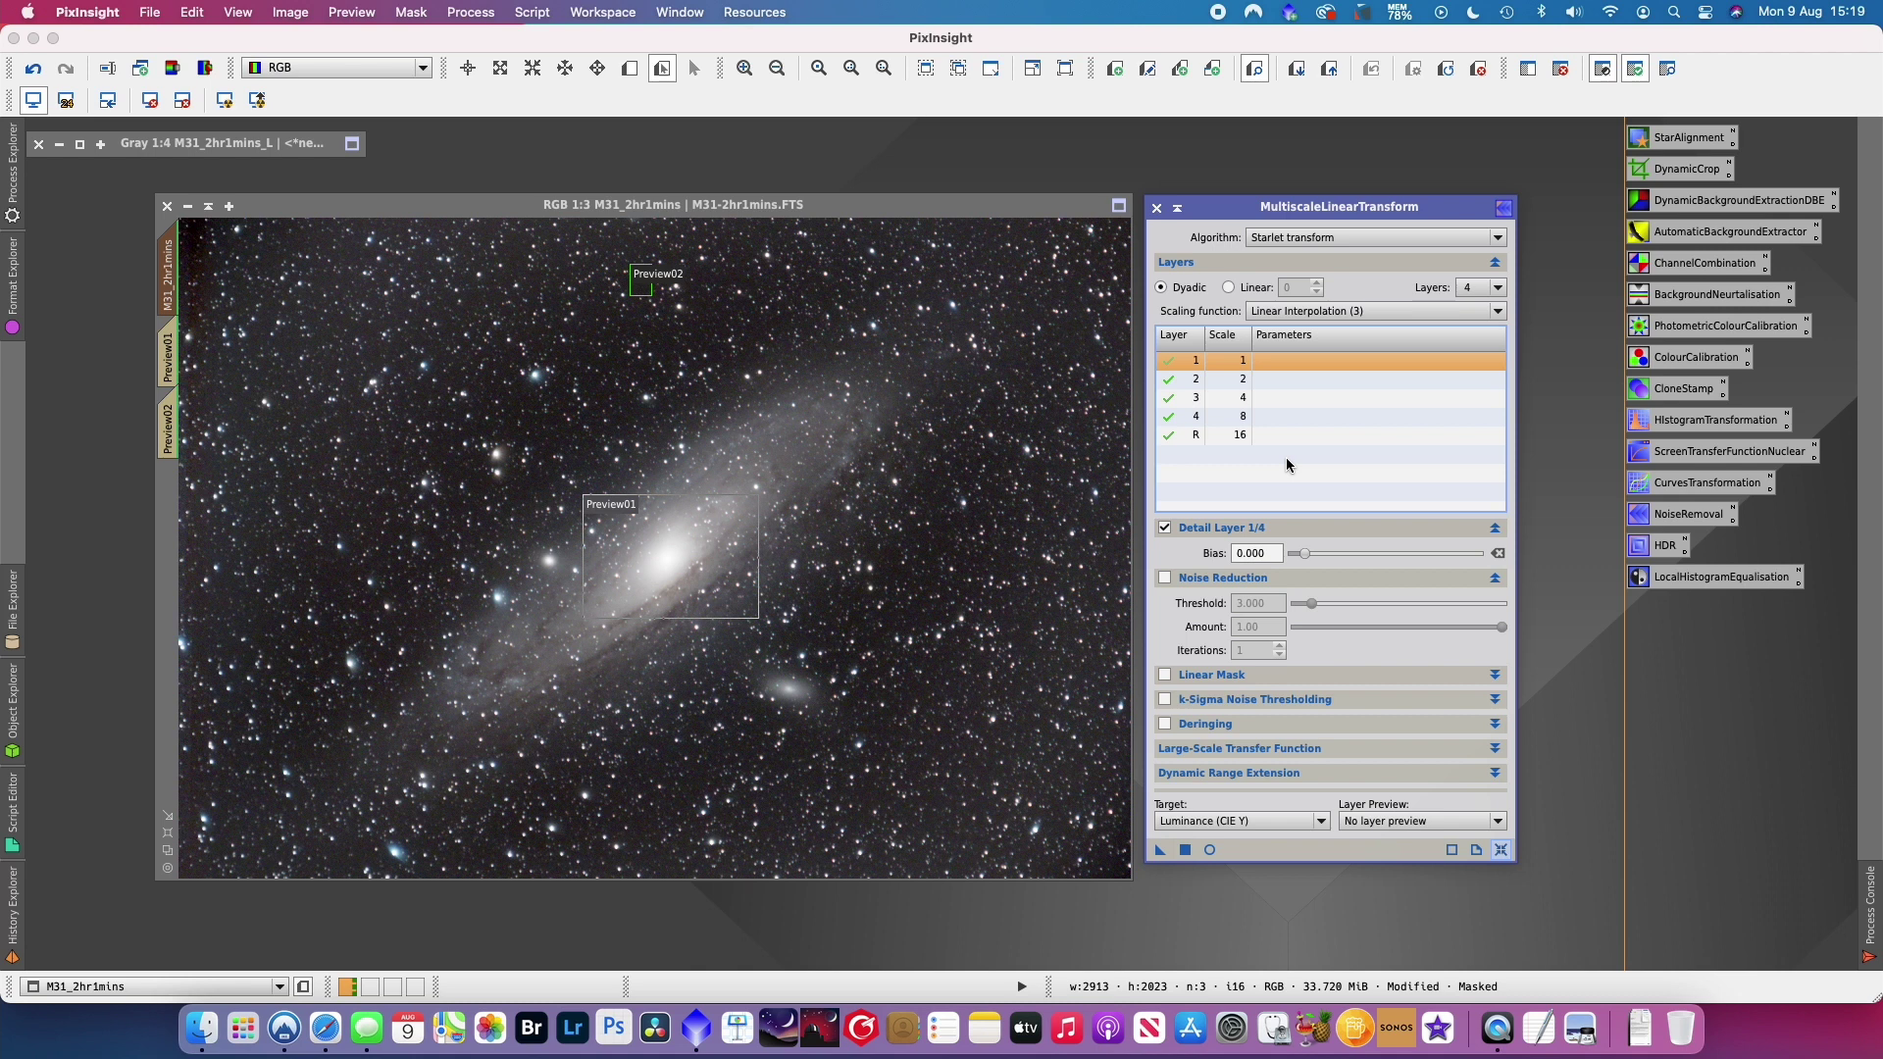
- Enable noise reduction on layer 1 with an amount of 0.35 and 13 iterations
{"action": "left_click", "coordinate": [1166, 580]}
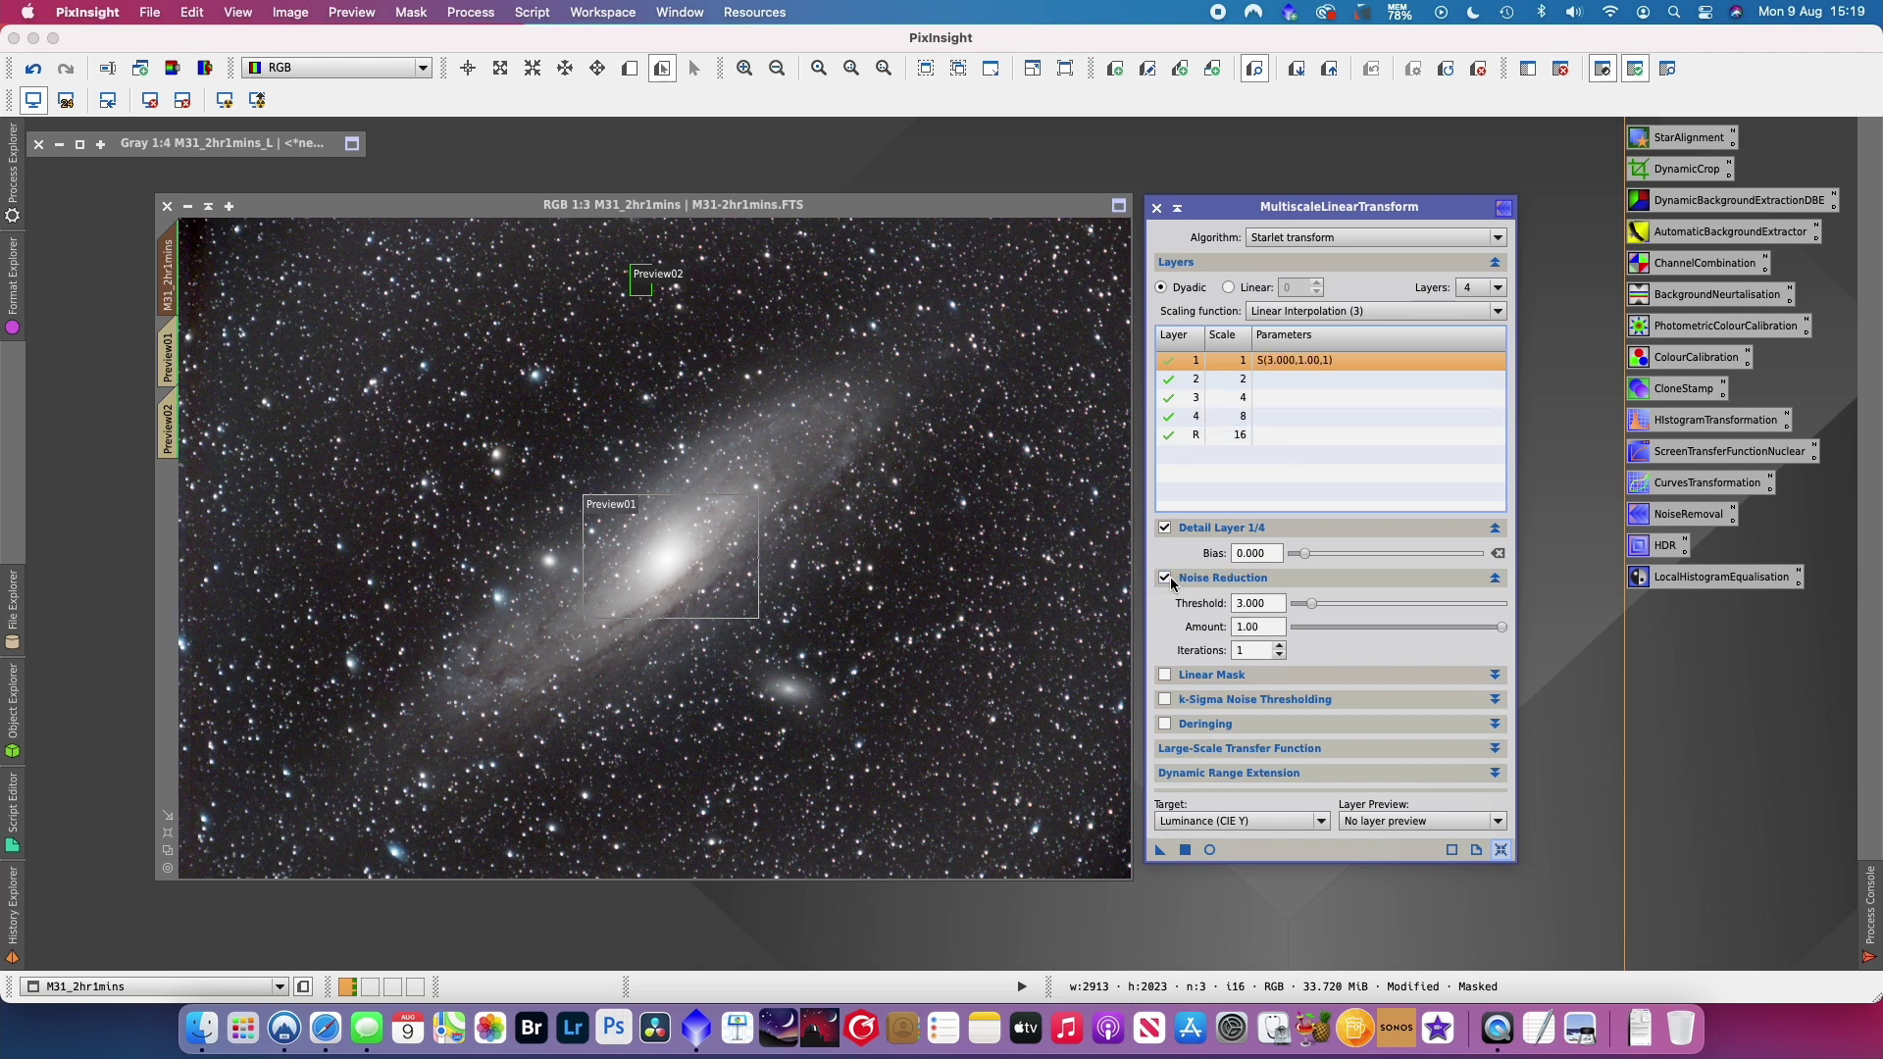
{"action": "left_click", "coordinate": [1258, 626]}
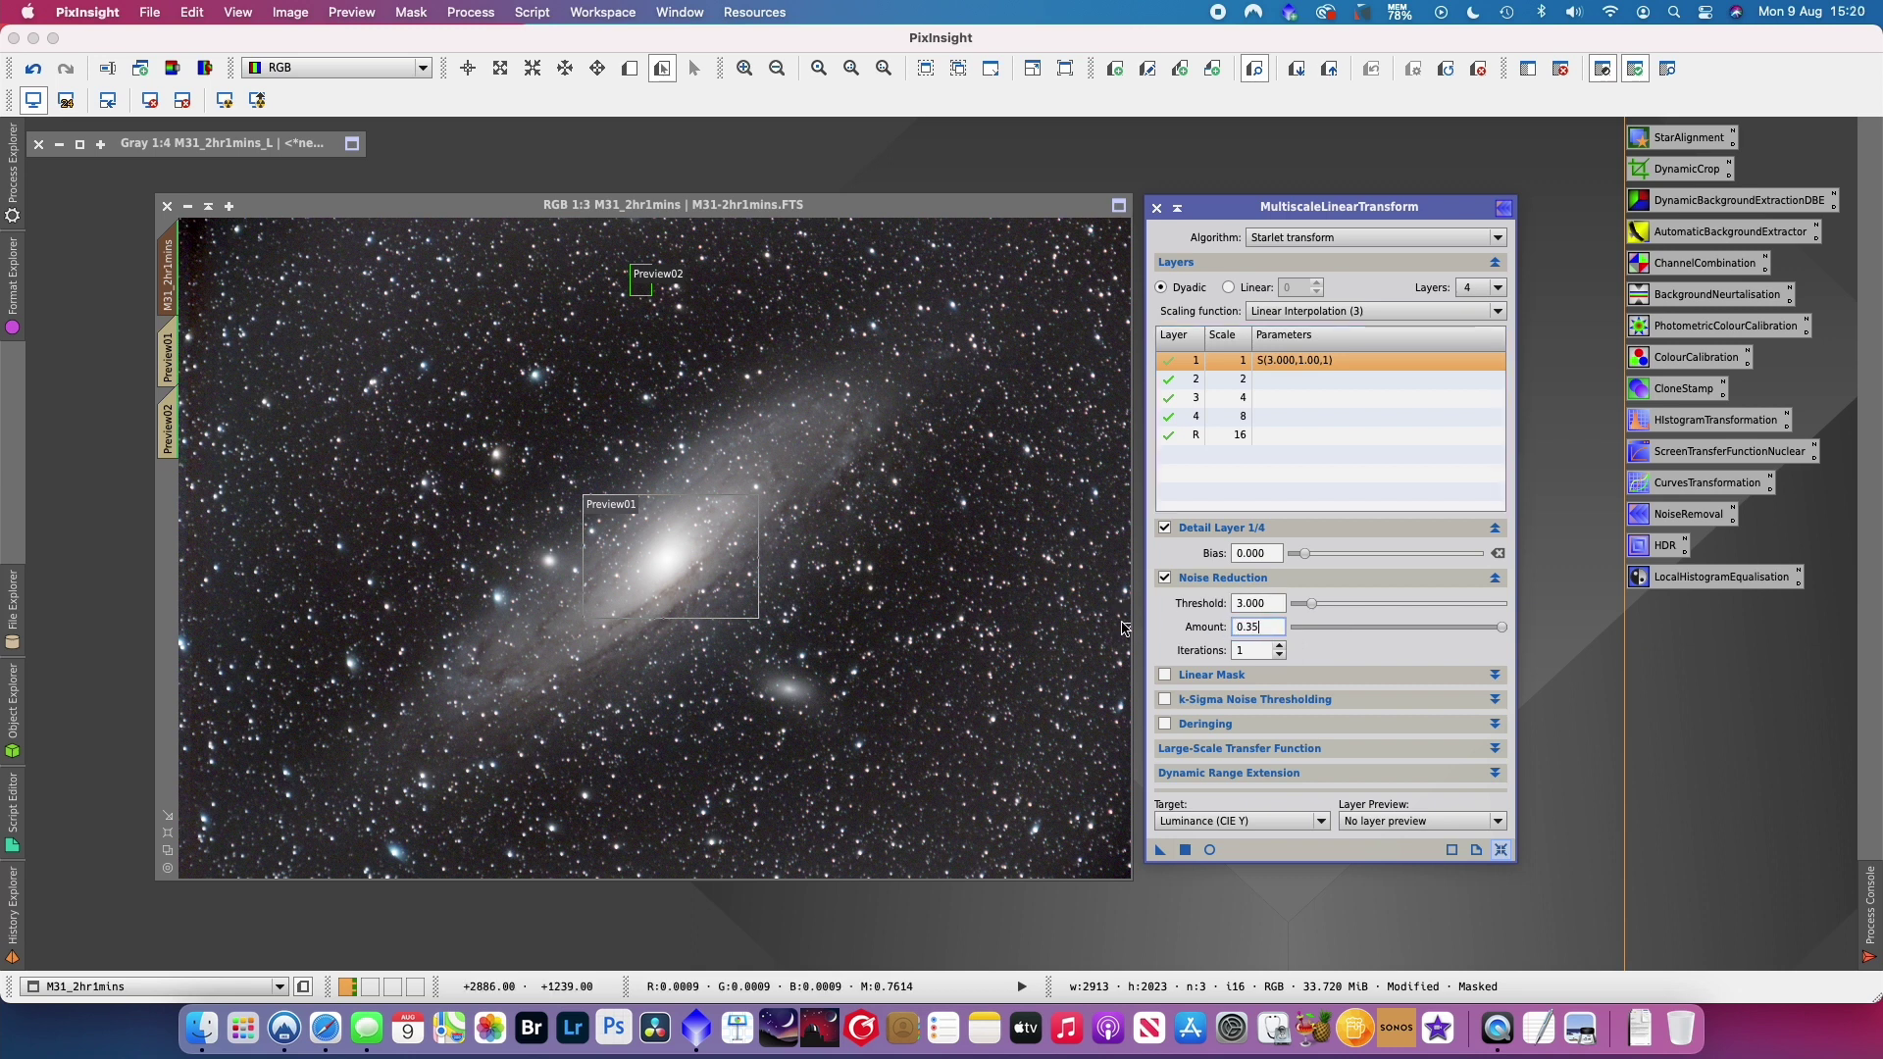
{"action": "type", "text": "0.35"}
{"action": "left_click", "coordinate": [1260, 650]}
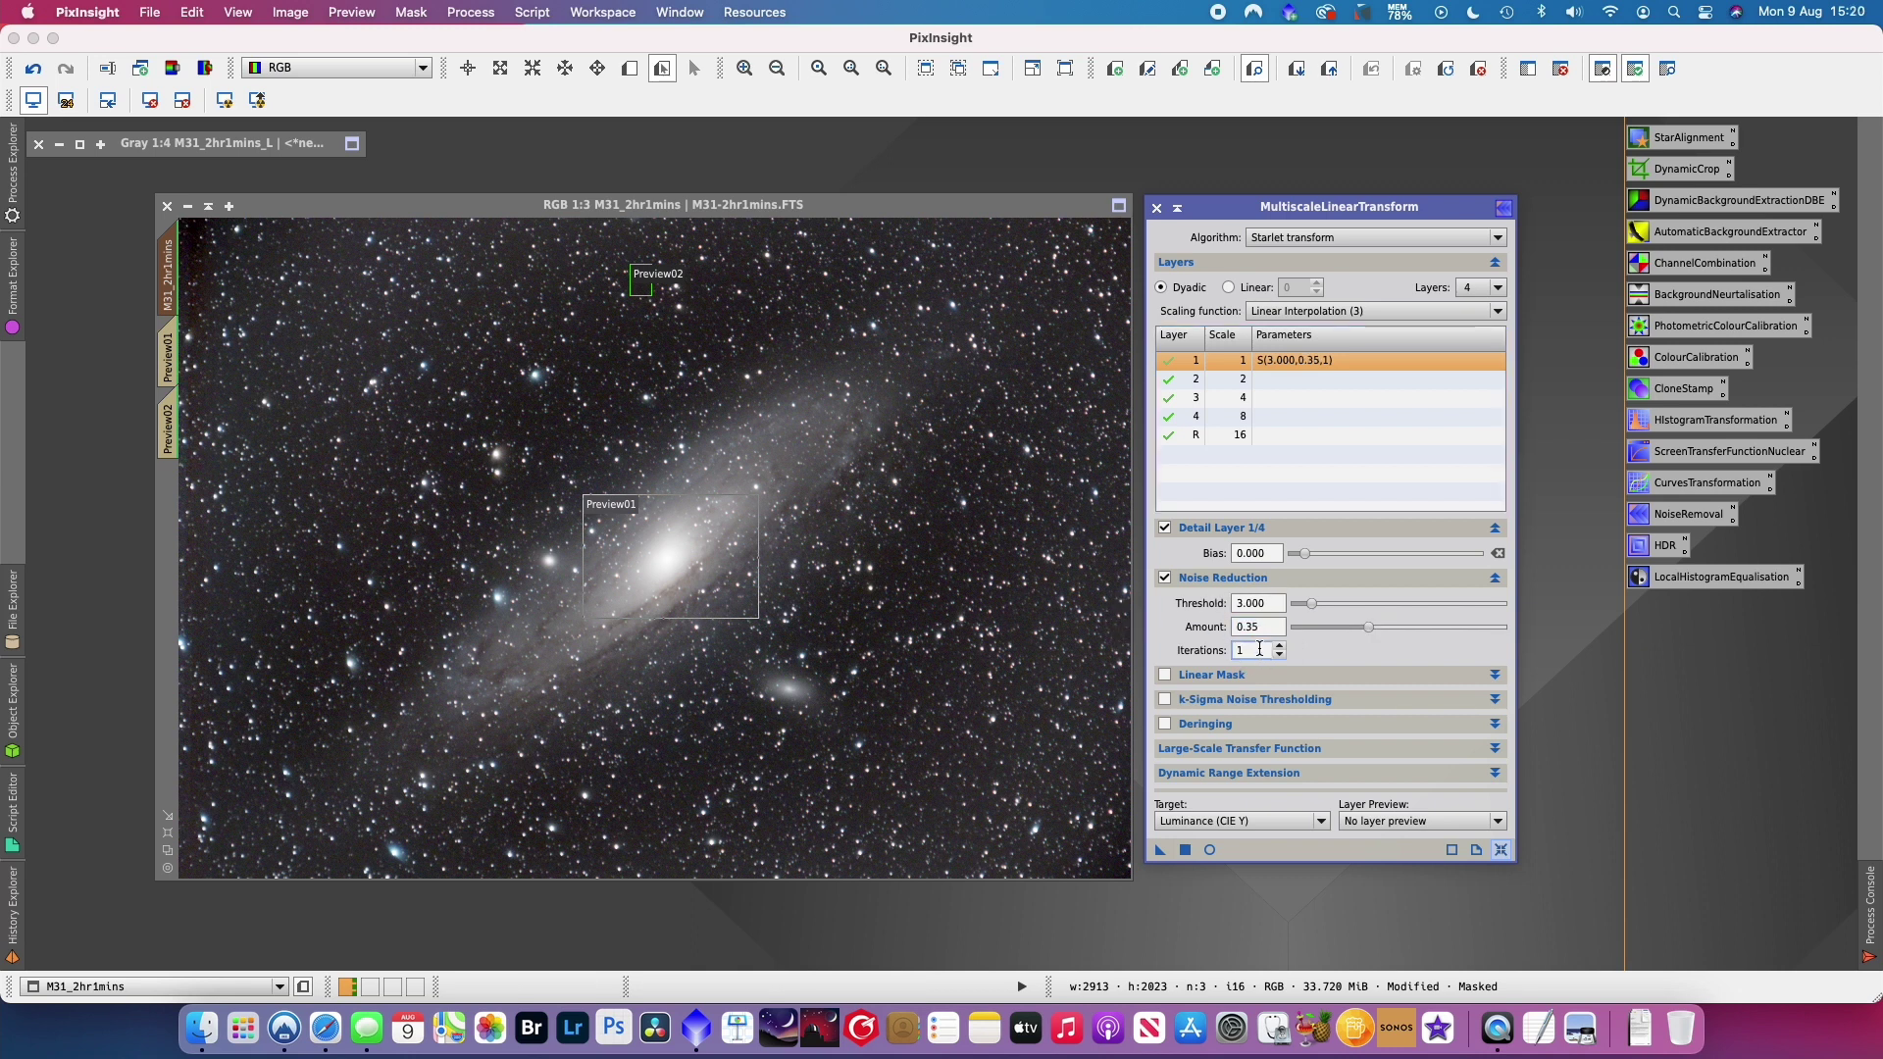
{"action": "type", "text": "3"}
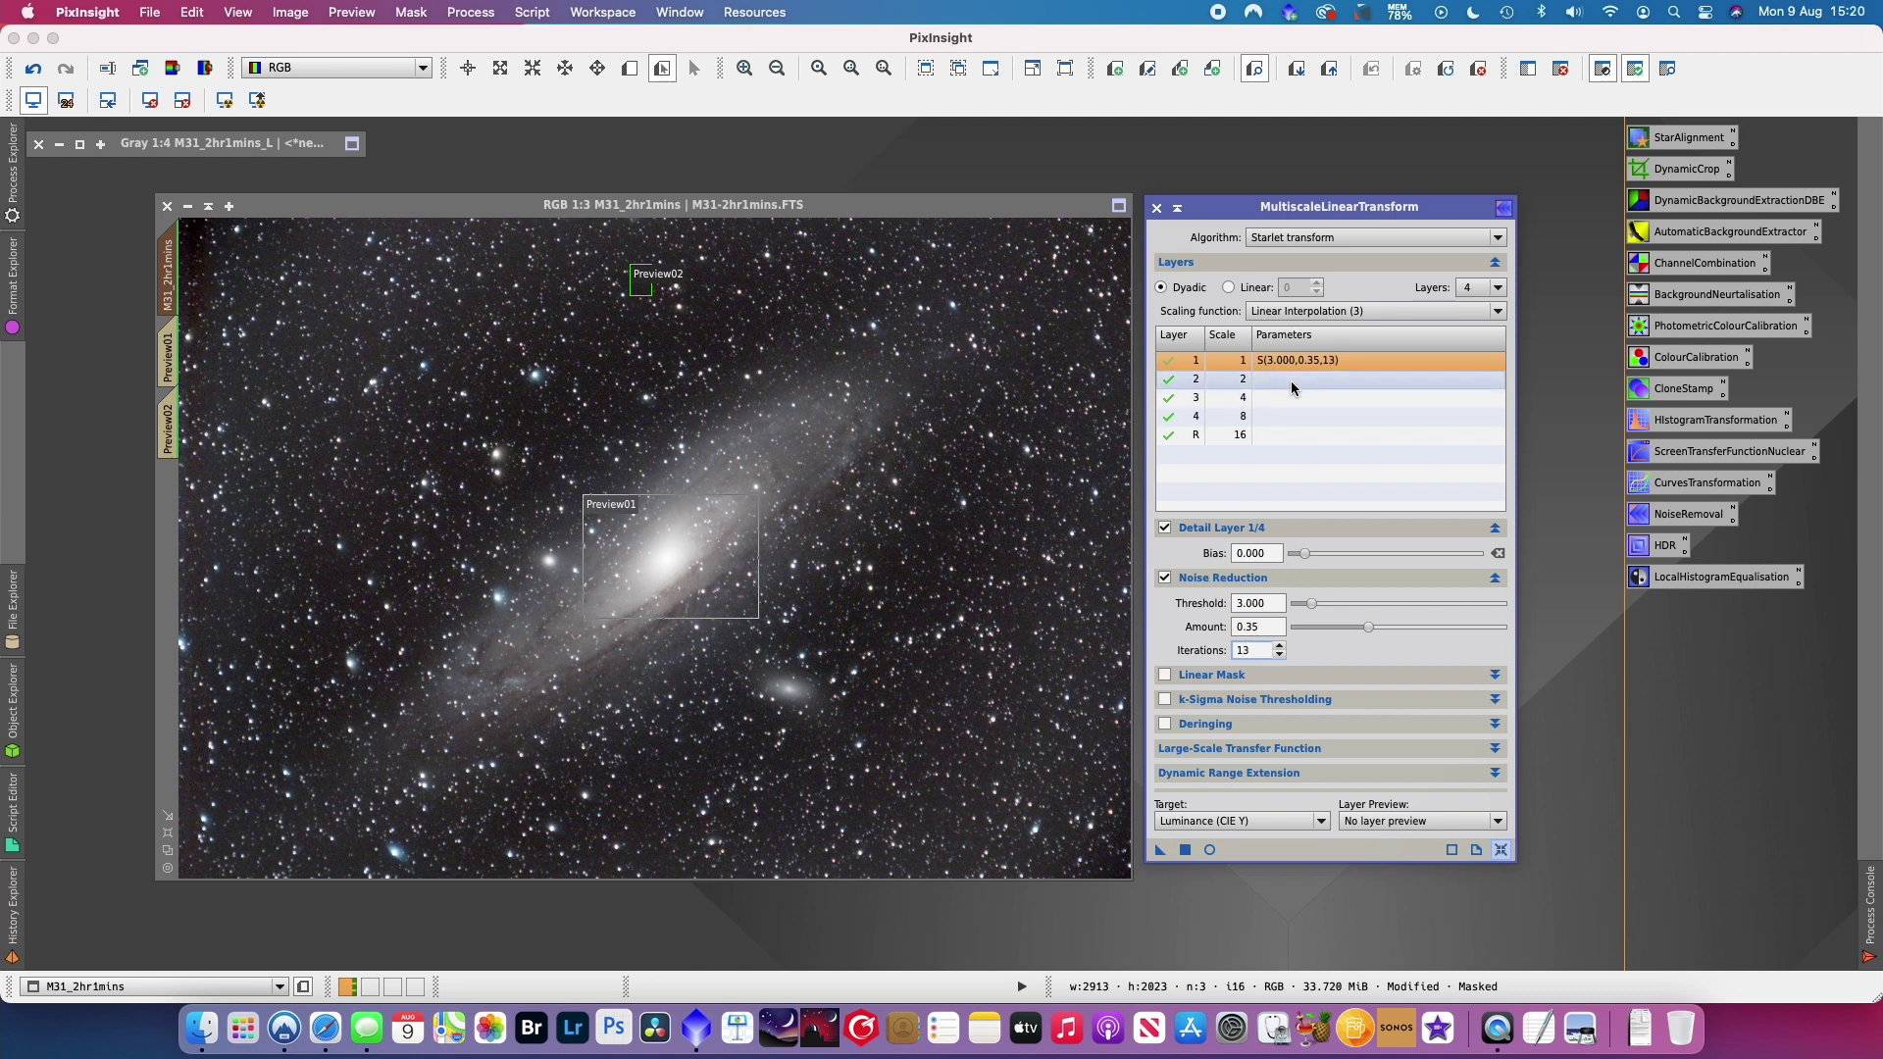
- Enable noise reduction on layer 2 with a threshold of 2.5 and an amount of 0.35
{"action": "left_click", "coordinate": [1201, 379]}
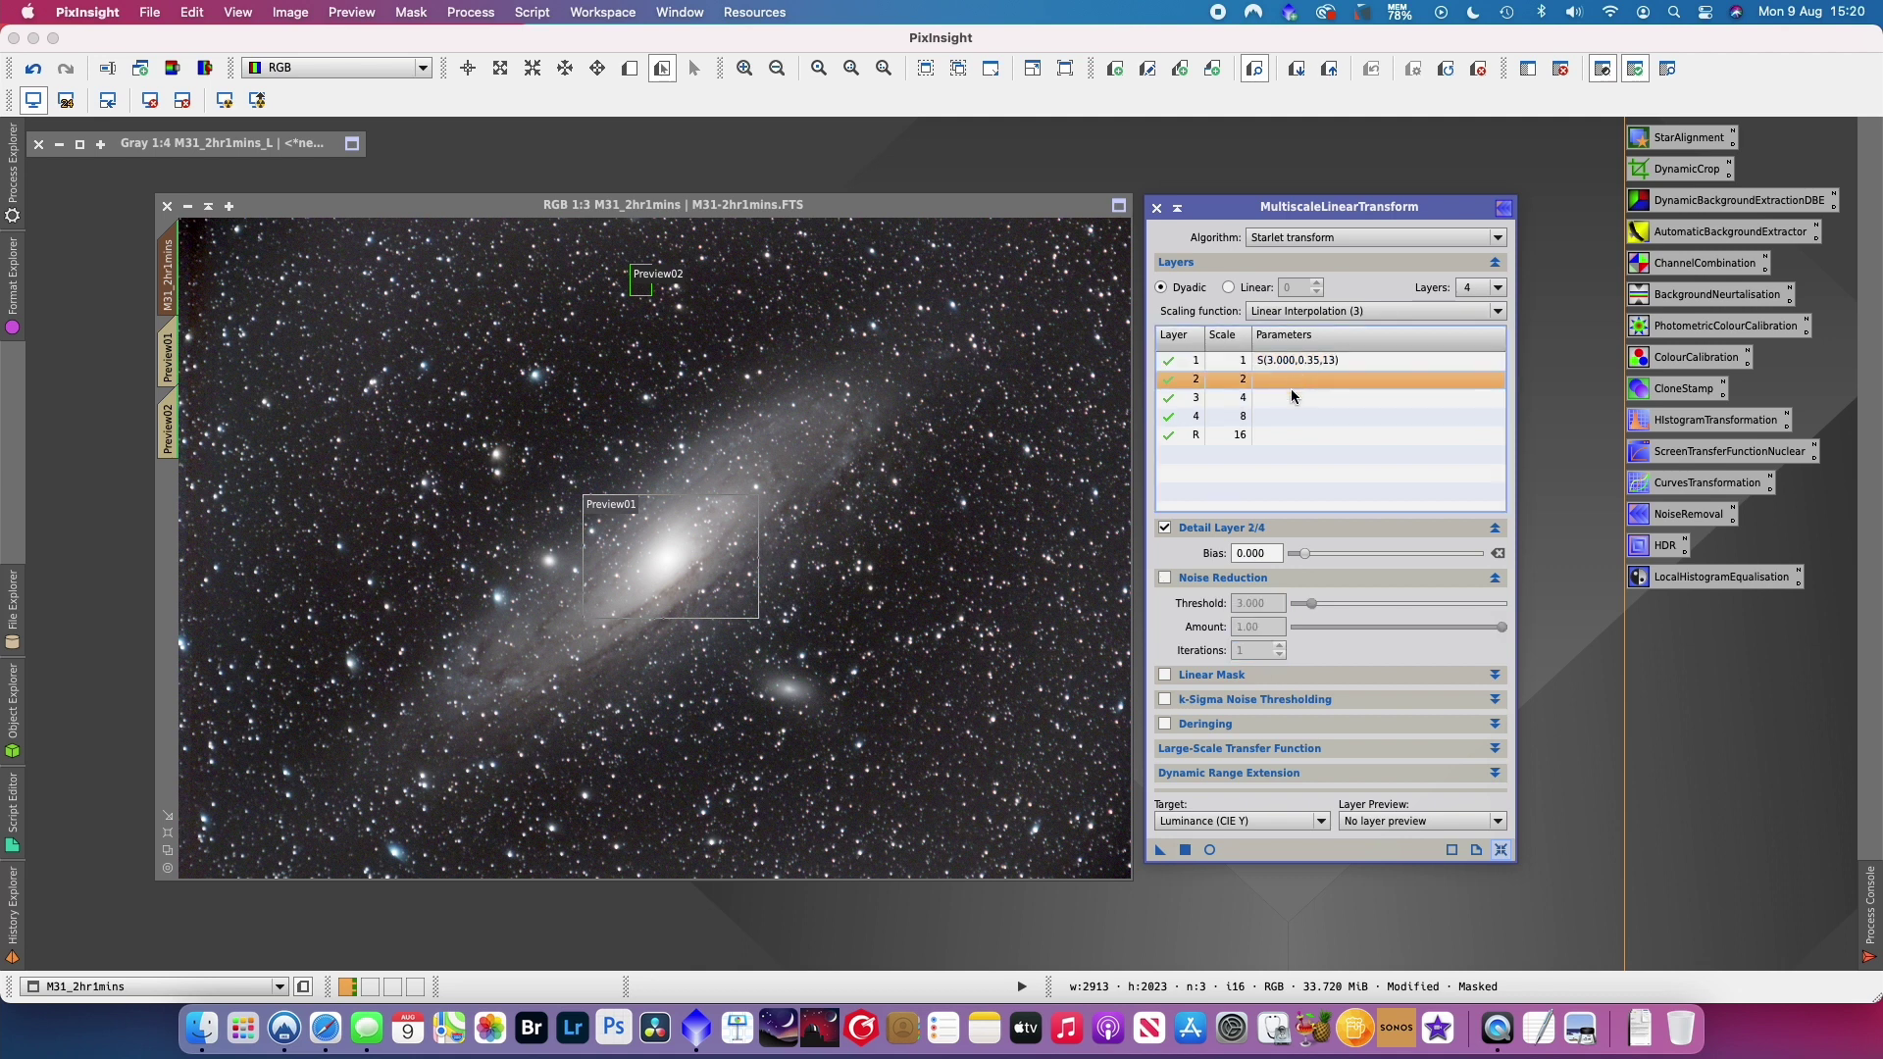
{"action": "left_click", "coordinate": [1166, 579]}
{"action": "left_click_drag", "start_coordinate": [1269, 606], "coordinate": [1176, 608]}
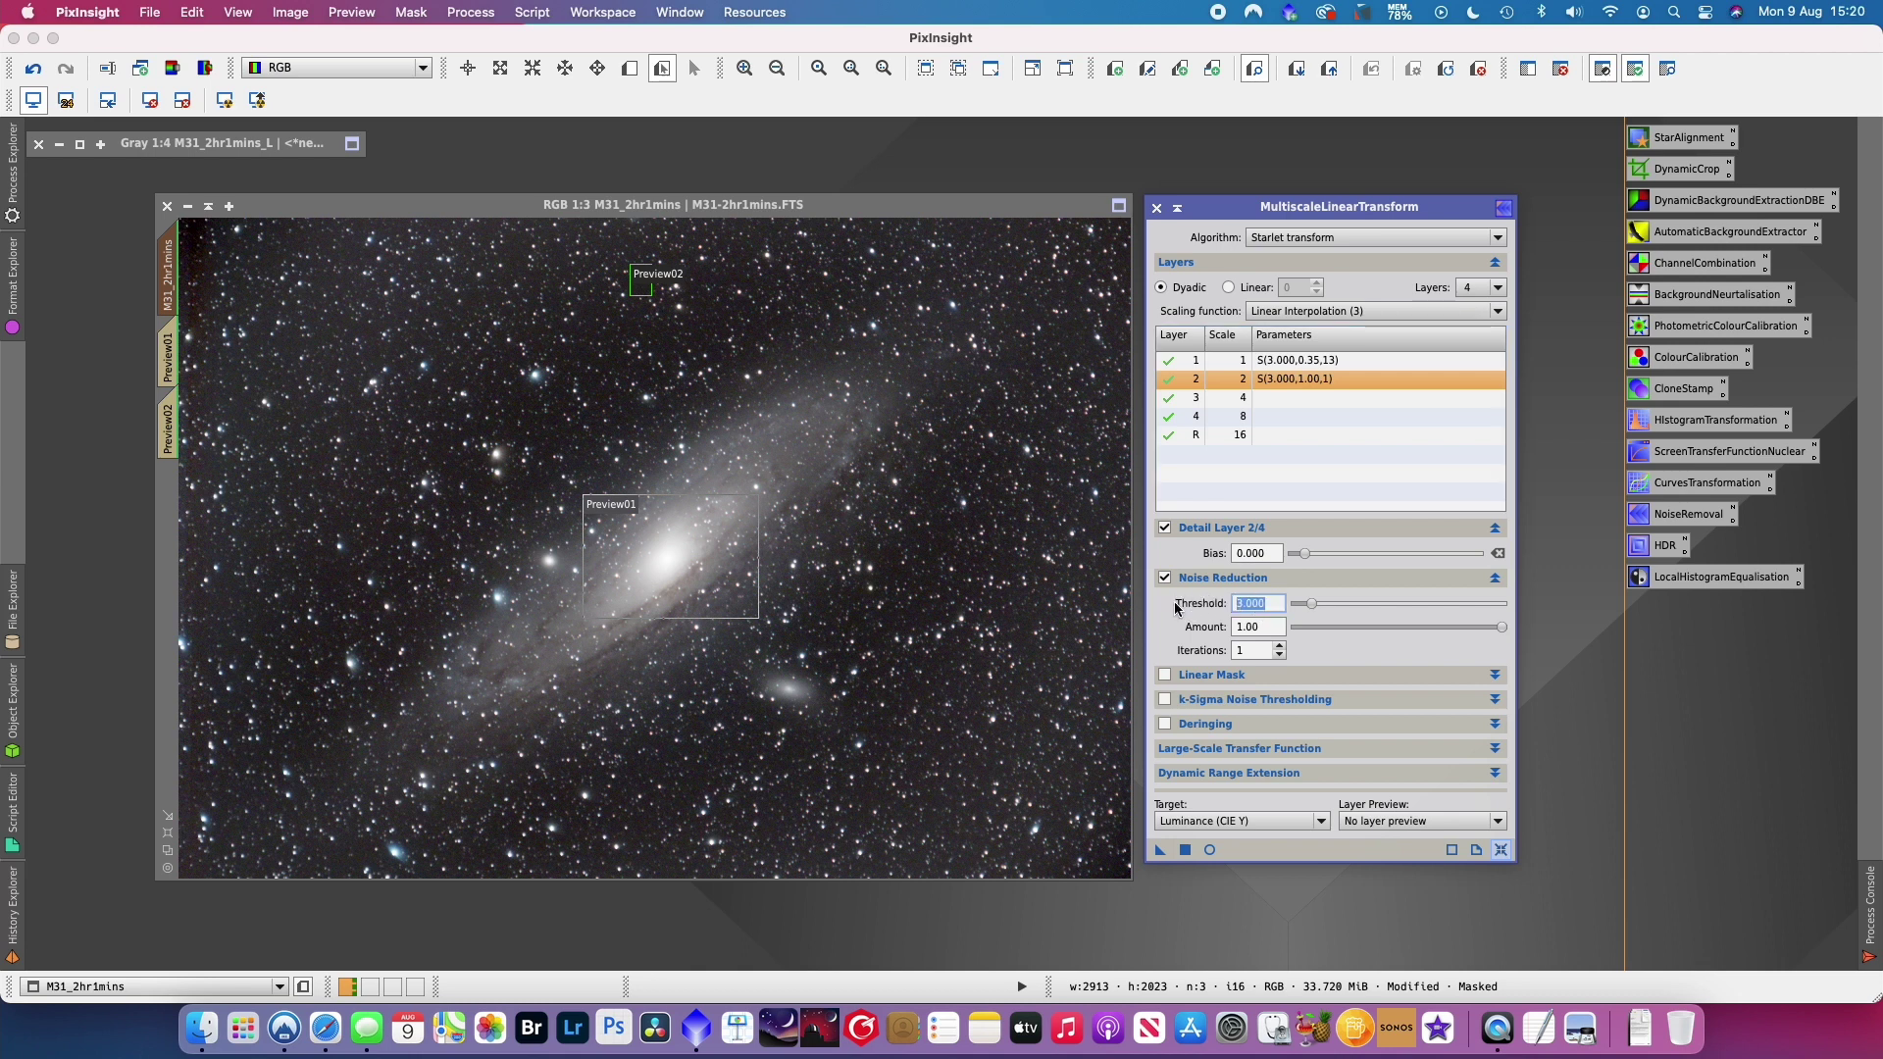
{"action": "key", "text": "Tab"}
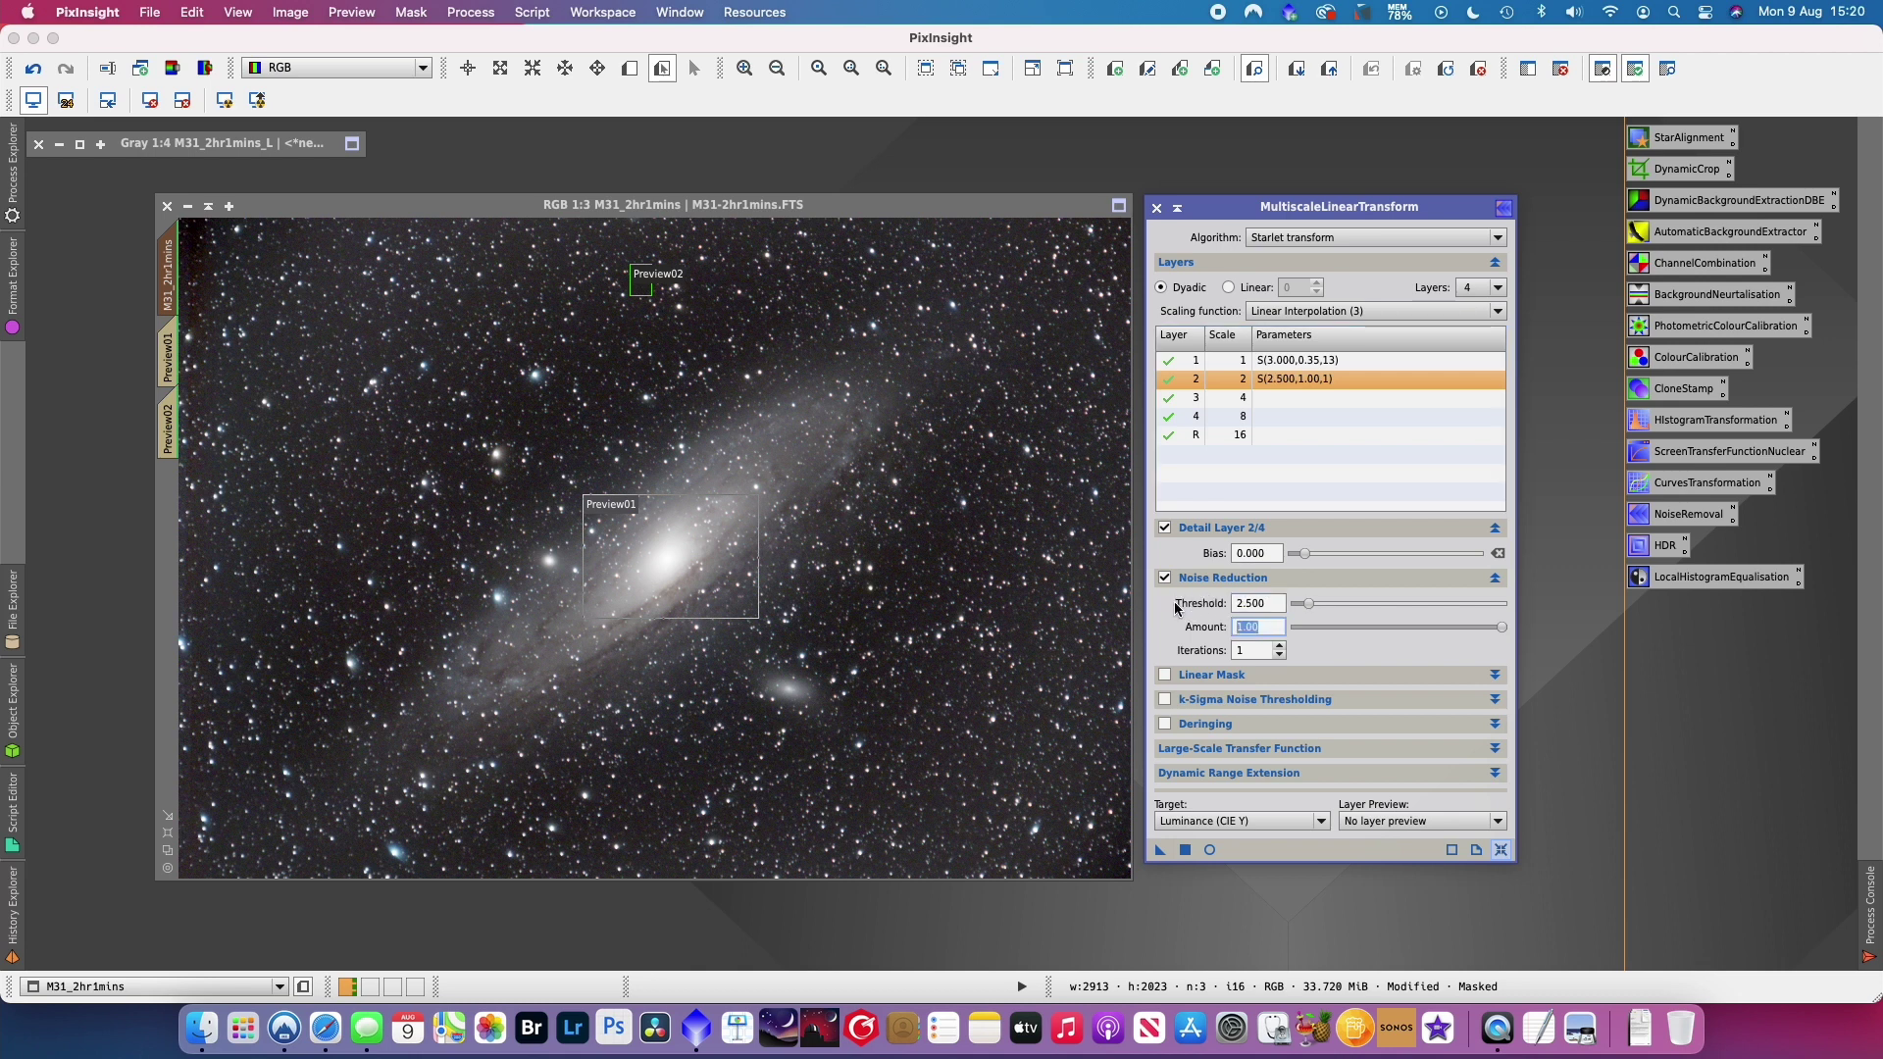
{"action": "type", "text": "0.35"}
{"action": "key", "text": "Tab"}
- Enable noise reduction on layer 3 with a threshold of 1.5 and an amount of 0.25
{"action": "left_click", "coordinate": [1292, 399]}
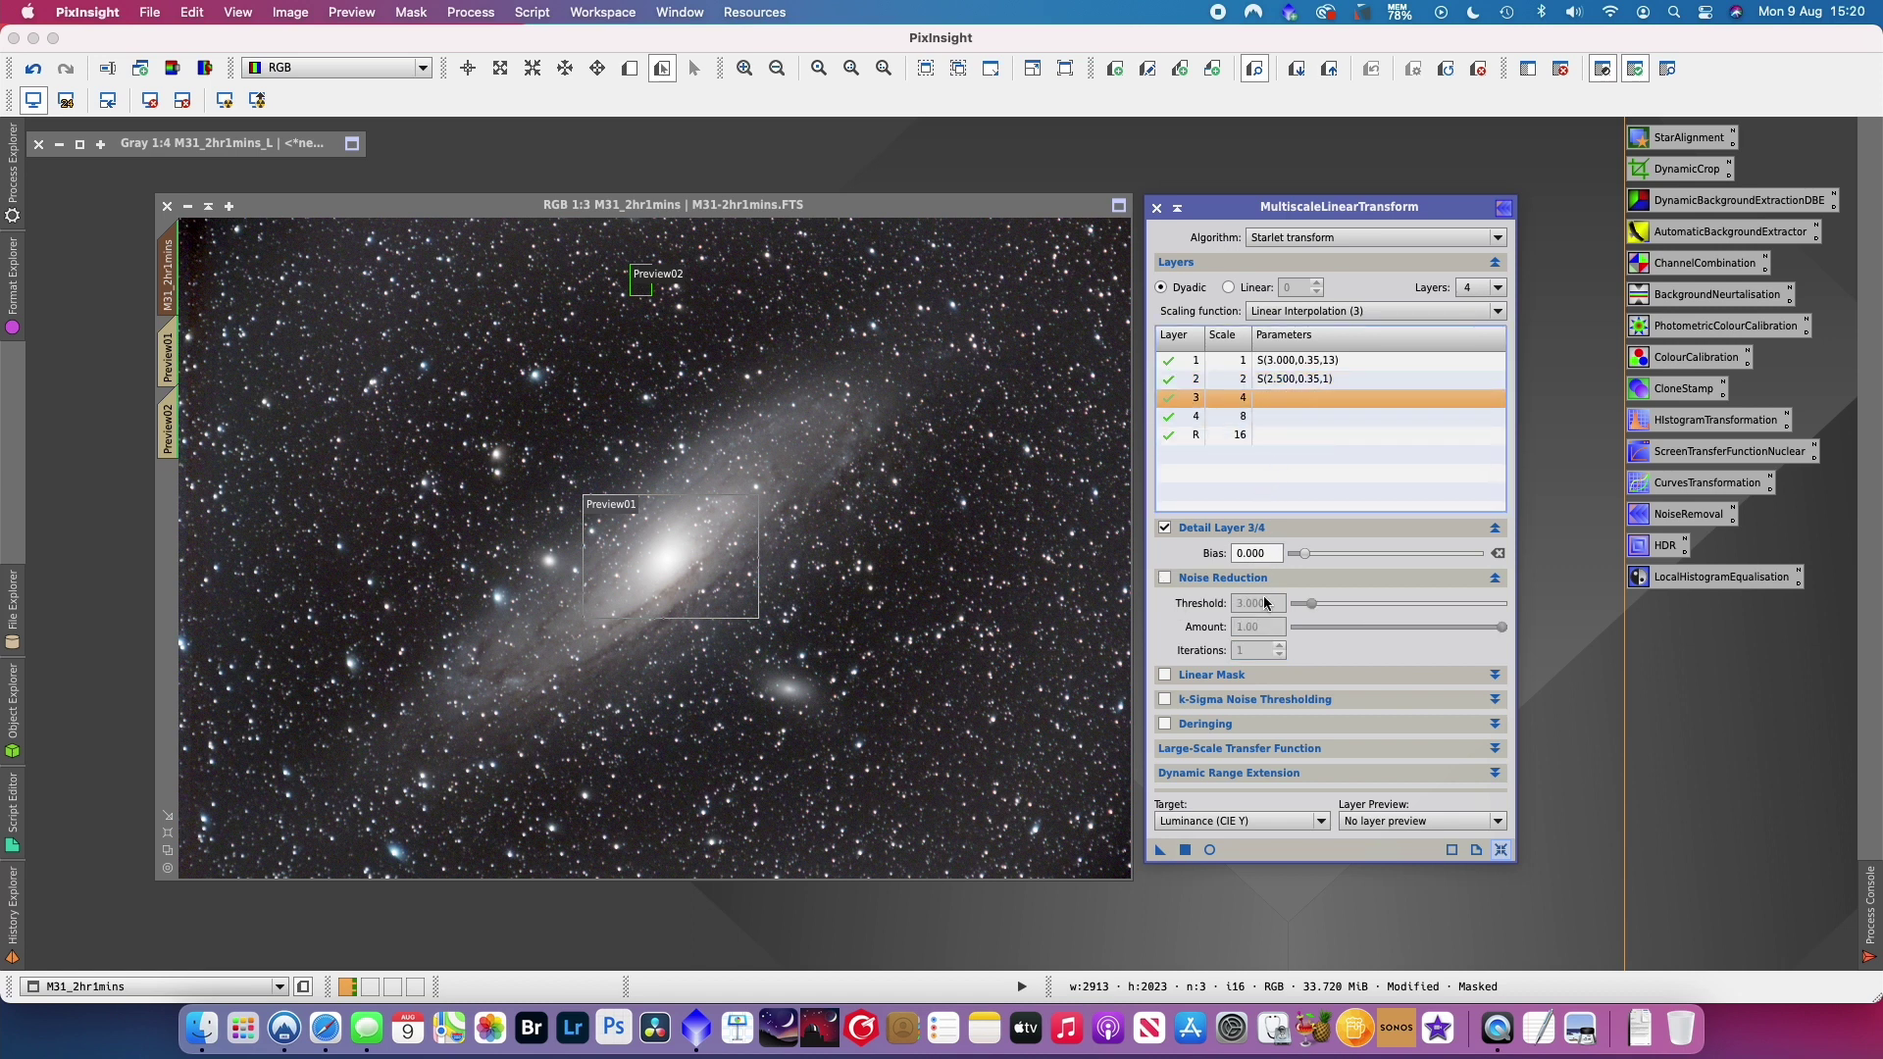
{"action": "left_click", "coordinate": [1165, 578]}
{"action": "left_click", "coordinate": [1255, 603]}
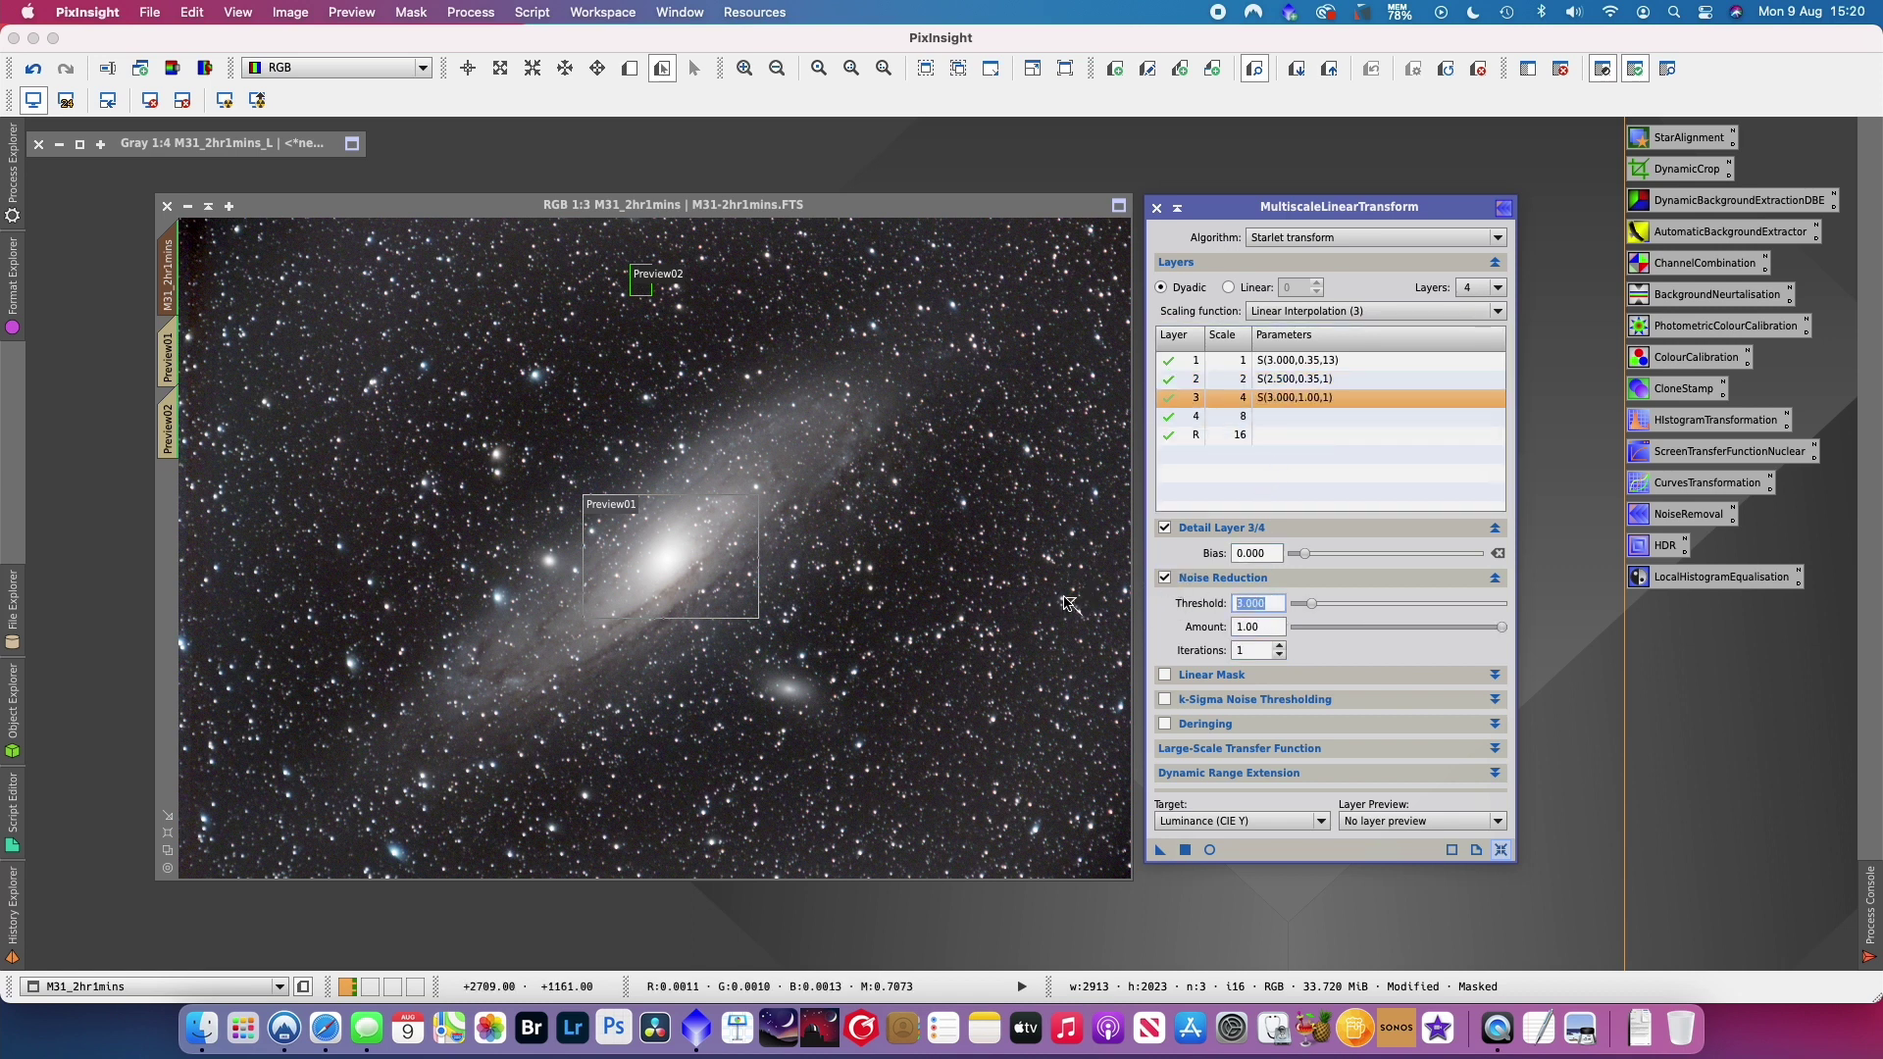
{"action": "key", "text": "Tab"}
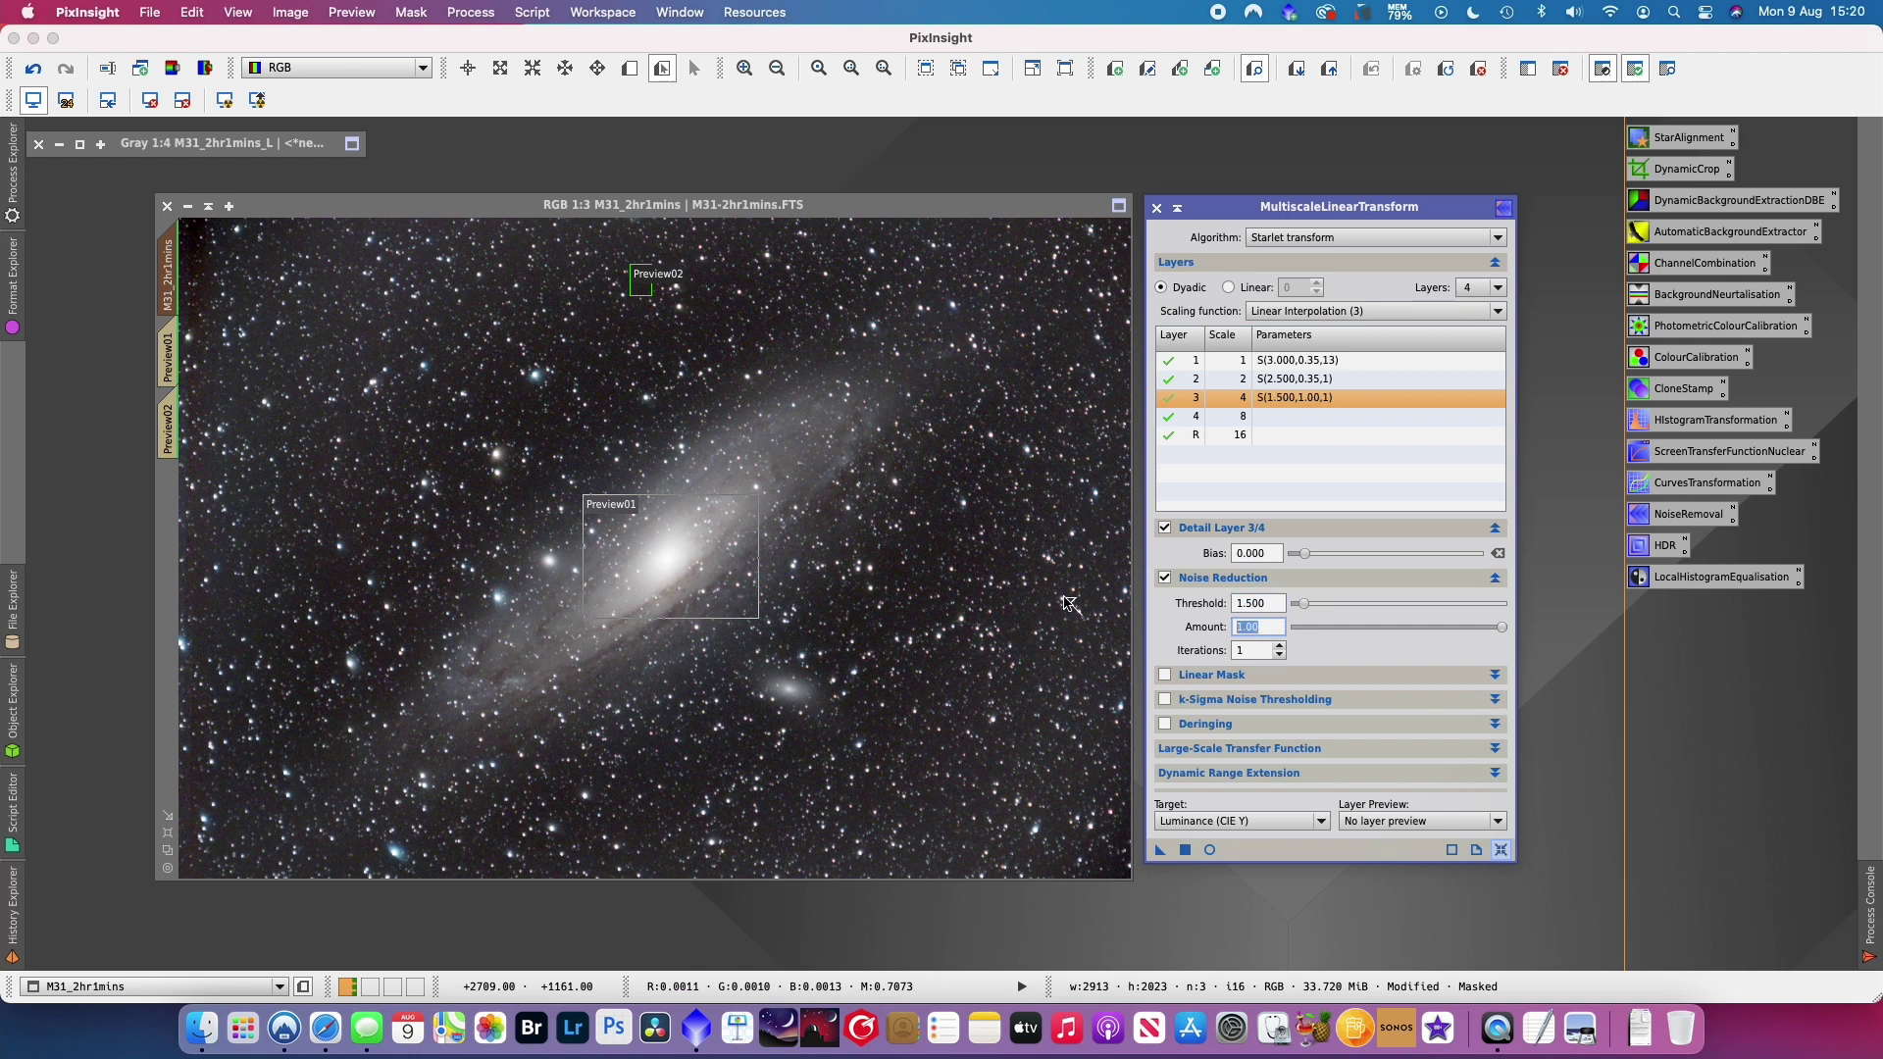
{"action": "type", "text": "0.25"}
{"action": "key", "text": "Tab"}
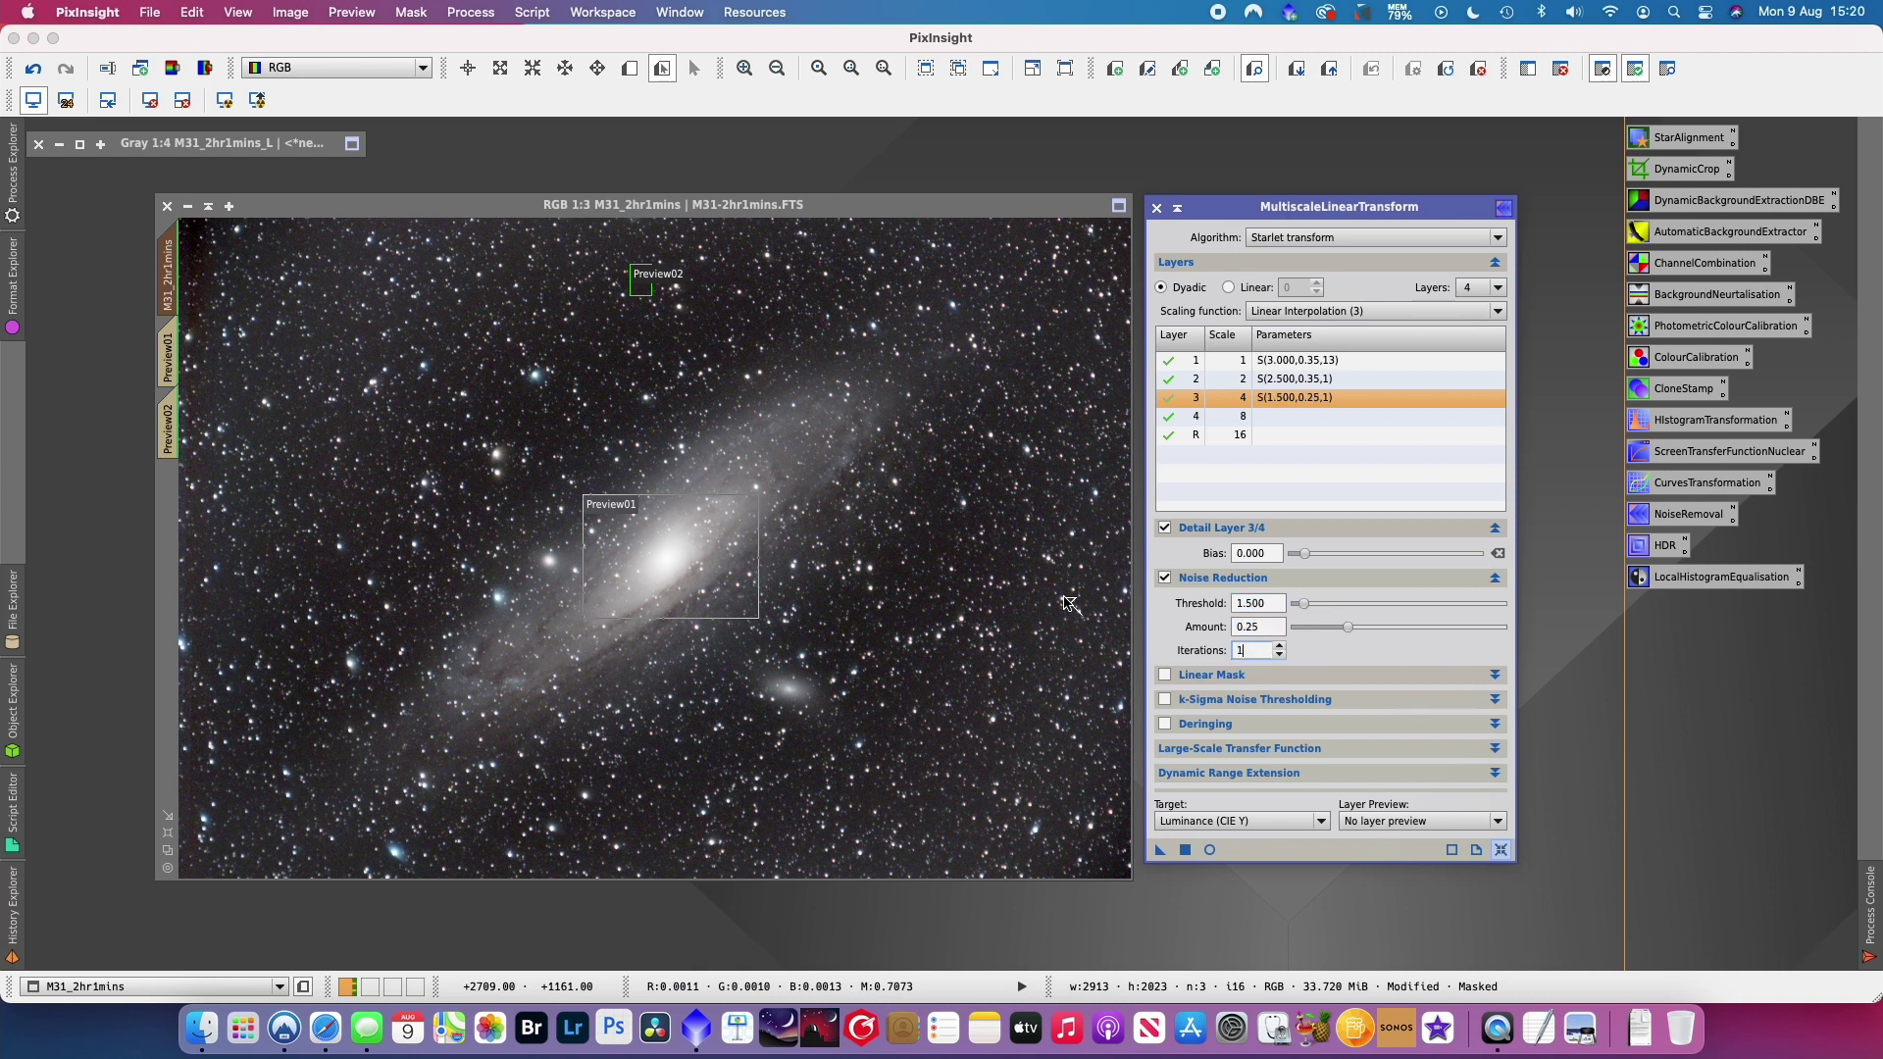
- Enable noise reduction on layer 4 with a threshold of 1 and an amount of 0.25
{"action": "left_click", "coordinate": [1300, 417]}
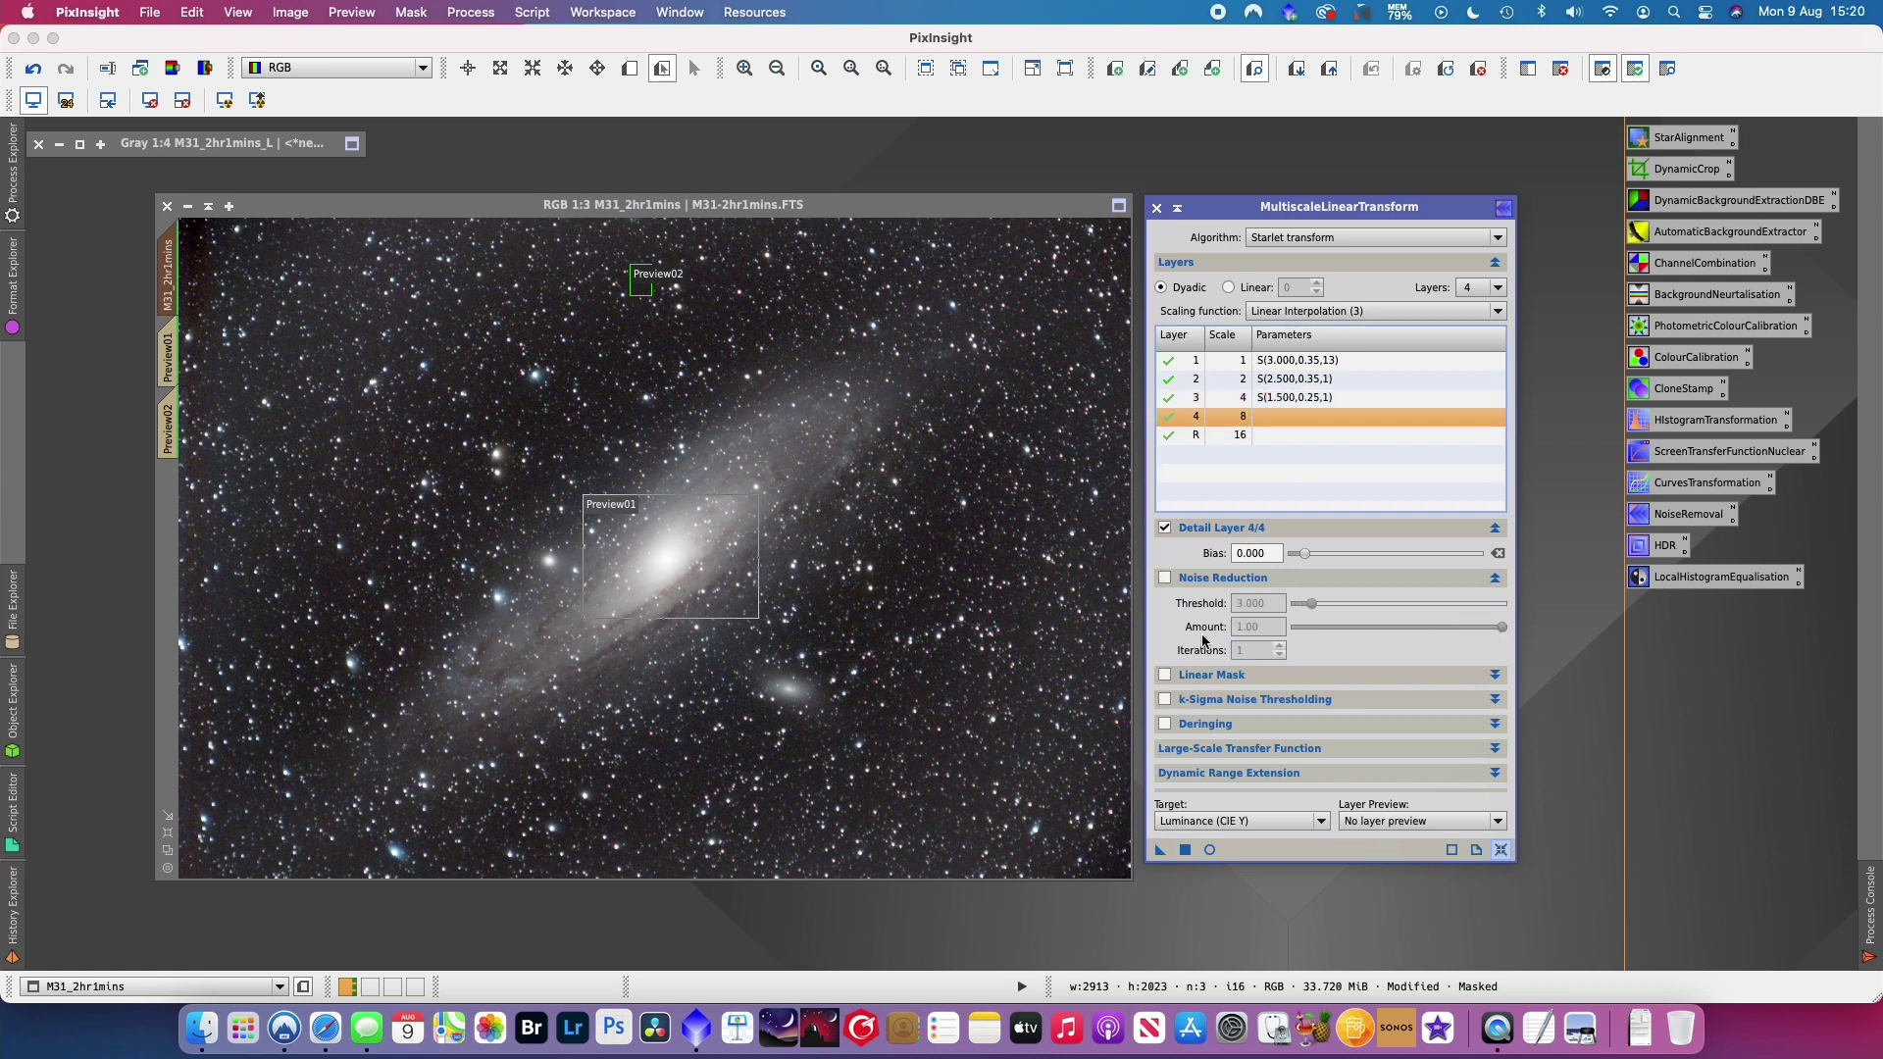
{"action": "left_click", "coordinate": [1164, 578]}
{"action": "left_click", "coordinate": [1256, 603]}
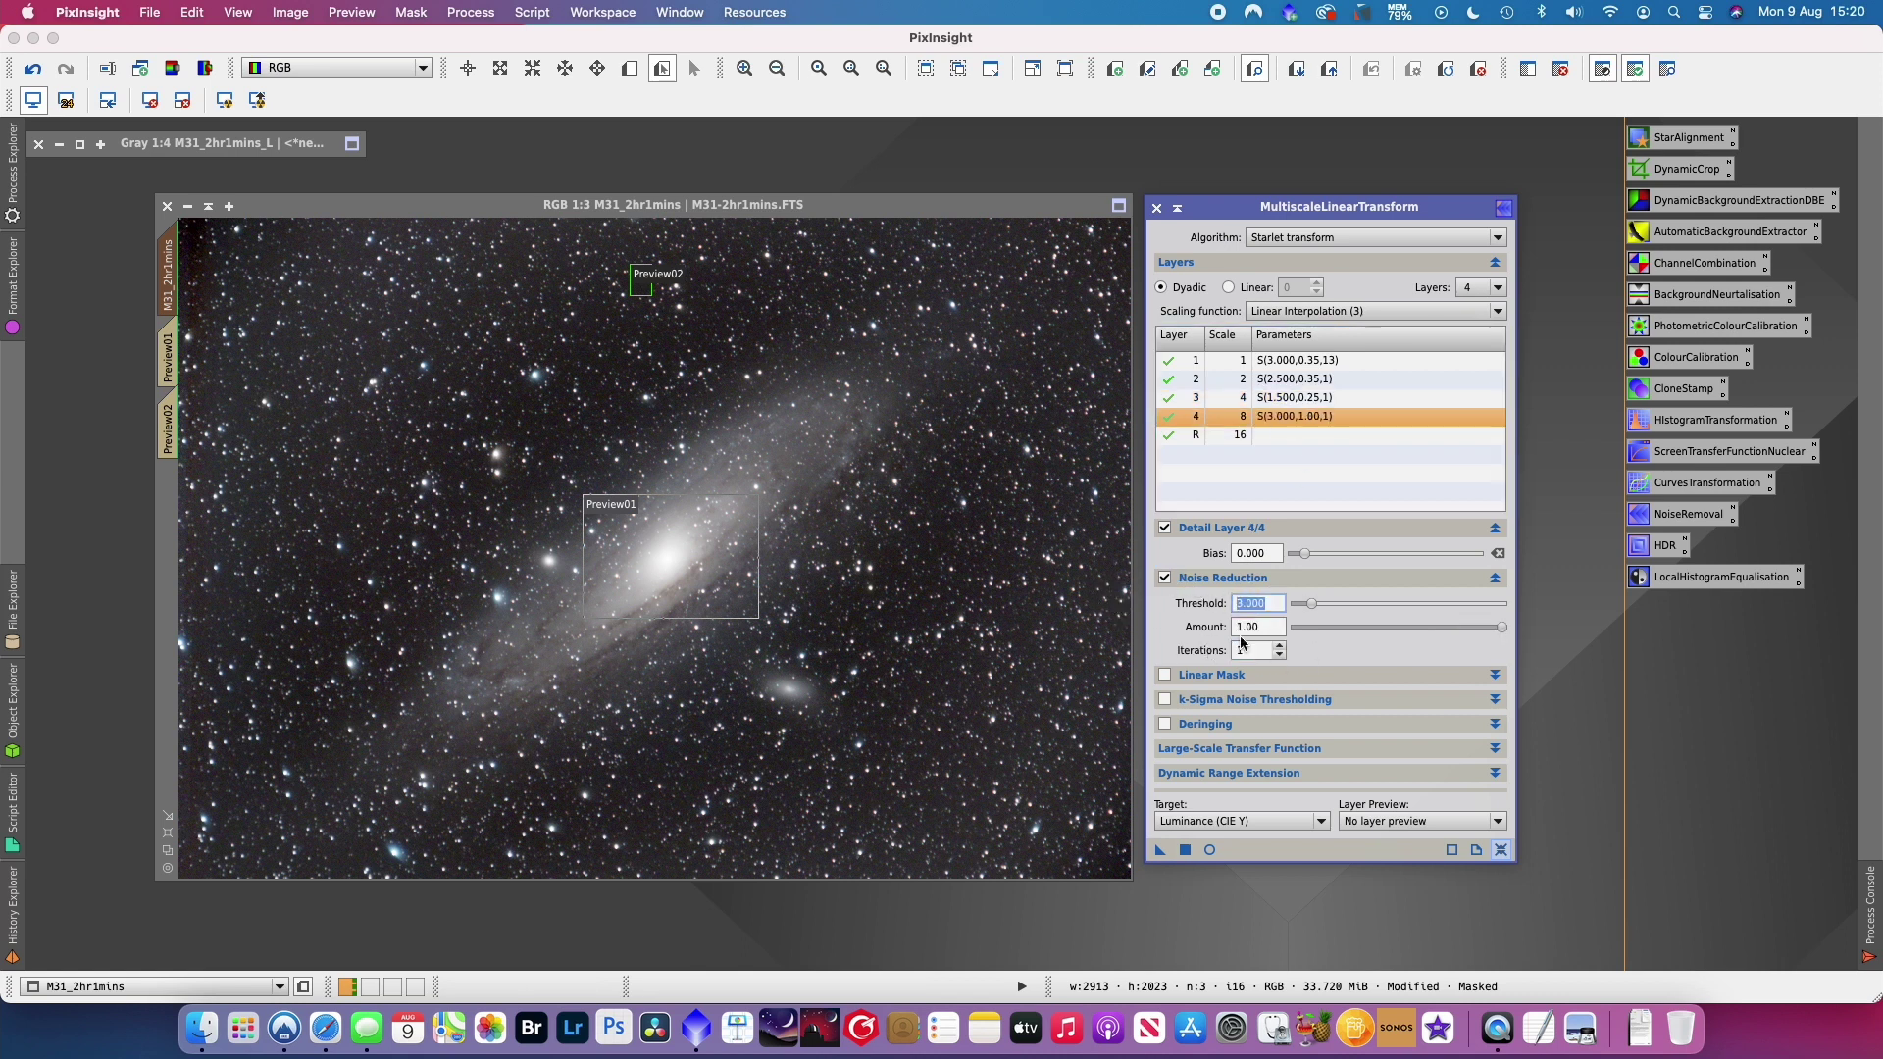
{"action": "type", "text": "1"}
{"action": "key", "text": "Tab"}
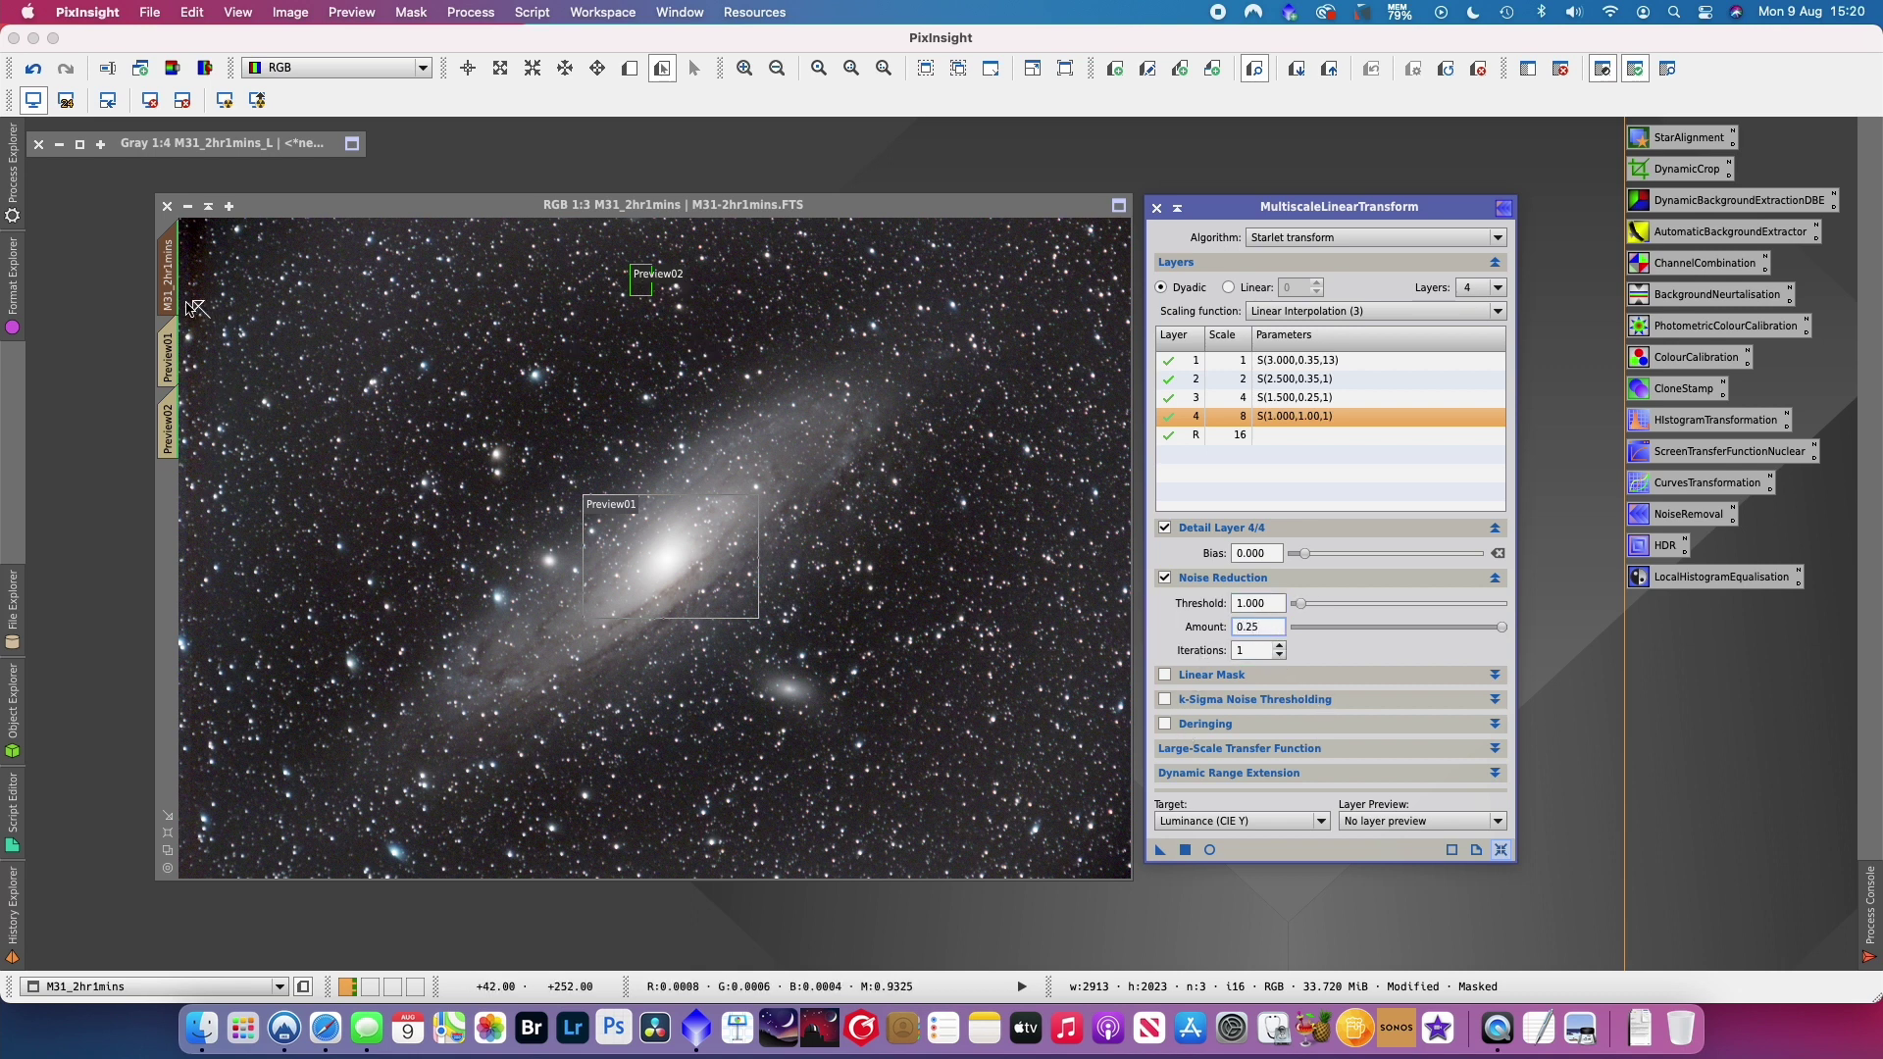
- Check the luminance noise reduction on Preview02 in a real-time preview, then close the preview
{"action": "left_click", "coordinate": [168, 429]}
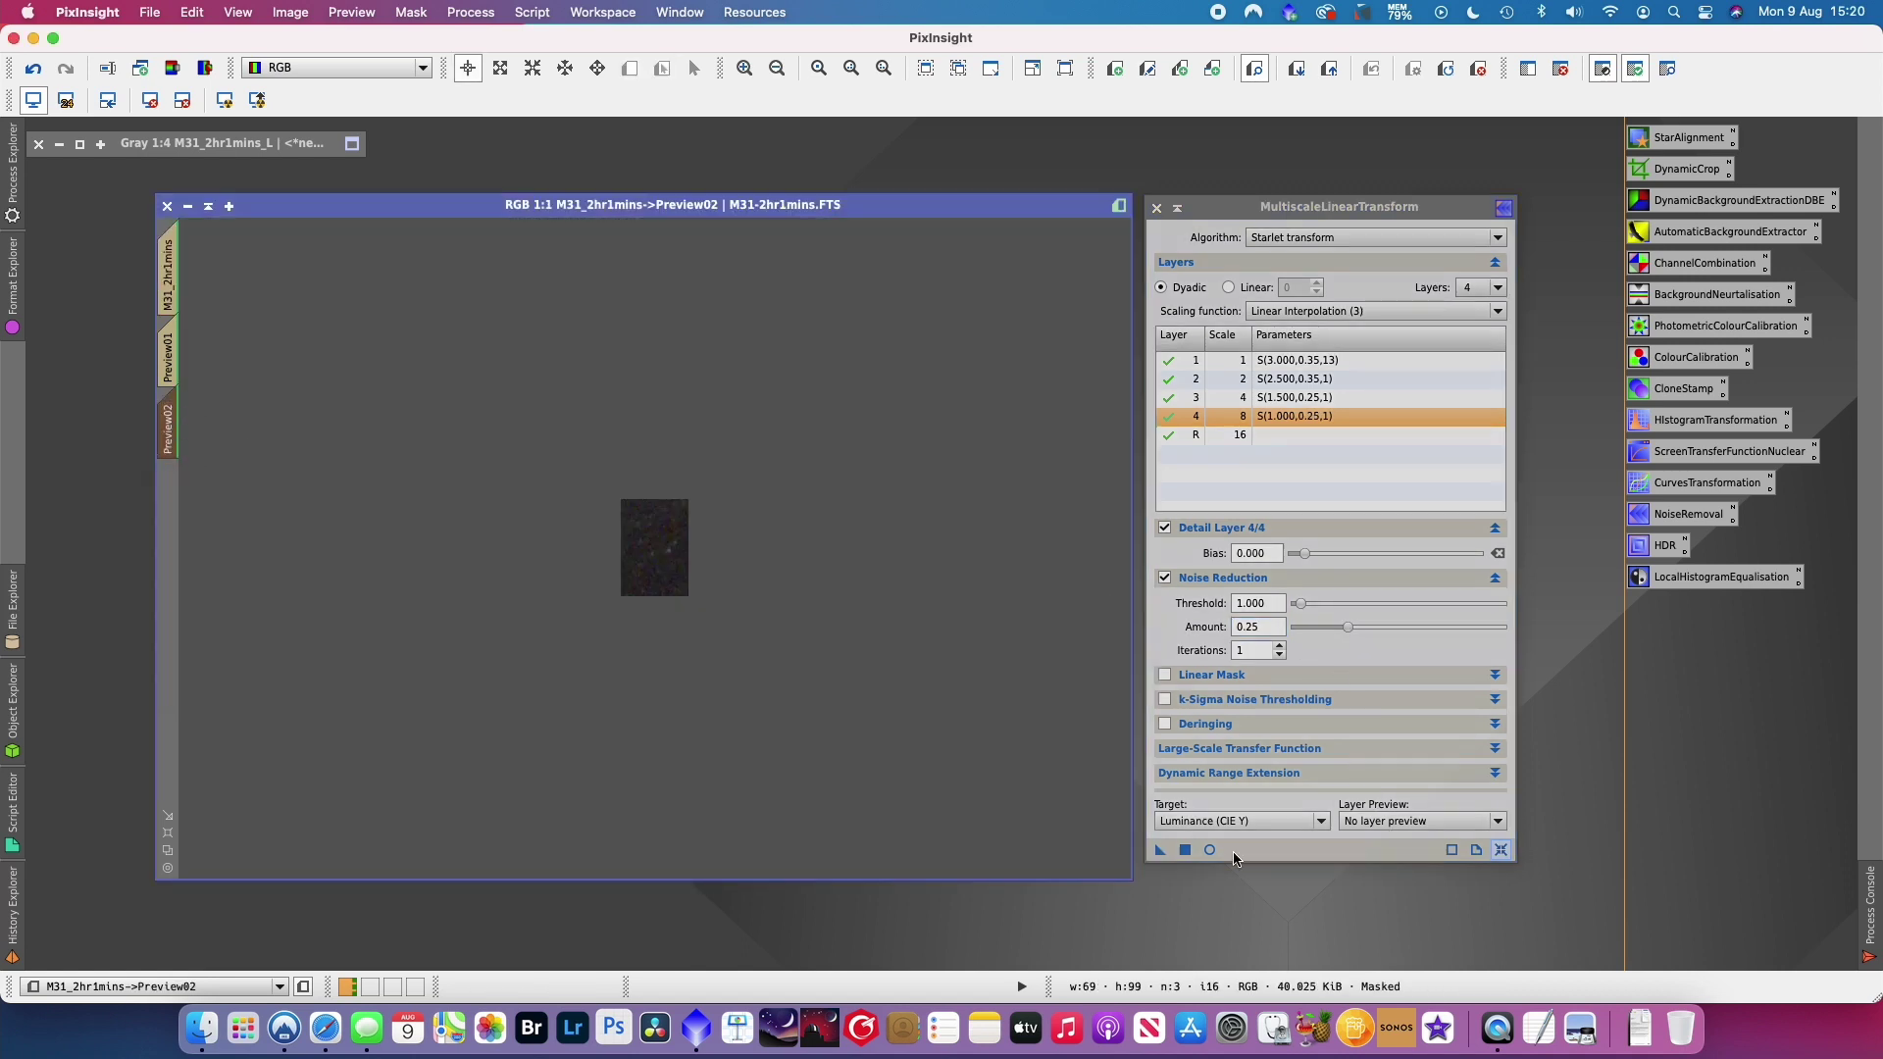
{"action": "left_click", "coordinate": [1209, 850]}
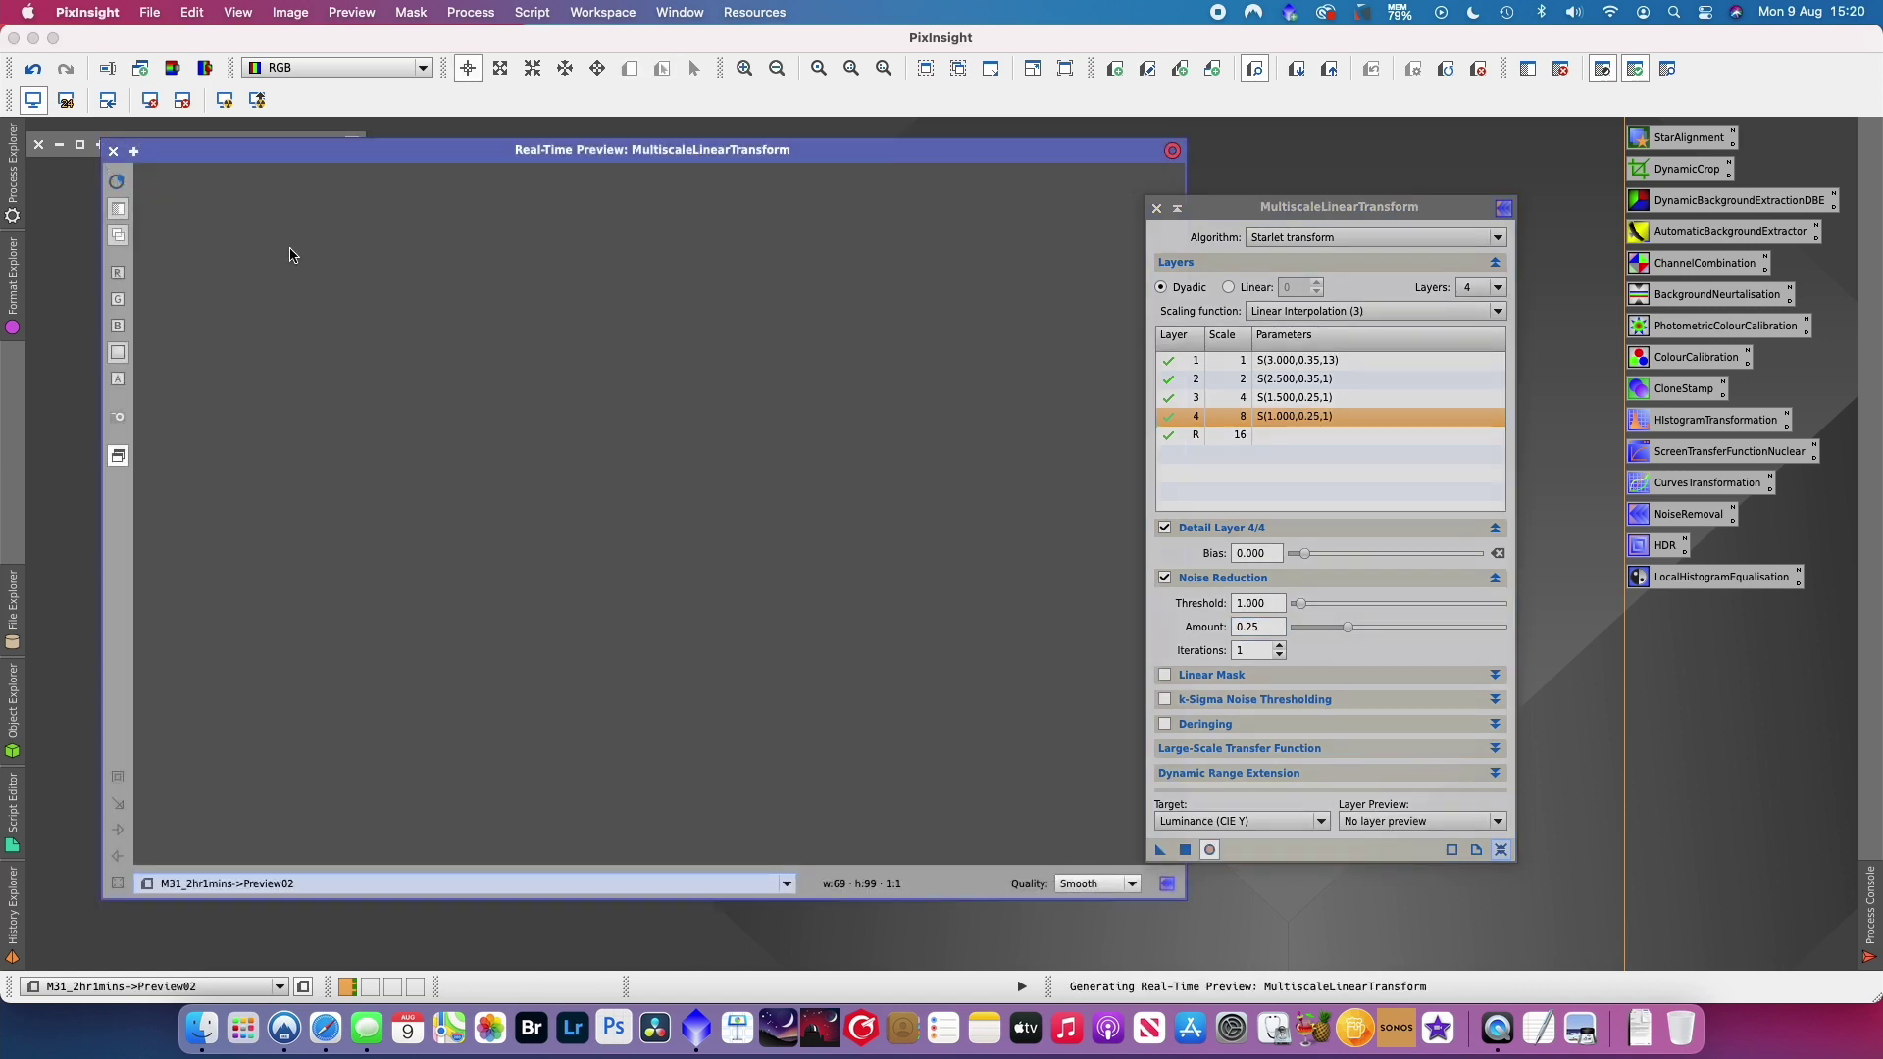
{"action": "left_click_drag", "start_coordinate": [1323, 207], "coordinate": [1397, 218]}
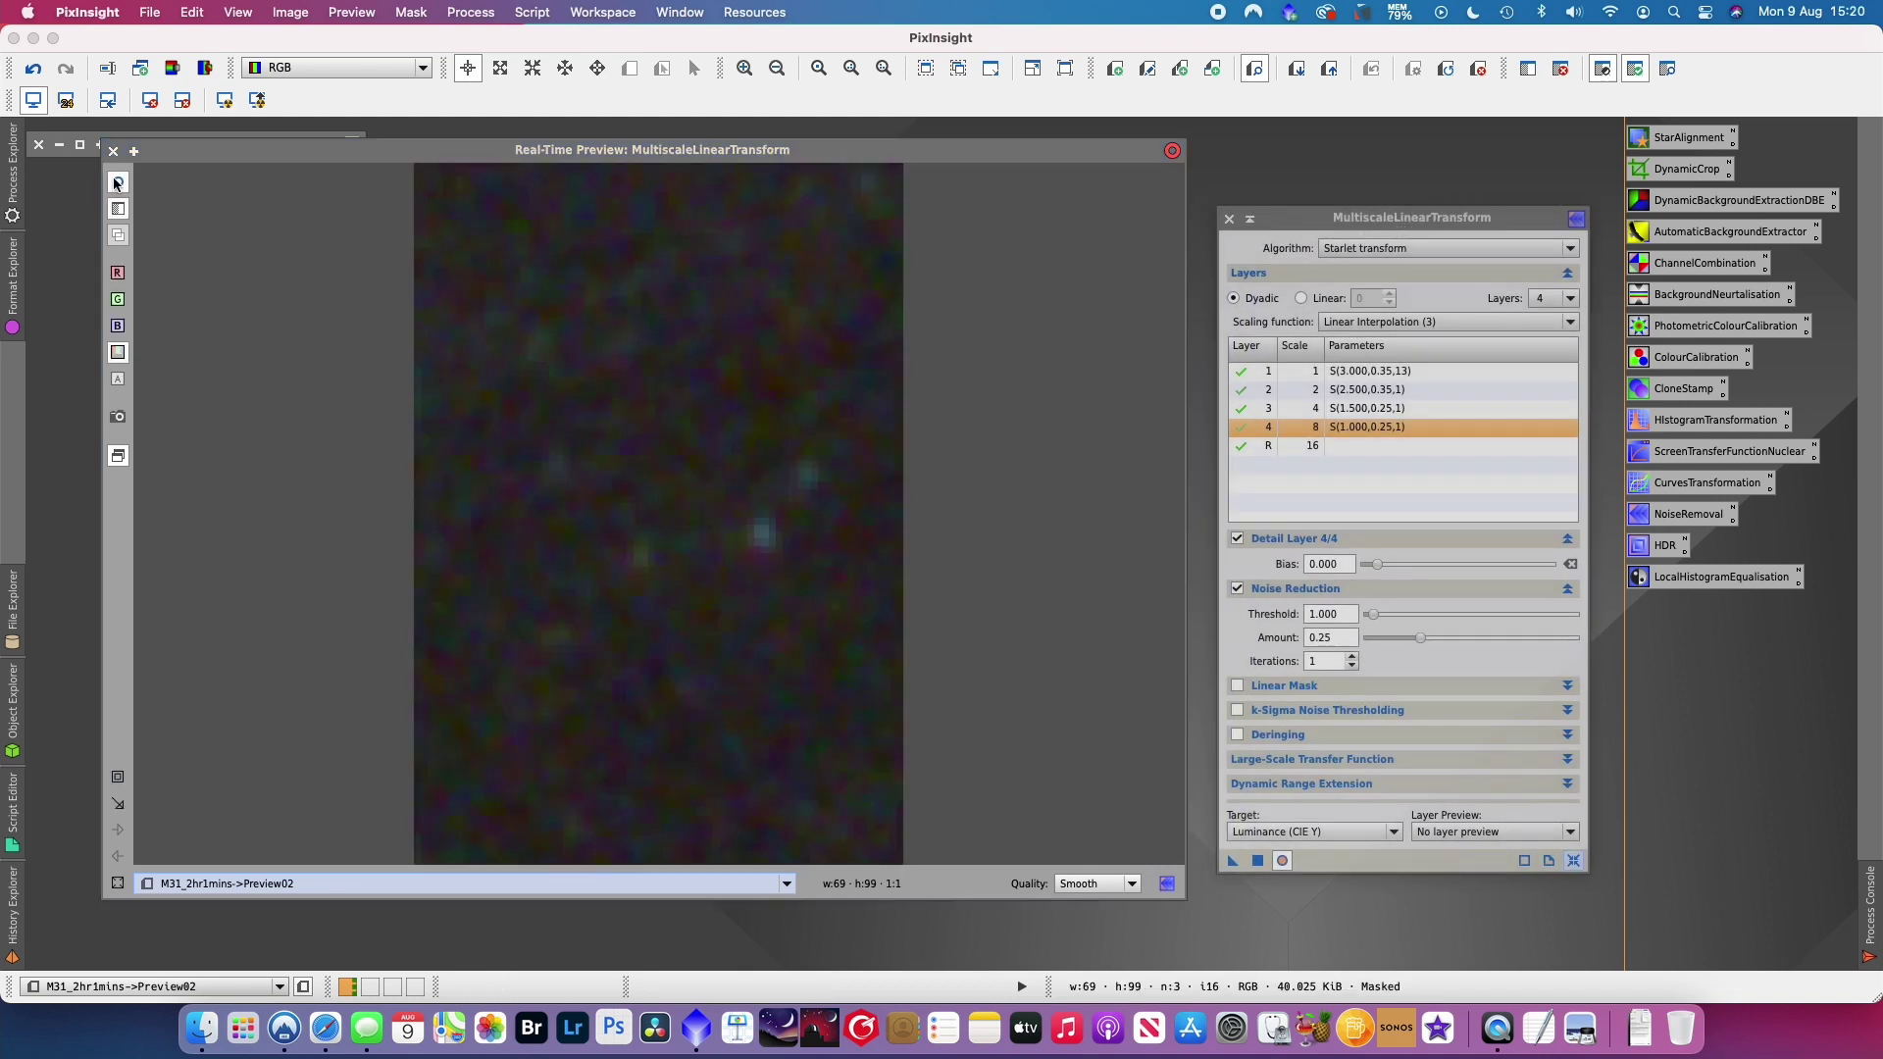
{"action": "left_click", "coordinate": [117, 182]}
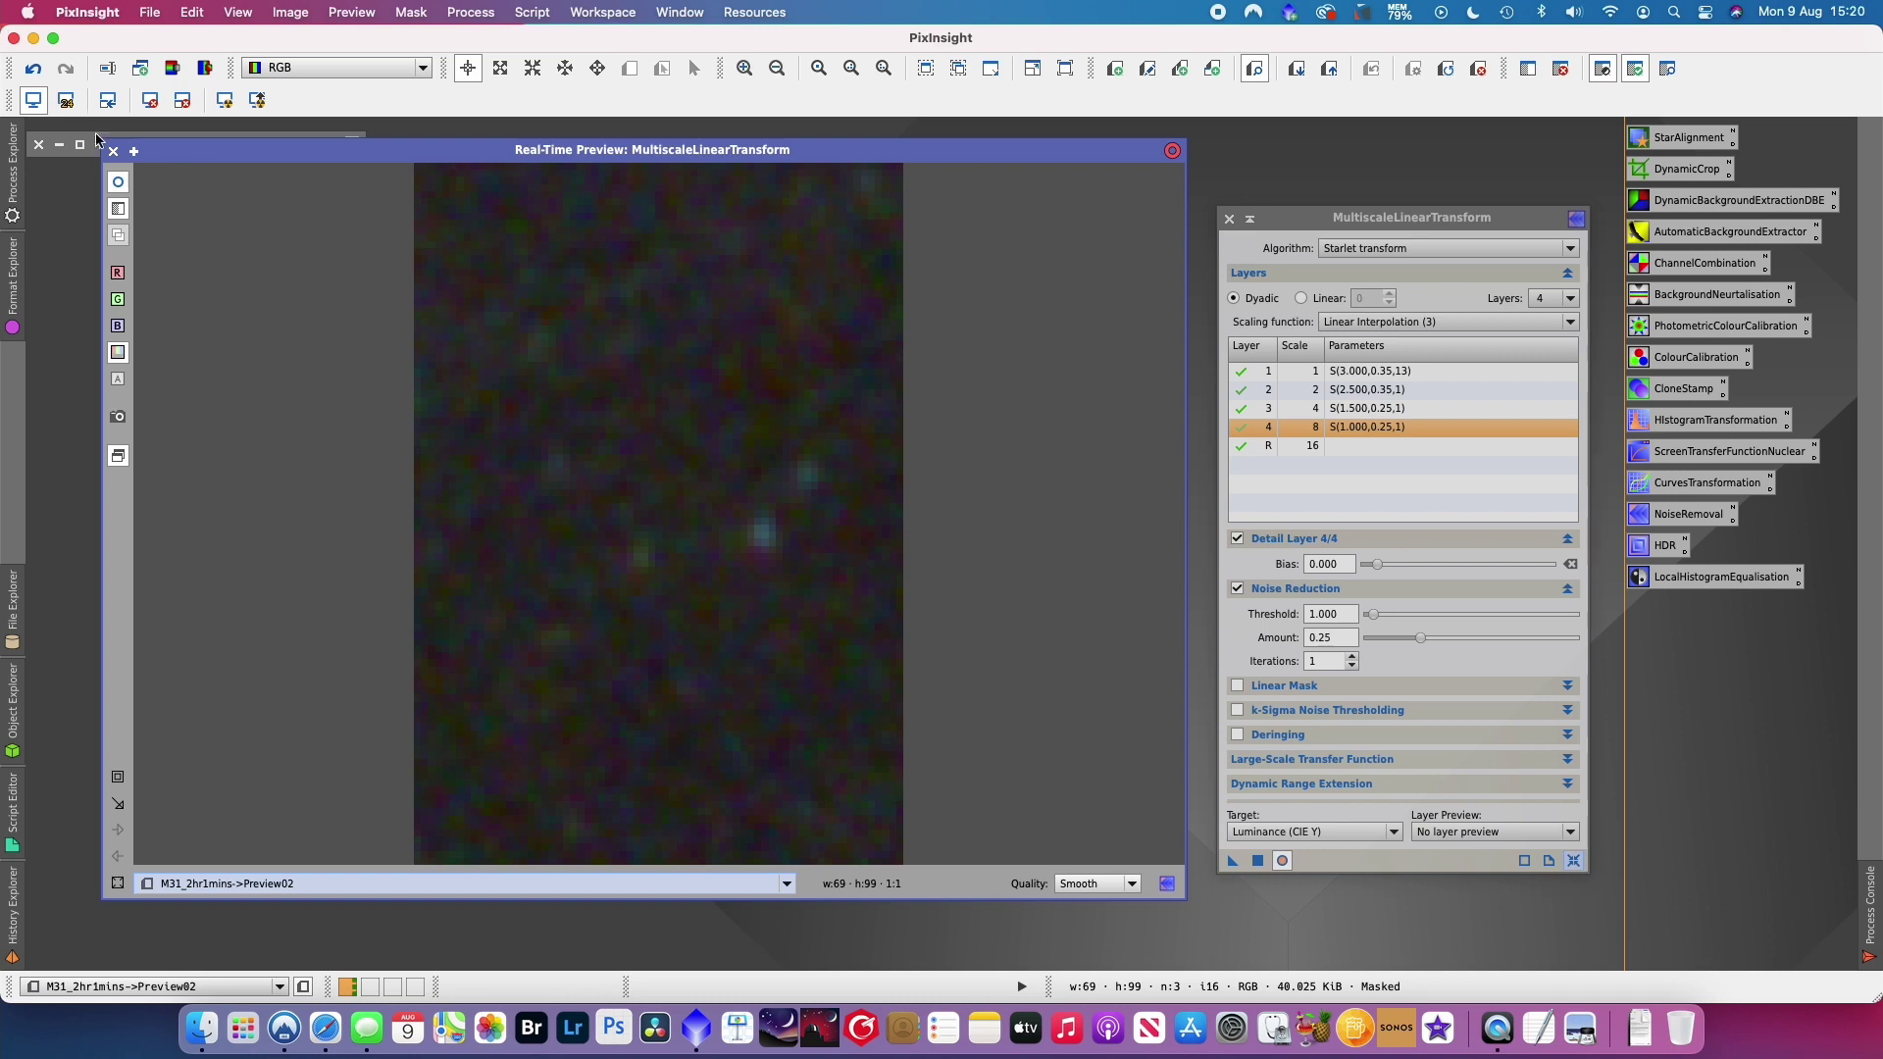
{"action": "left_click", "coordinate": [113, 154]}
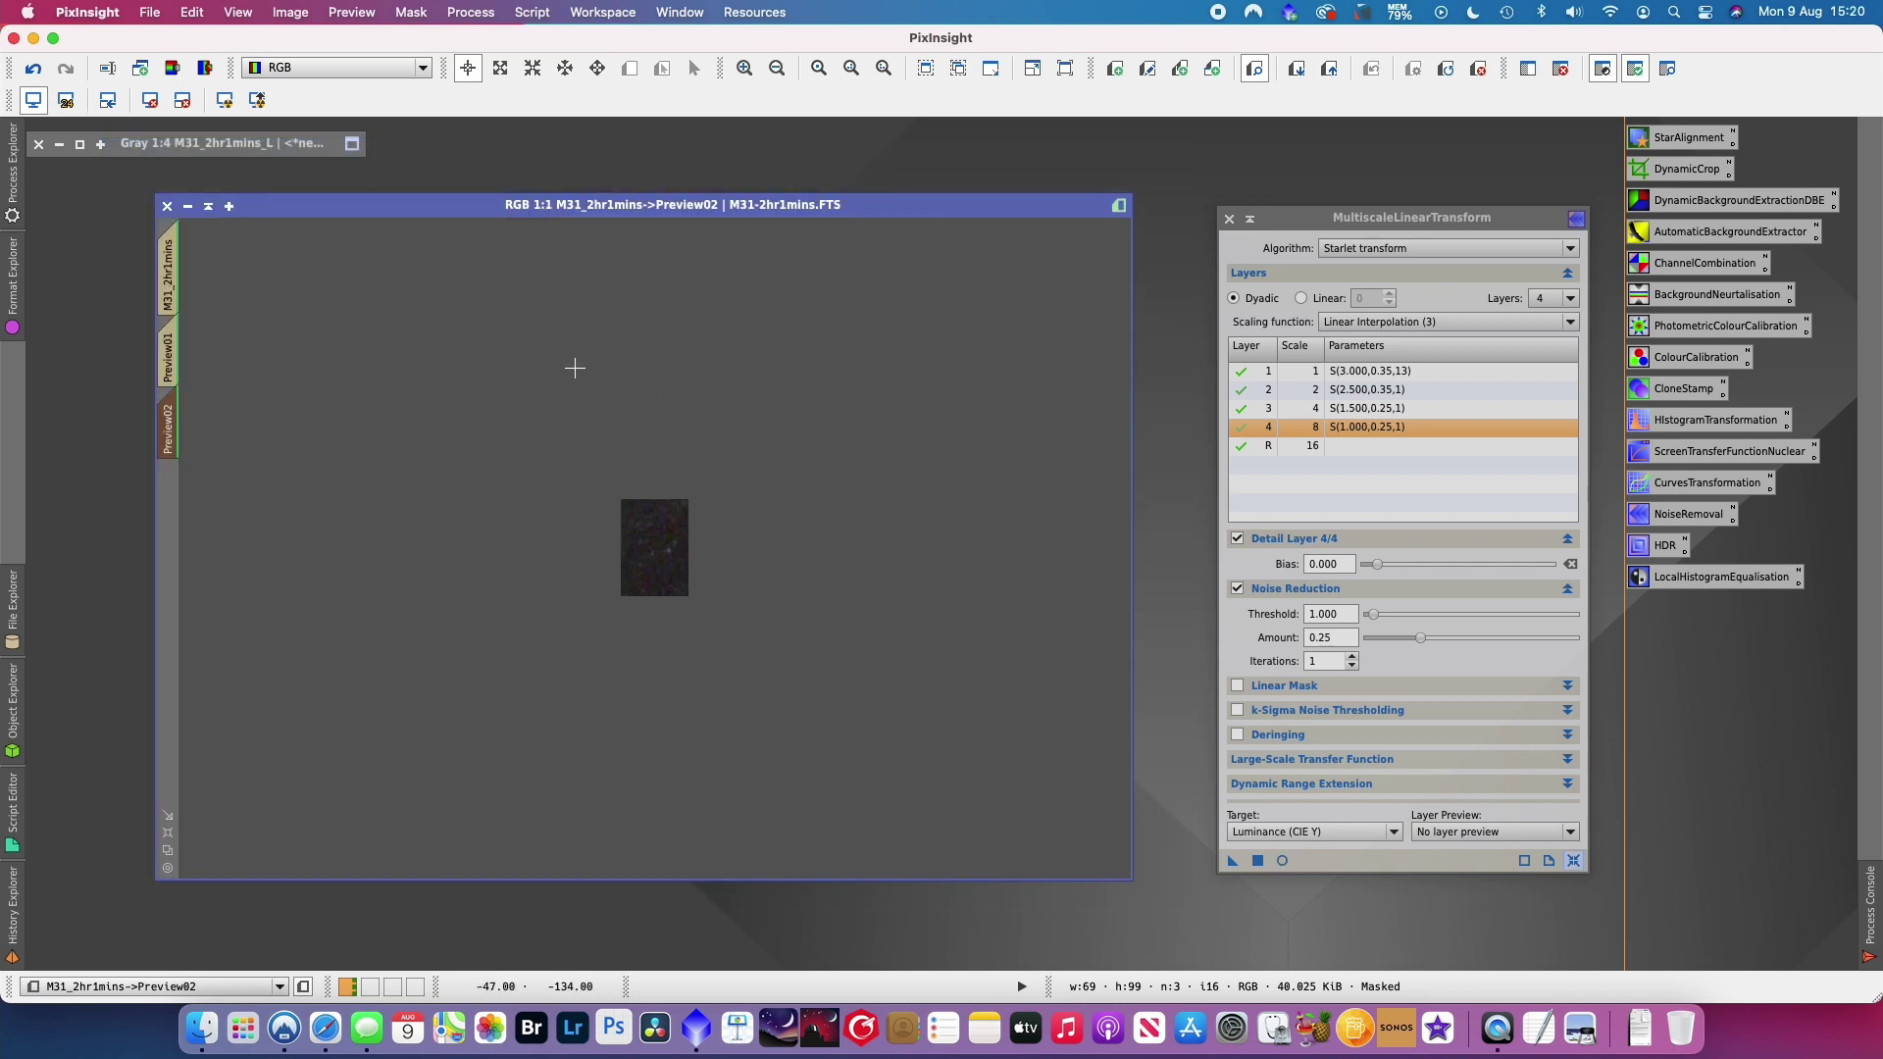
- Apply the luminance noise reduction to the full M31_2hr1mins image and reset MultiscaleLinearTransform to its defaults
{"action": "left_click", "coordinate": [168, 277]}
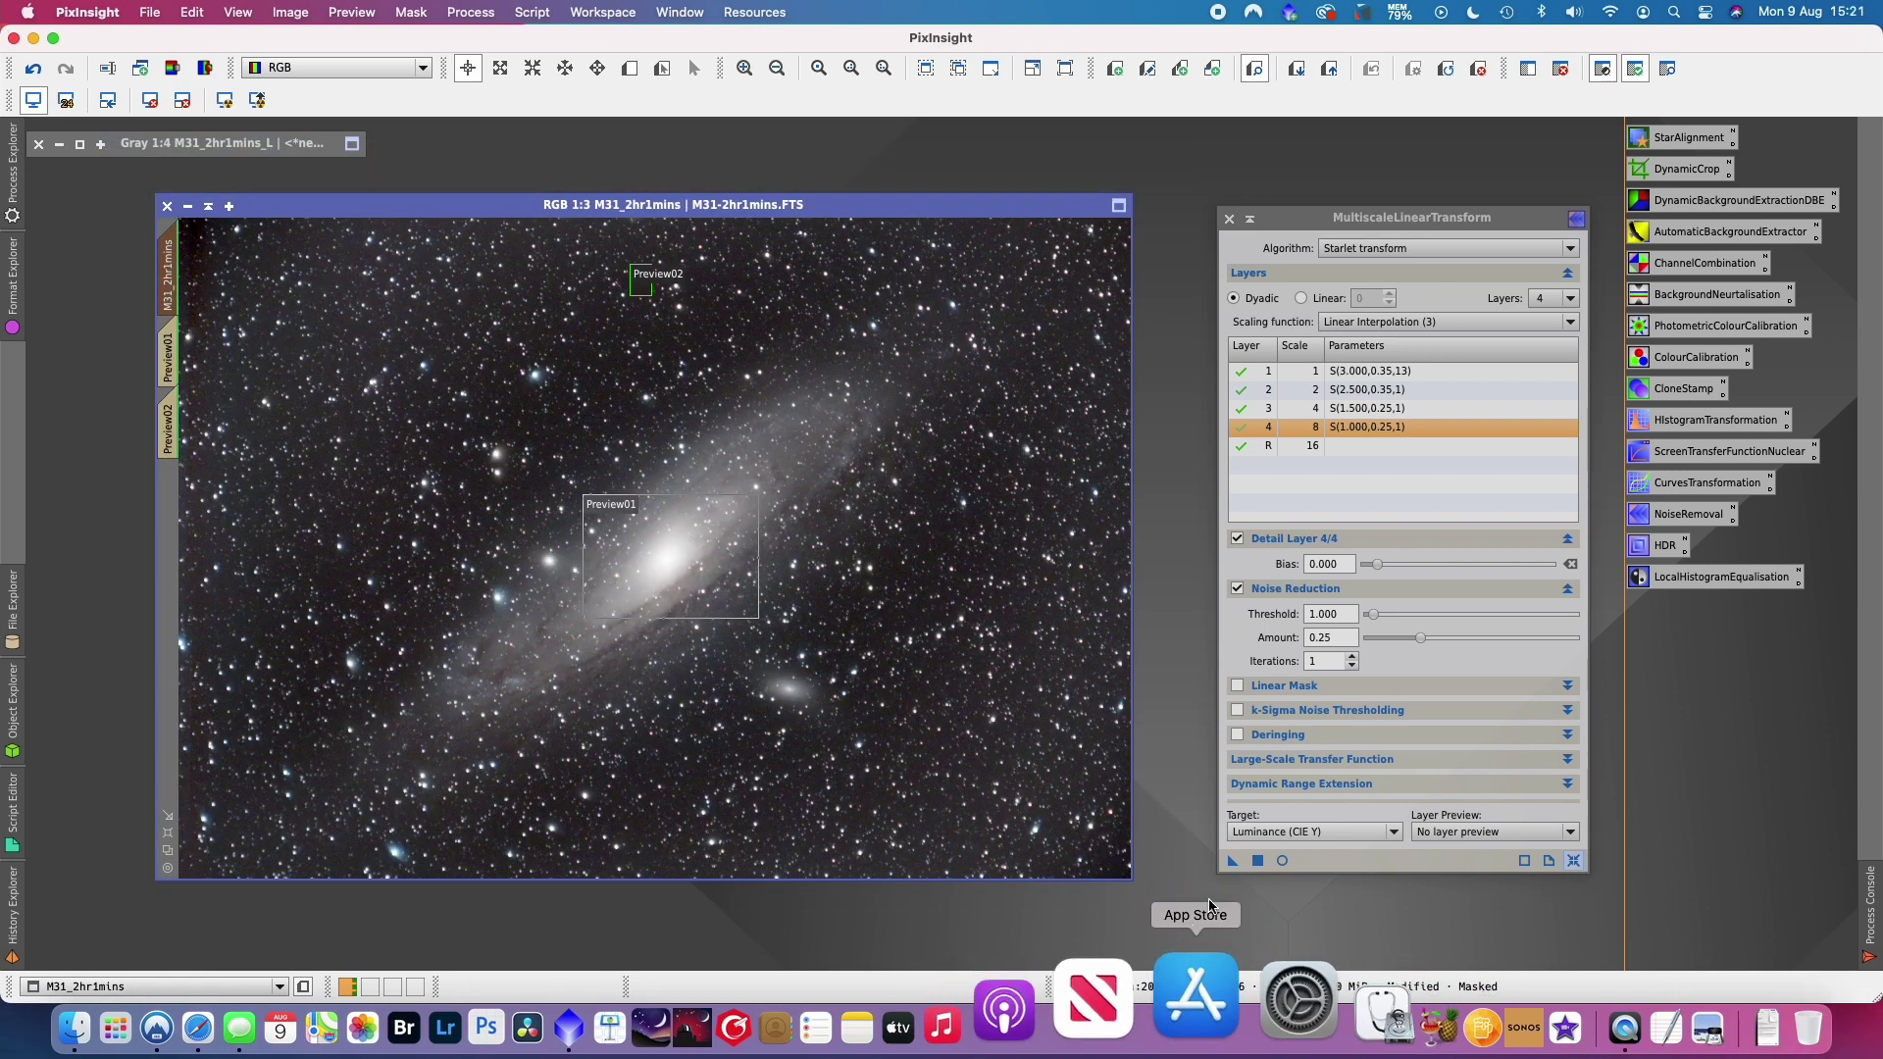
{"action": "left_click", "coordinate": [1233, 861]}
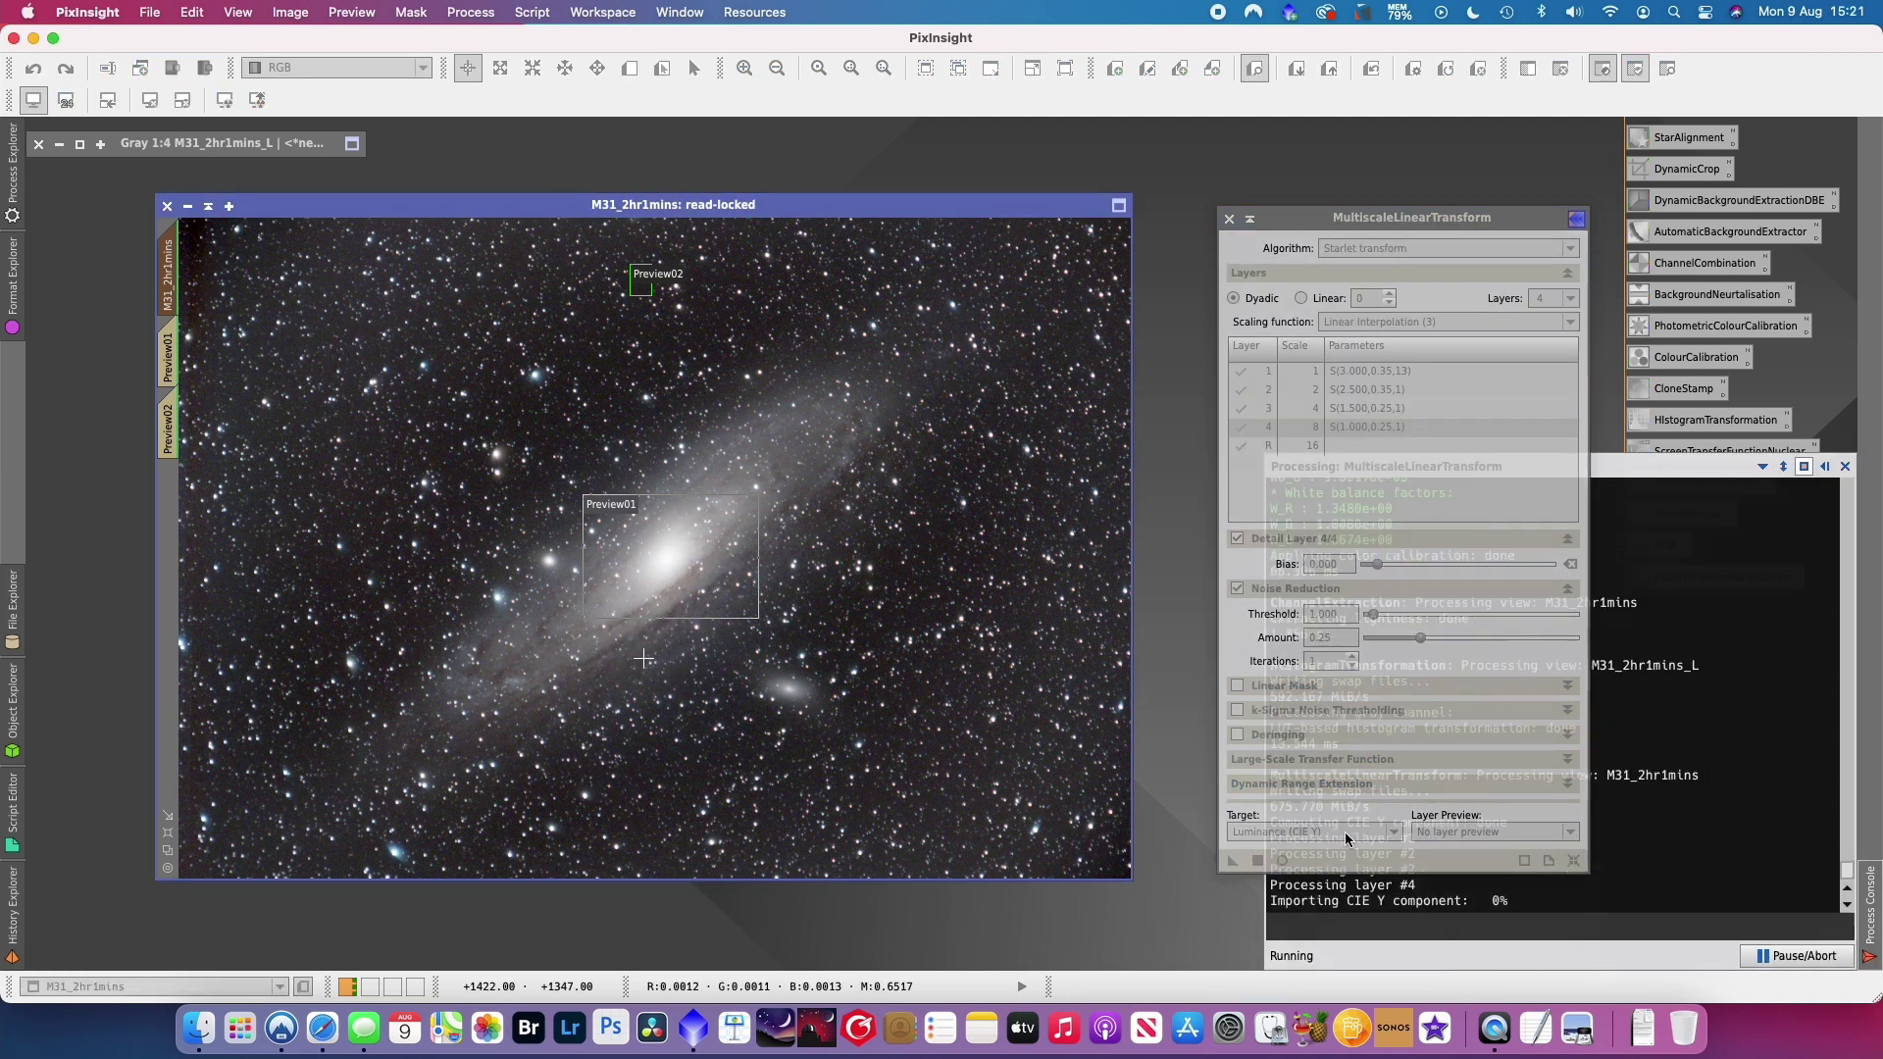
{"action": "left_click", "coordinate": [1572, 861]}
- Set the MultiscaleLinearTransform target to Chrominance (restore CIE Y) and start a real-time preview of Preview02
{"action": "left_click", "coordinate": [1287, 834]}
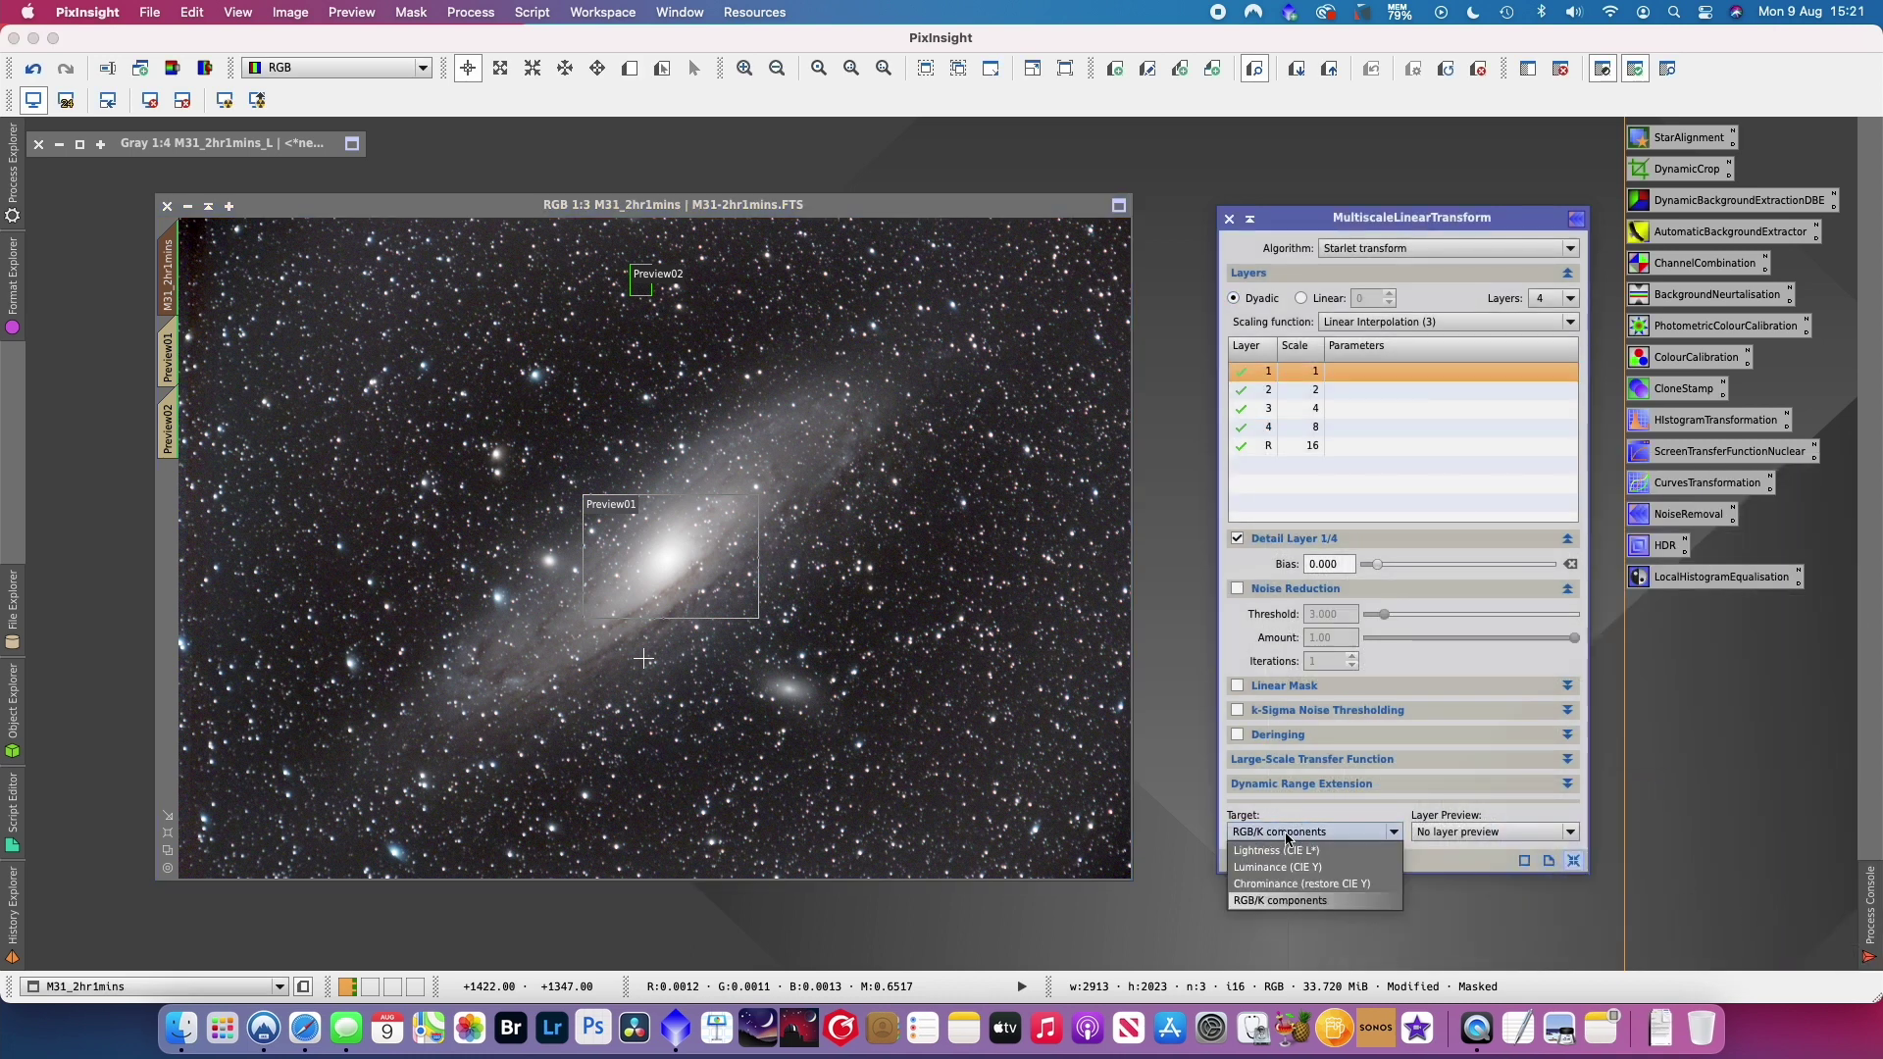
{"action": "left_click", "coordinate": [1283, 884]}
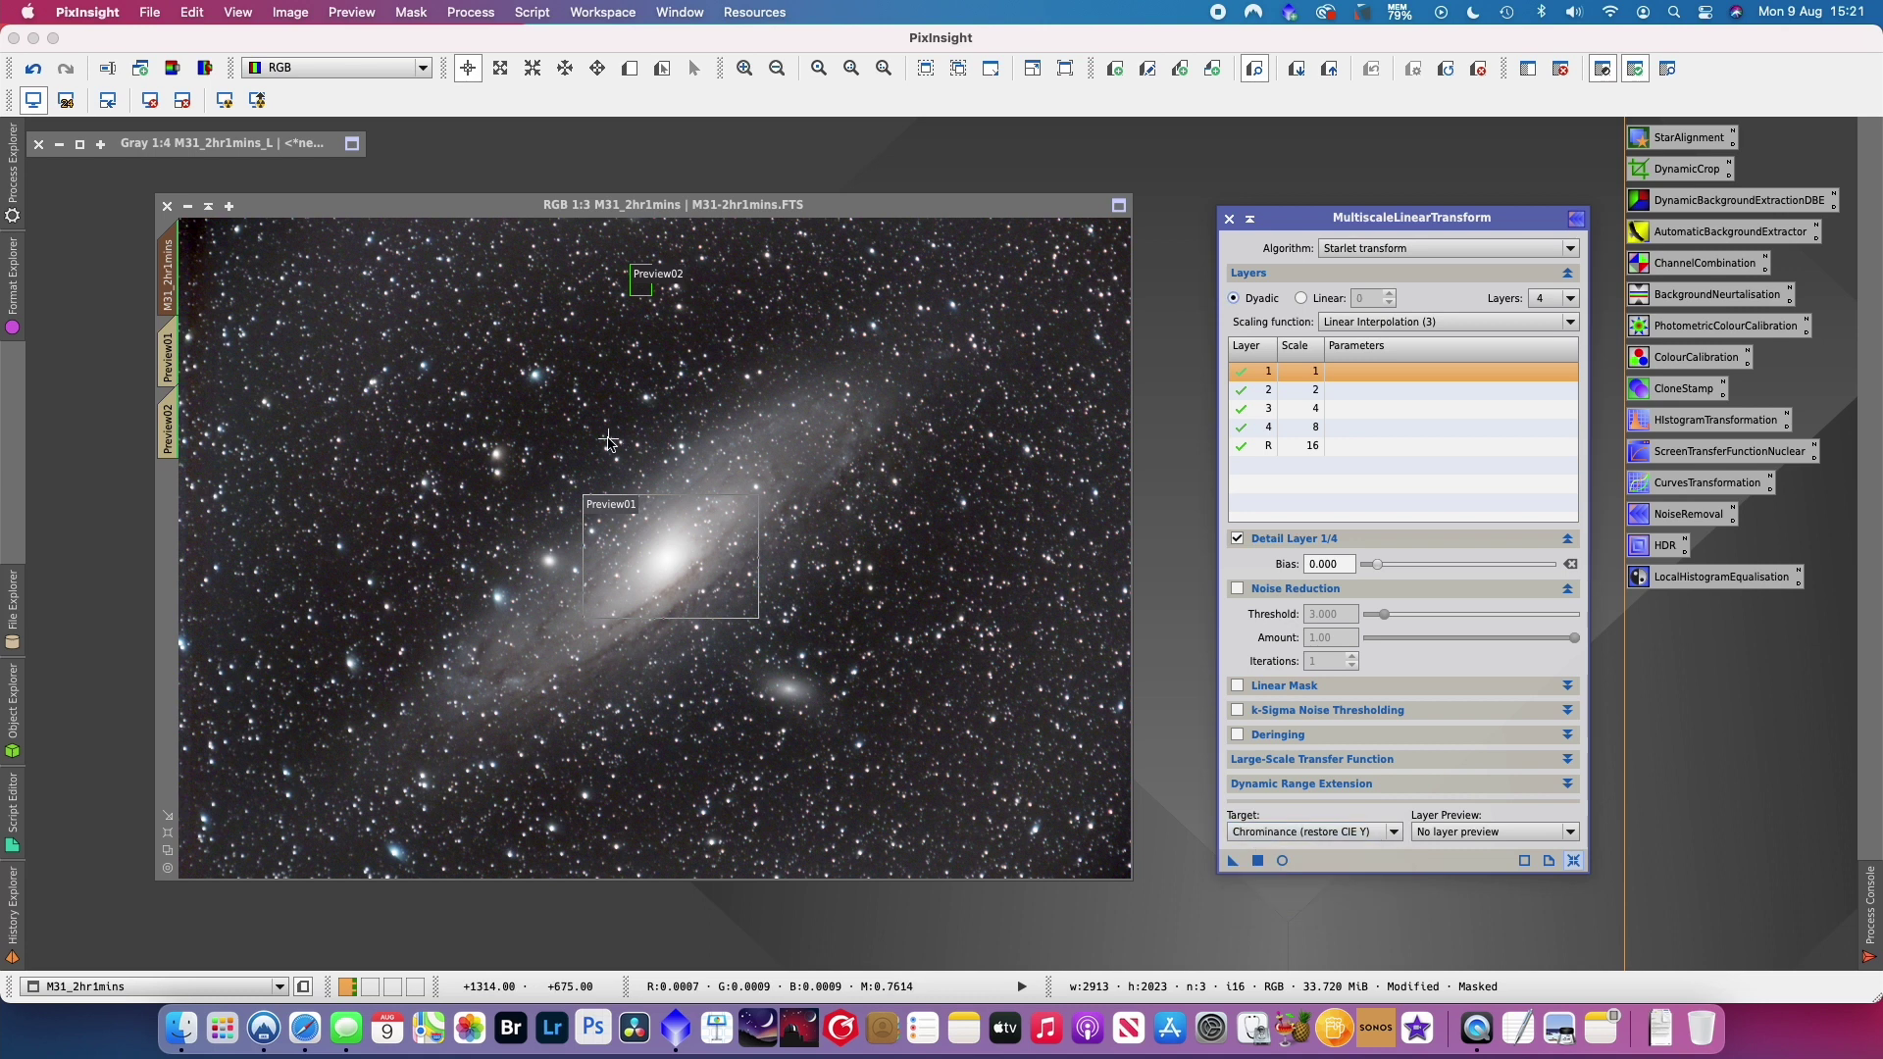
{"action": "left_click", "coordinate": [168, 428]}
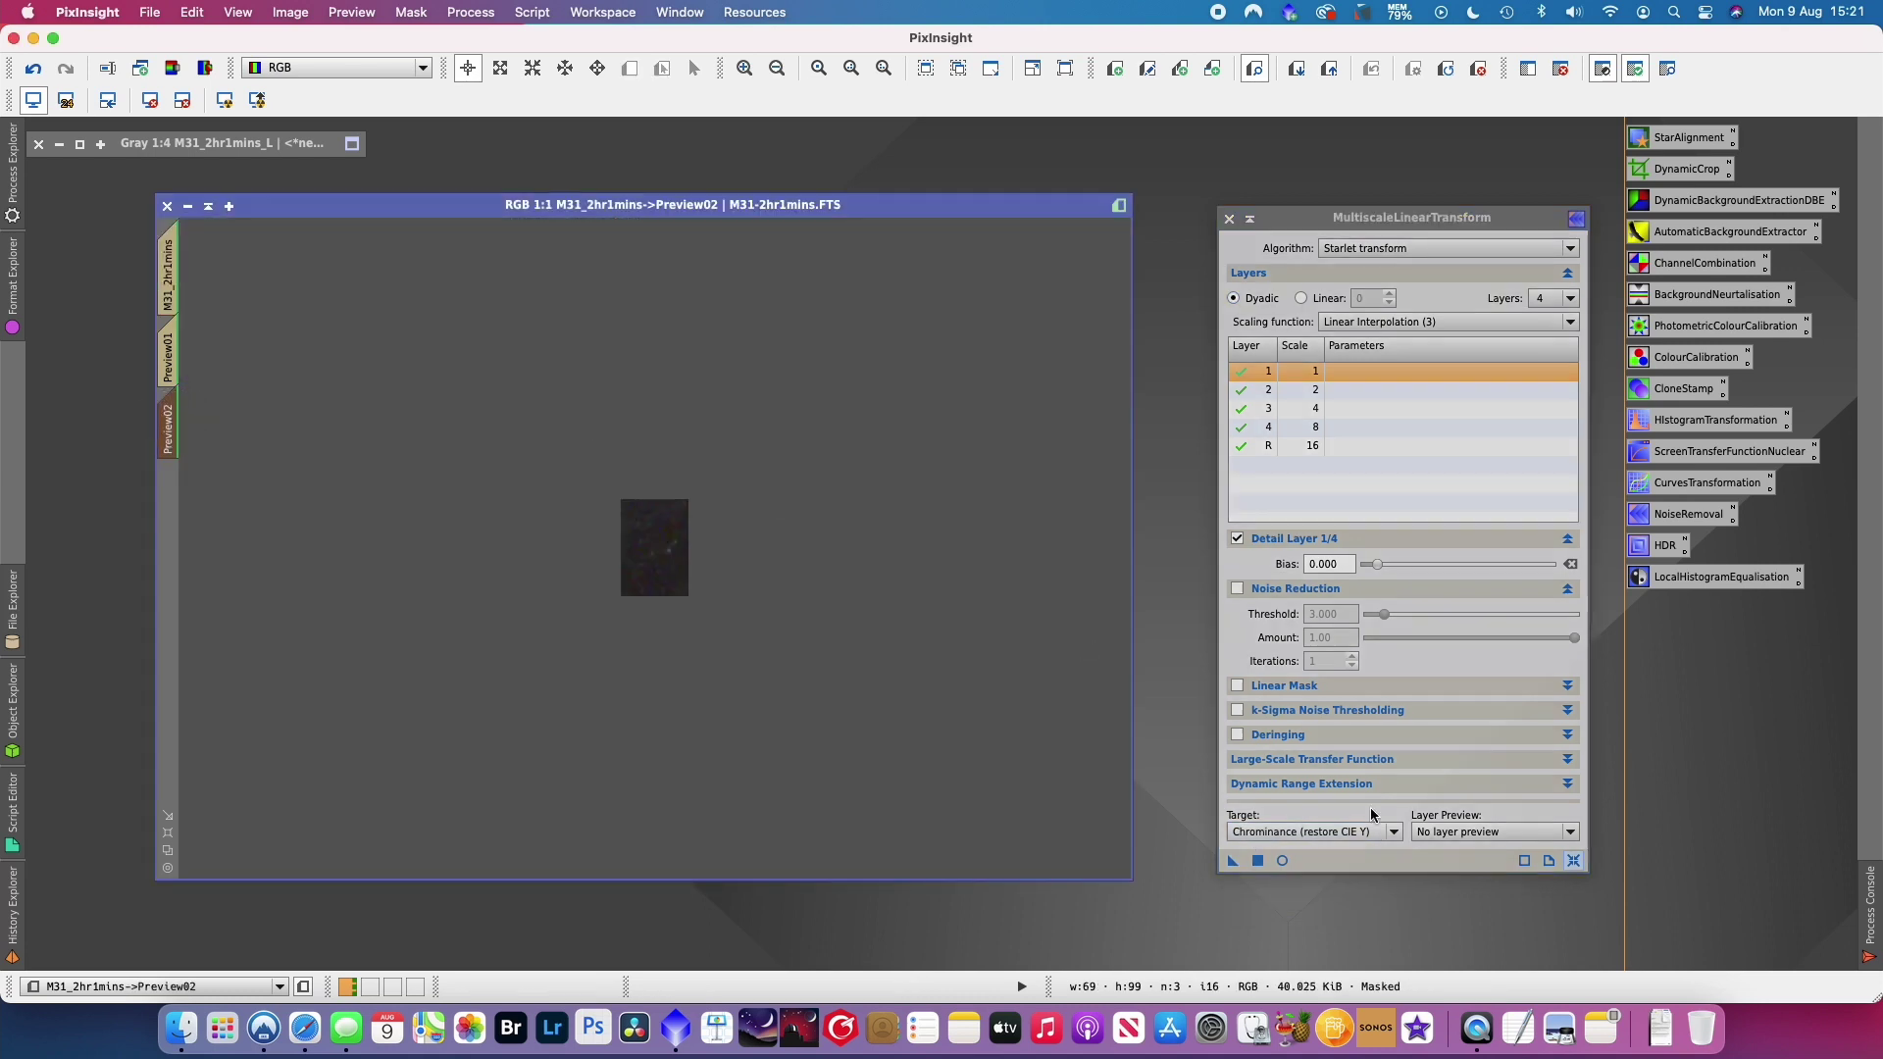
{"action": "left_click", "coordinate": [1281, 861]}
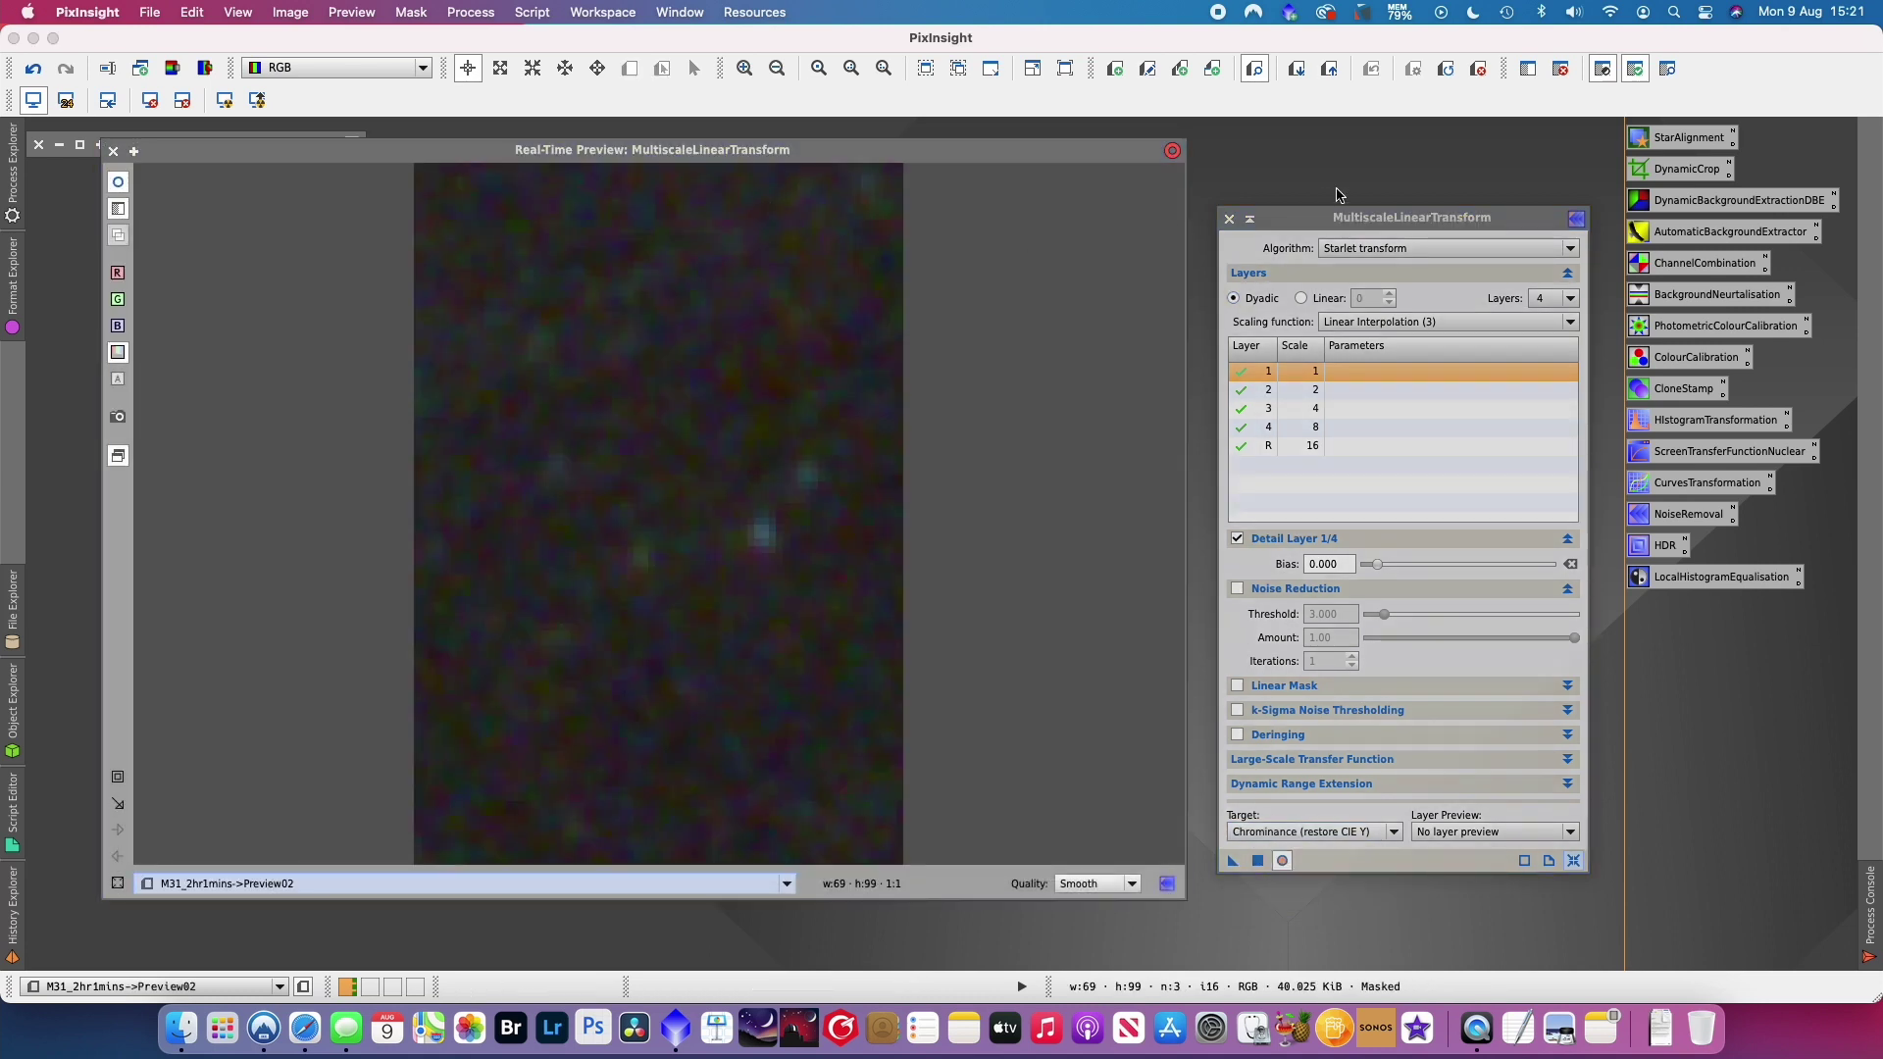
{"action": "left_click", "coordinate": [1344, 218]}
- Set MultiscaleLinearTransform to 7 layers and enable noise reduction on layers 1 and 2 with a threshold of 3 and an amount of 1
{"action": "left_click", "coordinate": [1568, 299]}
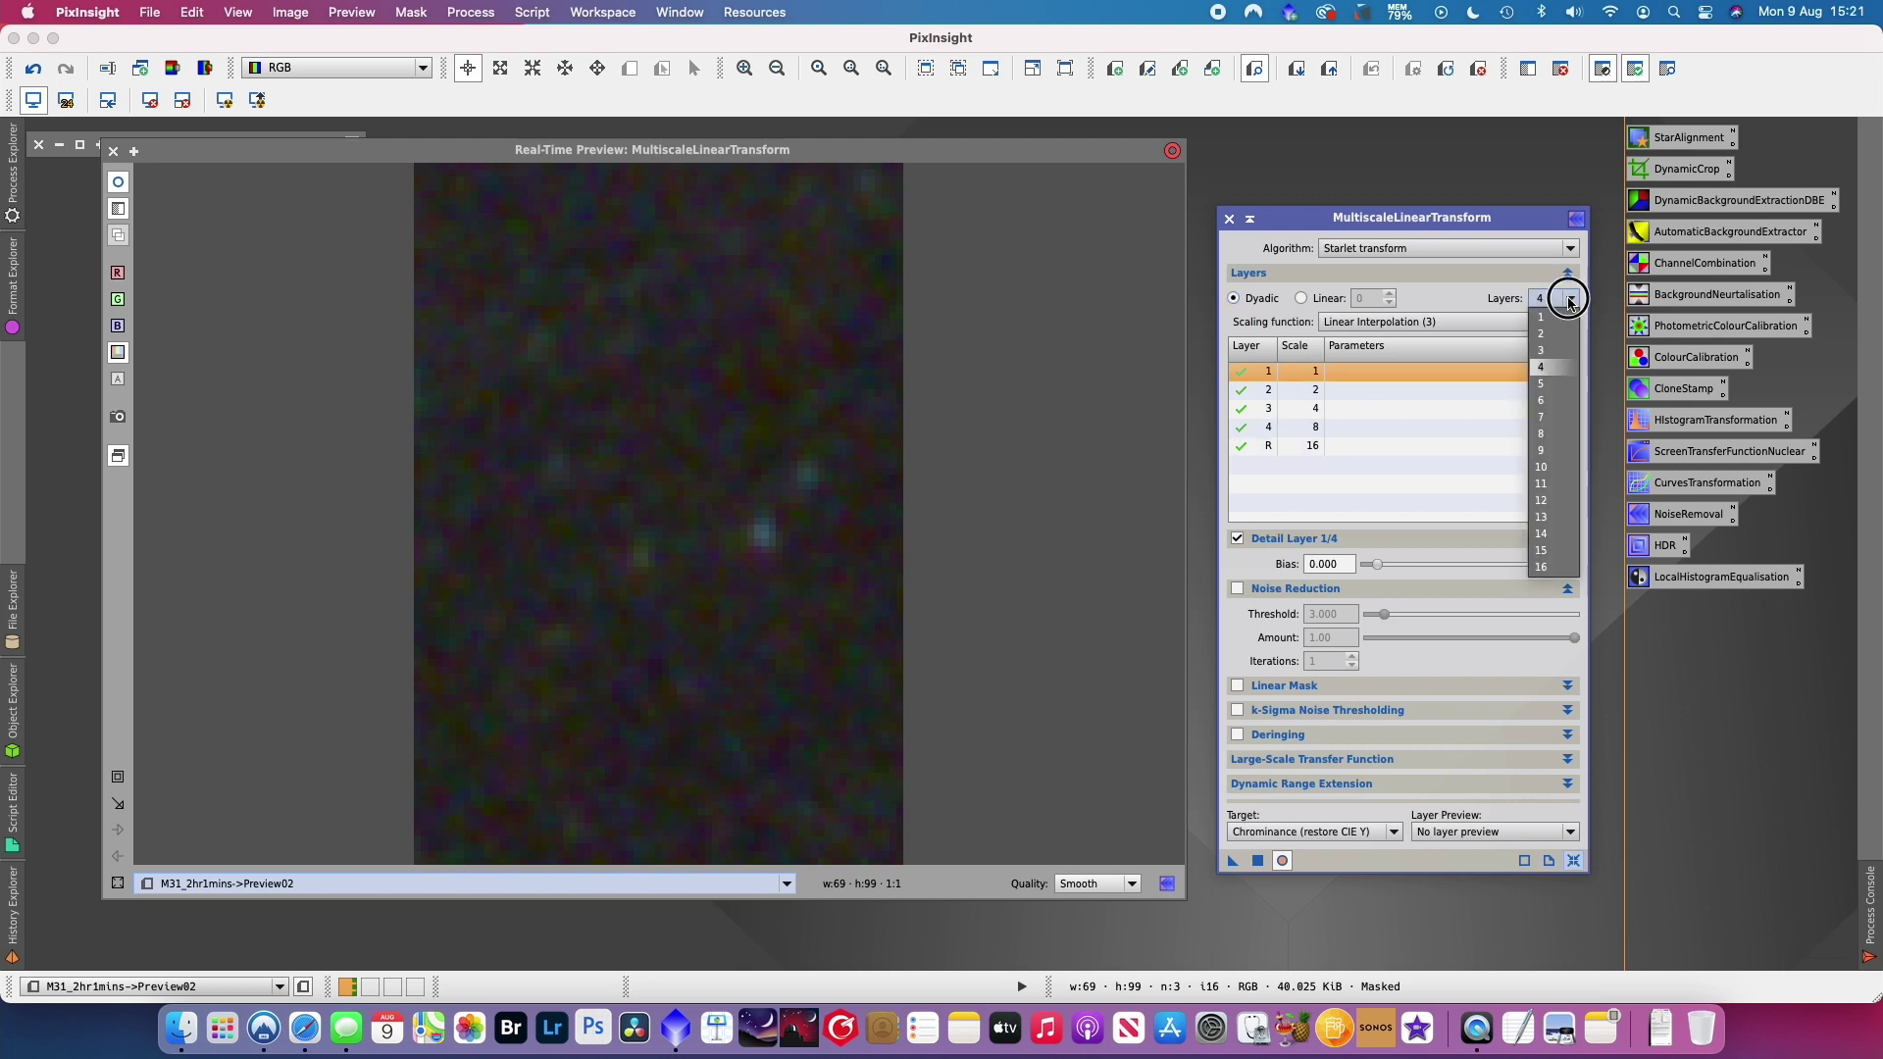
{"action": "left_click", "coordinate": [1550, 416]}
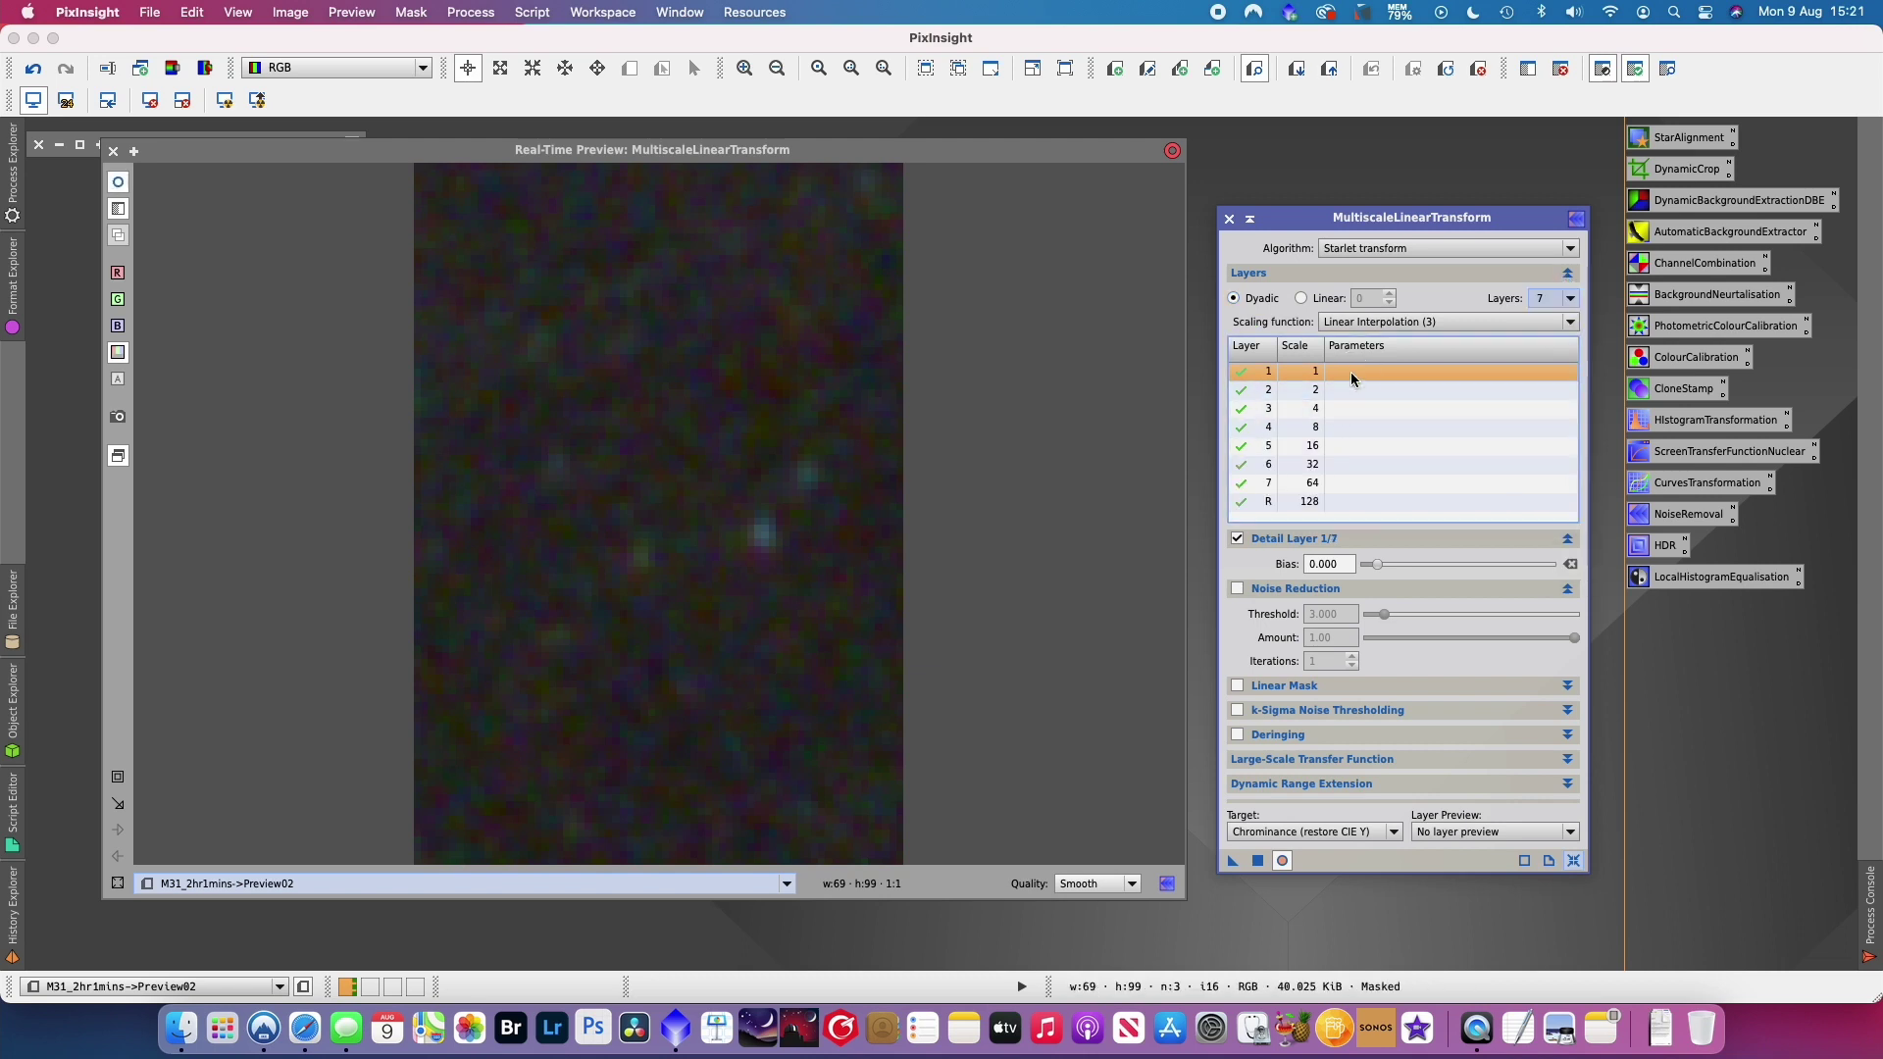
{"action": "left_click", "coordinate": [1237, 590]}
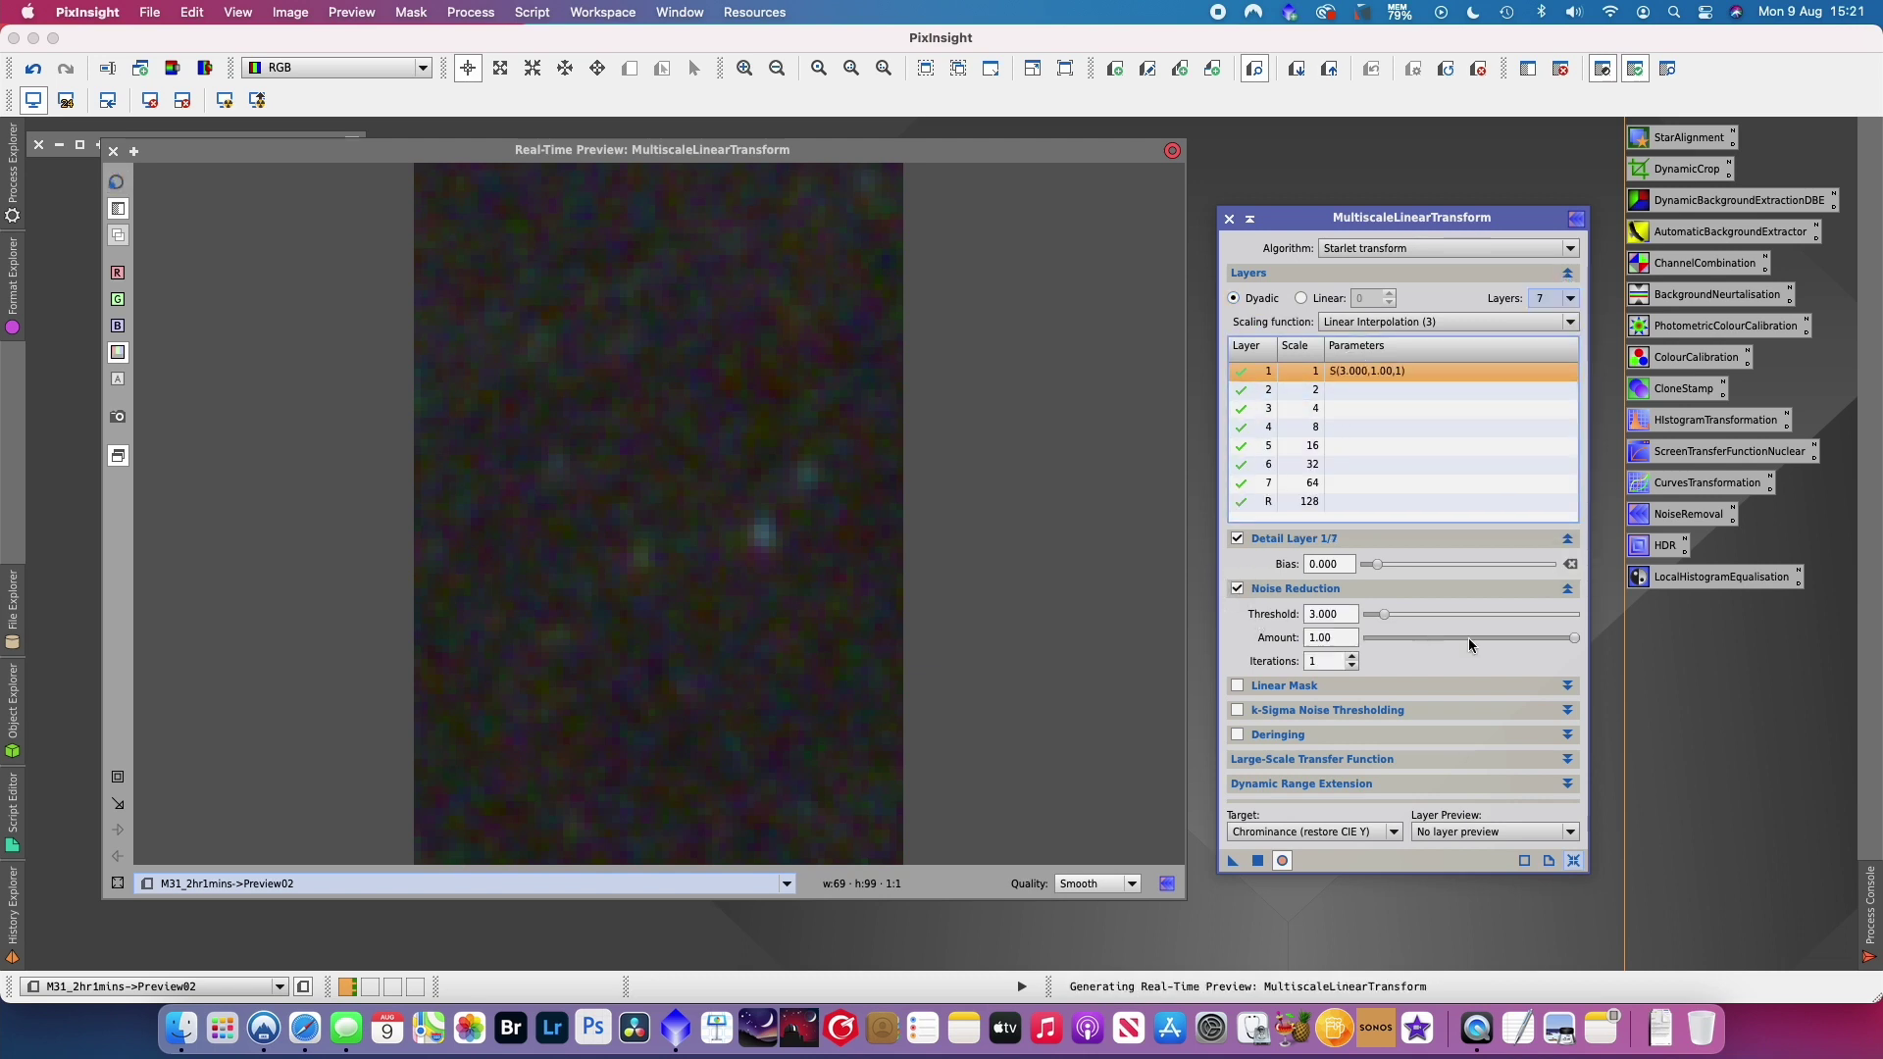
{"action": "left_click", "coordinate": [1365, 389]}
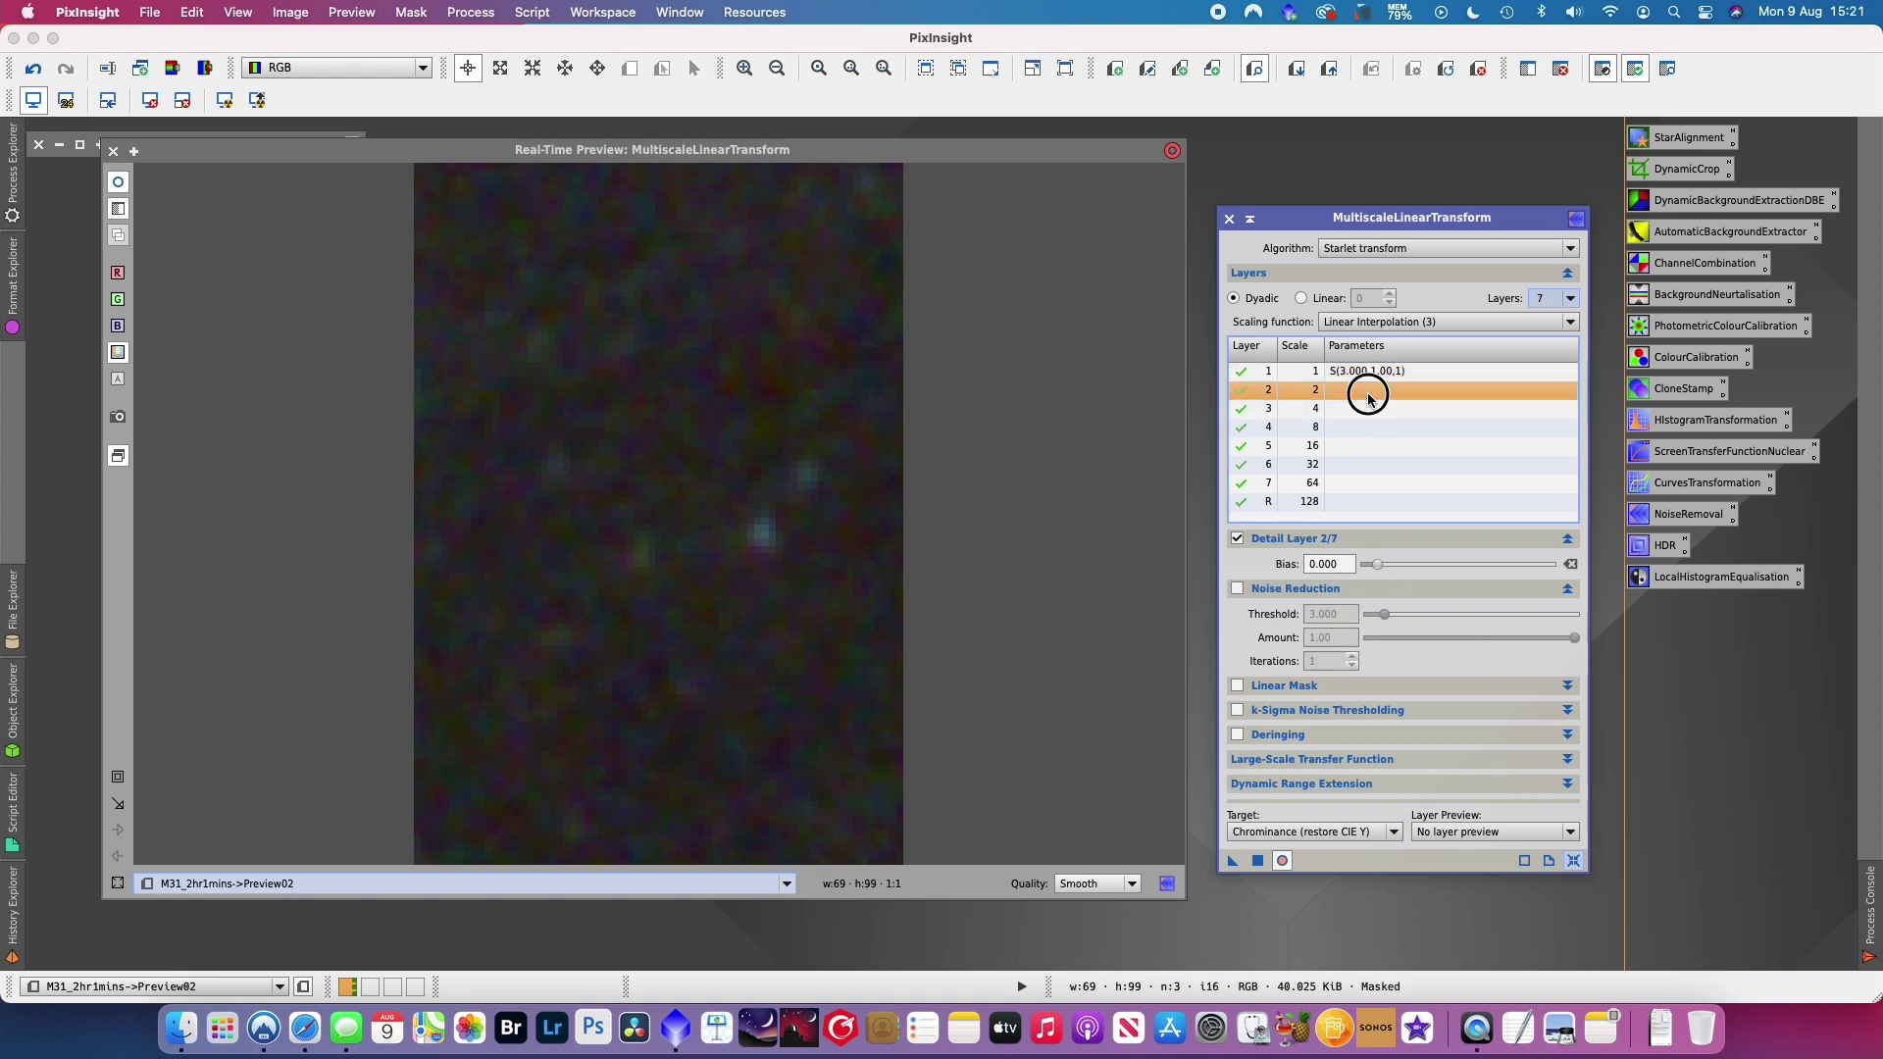
{"action": "left_click", "coordinate": [1237, 589]}
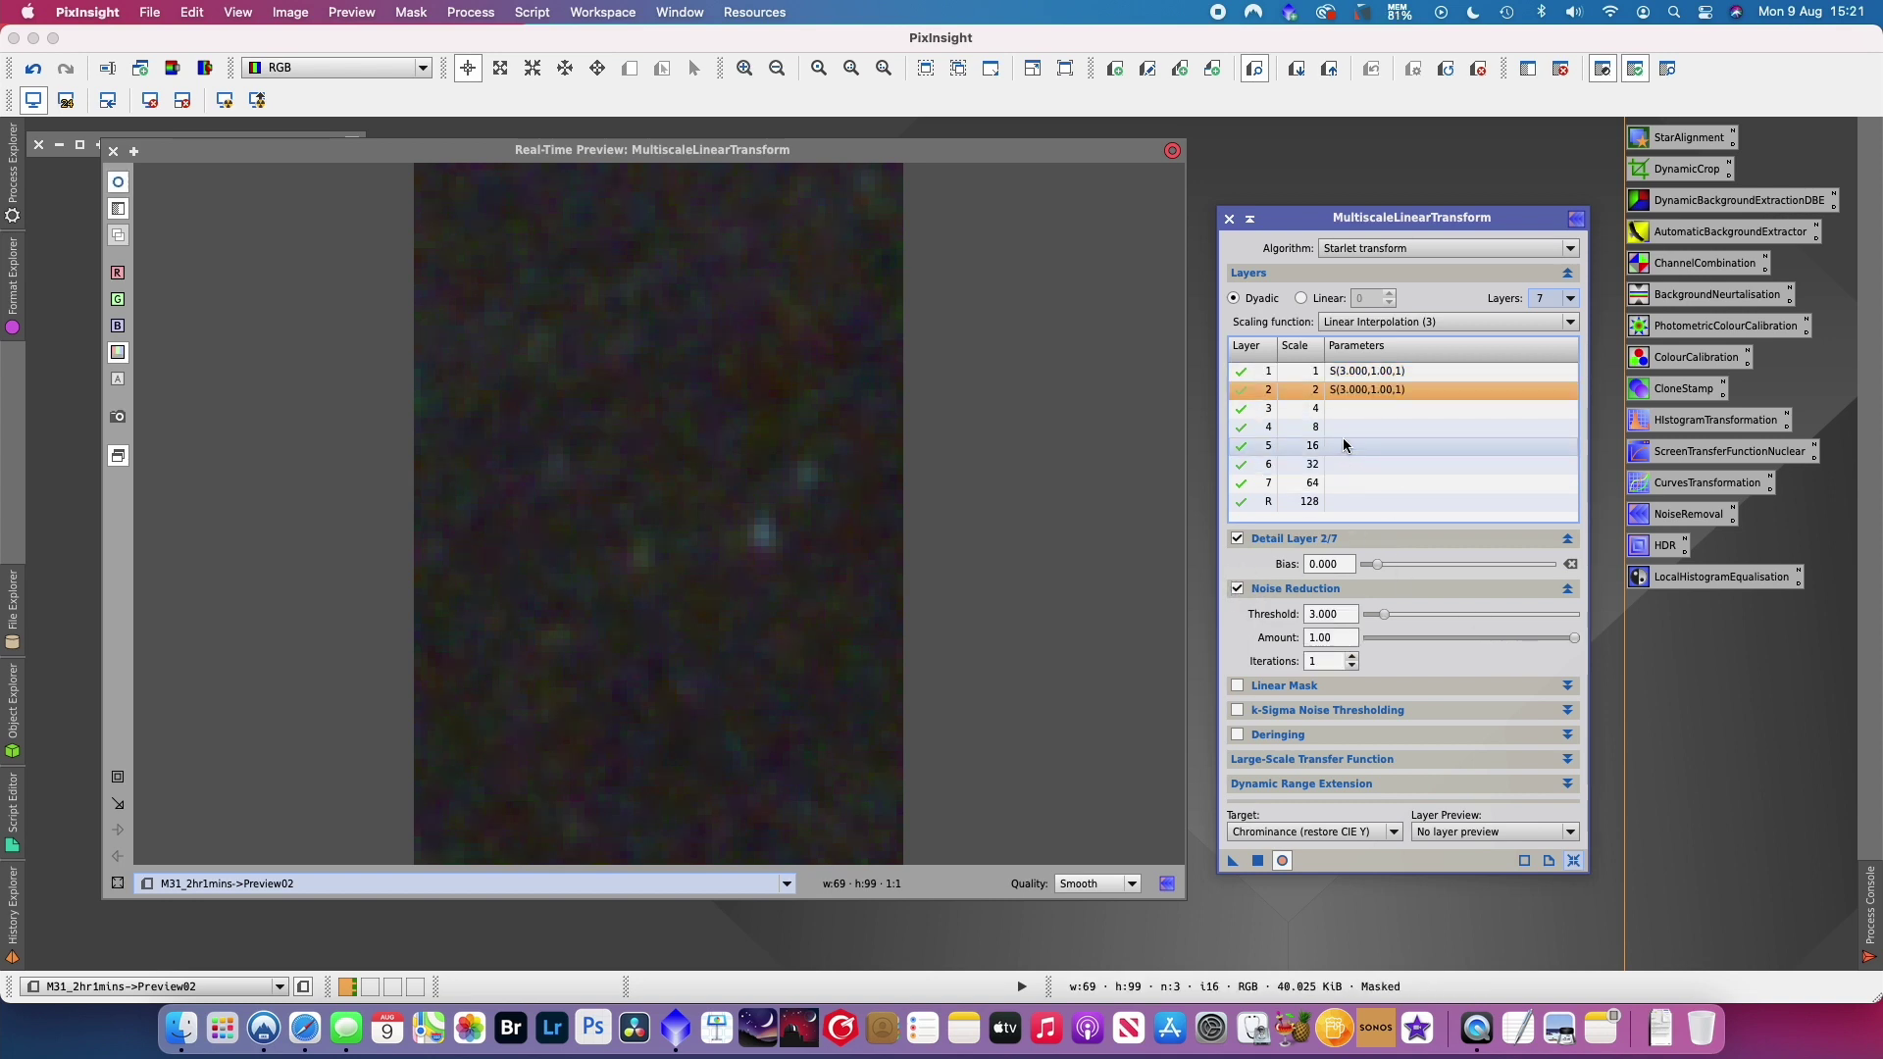
- Enable noise reduction on layer 3 with a threshold of 2.5 and an amount of 0.80
{"action": "left_click", "coordinate": [1359, 410]}
{"action": "left_click", "coordinate": [1236, 590]}
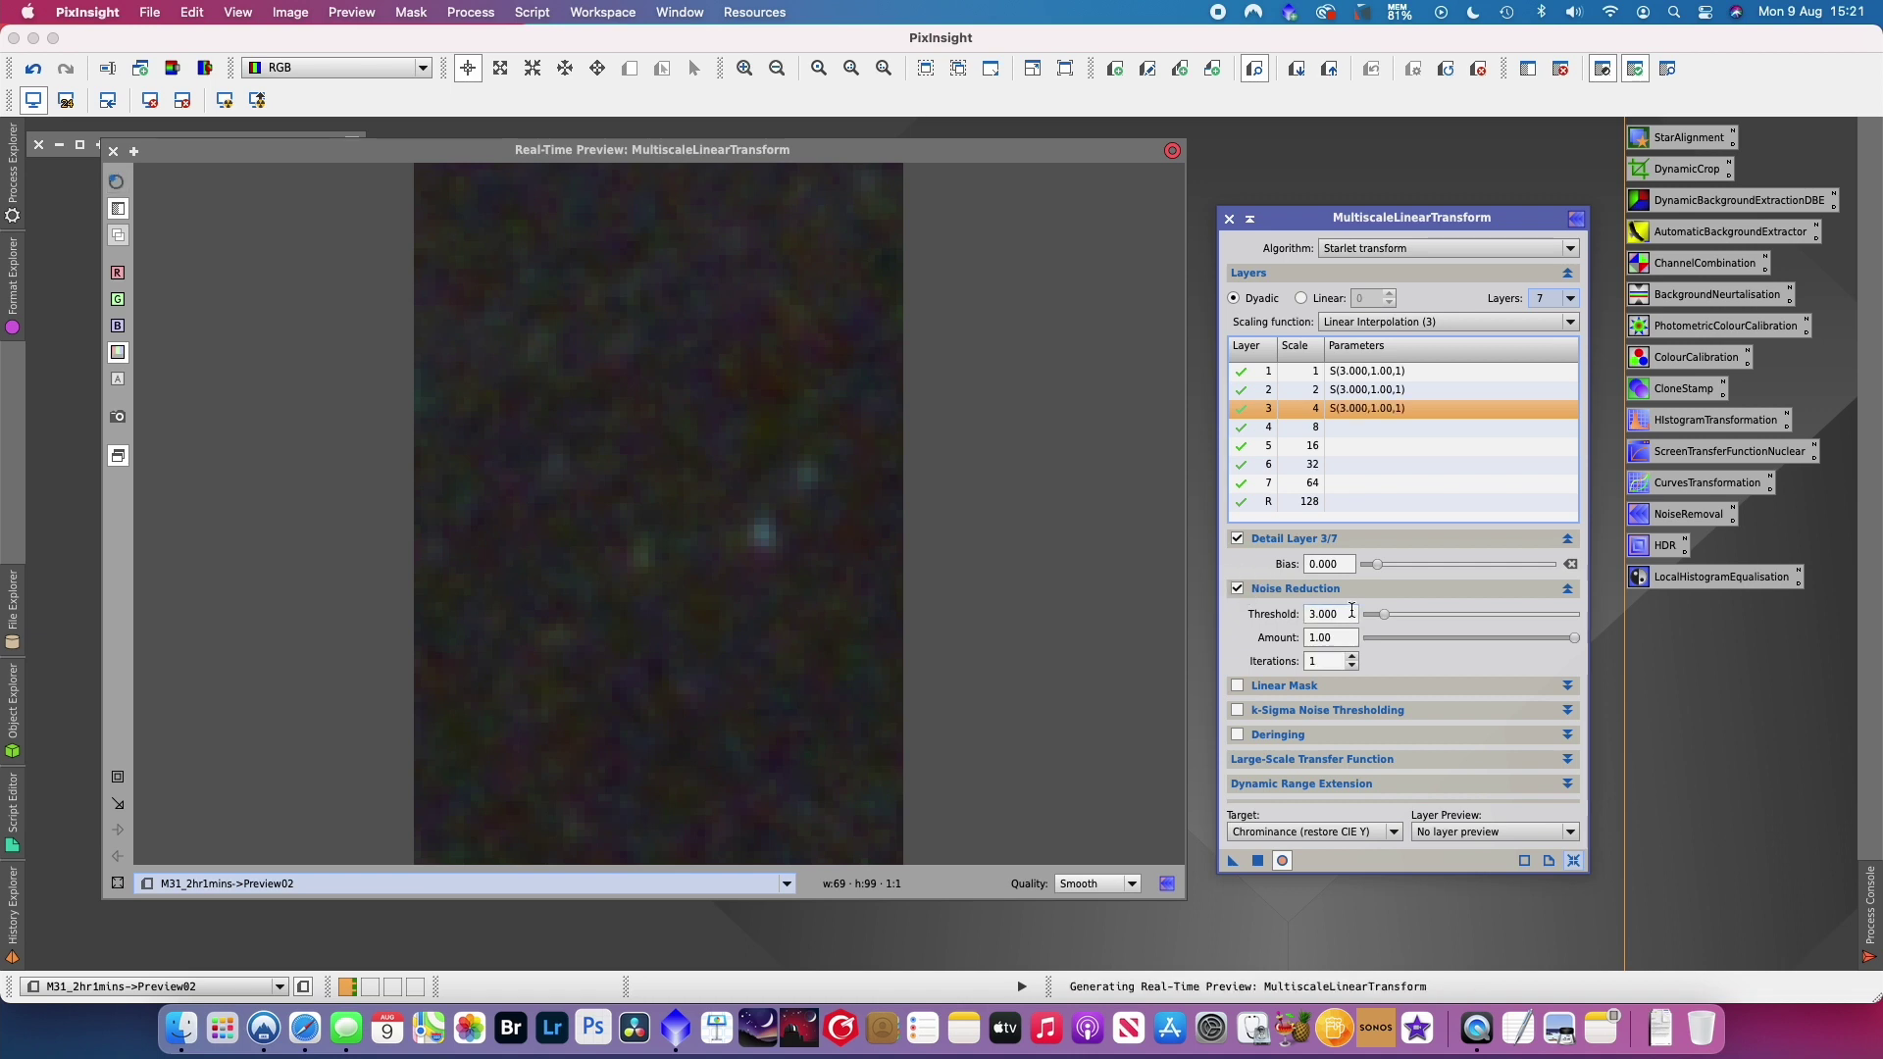
{"action": "left_click_drag", "start_coordinate": [1354, 613], "coordinate": [1078, 605]}
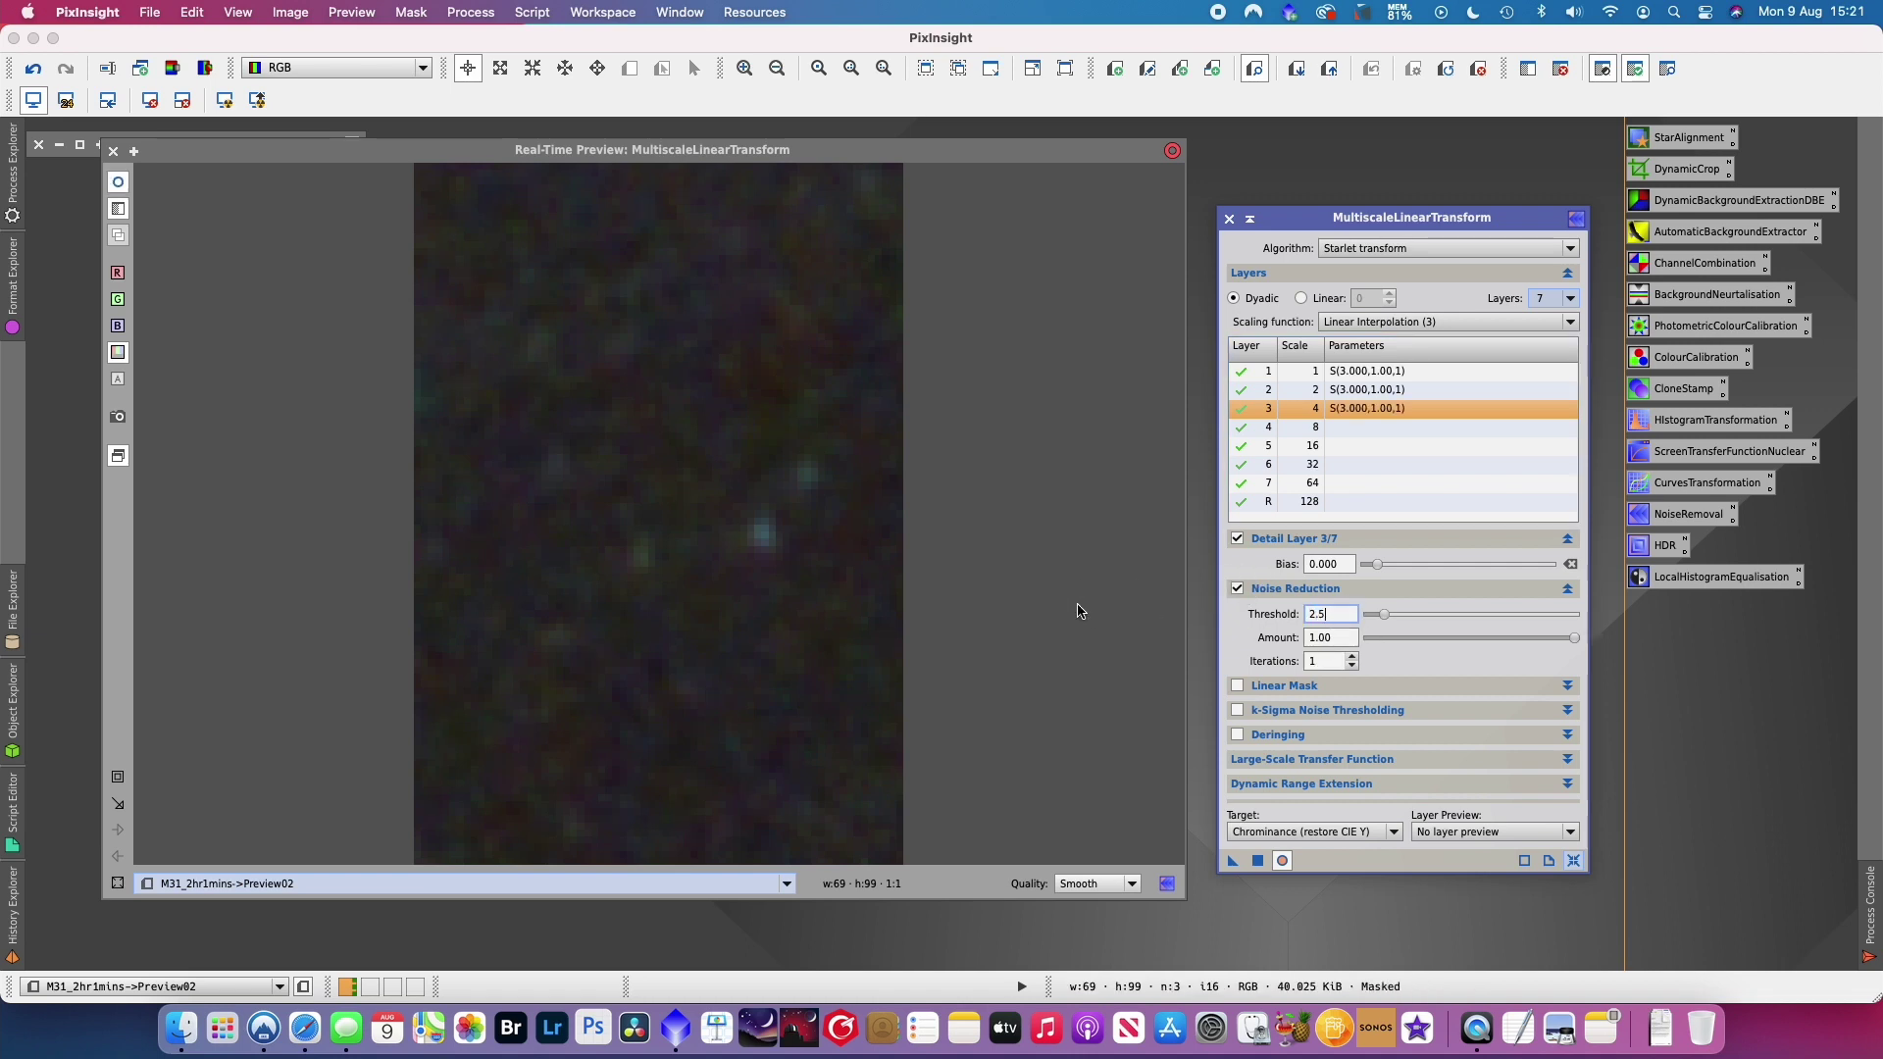
{"action": "key", "text": "Tab"}
{"action": "key", "text": "Tab"}
- Enable noise reduction on layer 4 with a threshold of 3 and an amount of 0.80
{"action": "left_click", "coordinate": [1367, 427]}
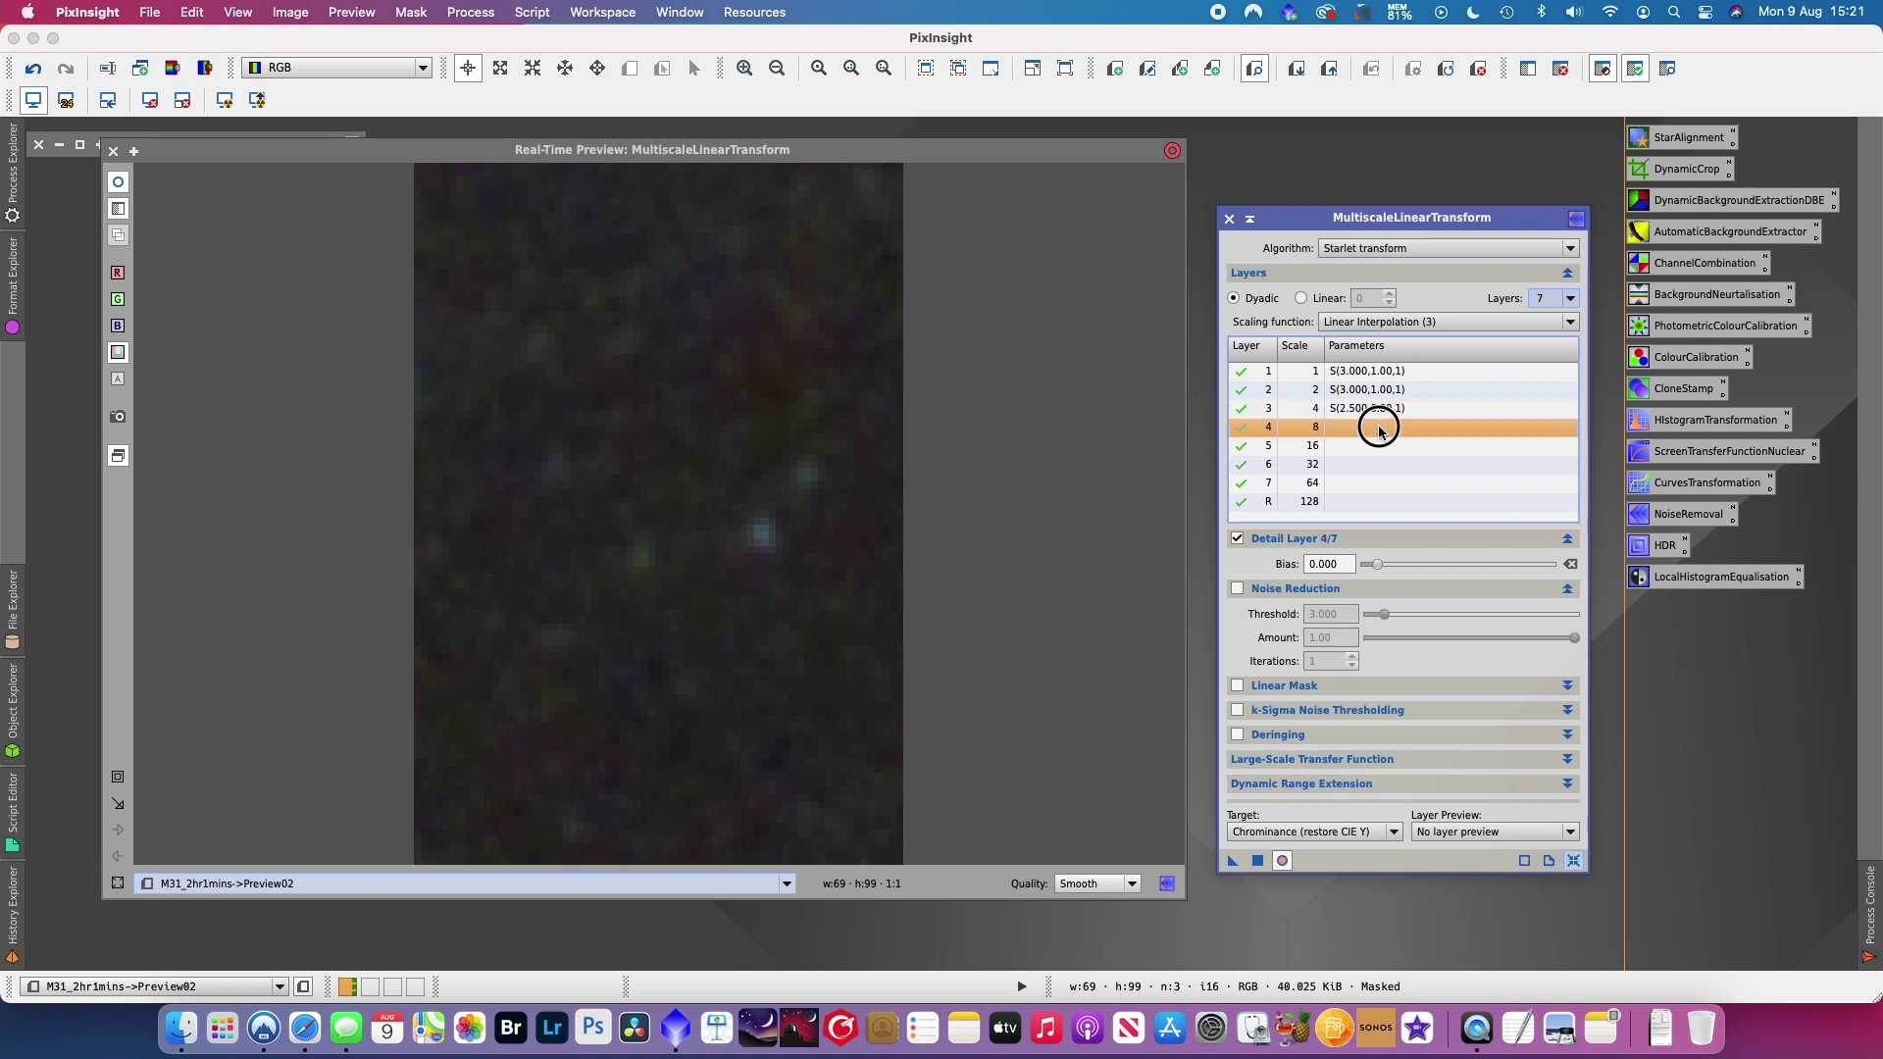
{"action": "left_click", "coordinate": [1237, 589]}
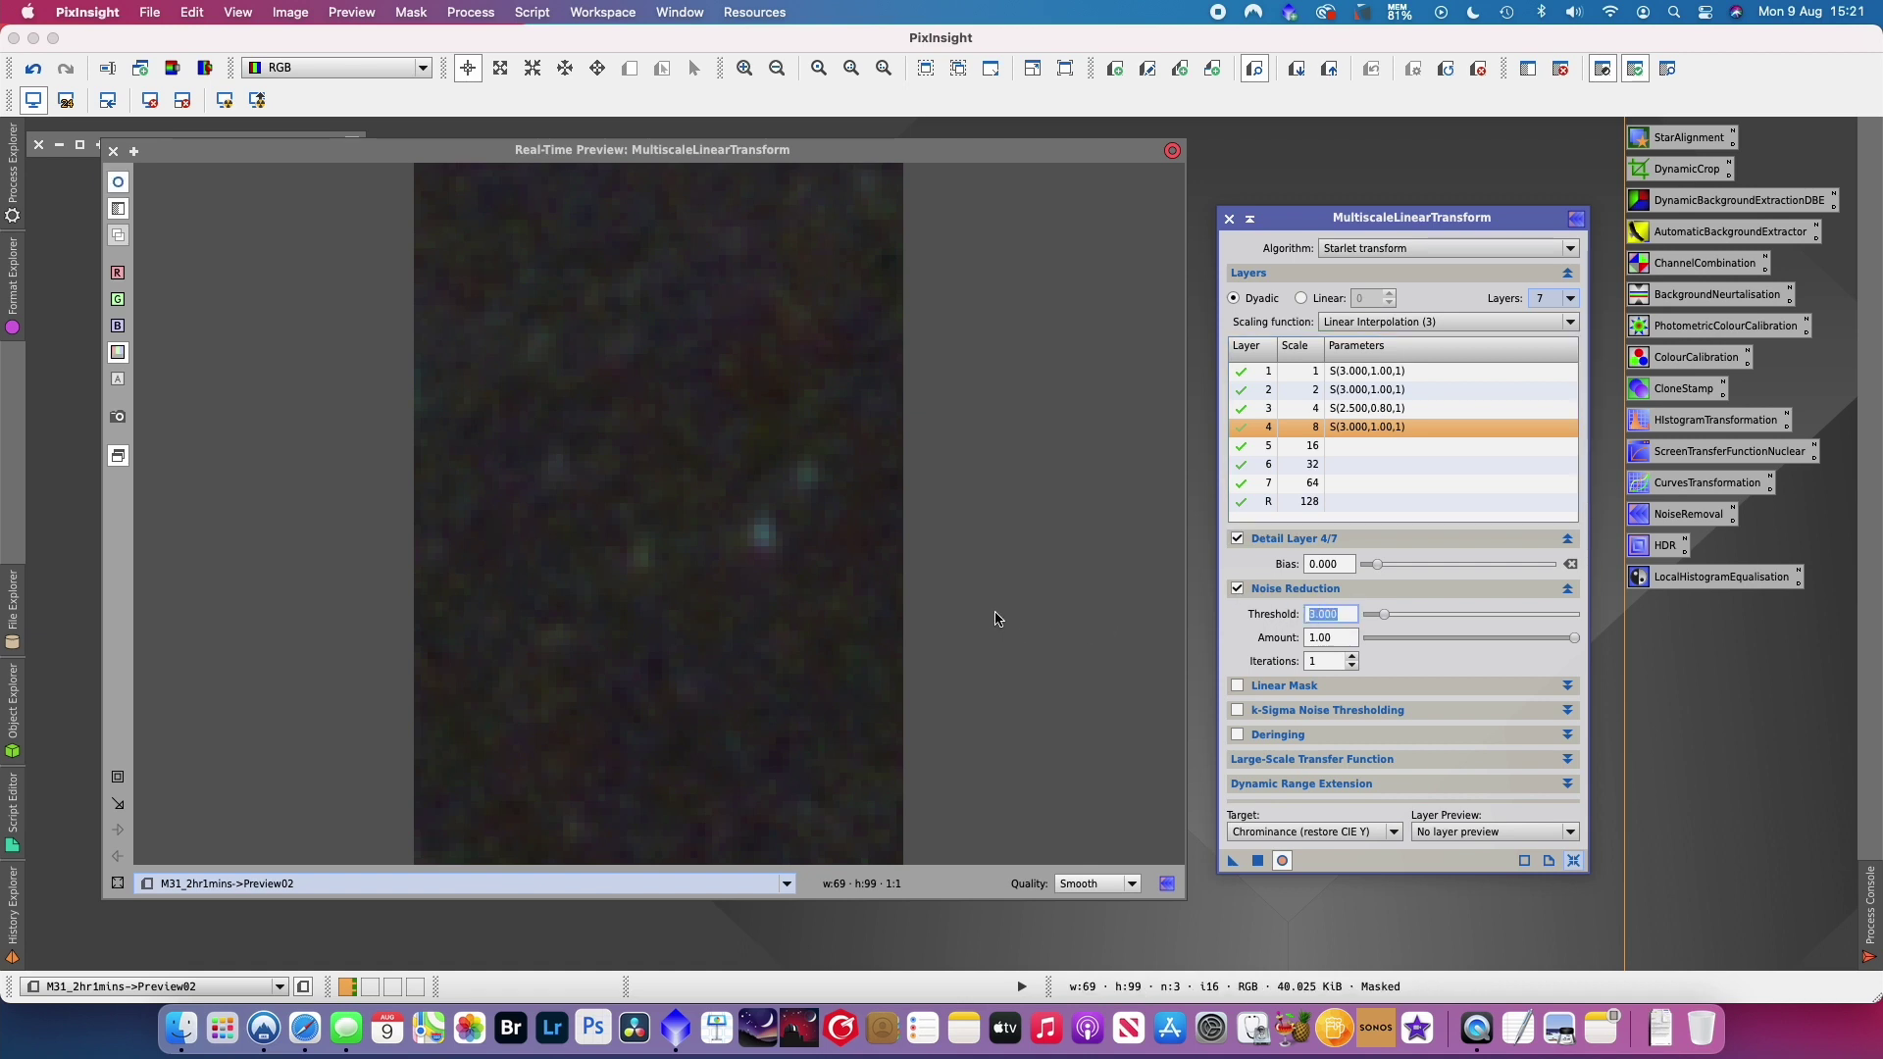
{"action": "key", "text": "Tab"}
{"action": "key", "text": "Tab"}
- Compare Preview02 with and without the chrominance noise reduction in the real-time preview
{"action": "left_click", "coordinate": [1368, 409]}
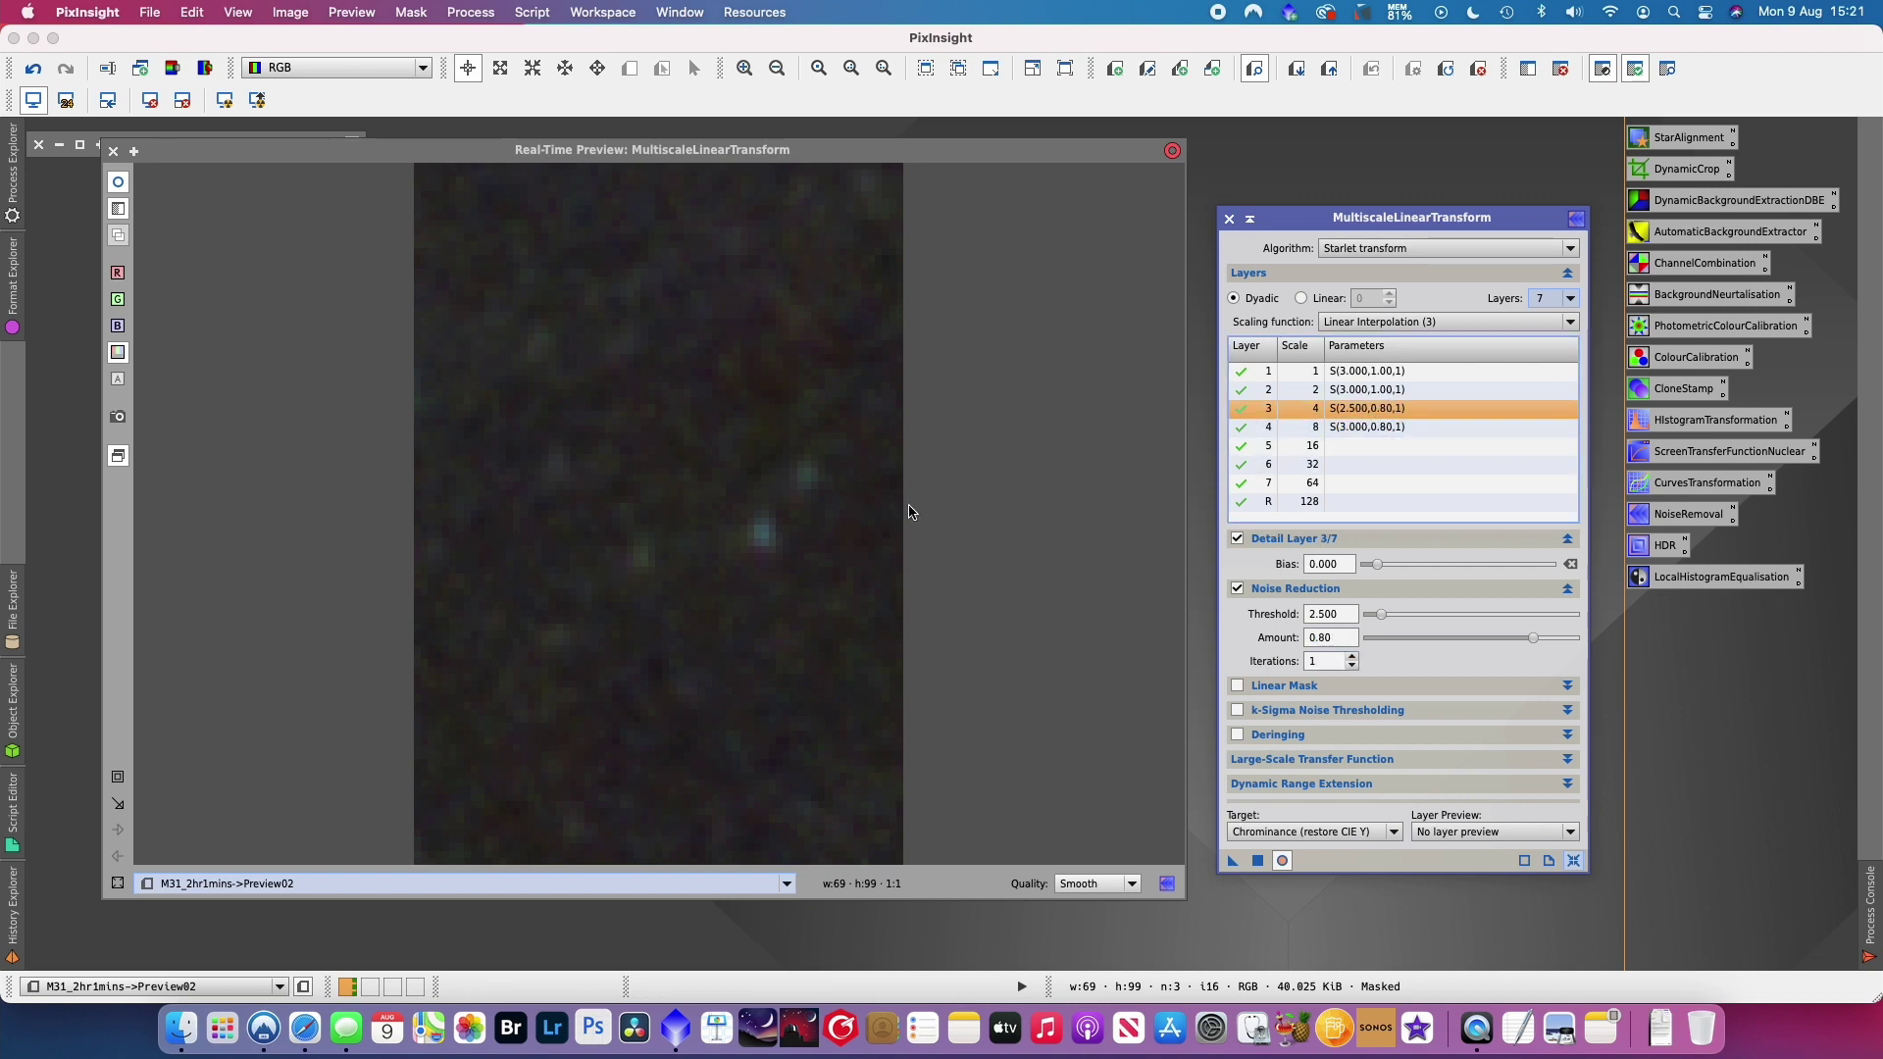
{"action": "left_click", "coordinate": [120, 188]}
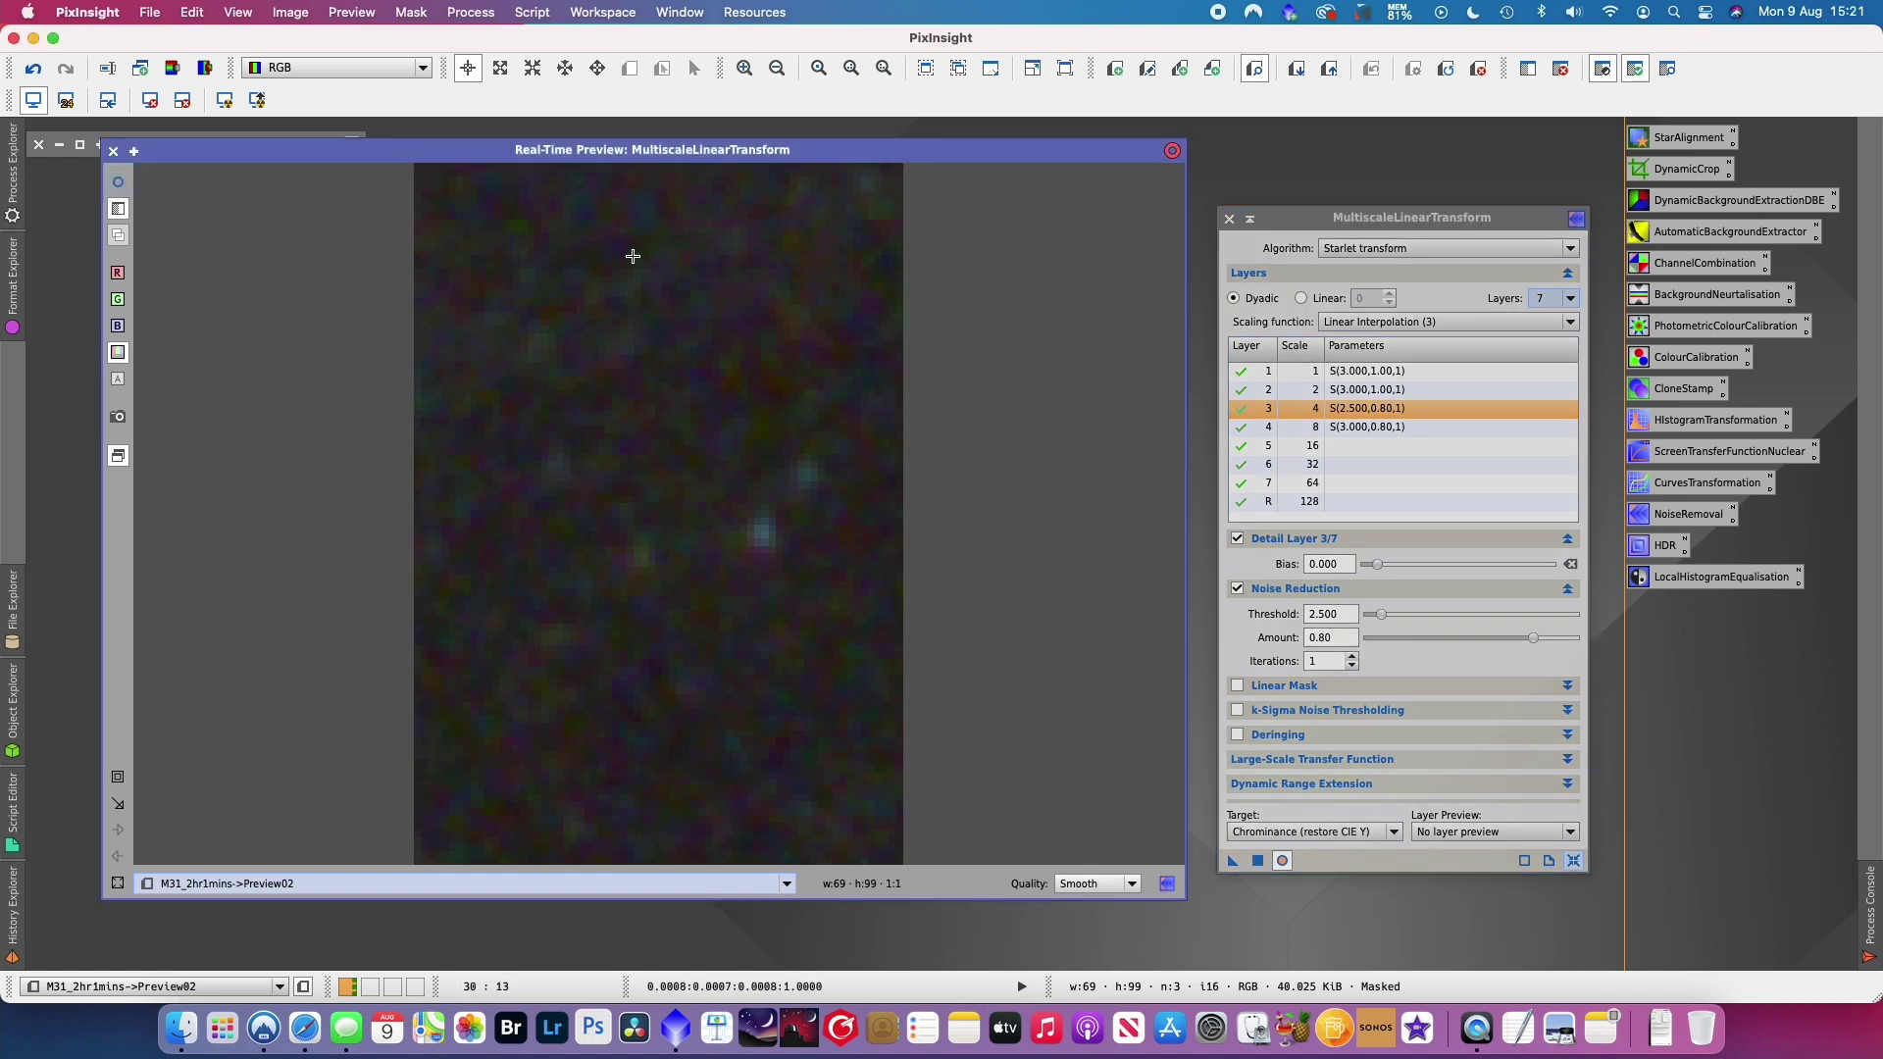
{"action": "left_click", "coordinate": [118, 182]}
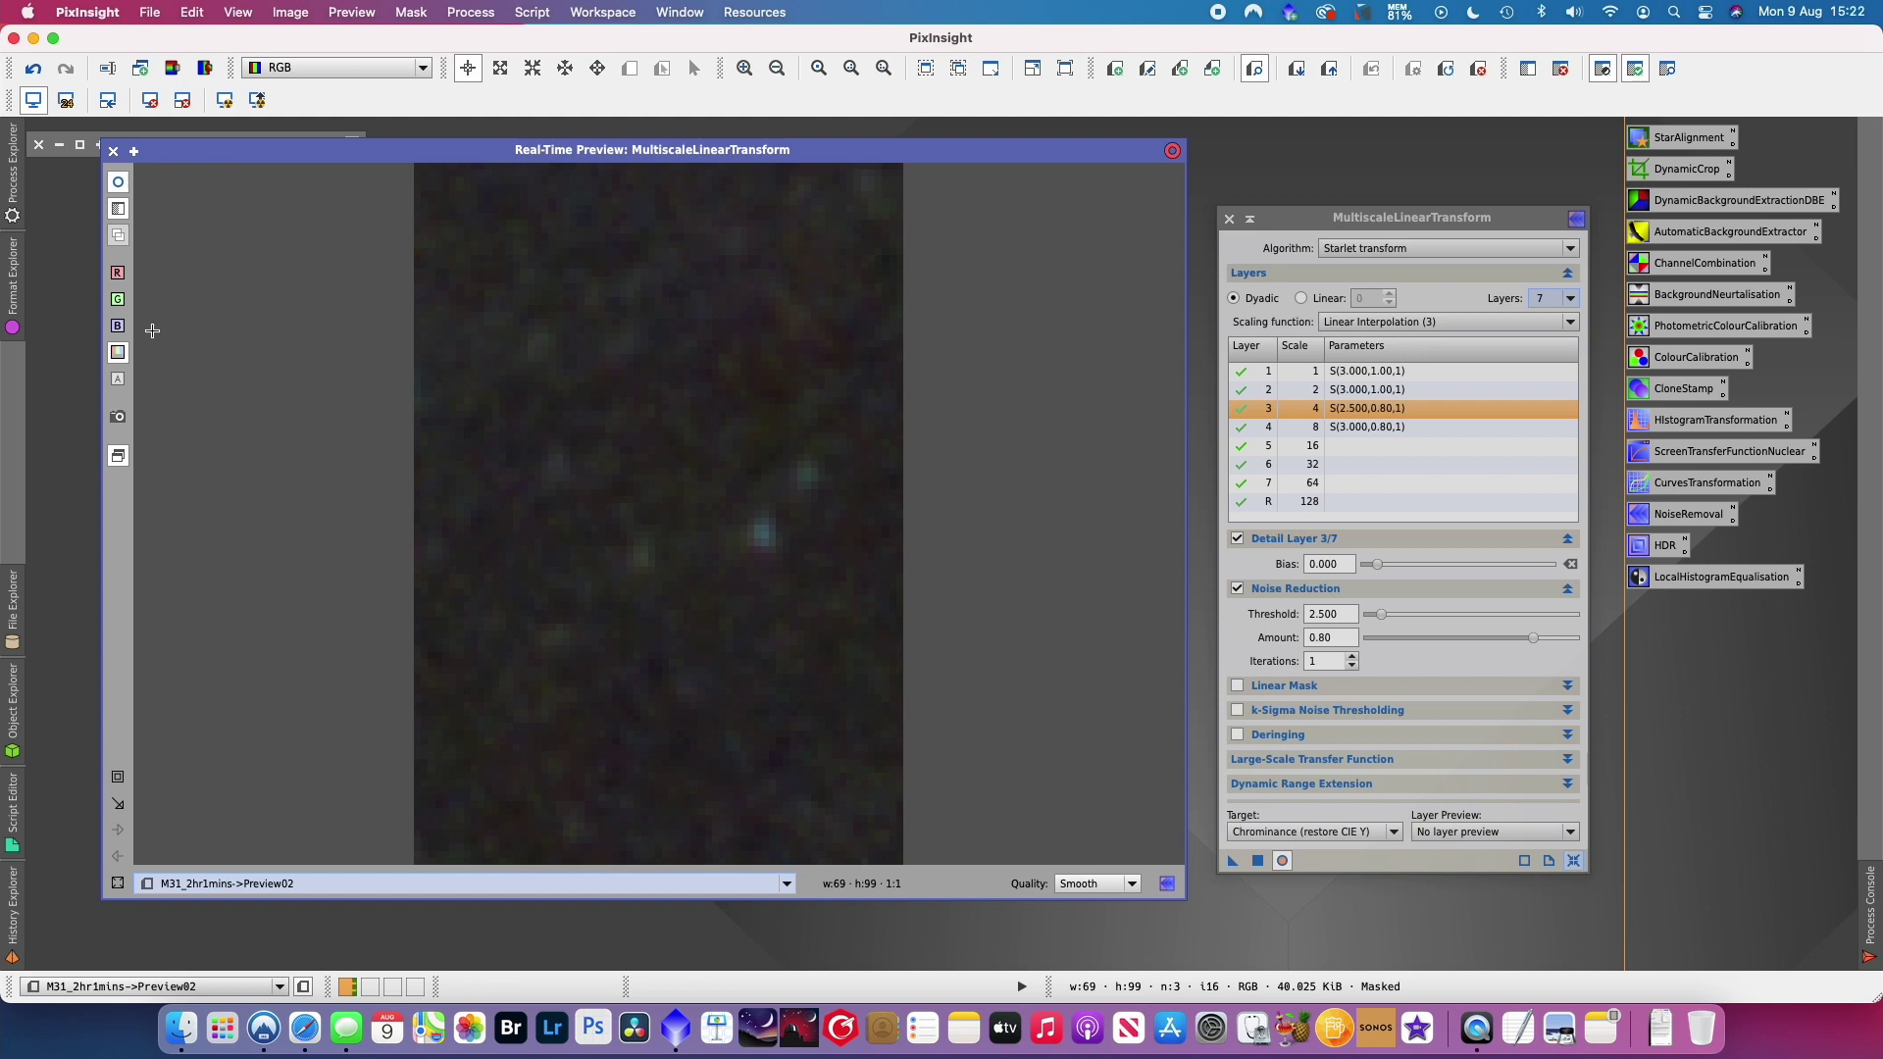
- Close the real-time preview and apply the chrominance noise reduction to the full M31_2hr1mins image
{"action": "left_click", "coordinate": [113, 151]}
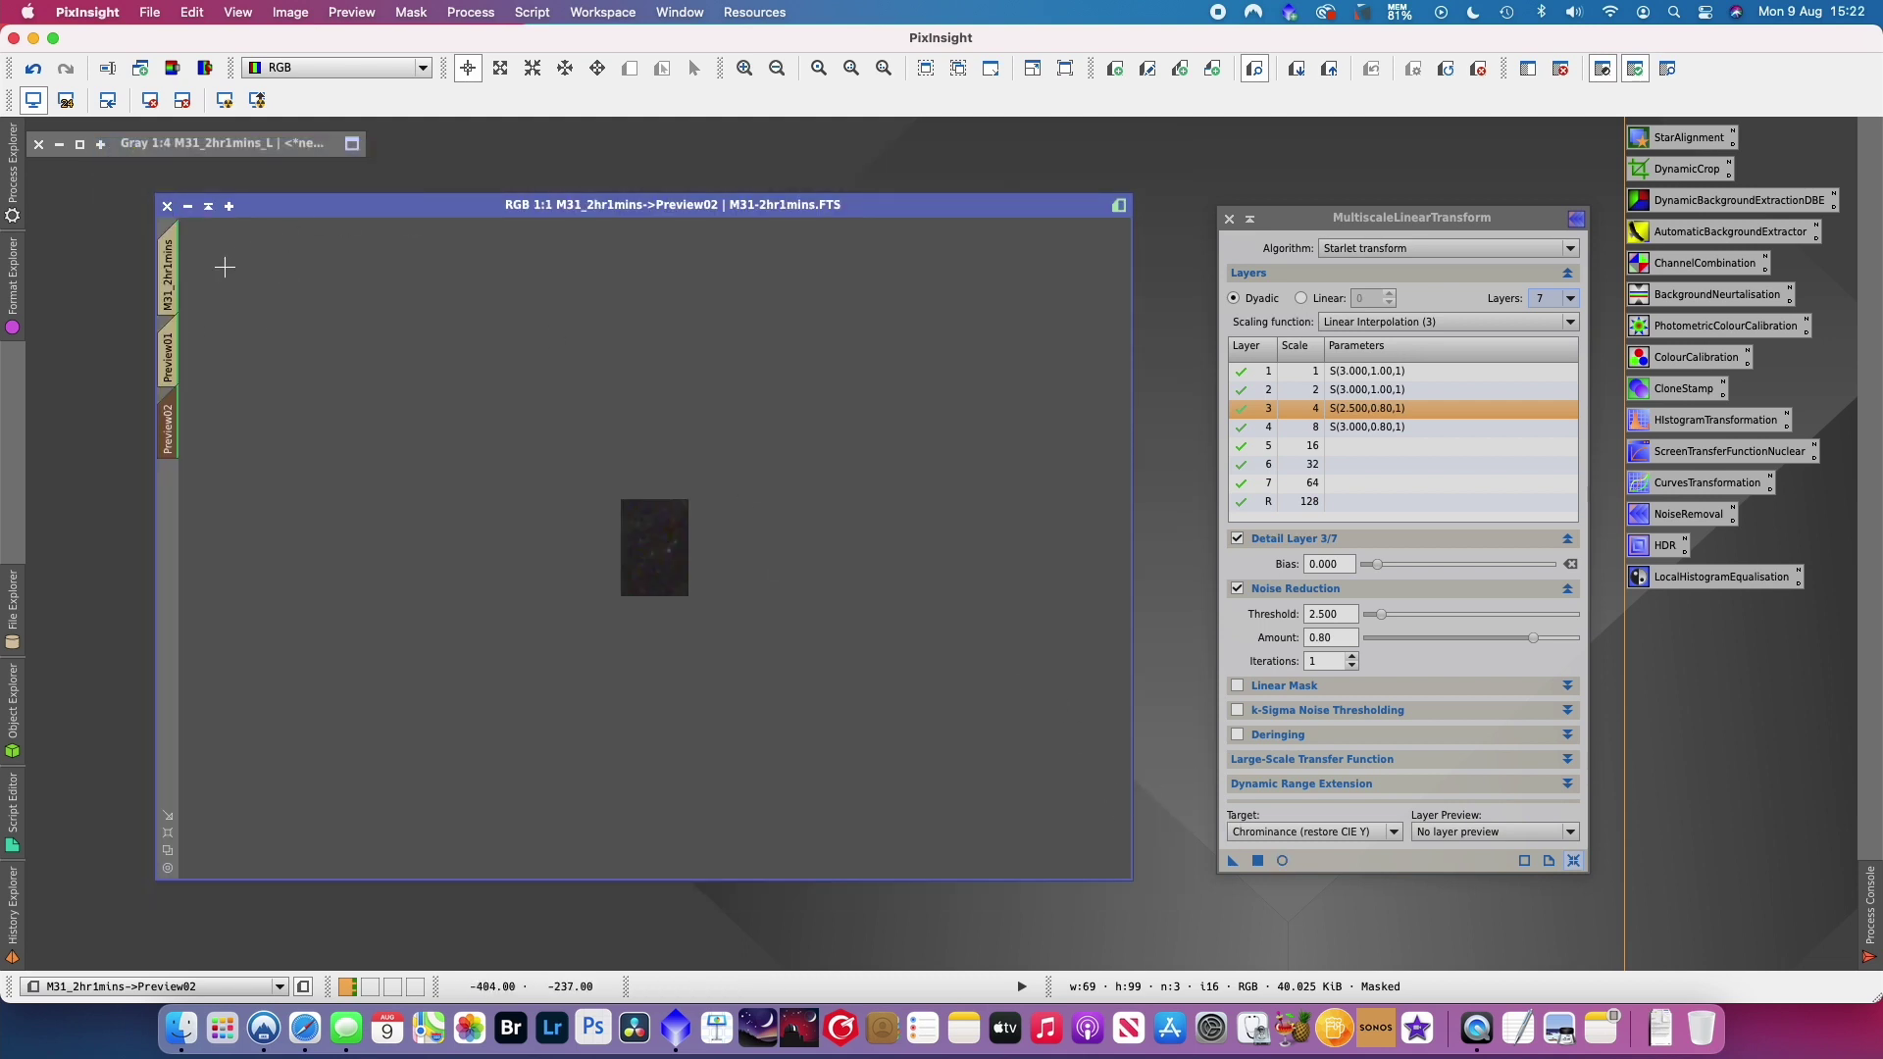
{"action": "left_click", "coordinate": [169, 273]}
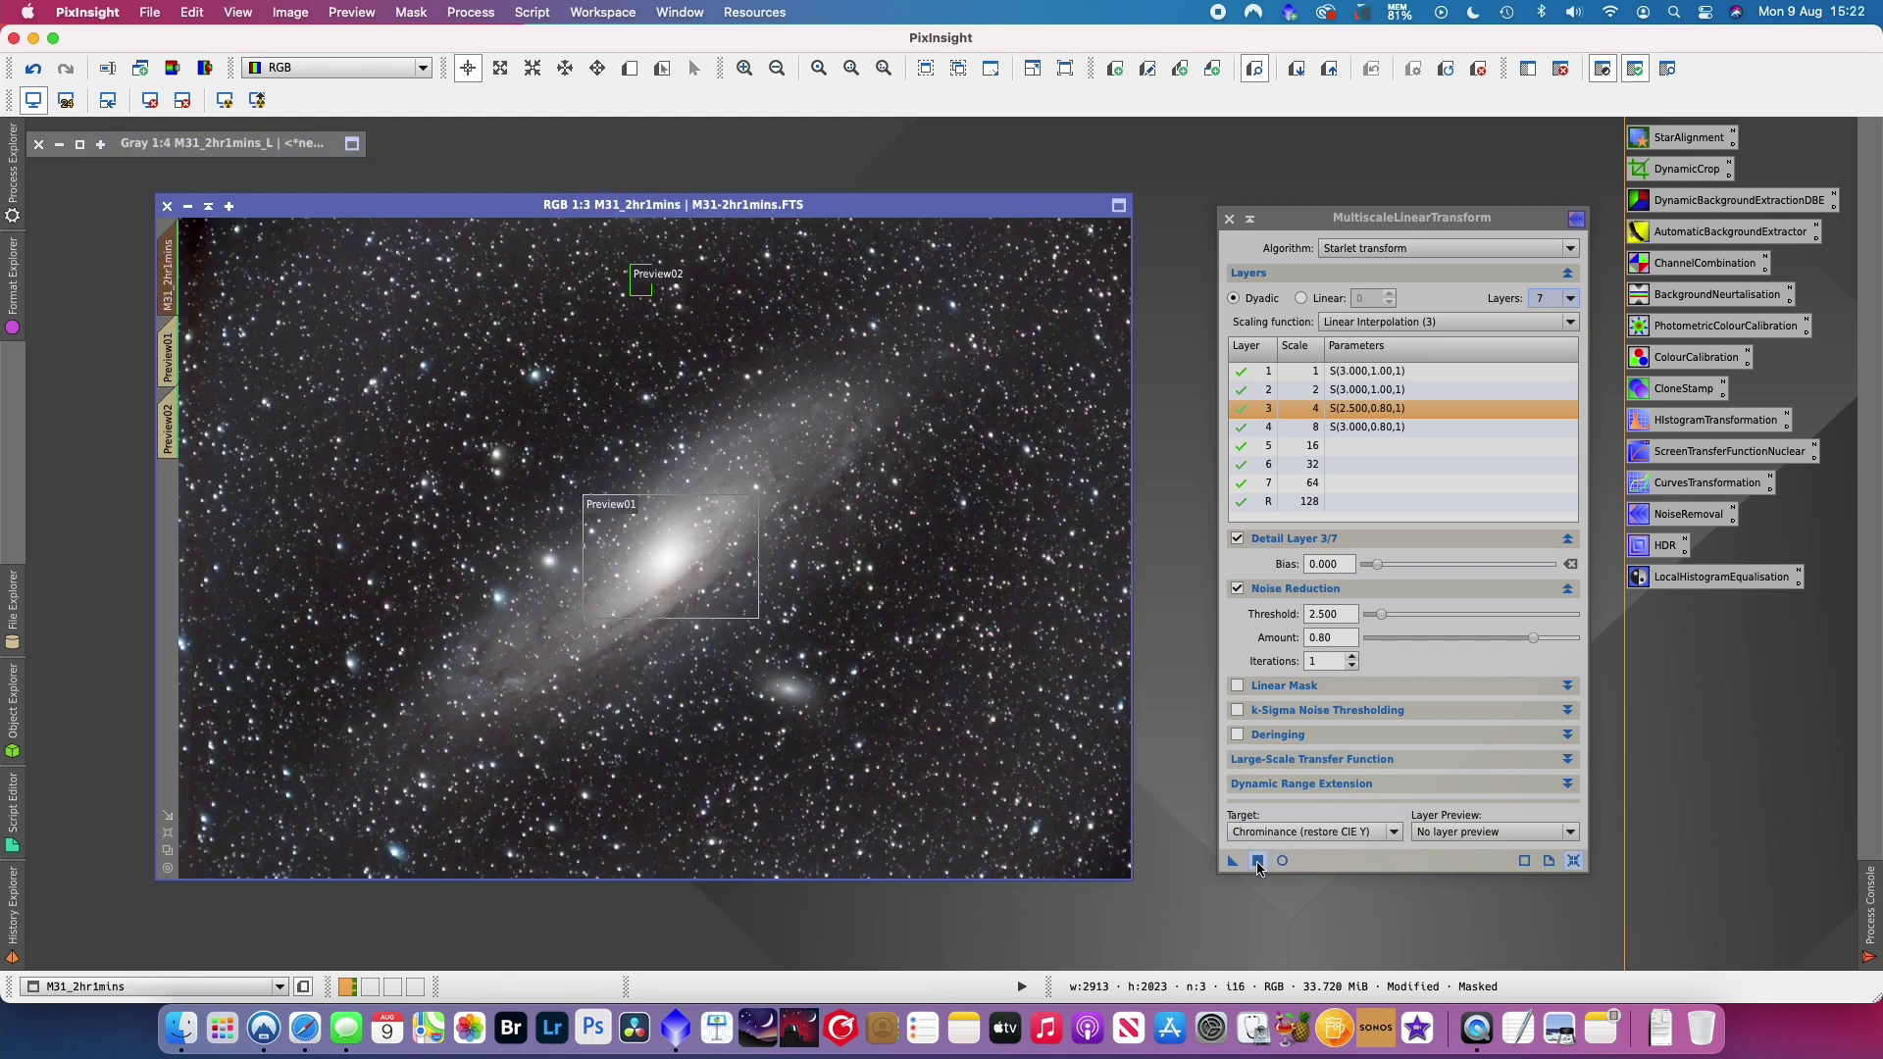
{"action": "left_click_drag", "start_coordinate": [1233, 859], "coordinate": [480, 593]}
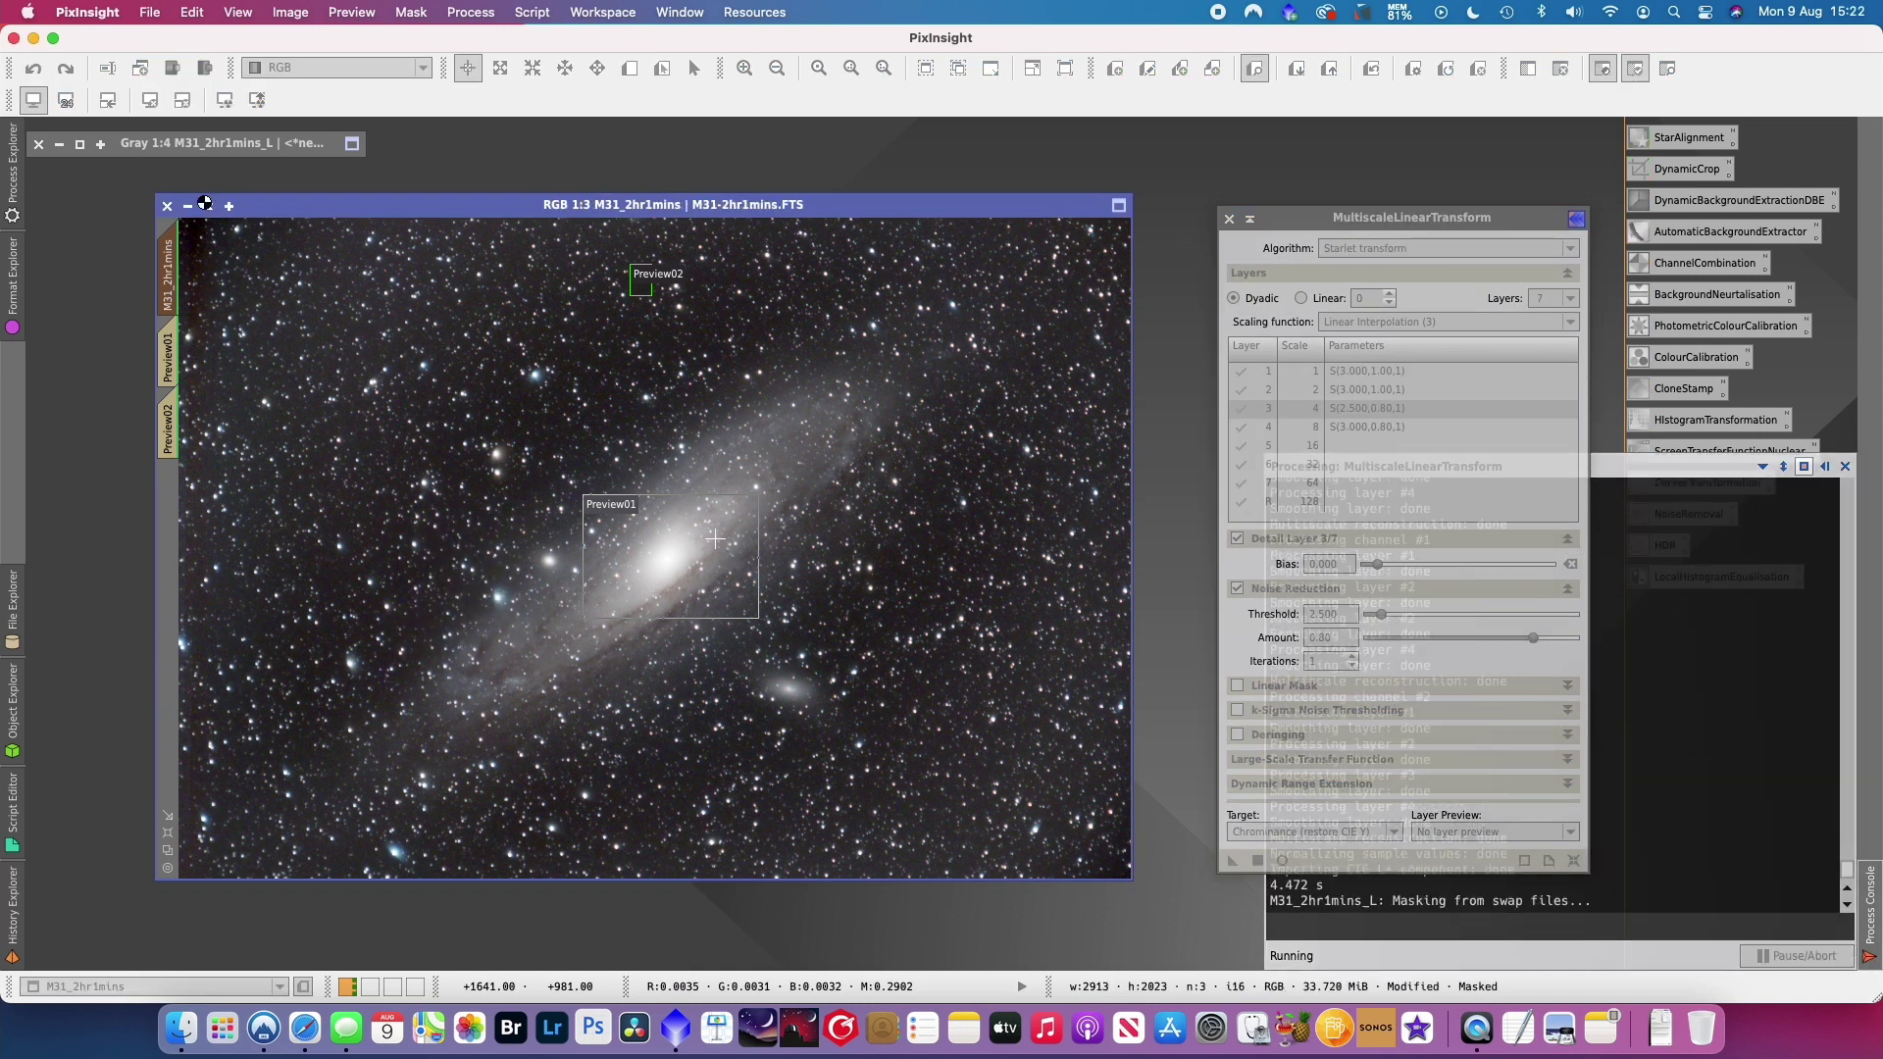
- Remove the mask from the M31_2hr1mins image and close MultiscaleLinearTransform
{"action": "left_click", "coordinate": [409, 12]}
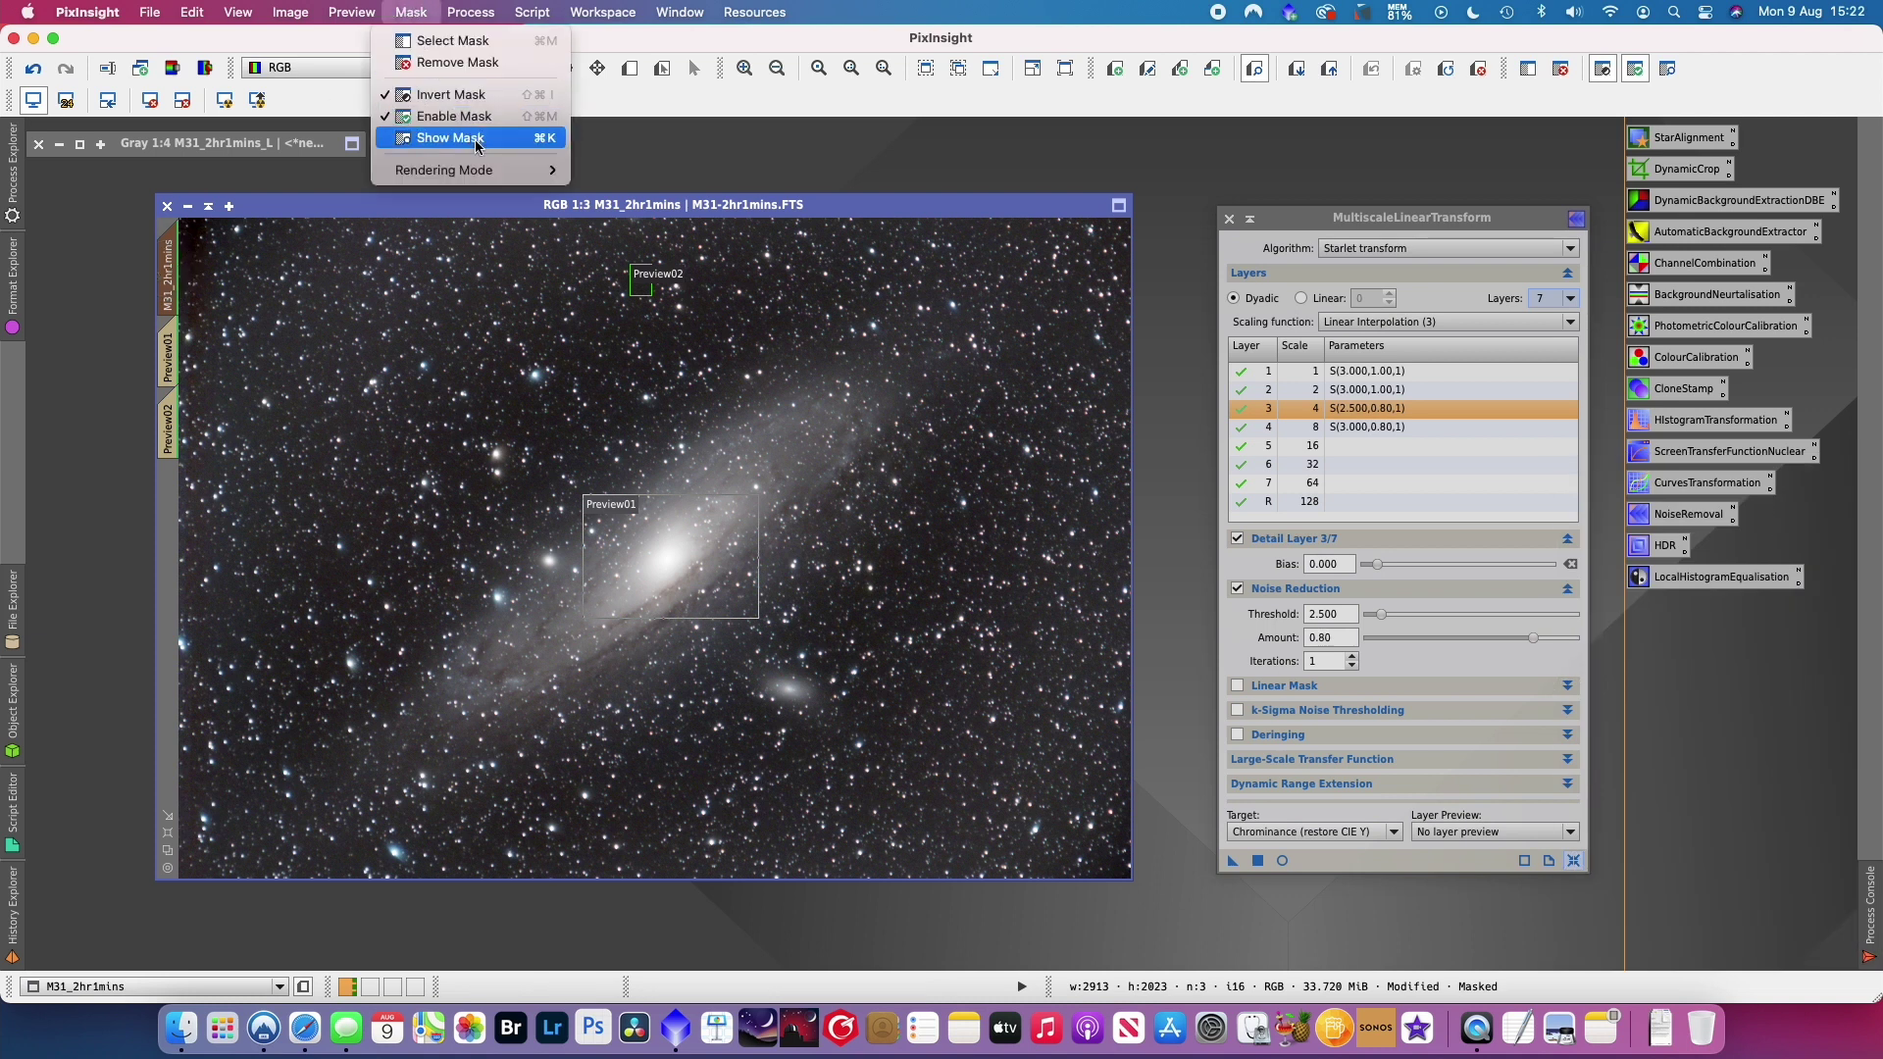
{"action": "left_click", "coordinate": [451, 67]}
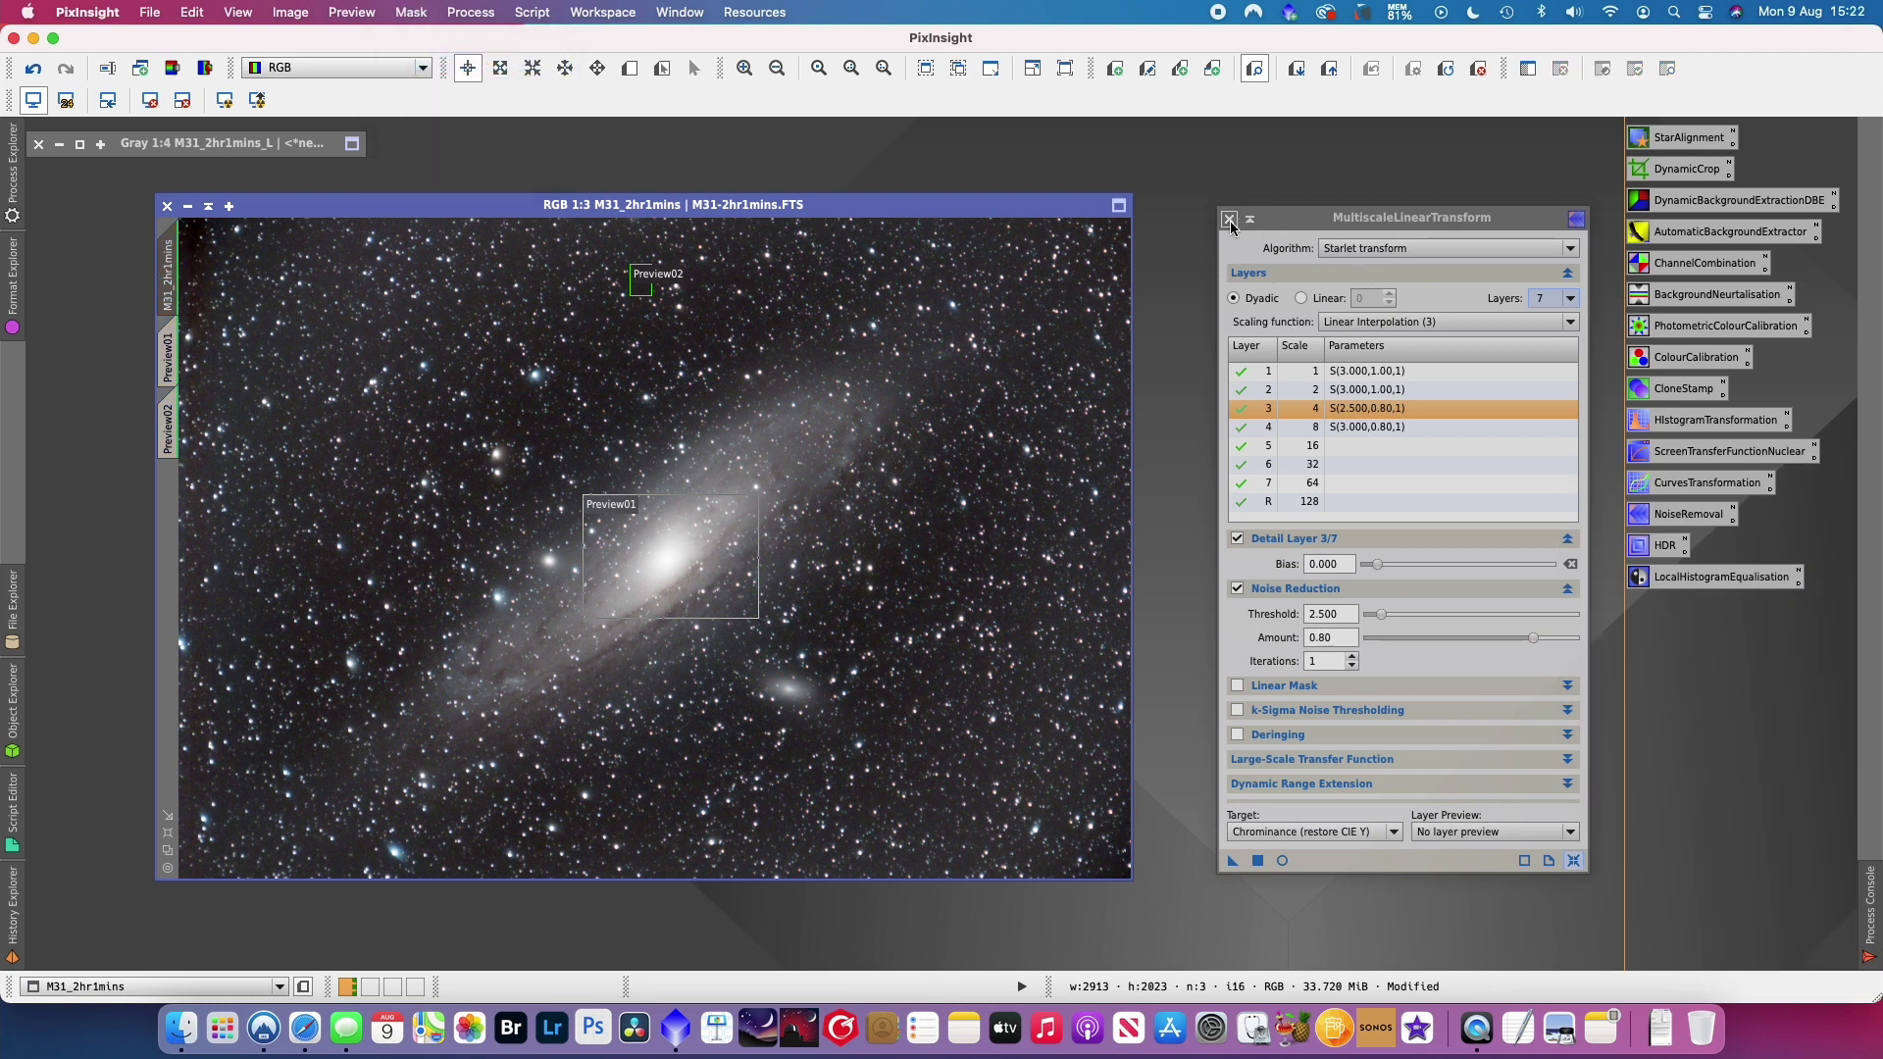
{"action": "left_click", "coordinate": [1228, 218]}
{"action": "left_click_drag", "start_coordinate": [851, 171], "coordinate": [852, 191]}
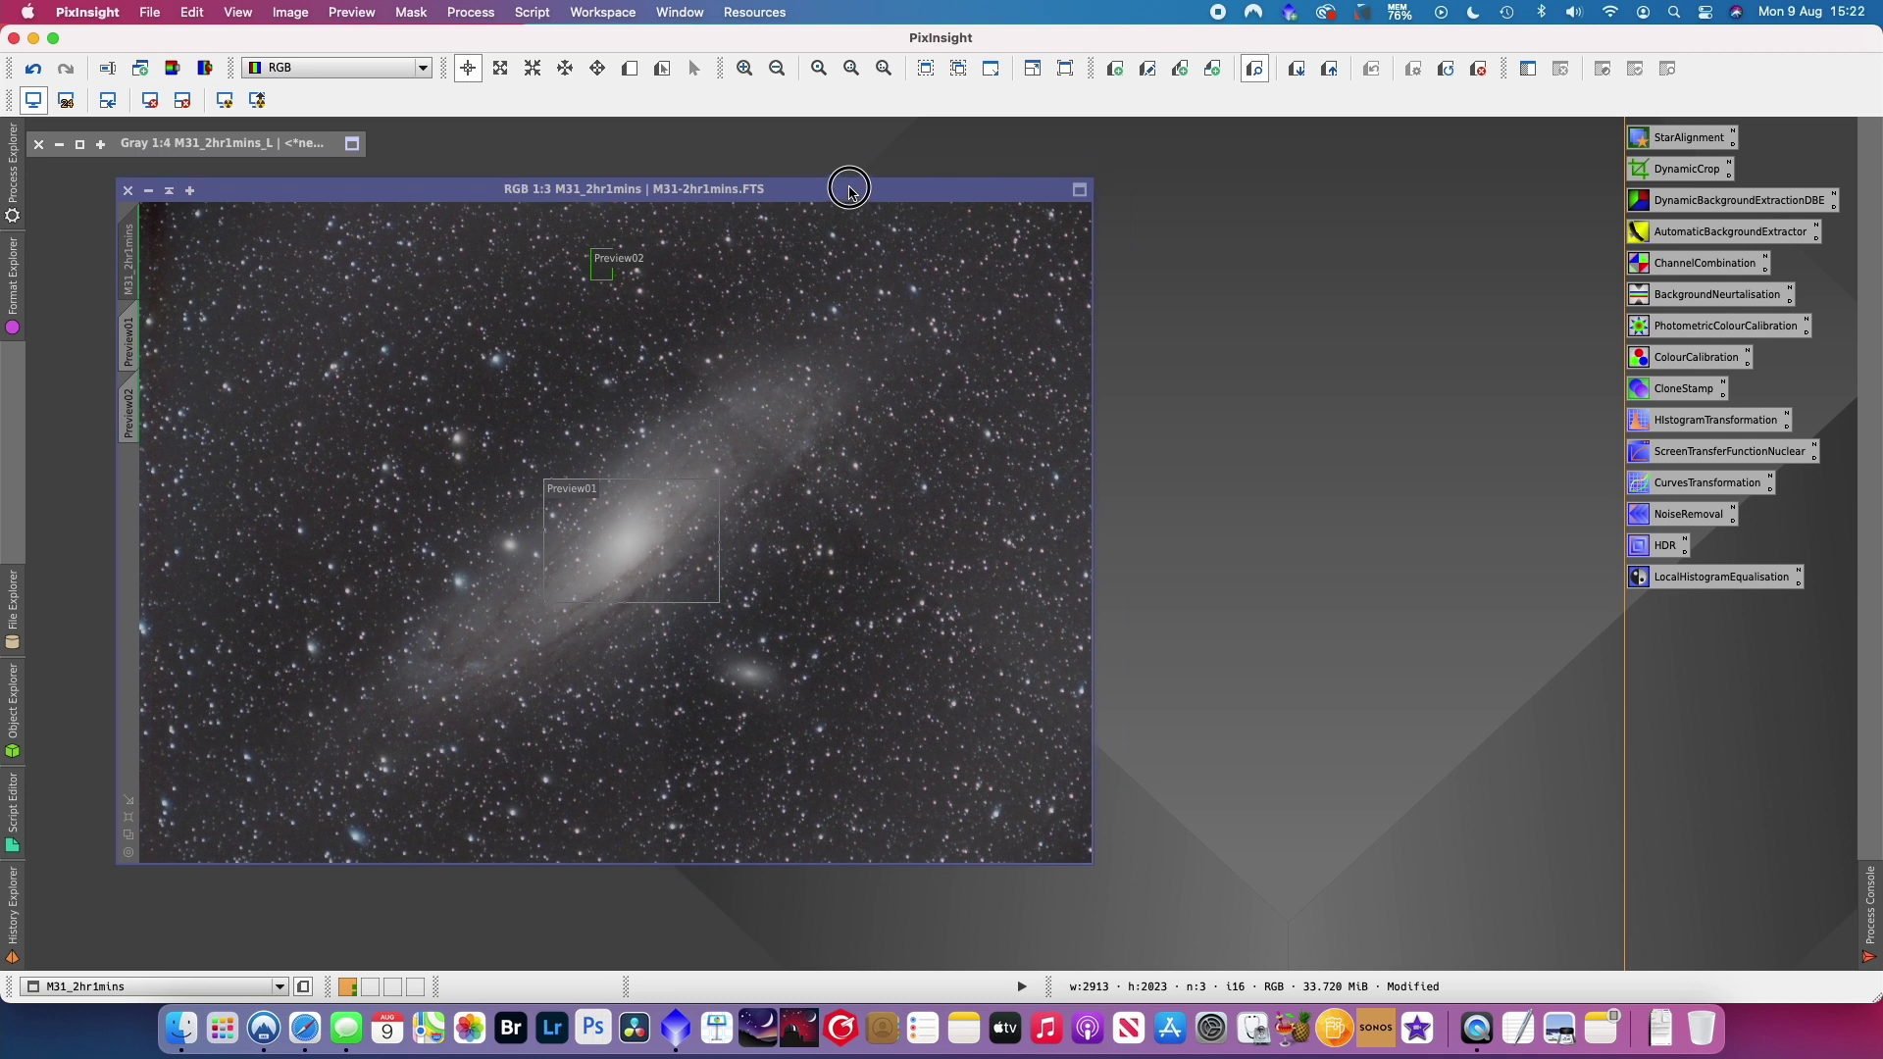
- Auto-stretch M31_2hr1mins with ScreenTransferFunction and apply that stretch permanently to the image through HistogramTransformation
{"action": "double_click", "coordinate": [1711, 461]}
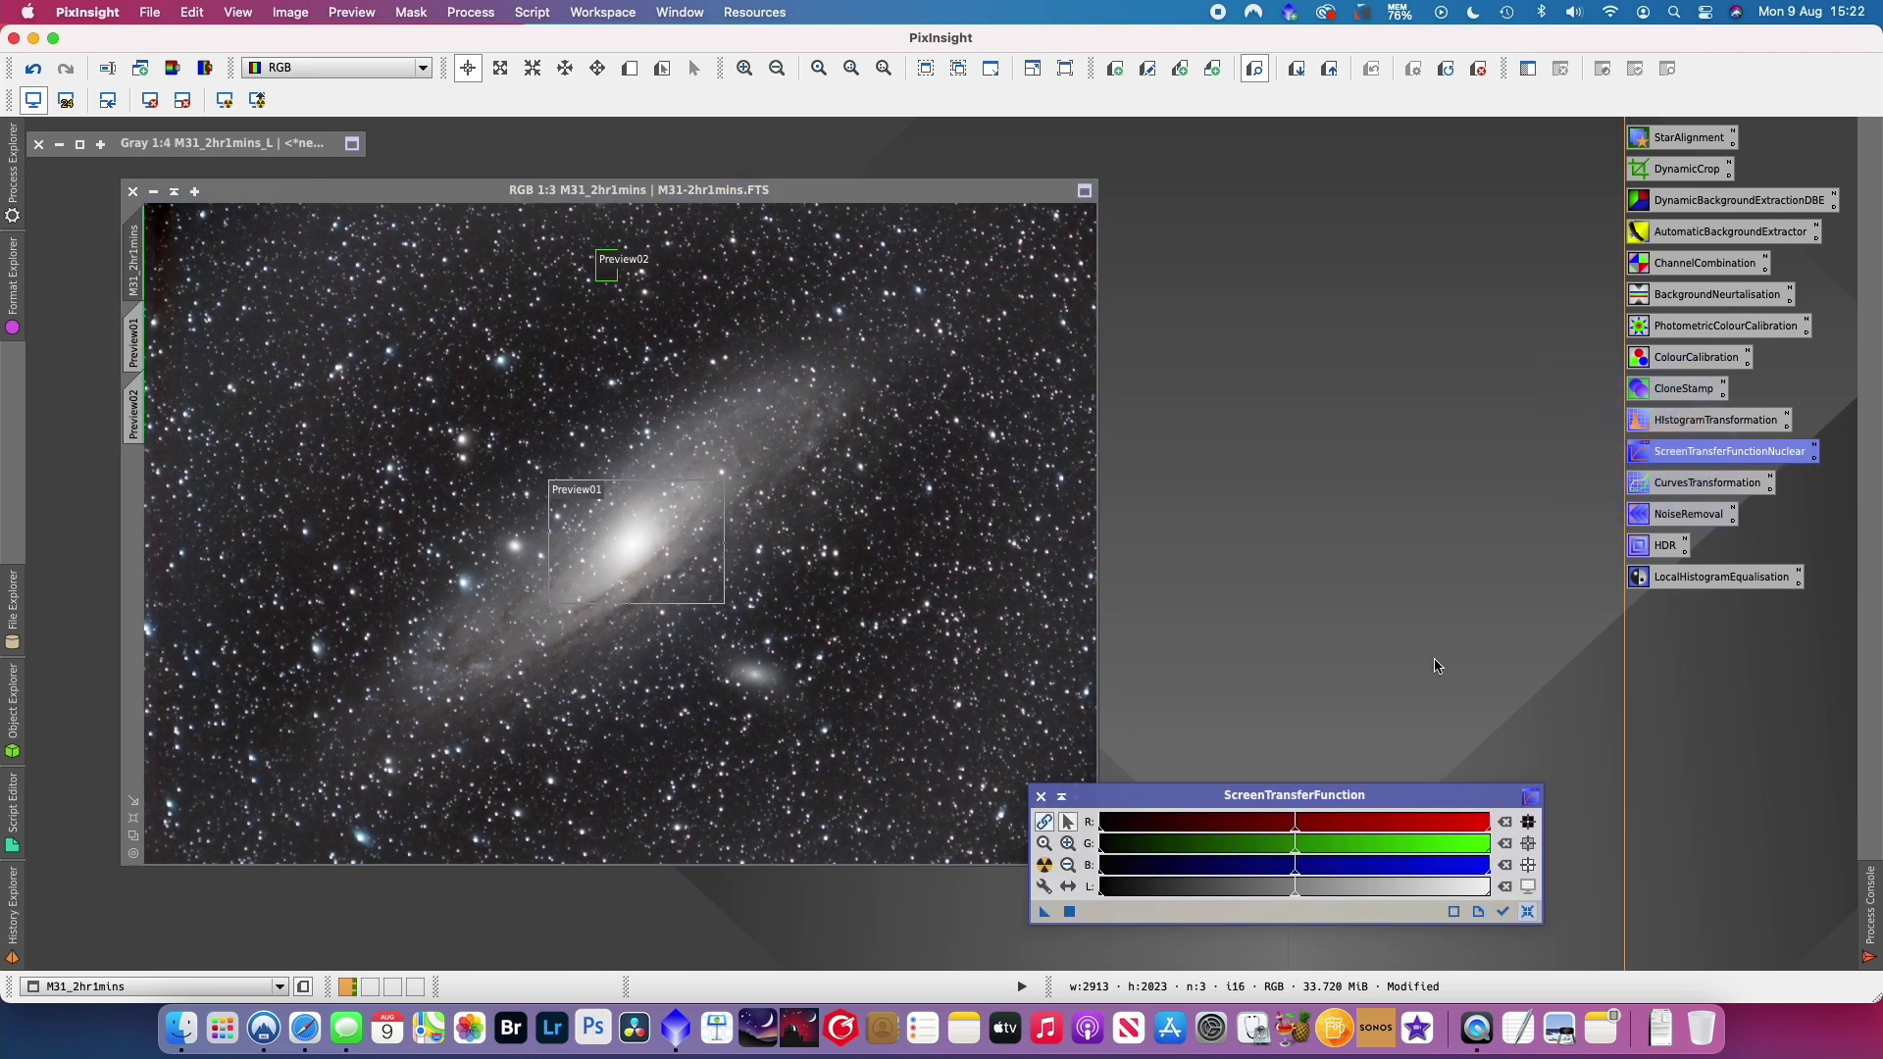
{"action": "double_click", "coordinate": [1689, 423]}
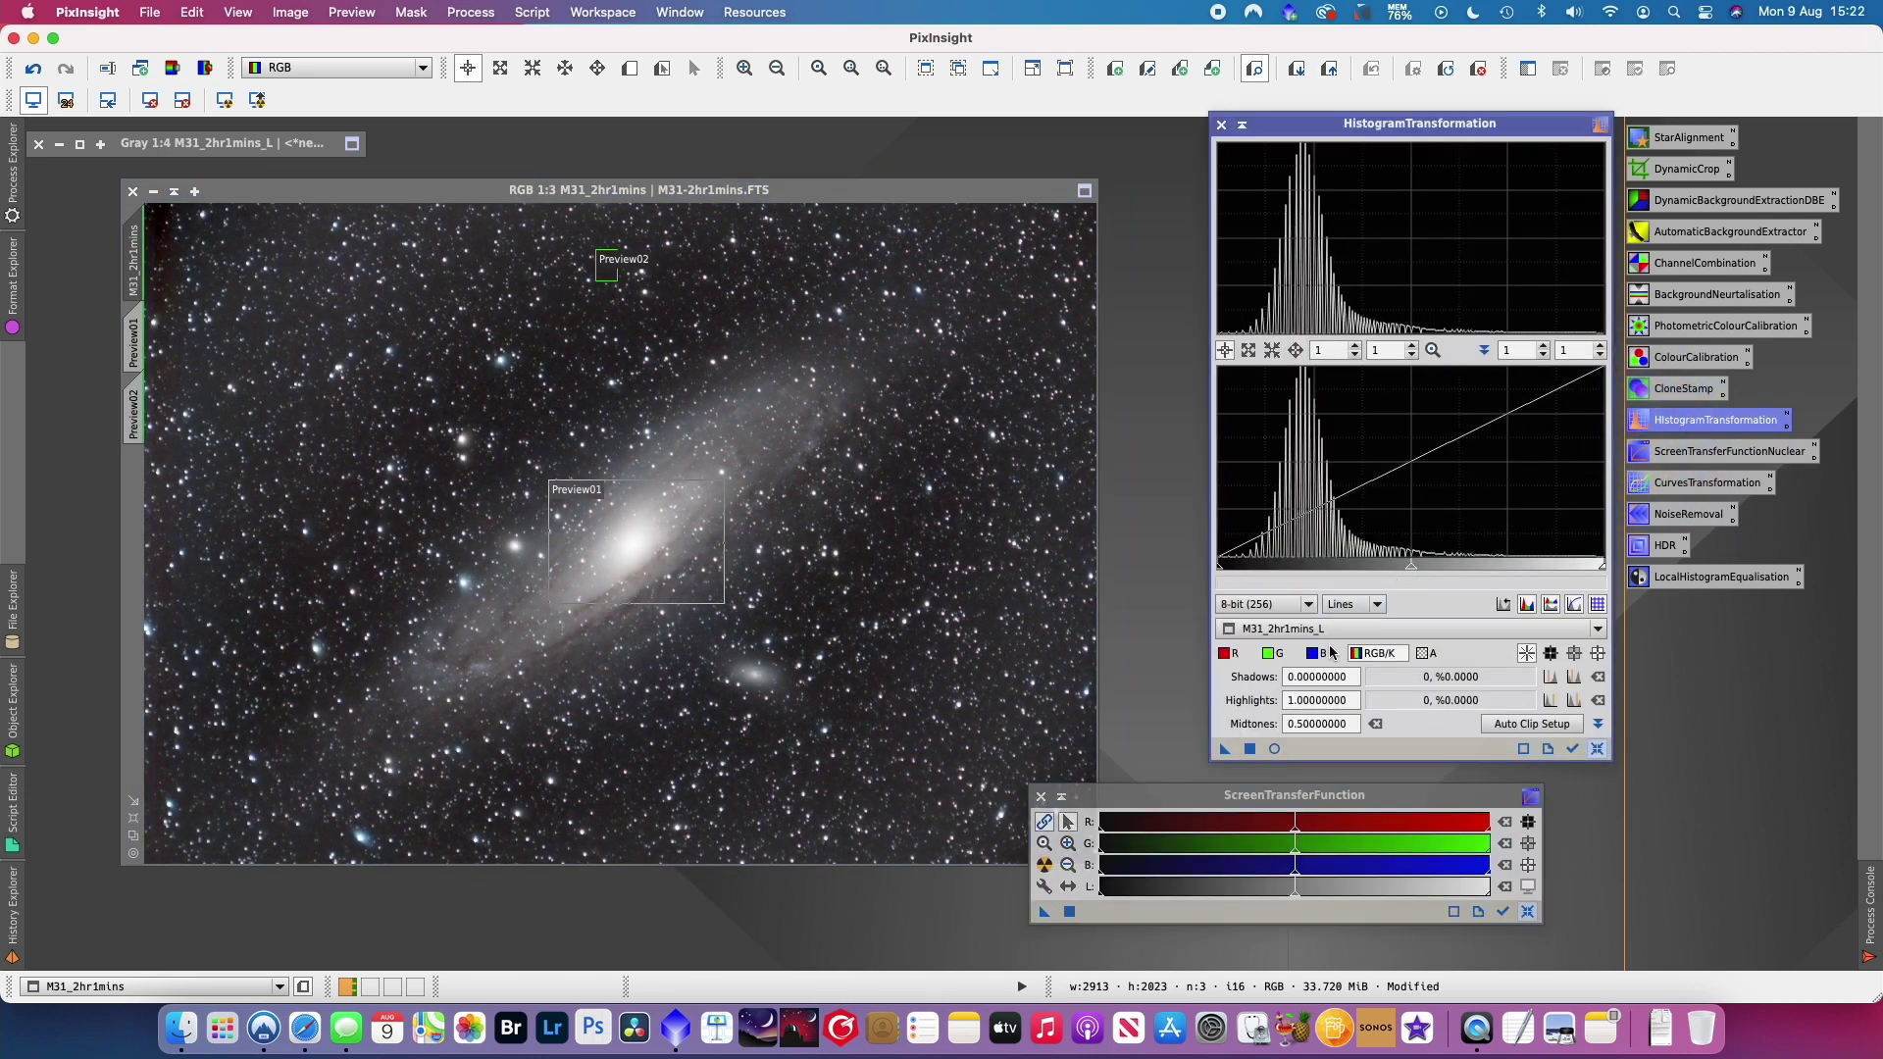
{"action": "left_click", "coordinate": [1351, 629]}
{"action": "left_click", "coordinate": [1335, 667]}
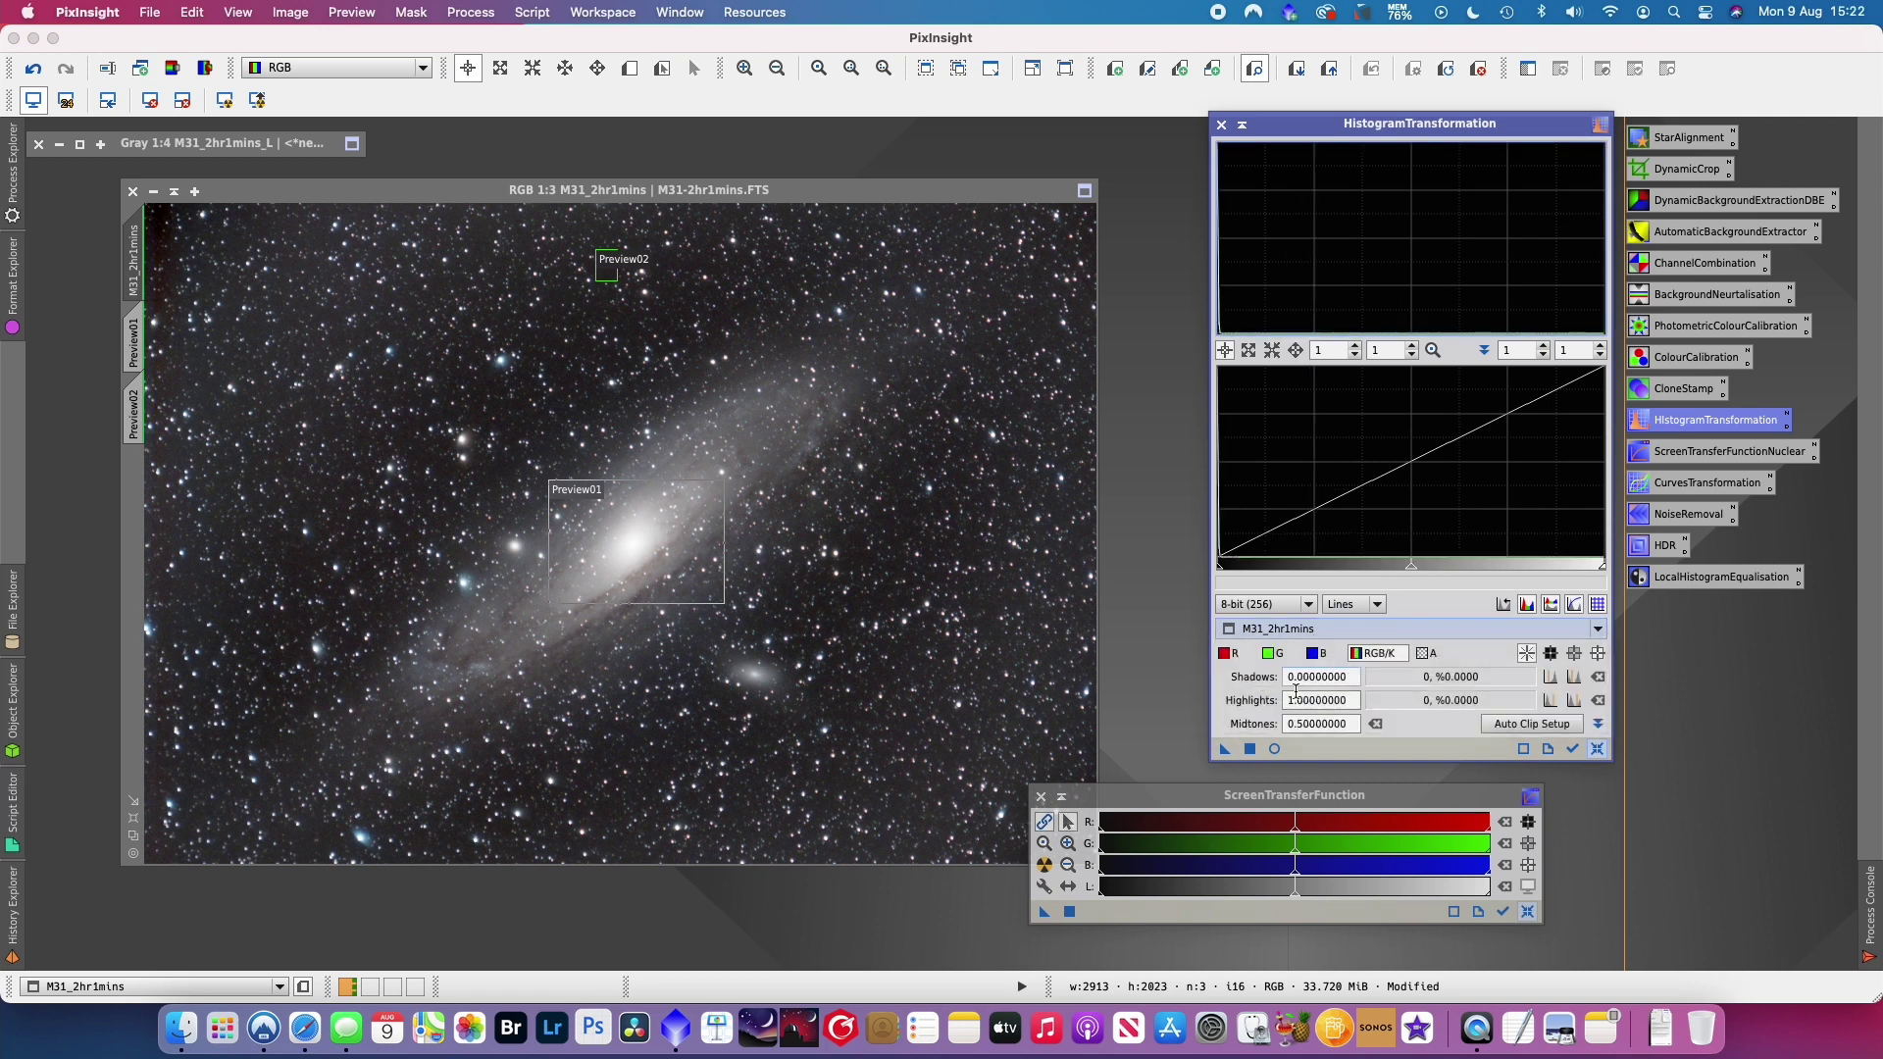
{"action": "left_click", "coordinate": [1045, 865]}
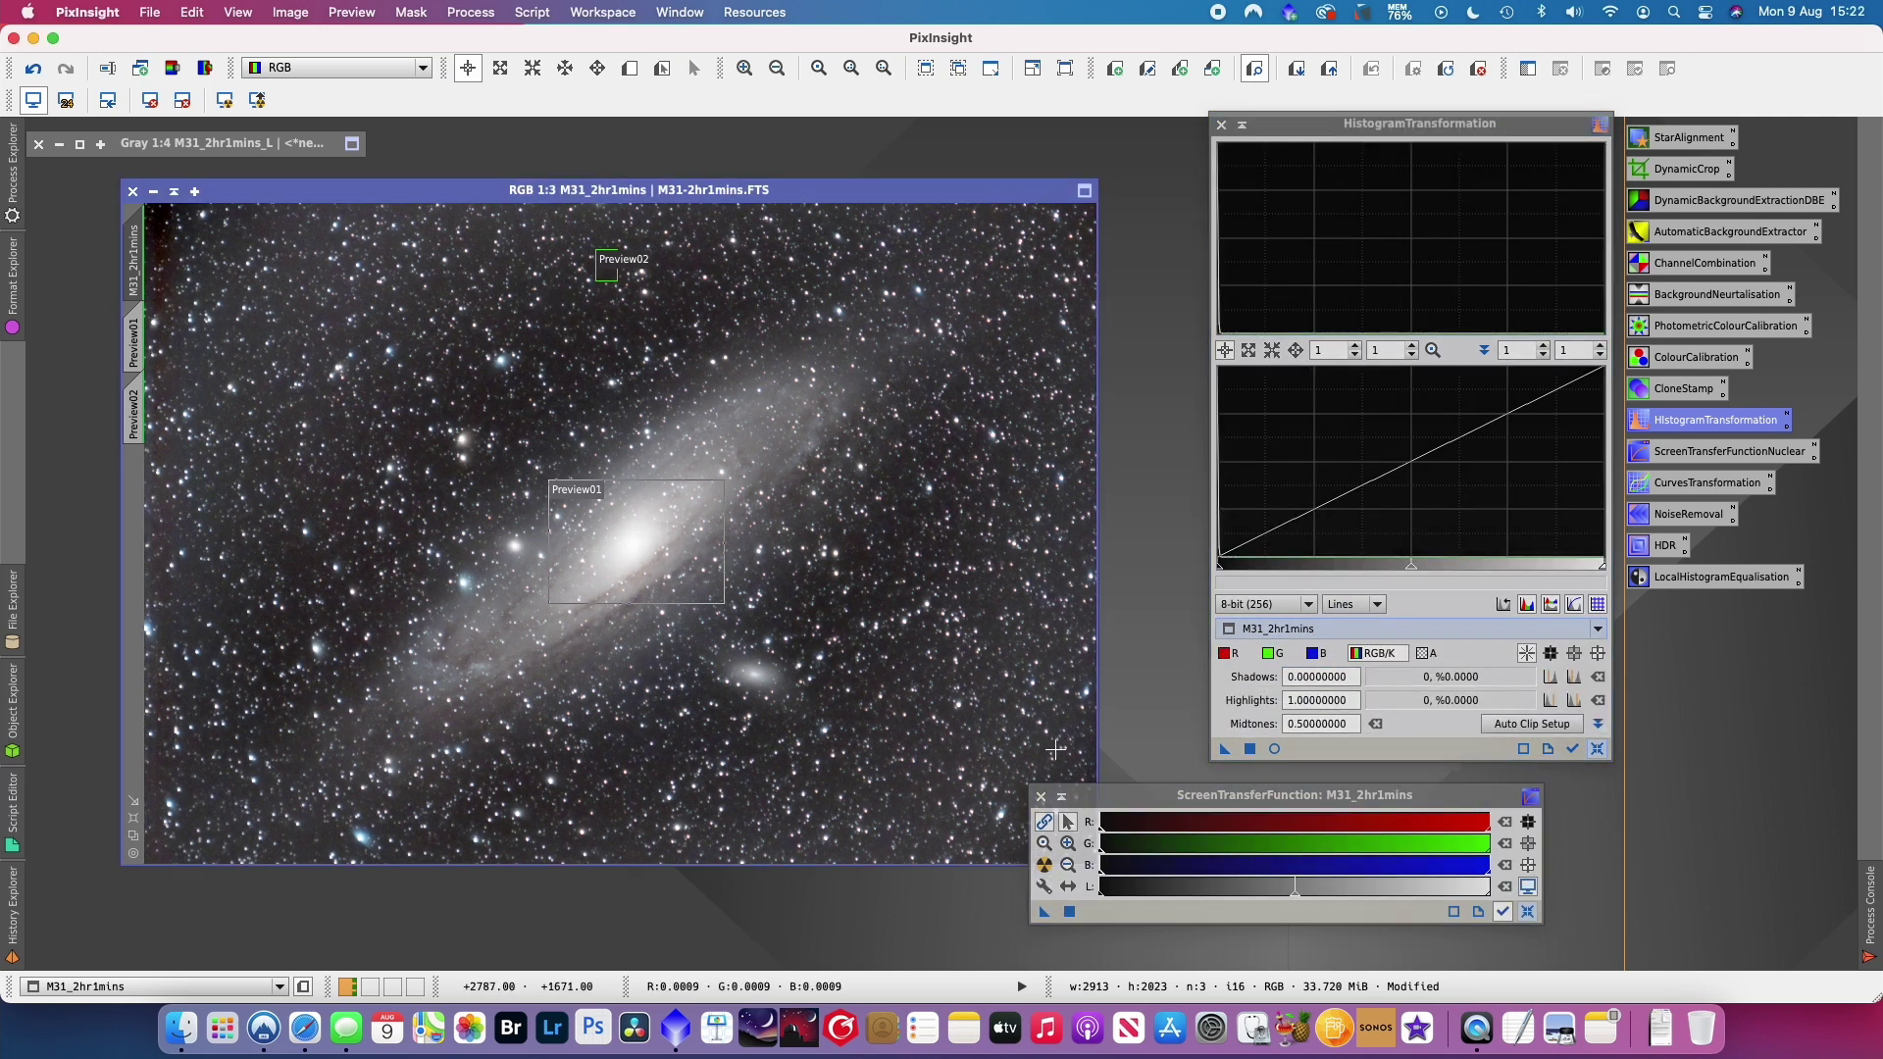
{"action": "left_click_drag", "start_coordinate": [1043, 917], "coordinate": [550, 537]}
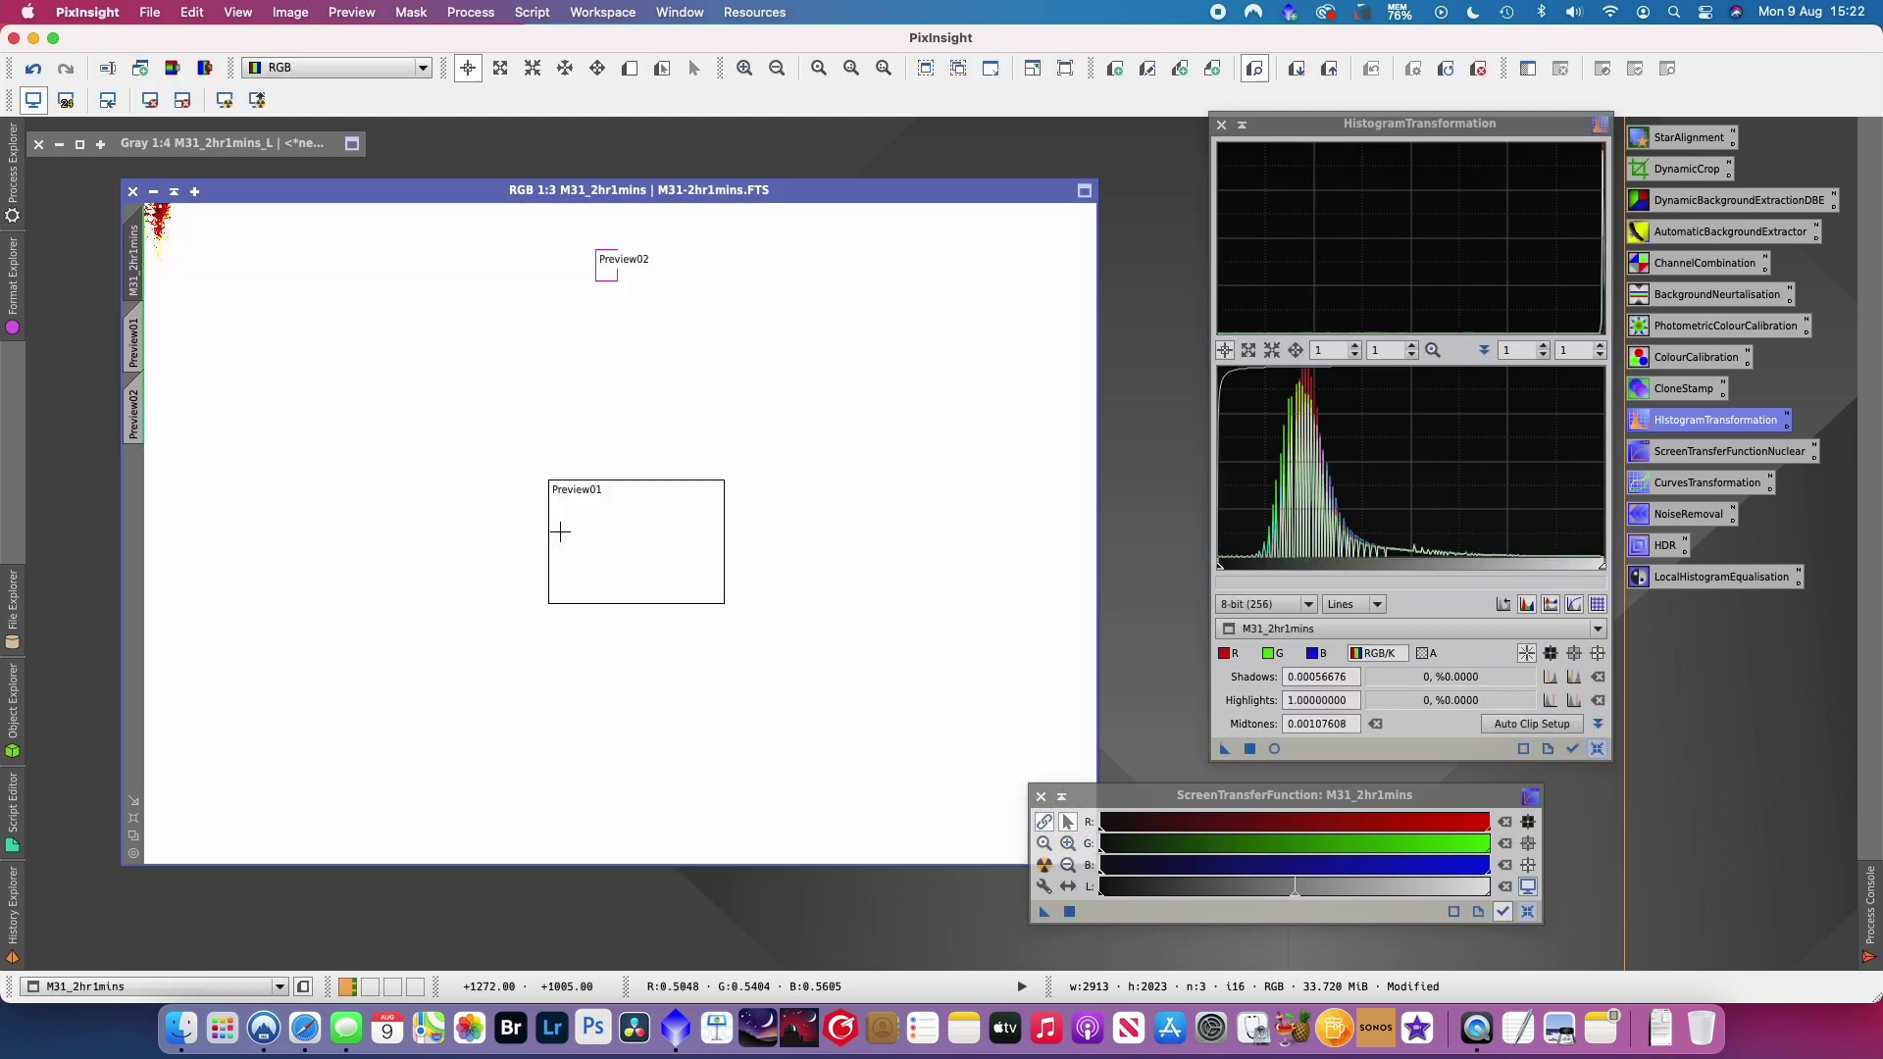
- Reset HistogramTransformation and ScreenTransferFunction to their defaults and close both
{"action": "left_click", "coordinate": [1598, 749]}
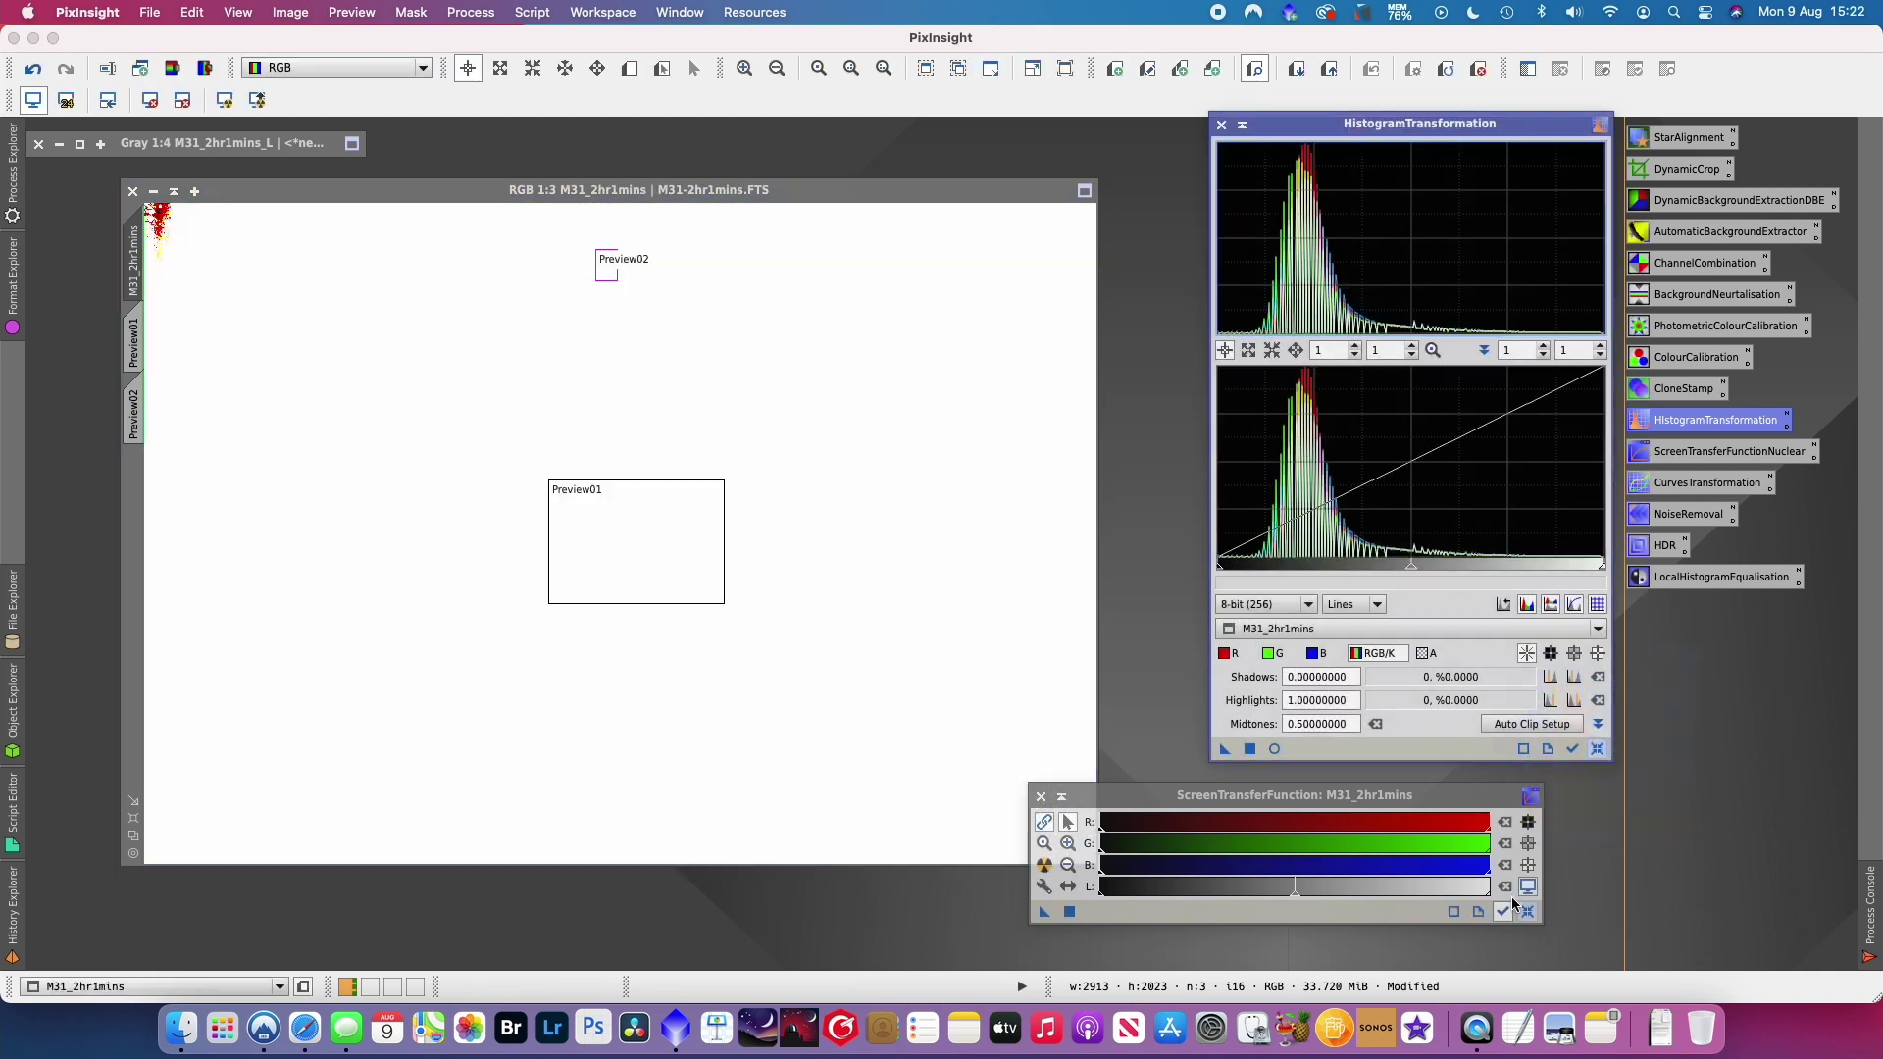
{"action": "left_click", "coordinate": [1527, 912]}
{"action": "left_click", "coordinate": [1040, 796]}
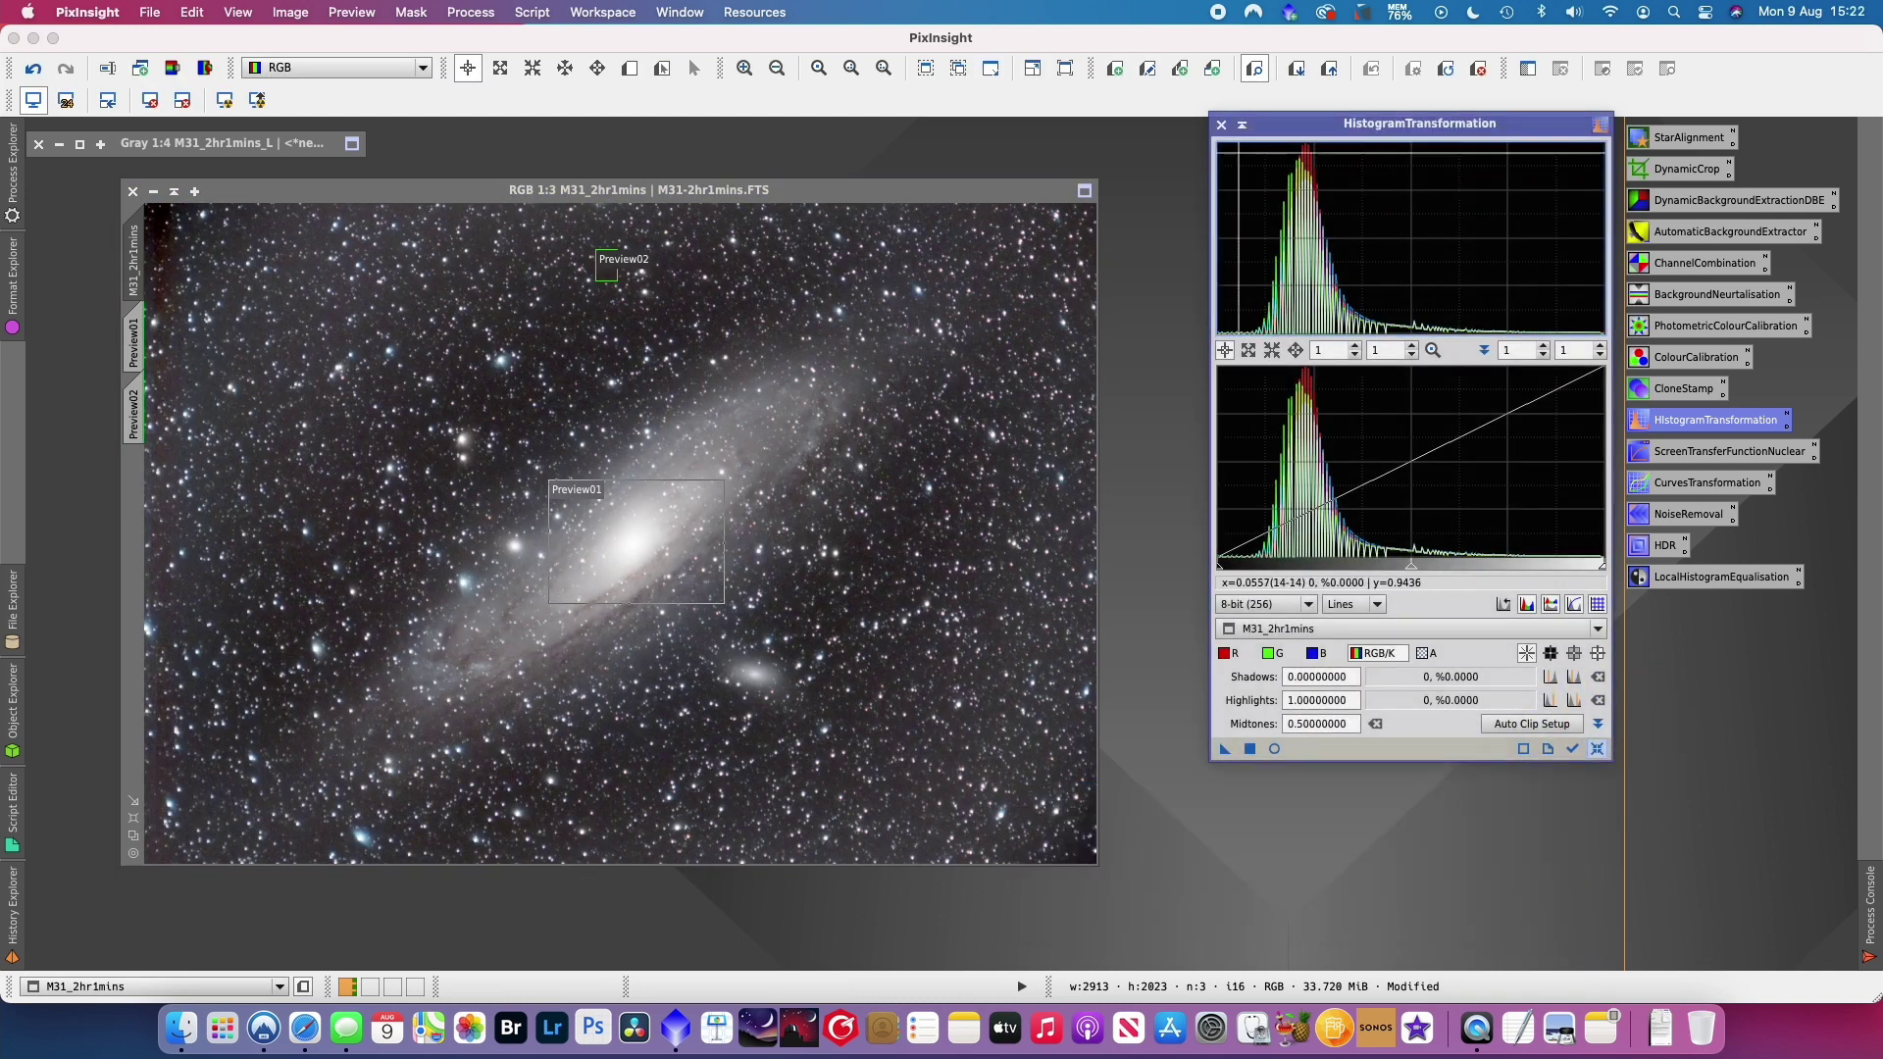
{"action": "left_click", "coordinate": [1221, 125]}
{"action": "left_click_drag", "start_coordinate": [869, 189], "coordinate": [960, 185]}
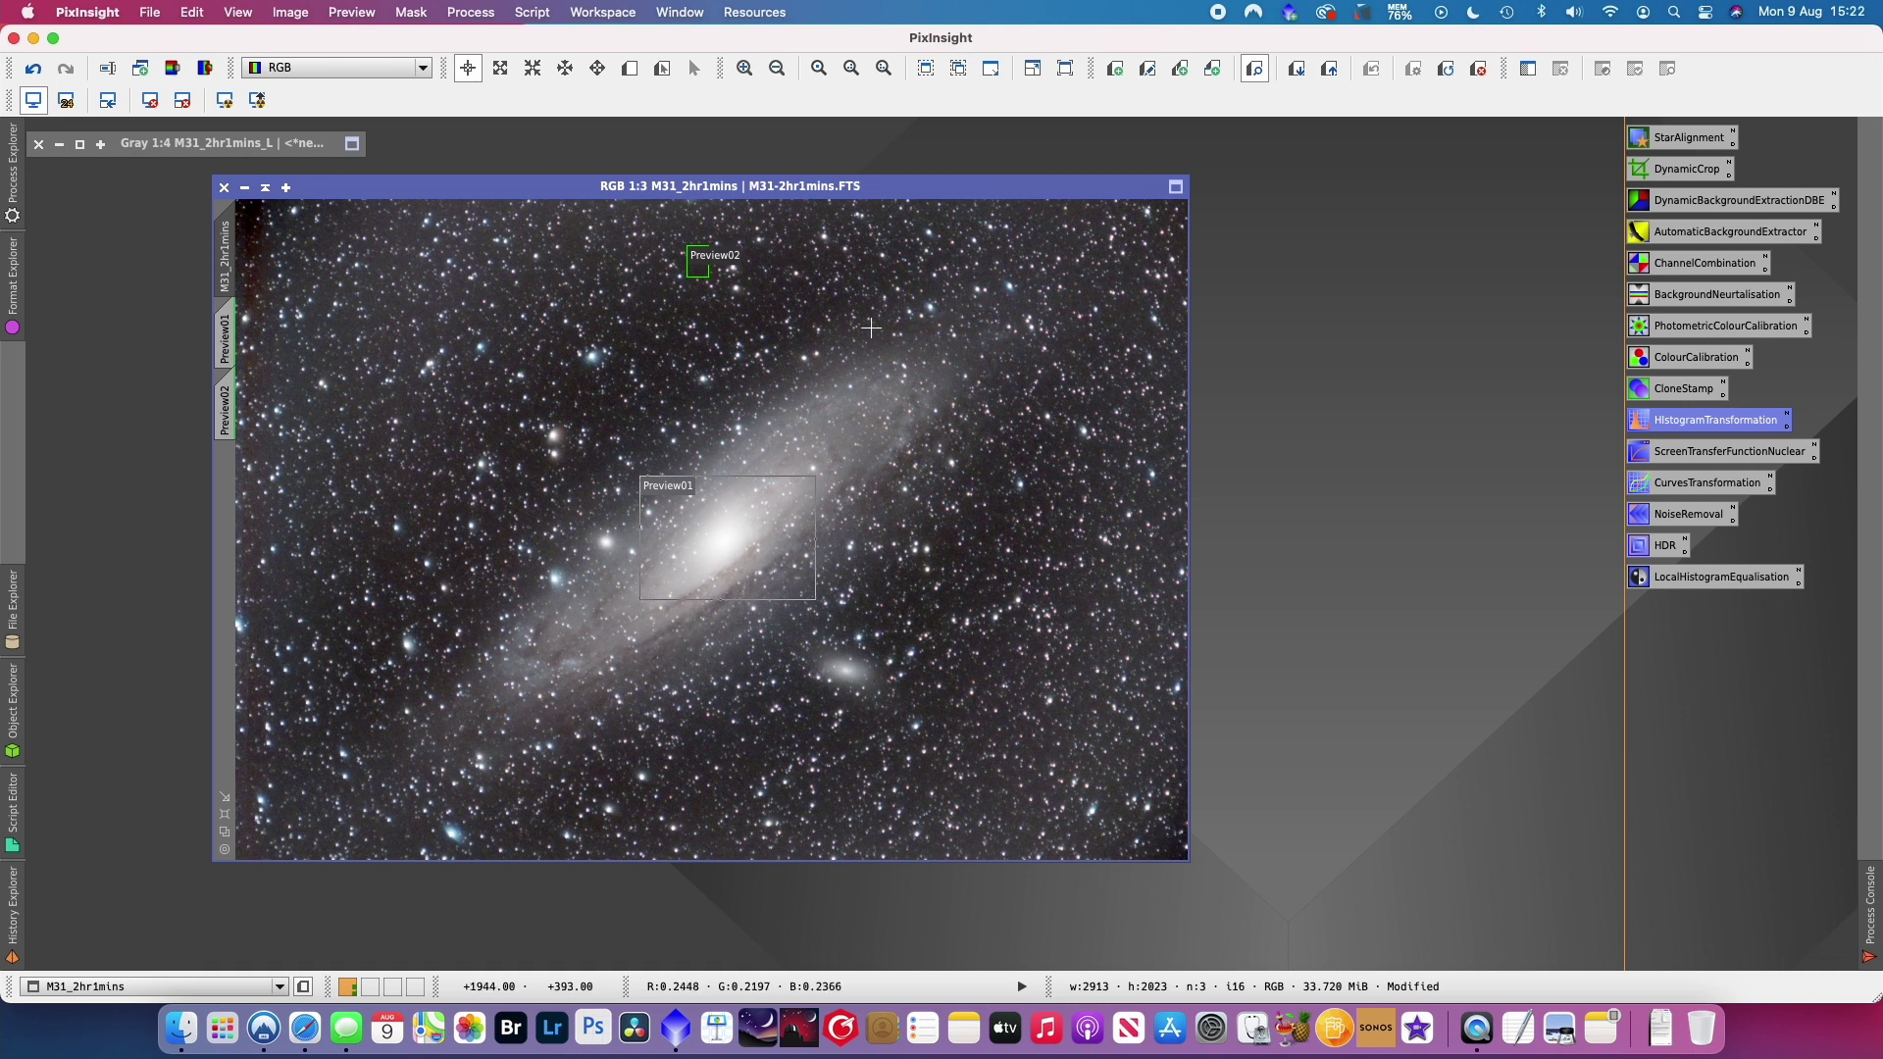
{"action": "left_click_drag", "start_coordinate": [608, 188], "coordinate": [578, 205]}
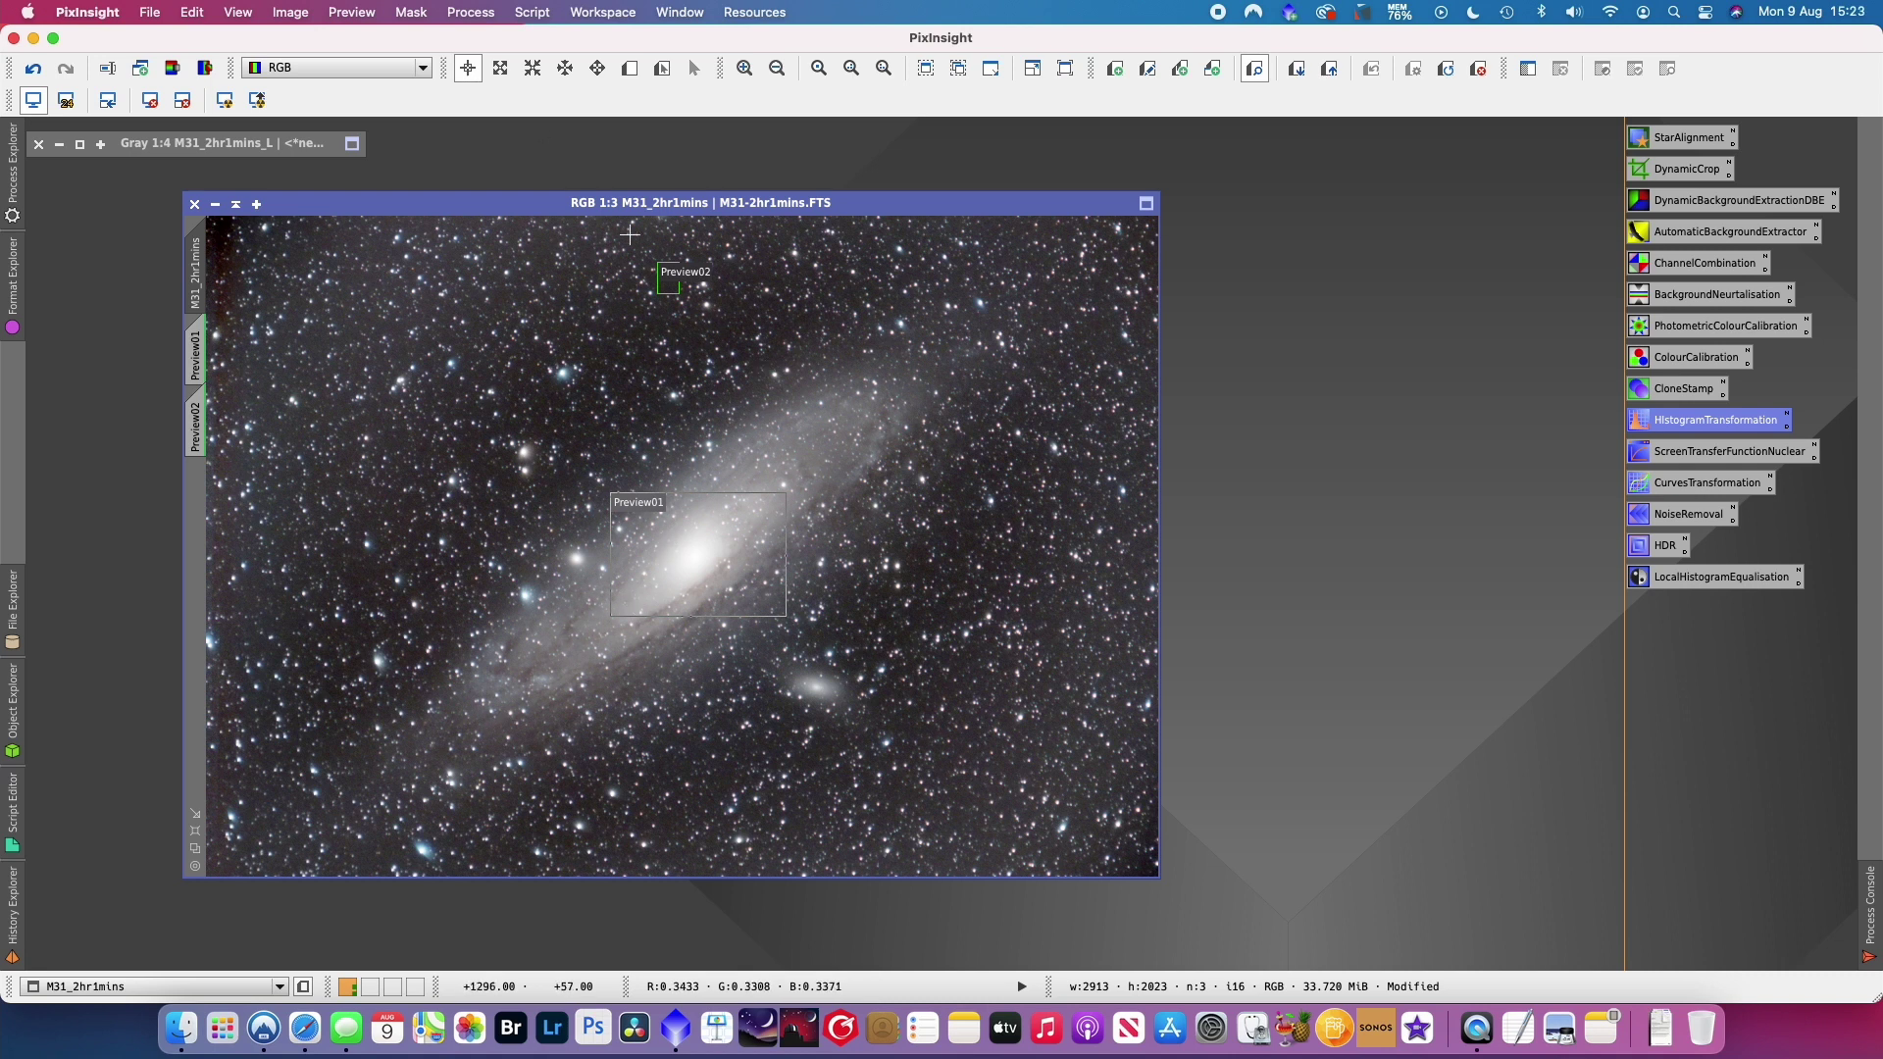
- Open the HDRMultiscaleTransform process and arrange it beside the M31_2hr1mins image
{"action": "left_click", "coordinate": [479, 12]}
{"action": "mouse_move", "coordinate": [530, 39]}
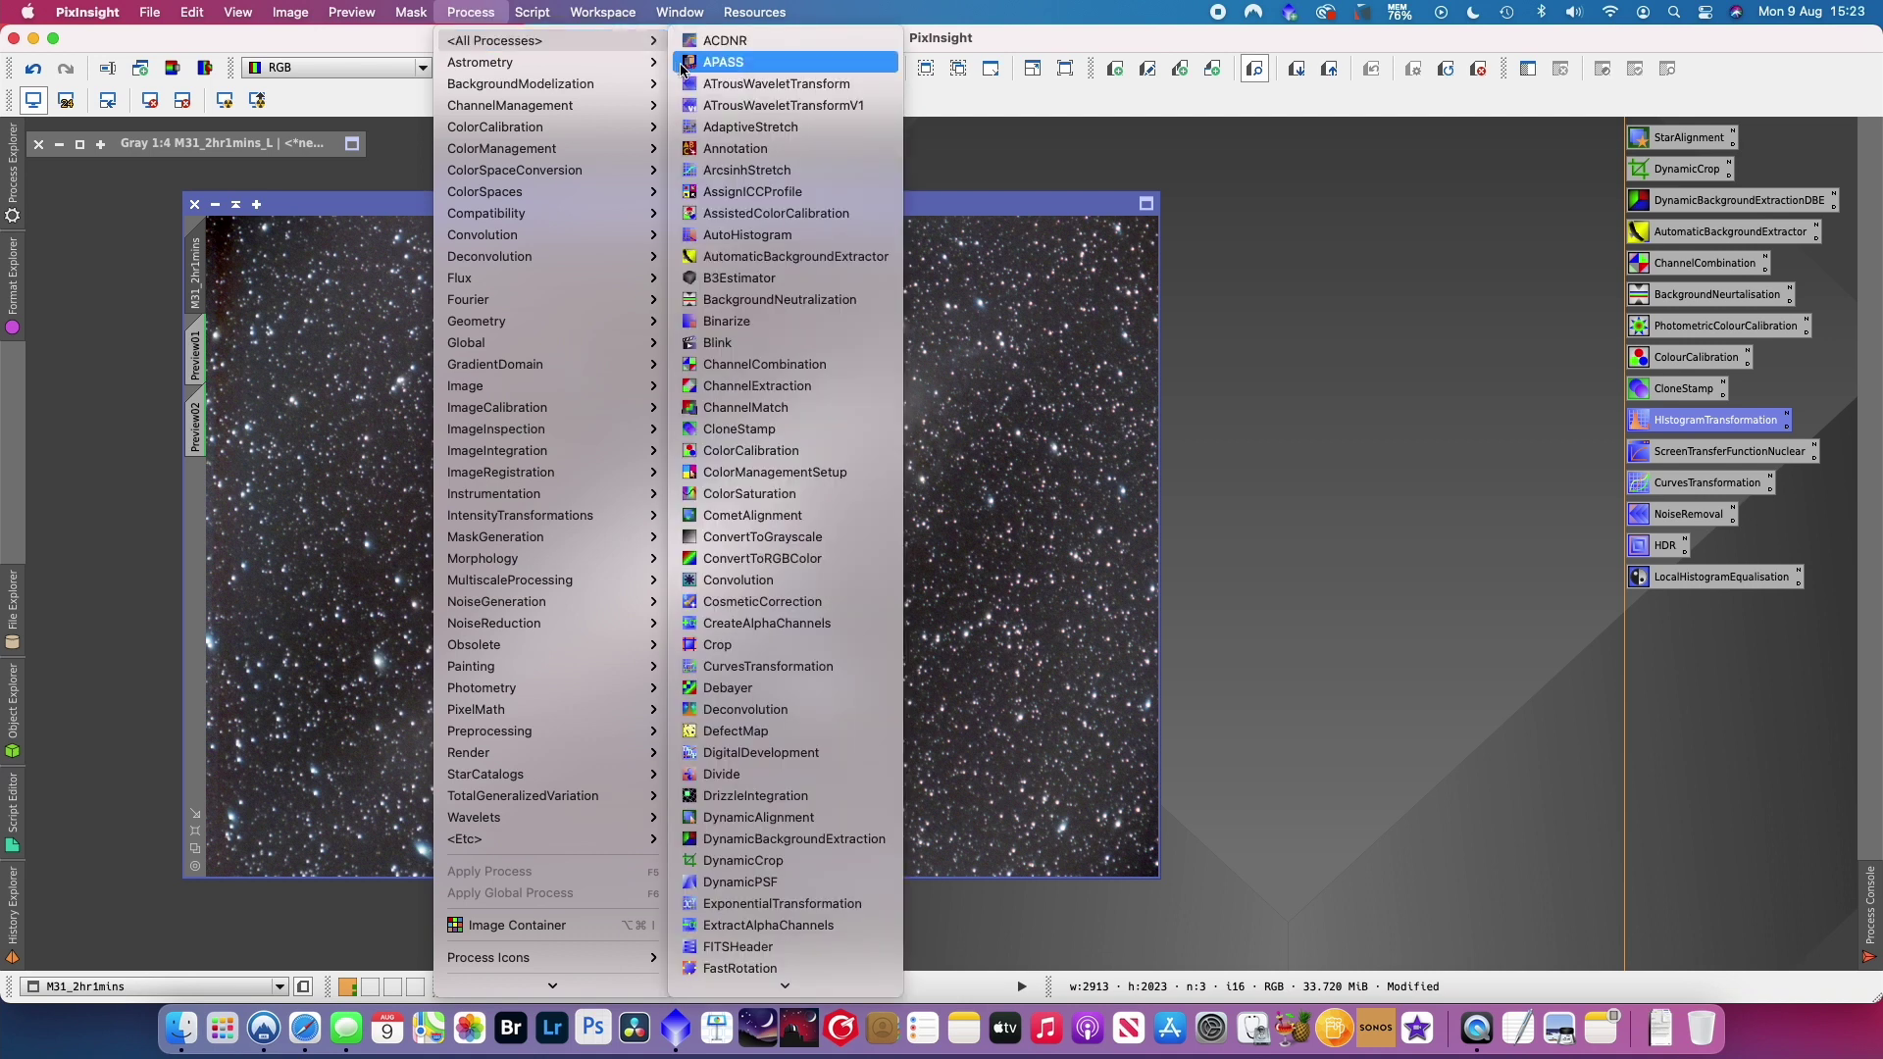
{"action": "scroll", "coordinate": [755, 710], "scroll_direction": "down", "scroll_amount": 10}
{"action": "scroll", "coordinate": [755, 713], "scroll_direction": "down", "scroll_amount": 5}
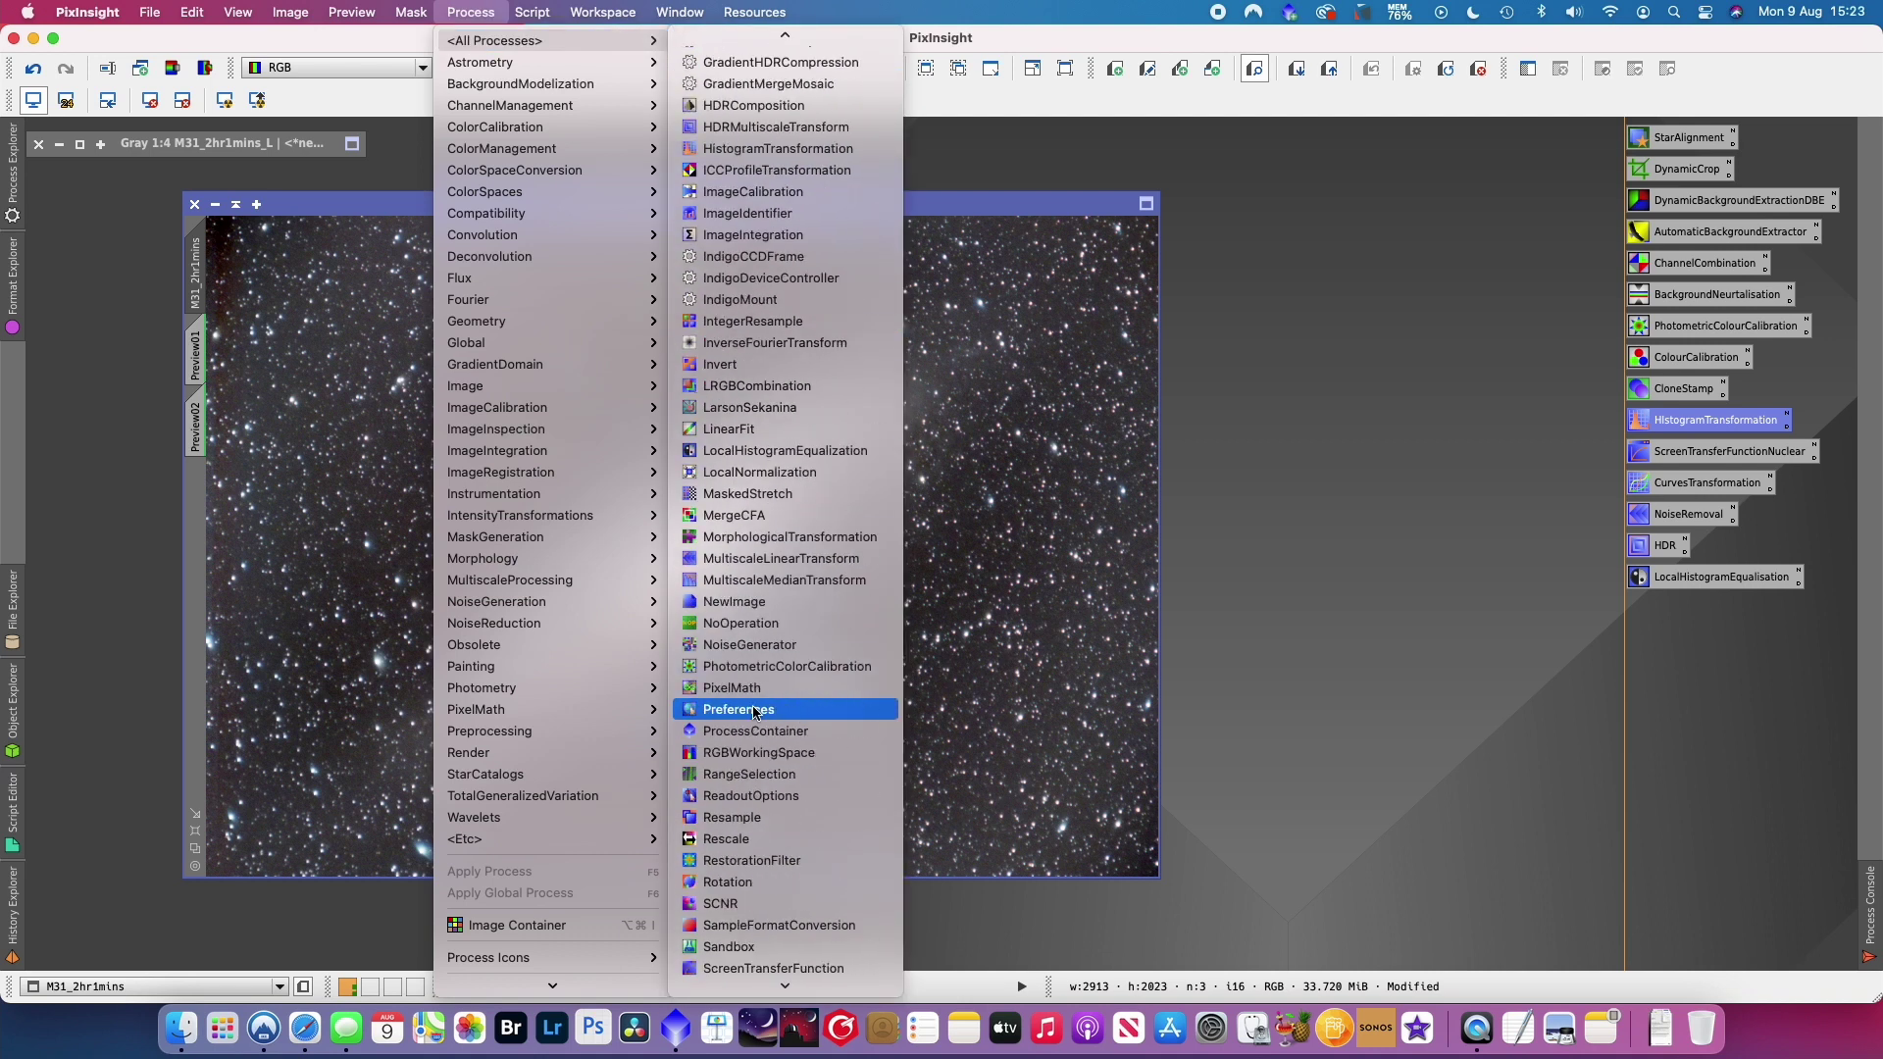
{"action": "scroll", "coordinate": [755, 712], "scroll_direction": "up", "scroll_amount": 4}
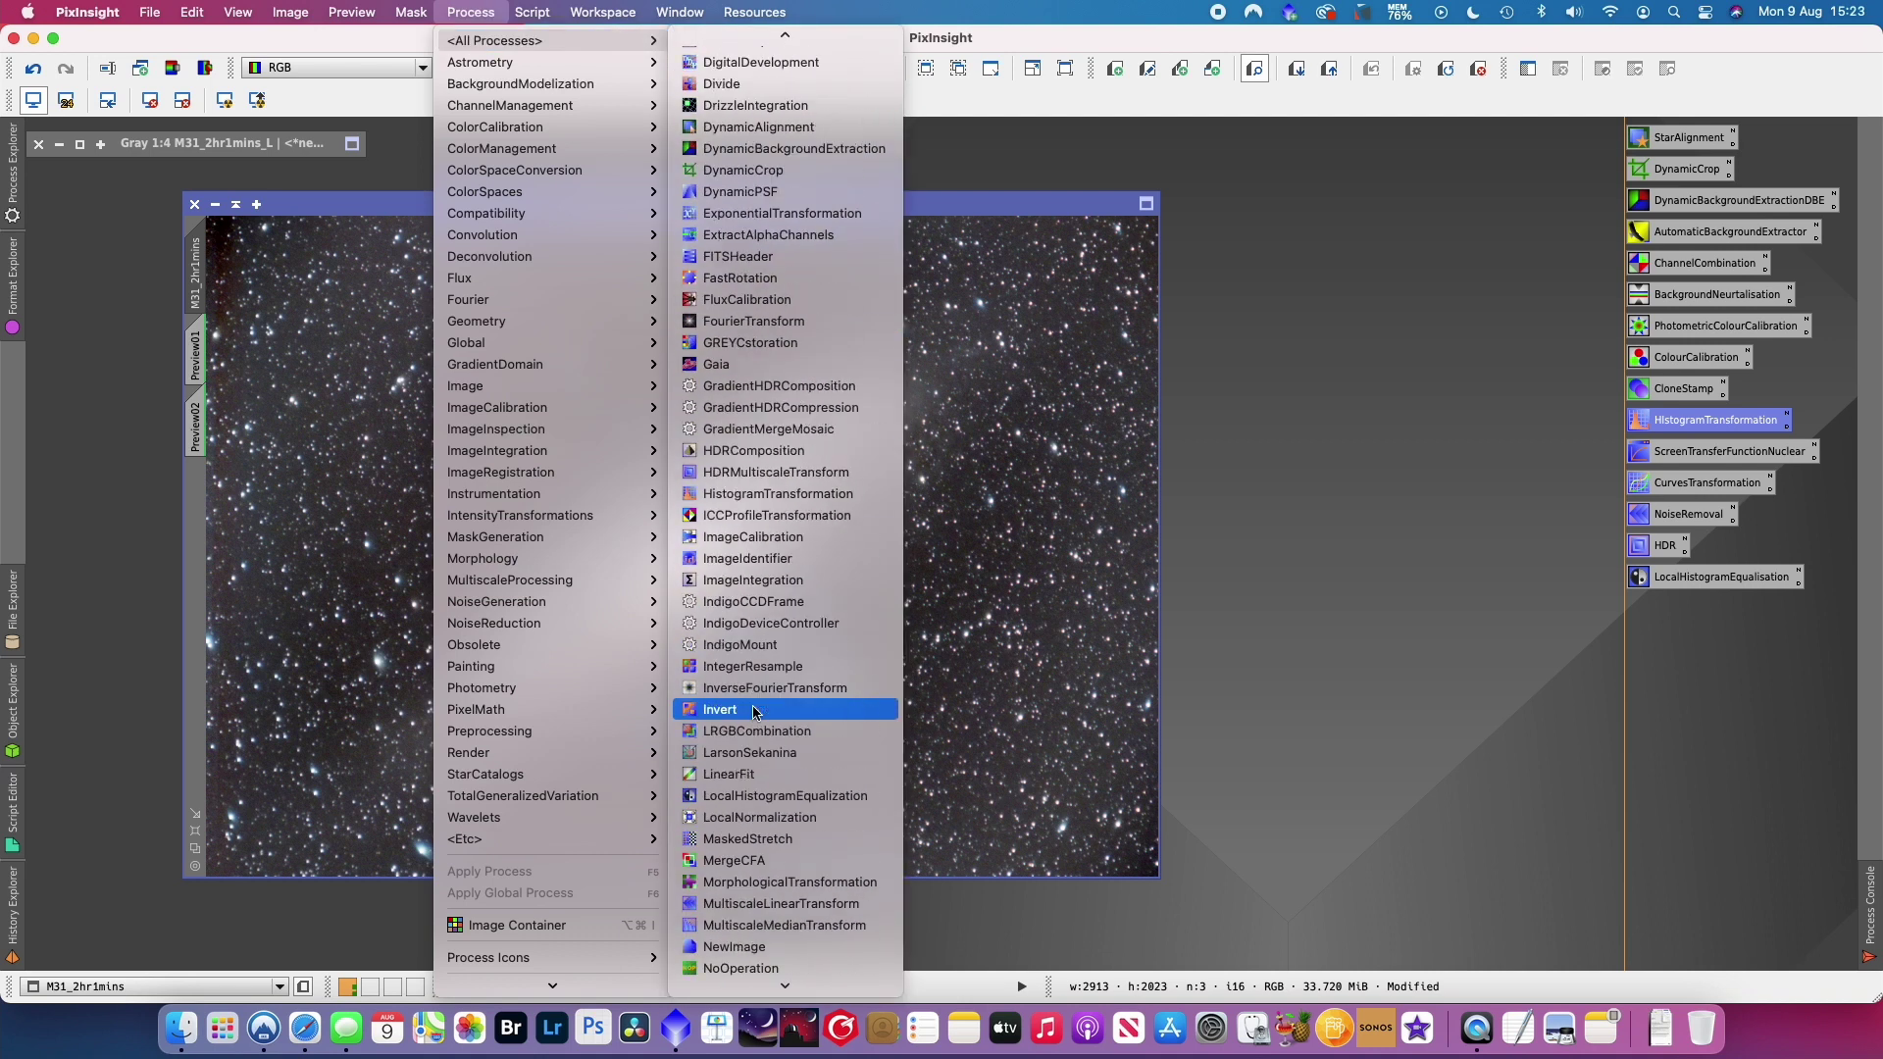
{"action": "left_click", "coordinate": [779, 473]}
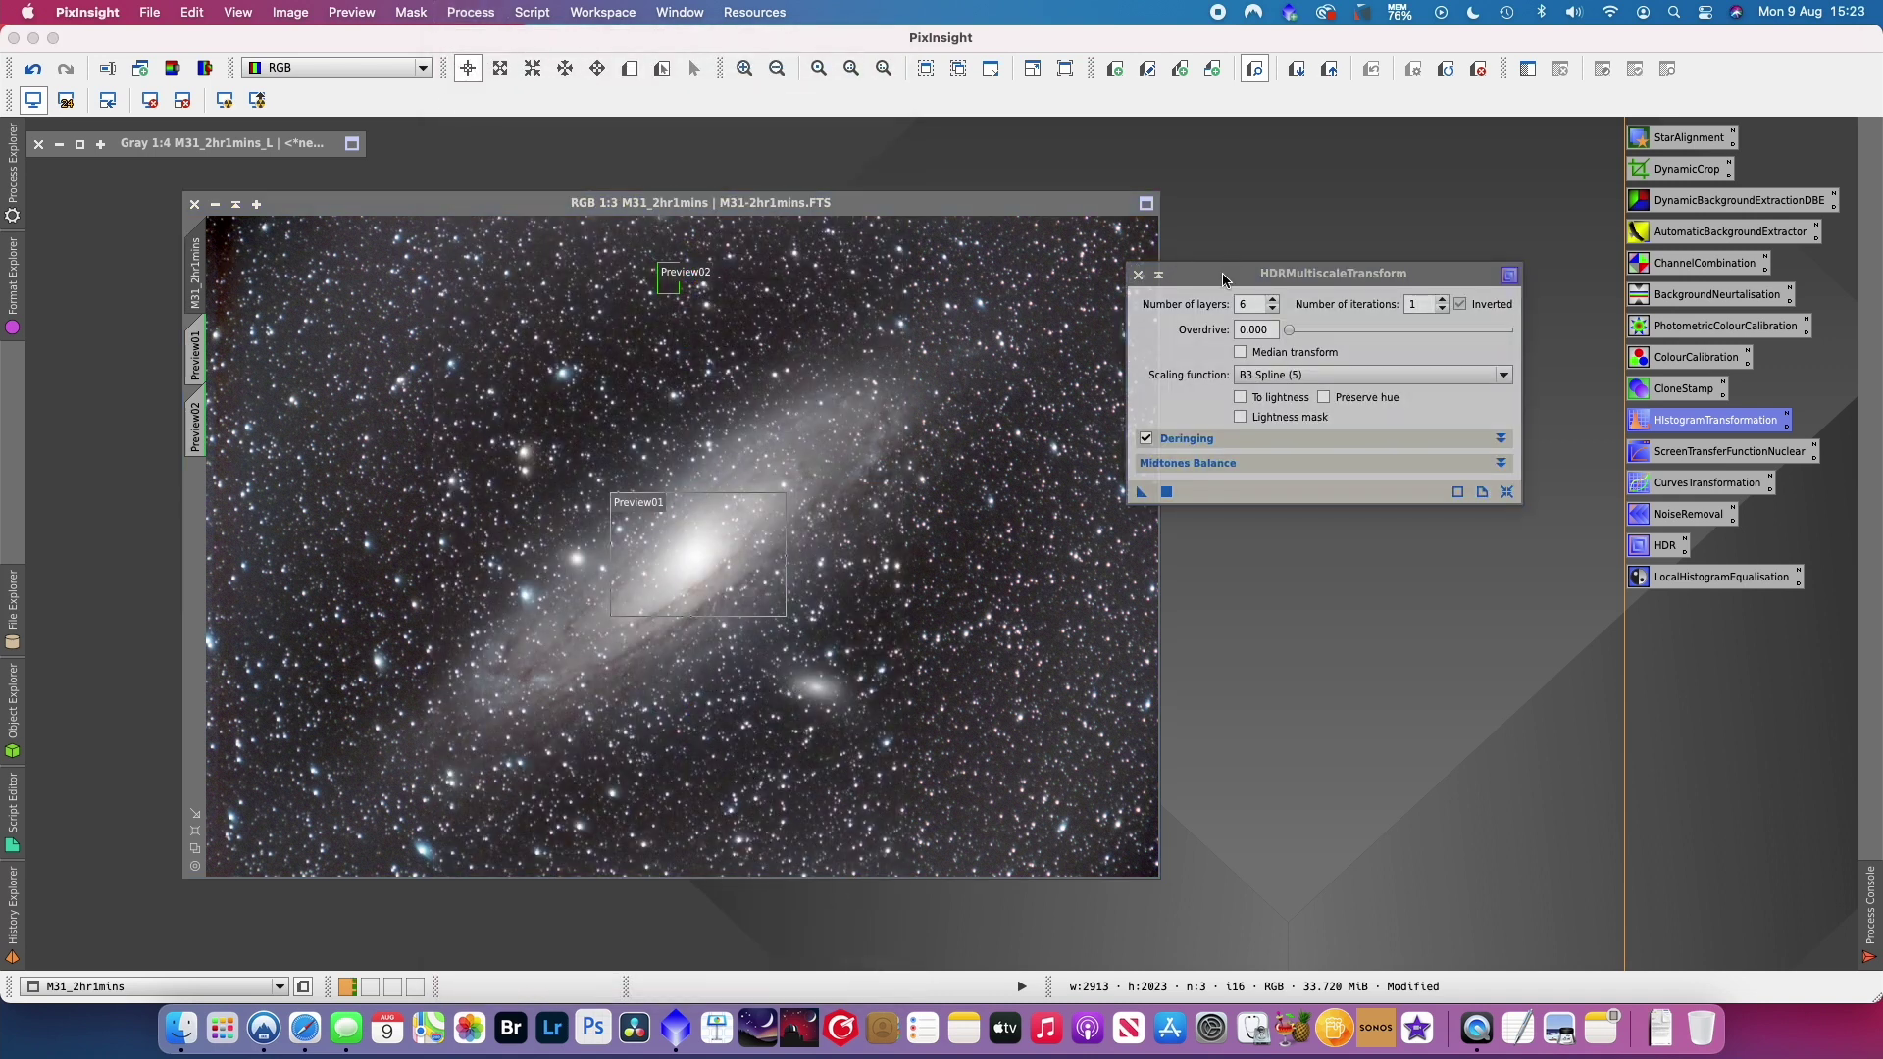
{"action": "left_click_drag", "start_coordinate": [1231, 276], "coordinate": [1270, 283]}
{"action": "left_click_drag", "start_coordinate": [876, 202], "coordinate": [838, 197]}
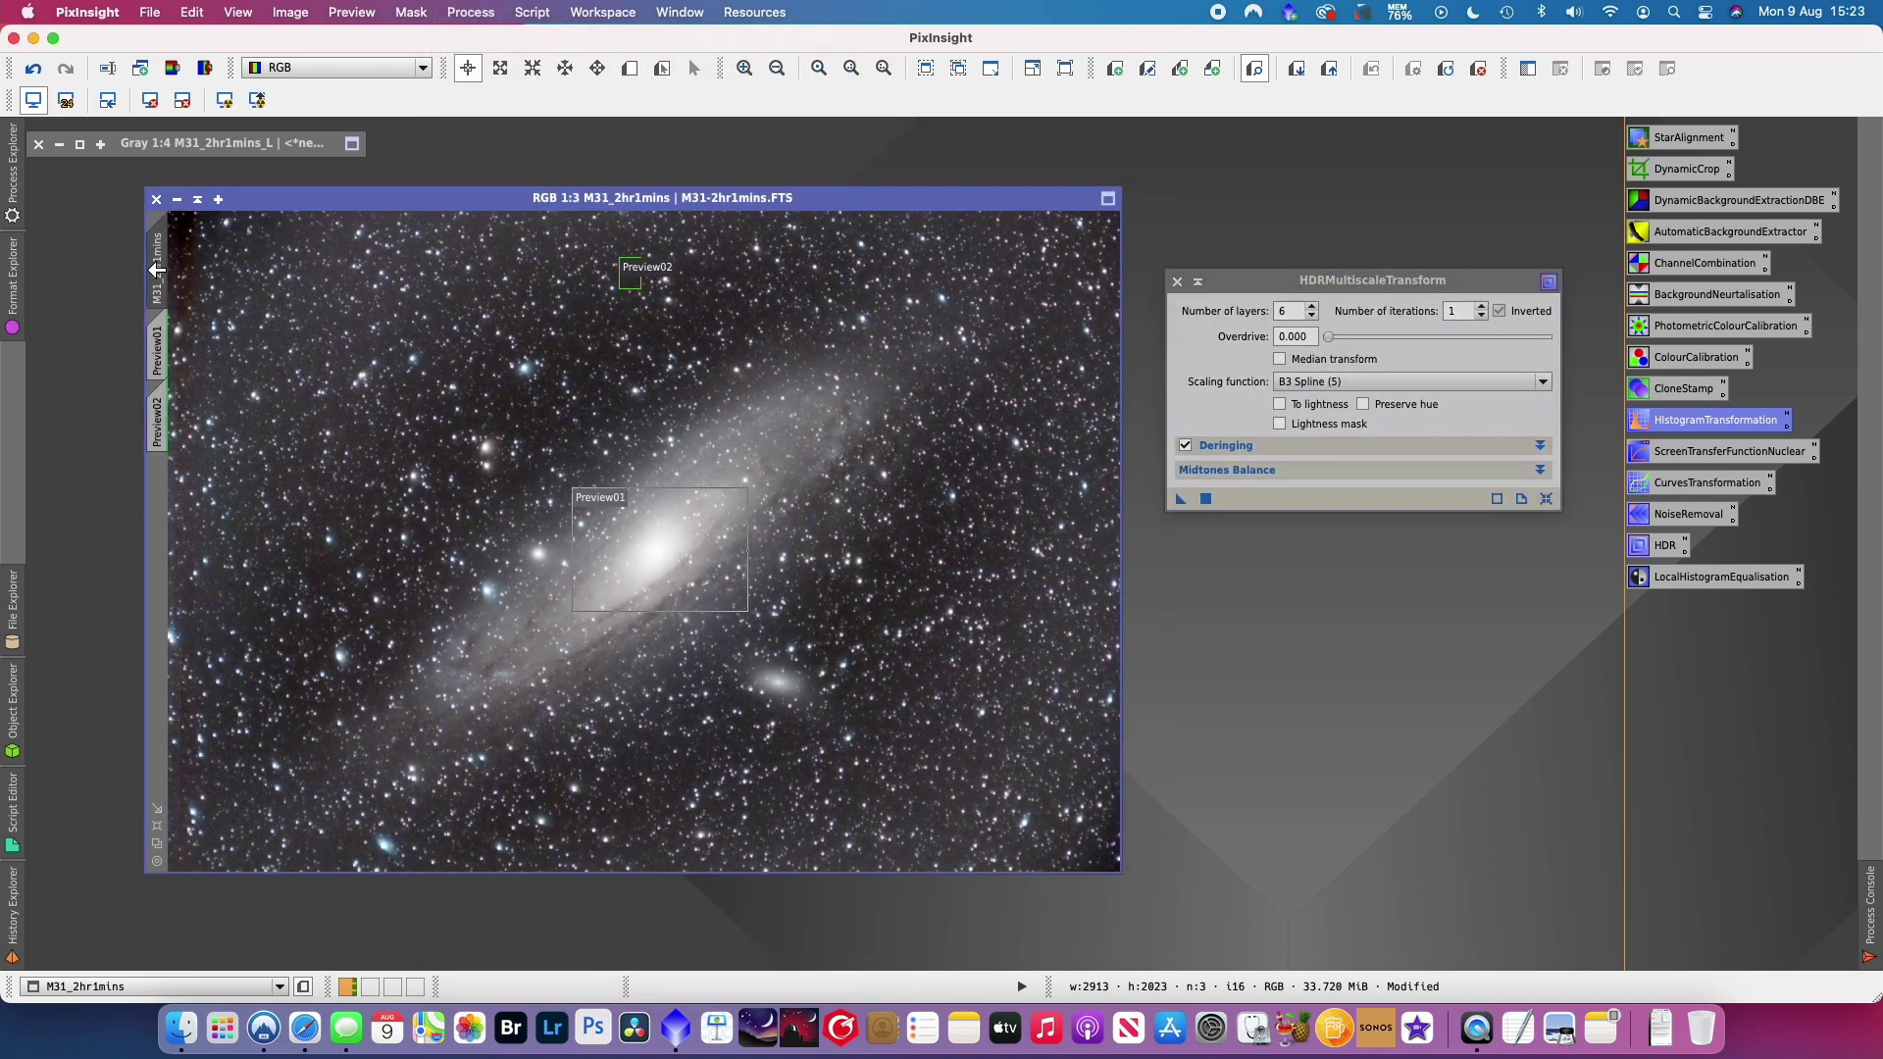
- Assign M31_2hr1mins_L as the mask of the M31_2hr1mins image without inverting it
{"action": "left_click", "coordinate": [411, 12]}
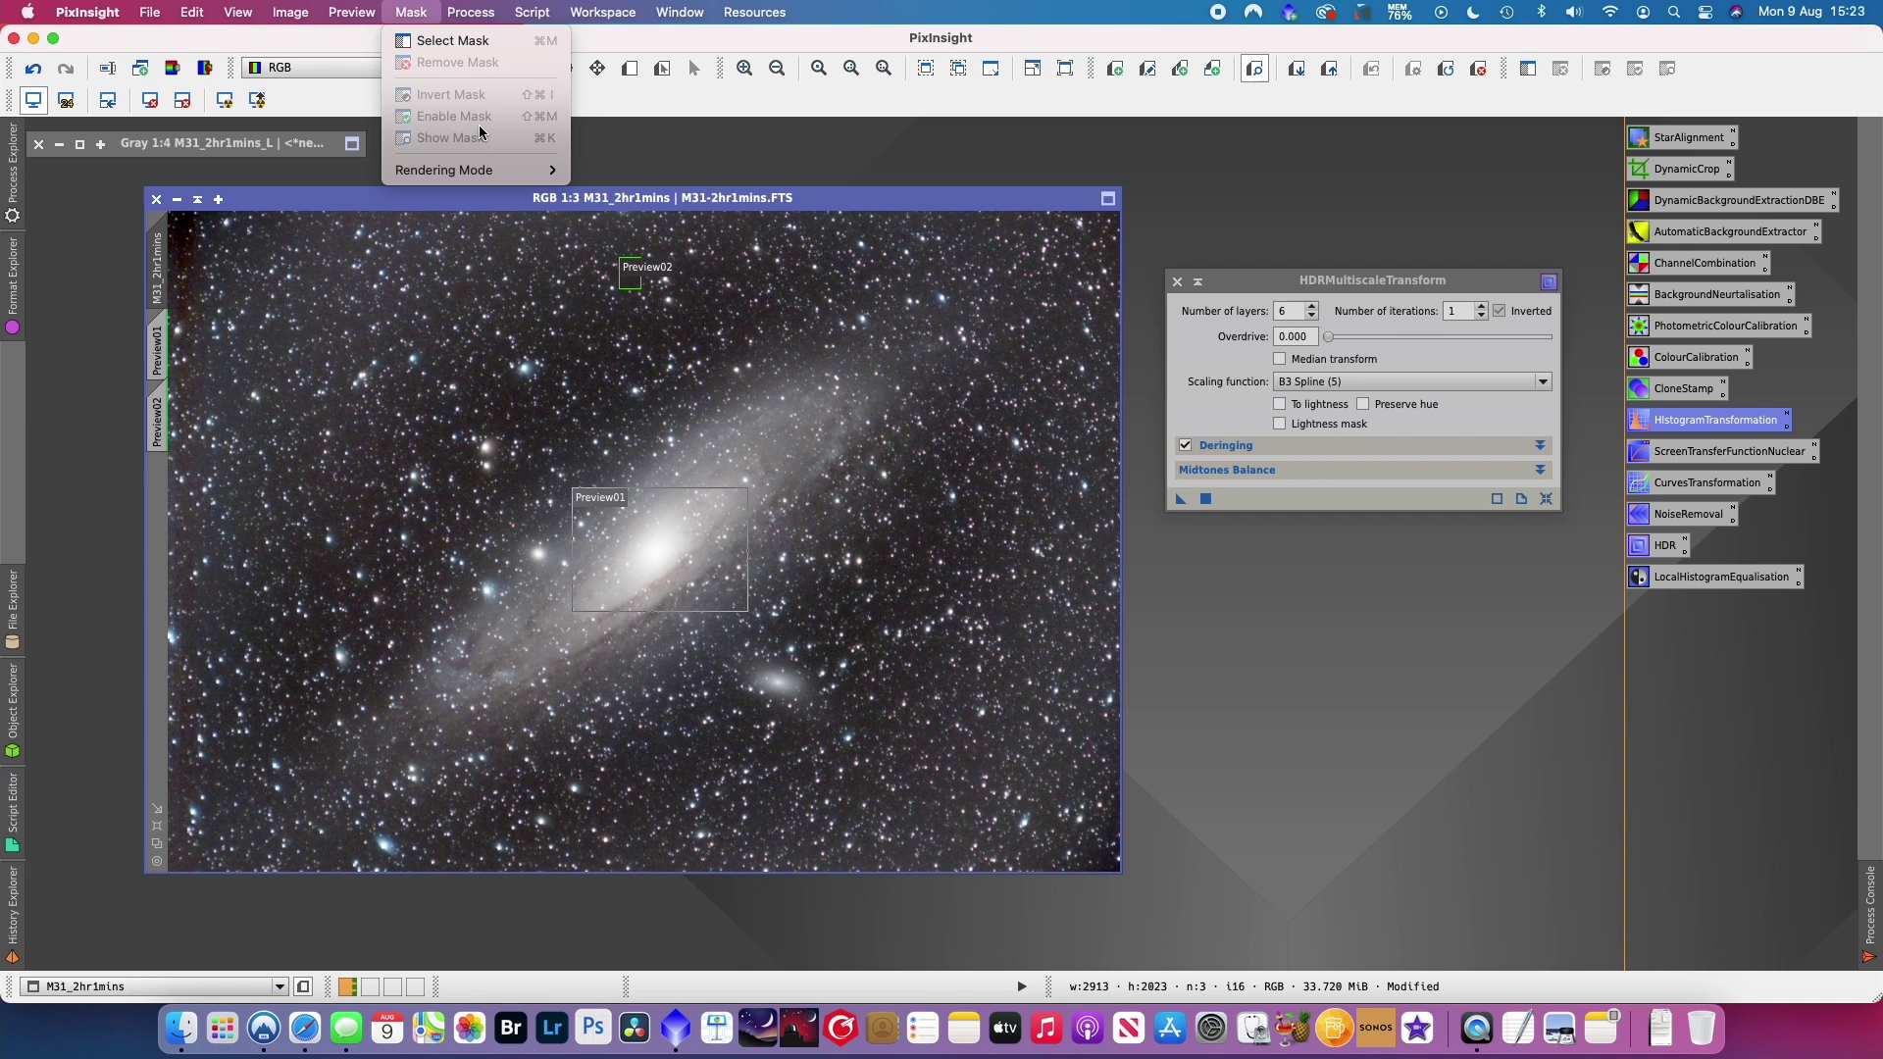
{"action": "left_click", "coordinate": [451, 40]}
{"action": "left_click", "coordinate": [848, 508]}
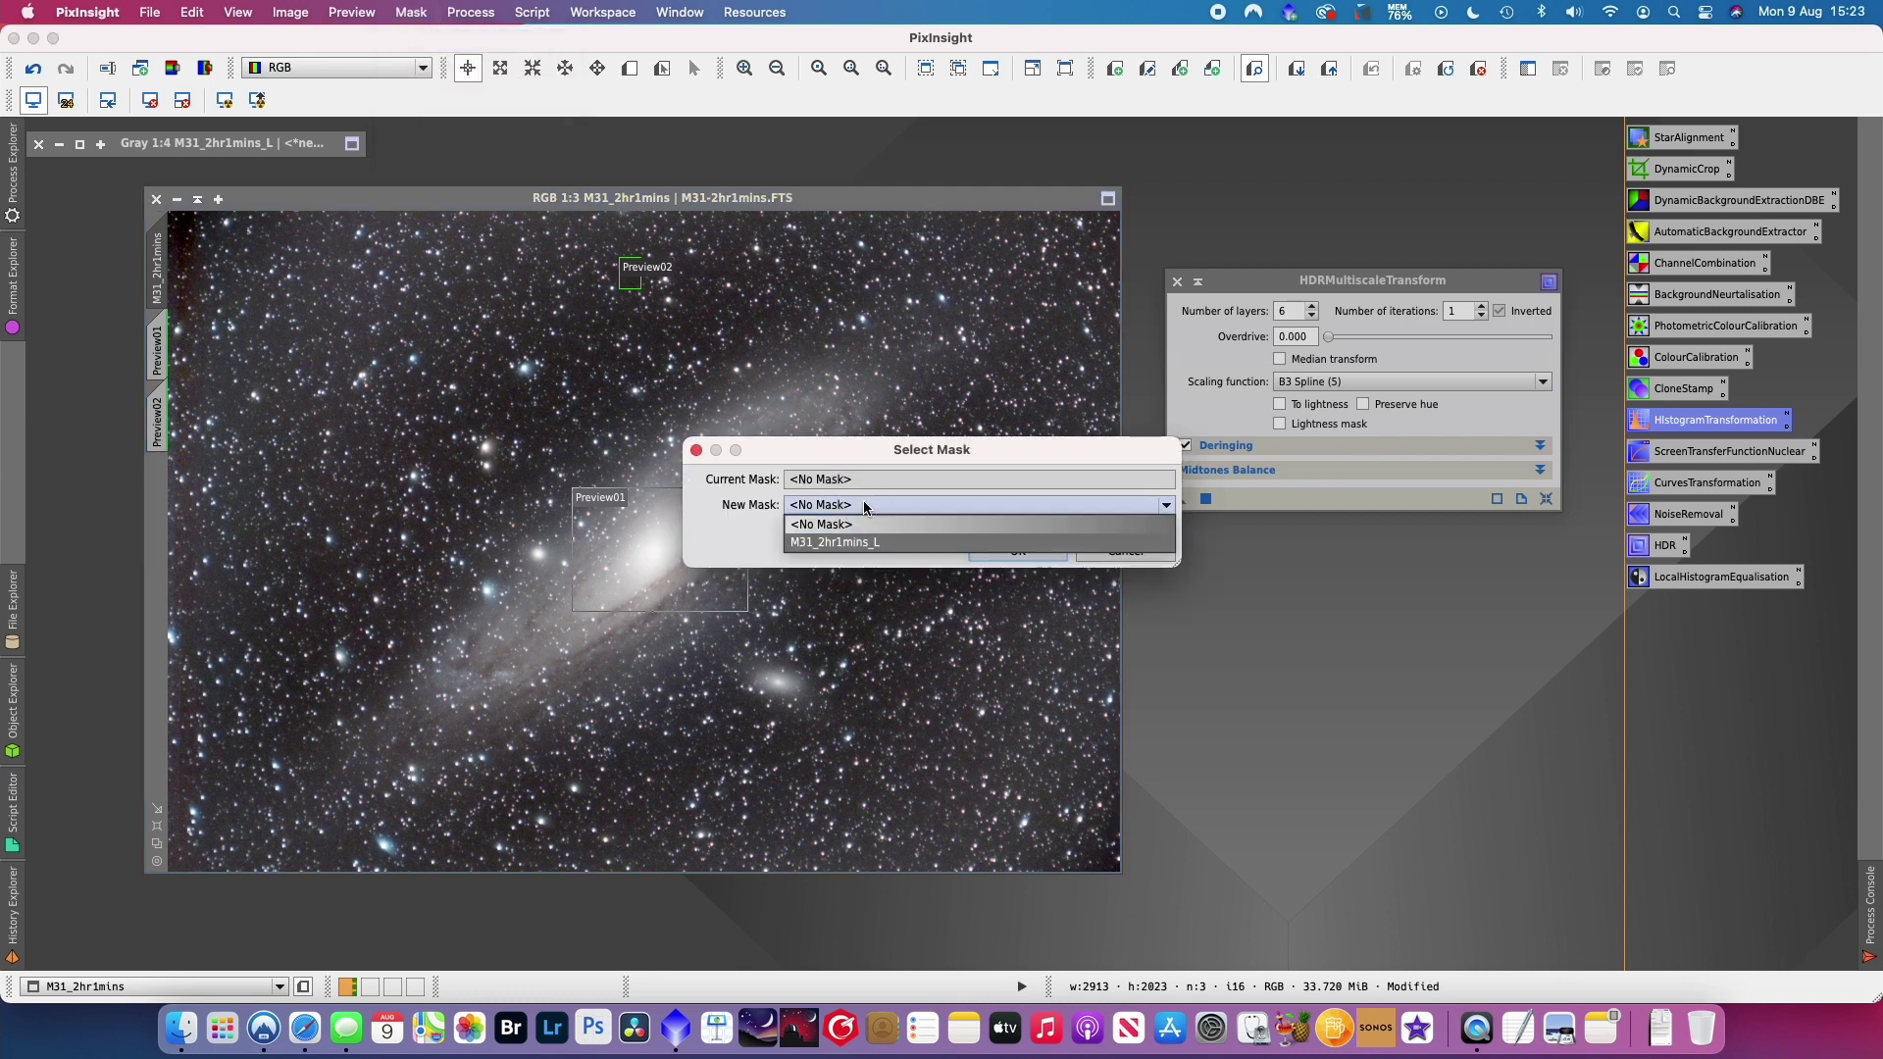
{"action": "left_click", "coordinate": [861, 544]}
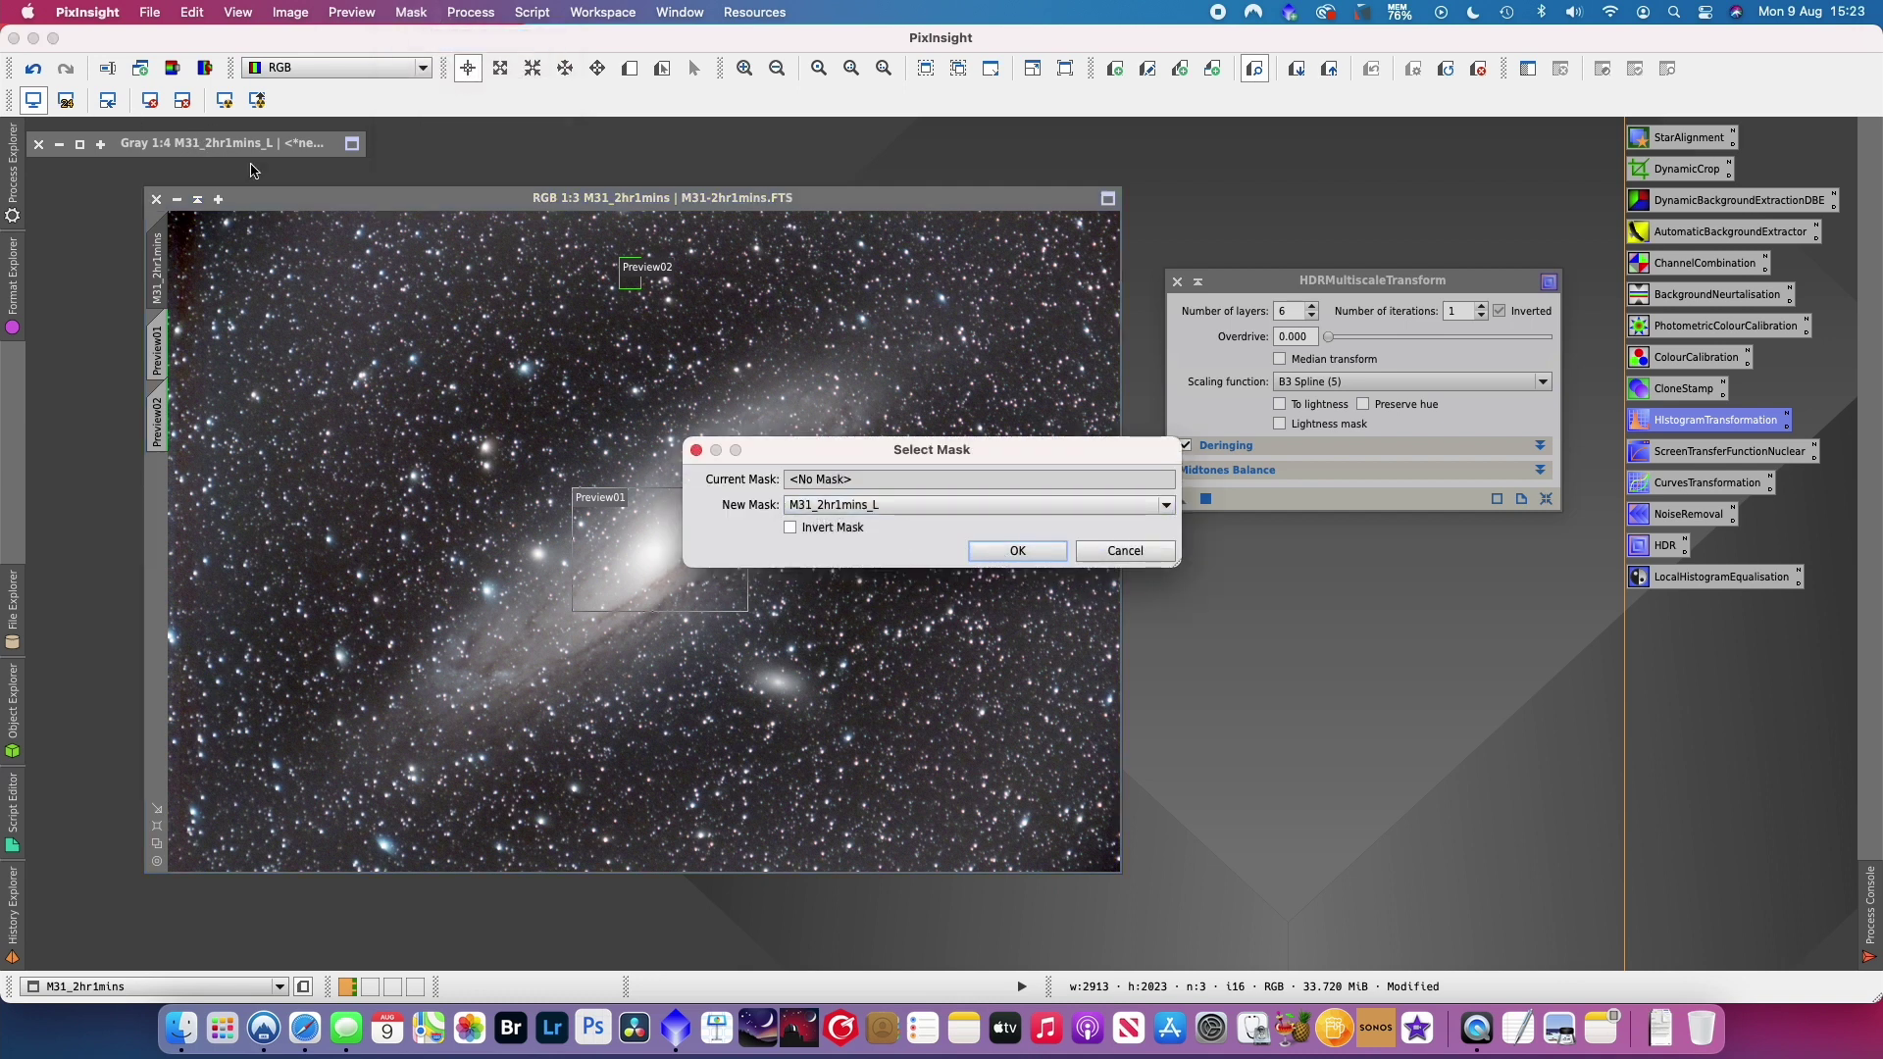
{"action": "left_click", "coordinate": [1018, 550]}
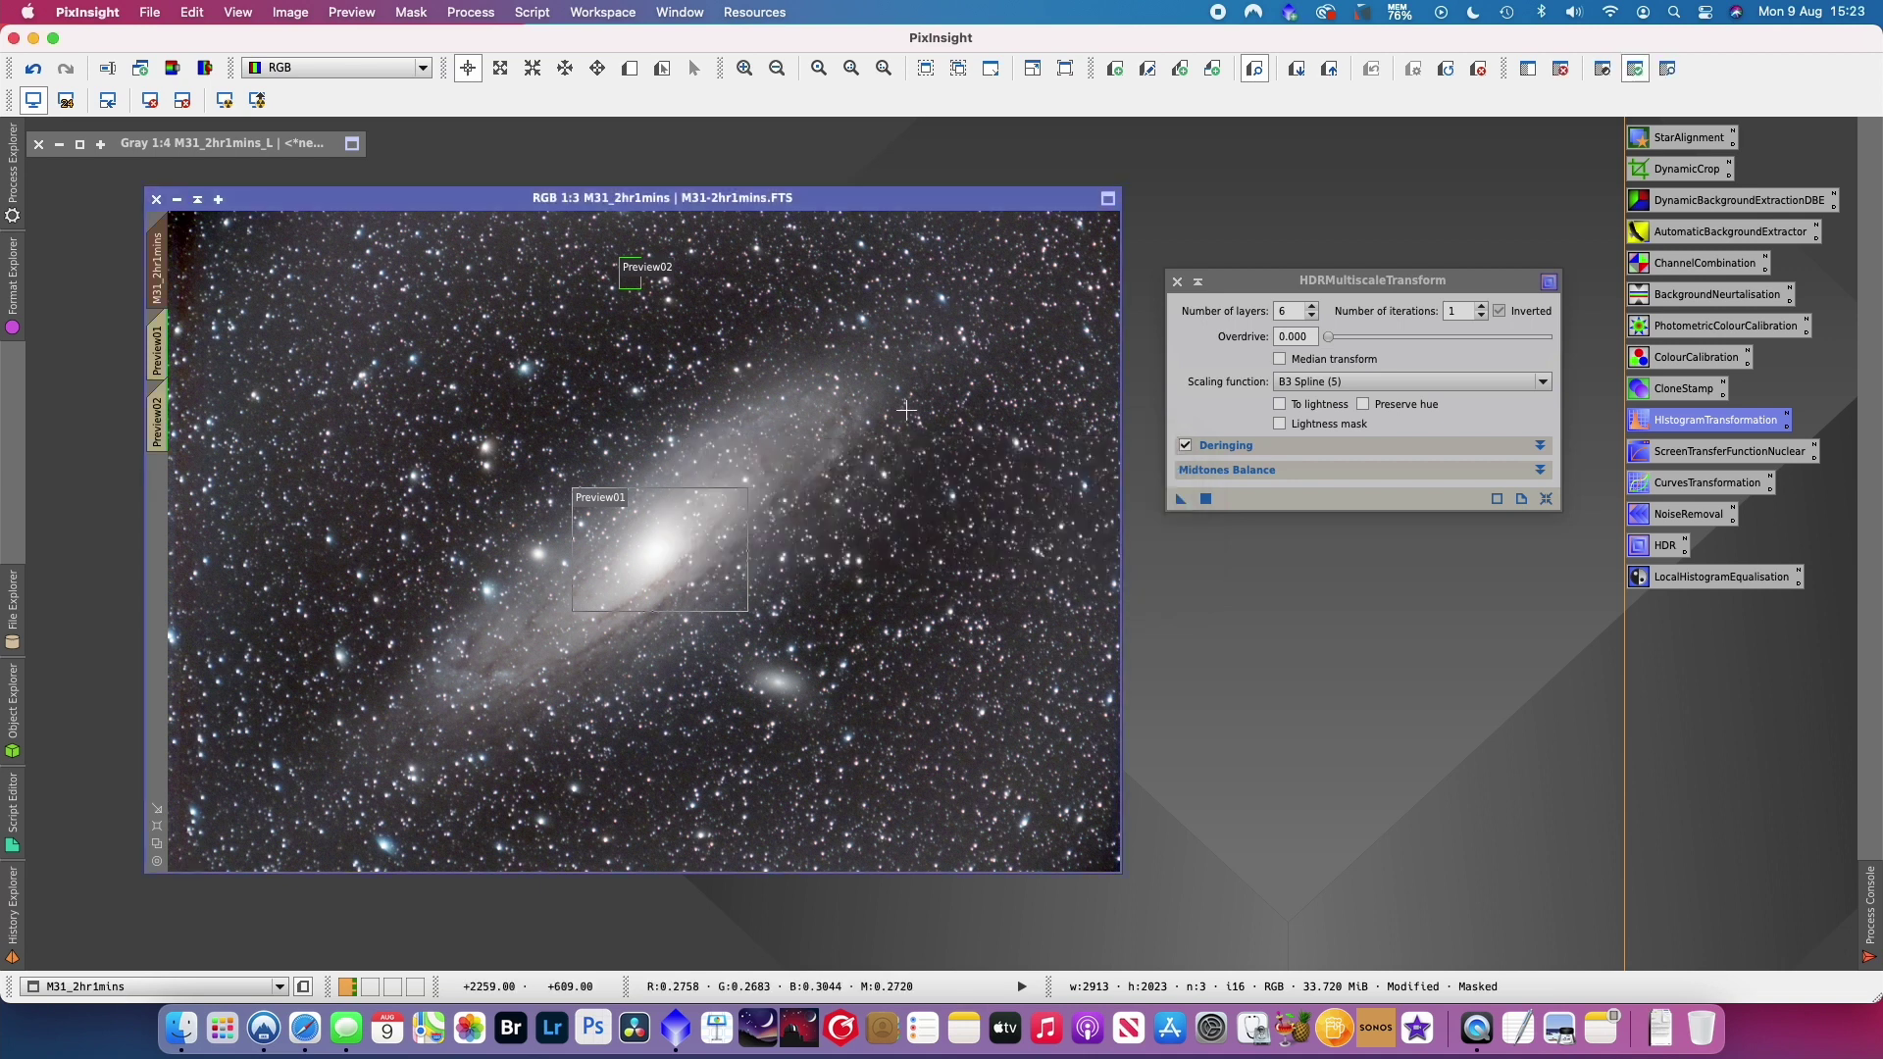
- Toggle the mask overlay on the M31_2hr1mins image to examine which areas are protected, leaving it hidden
{"action": "key", "text": "super+k"}
{"action": "key", "text": "super+k"}
{"action": "key", "text": "super+k"}
{"action": "key", "text": "super+k"}
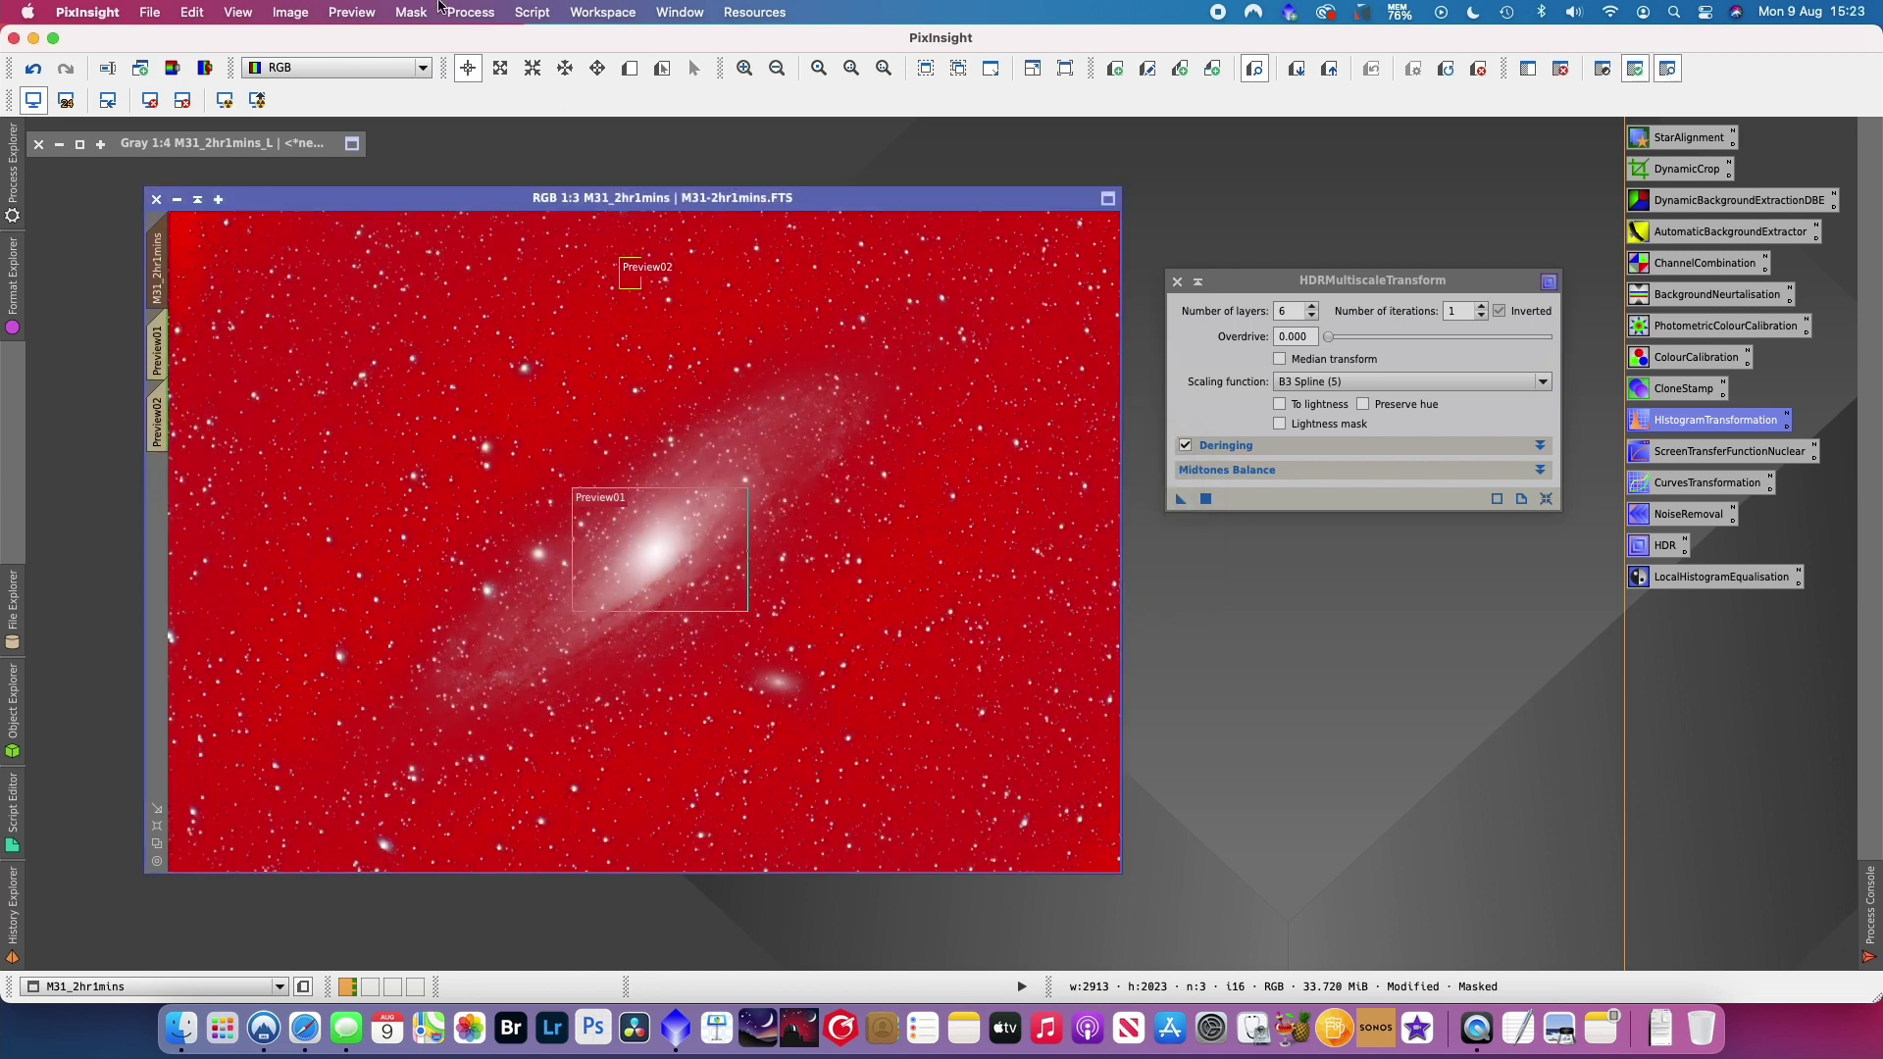
{"action": "key", "text": "super+k"}
{"action": "key", "text": "super+k"}
{"action": "key", "text": "super+k"}
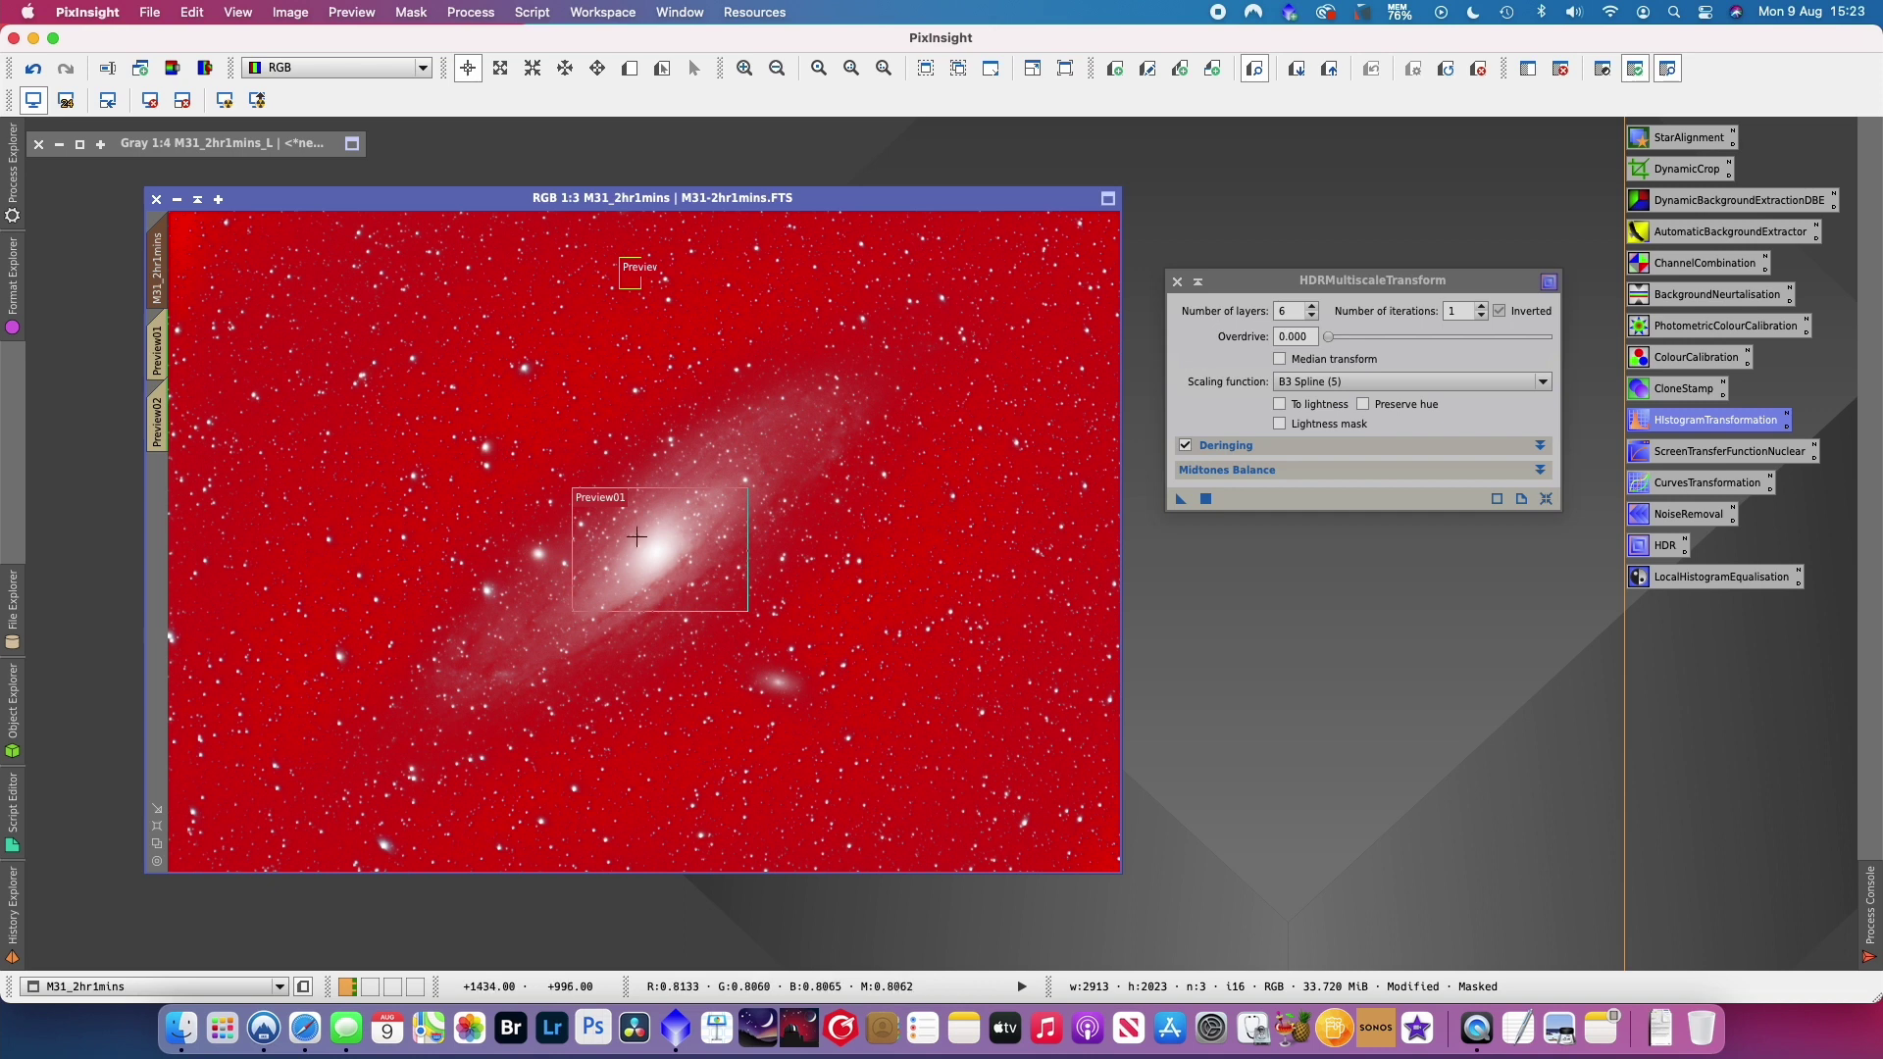
{"action": "key", "text": "super+k"}
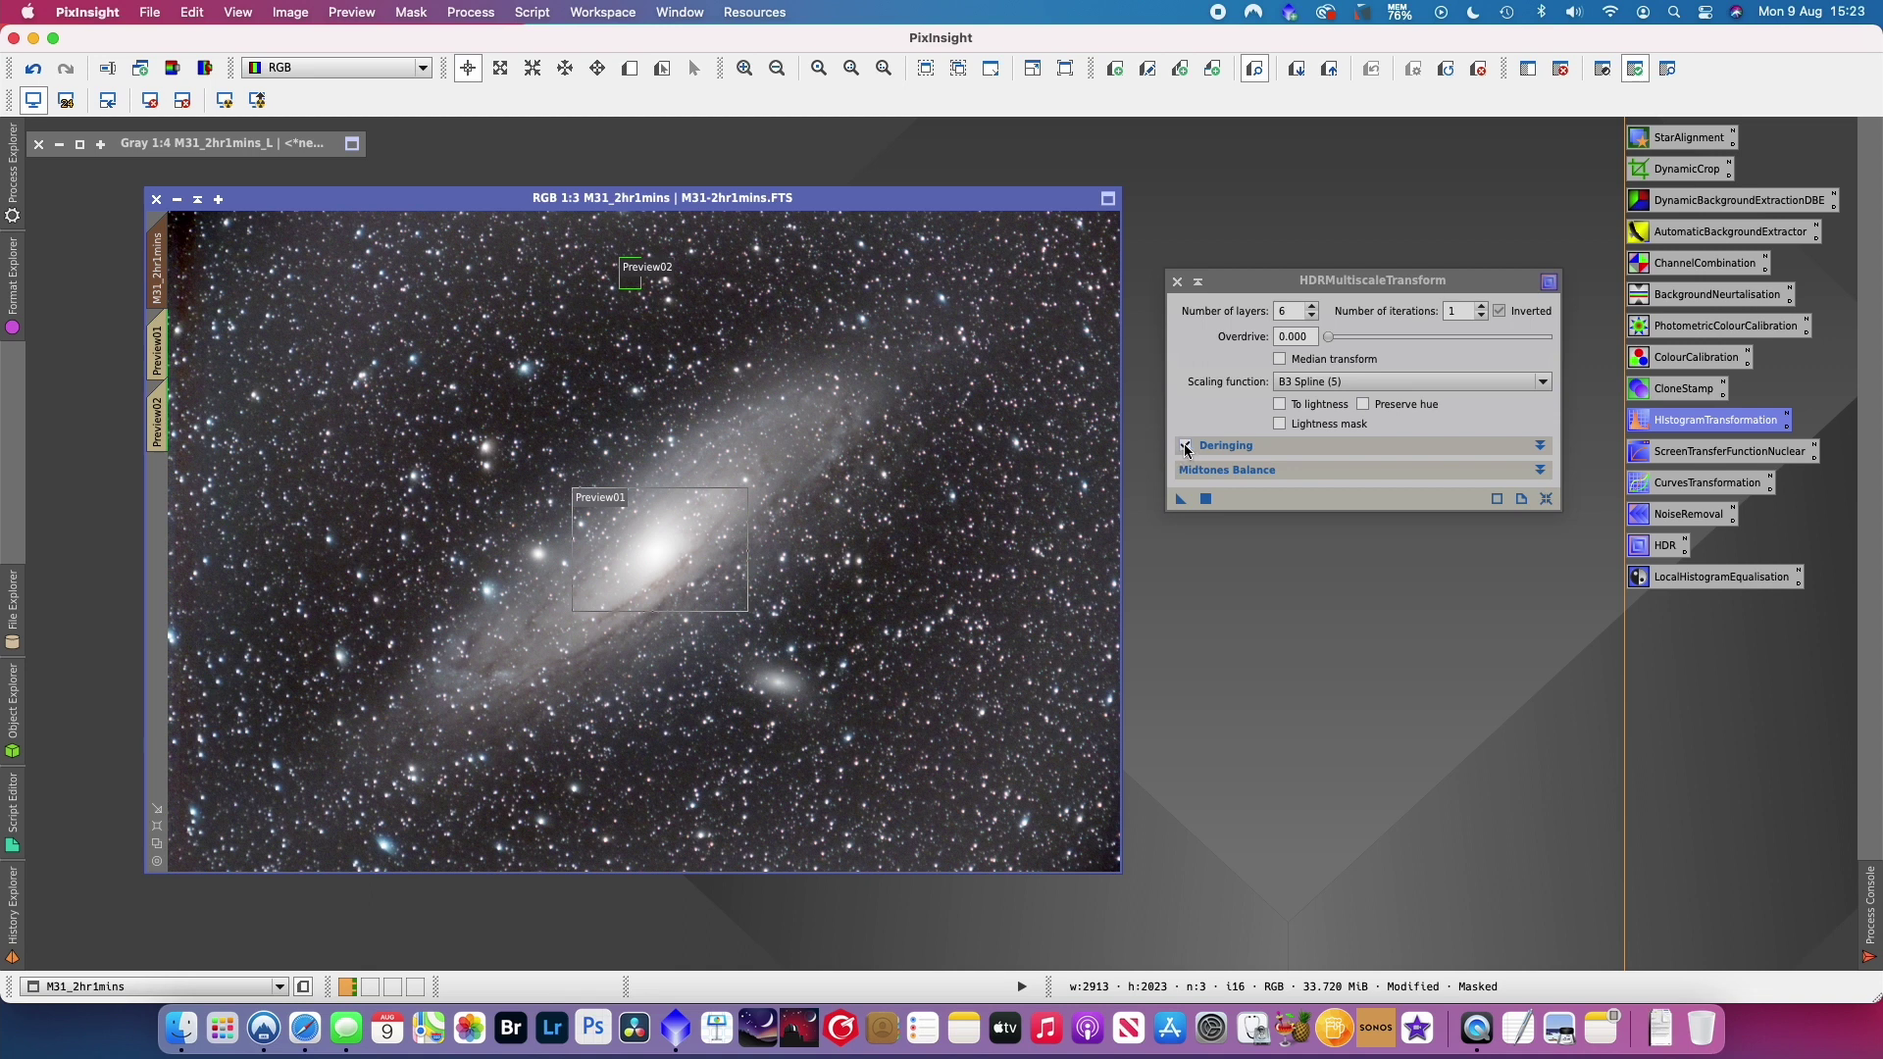
- Apply HDRMultiscaleTransform with 6 layers and deringing to M31_2hr1mins and compare before and after, keeping the transform
{"action": "left_click", "coordinate": [1180, 500]}
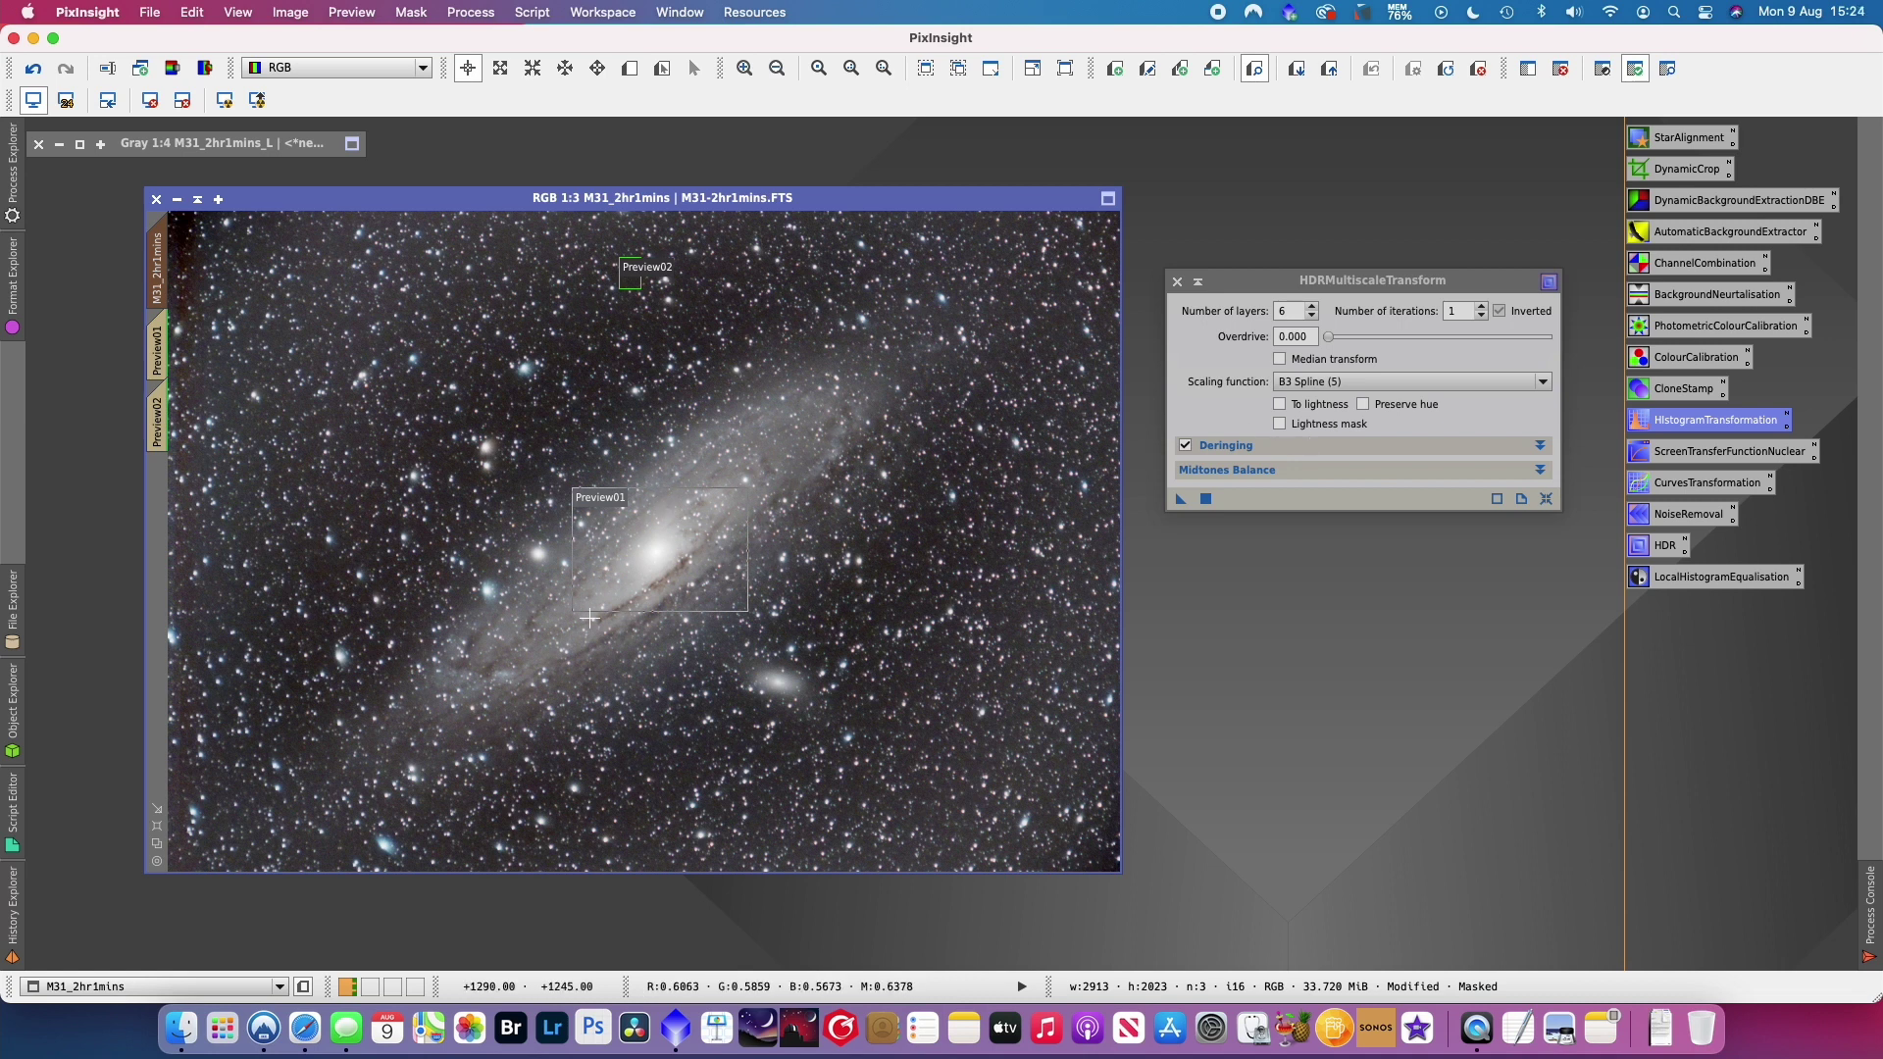
{"action": "scroll", "coordinate": [362, 377], "scroll_direction": "down", "scroll_amount": 1}
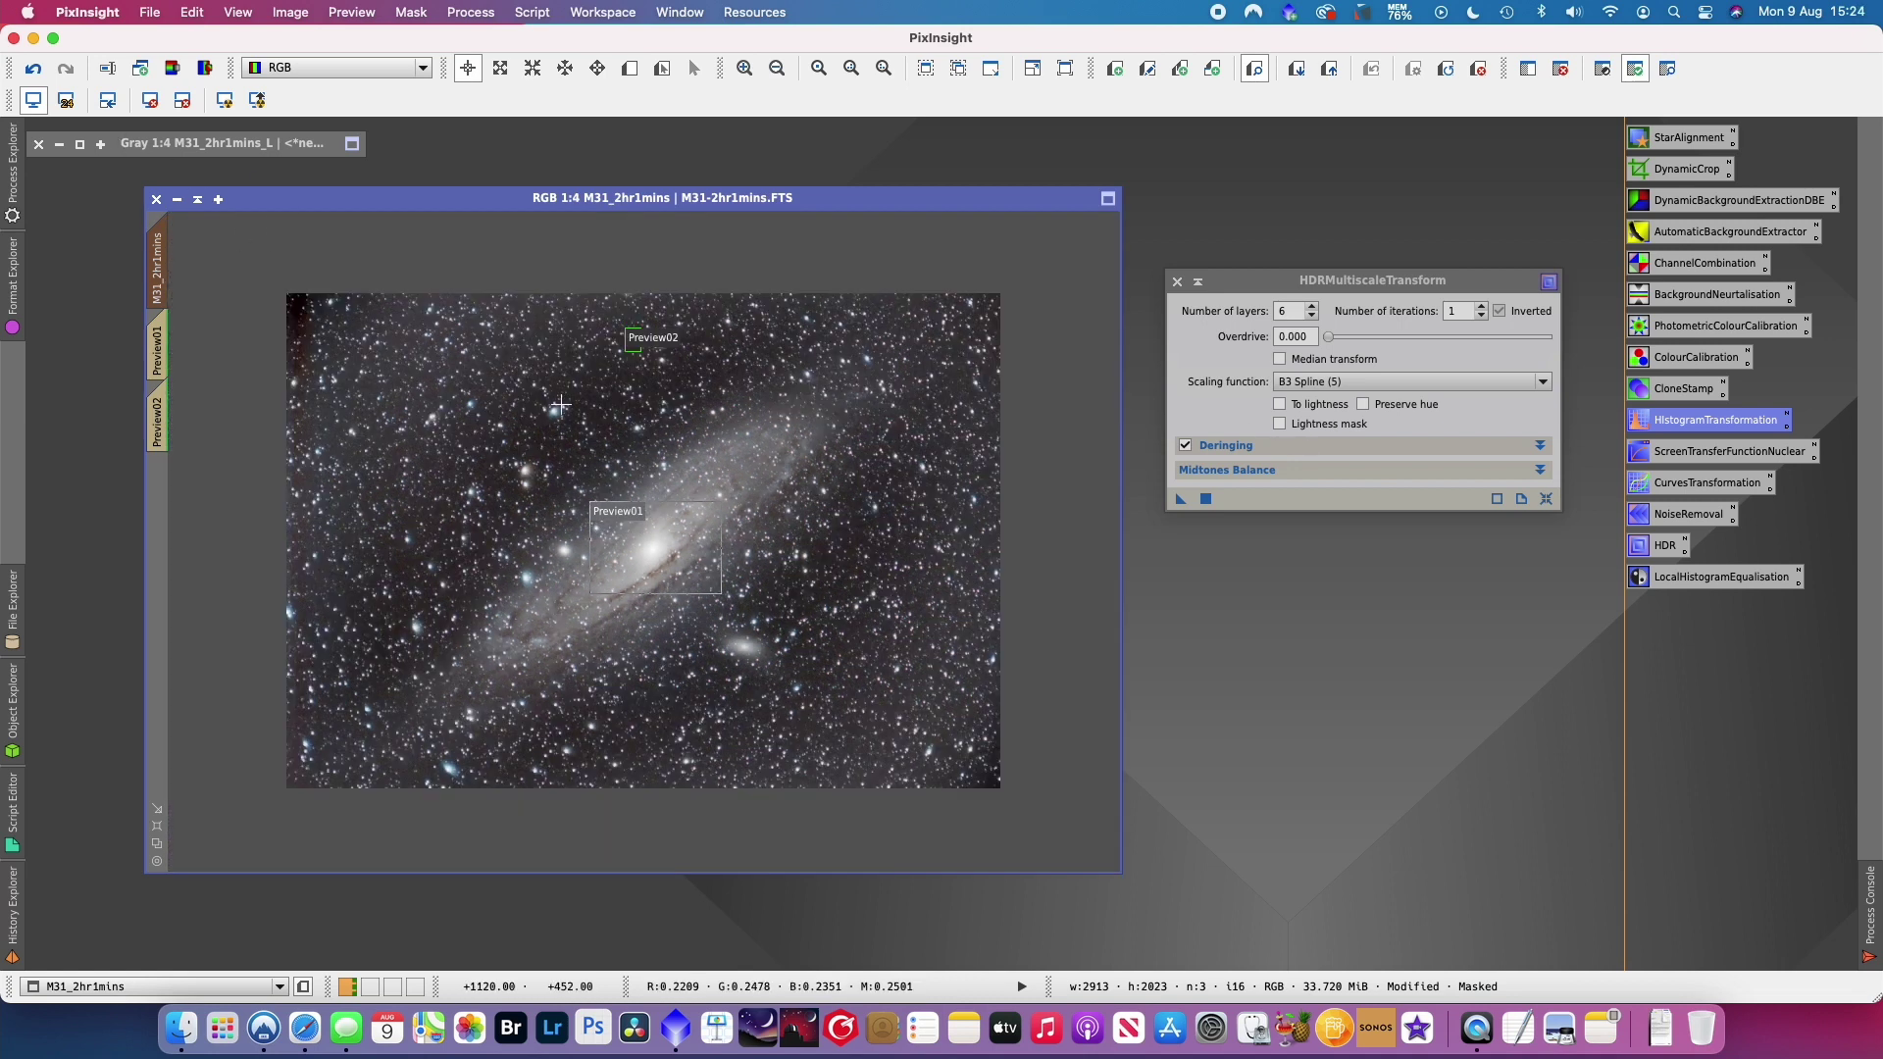
{"action": "scroll", "coordinate": [549, 392], "scroll_direction": "up", "scroll_amount": 1}
{"action": "left_click", "coordinate": [32, 73]}
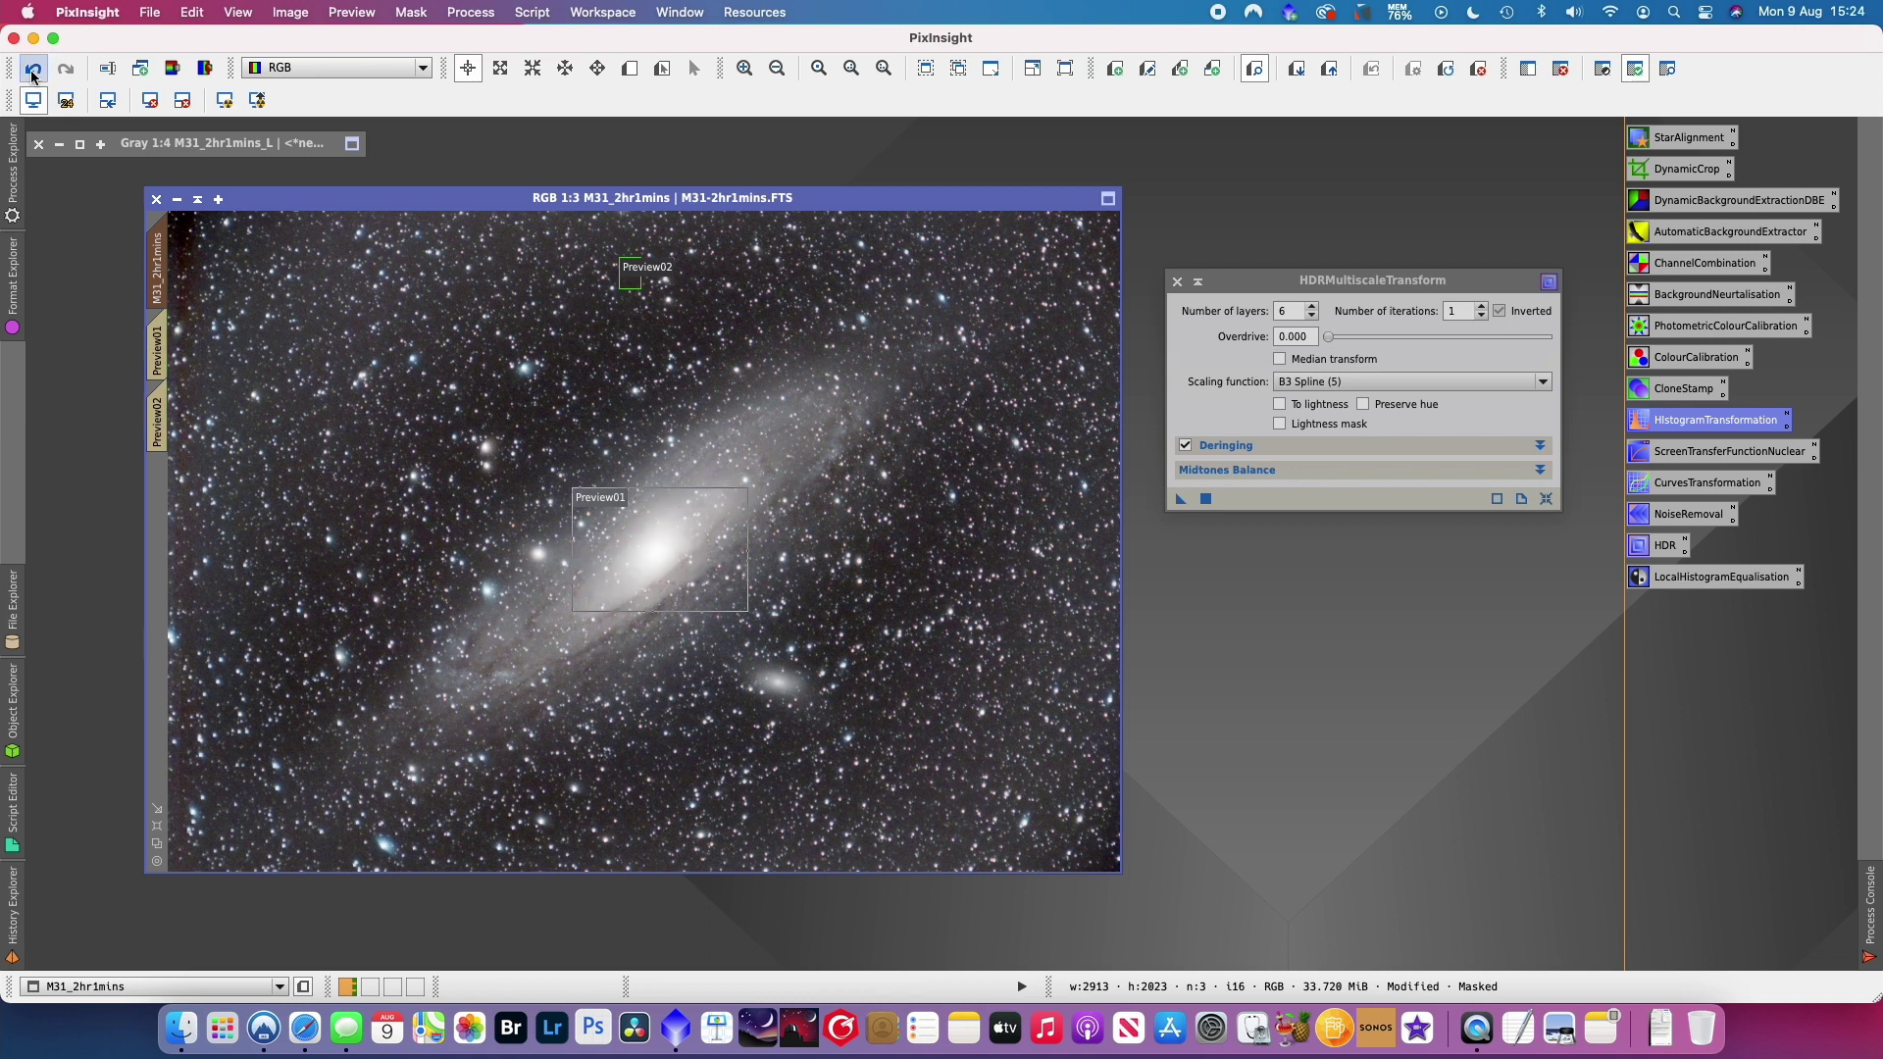
{"action": "left_click", "coordinate": [67, 69]}
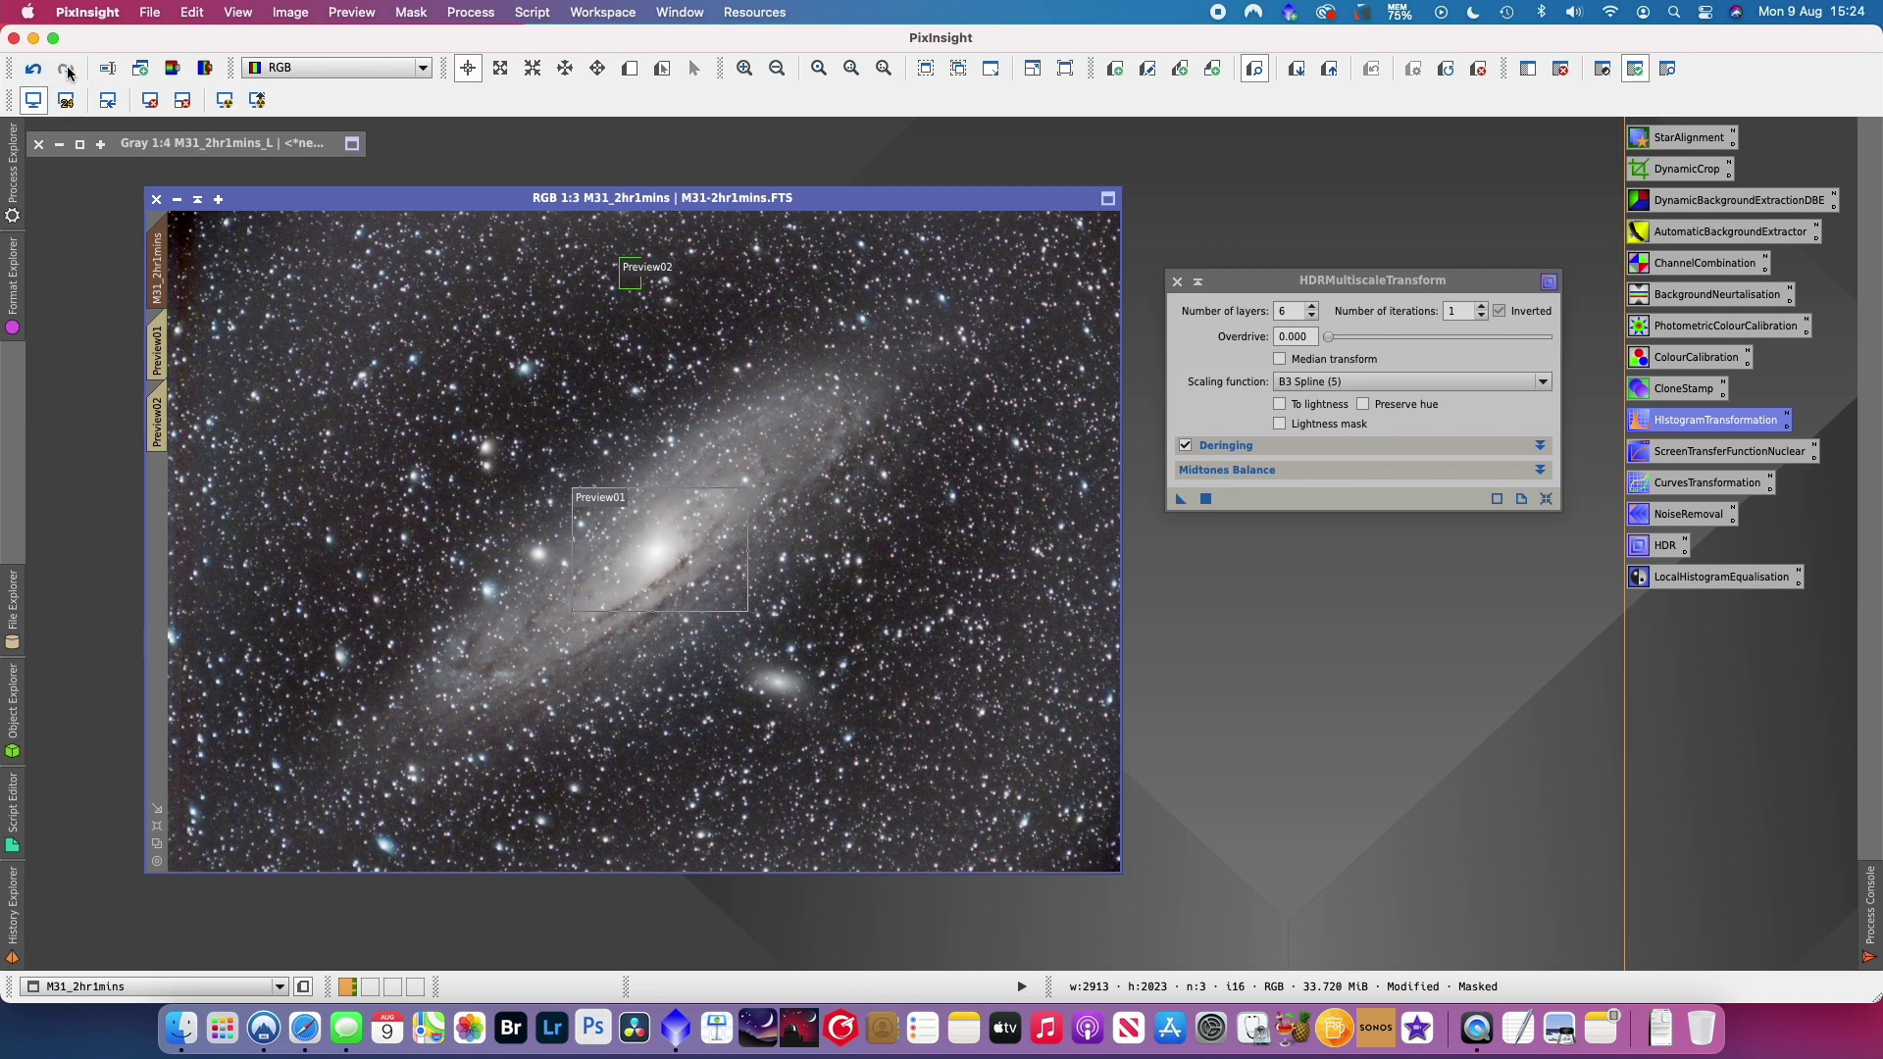
{"action": "left_click", "coordinate": [36, 71]}
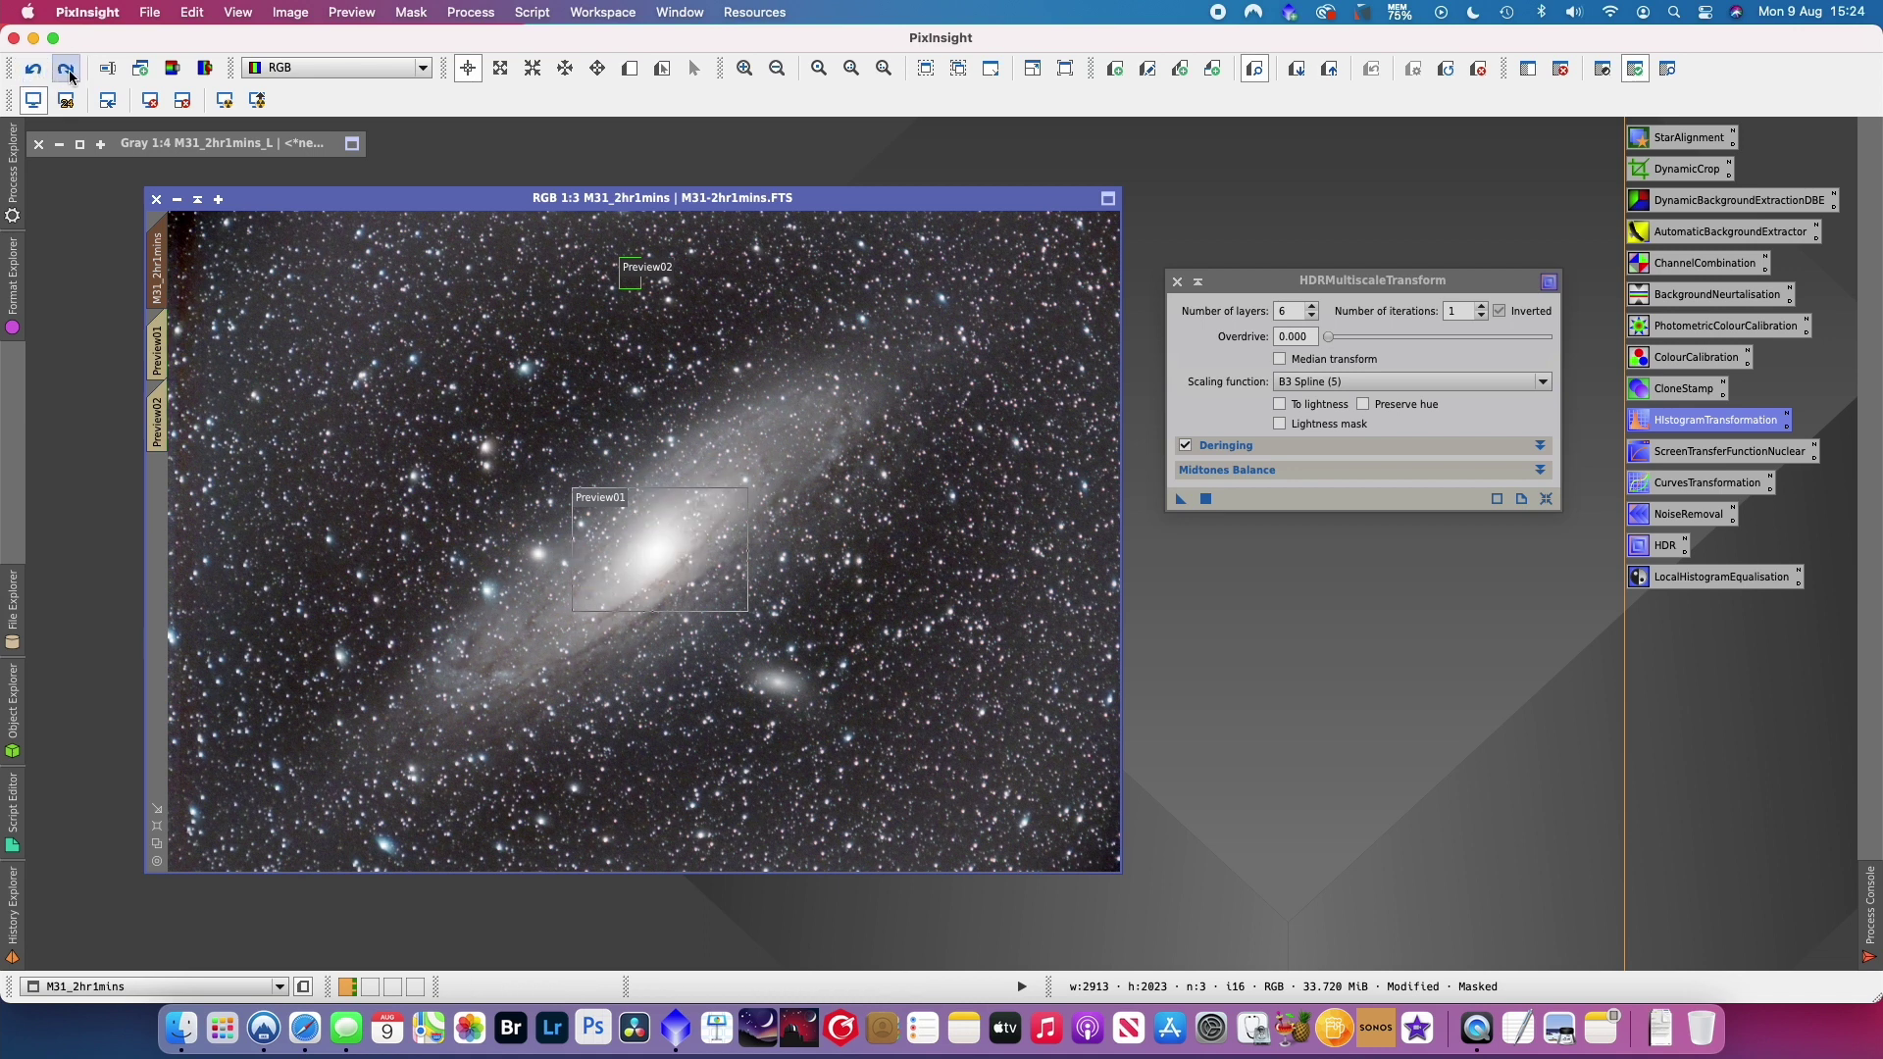
{"action": "left_click", "coordinate": [67, 70]}
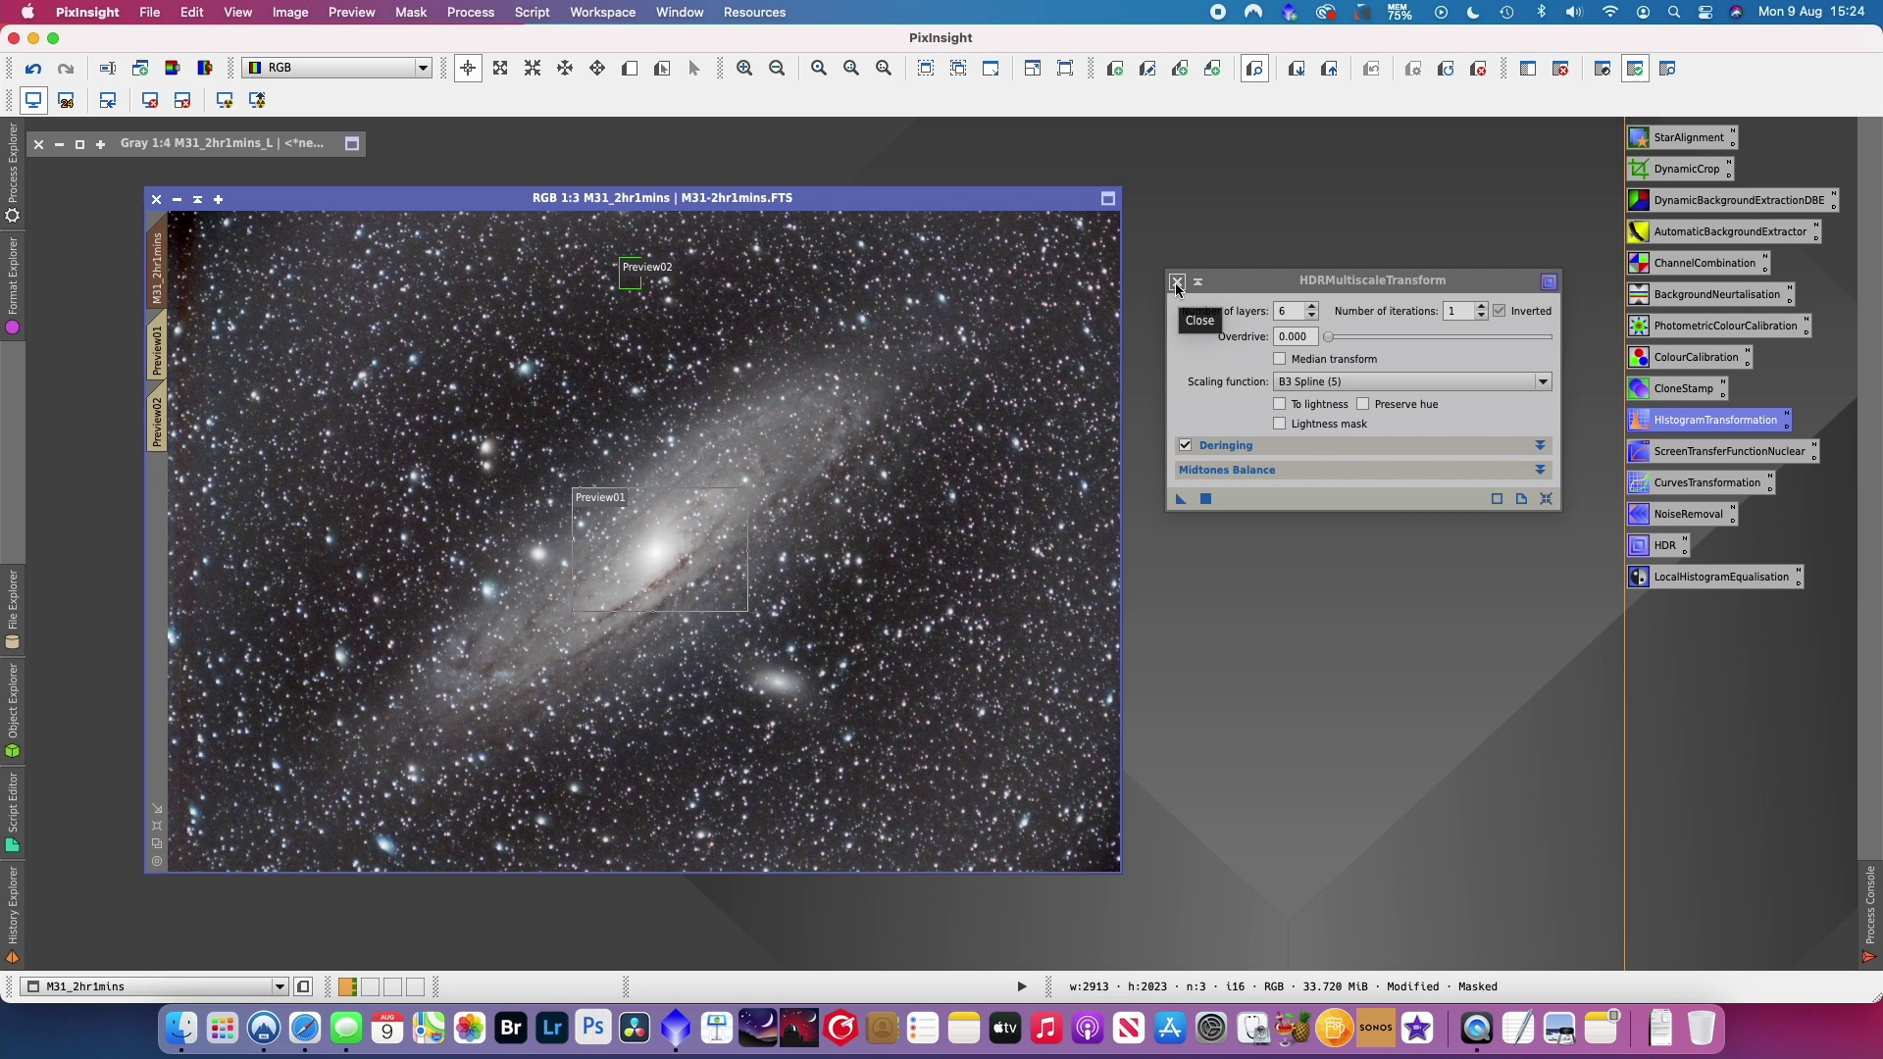
- Close HDRMultiscaleTransform, then open LocalHistogramEqualization and reset it to its defaults
{"action": "left_click", "coordinate": [1176, 284]}
{"action": "left_click", "coordinate": [416, 11]}
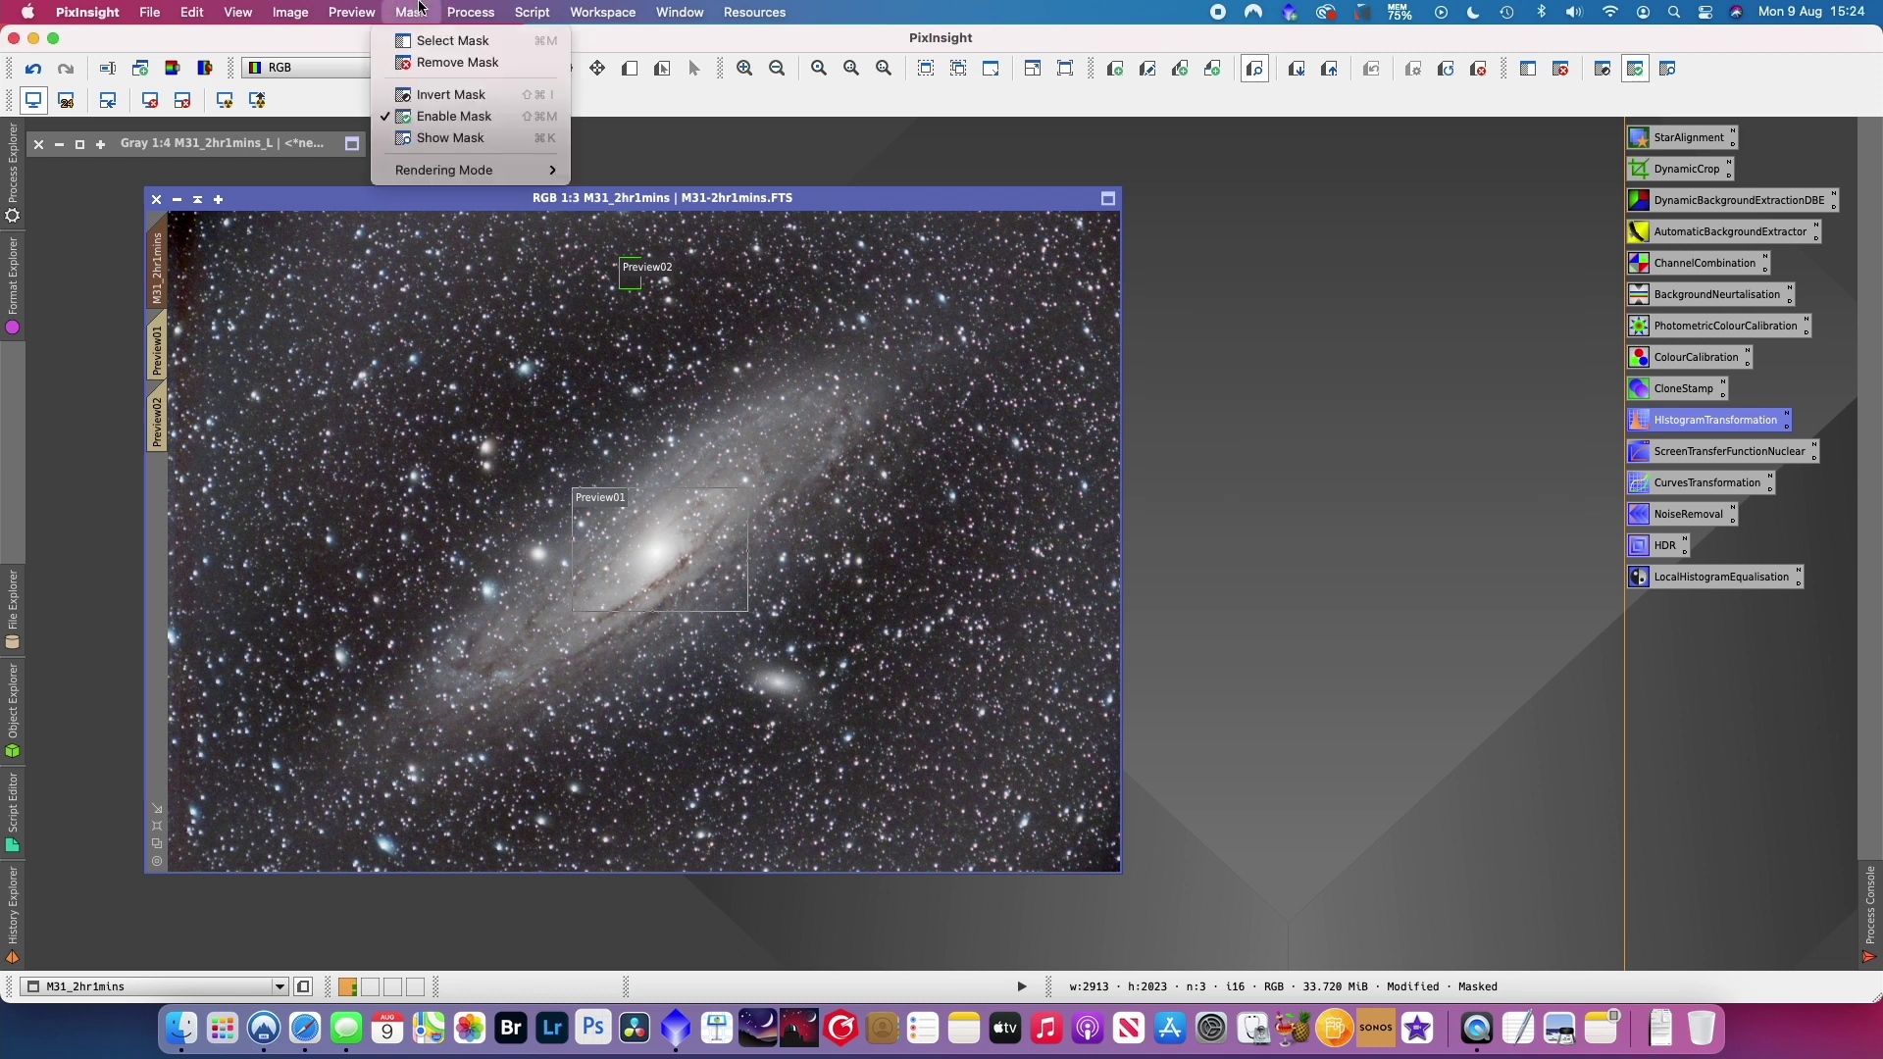
{"action": "mouse_move", "coordinate": [470, 12]}
{"action": "mouse_move", "coordinate": [549, 40]}
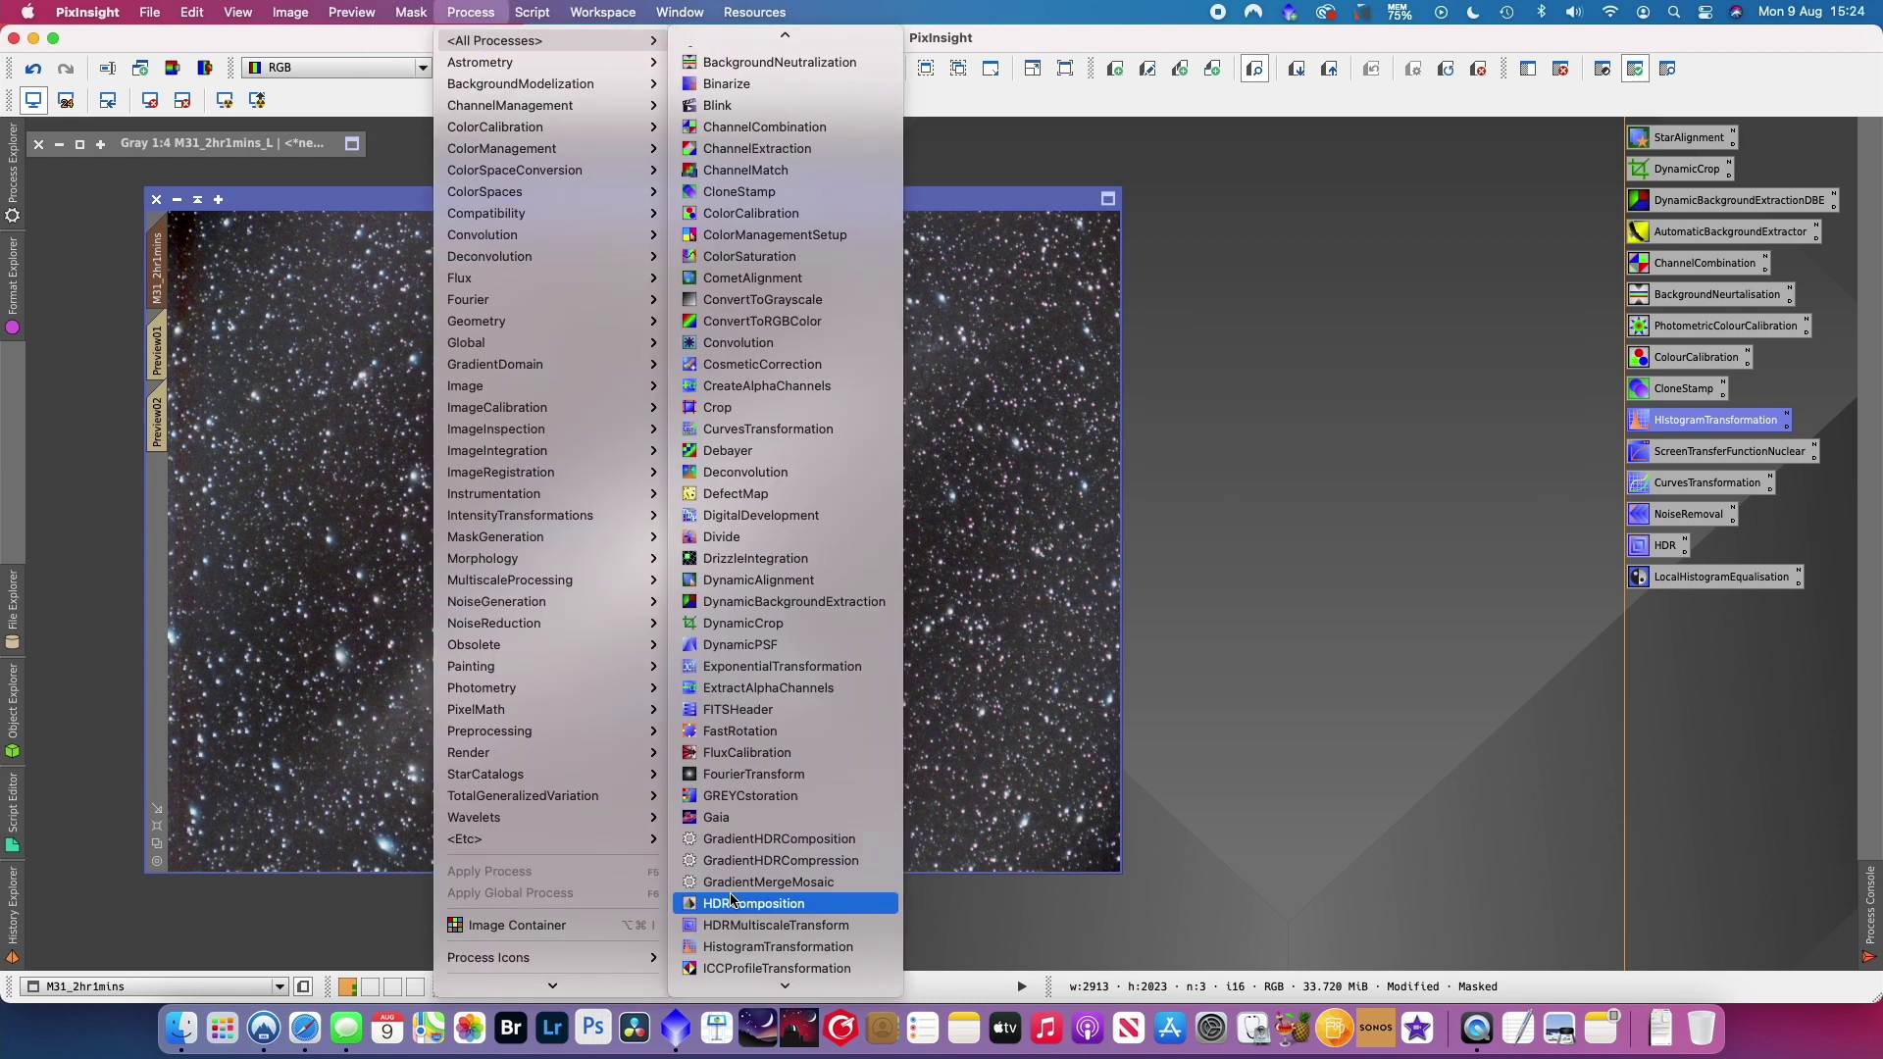
{"action": "scroll", "coordinate": [731, 898], "scroll_direction": "down", "scroll_amount": 5}
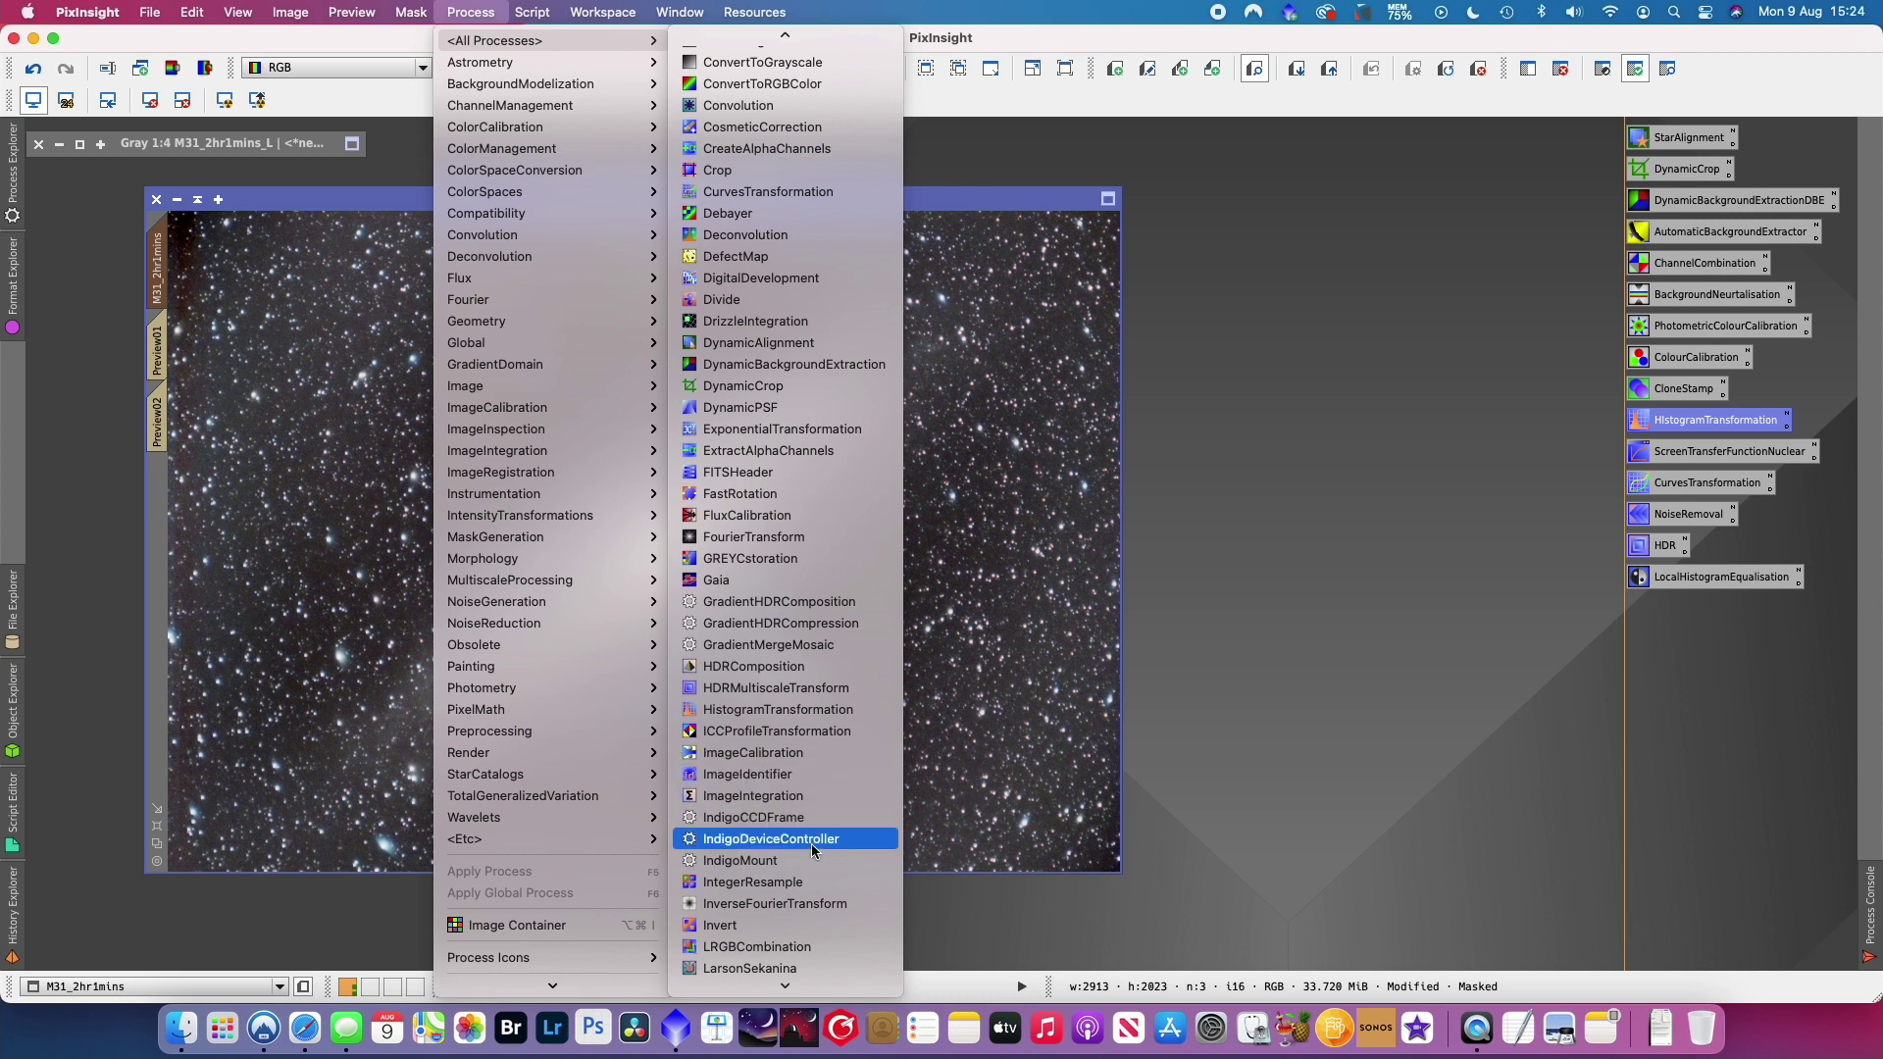
{"action": "scroll", "coordinate": [812, 849], "scroll_direction": "down", "scroll_amount": 7}
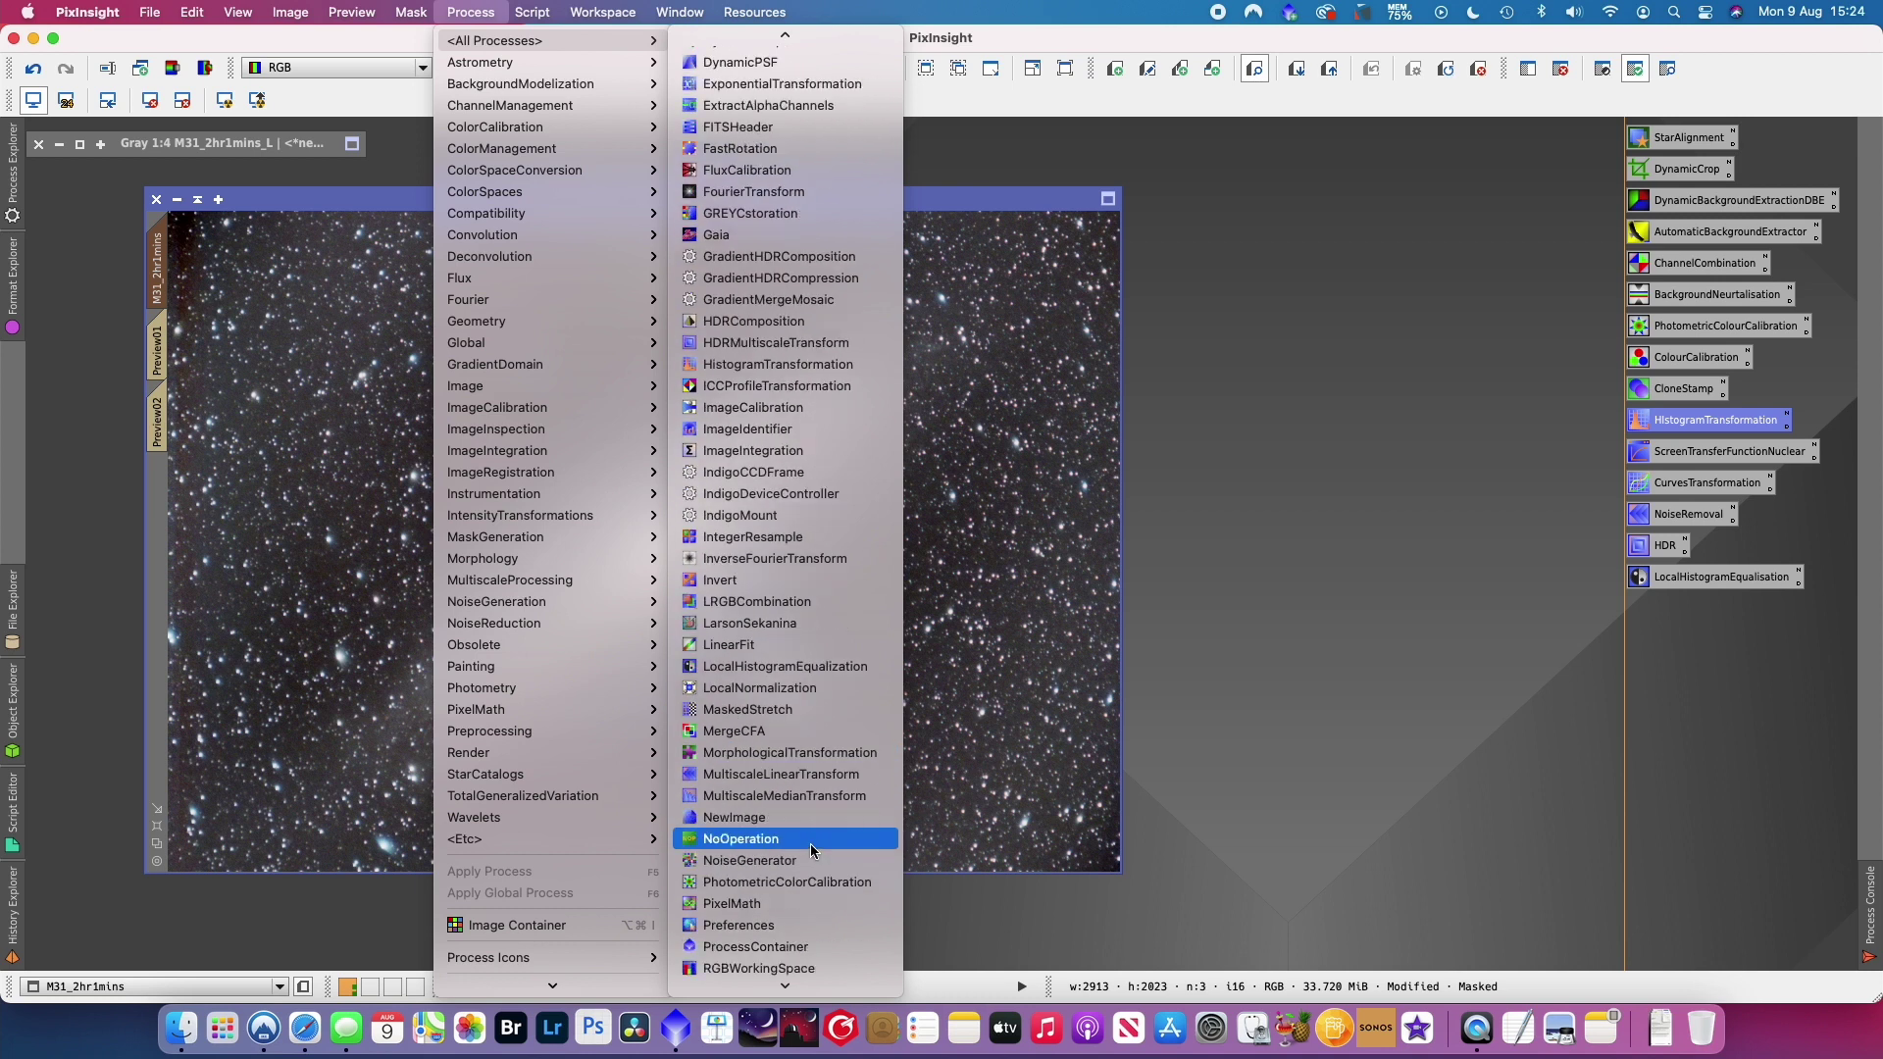
{"action": "left_click", "coordinate": [834, 666]}
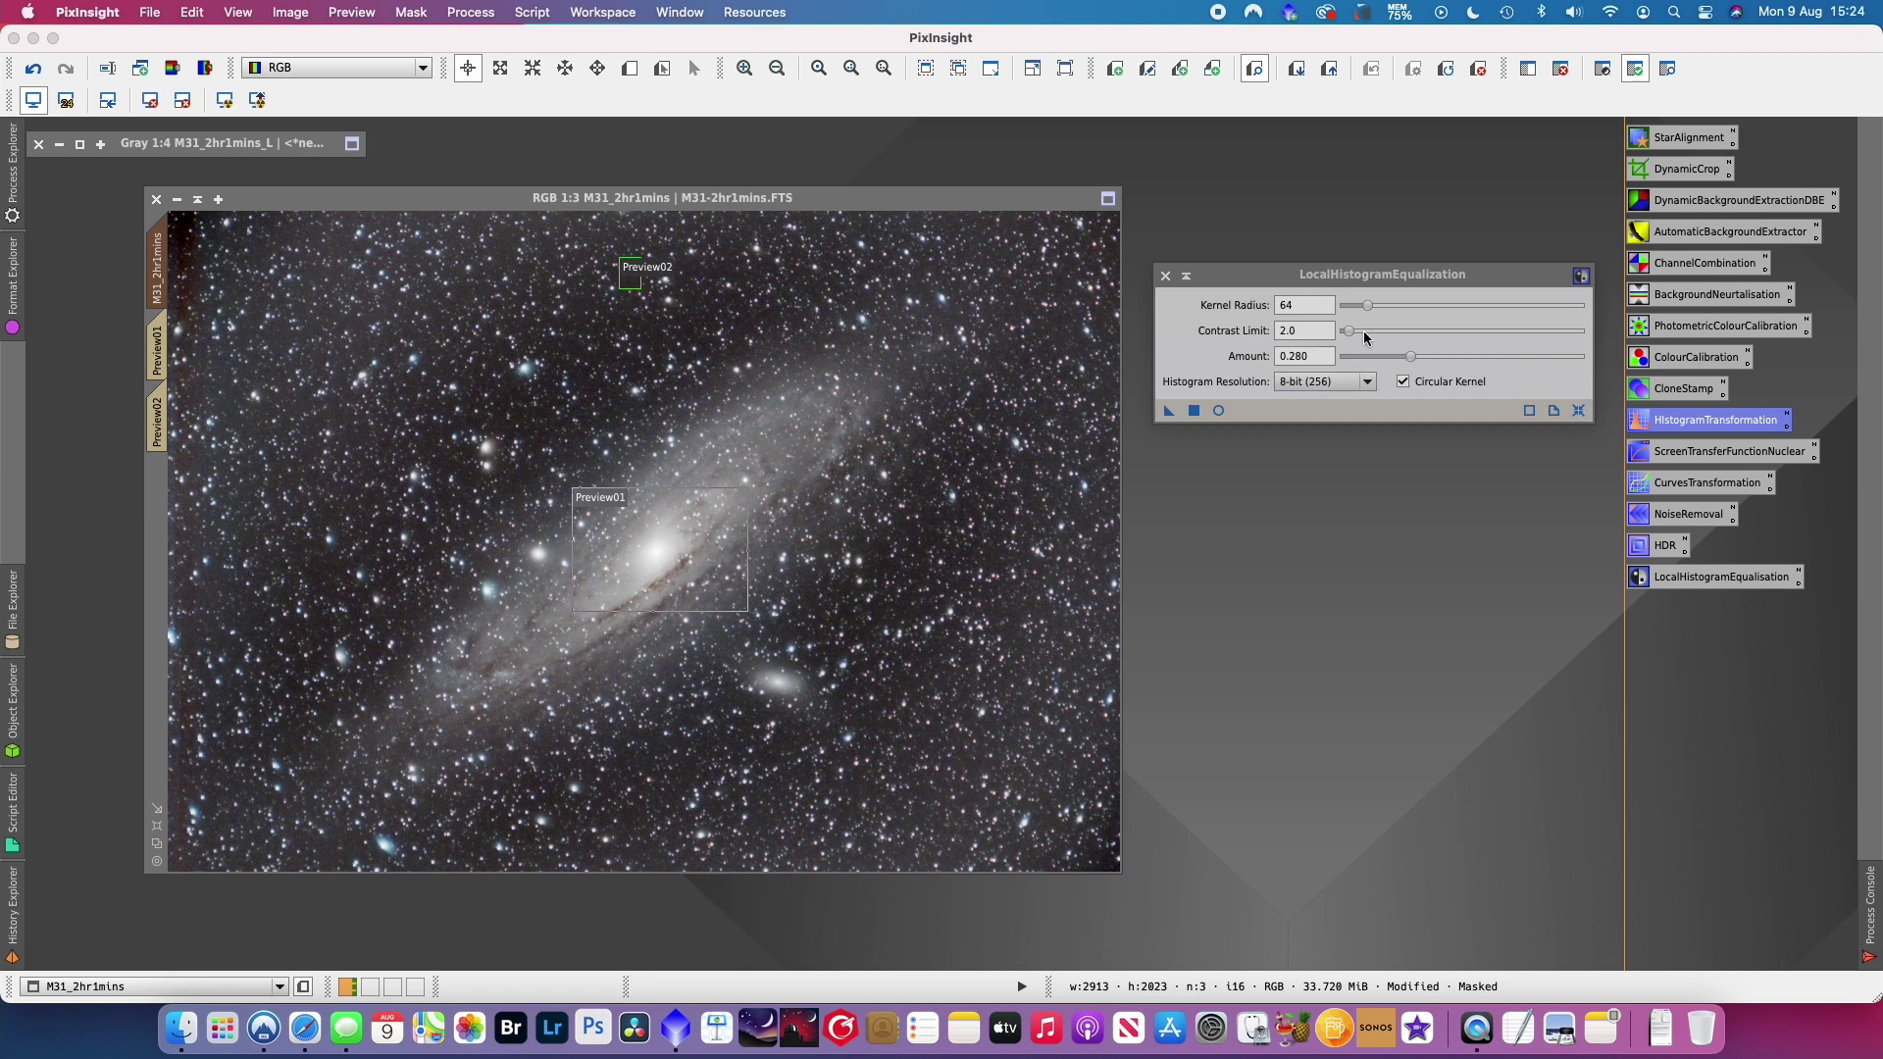
{"action": "left_click", "coordinate": [1580, 411]}
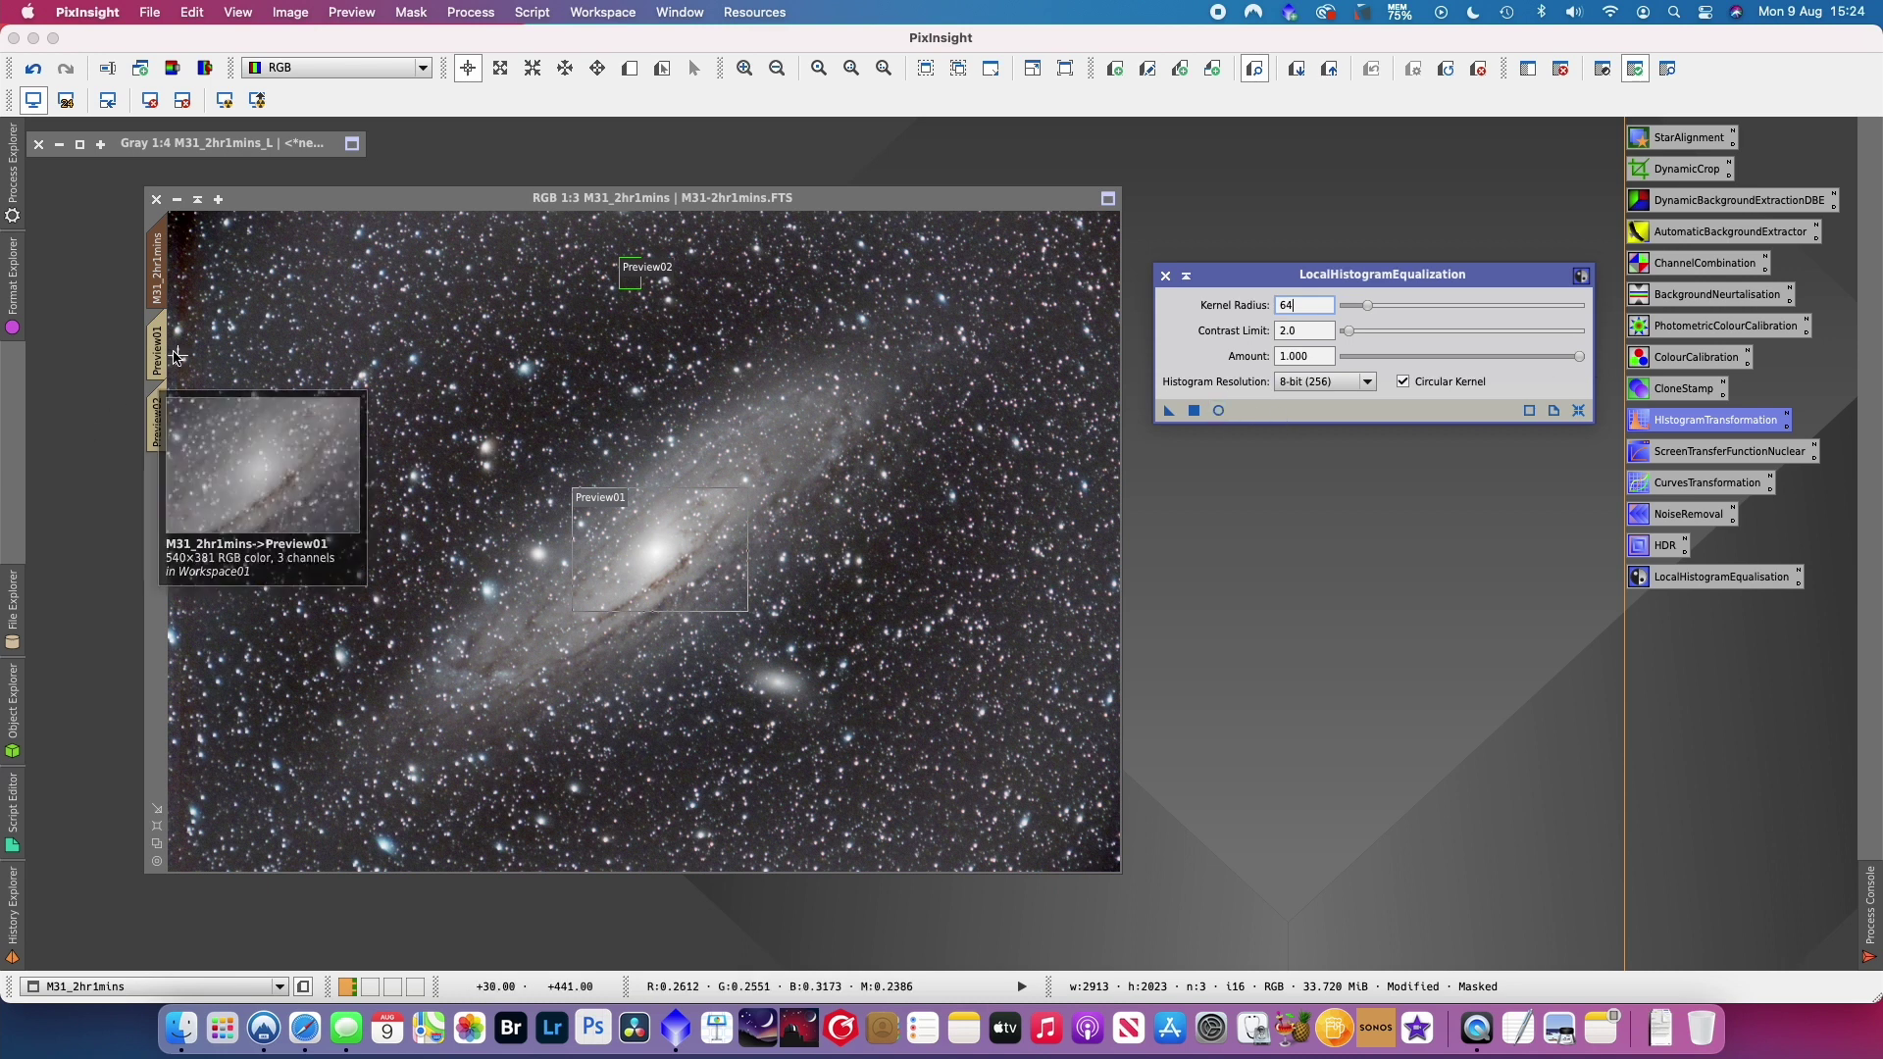
- Examine the LocalHistogramEqualization effect on Preview01 in a real-time preview, toggling it on and off before closing the preview
{"action": "left_click", "coordinate": [155, 350]}
{"action": "left_click", "coordinate": [1218, 410]}
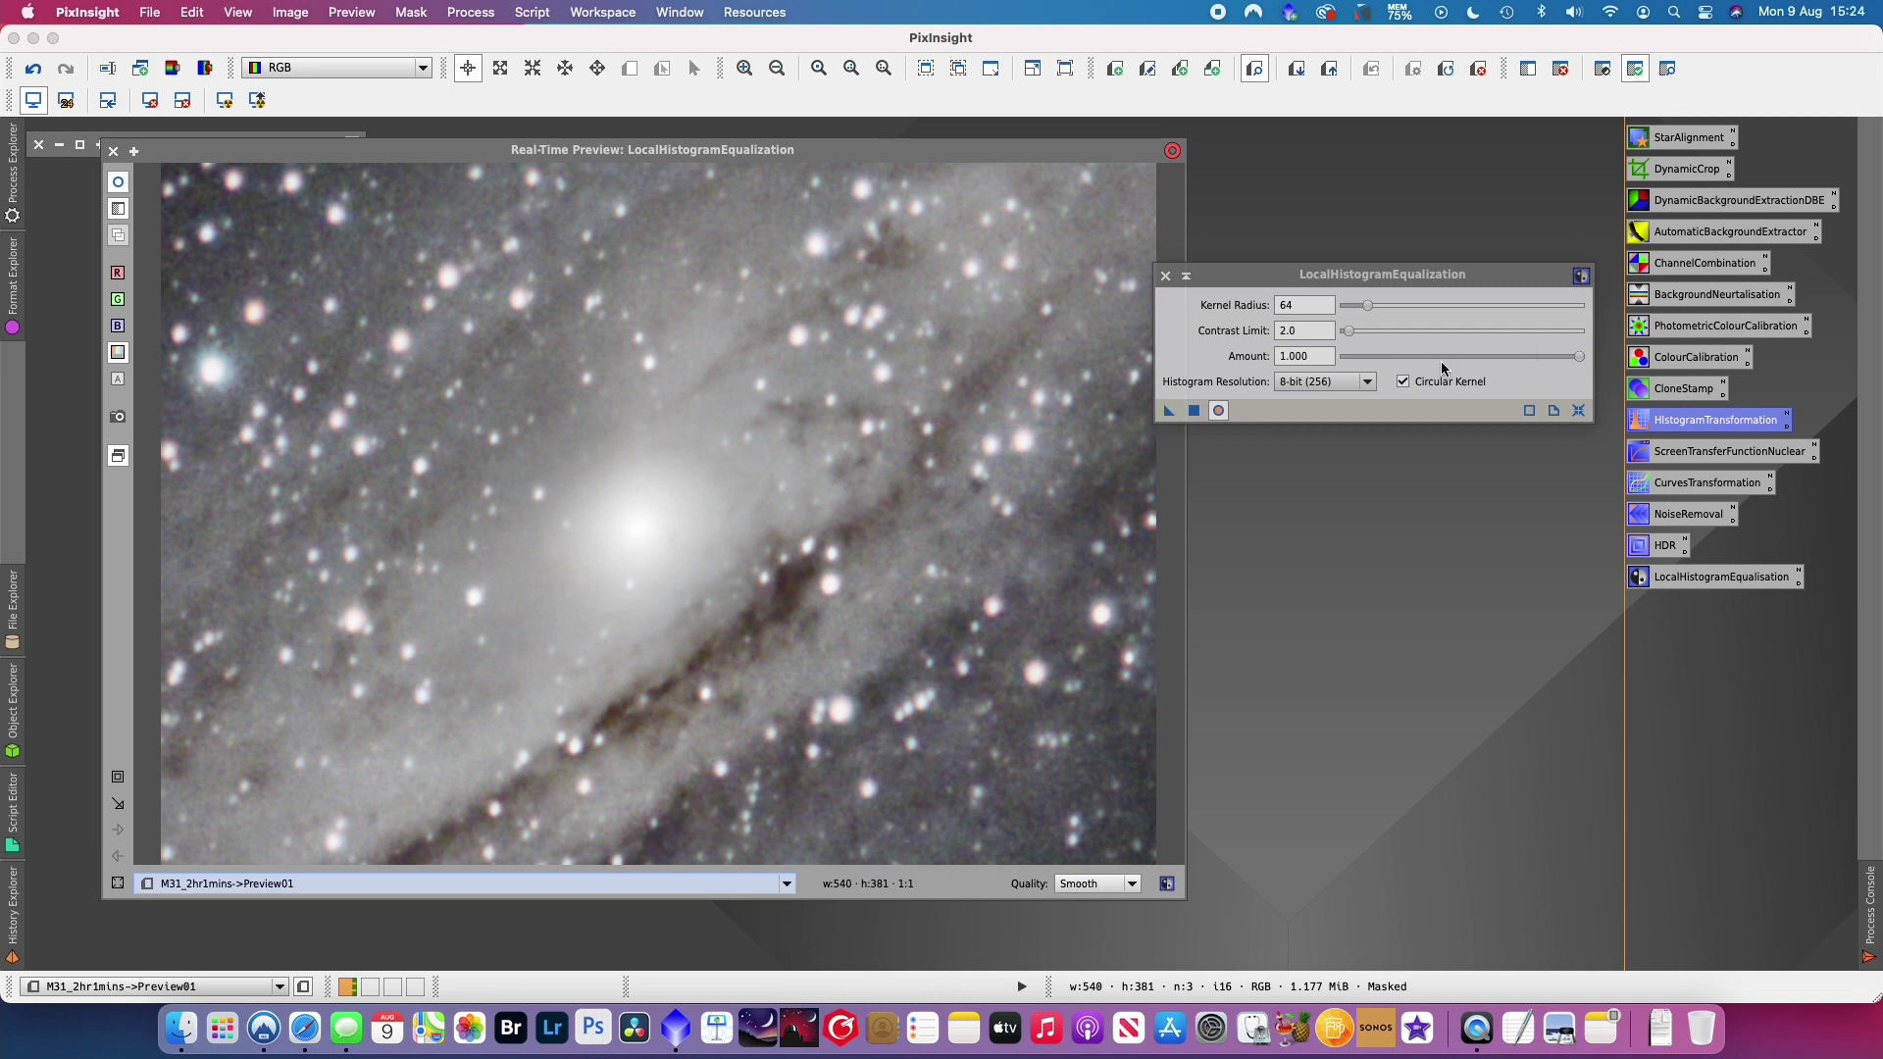
{"action": "left_click", "coordinate": [118, 187]}
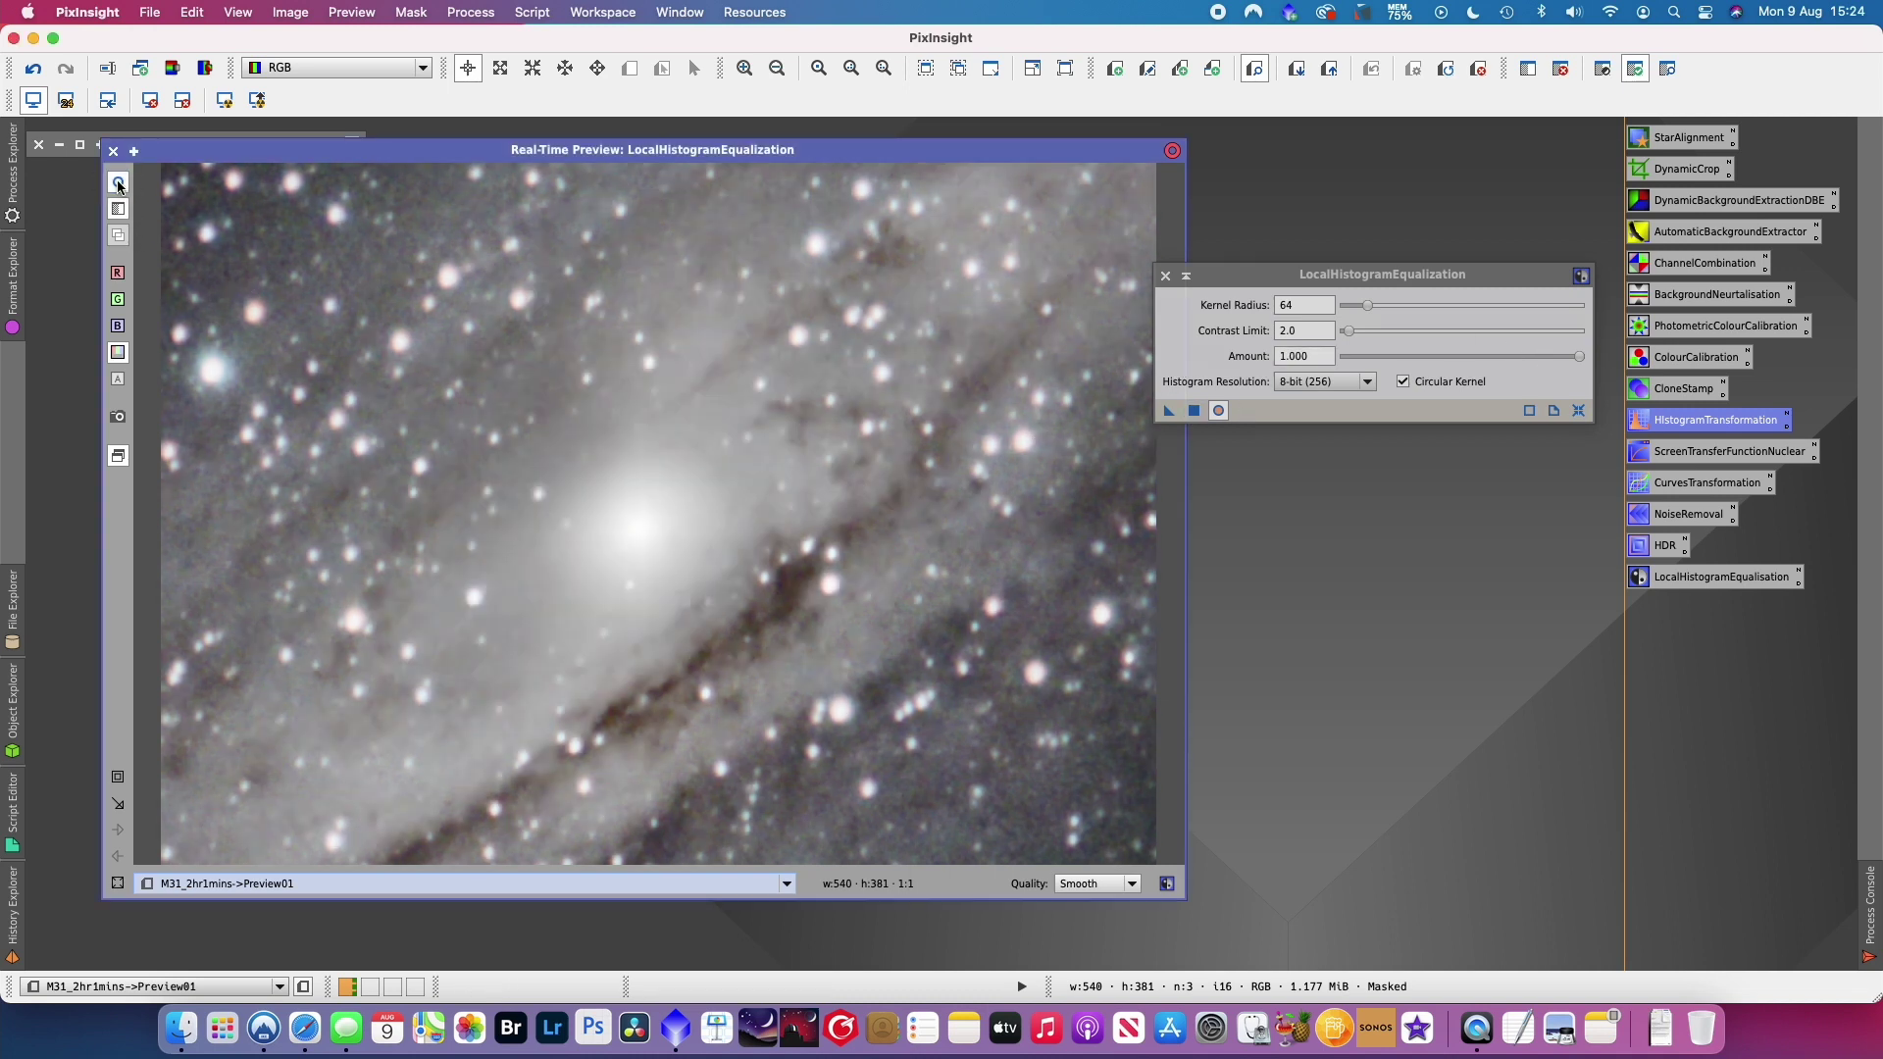
{"action": "left_click", "coordinate": [118, 184]}
{"action": "left_click", "coordinate": [119, 184]}
{"action": "left_click", "coordinate": [119, 185]}
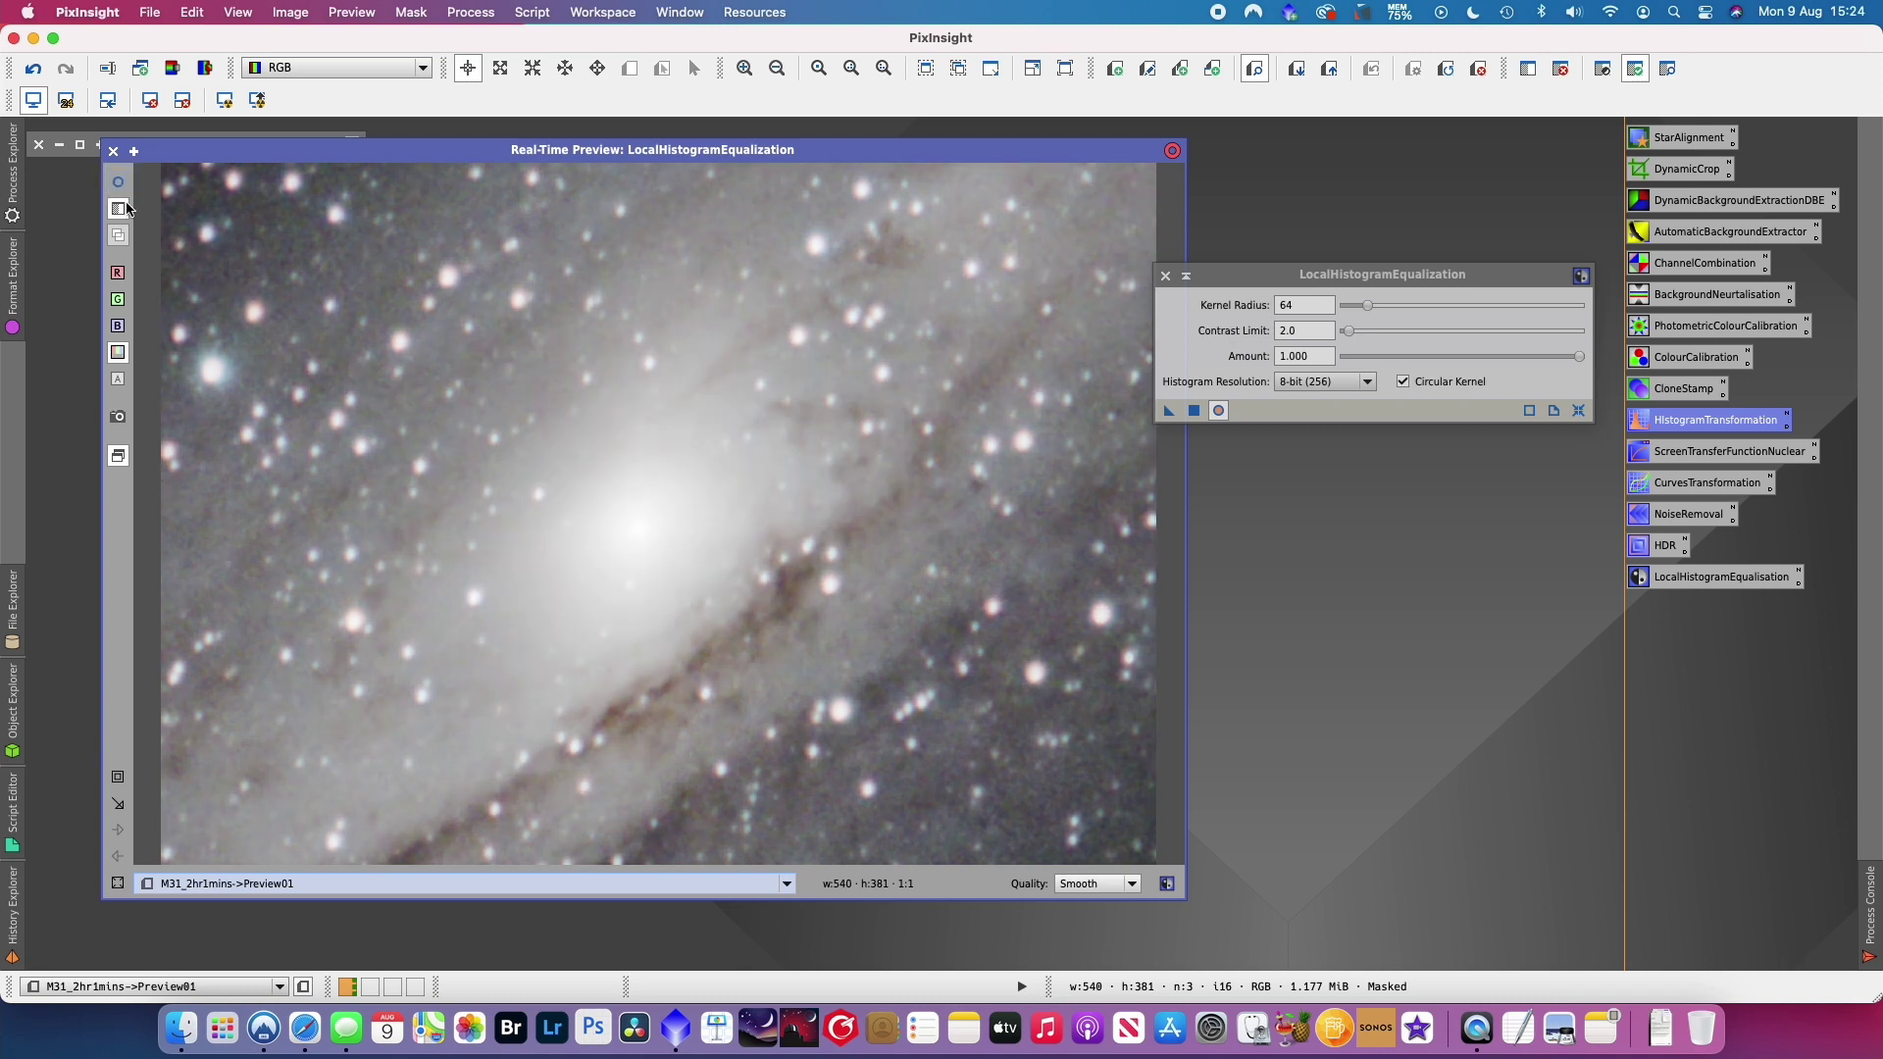
{"action": "left_click", "coordinate": [113, 151]}
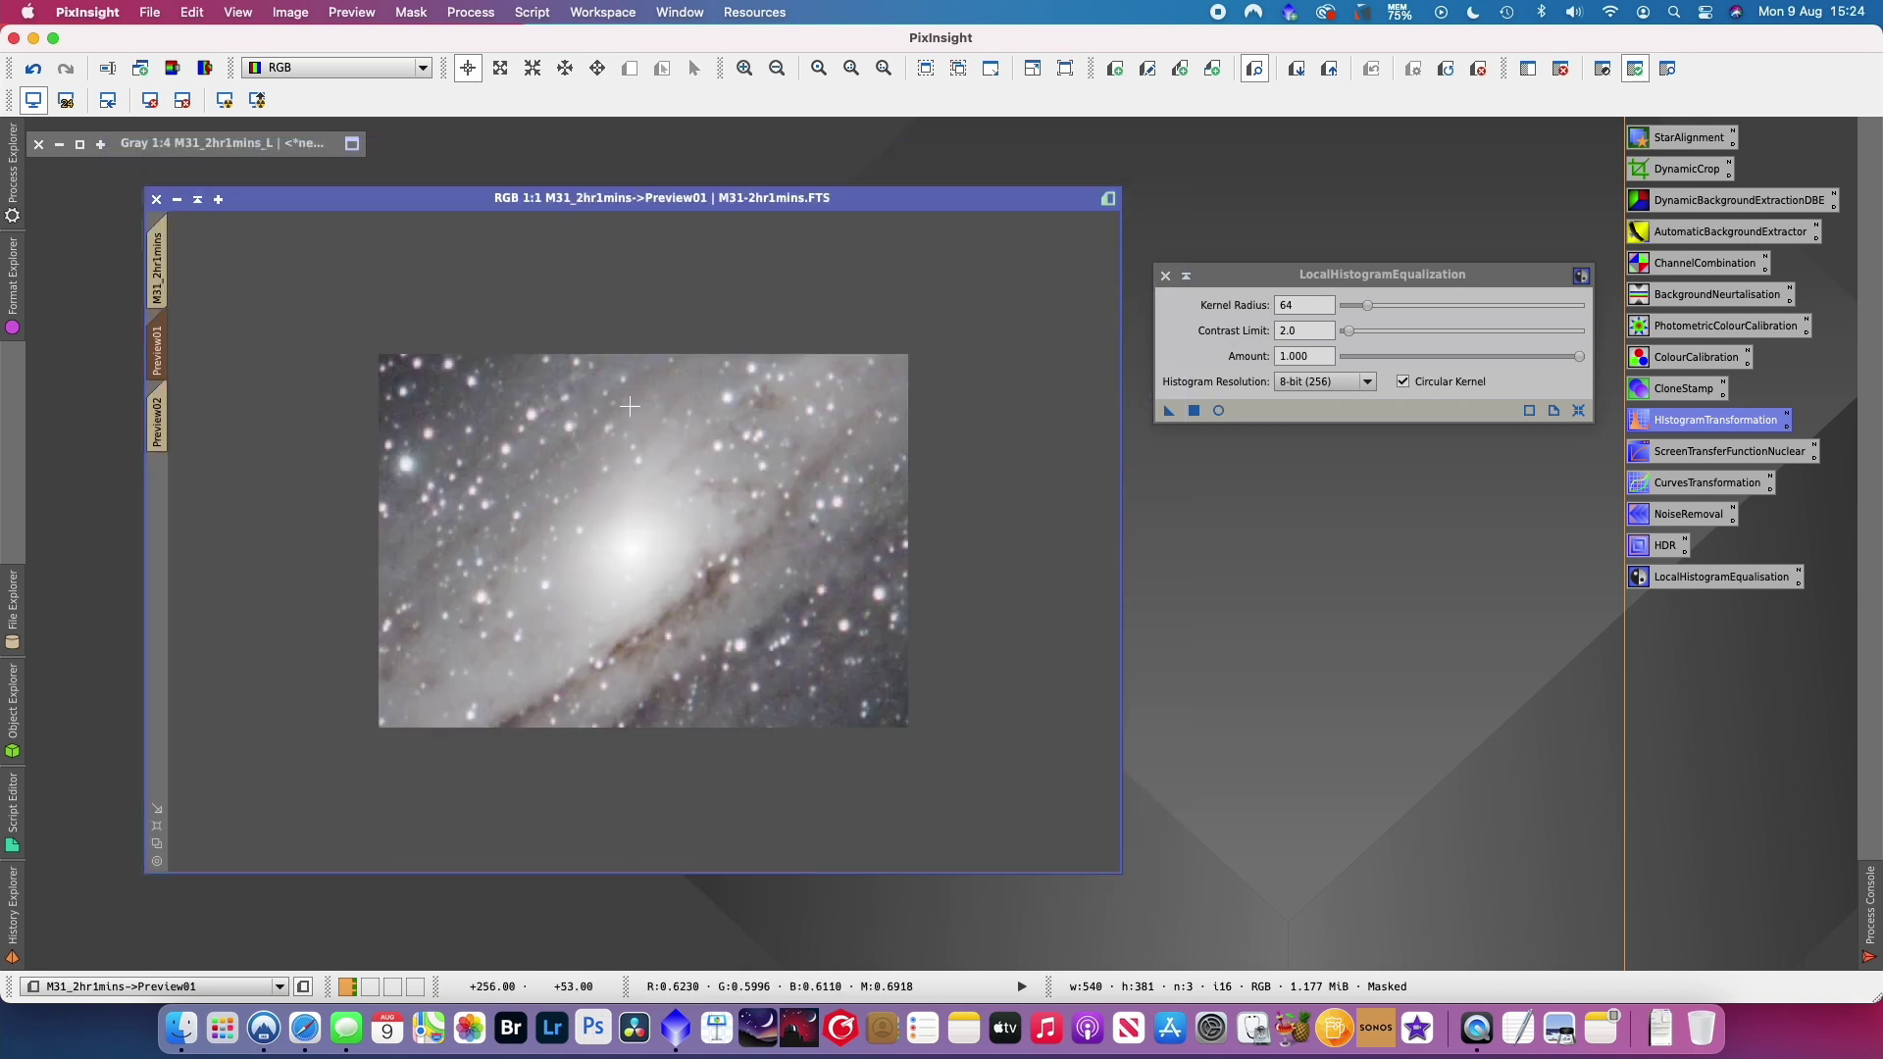
- Create a larger preview of about 1059 × 585 pixels around the galaxy core on M31_2hr1mins and display it
{"action": "left_click", "coordinate": [157, 271]}
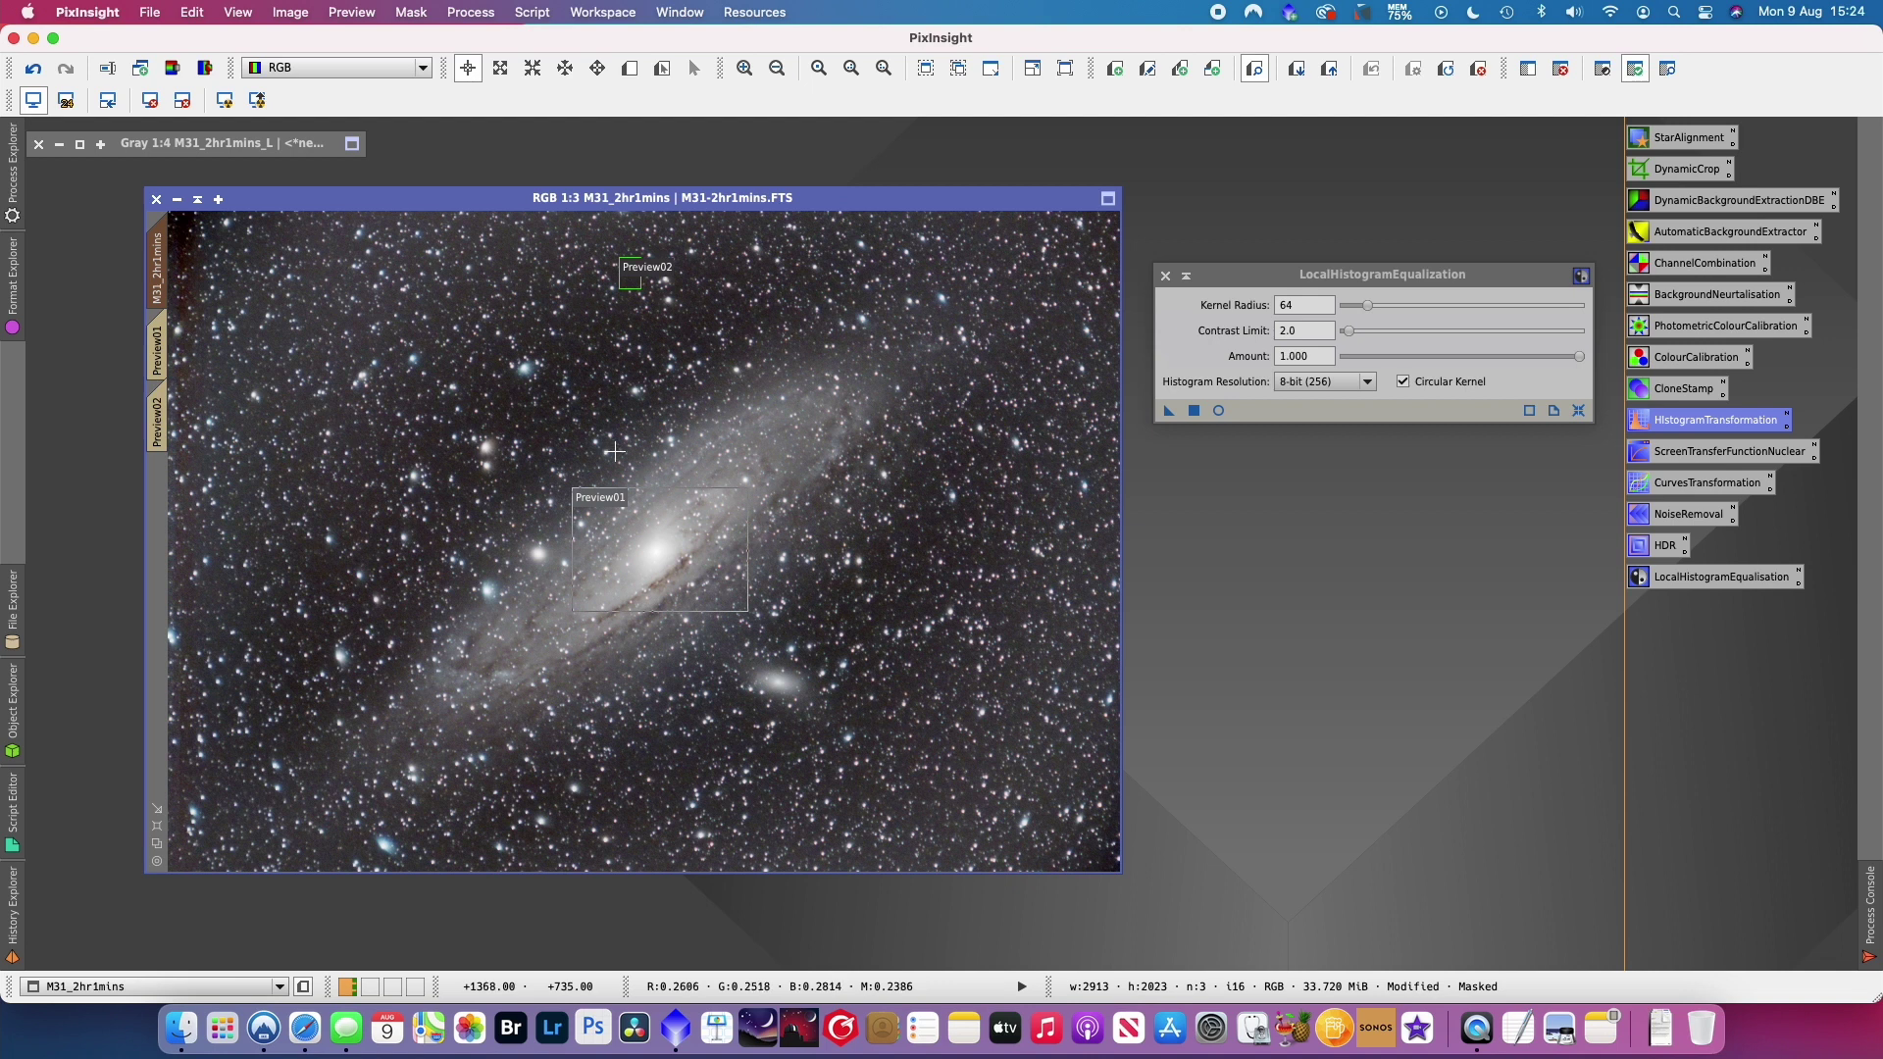
{"action": "key", "text": "alt+n"}
{"action": "left_click_drag", "start_coordinate": [520, 455], "coordinate": [865, 647]}
{"action": "left_click", "coordinate": [174, 493]}
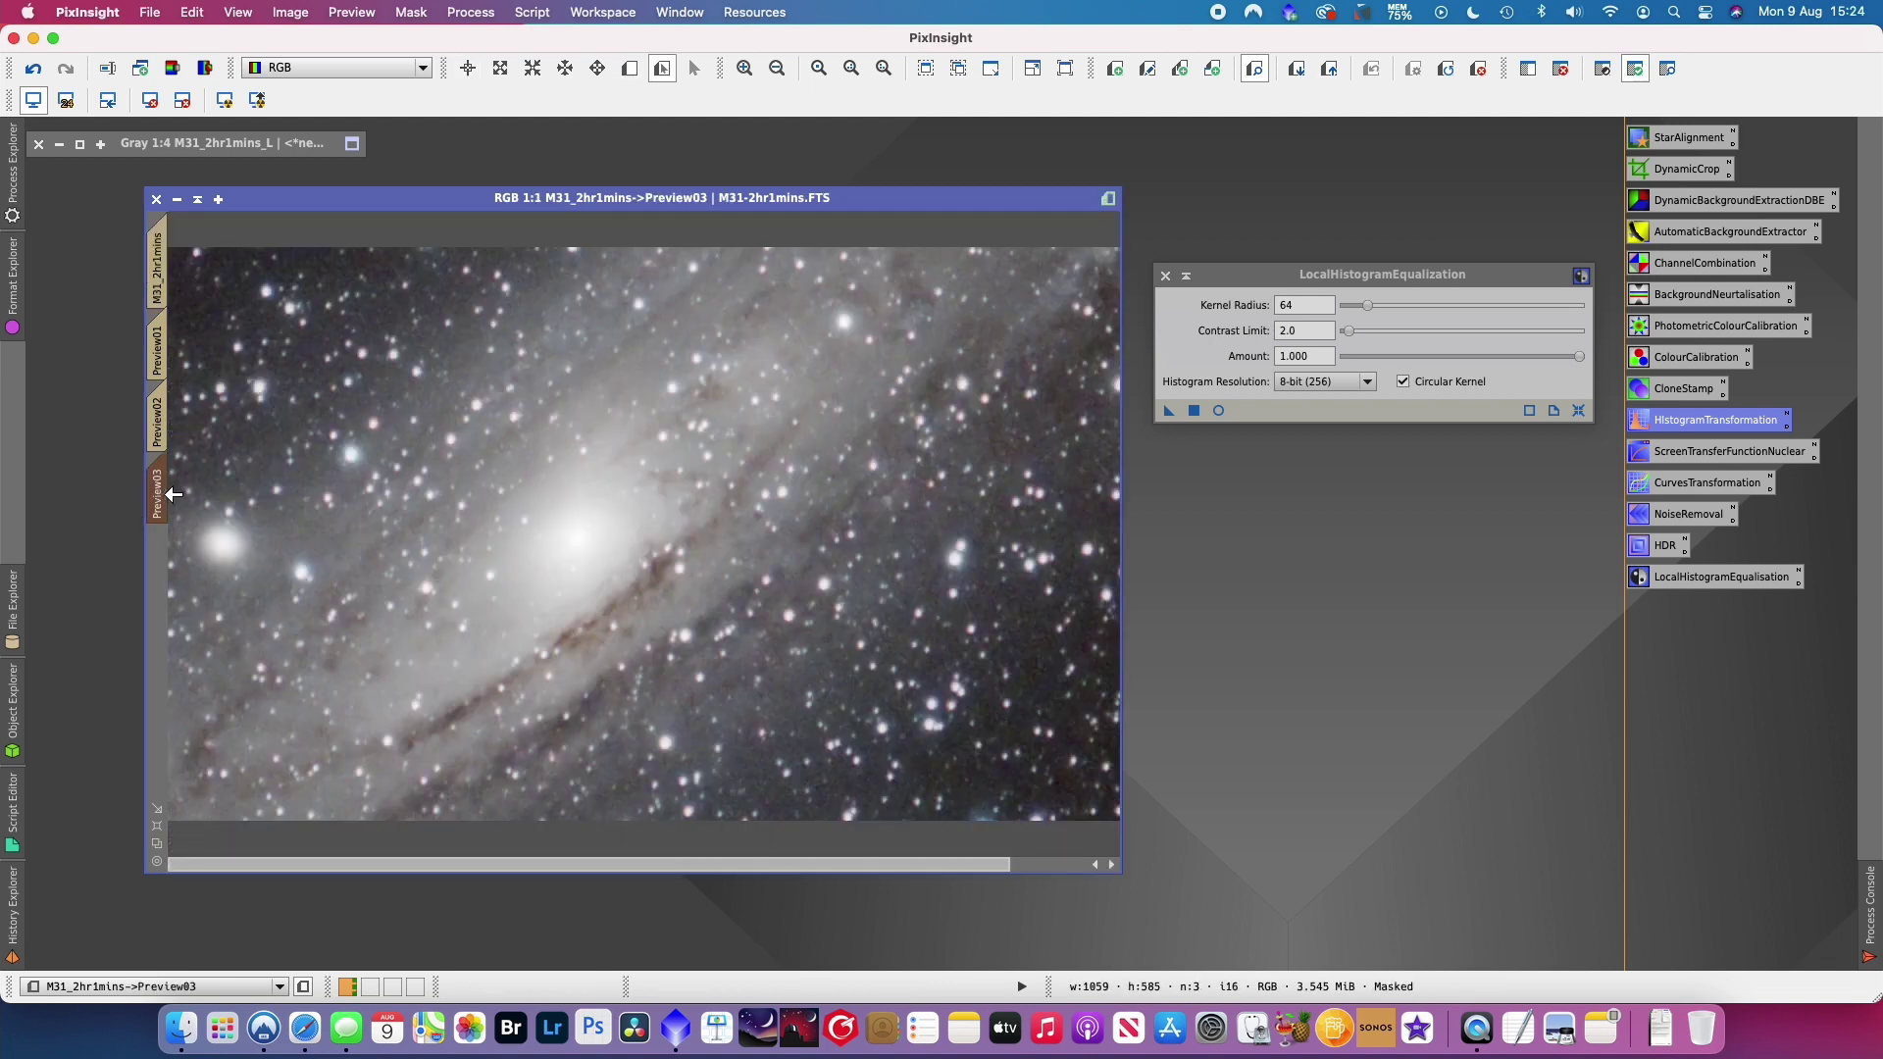
{"action": "key", "text": "alt+r"}
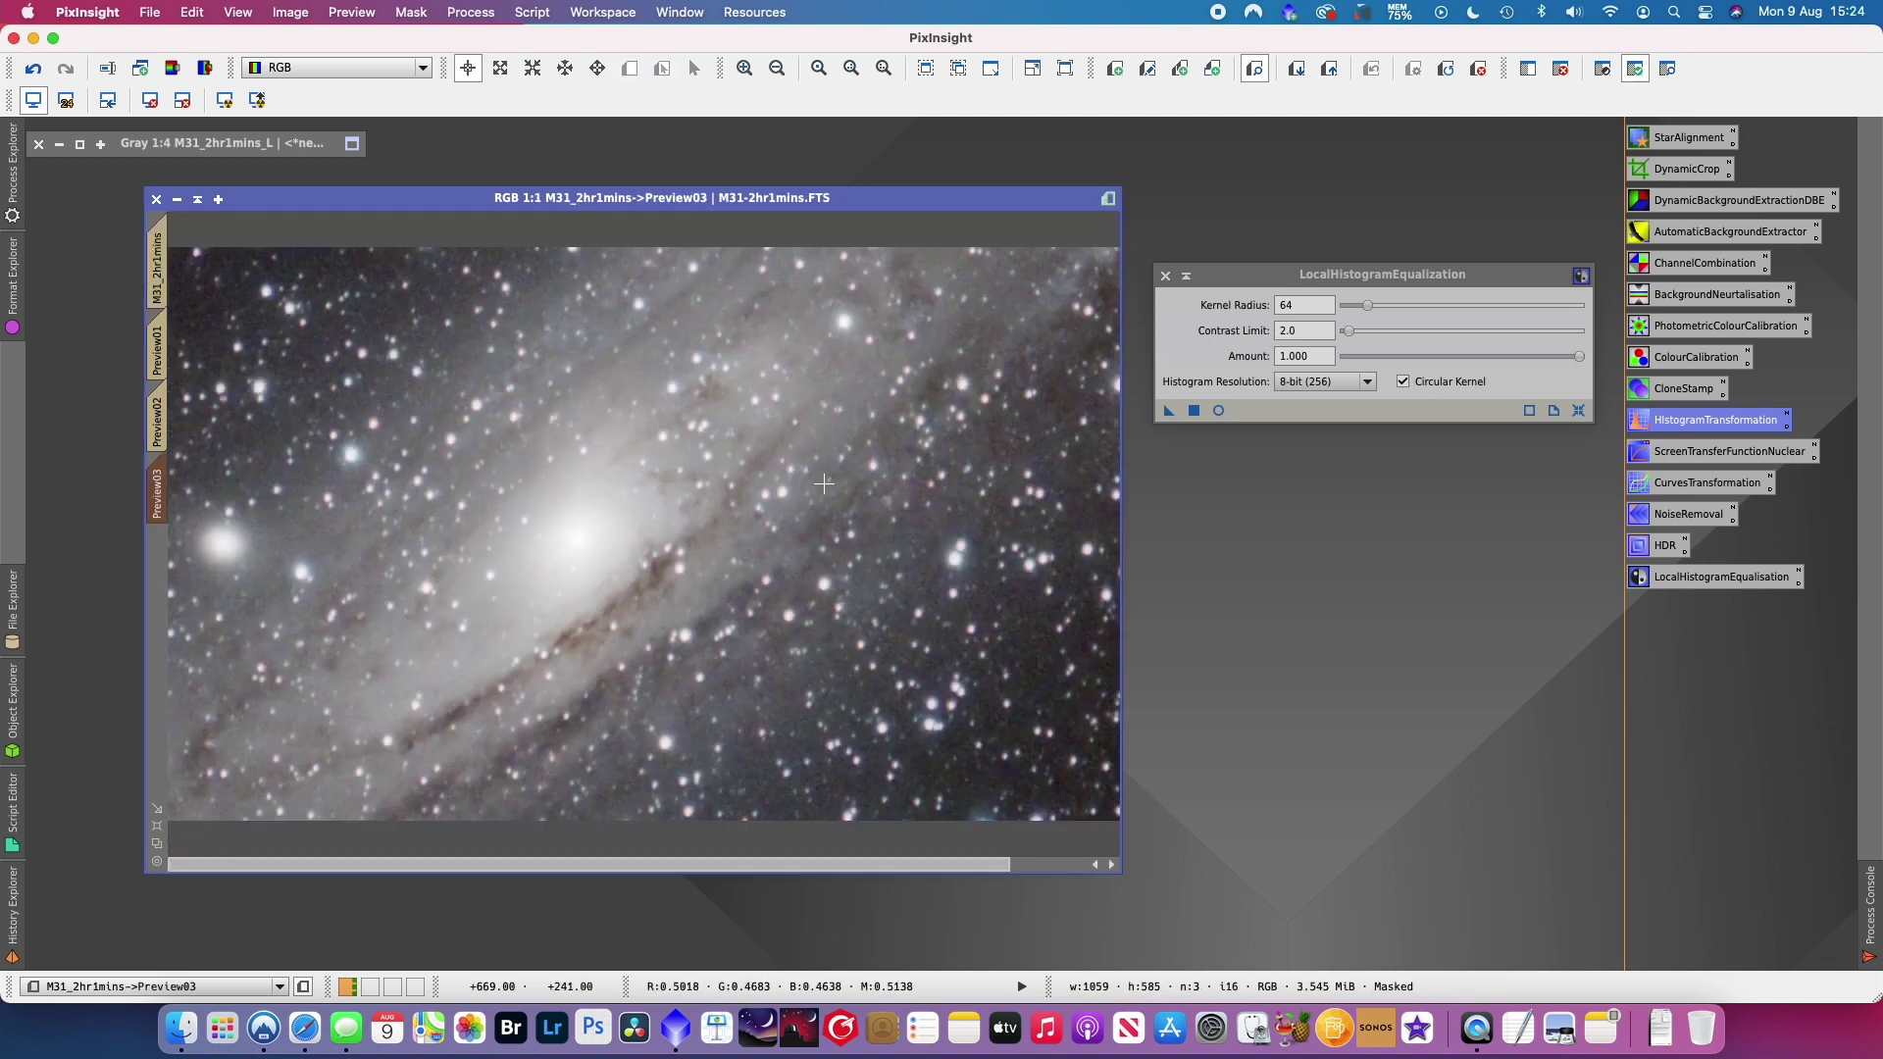
- Set the LocalHistogramEqualization amount to 0.260, comparing its effect on Preview03 in the real-time preview
{"action": "left_click", "coordinate": [1219, 411]}
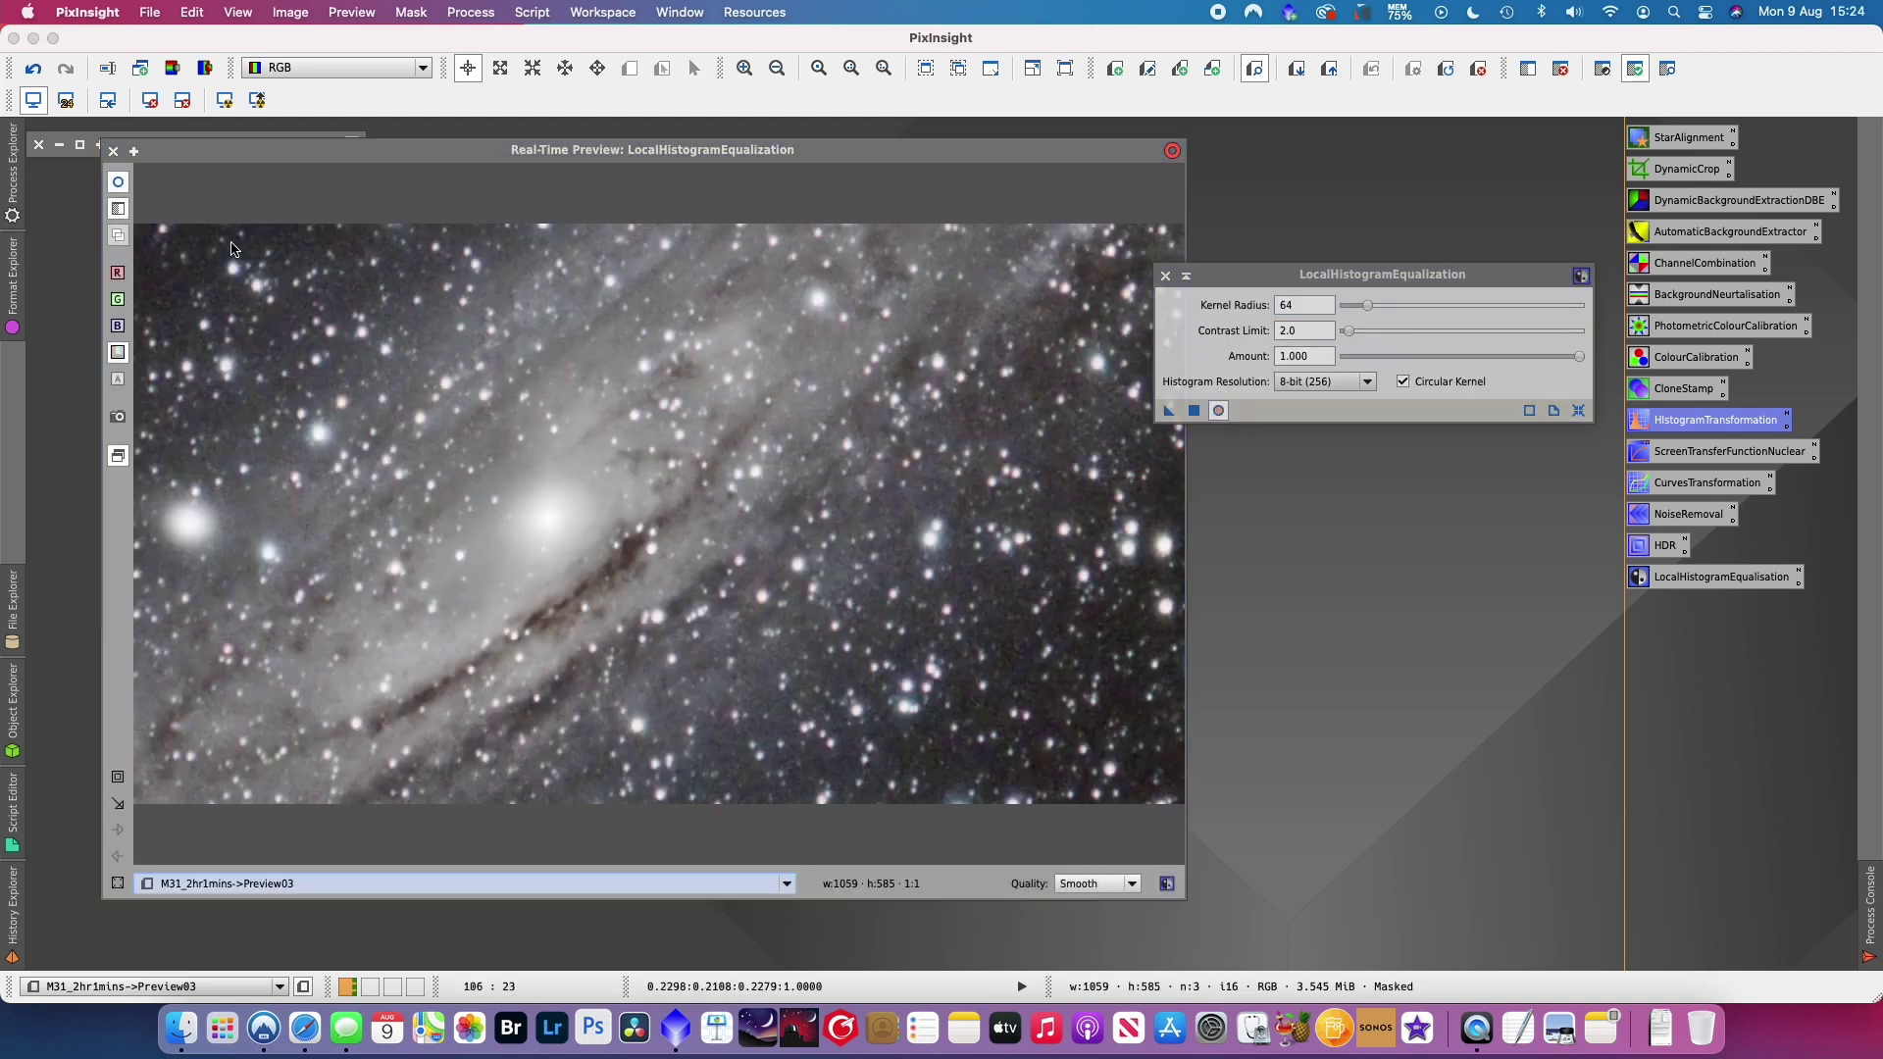
{"action": "left_click", "coordinate": [119, 184]}
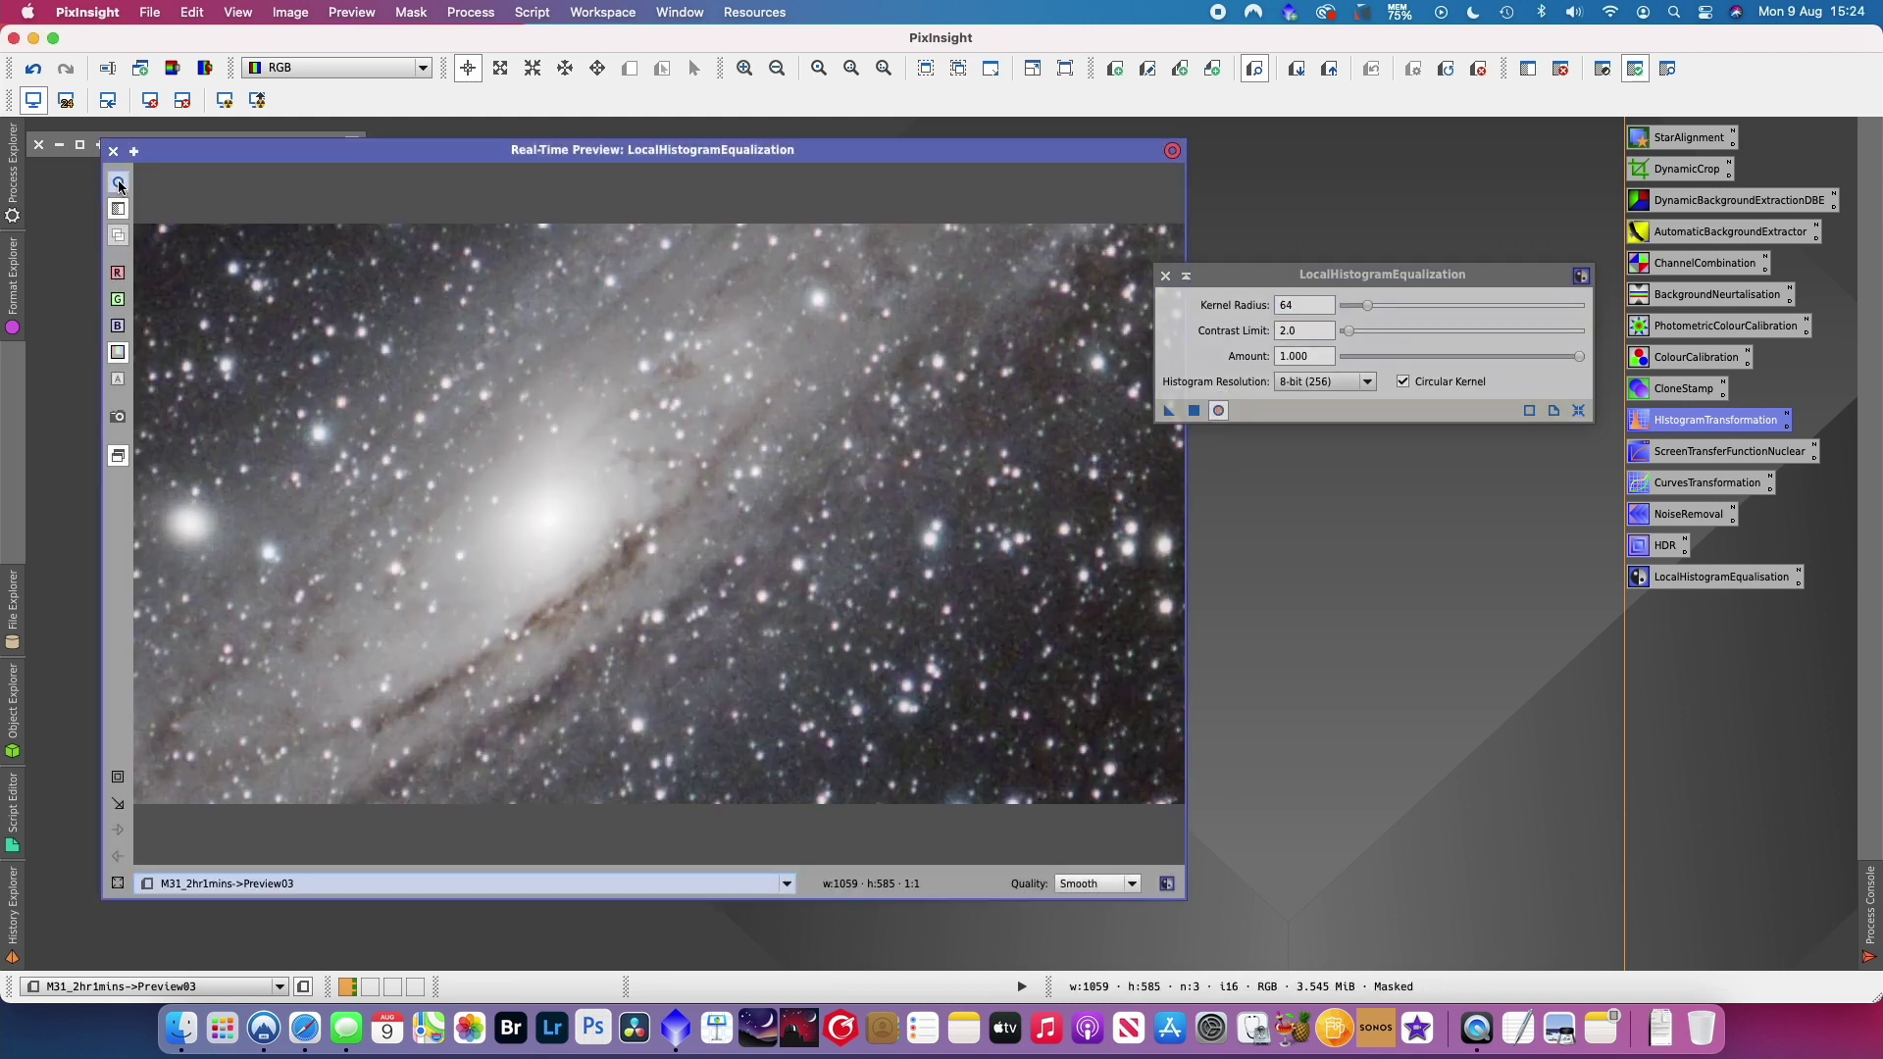
{"action": "left_click", "coordinate": [119, 184]}
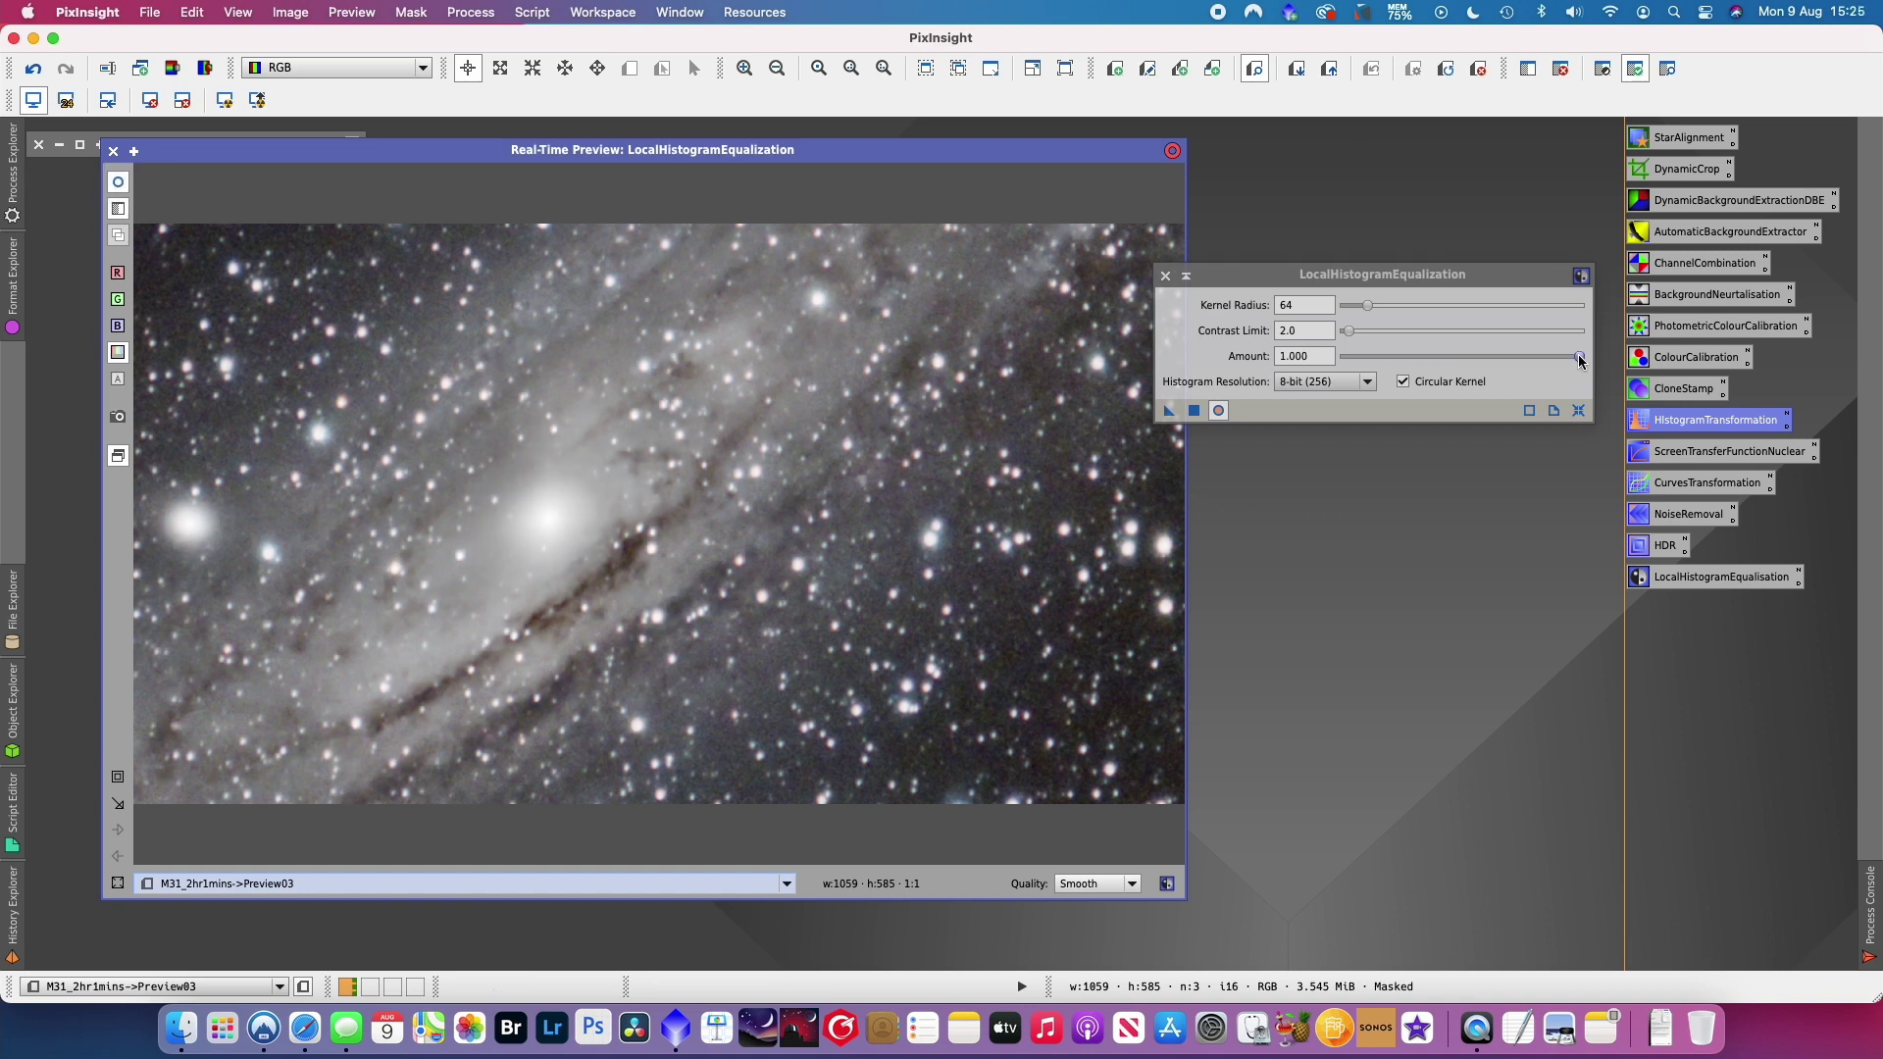
{"action": "left_click_drag", "start_coordinate": [1578, 356], "coordinate": [1405, 367]}
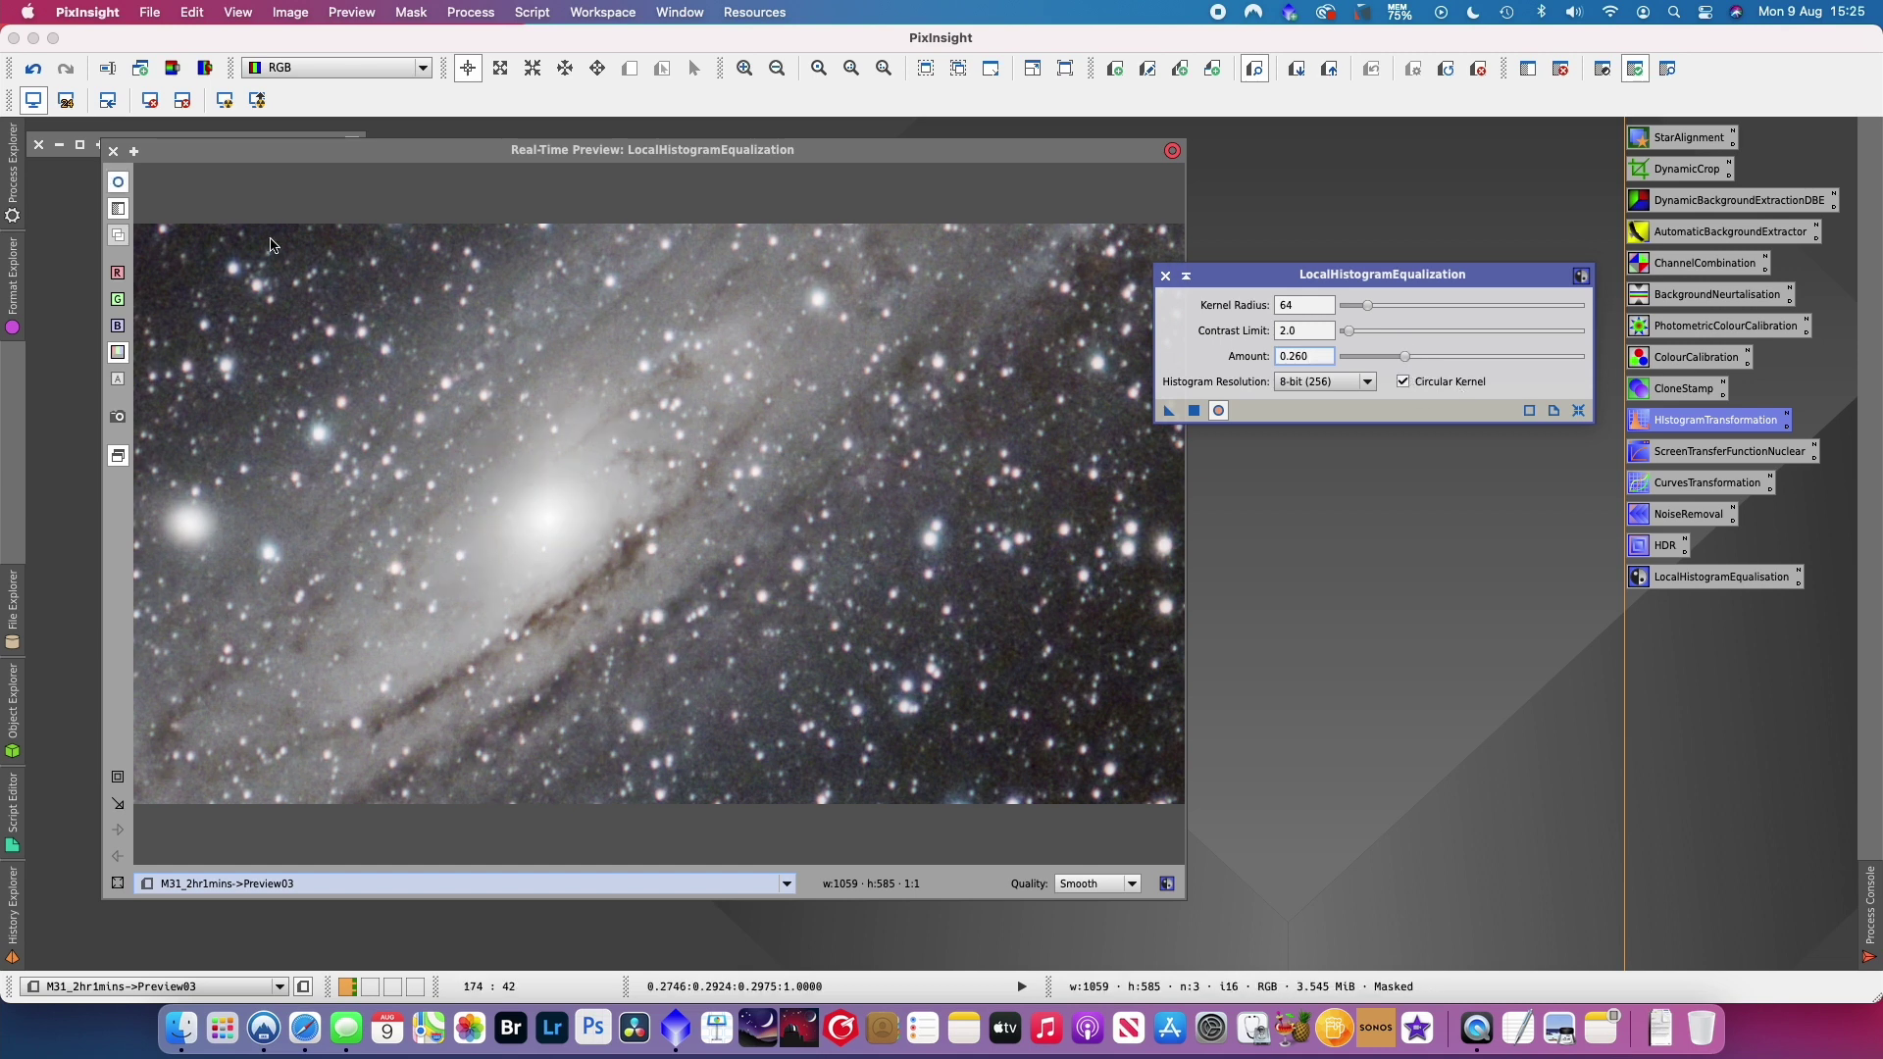
{"action": "left_click", "coordinate": [119, 185]}
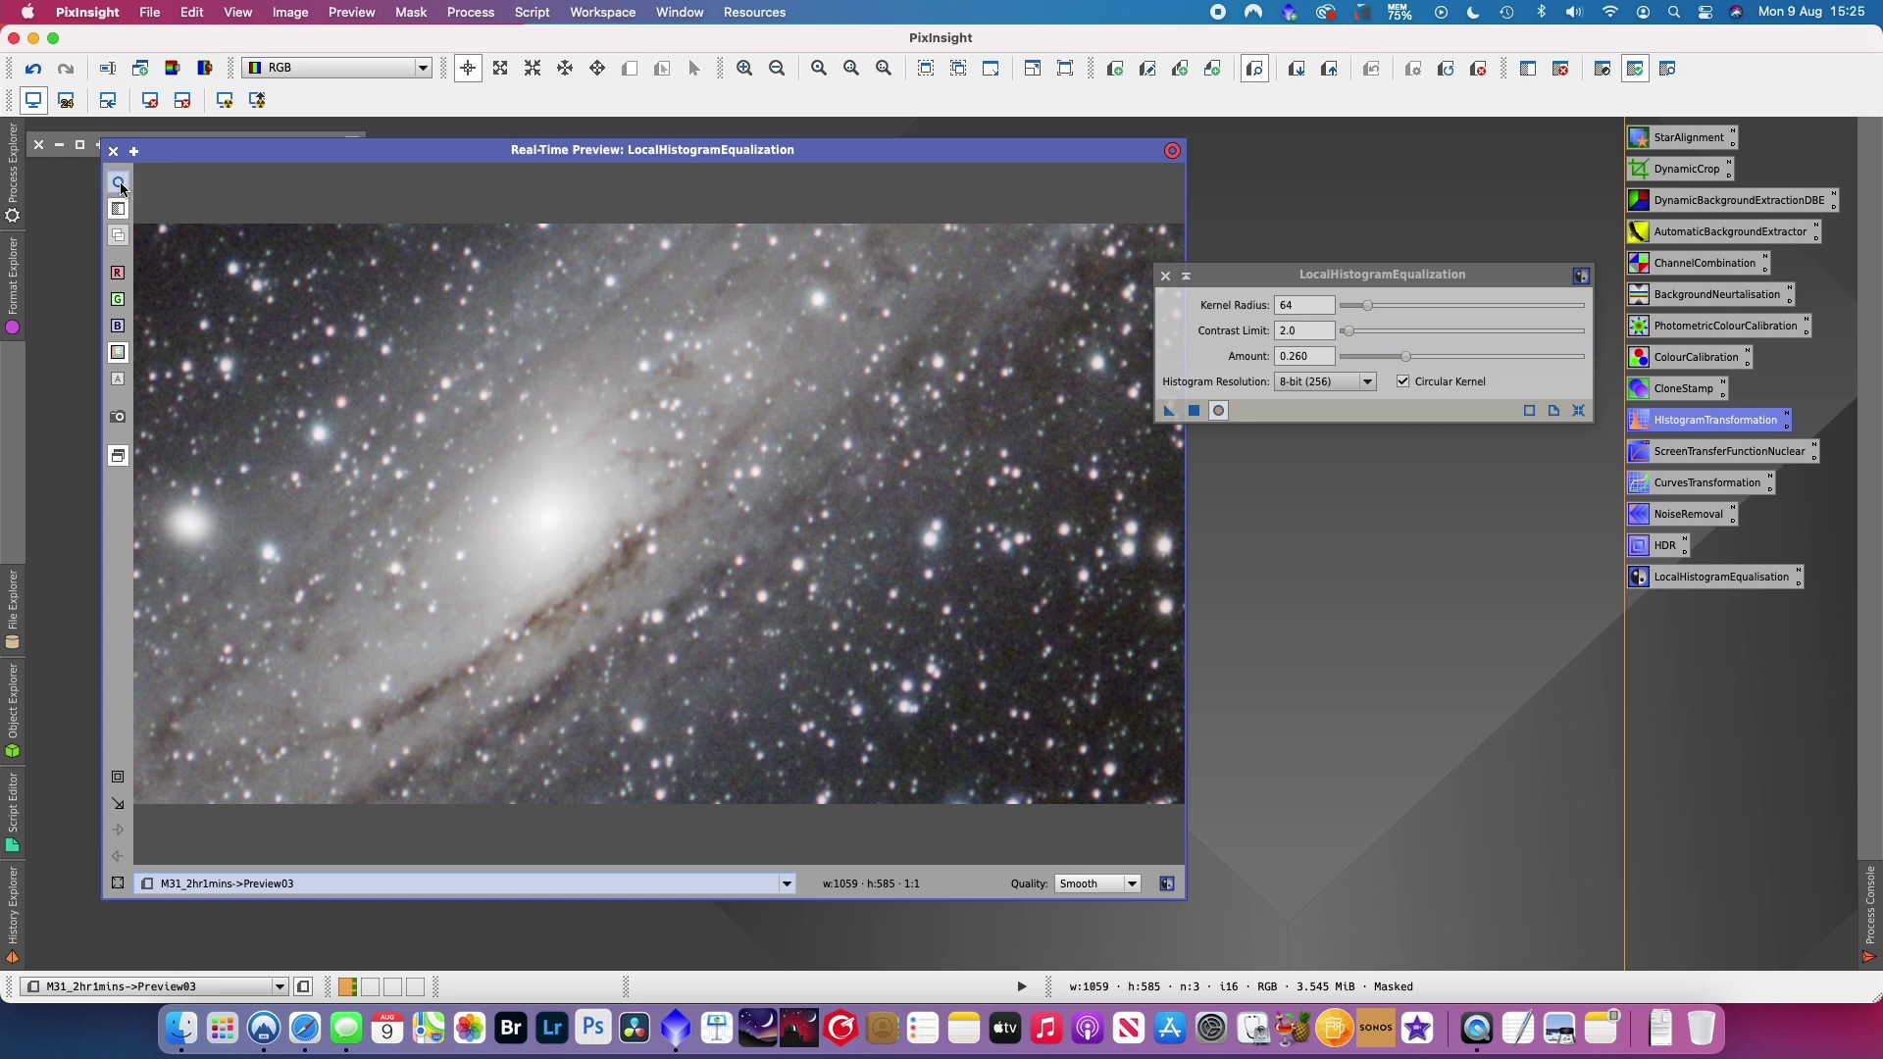
{"action": "left_click", "coordinate": [120, 186]}
{"action": "left_click", "coordinate": [121, 185]}
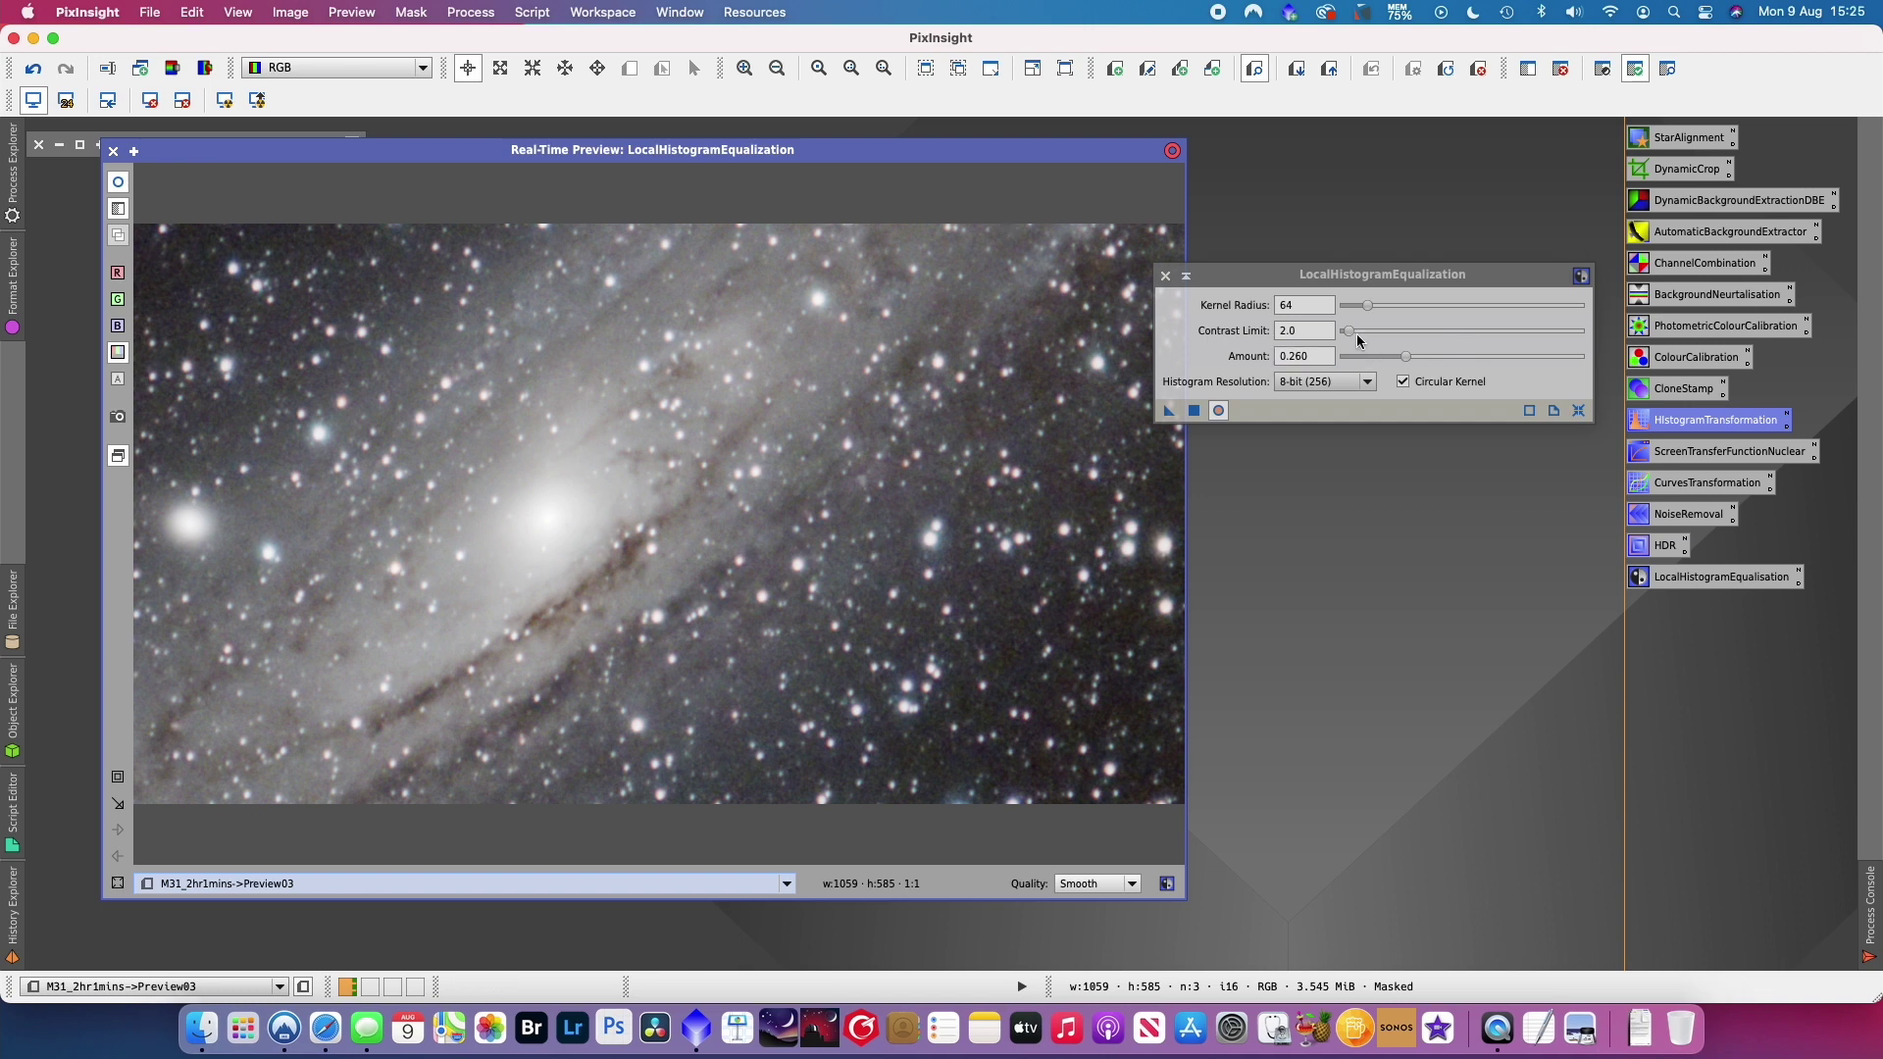
- Close the real-time preview, apply LocalHistogramEqualization to the full M31_2hr1mins image and compare before and after, keeping the result
{"action": "left_click", "coordinate": [1194, 411]}
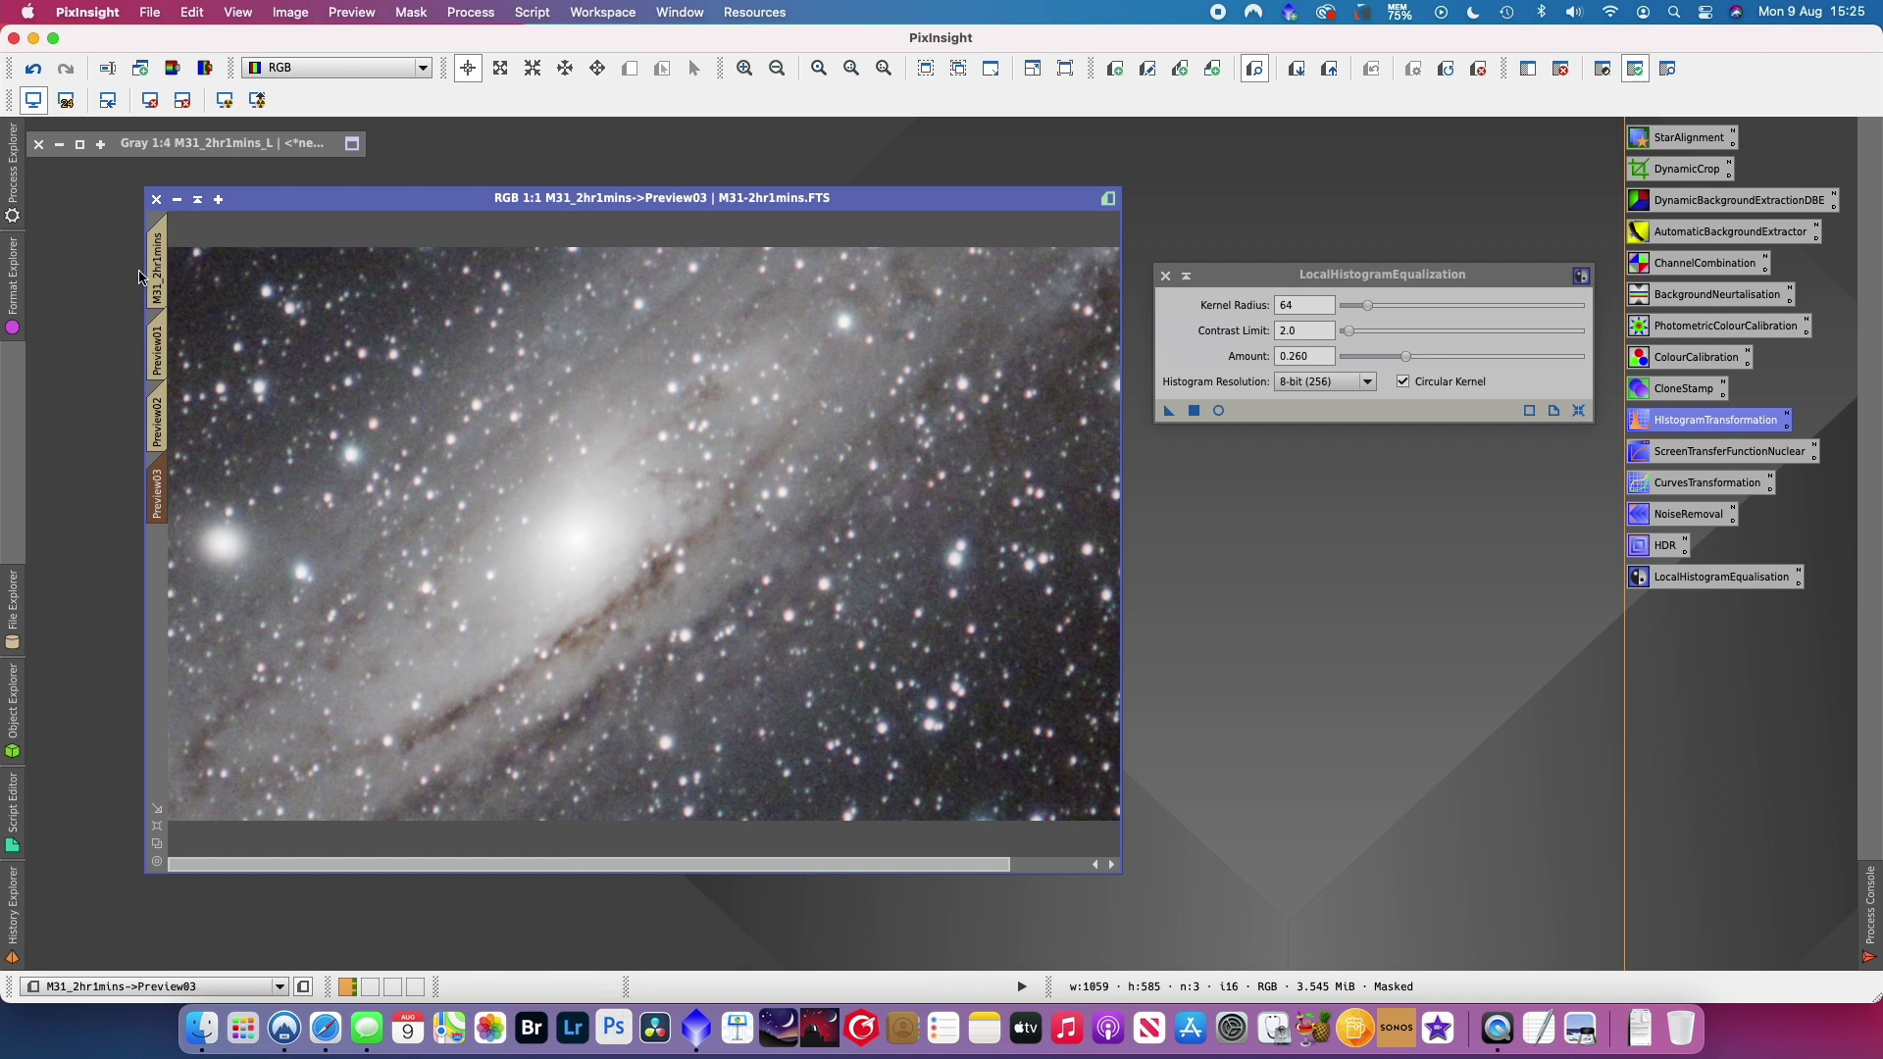
{"action": "left_click", "coordinate": [156, 263]}
{"action": "left_click", "coordinate": [1169, 410]}
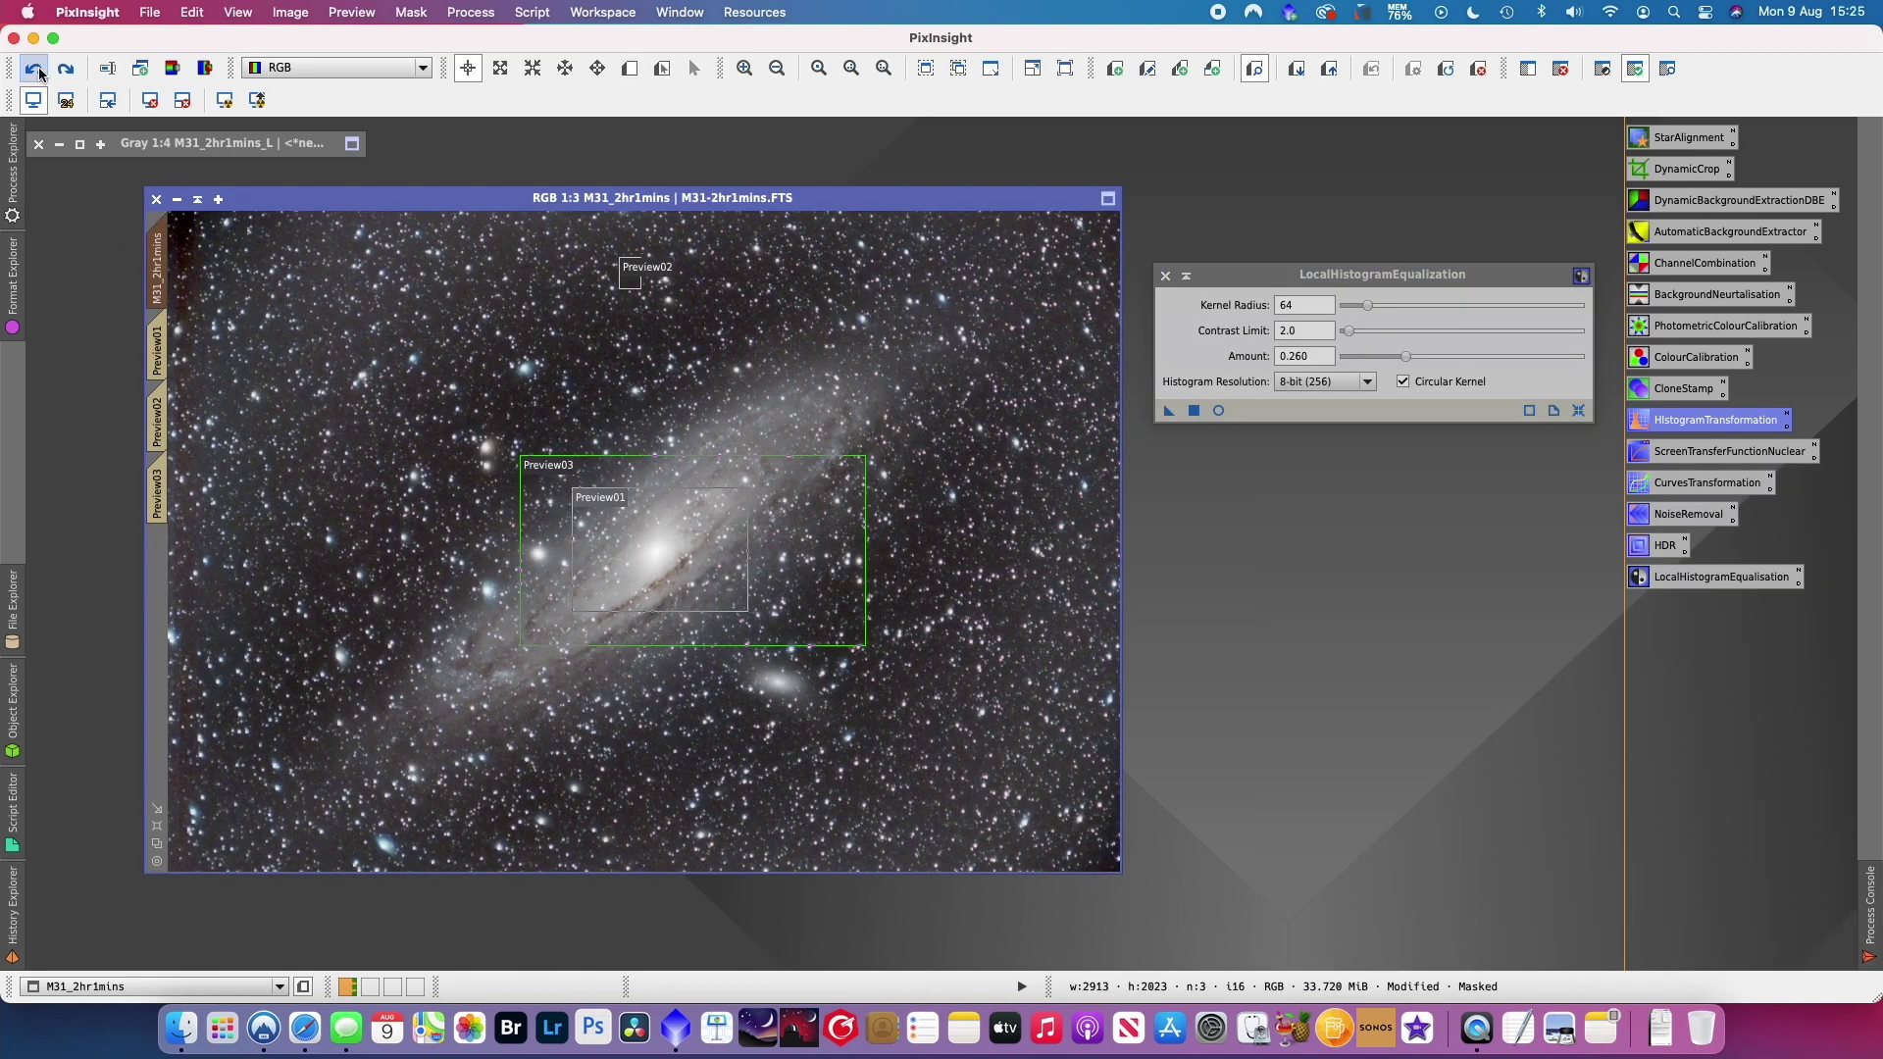
{"action": "left_click", "coordinate": [69, 74]}
{"action": "left_click", "coordinate": [36, 70]}
{"action": "left_click", "coordinate": [65, 75]}
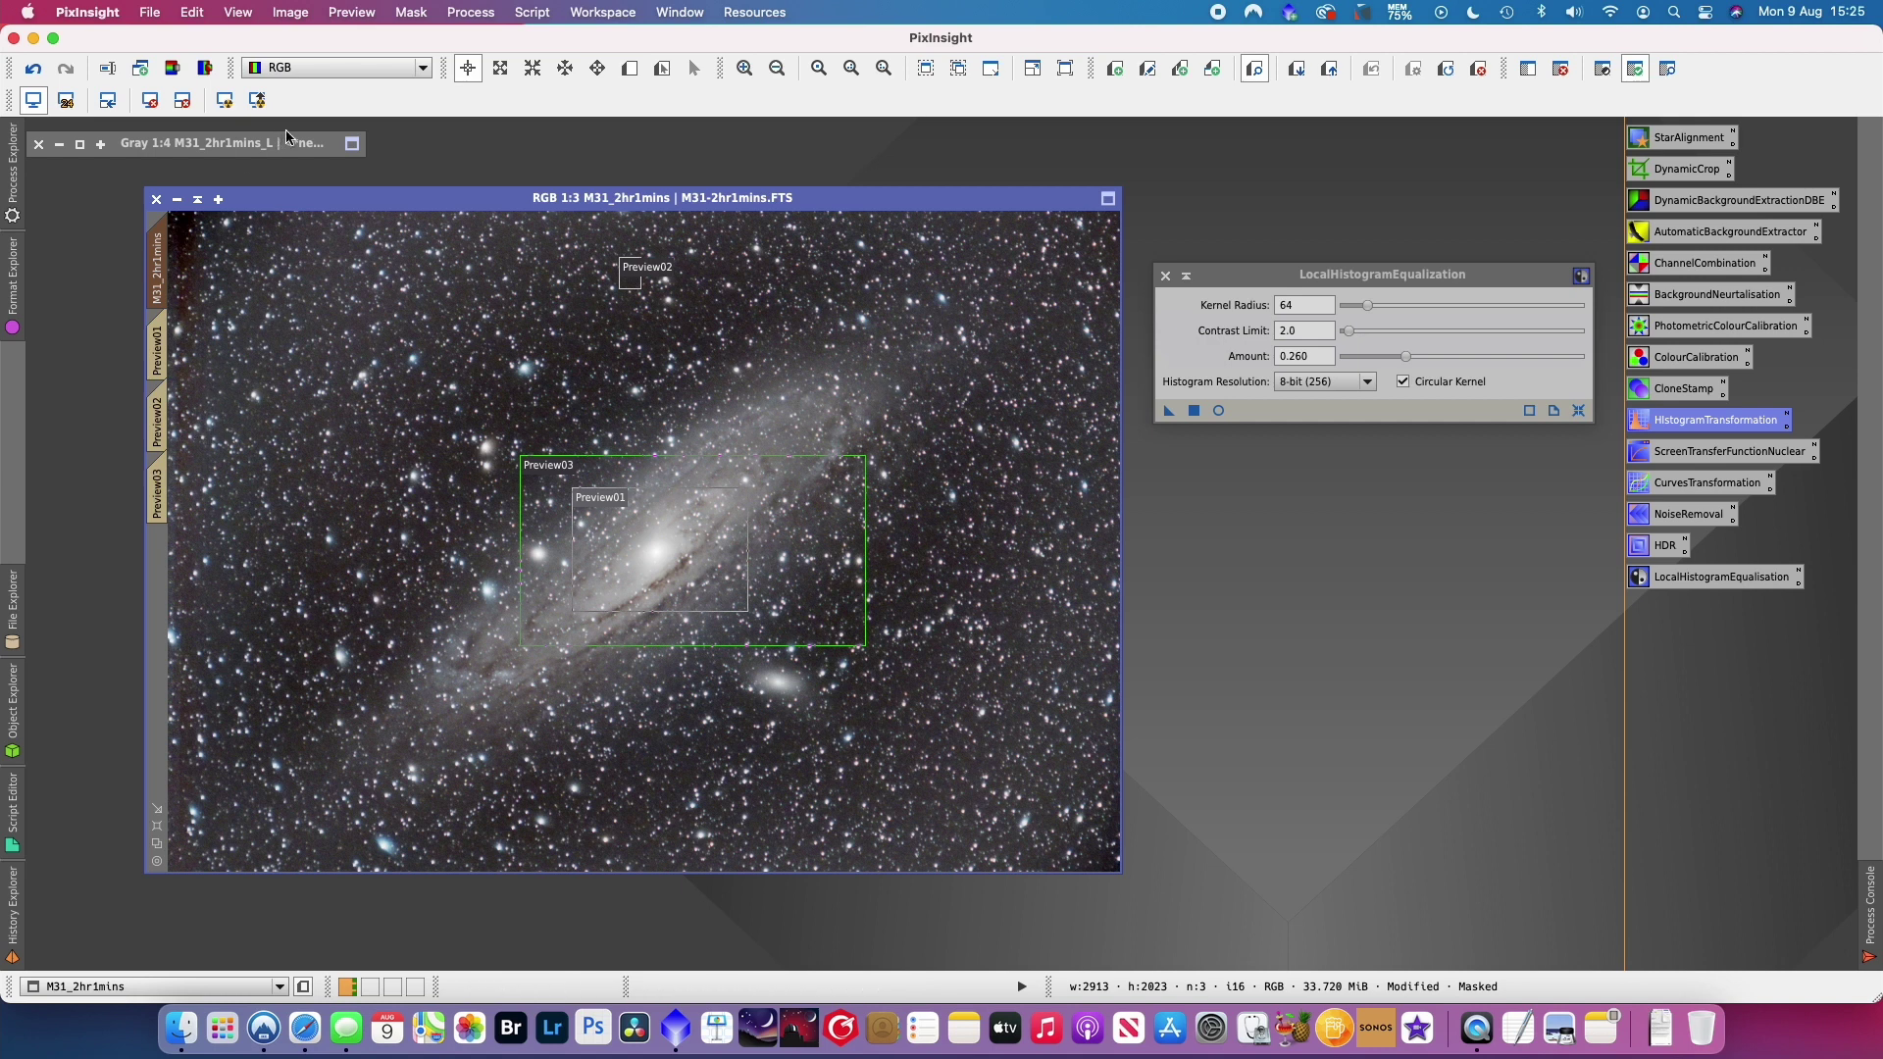
- Remove the mask from M31_2hr1mins and close the LocalHistogramEqualization process
{"action": "left_click", "coordinate": [412, 11]}
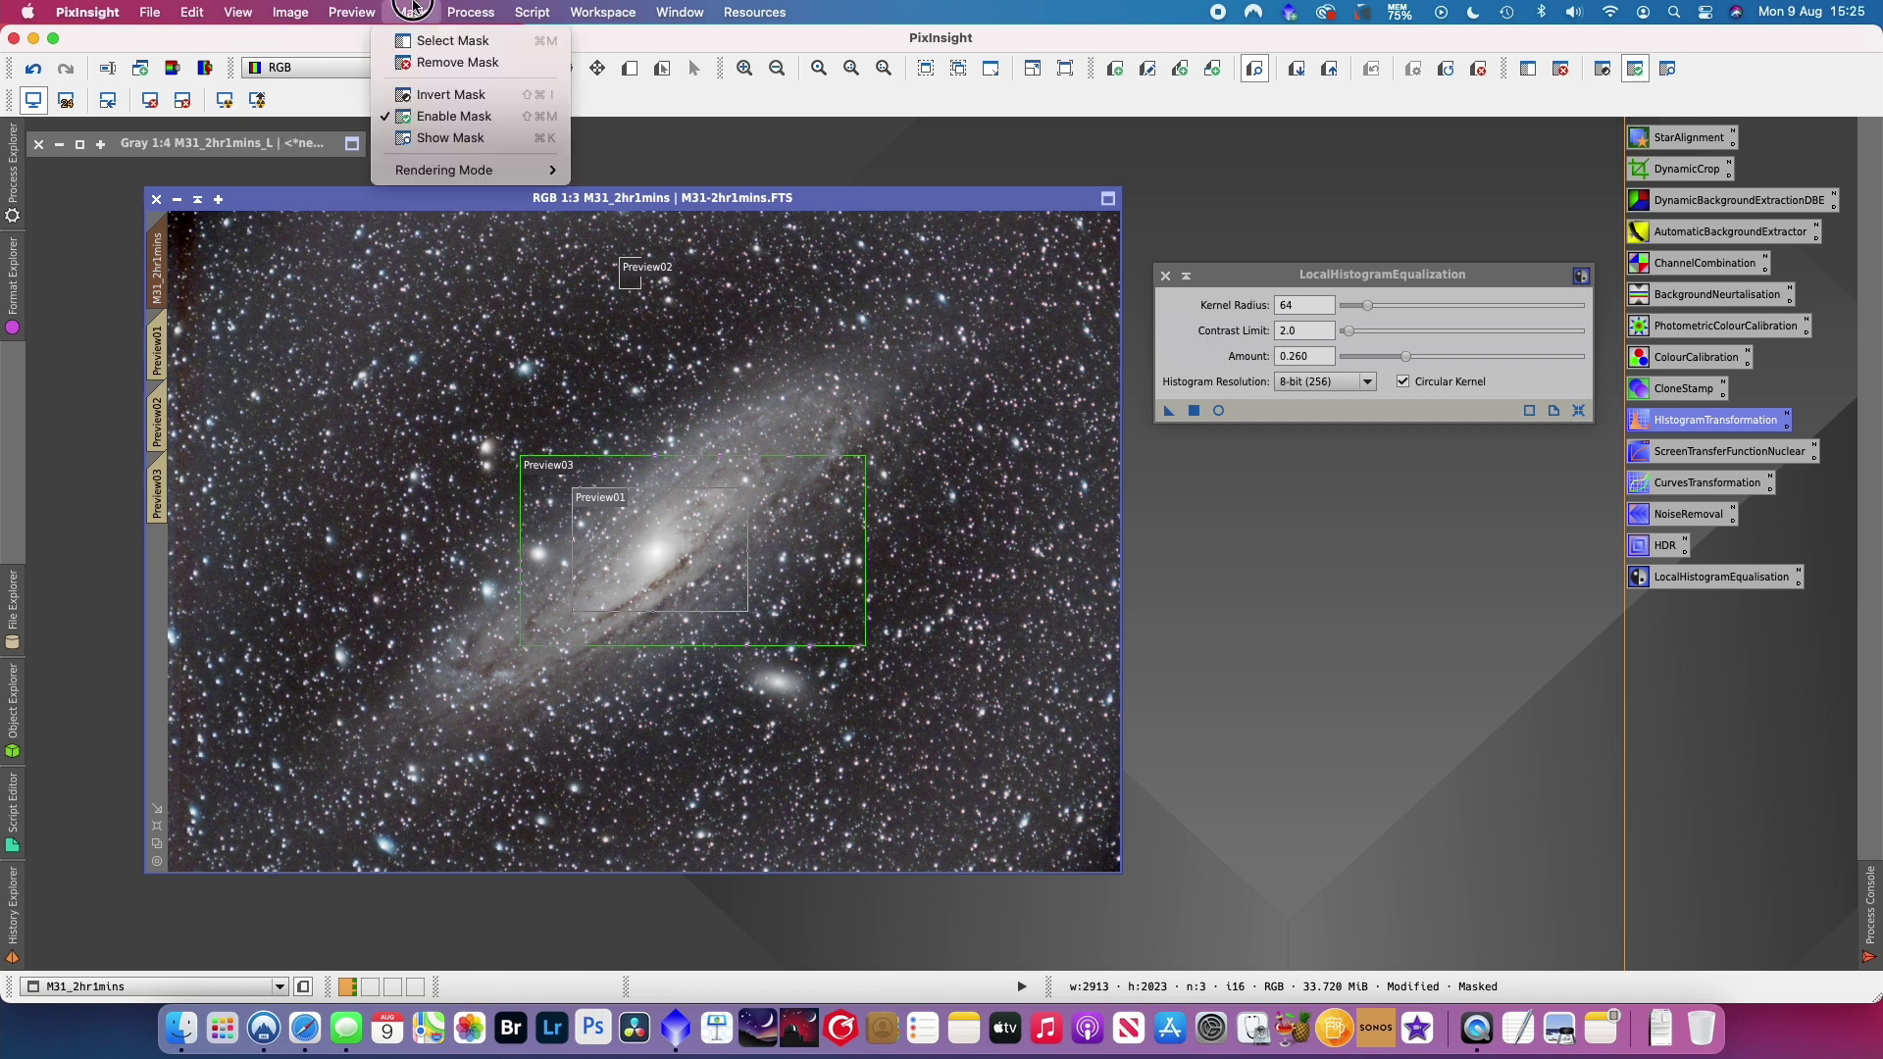
{"action": "left_click", "coordinate": [457, 62]}
{"action": "left_click_drag", "start_coordinate": [545, 201], "coordinate": [526, 193]}
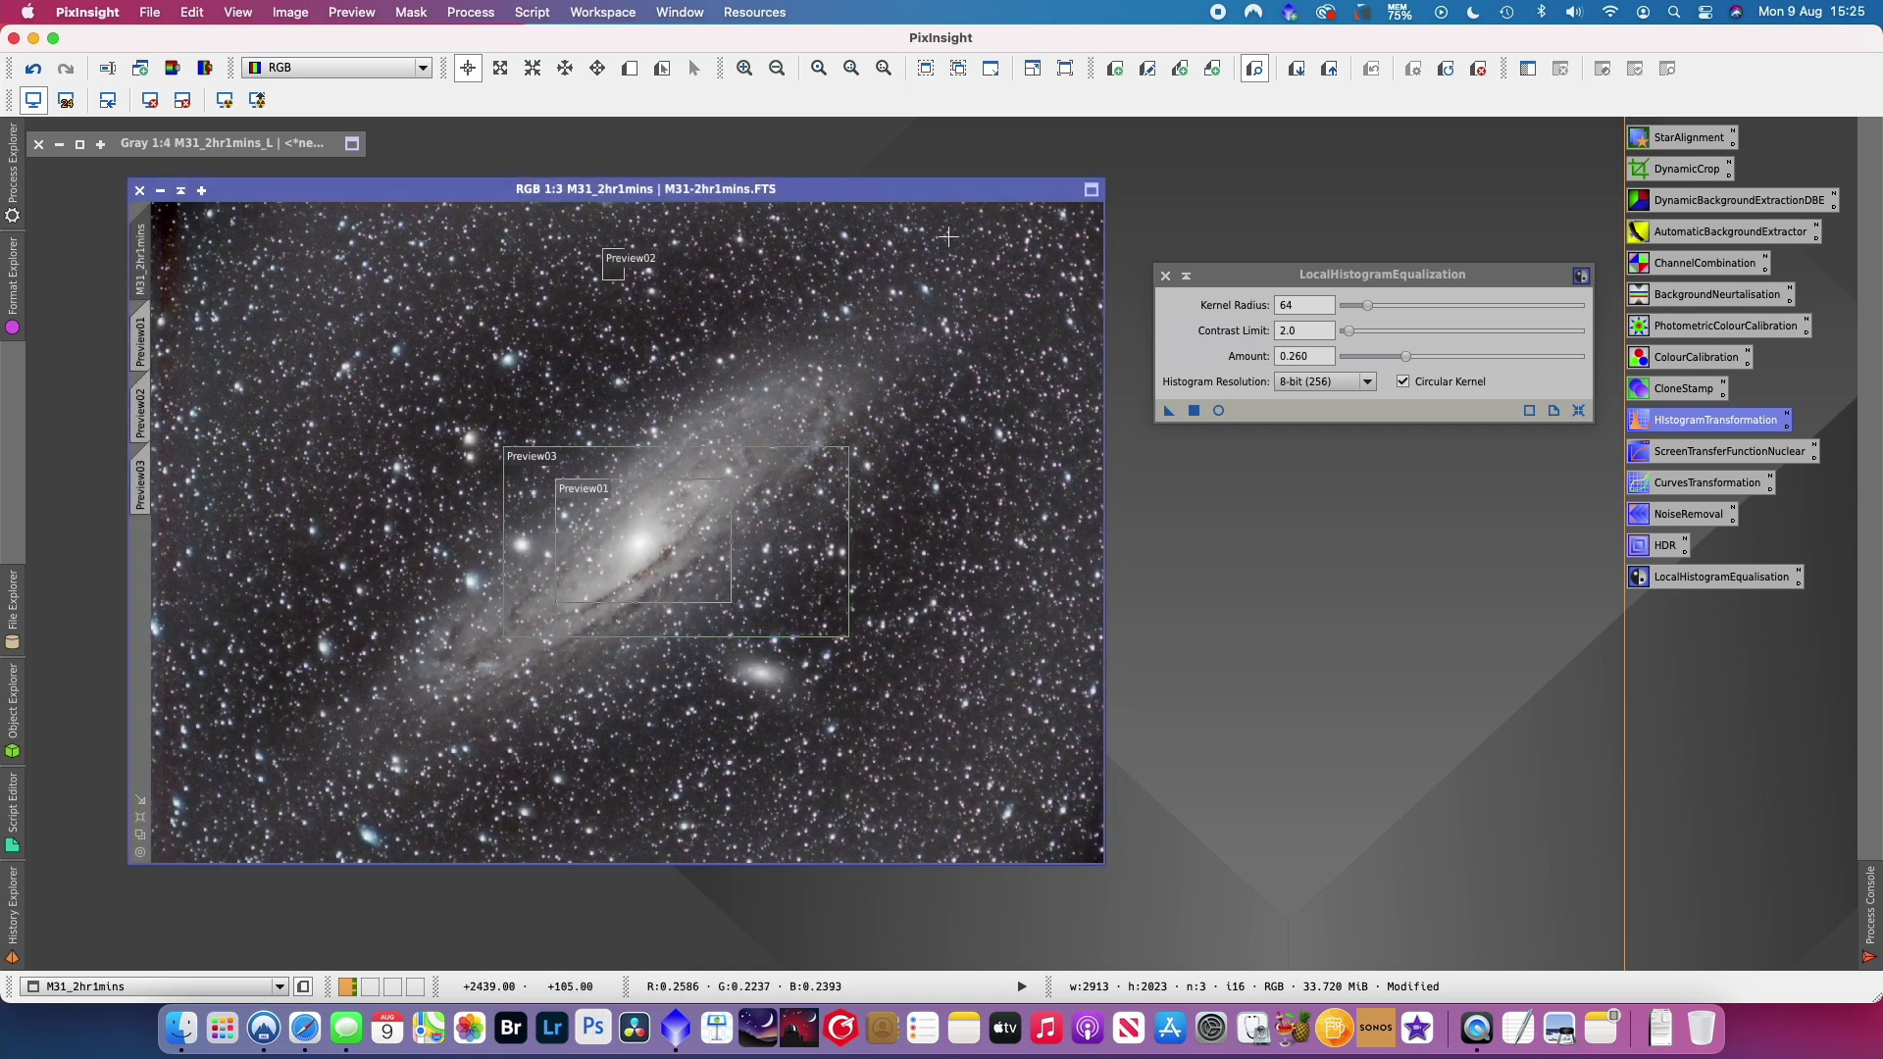
{"action": "left_click", "coordinate": [1165, 276]}
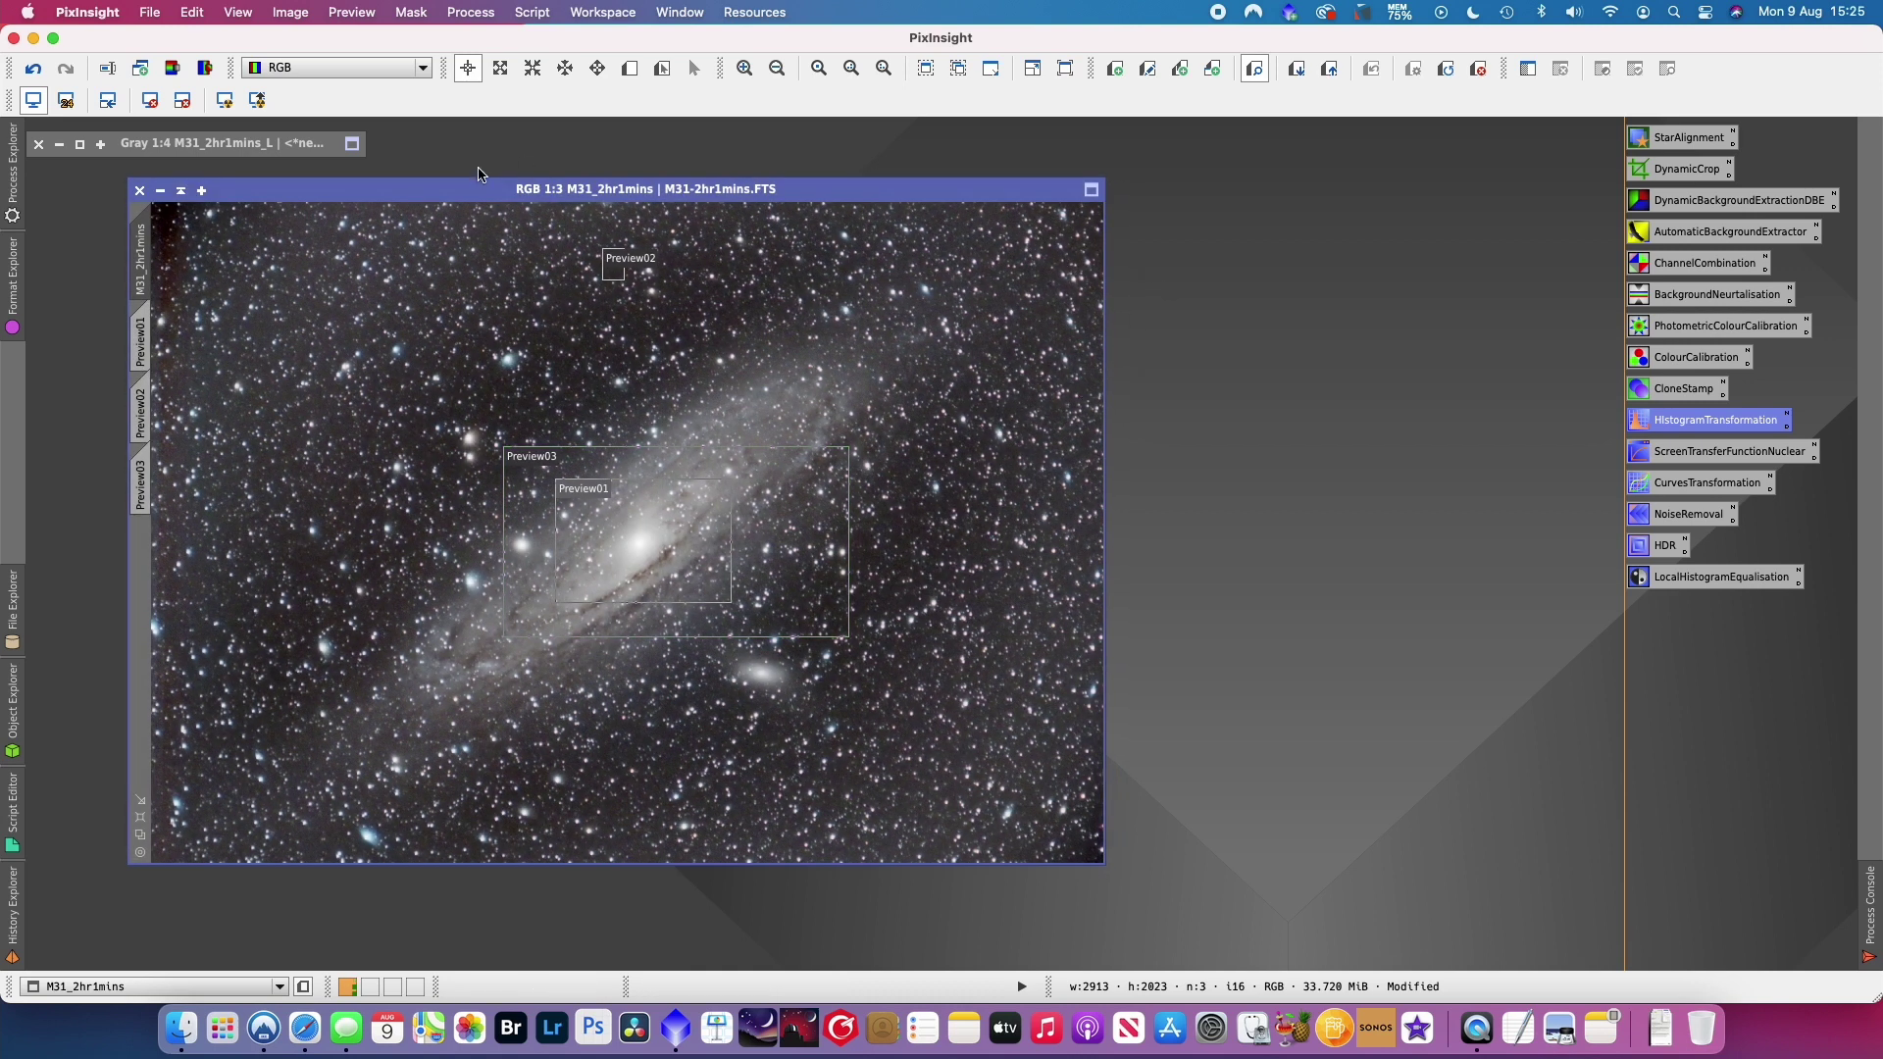
- Generate a star mask with StarMask using noise threshold 0.40, scale 8, smoothness 14 and truncation 0.93, closing the process when done
{"action": "left_click", "coordinate": [471, 11]}
{"action": "mouse_move", "coordinate": [508, 46]}
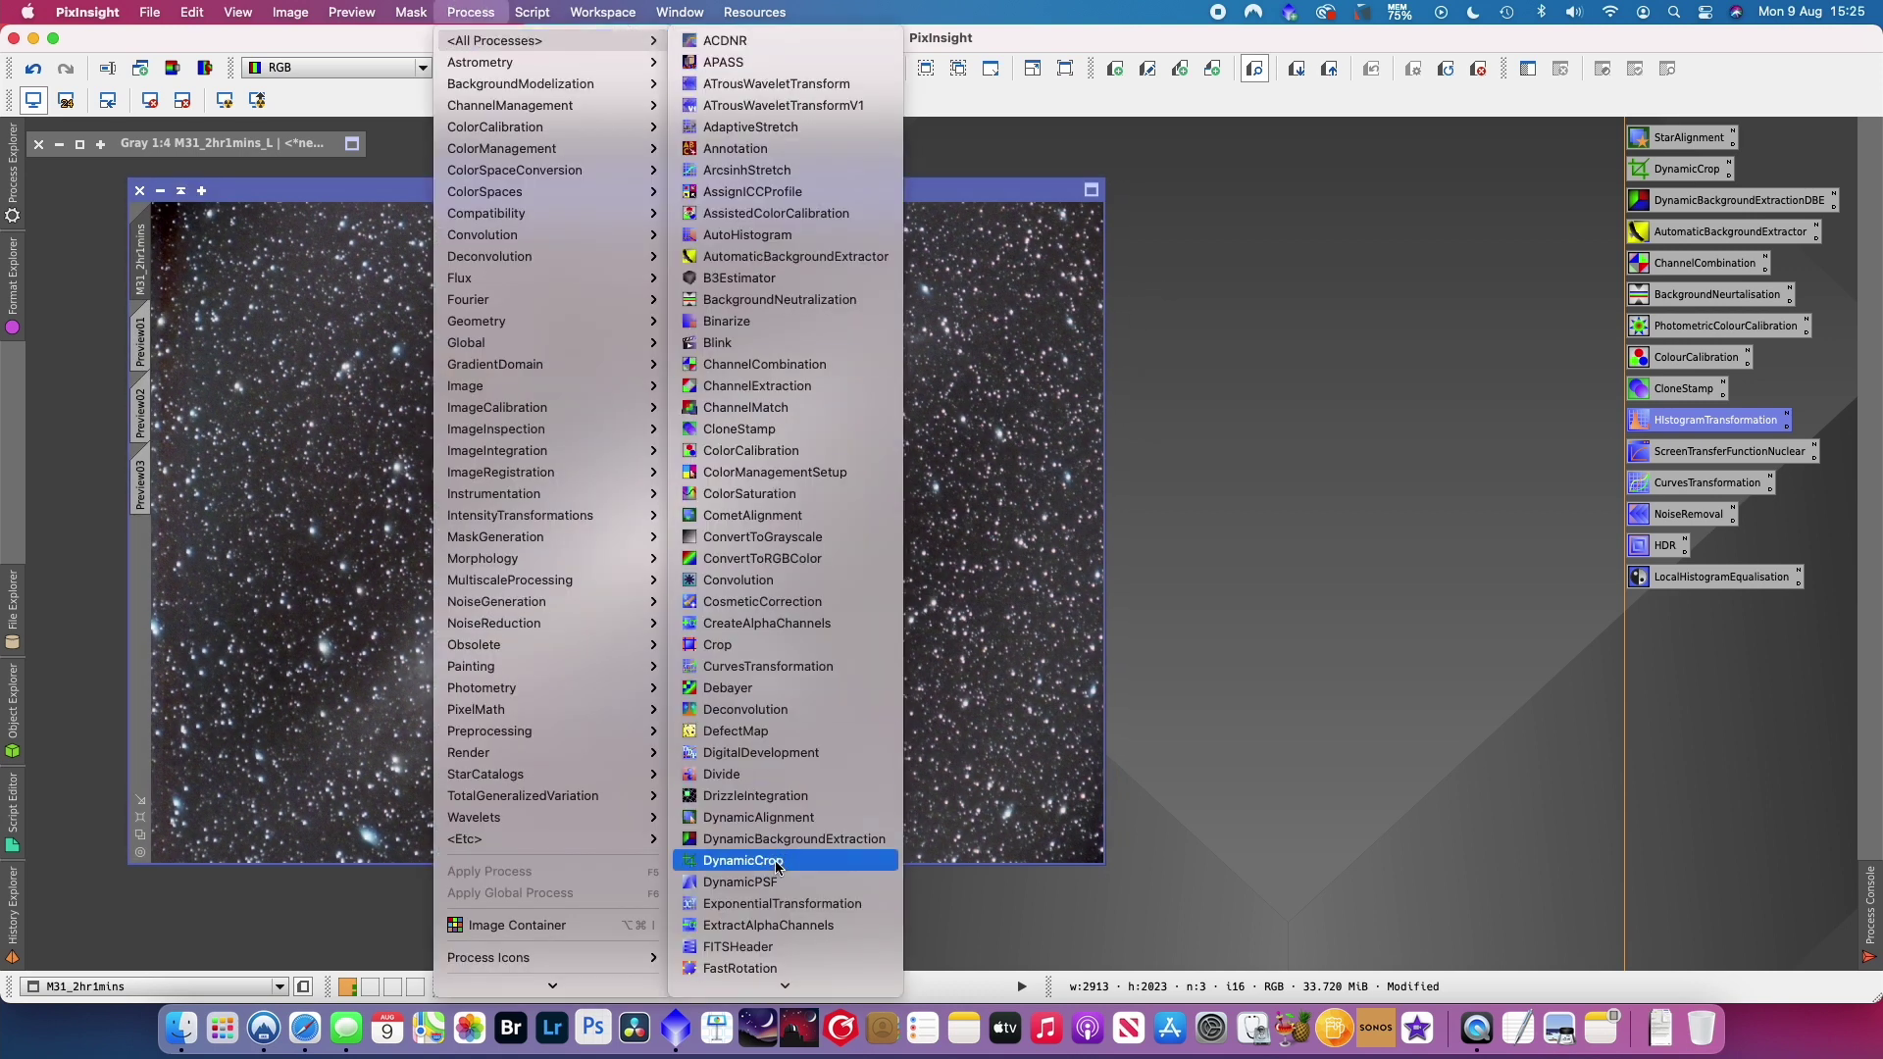
{"action": "scroll", "coordinate": [778, 866], "scroll_direction": "down", "scroll_amount": 10}
{"action": "scroll", "coordinate": [780, 865], "scroll_direction": "down", "scroll_amount": 5}
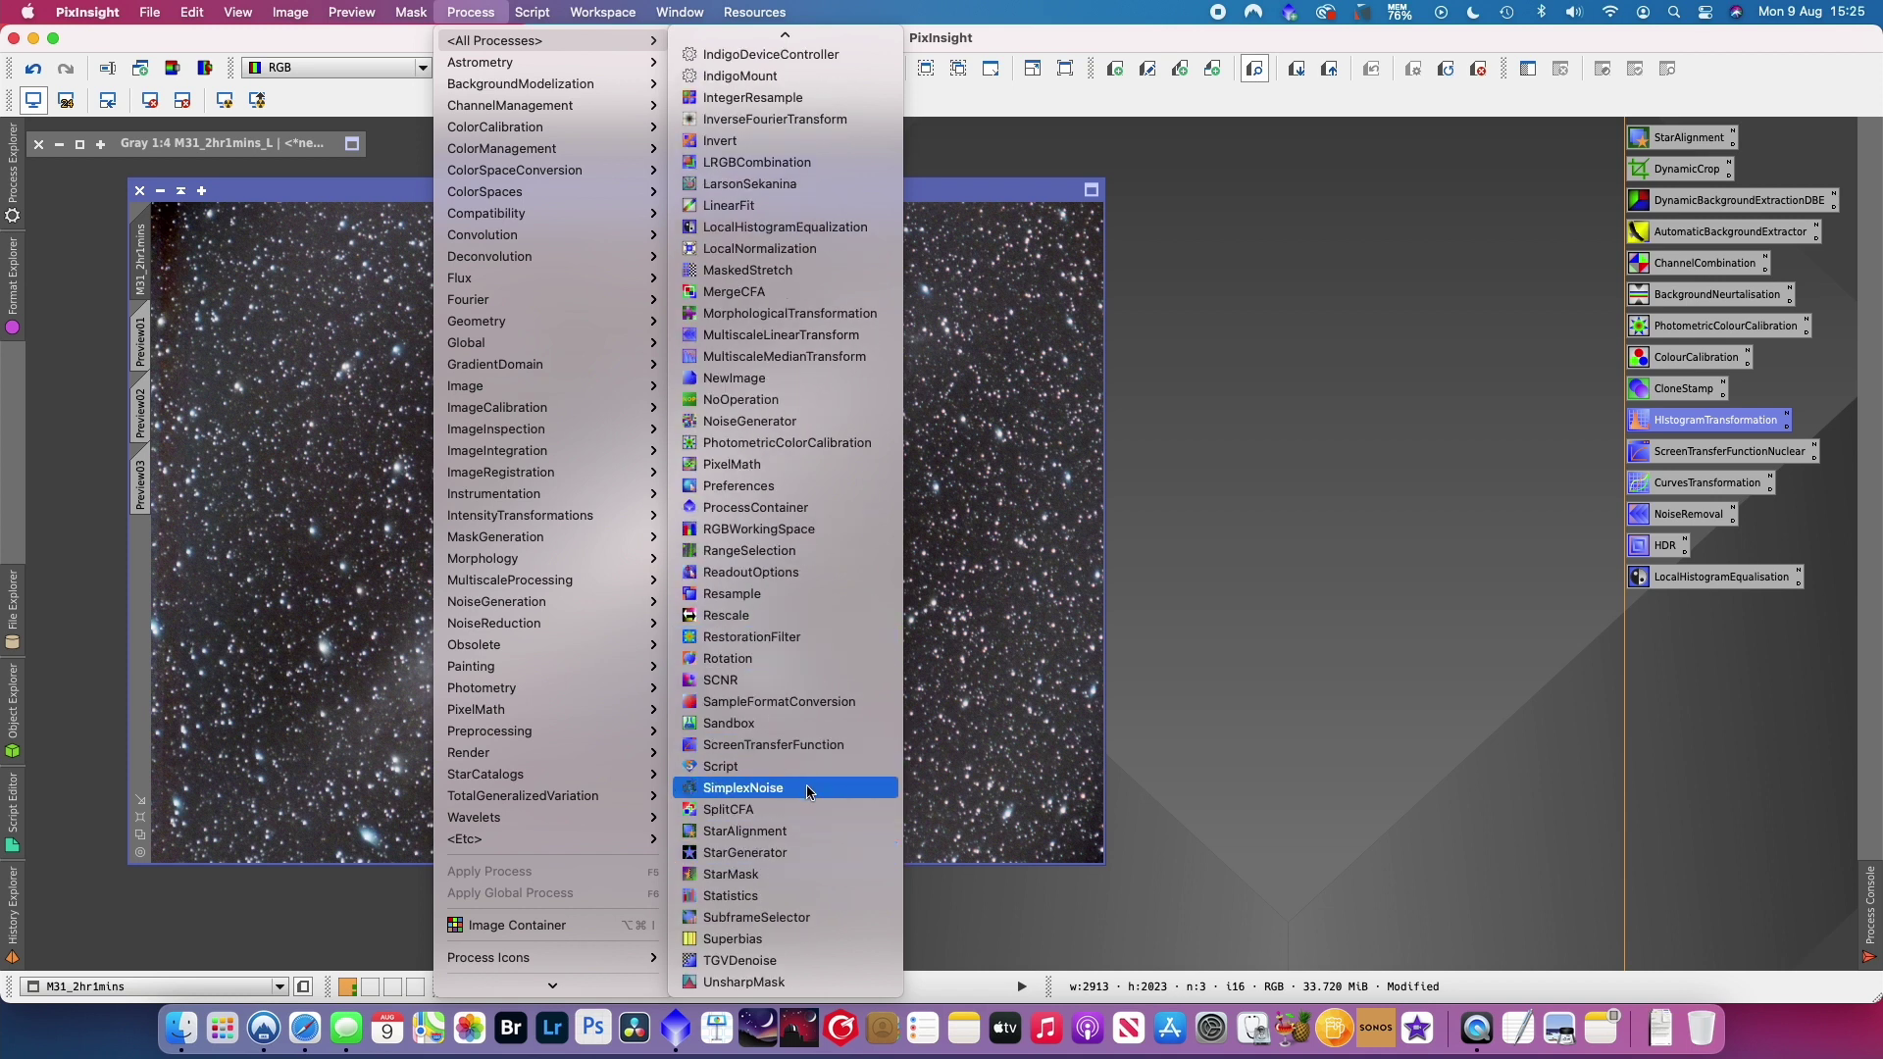
{"action": "left_click", "coordinate": [794, 884]}
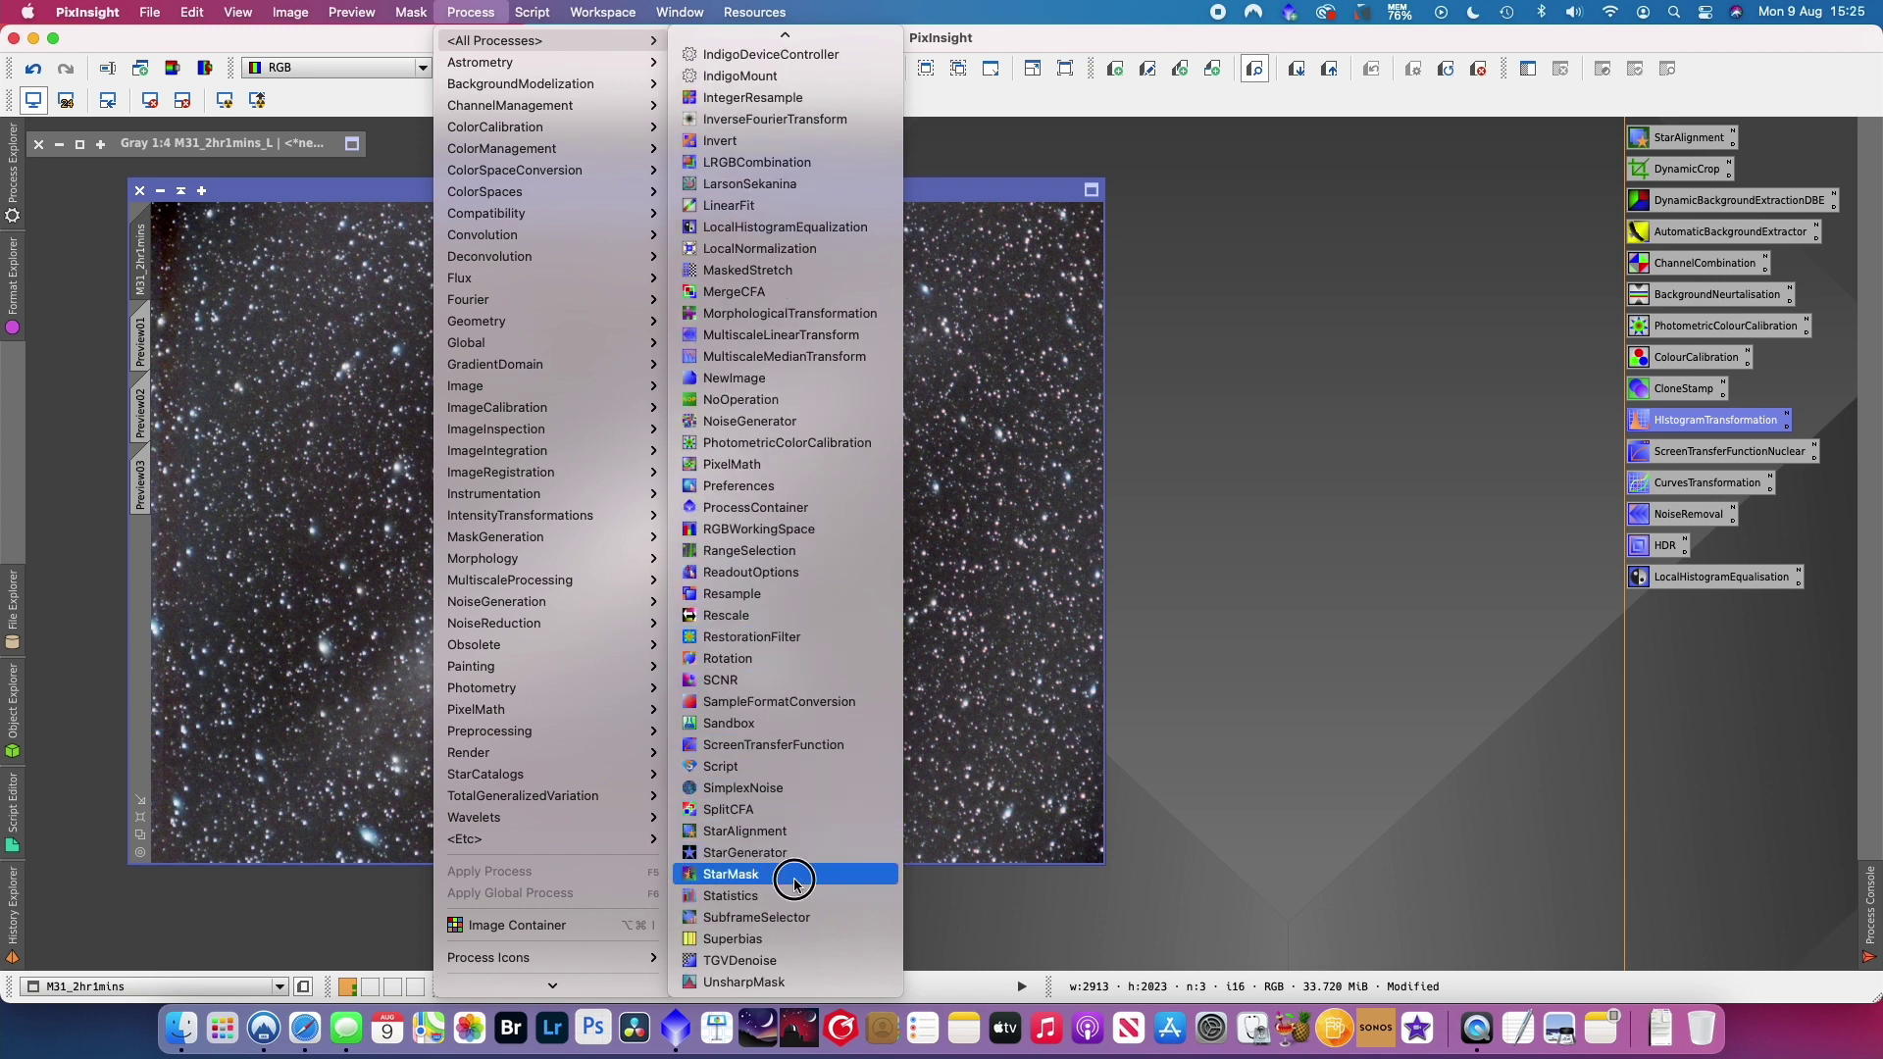
{"action": "left_click_drag", "start_coordinate": [1333, 137], "coordinate": [1305, 262]}
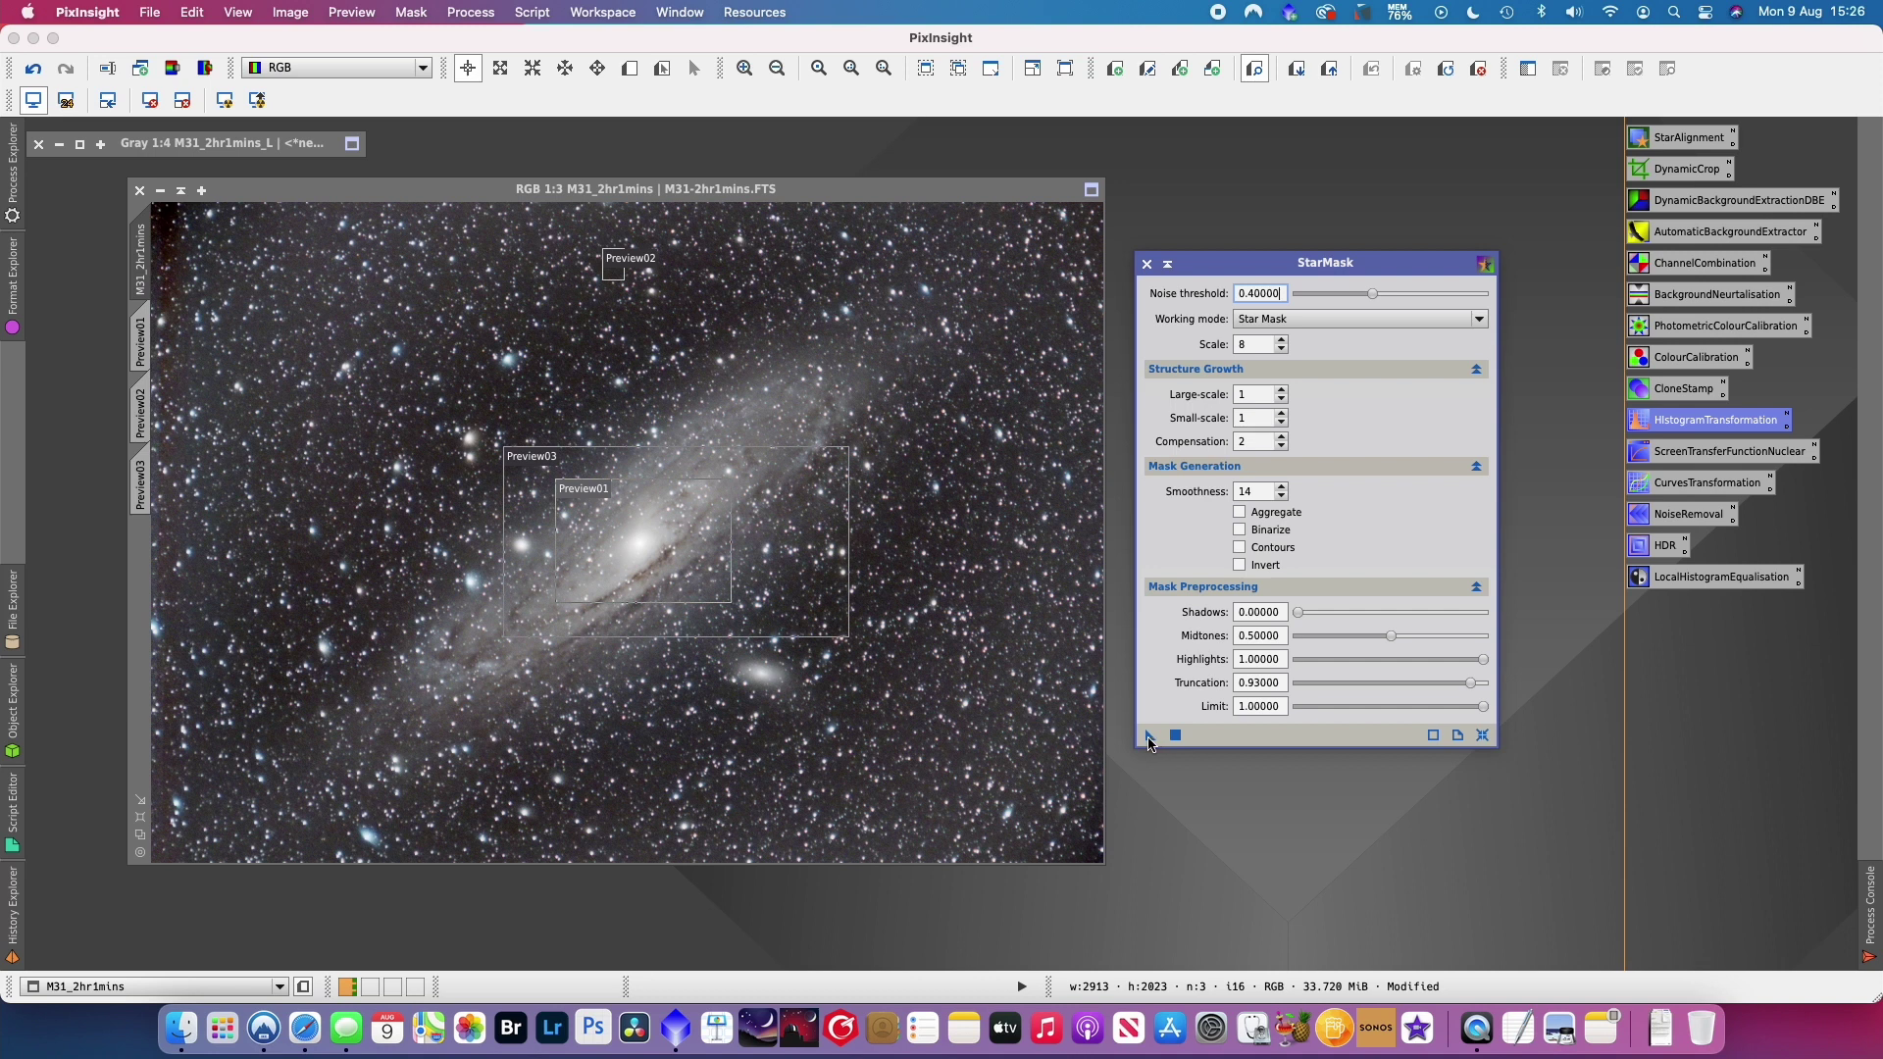
{"action": "left_click_drag", "start_coordinate": [1151, 737], "coordinate": [505, 668]}
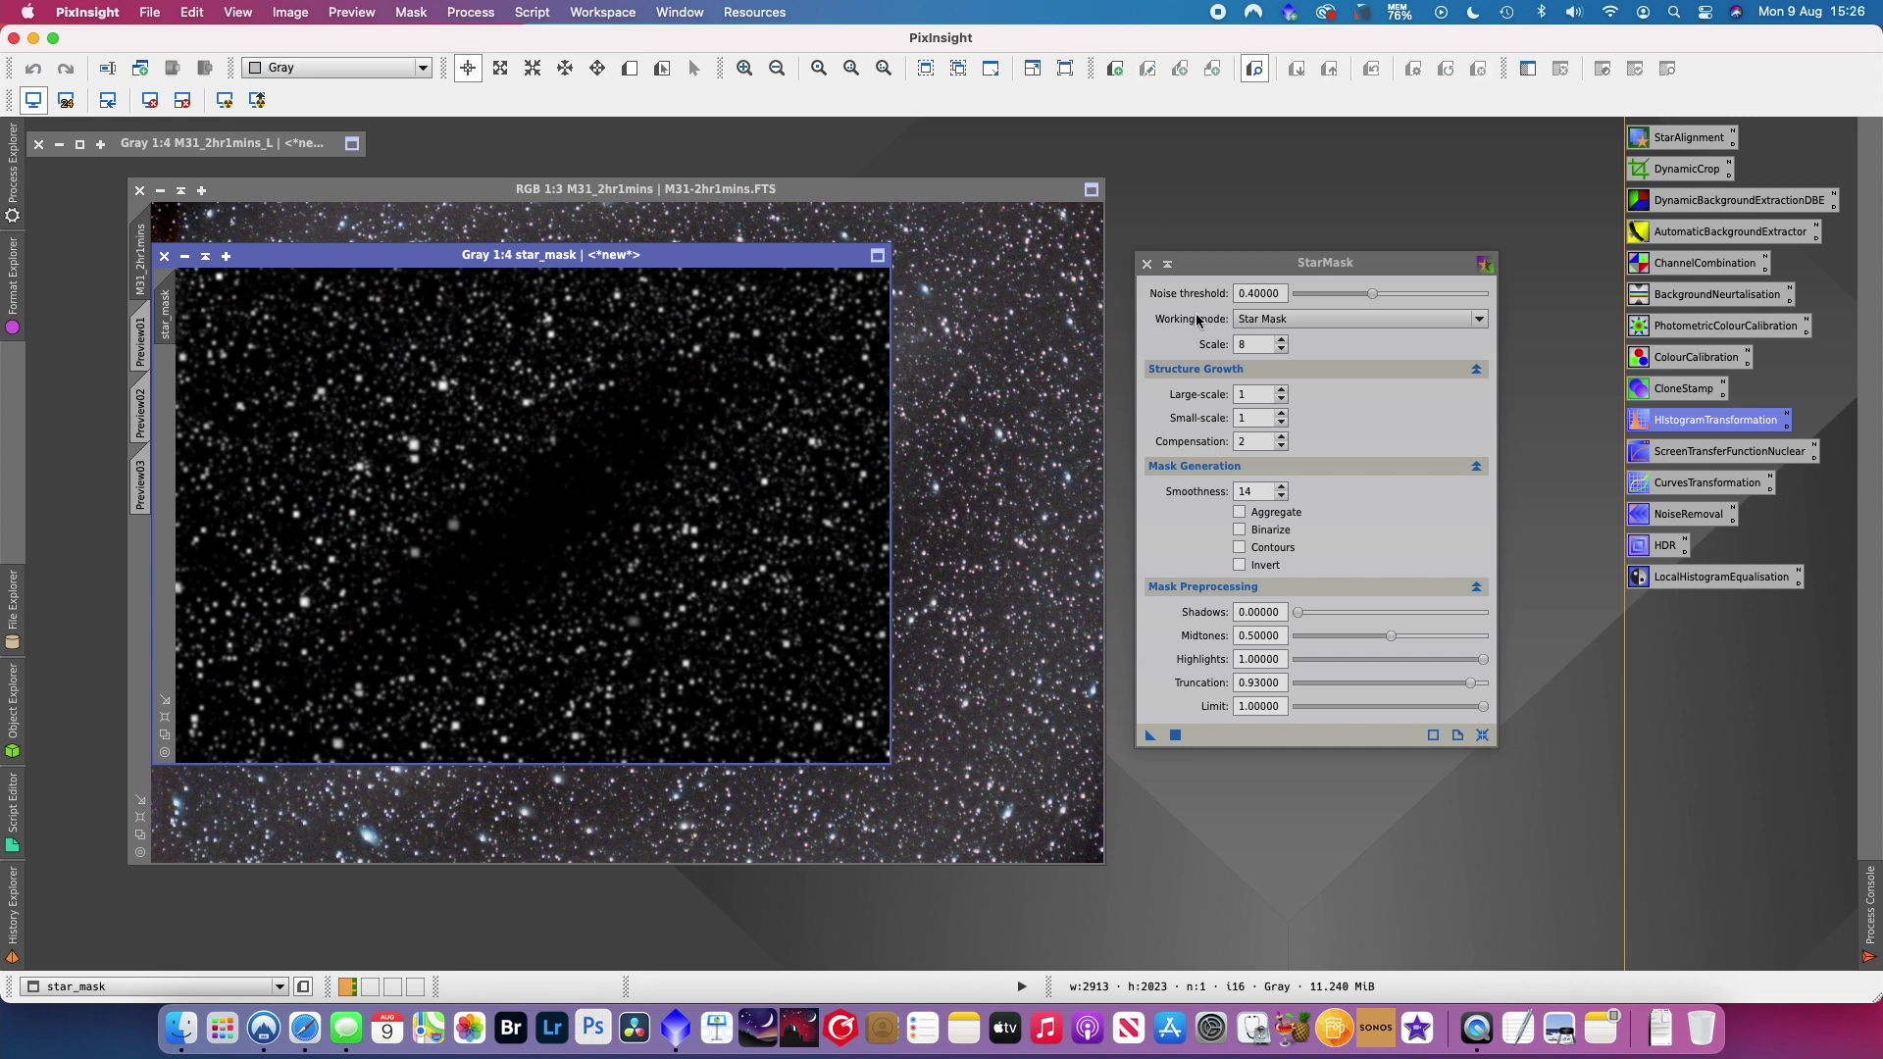
{"action": "left_click", "coordinate": [1150, 269]}
{"action": "left_click", "coordinate": [1146, 265]}
- Apply star_mask as the mask on M31_2hr1mins, then collapse the mask window and move it clear of the image
{"action": "left_click_drag", "start_coordinate": [255, 256], "coordinate": [791, 293]}
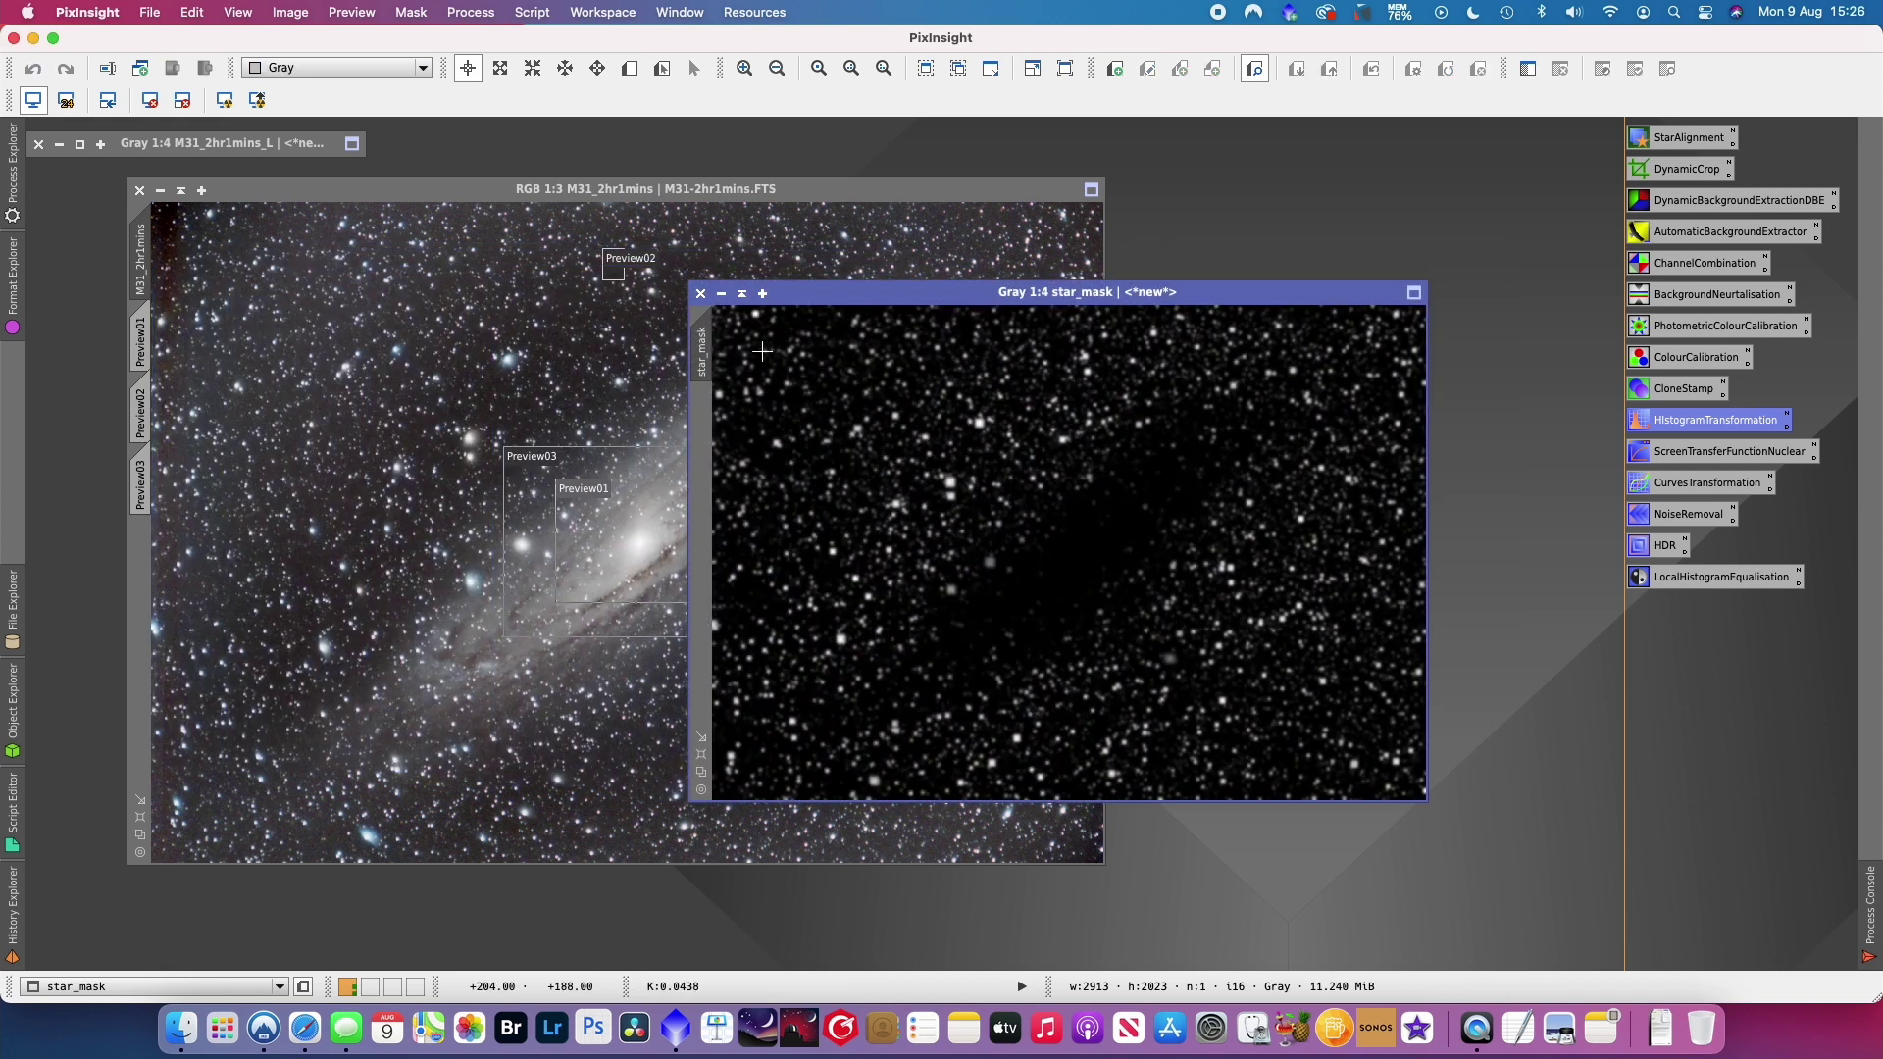
{"action": "left_click_drag", "start_coordinate": [700, 351], "coordinate": [139, 576]}
{"action": "left_click", "coordinate": [147, 252]}
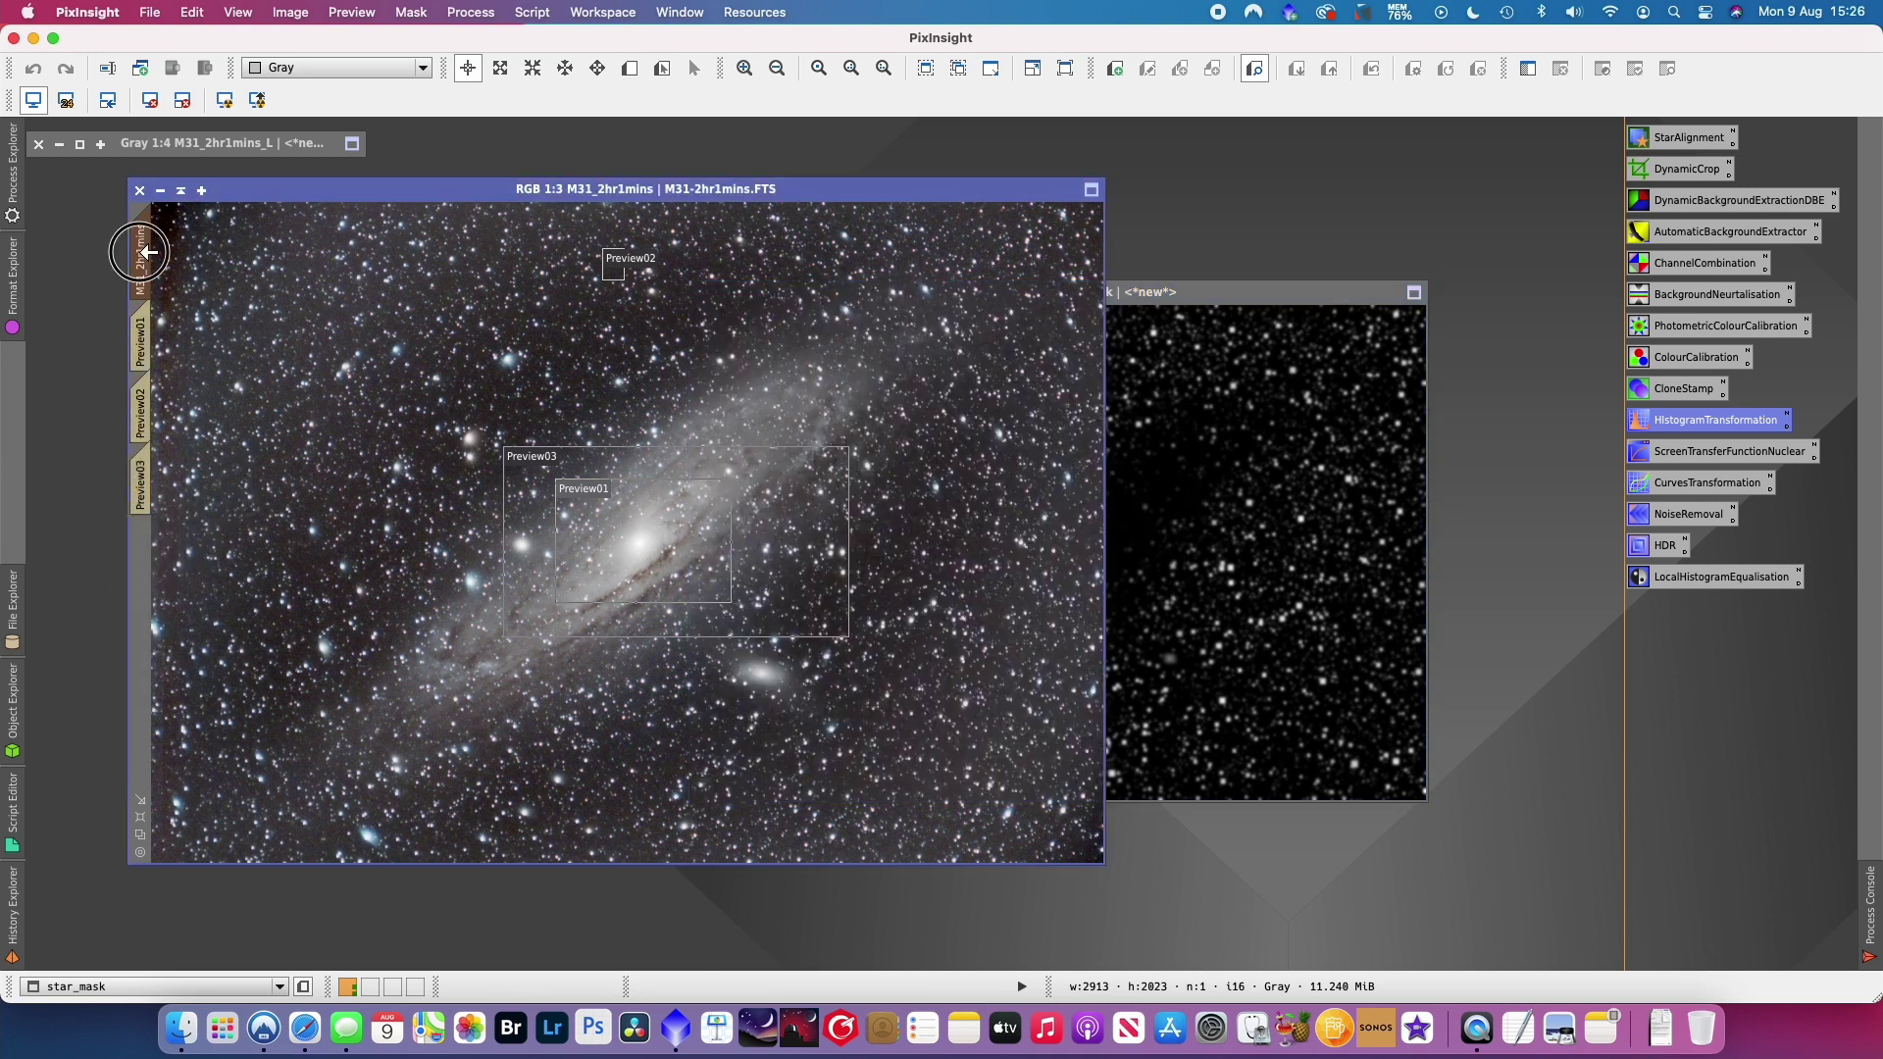
{"action": "left_click", "coordinate": [1159, 294]}
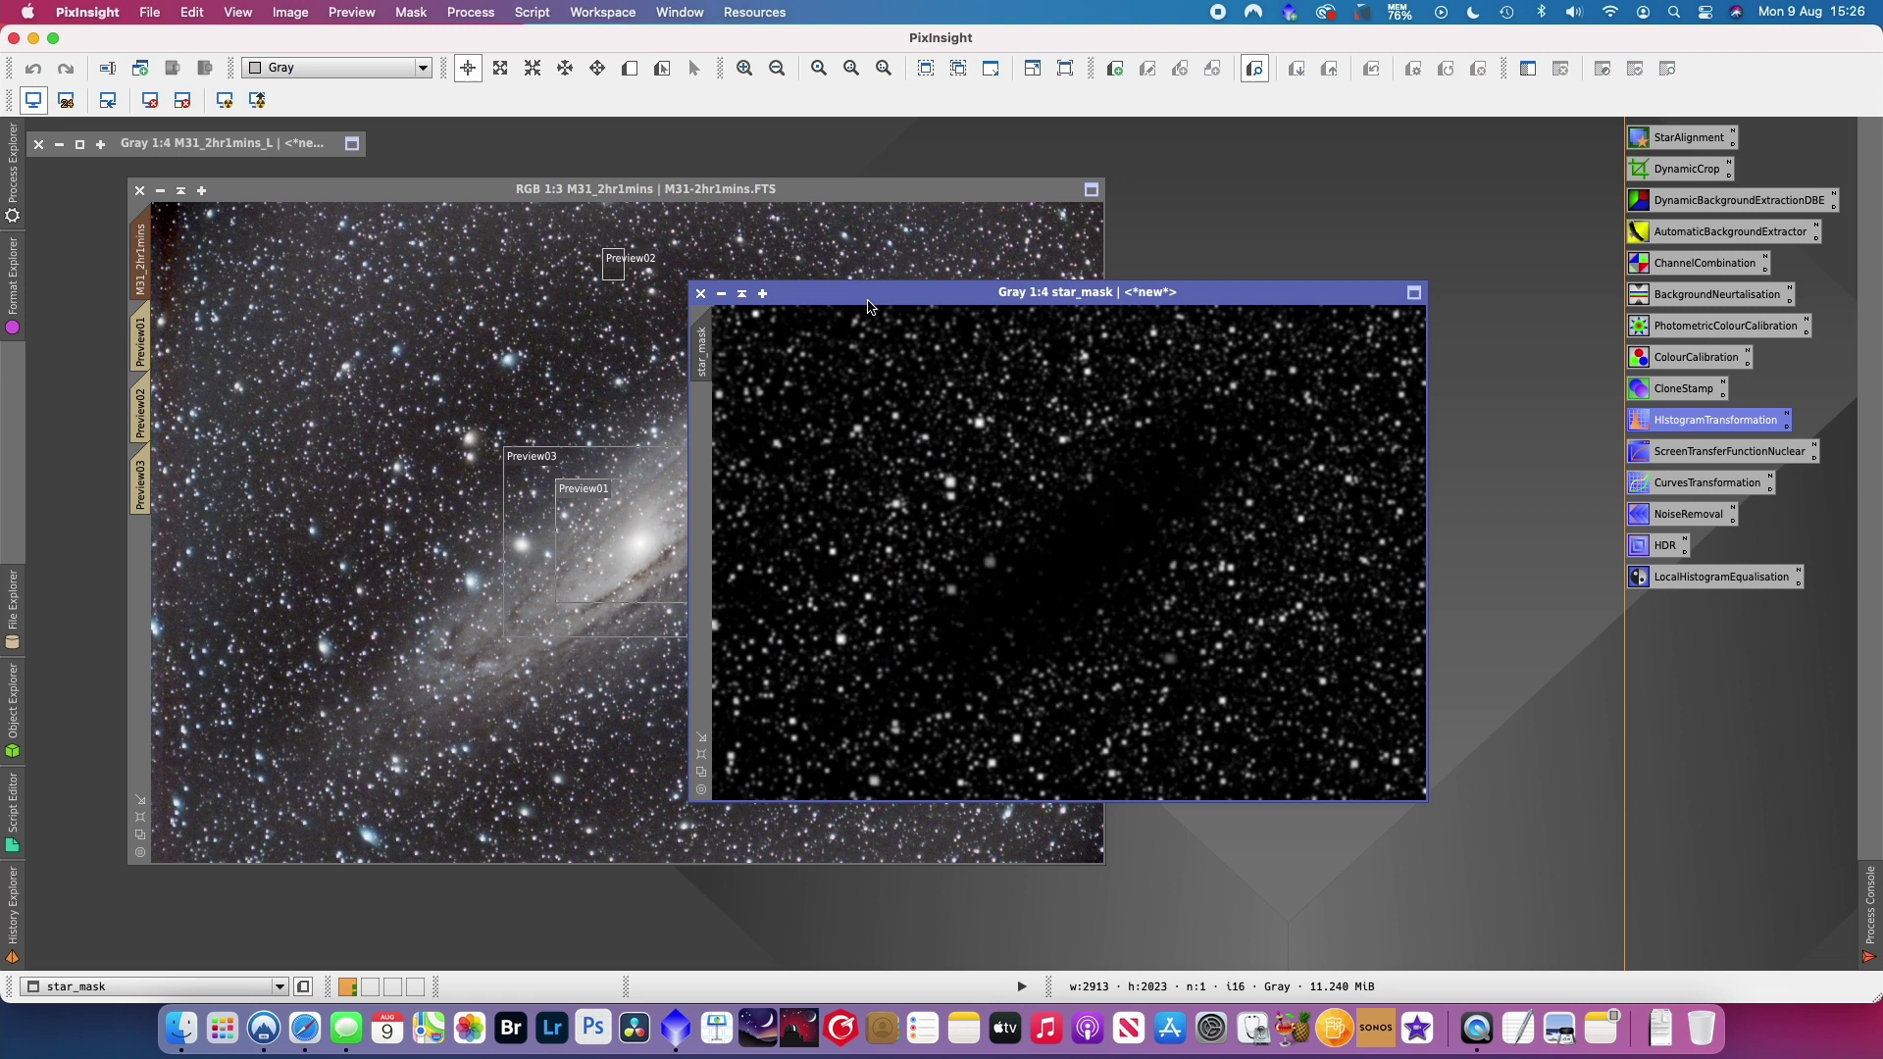
{"action": "left_click", "coordinate": [745, 295]}
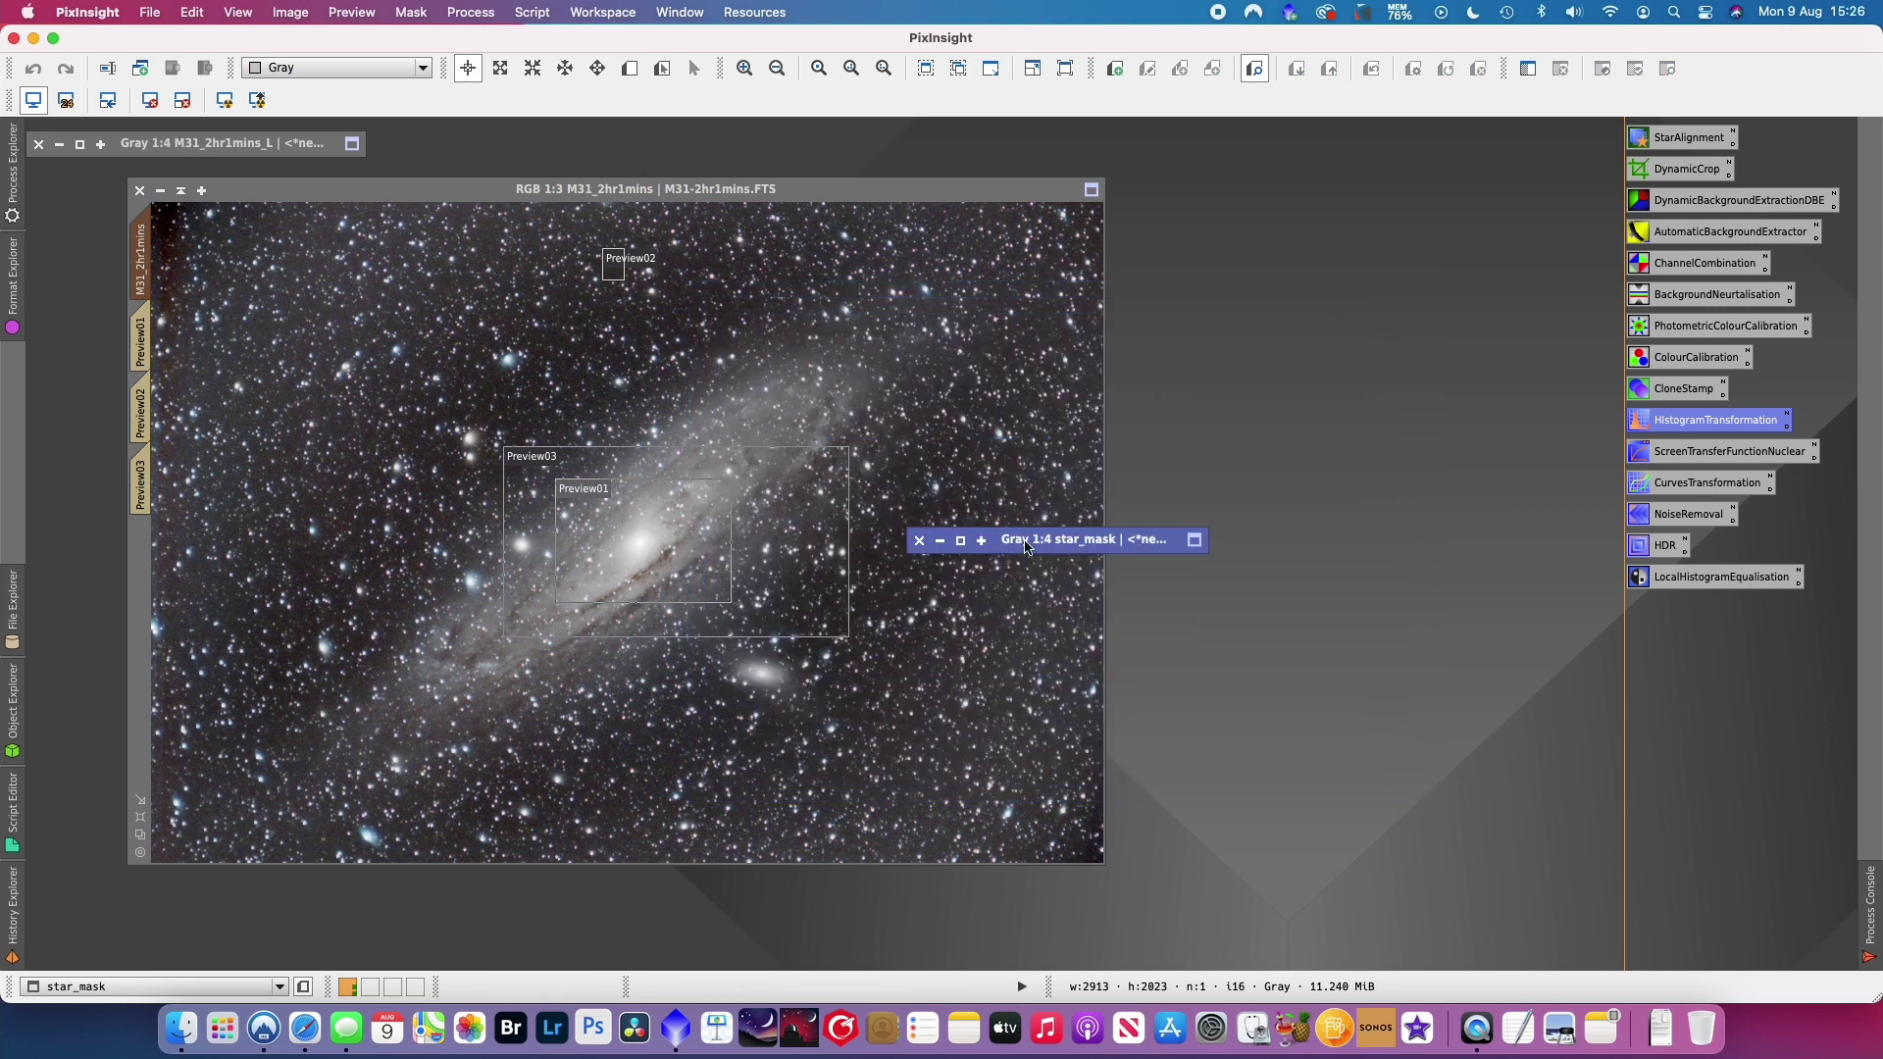
{"action": "left_click_drag", "start_coordinate": [1025, 546], "coordinate": [140, 189]}
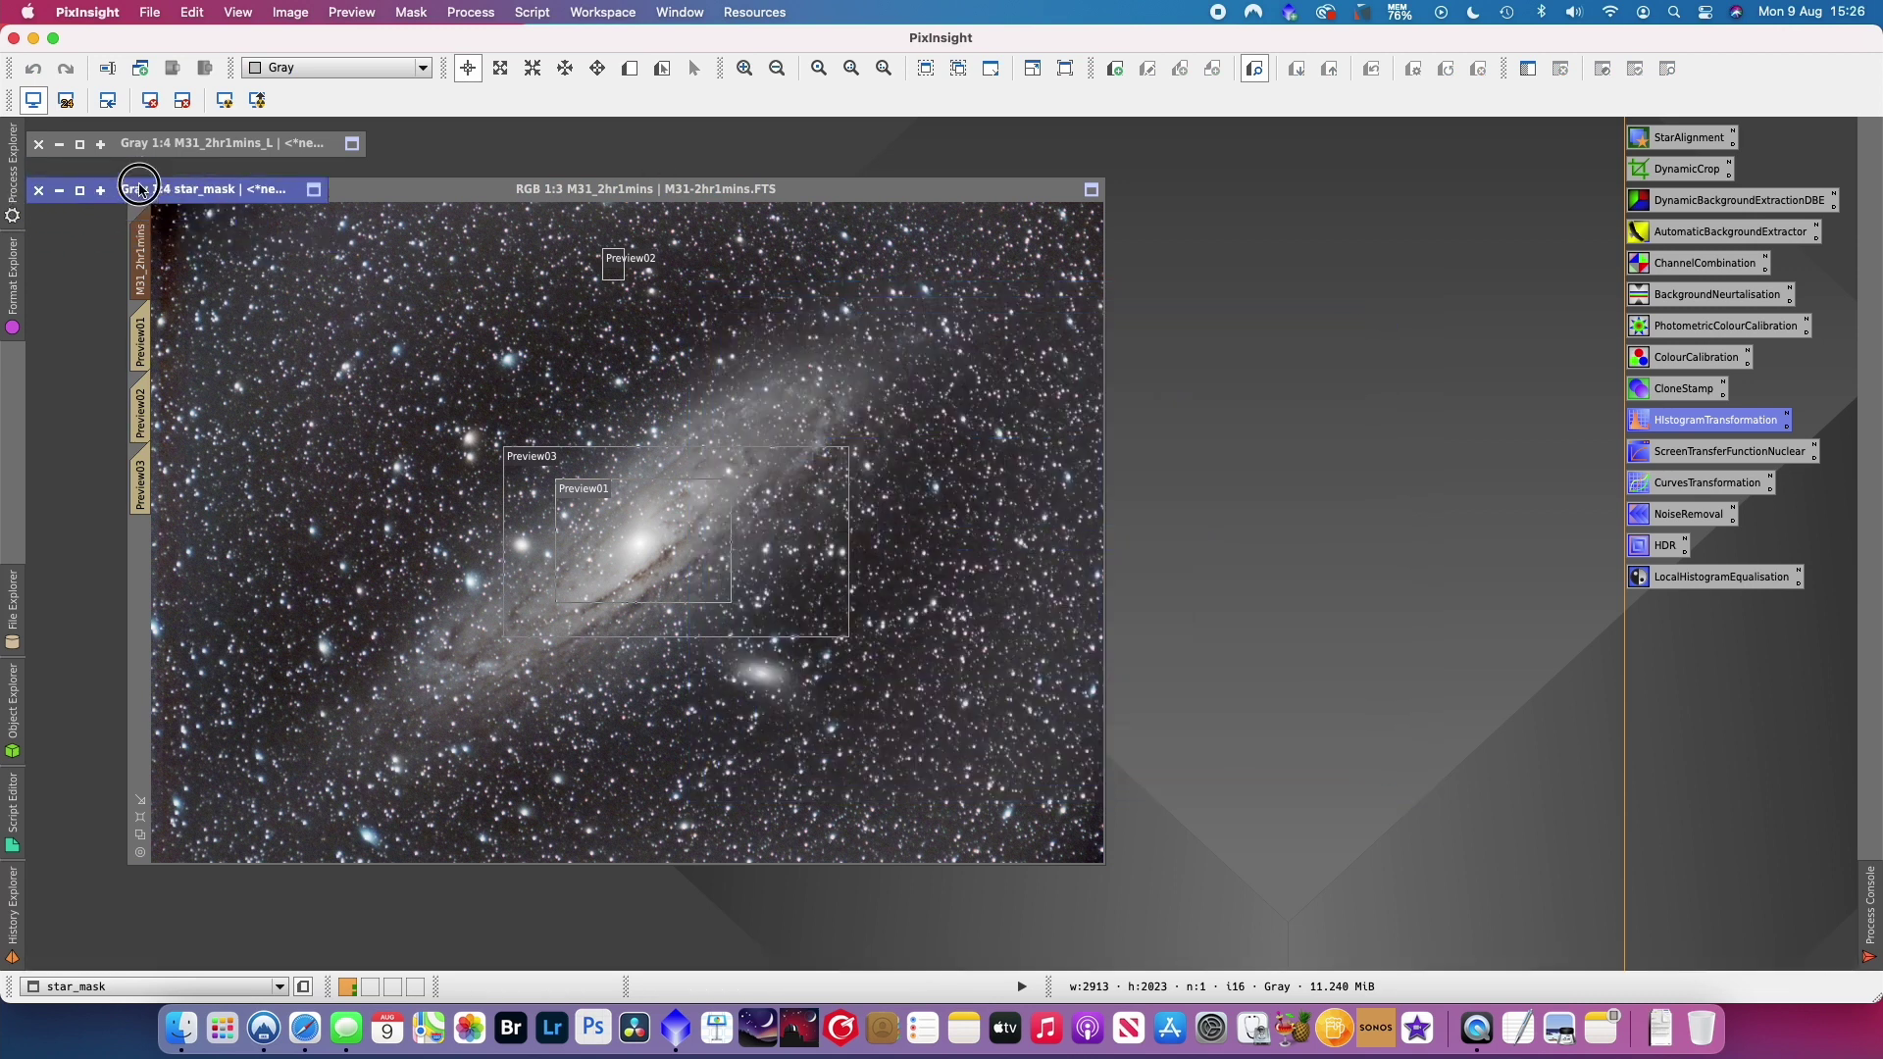
{"action": "left_click_drag", "start_coordinate": [443, 189], "coordinate": [601, 216]}
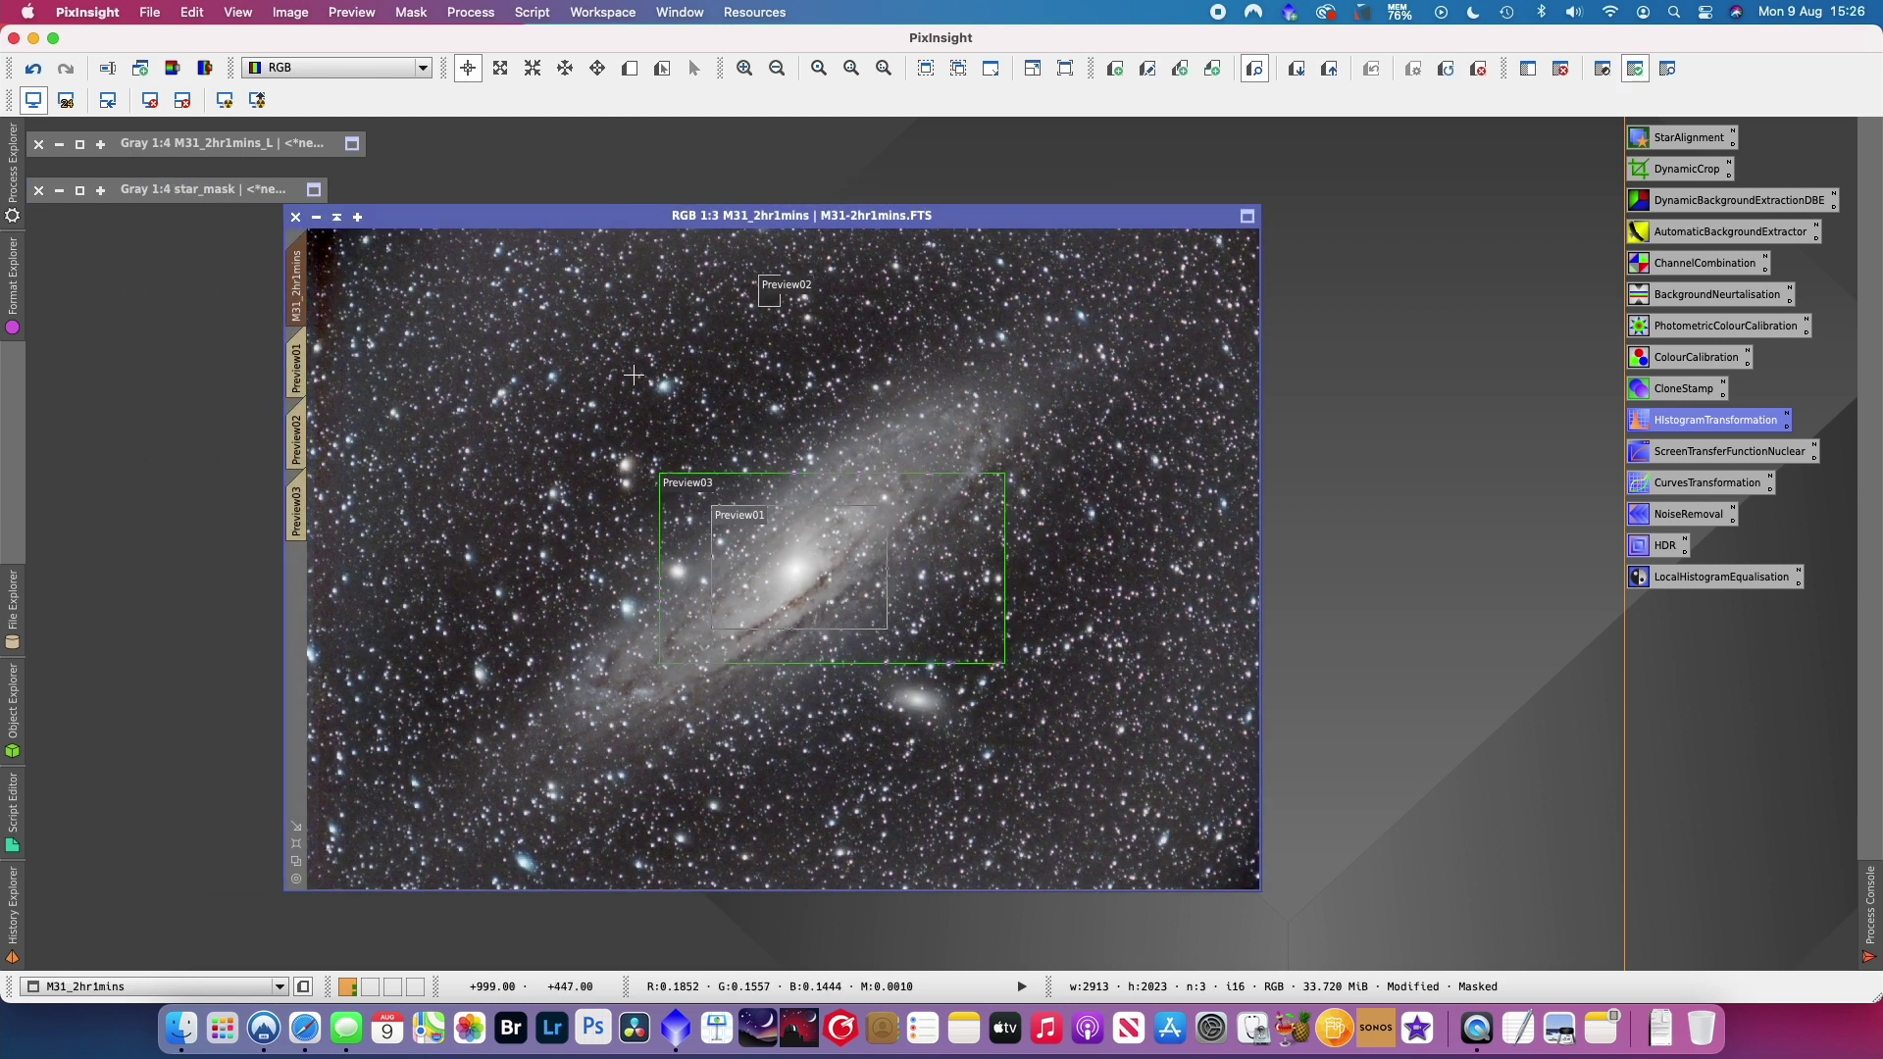
- Shrink the stars with MorphologicalTransformation using Erosion (Minimum), amount 0.46 and a size 9 element, comparing before and after and keeping the result
{"action": "left_click", "coordinate": [471, 12]}
{"action": "mouse_move", "coordinate": [488, 41]}
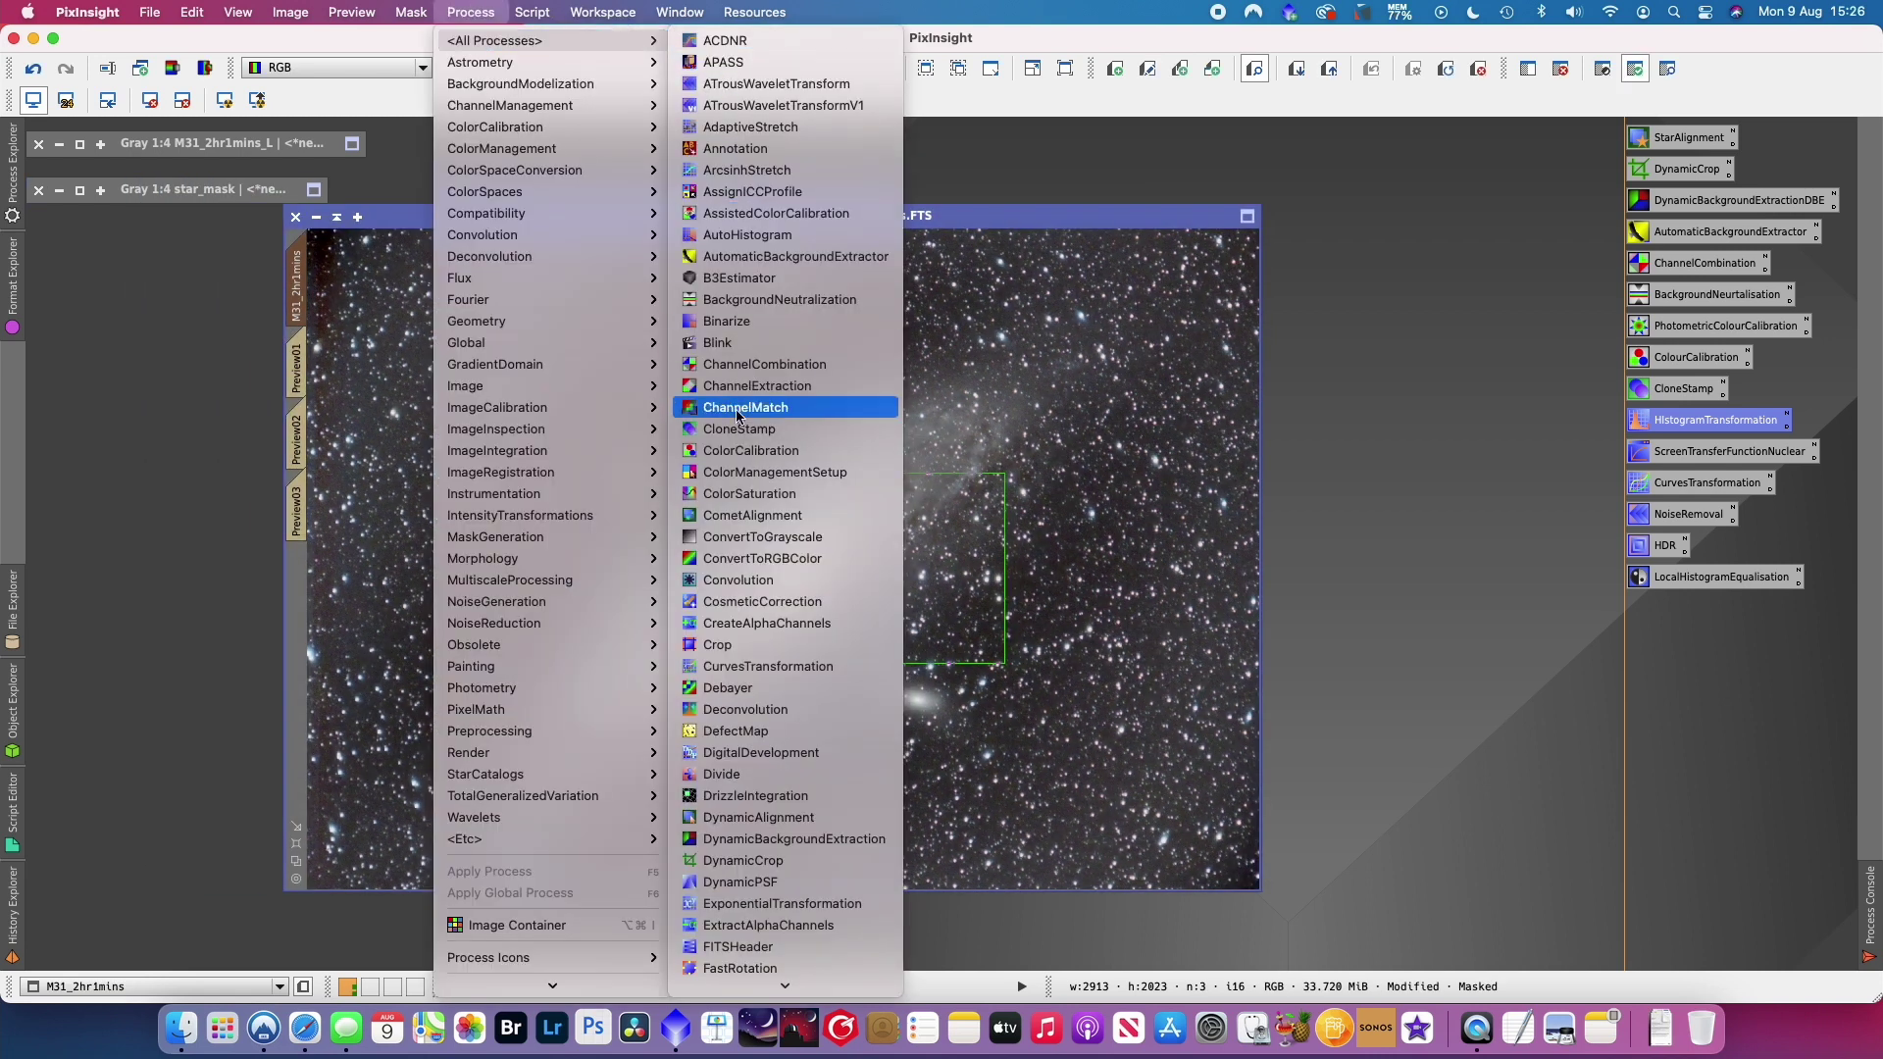
{"action": "scroll", "coordinate": [732, 423], "scroll_direction": "down", "scroll_amount": 10}
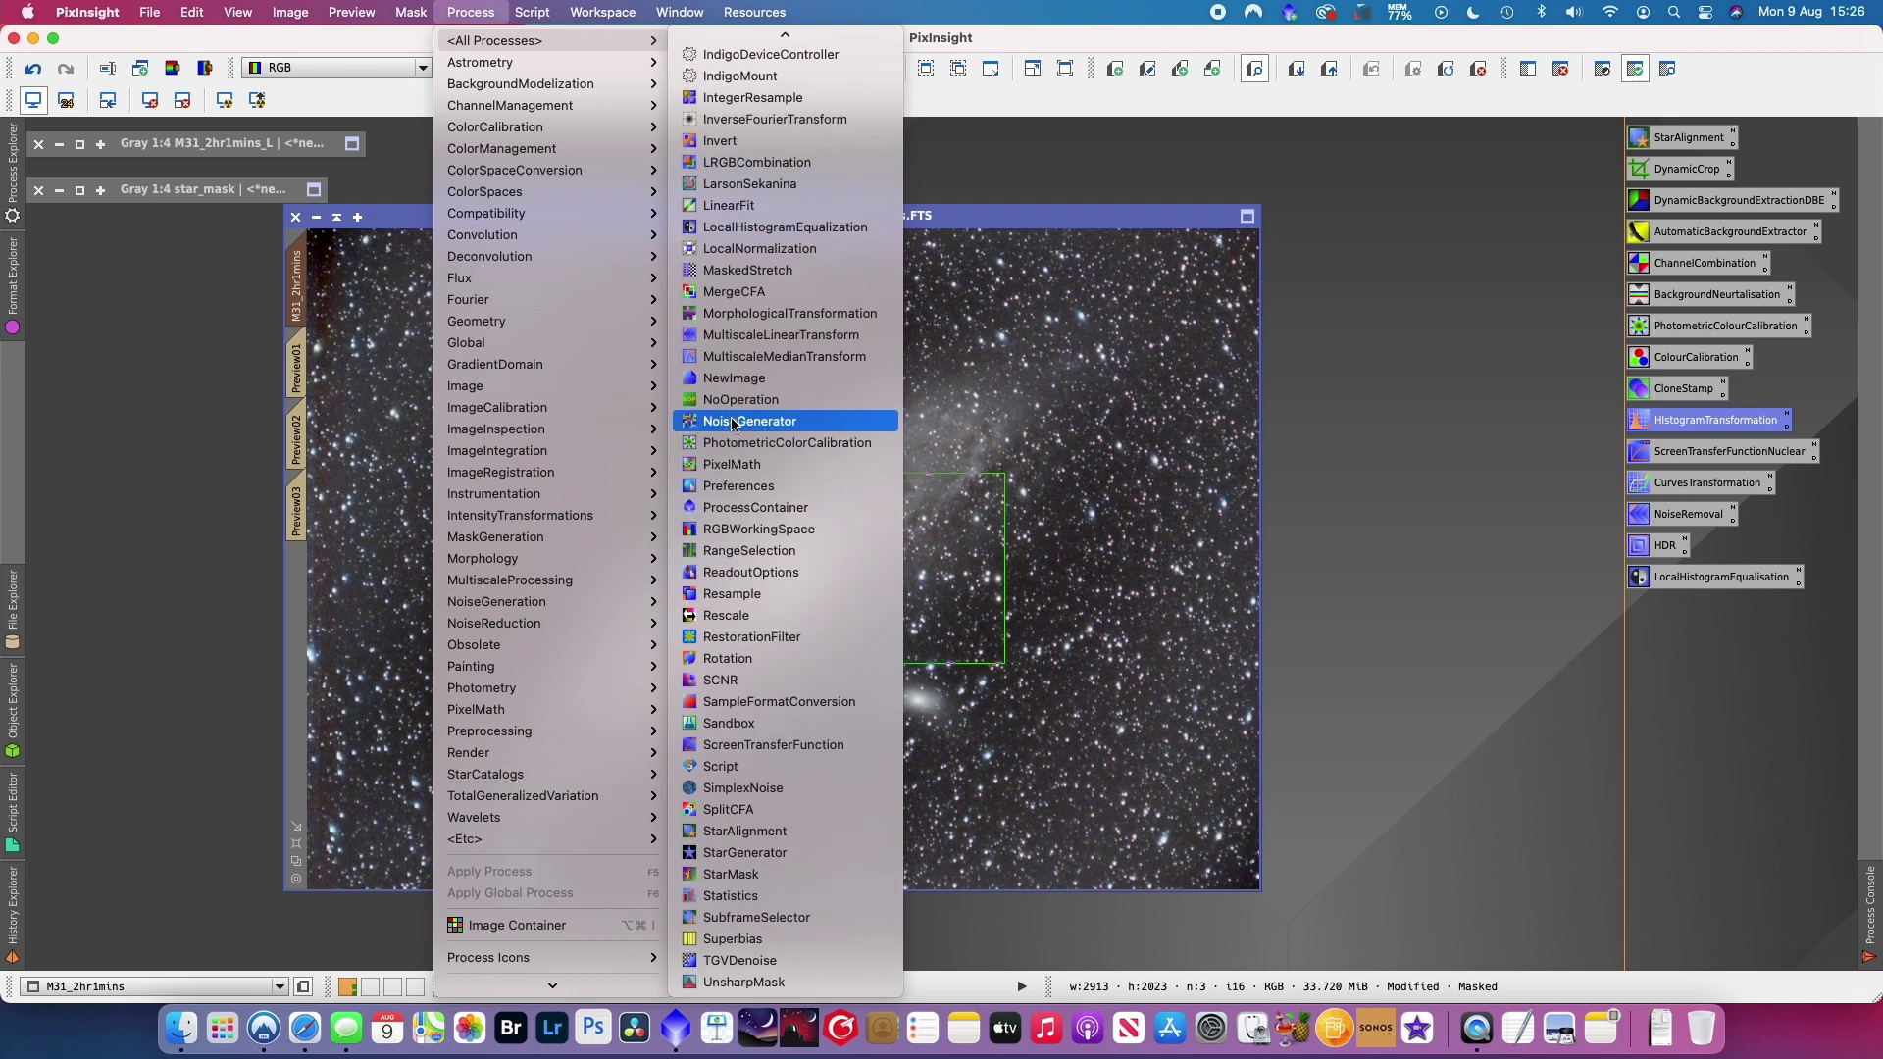
{"action": "left_click", "coordinate": [802, 314]}
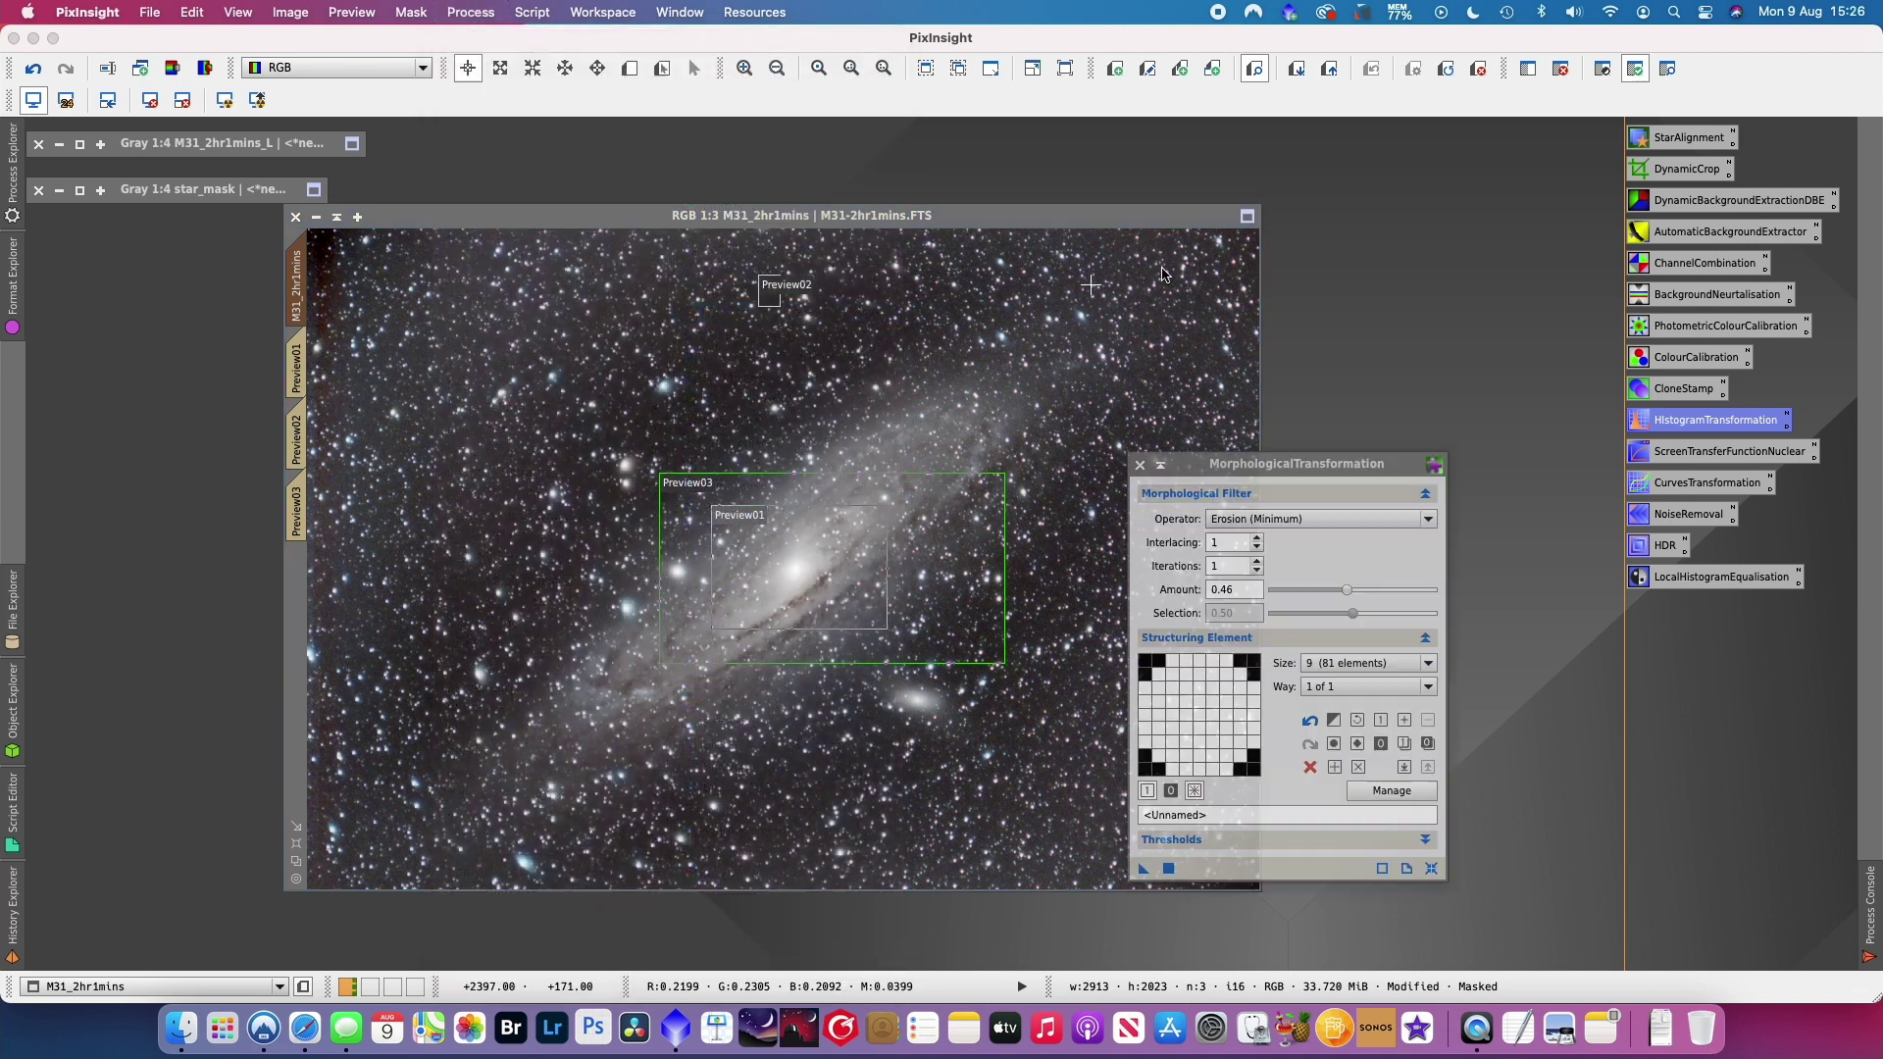
{"action": "left_click_drag", "start_coordinate": [1253, 463], "coordinate": [1365, 386]}
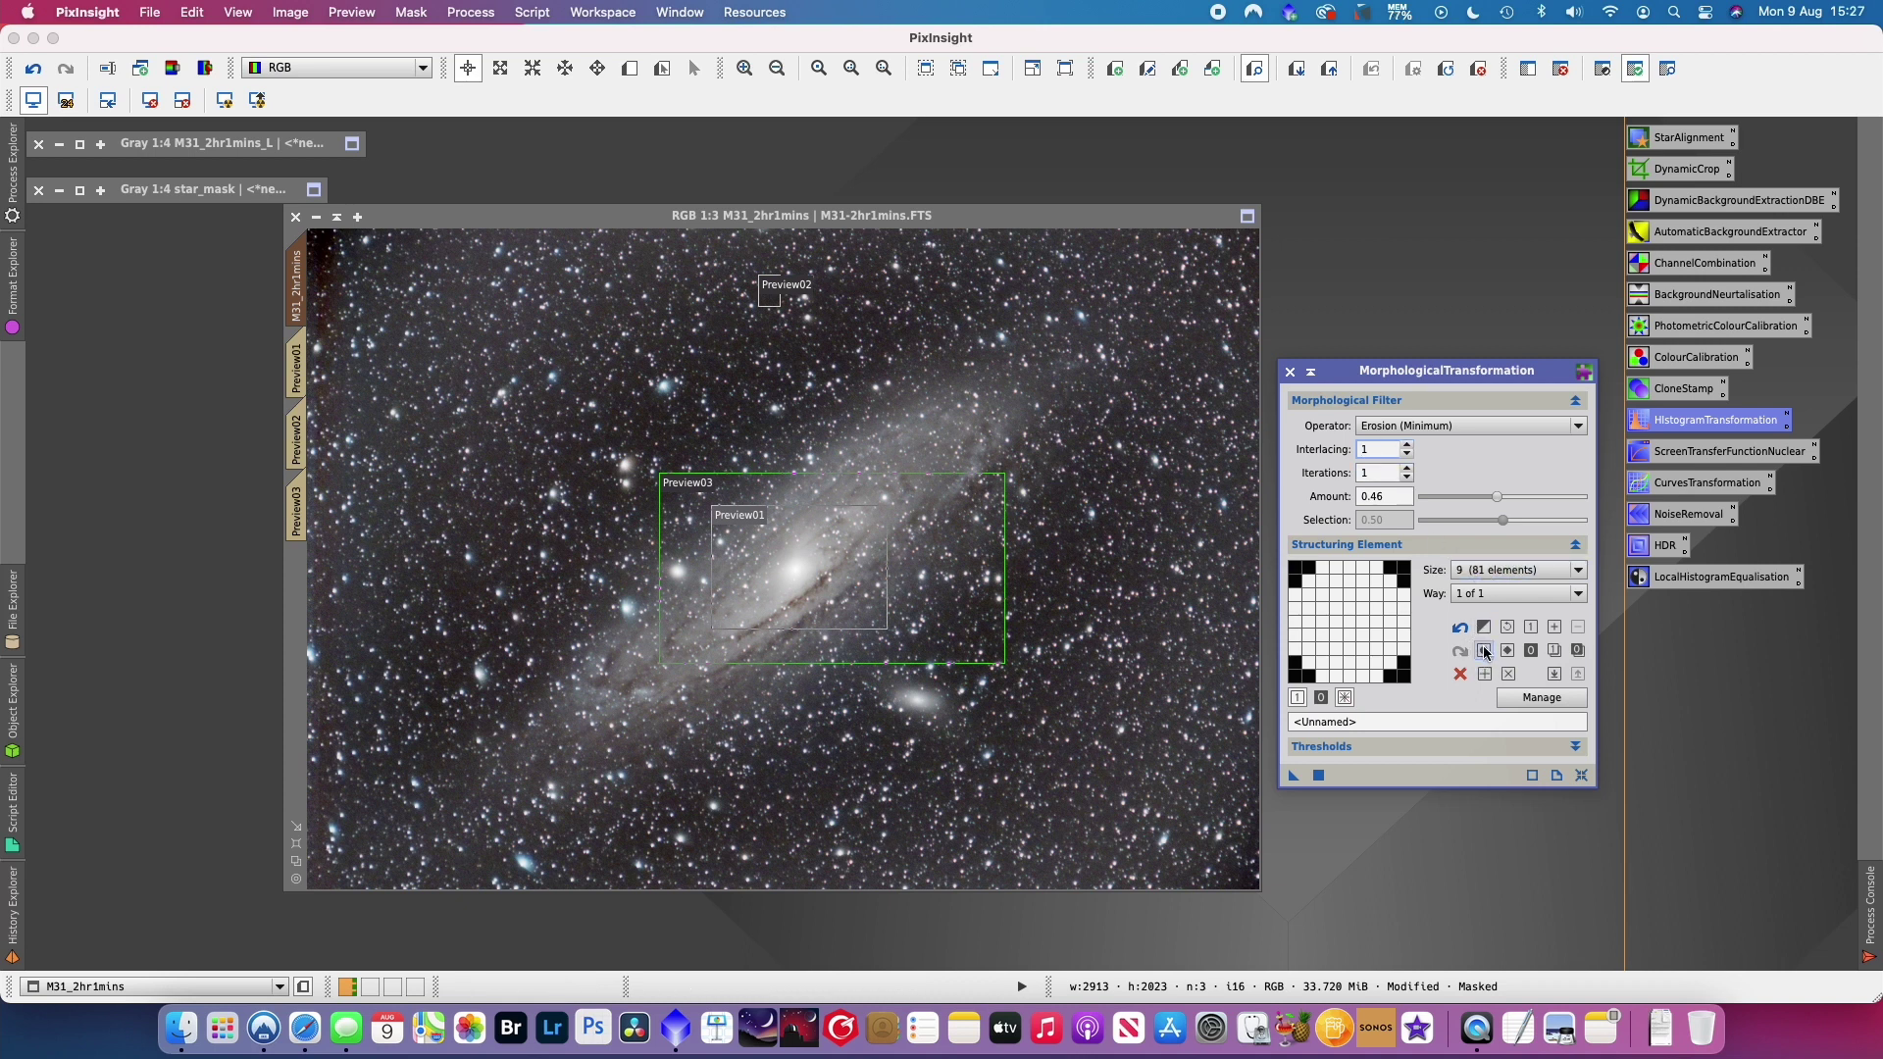
{"action": "left_click", "coordinate": [1292, 776]}
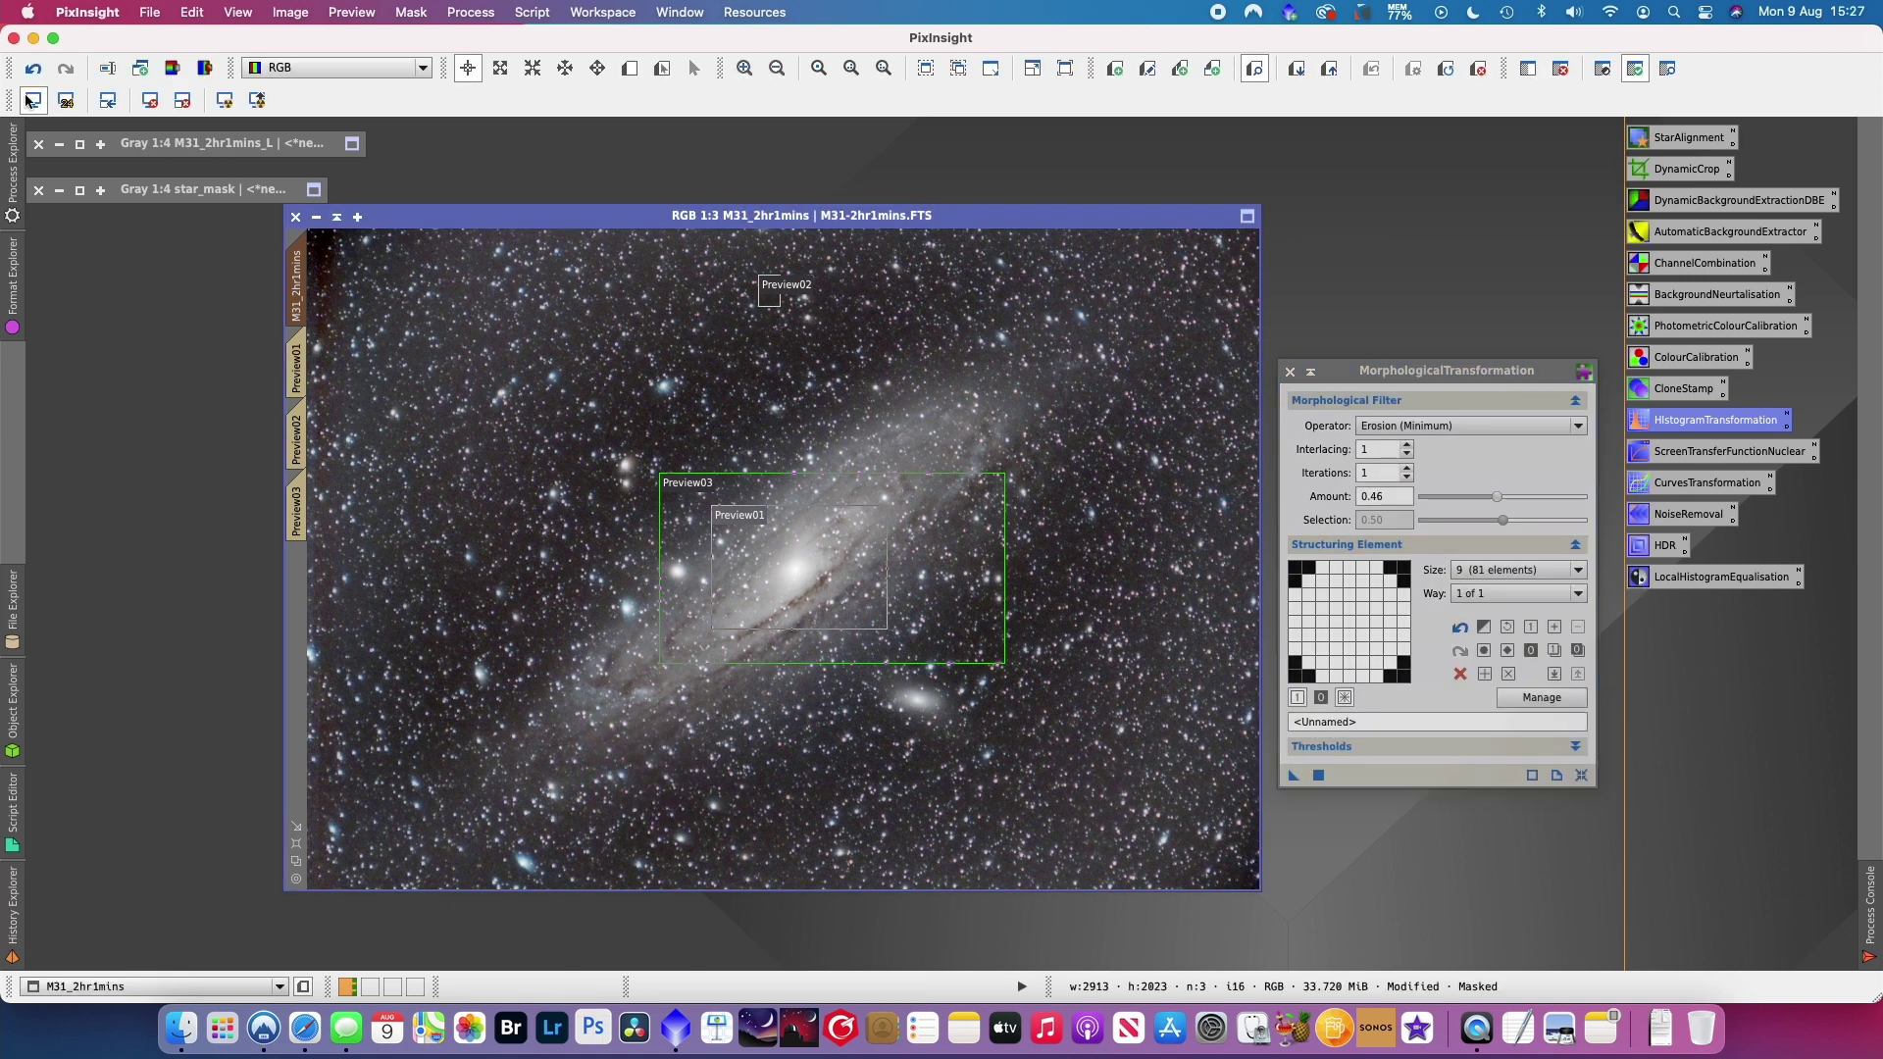
{"action": "left_click", "coordinate": [37, 77]}
{"action": "left_click", "coordinate": [67, 70]}
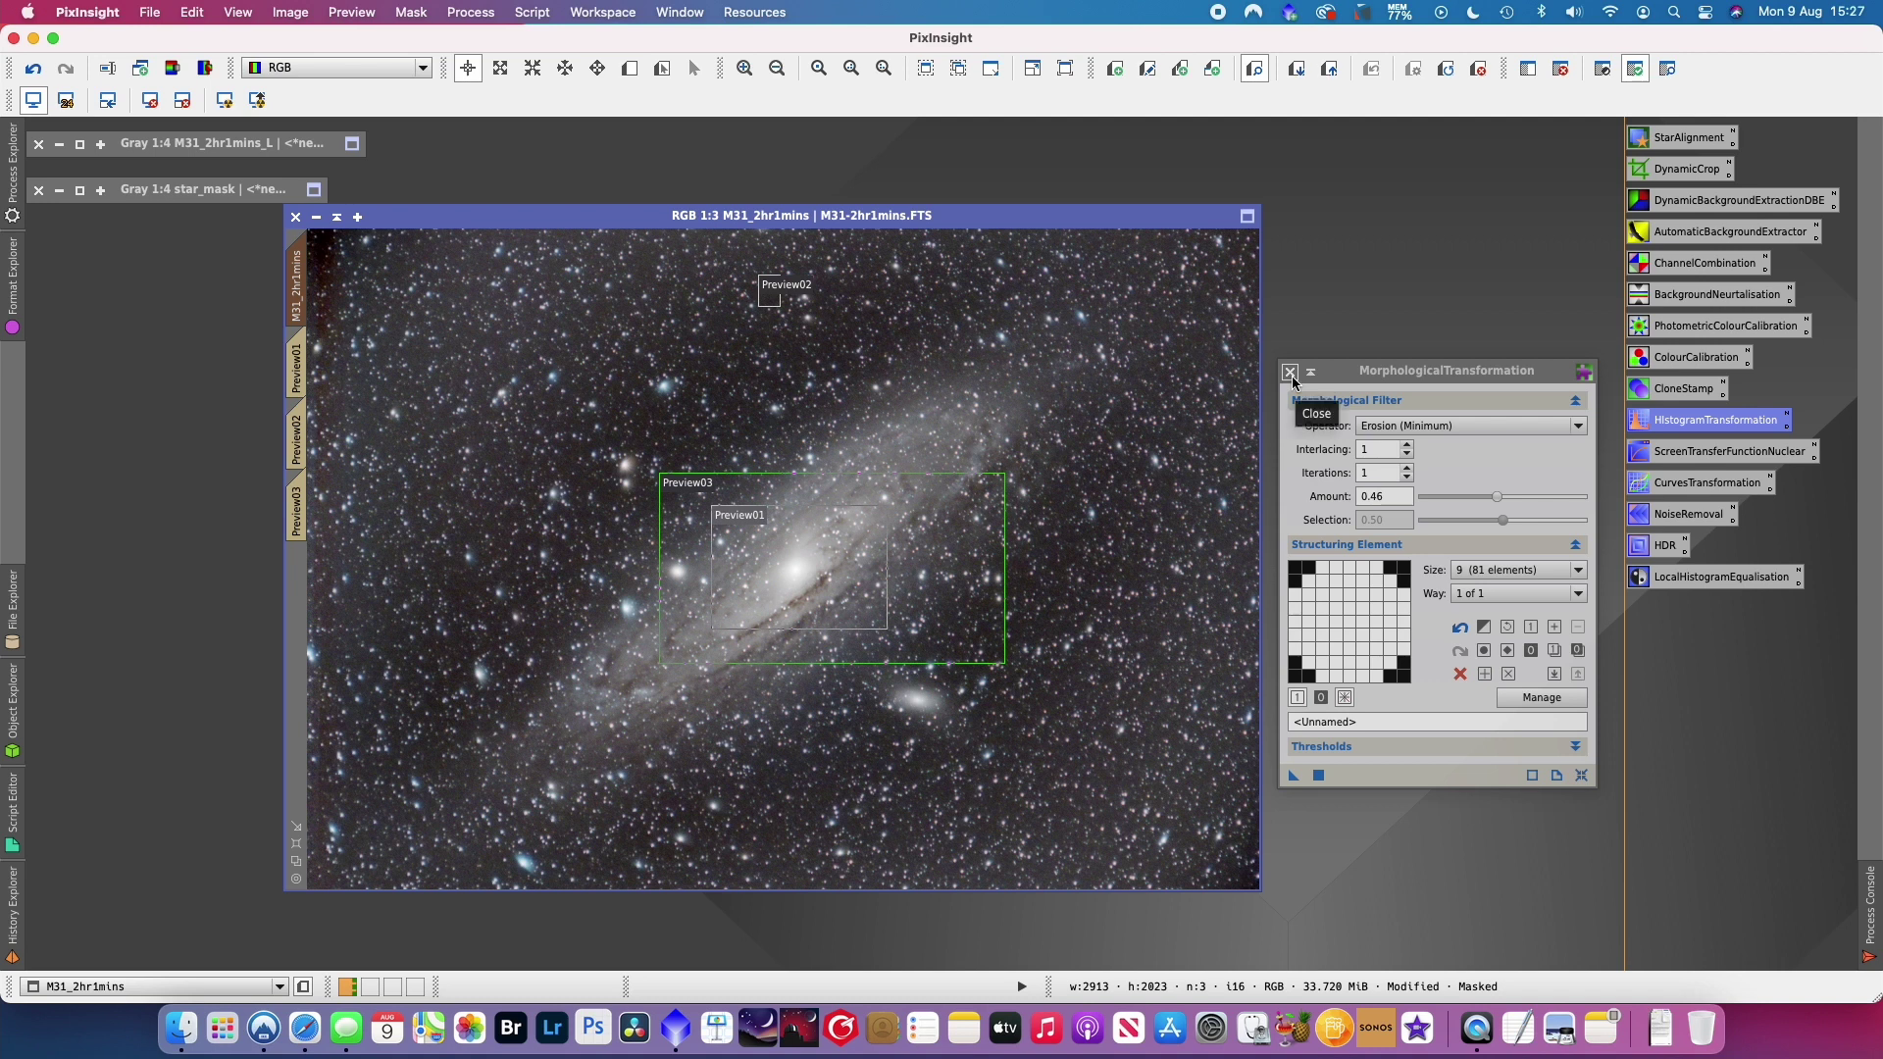
{"action": "left_click", "coordinate": [1291, 373]}
- Remove green from M31_2hr1mins with SCNR, using Average Neutral protection, amount 1.00 and preserved lightness, and close the process
{"action": "left_click", "coordinate": [457, 8]}
{"action": "mouse_move", "coordinate": [549, 40]}
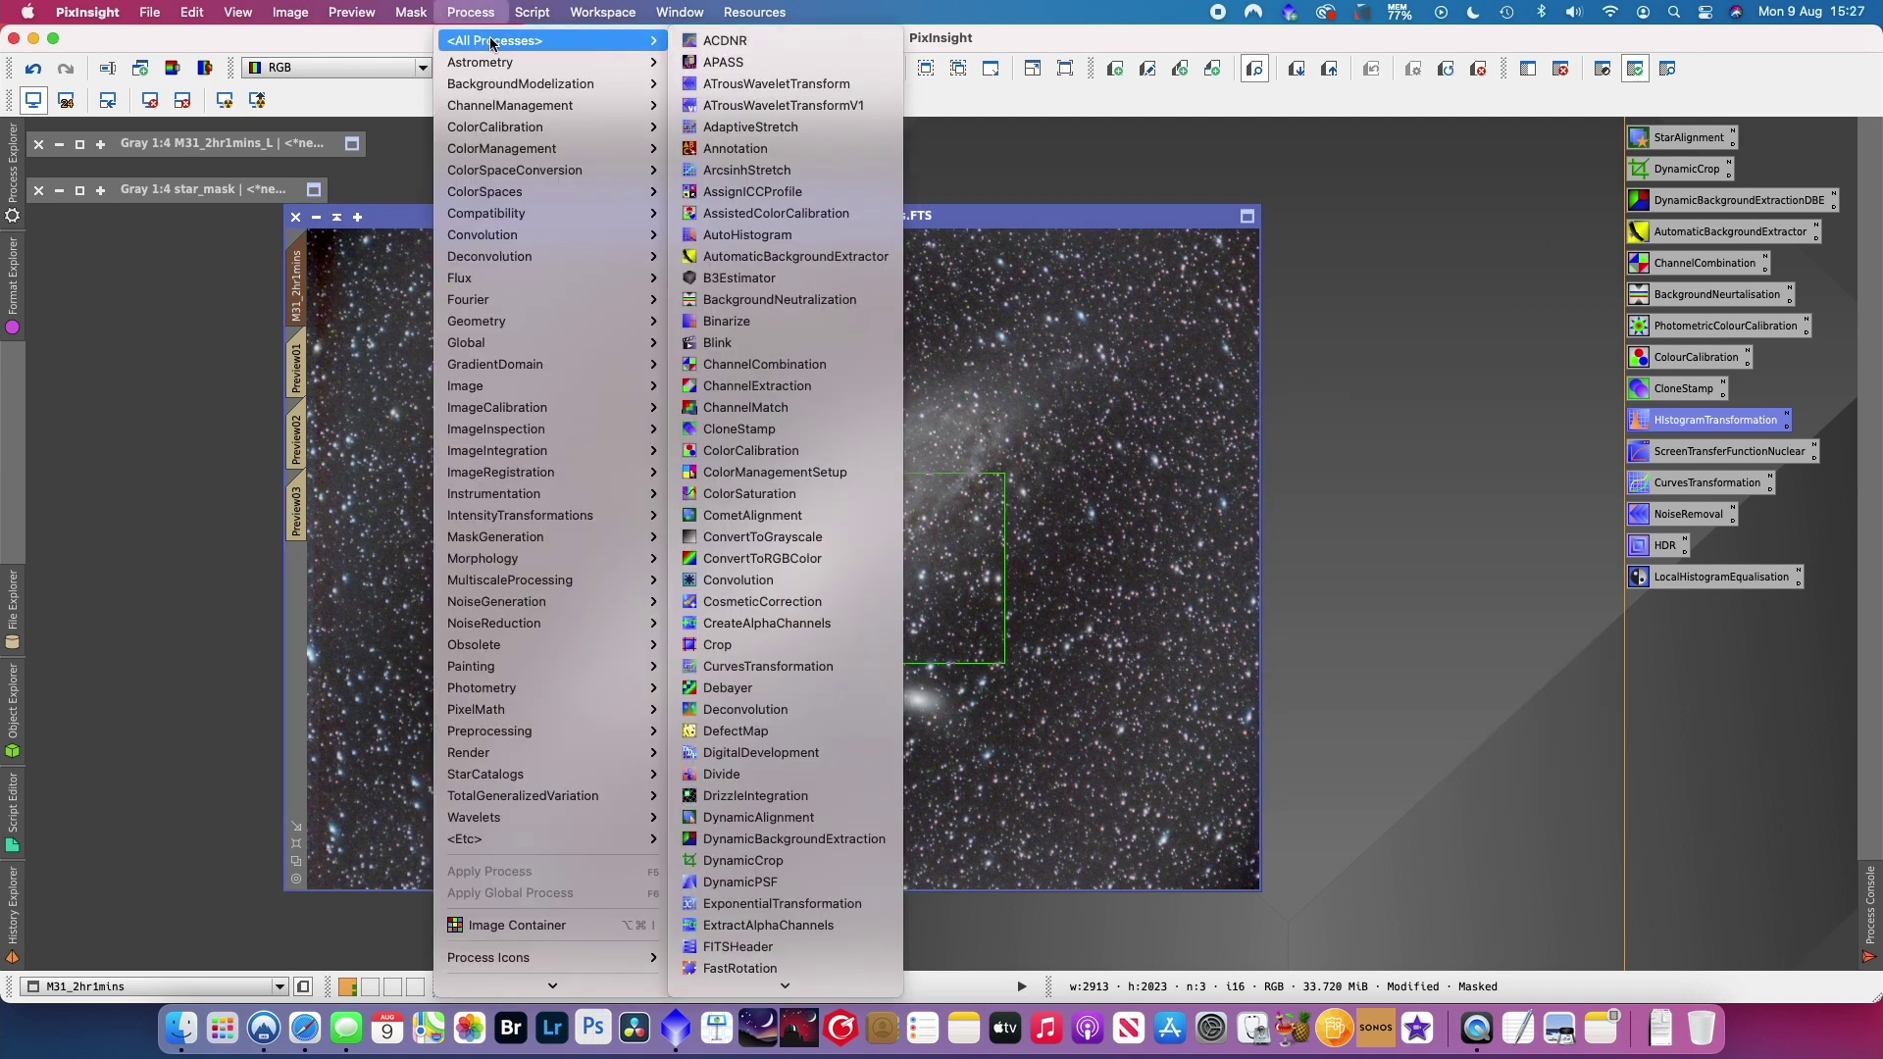
{"action": "scroll", "coordinate": [775, 588], "scroll_direction": "down", "scroll_amount": 5}
{"action": "scroll", "coordinate": [722, 679], "scroll_direction": "down", "scroll_amount": 5}
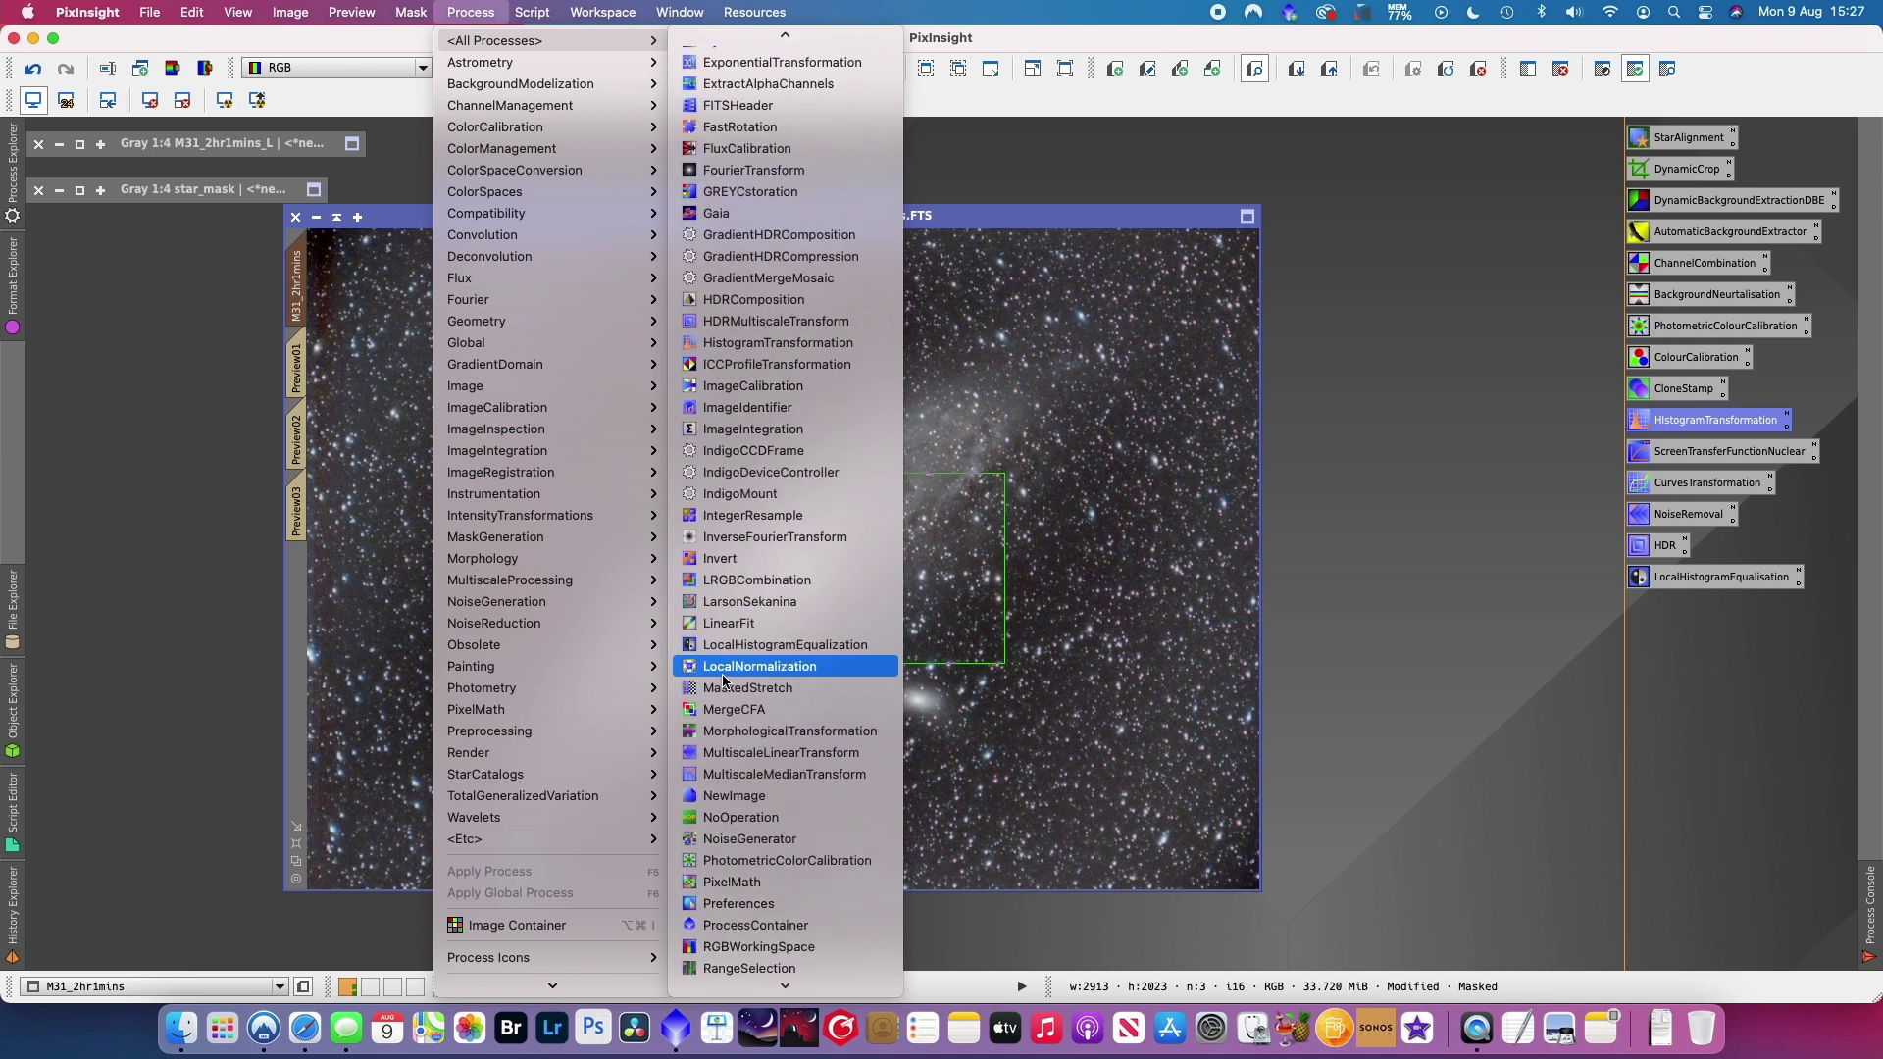
{"action": "scroll", "coordinate": [722, 679], "scroll_direction": "down", "scroll_amount": 3}
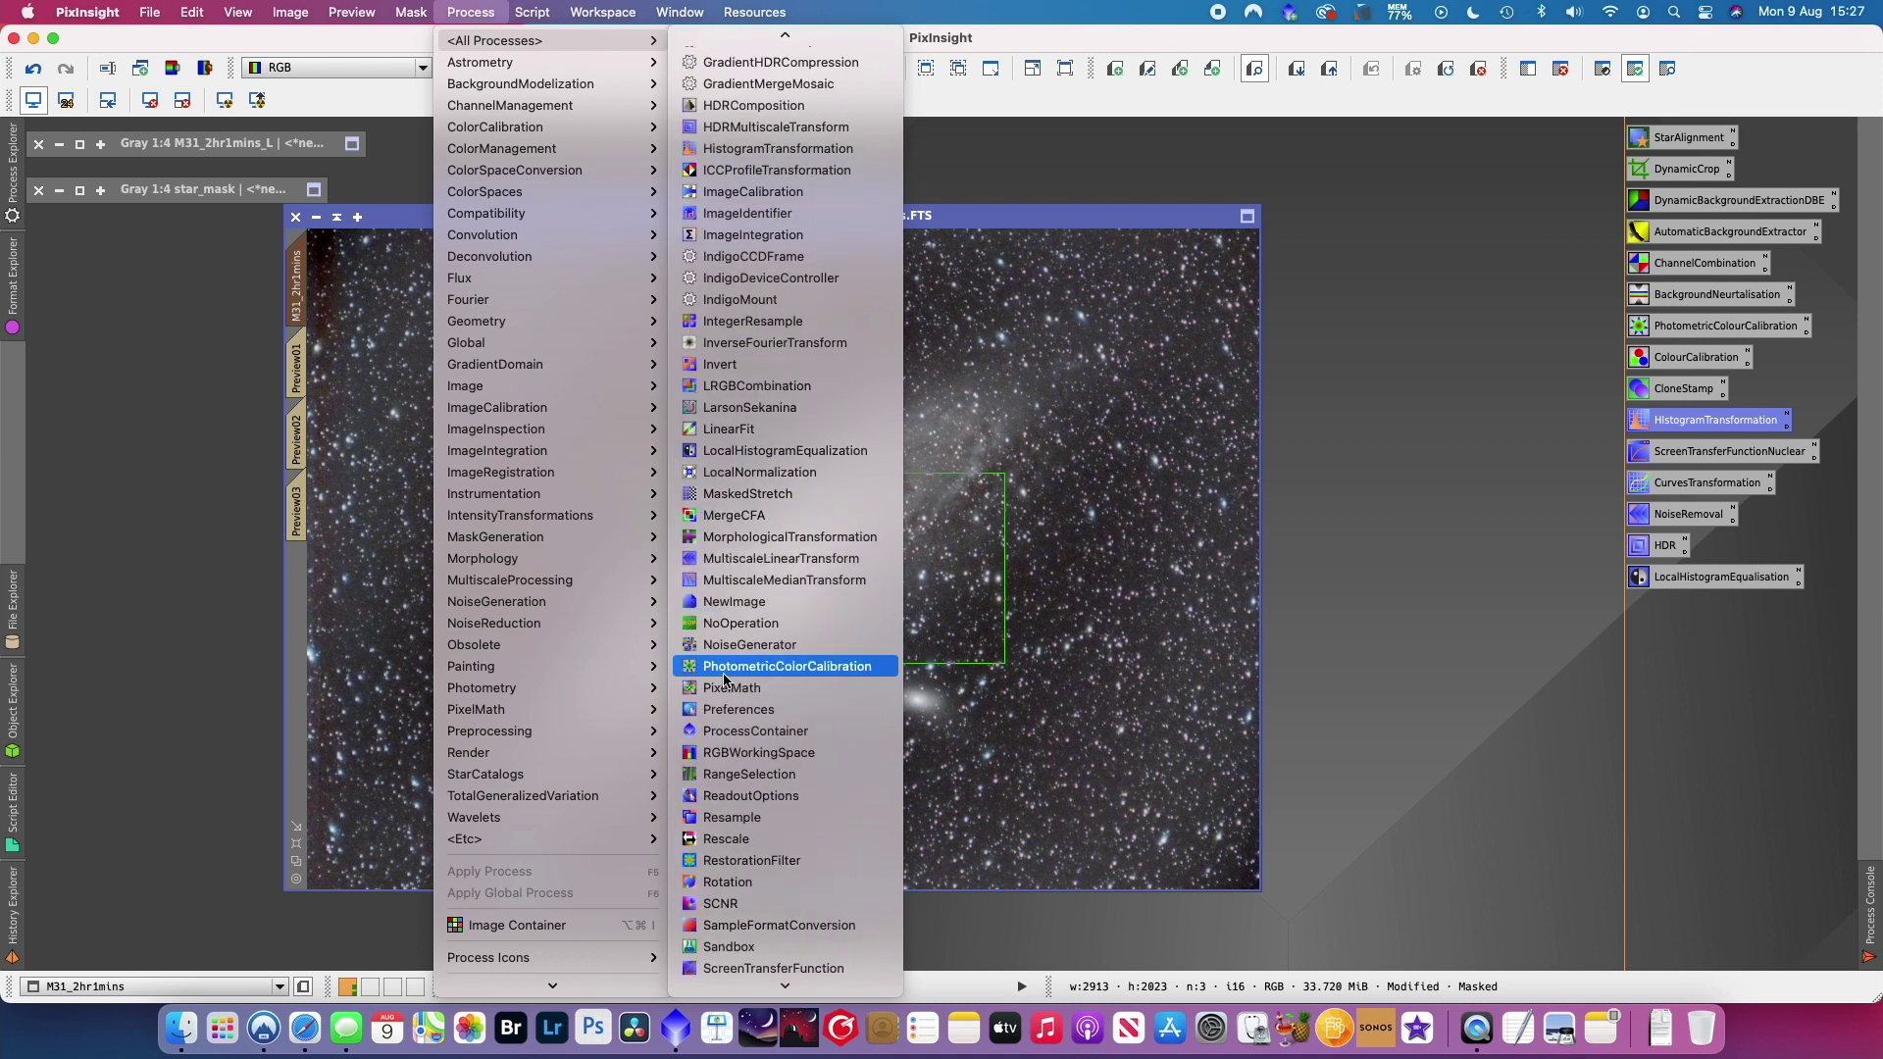
{"action": "scroll", "coordinate": [722, 677], "scroll_direction": "down", "scroll_amount": 3}
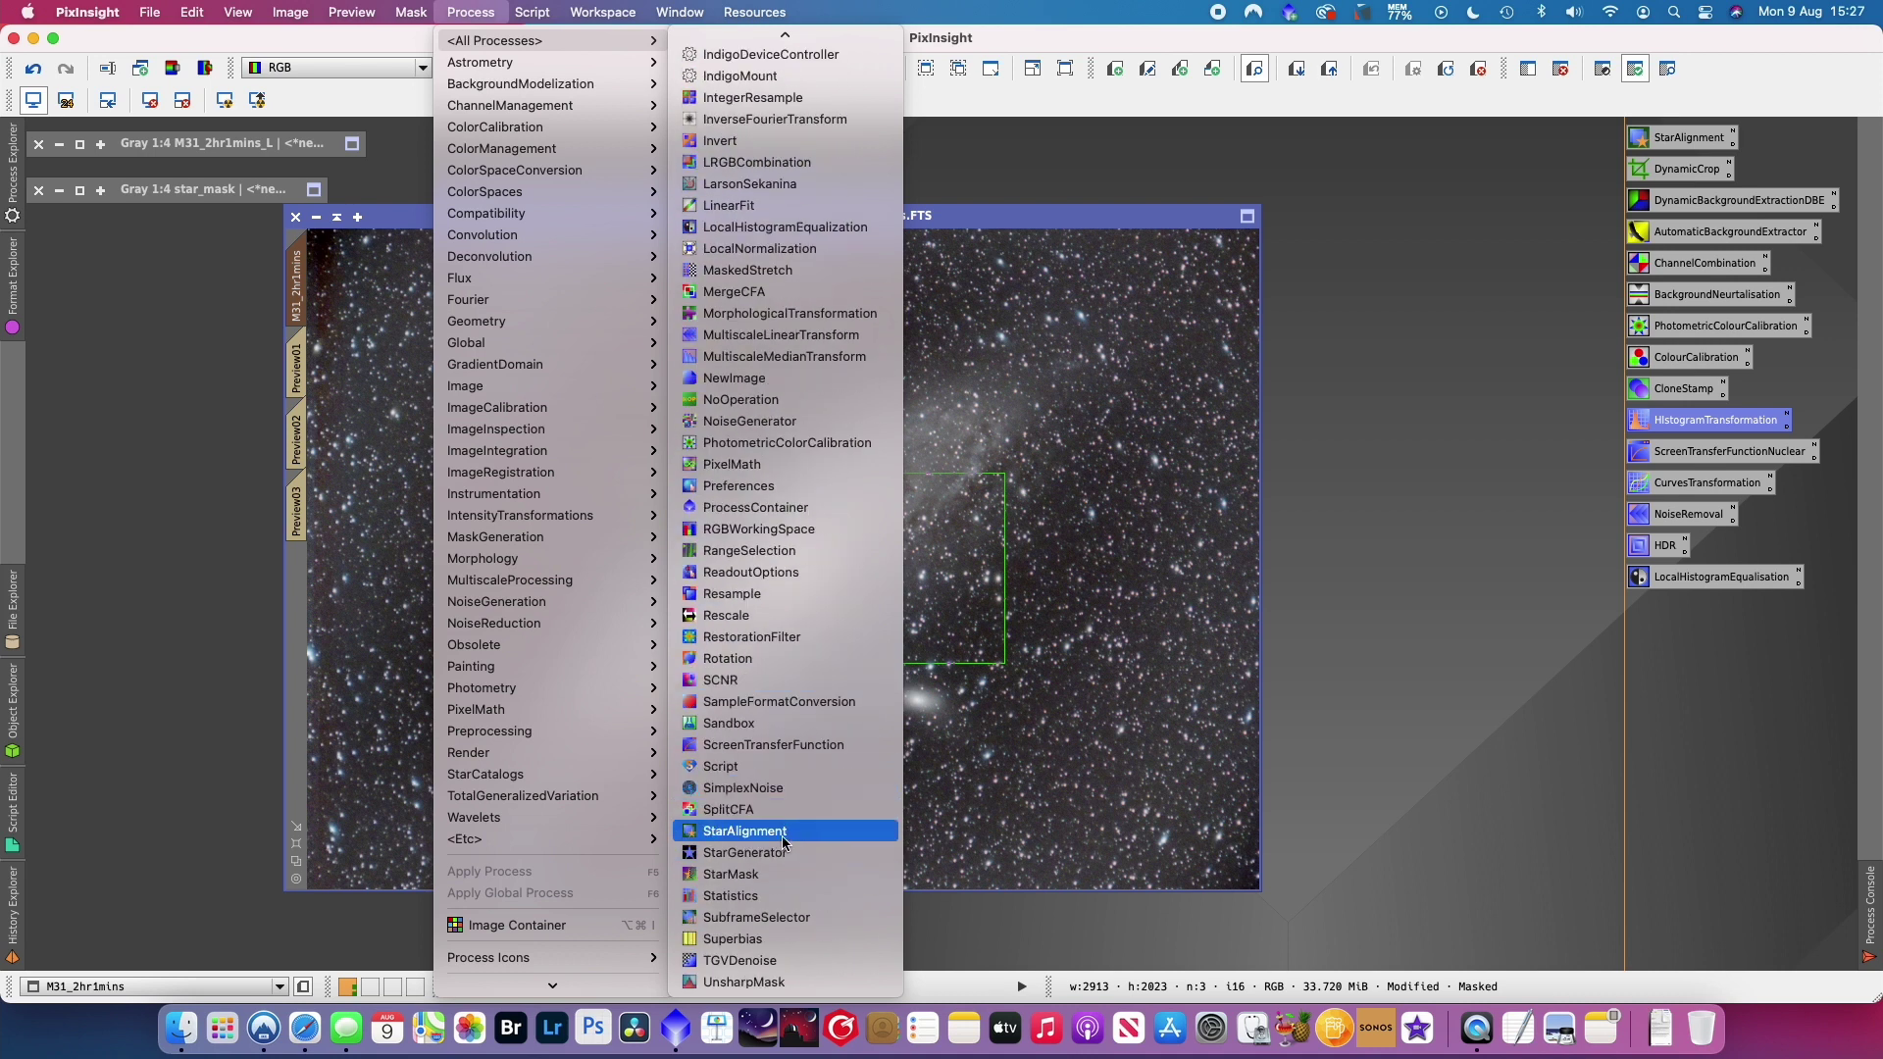
{"action": "left_click", "coordinate": [754, 679]}
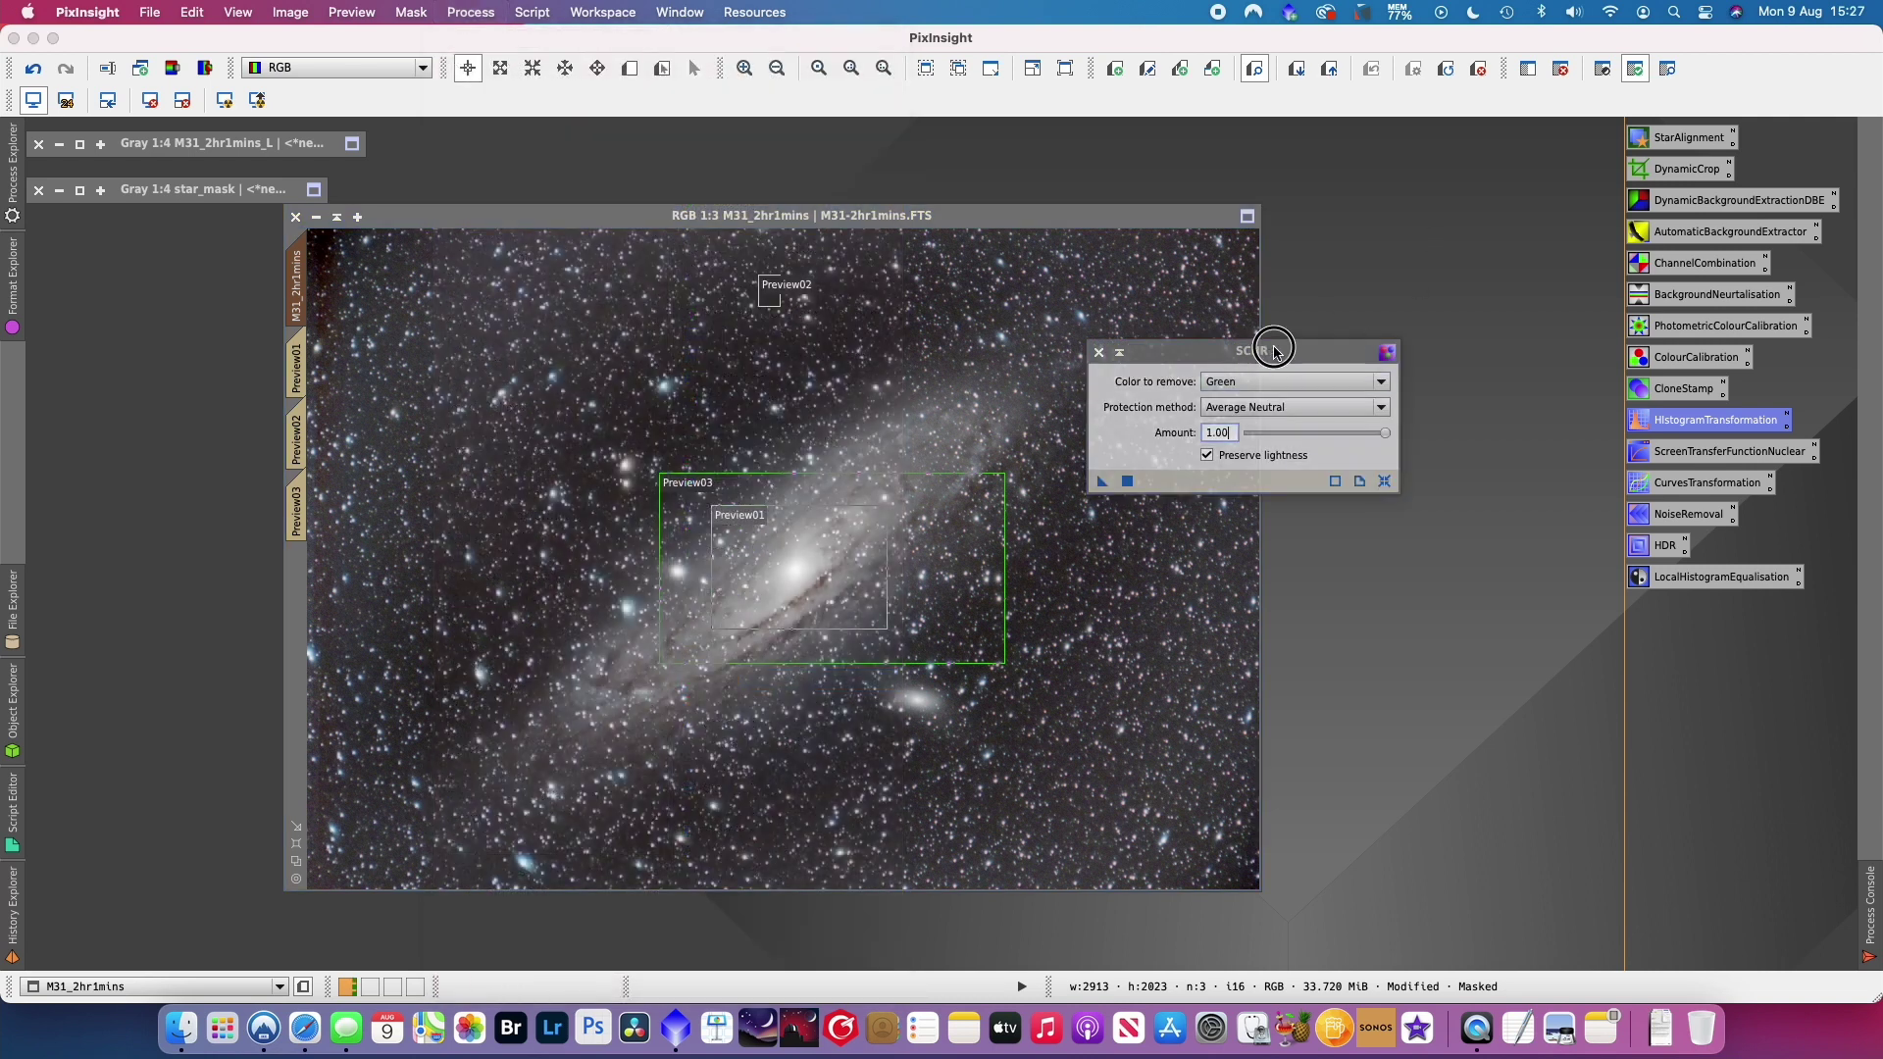
{"action": "left_click_drag", "start_coordinate": [1274, 351], "coordinate": [1437, 303]}
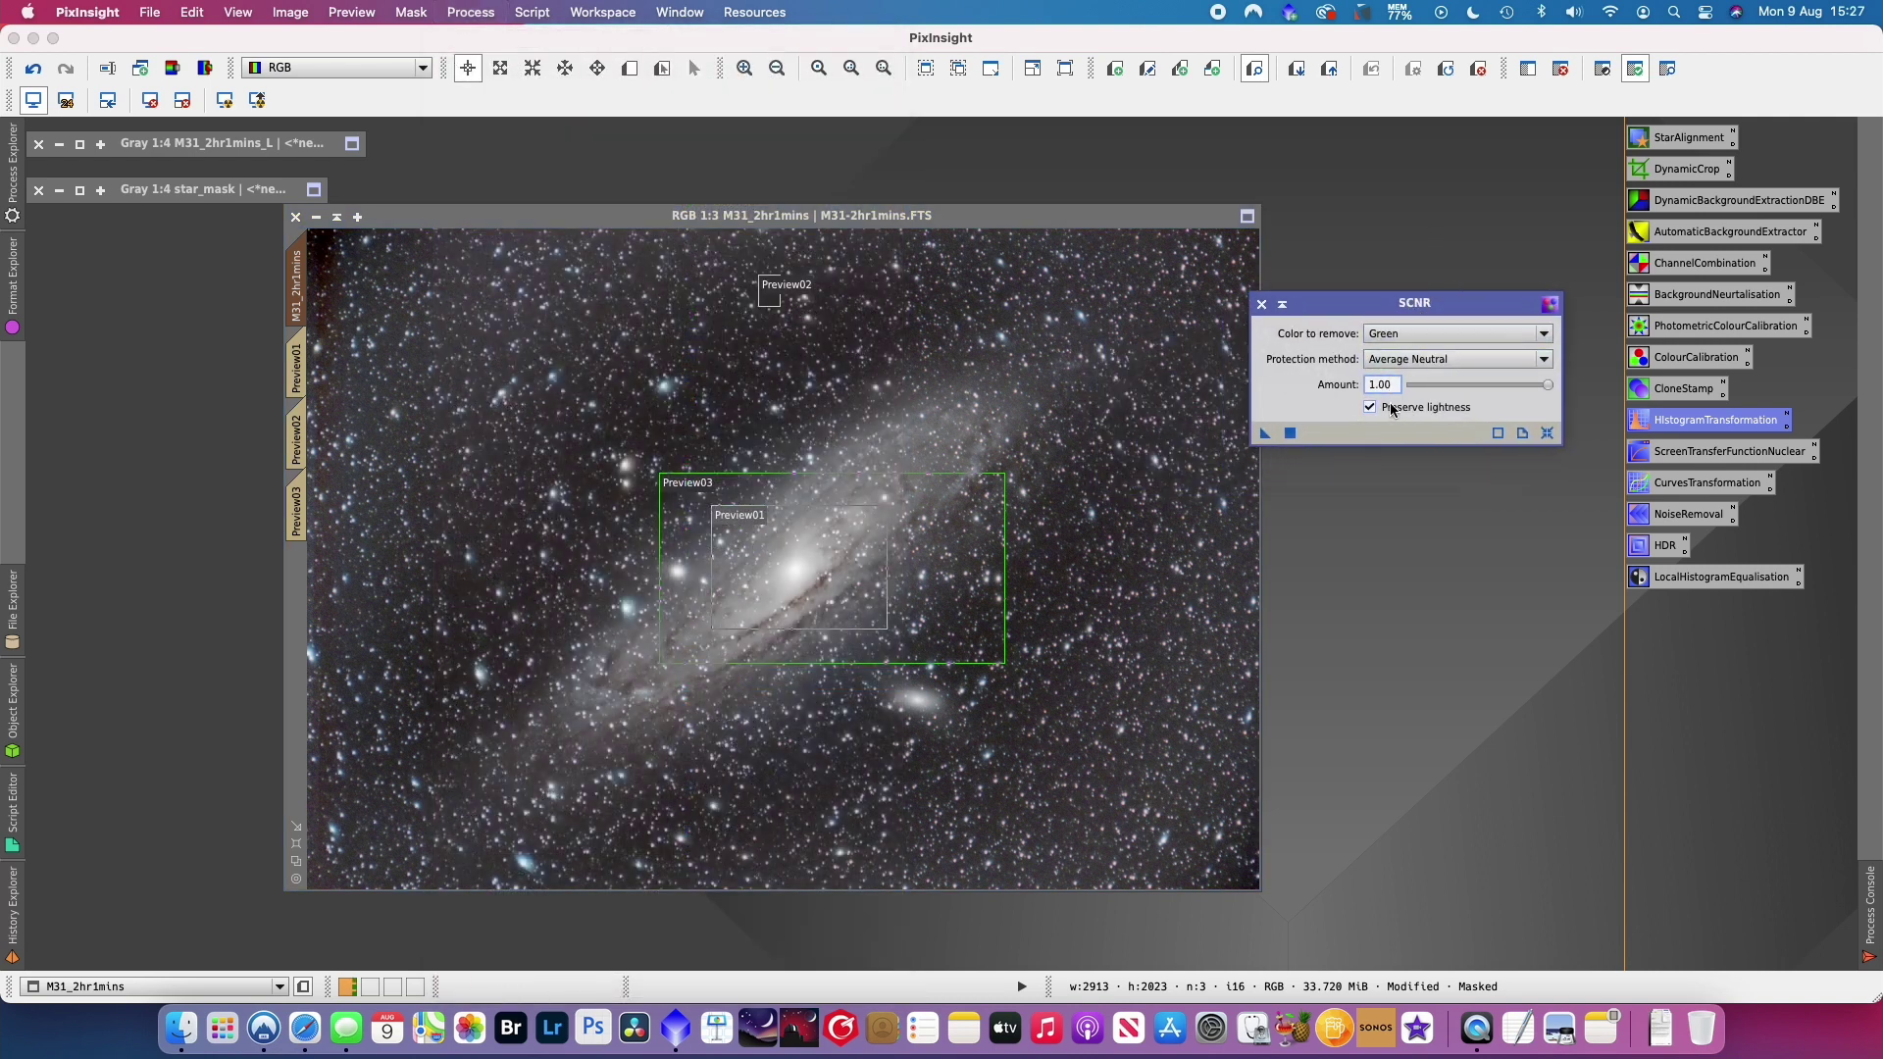
{"action": "left_click_drag", "start_coordinate": [1264, 433], "coordinate": [839, 373]}
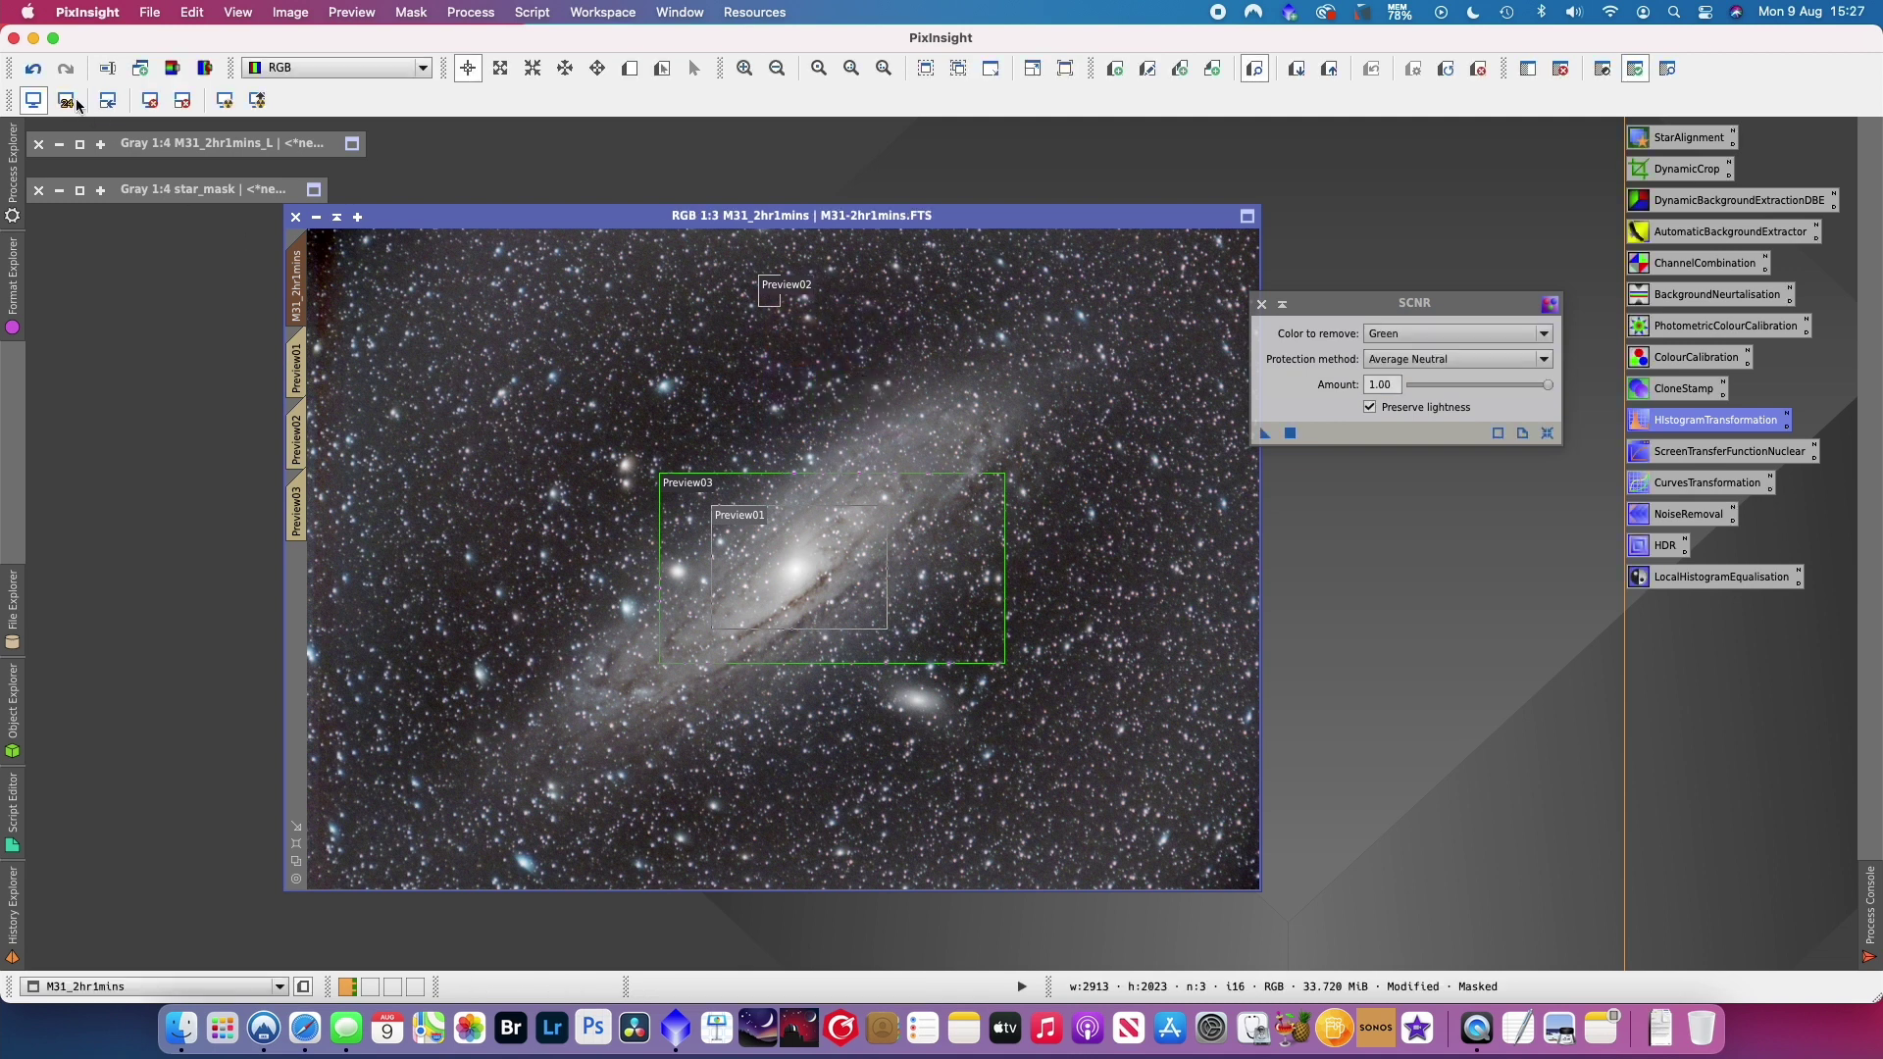
{"action": "left_click", "coordinate": [1261, 305]}
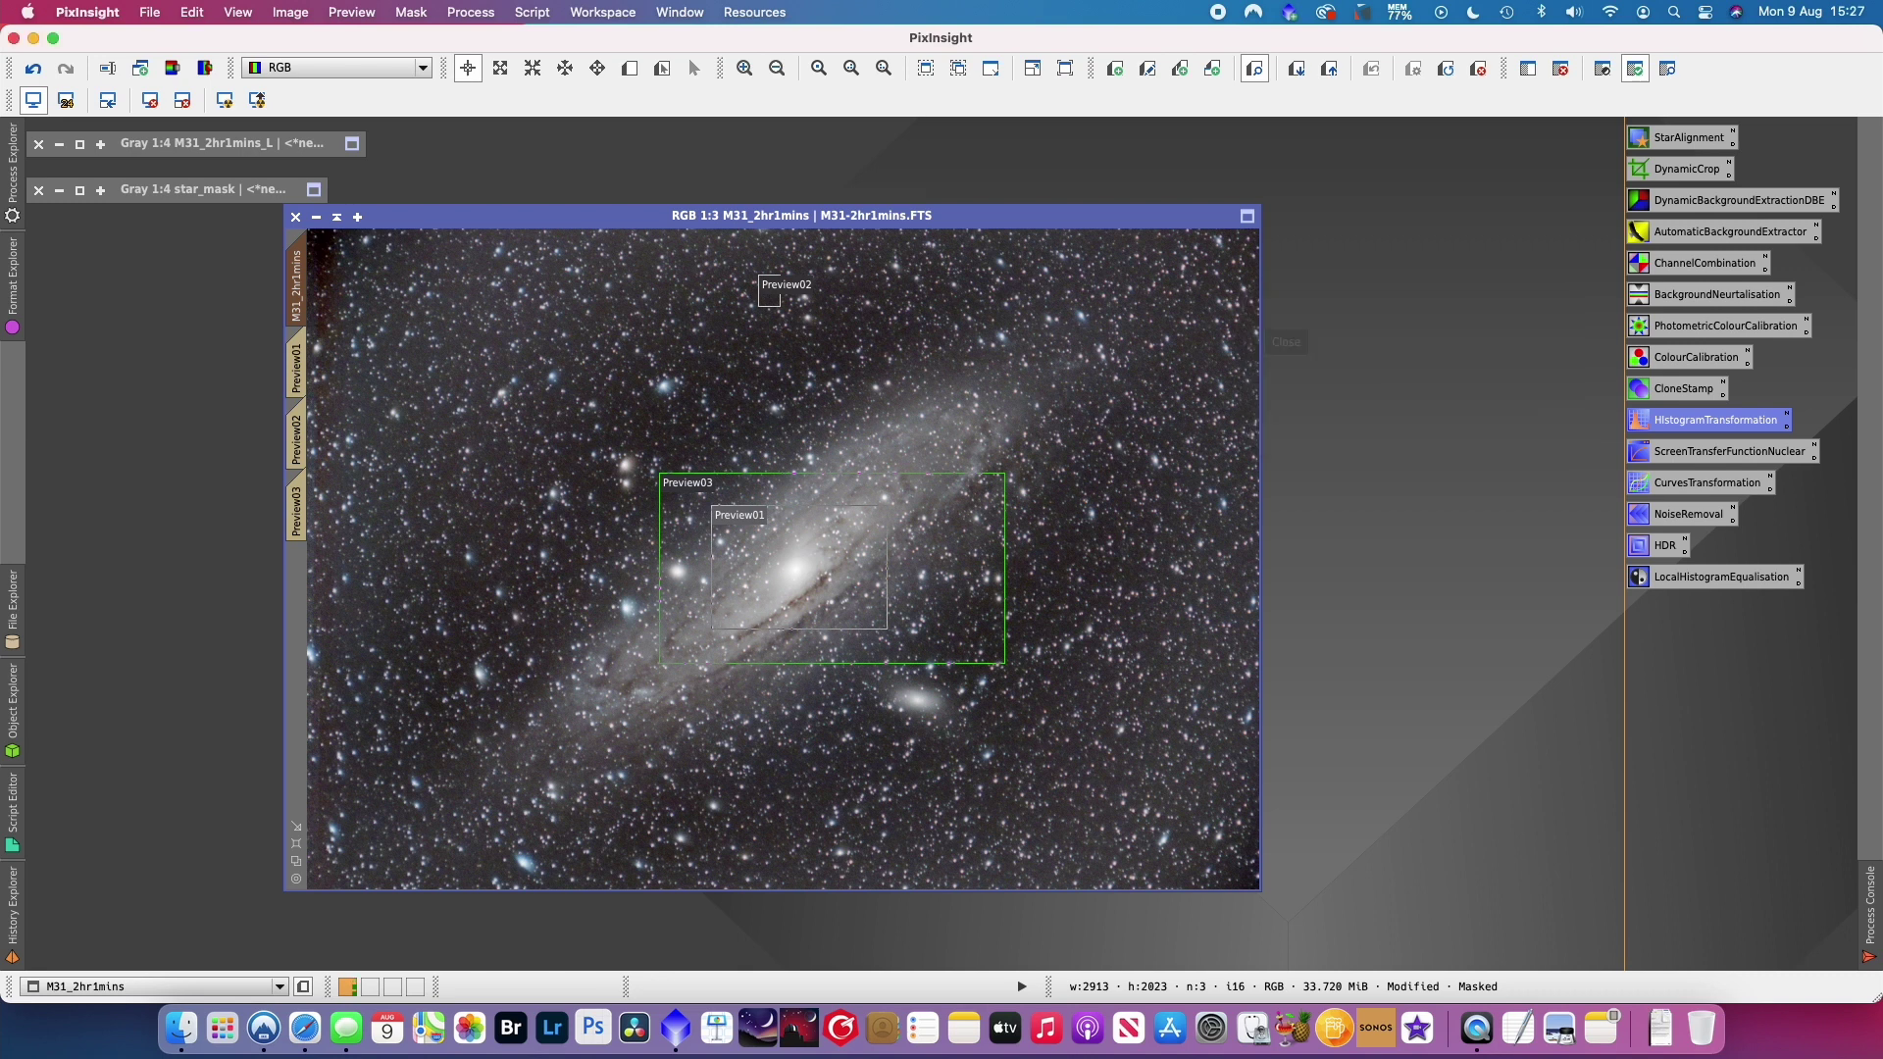
- Remove the star mask from M31_2hr1mins
{"action": "left_click_drag", "start_coordinate": [462, 229], "coordinate": [474, 265]}
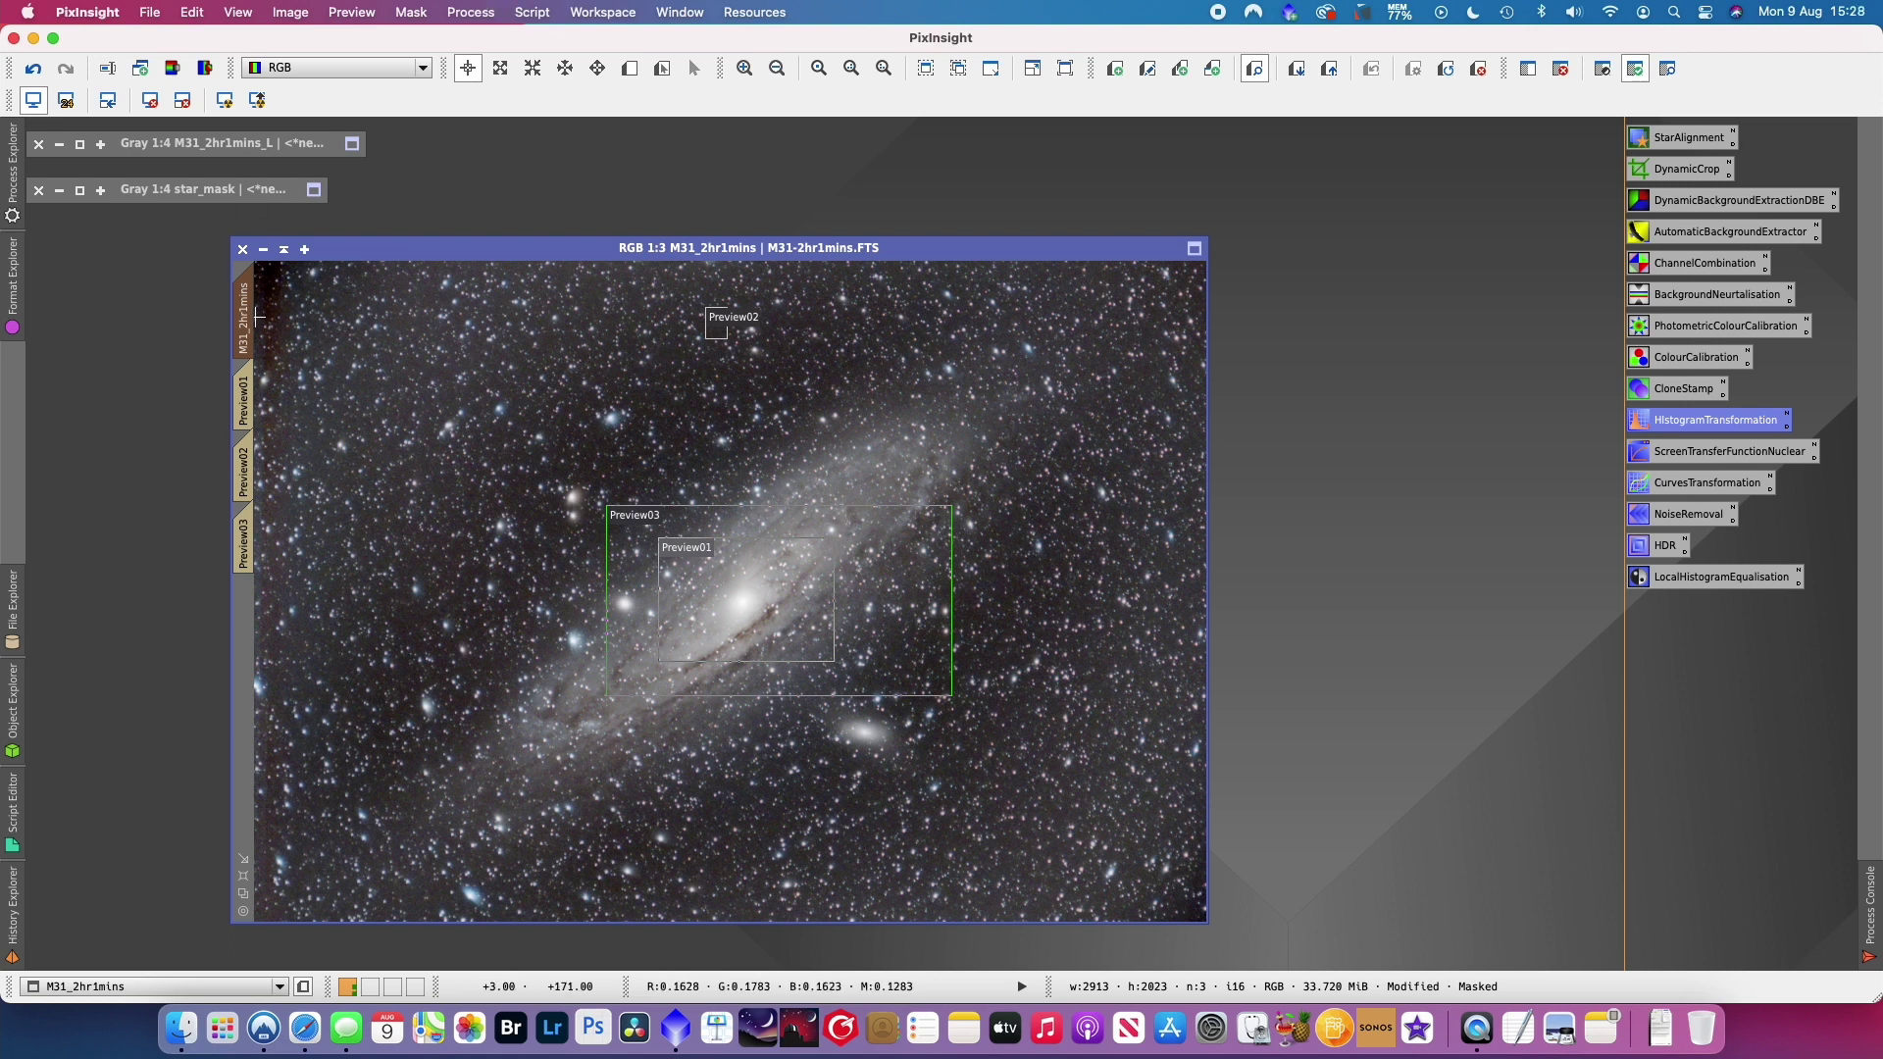
{"action": "left_click", "coordinate": [412, 12]}
{"action": "left_click", "coordinate": [479, 62]}
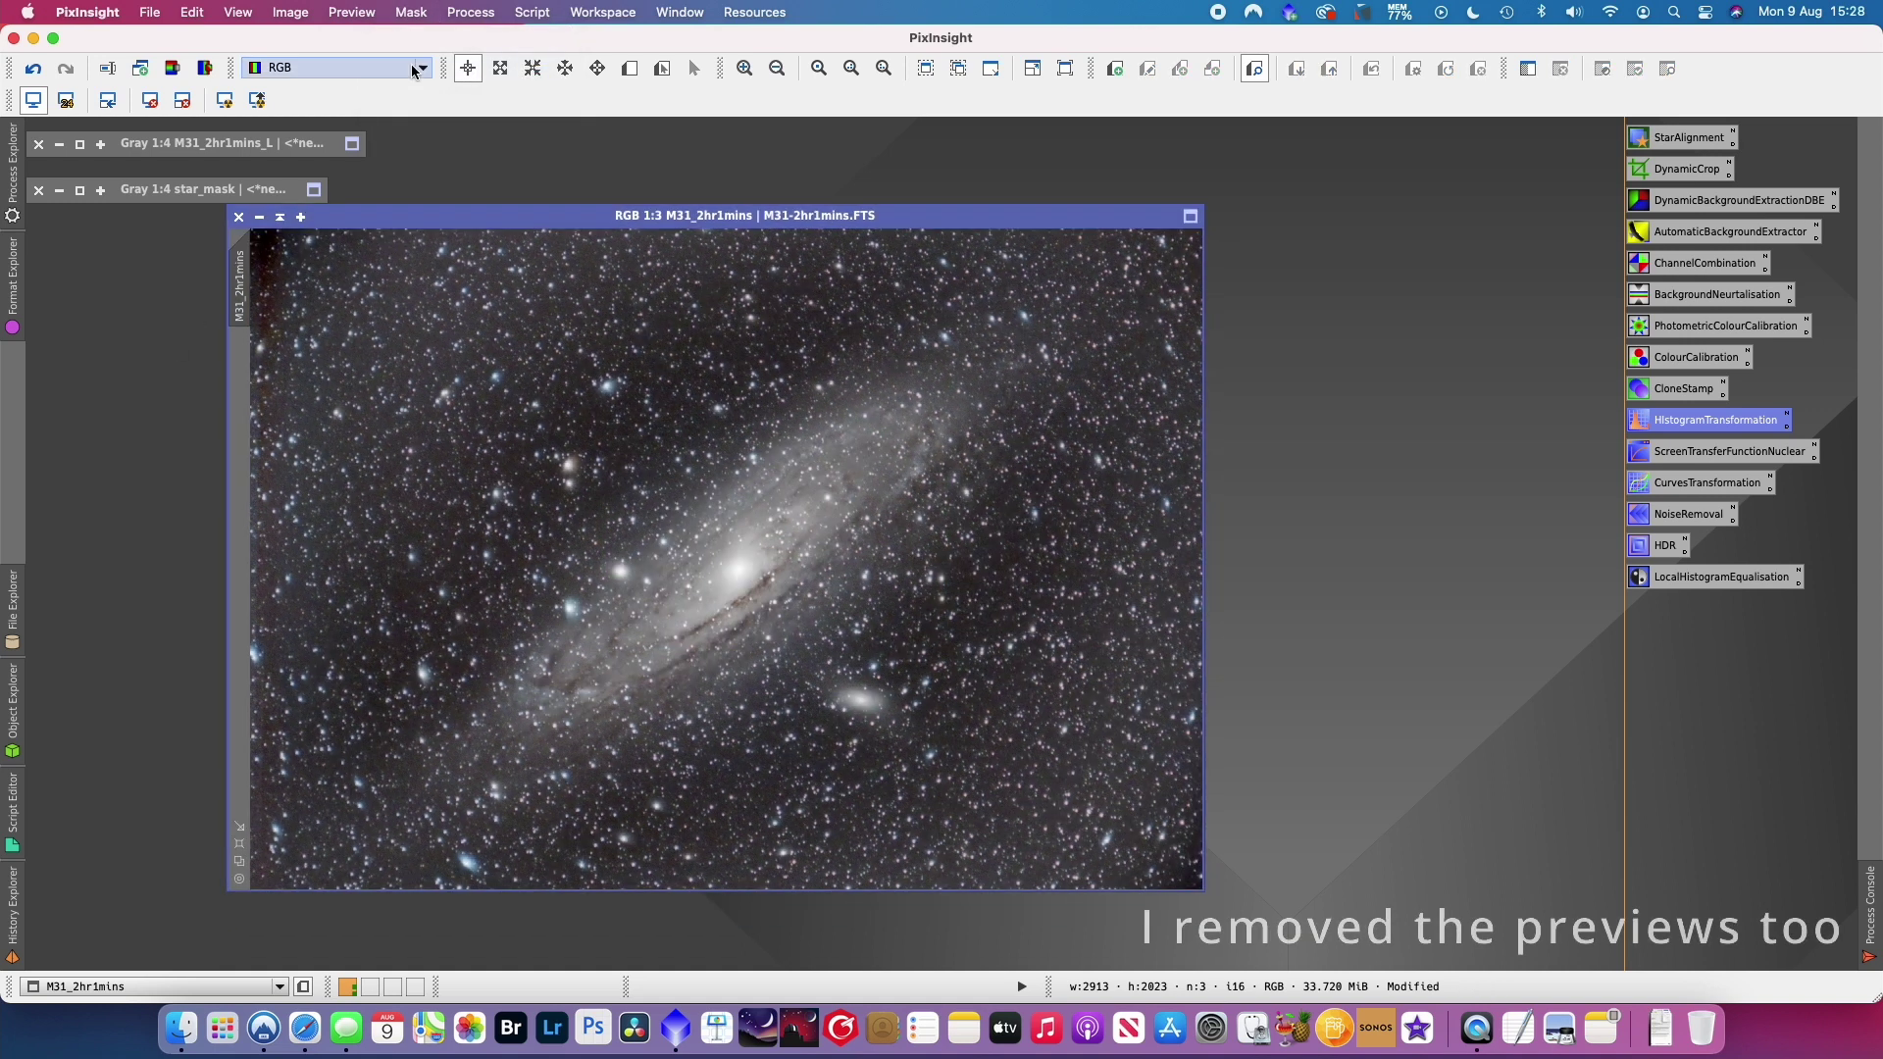
- Open RangeSelection from the full process list and start its real-time preview on M31_2hr1mins
{"action": "left_click", "coordinate": [470, 11]}
{"action": "mouse_move", "coordinate": [511, 44]}
{"action": "mouse_move", "coordinate": [476, 14]}
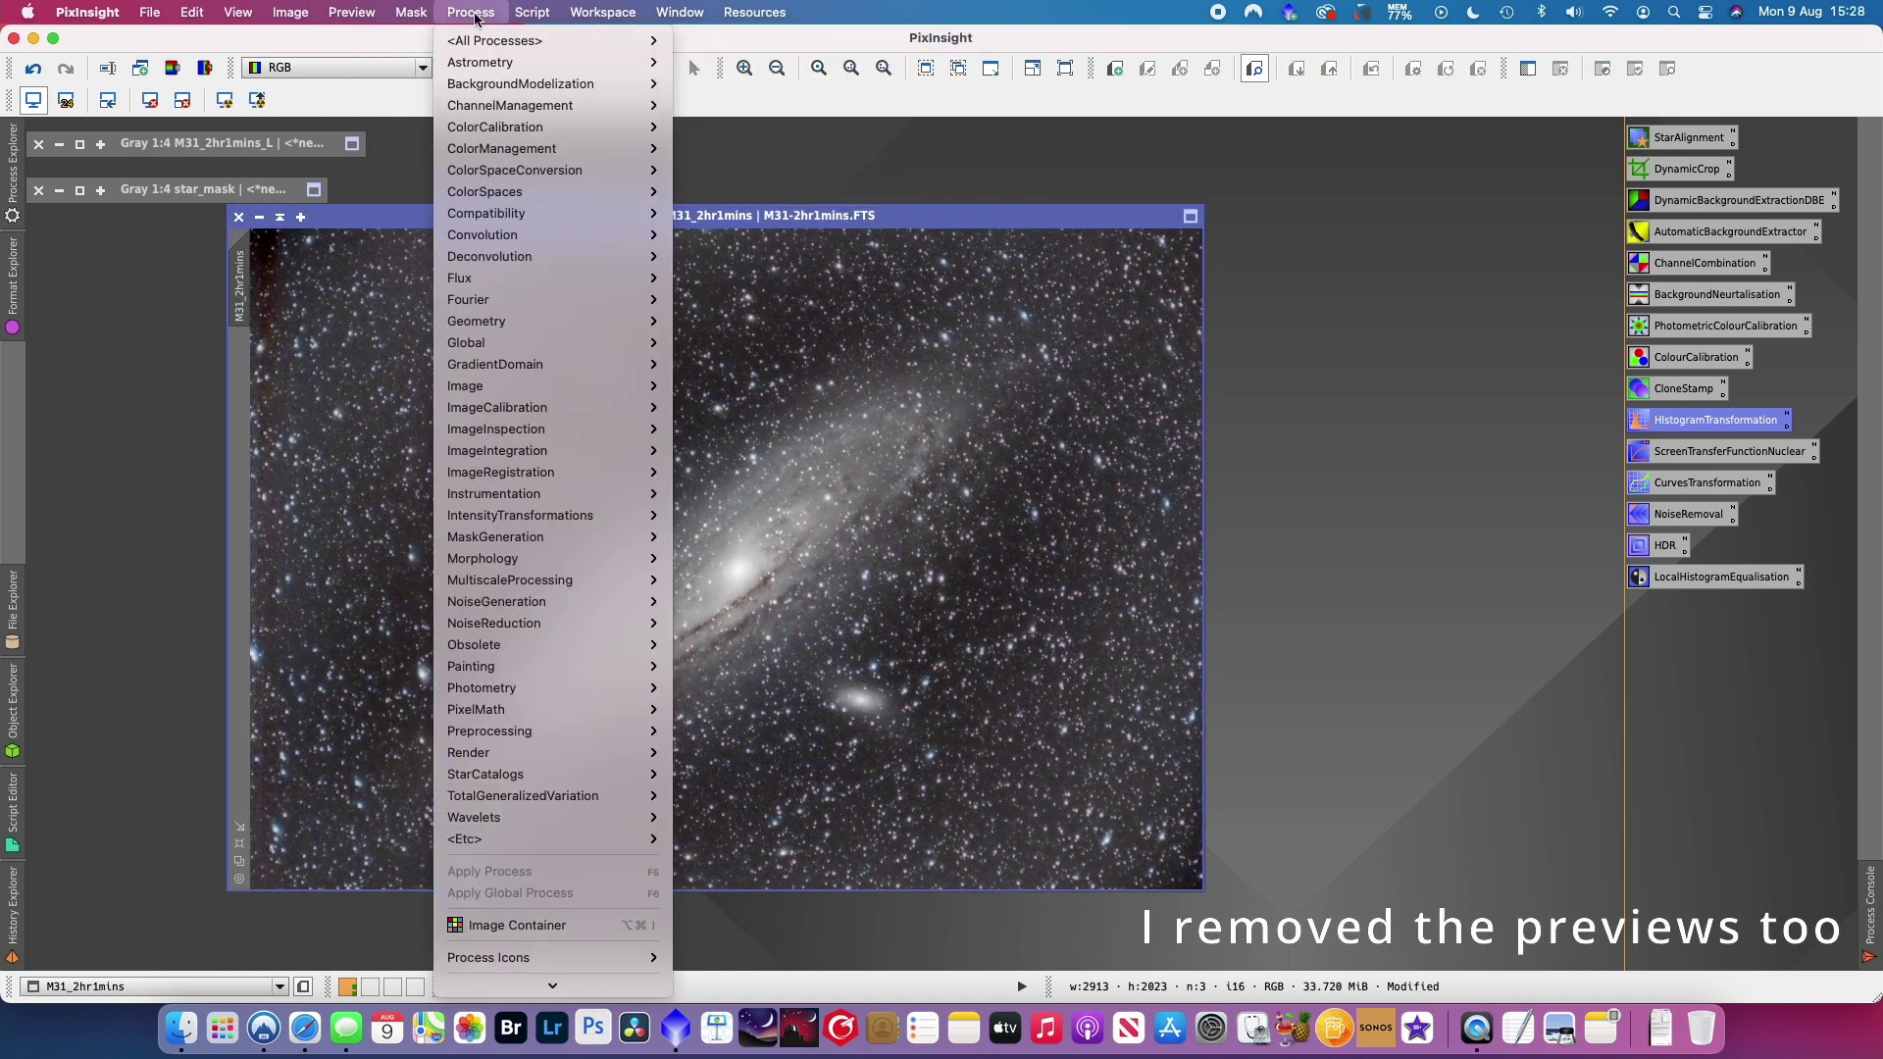
{"action": "scroll", "coordinate": [725, 785], "scroll_direction": "down", "scroll_amount": 10}
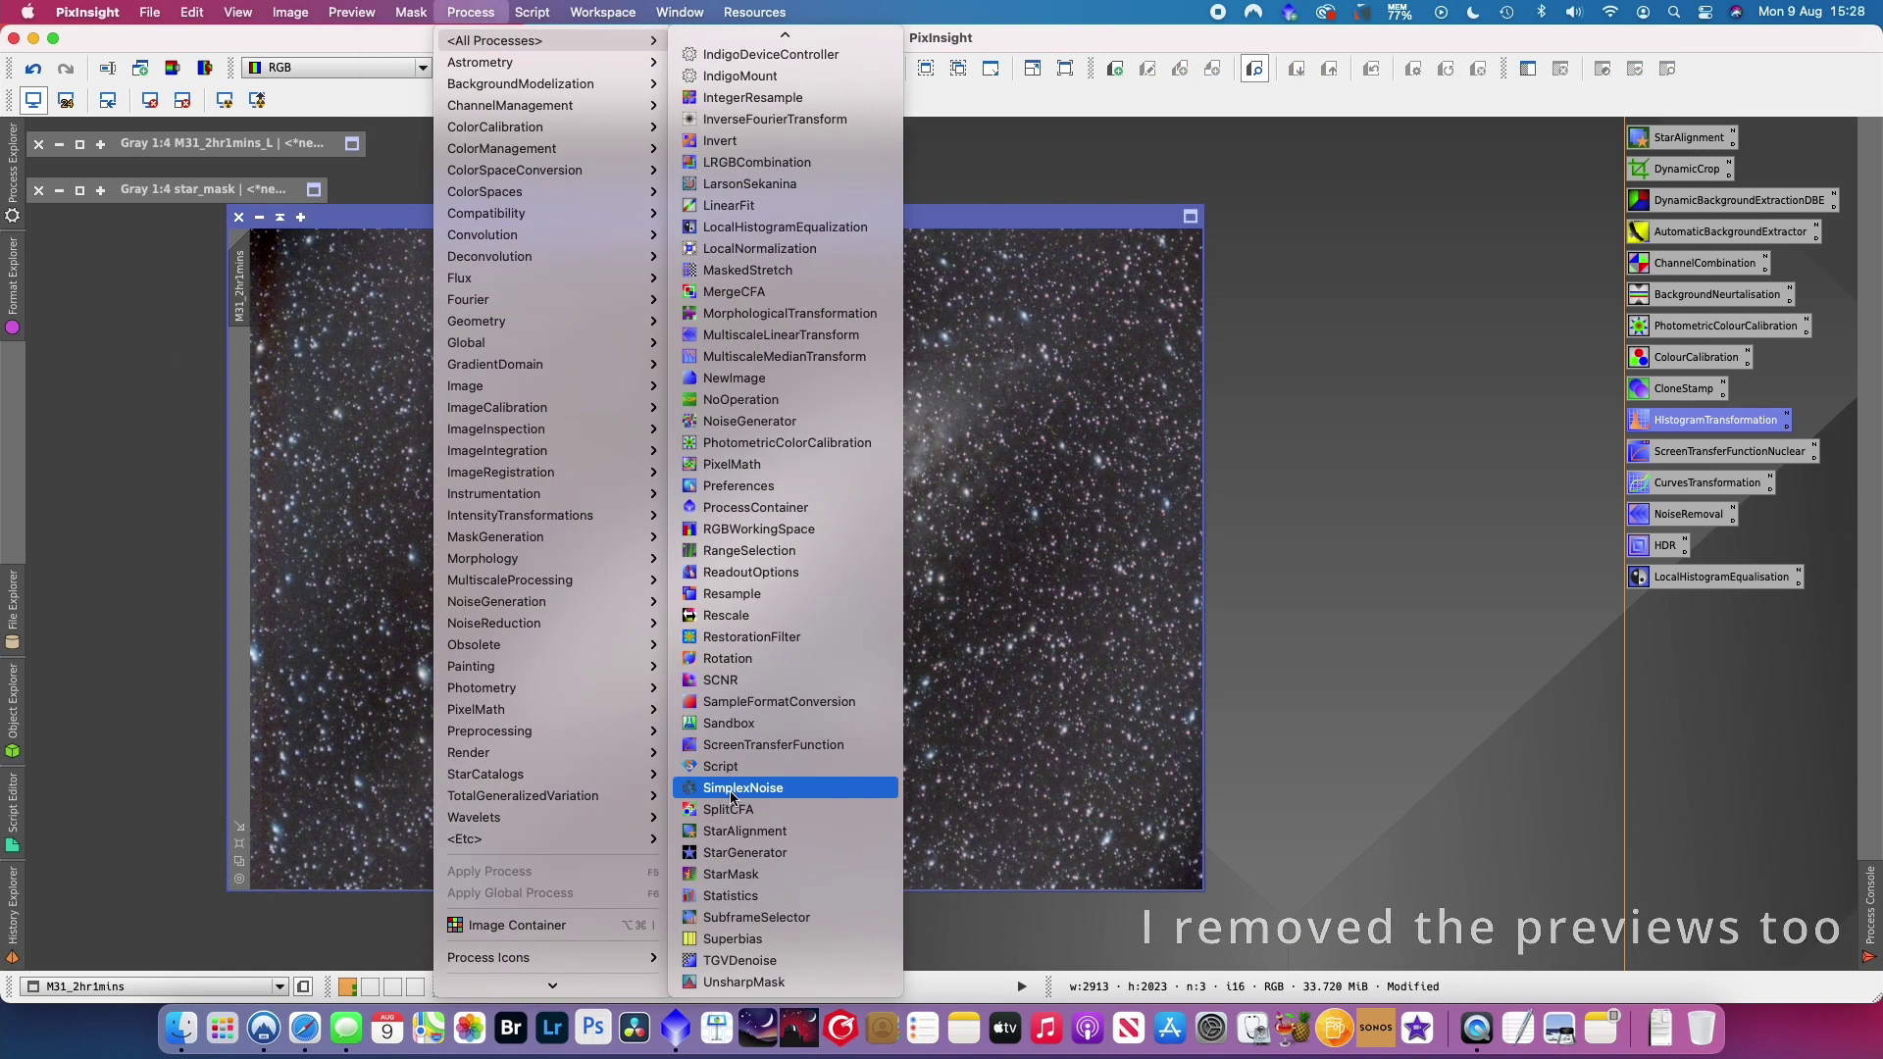
{"action": "left_click", "coordinate": [780, 561]}
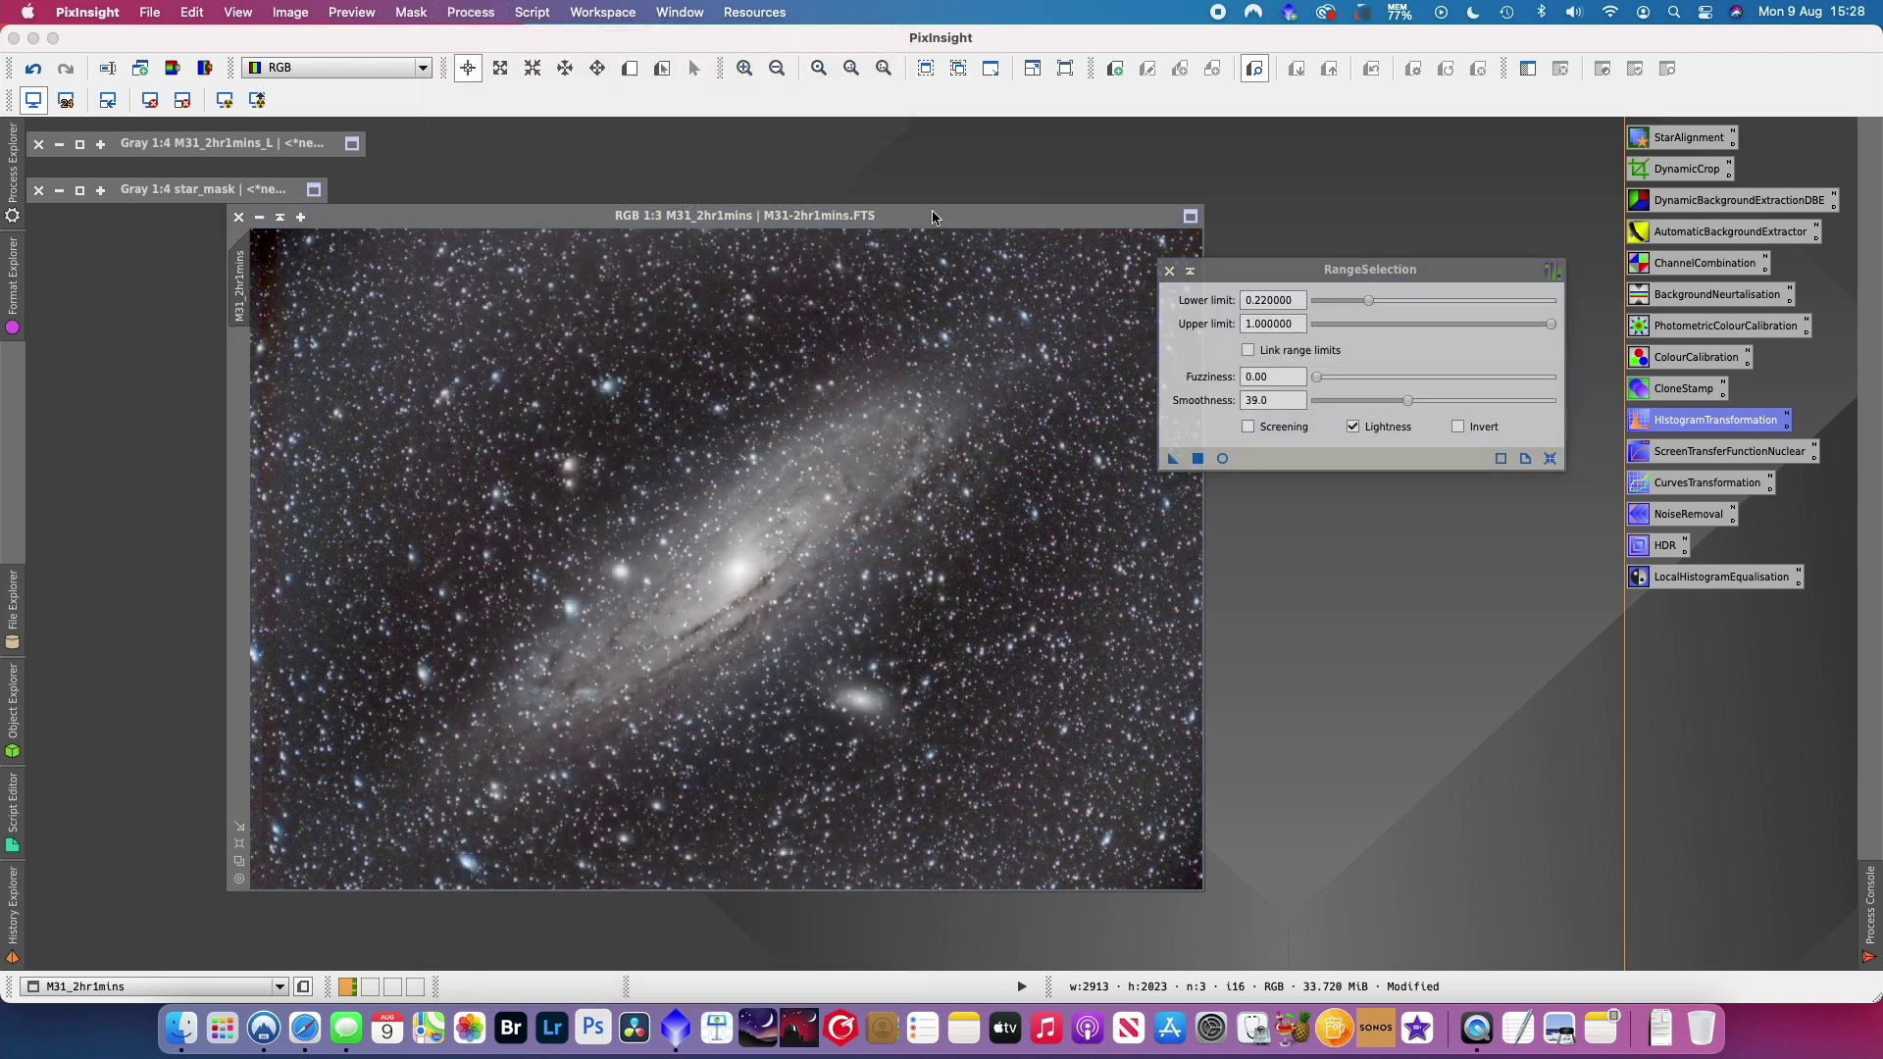
{"action": "left_click_drag", "start_coordinate": [892, 214], "coordinate": [801, 209]}
{"action": "left_click", "coordinate": [1289, 301]}
{"action": "left_click_drag", "start_coordinate": [1289, 301], "coordinate": [1288, 305]}
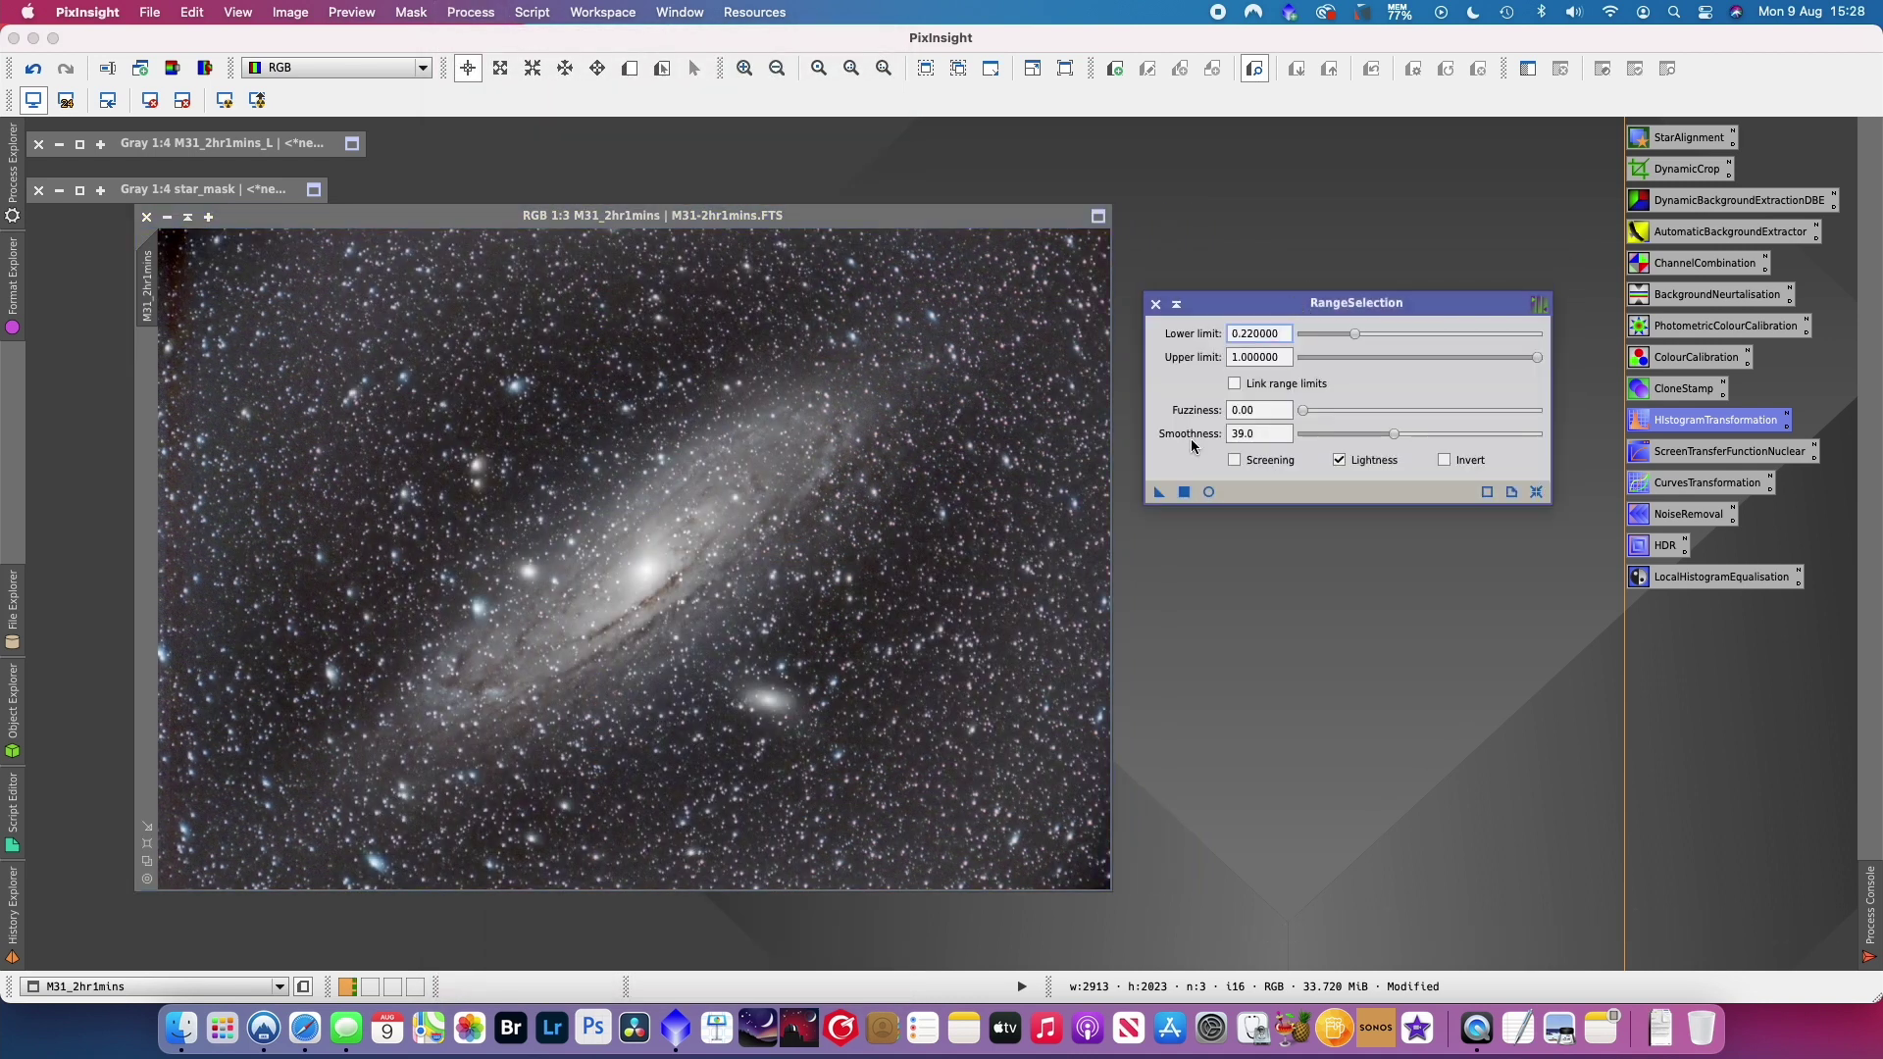
{"action": "left_click", "coordinate": [1210, 492]}
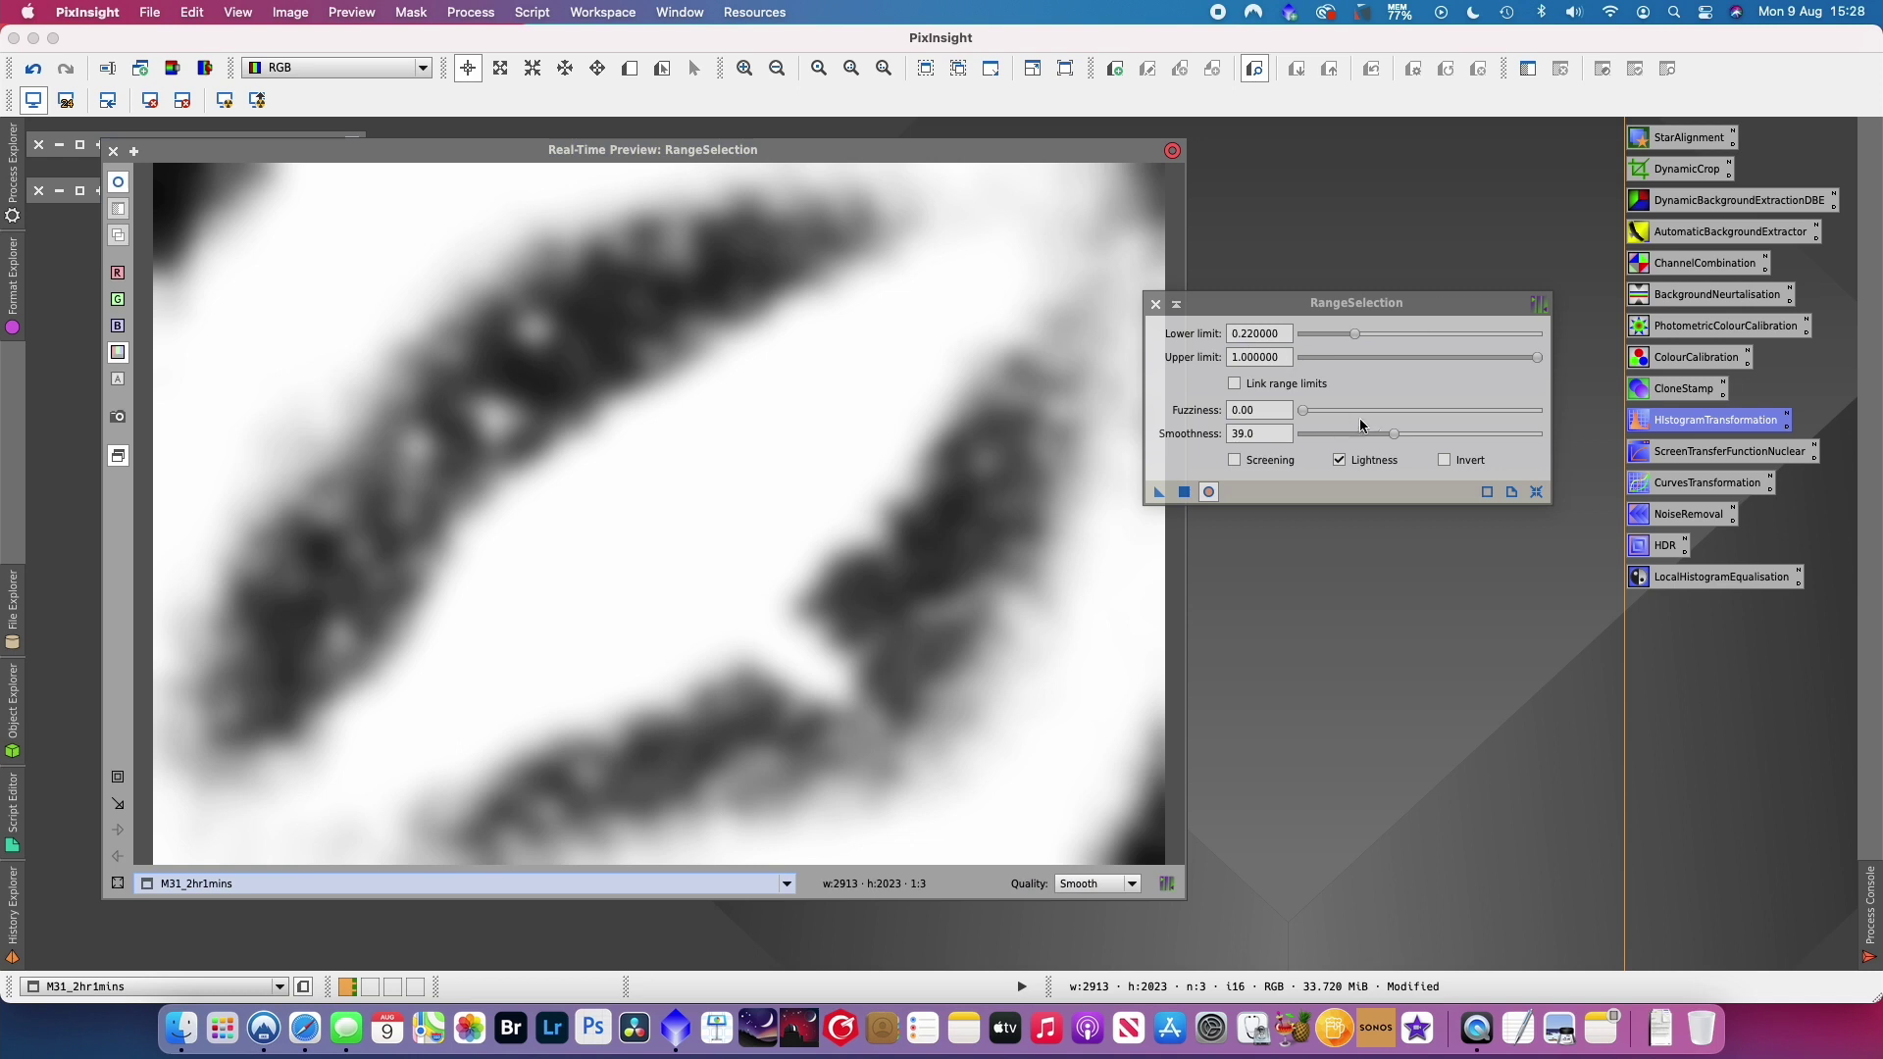
{"action": "left_click_drag", "start_coordinate": [1357, 332], "coordinate": [1282, 332]}
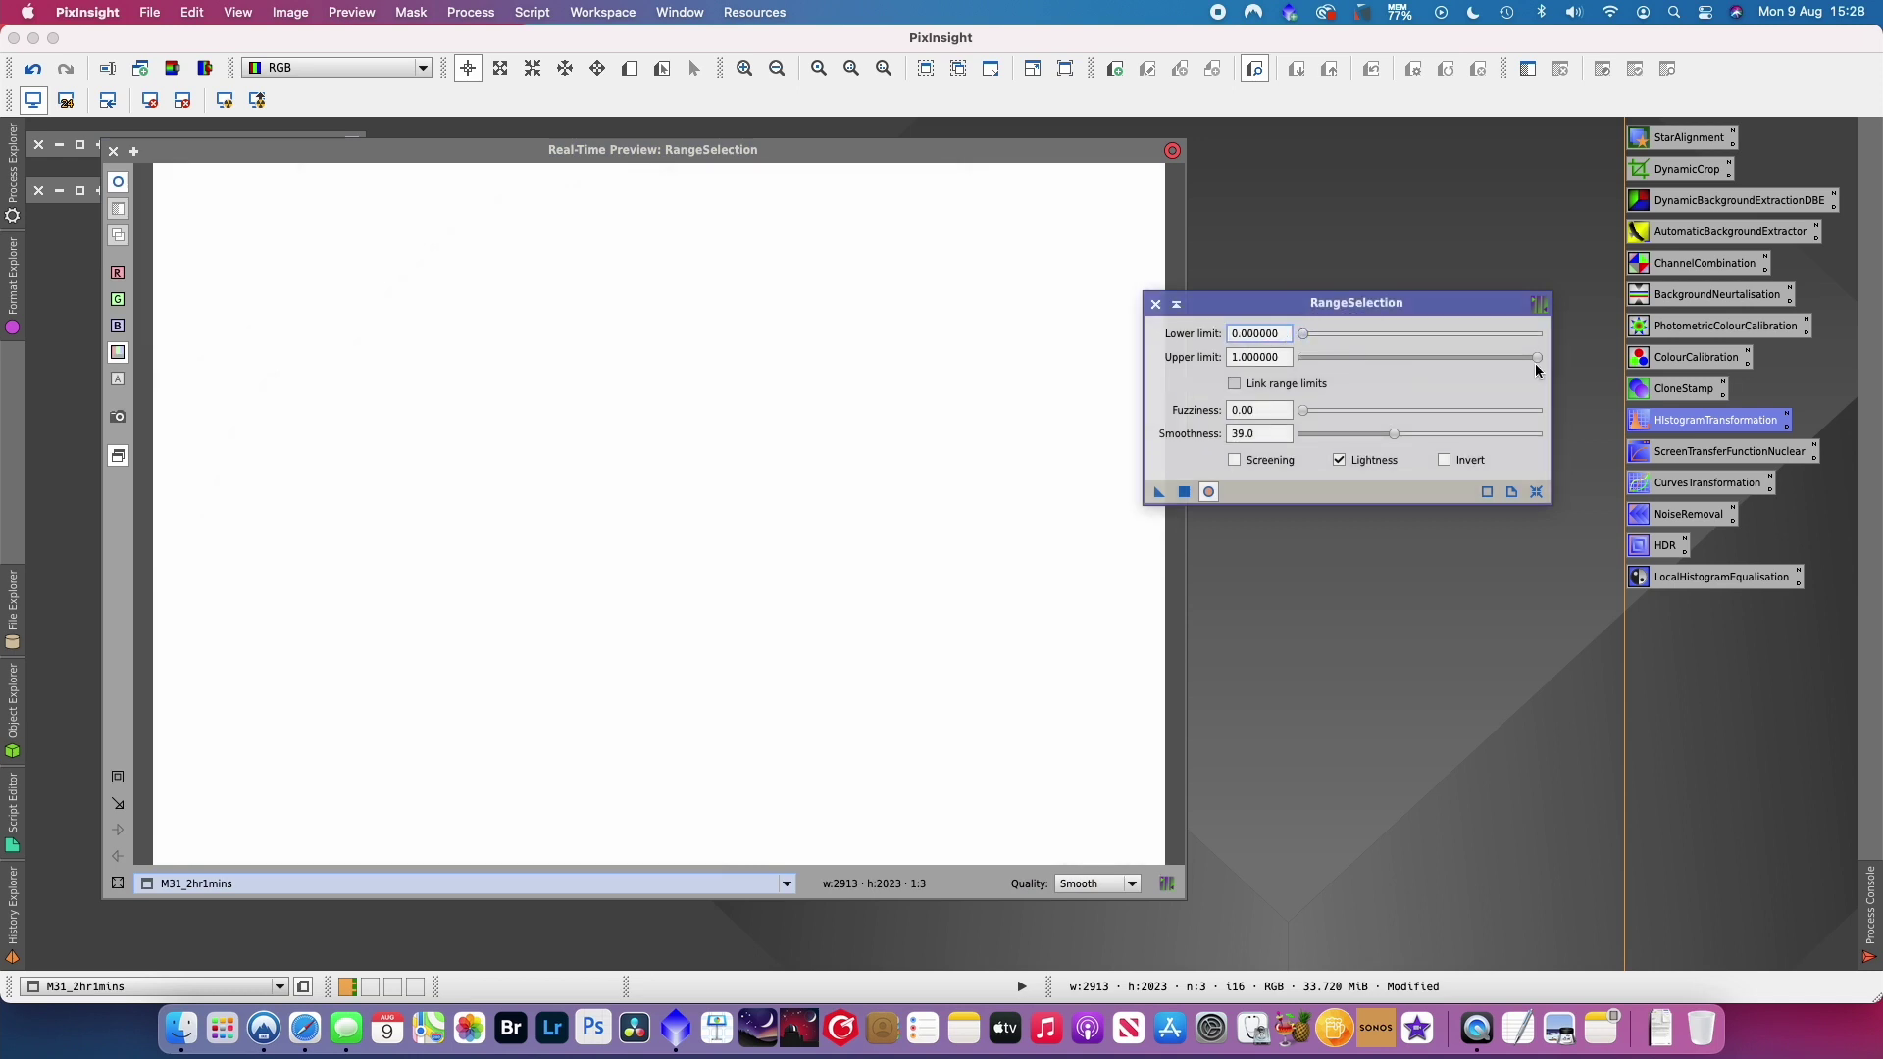
{"action": "key", "text": "Tab"}
{"action": "left_click_drag", "start_coordinate": [1300, 334], "coordinate": [1371, 336]}
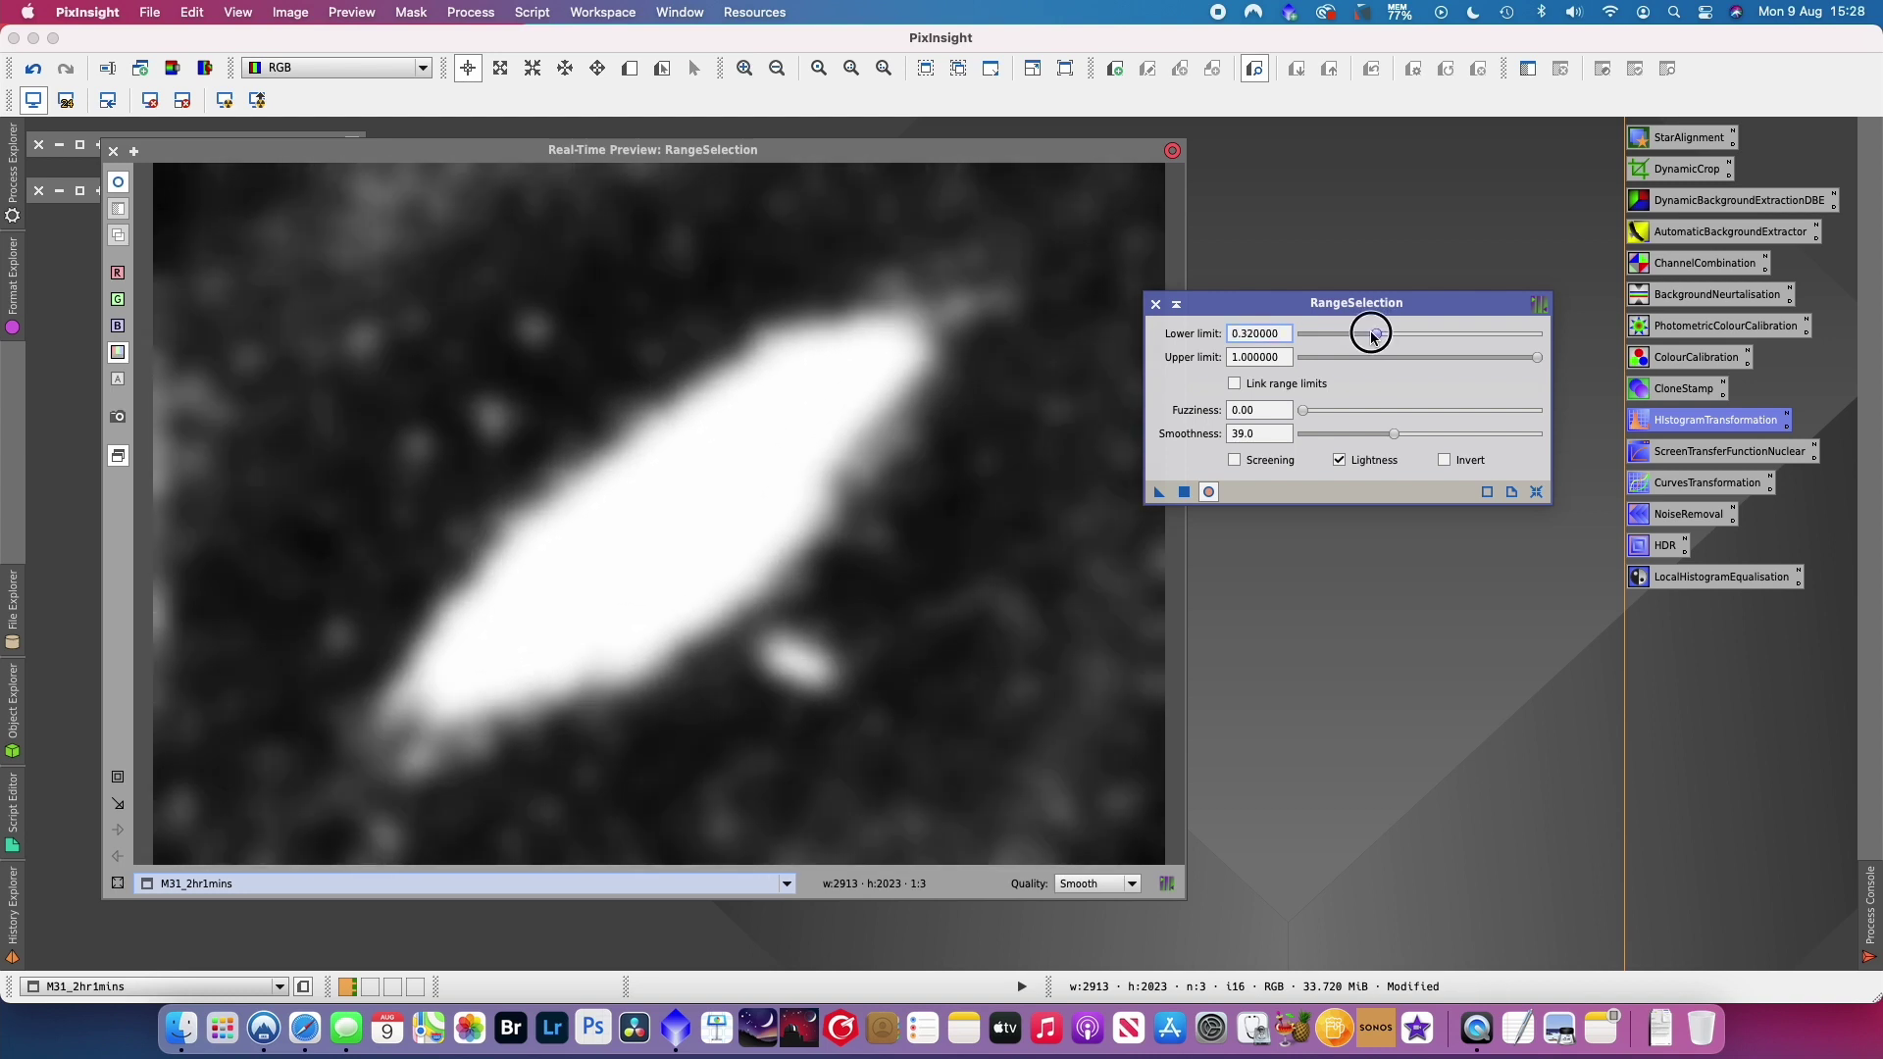
{"action": "left_click", "coordinate": [1396, 438]}
{"action": "left_click_drag", "start_coordinate": [1395, 438], "coordinate": [1304, 434]}
{"action": "left_click", "coordinate": [1536, 491]}
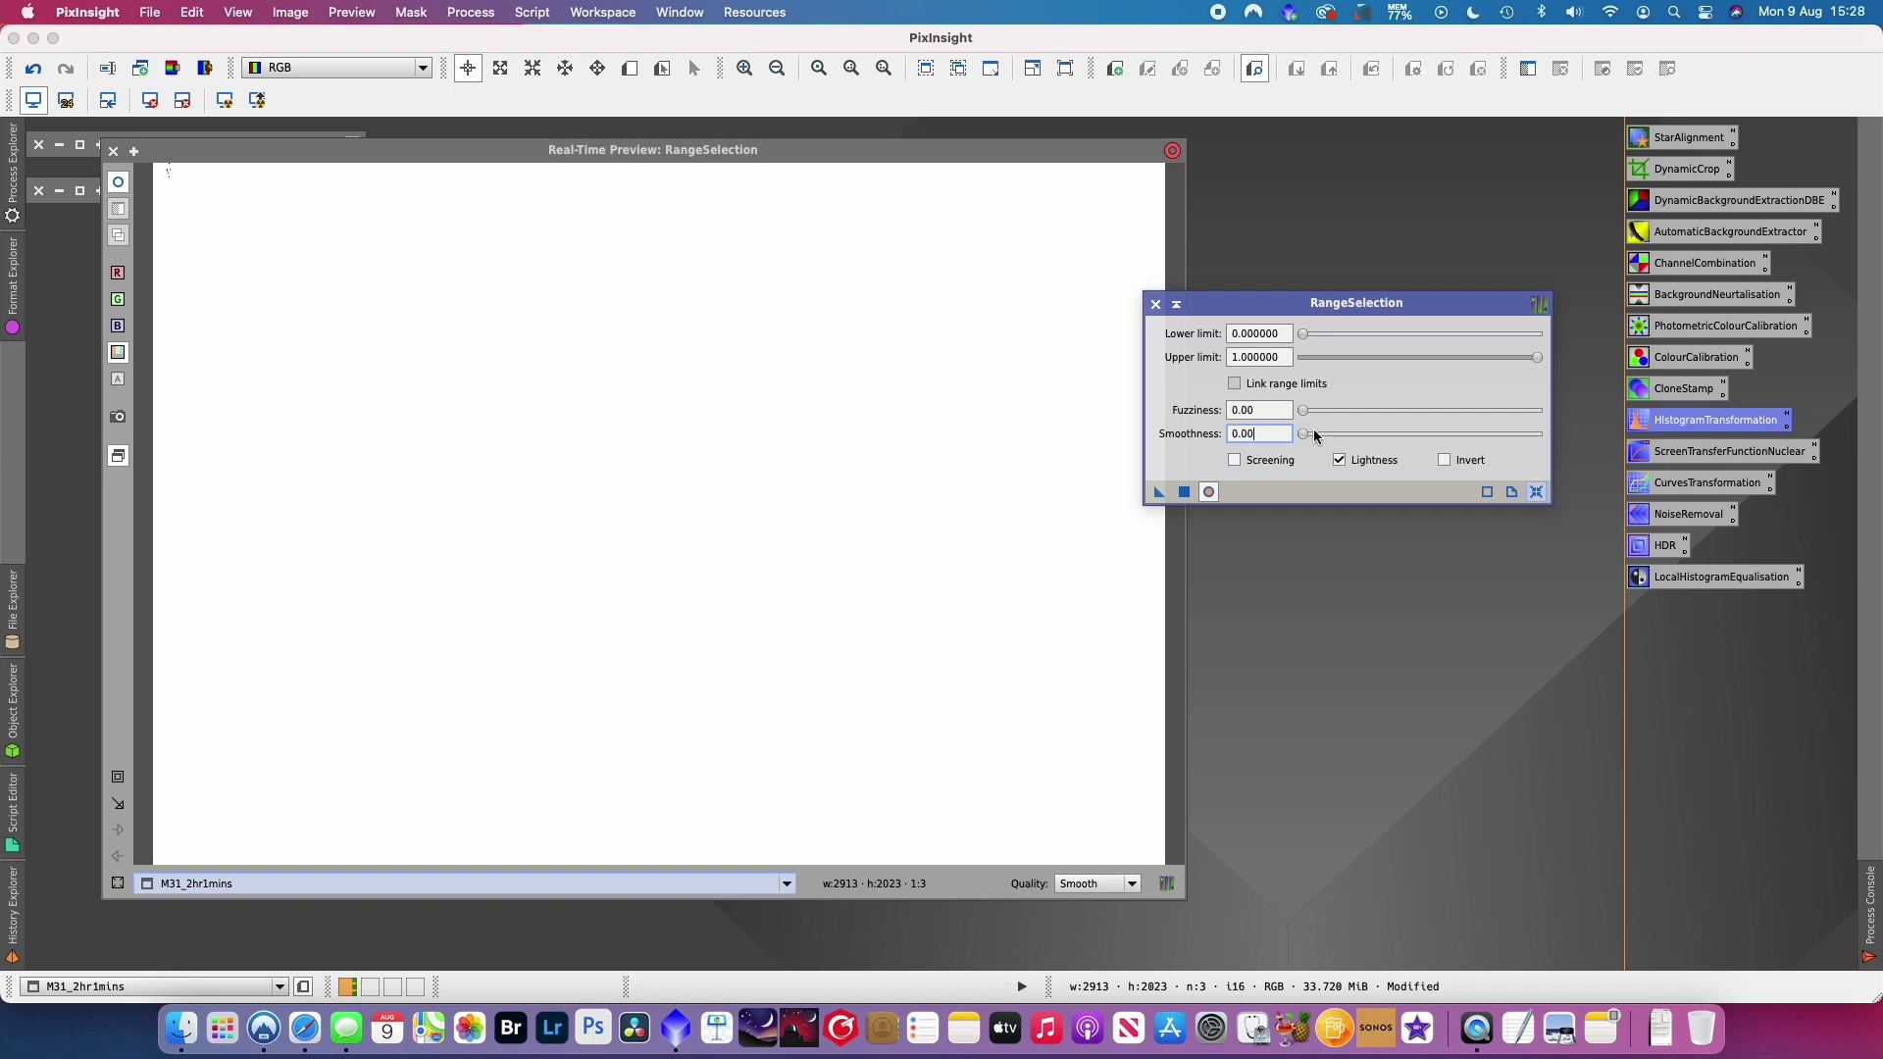
- Create a range mask from M31_2hr1mins using lower limit 0.32, upper limit 1, smoothness 49.5 and Lightness, and enlarge the mask window
{"action": "left_click_drag", "start_coordinate": [1304, 336], "coordinate": [1377, 333]}
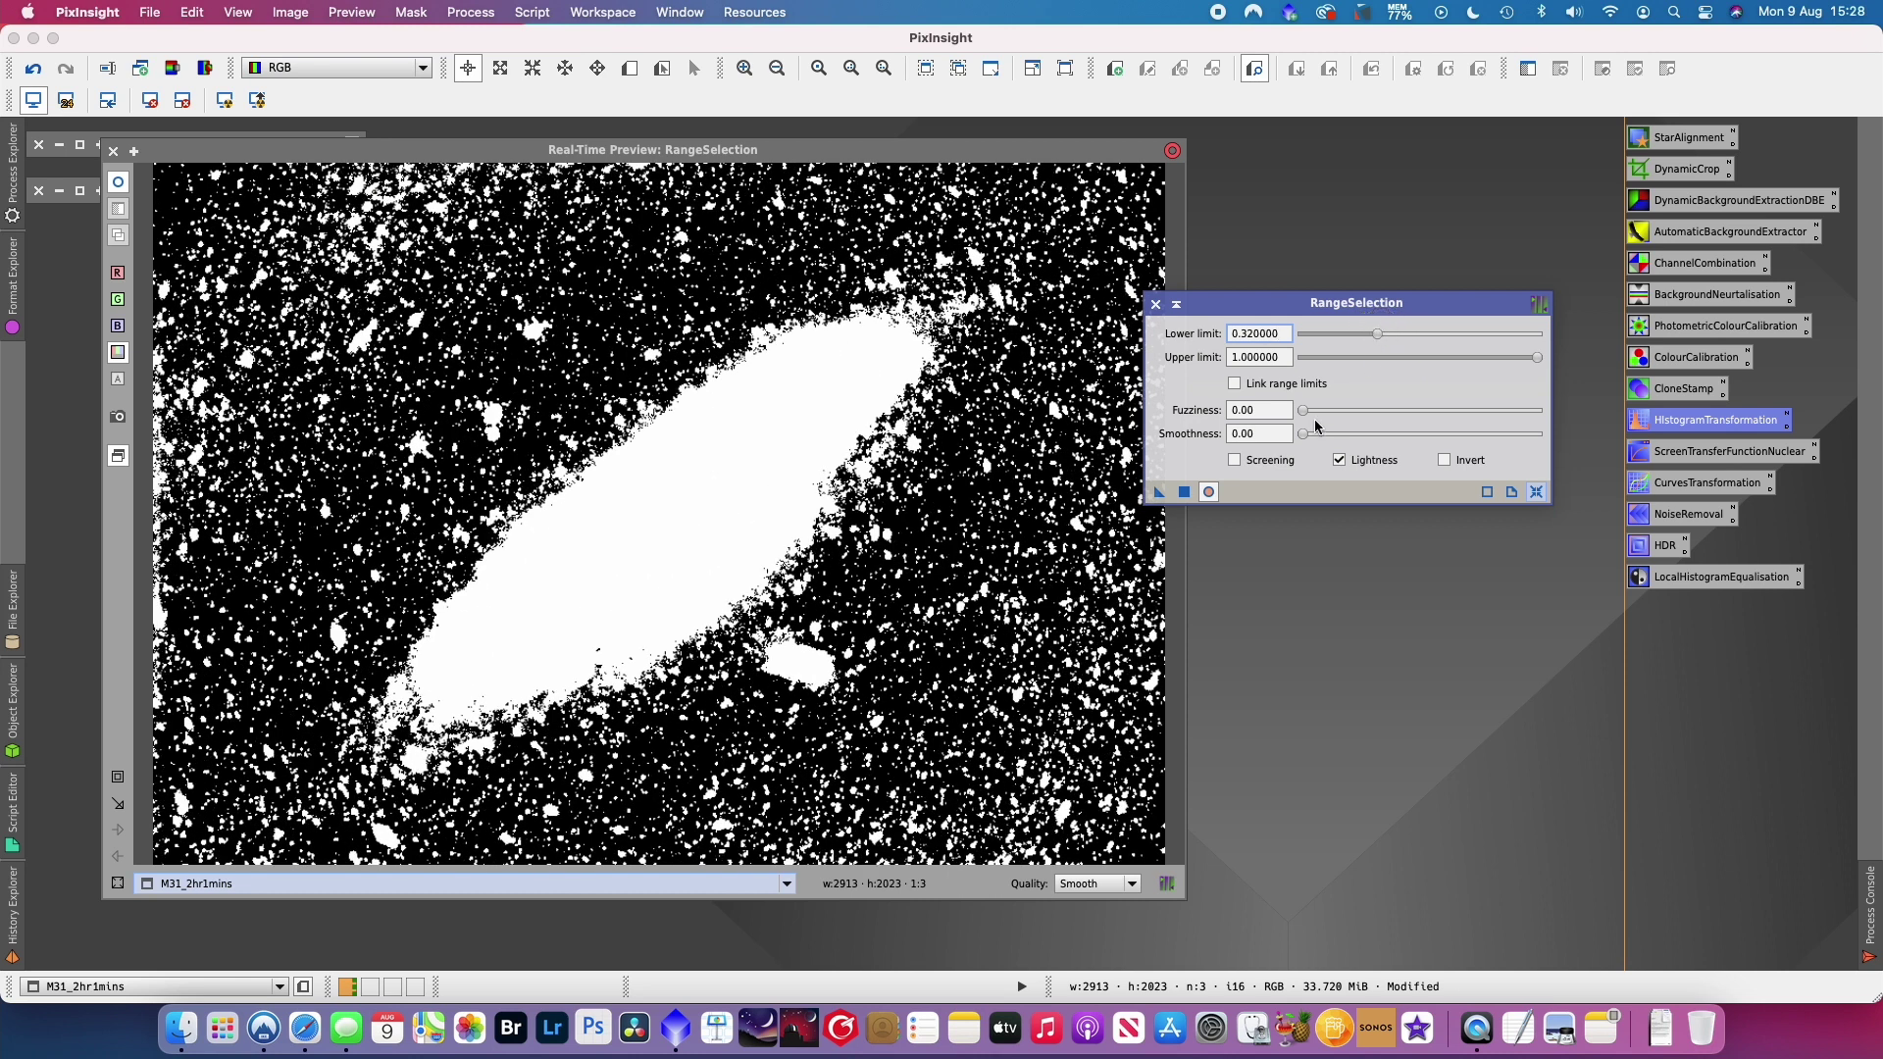
{"action": "left_click_drag", "start_coordinate": [1304, 435], "coordinate": [1437, 439]}
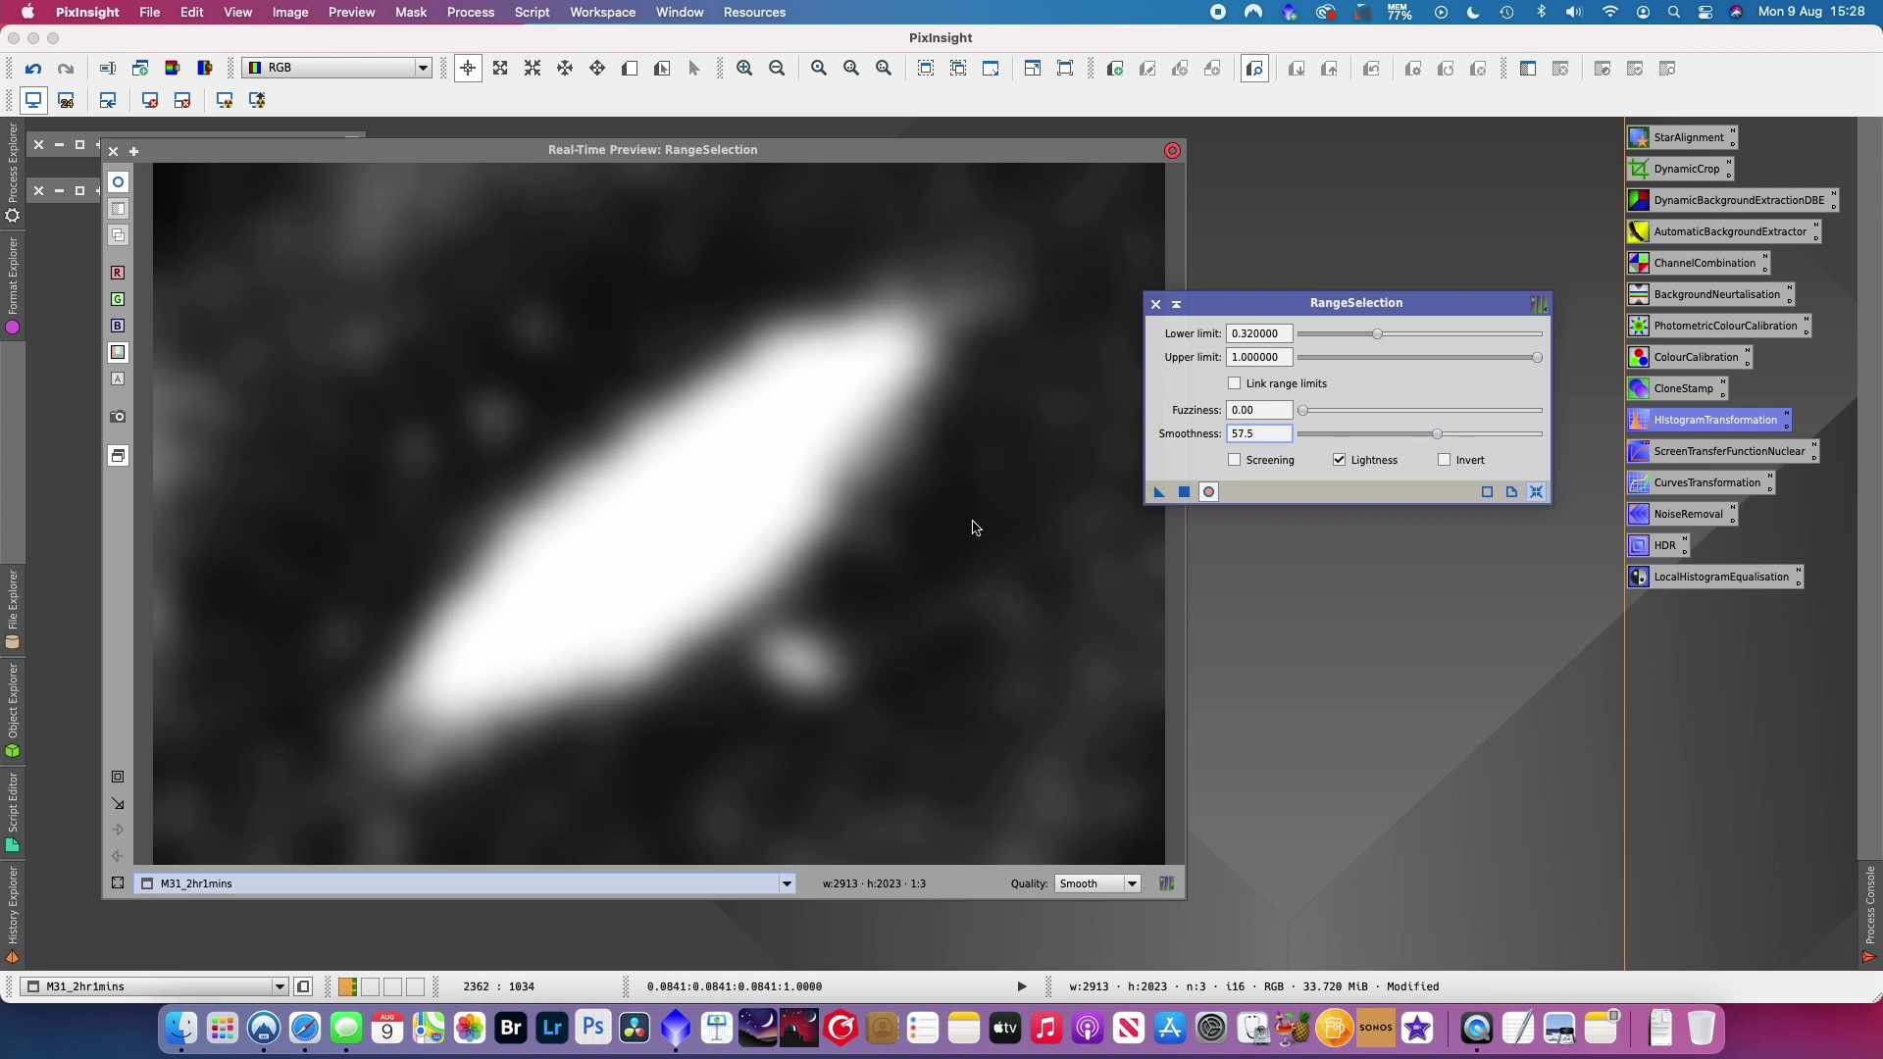
{"action": "left_click_drag", "start_coordinate": [1435, 434], "coordinate": [1418, 433]}
{"action": "left_click", "coordinate": [1377, 335]}
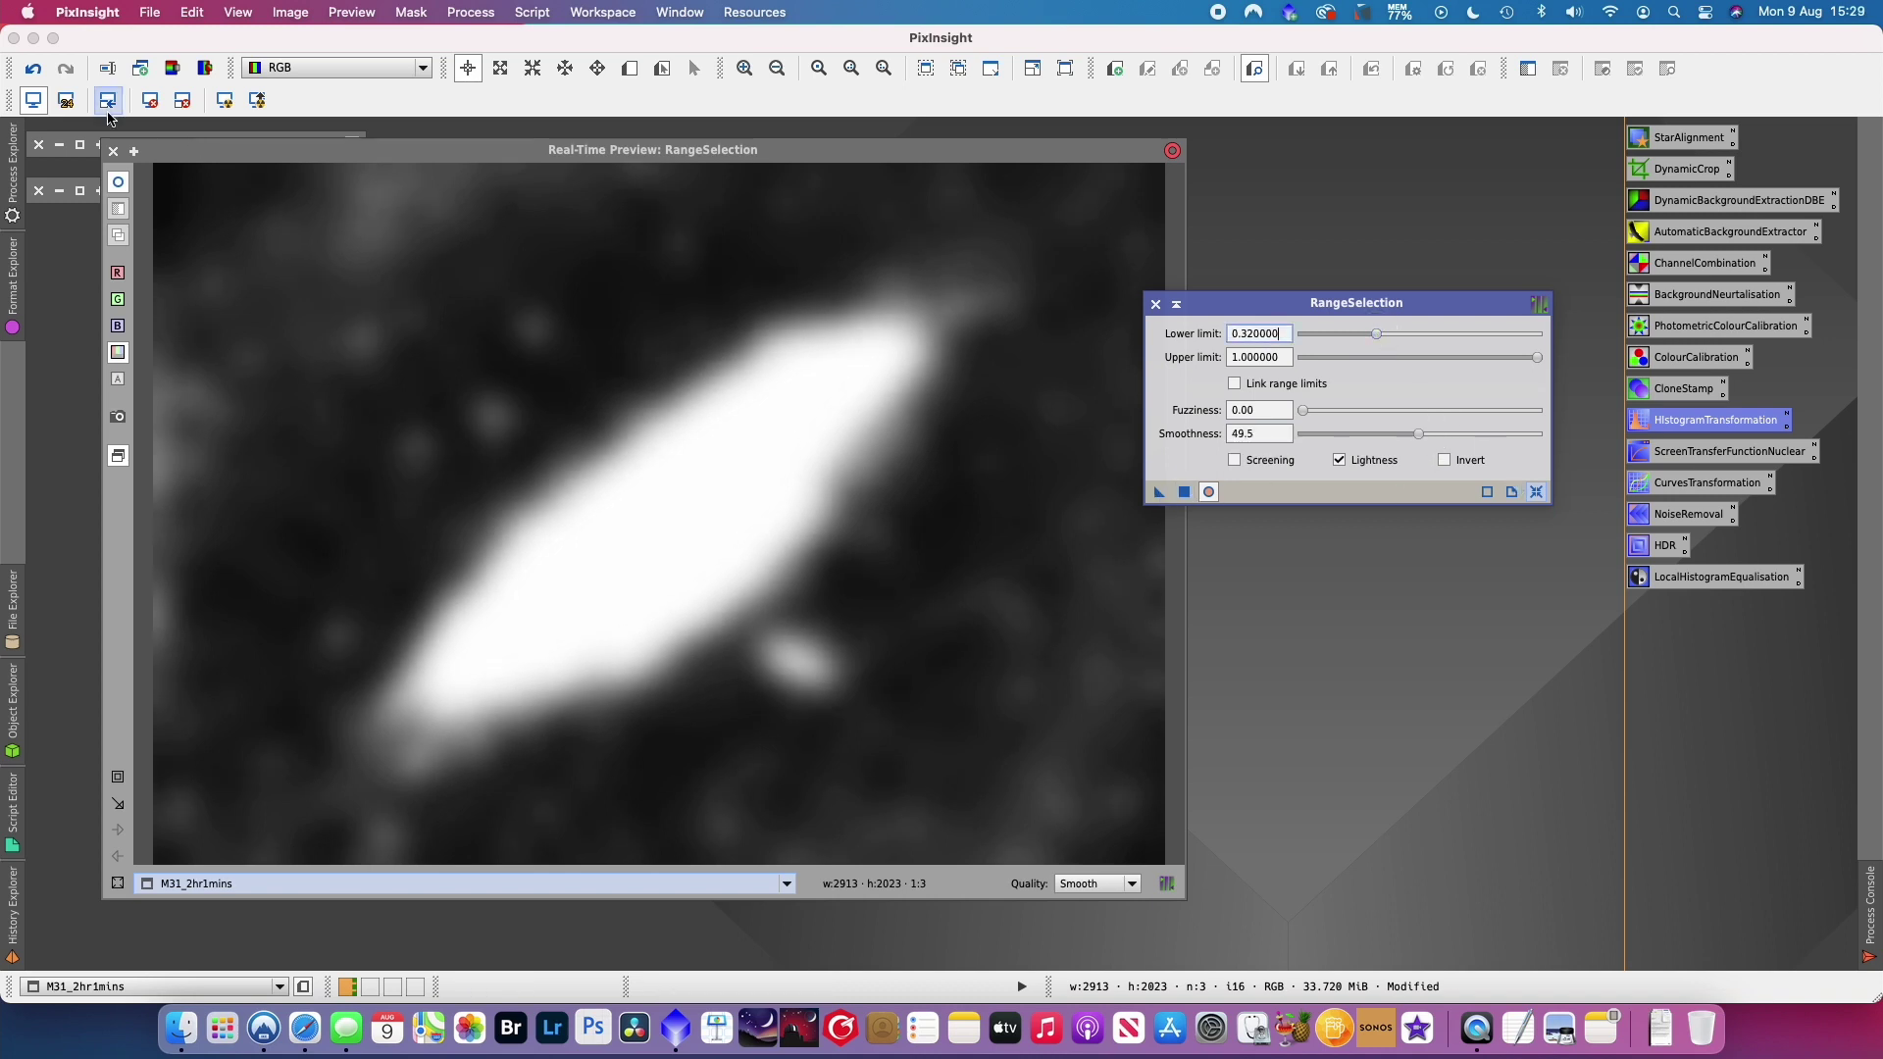
{"action": "left_click", "coordinate": [1159, 494]}
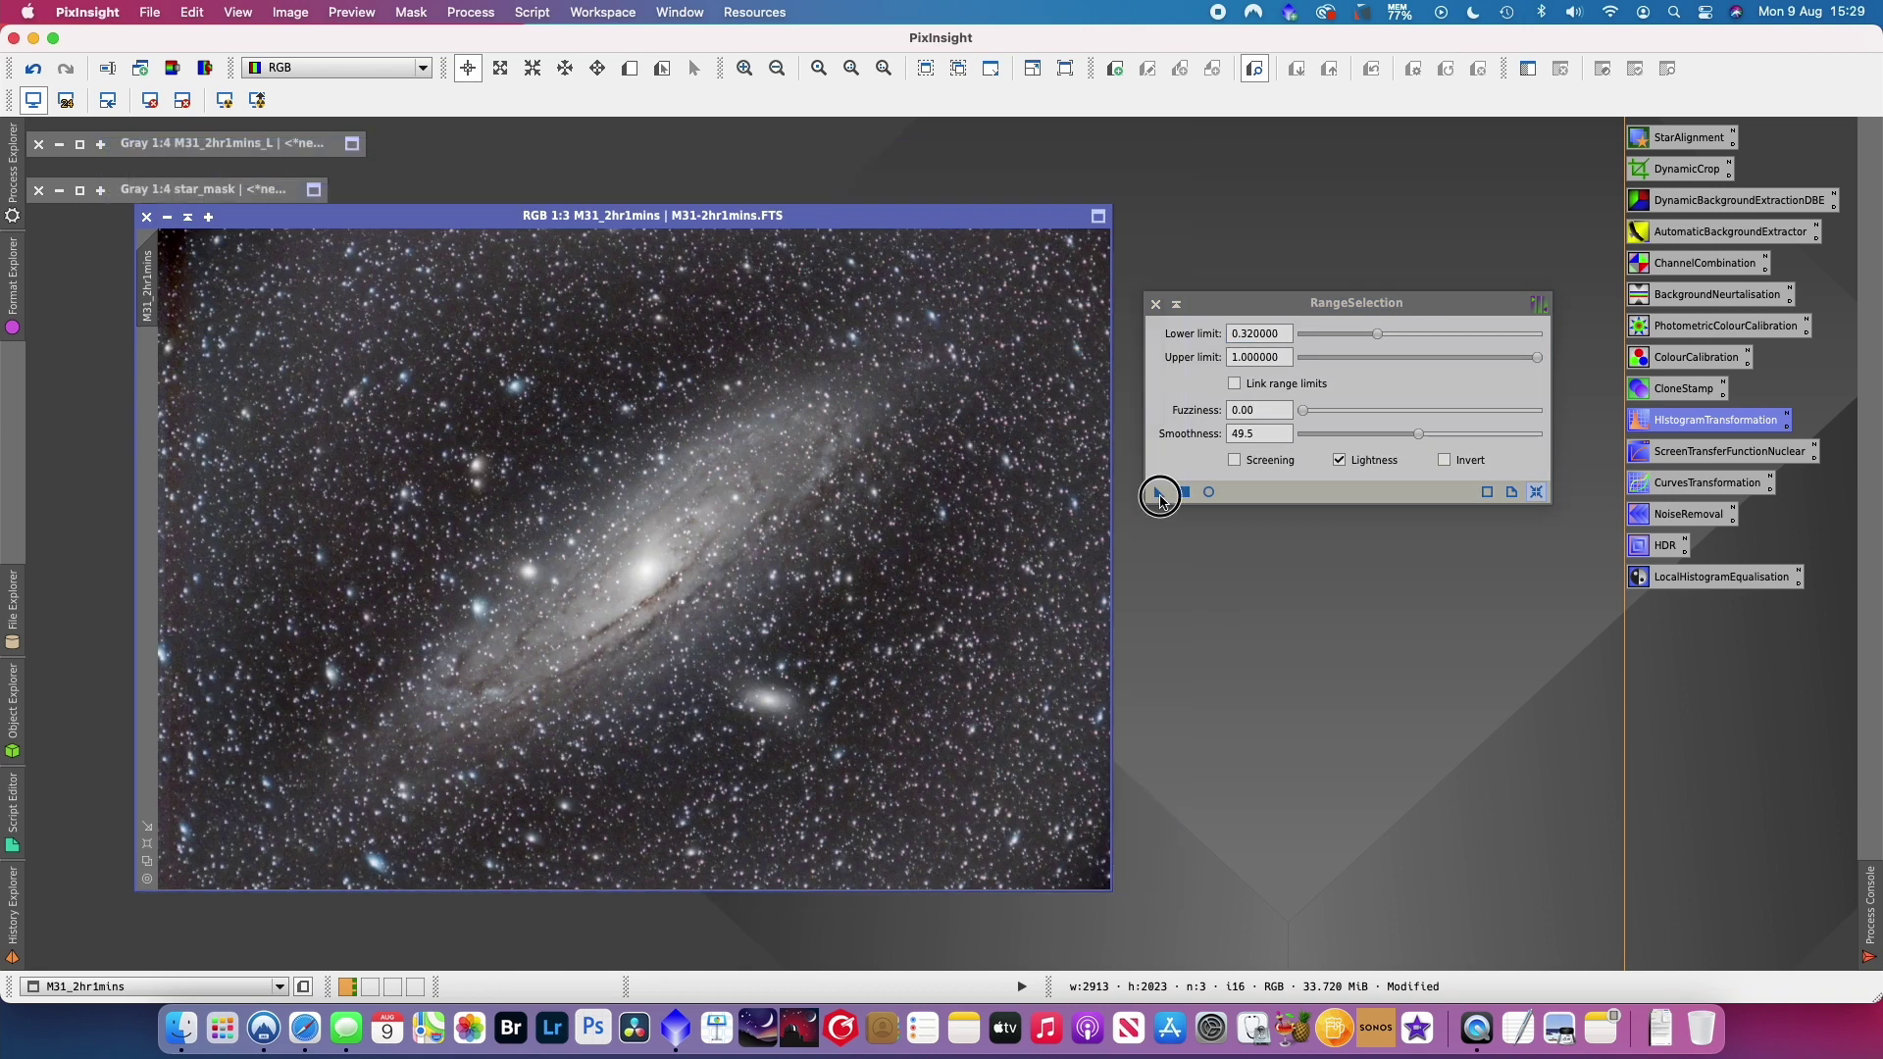
{"action": "left_click_drag", "start_coordinate": [1159, 492], "coordinate": [667, 456]}
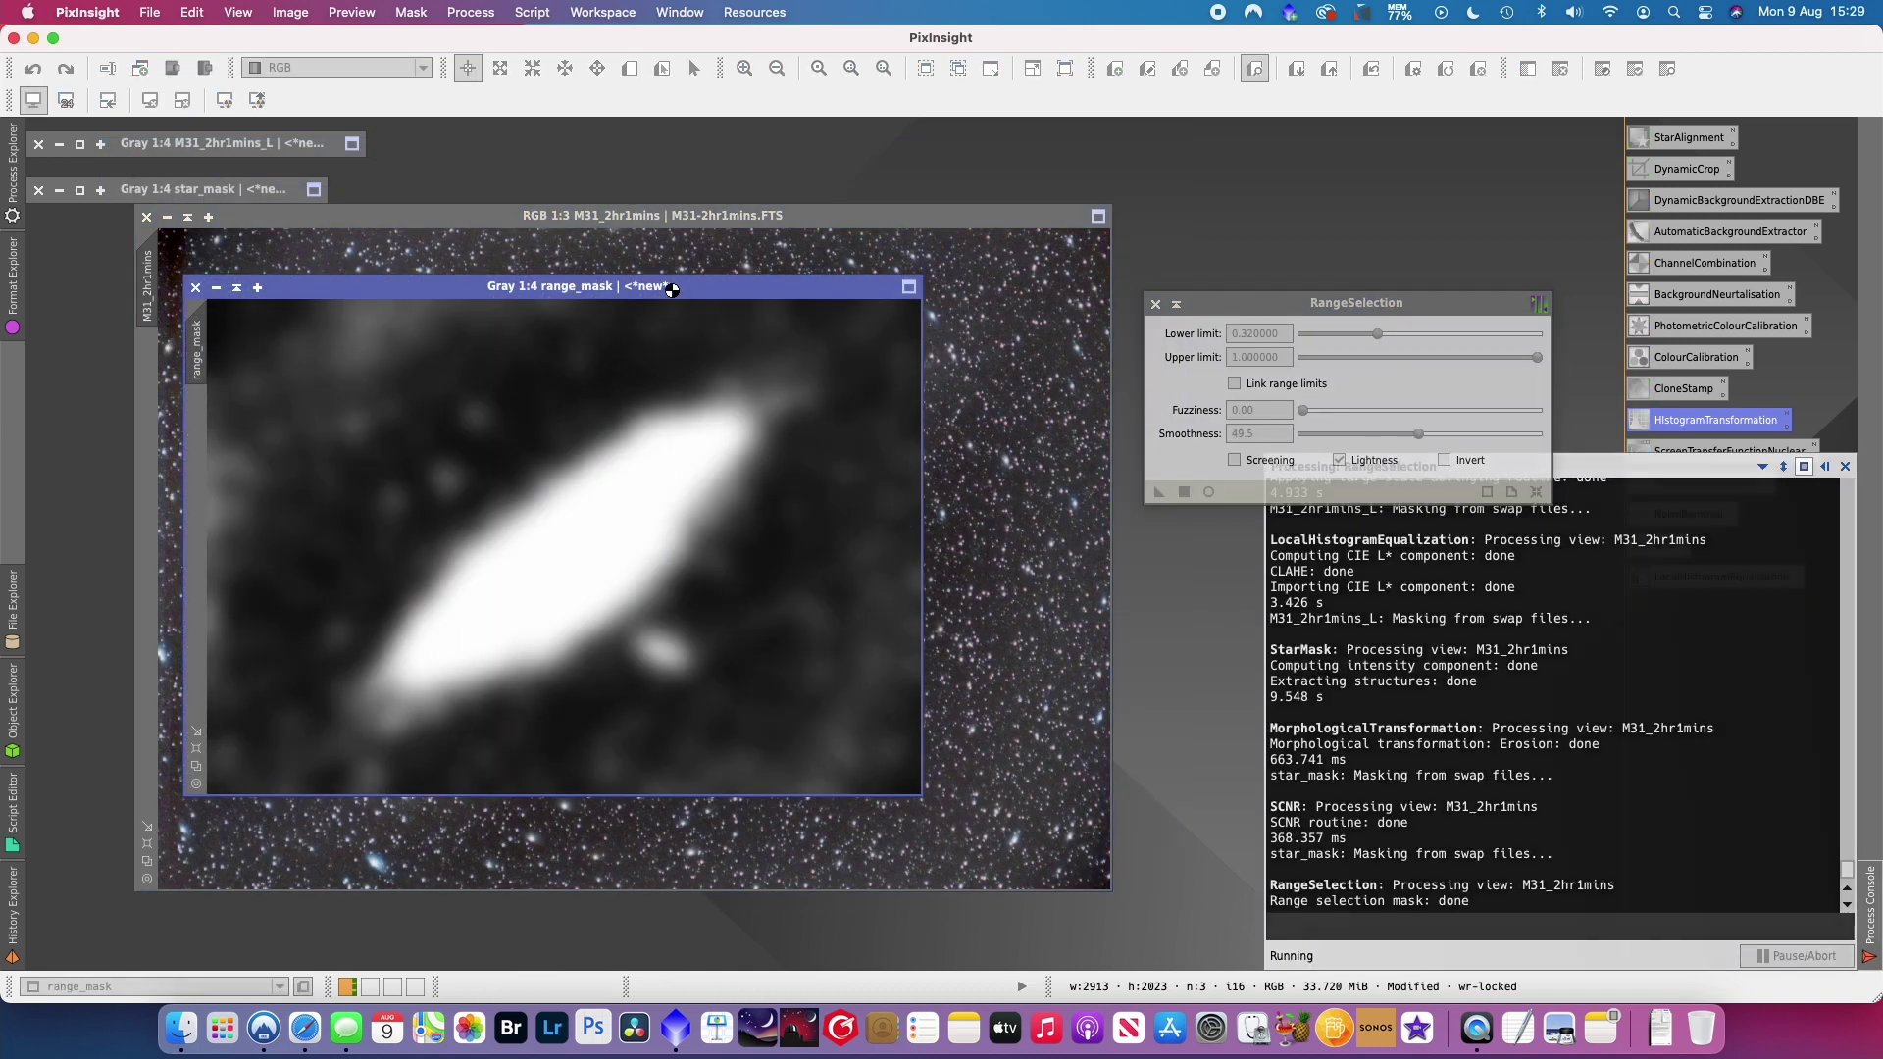
{"action": "left_click_drag", "start_coordinate": [638, 286], "coordinate": [582, 177]}
{"action": "key", "text": "super+plus"}
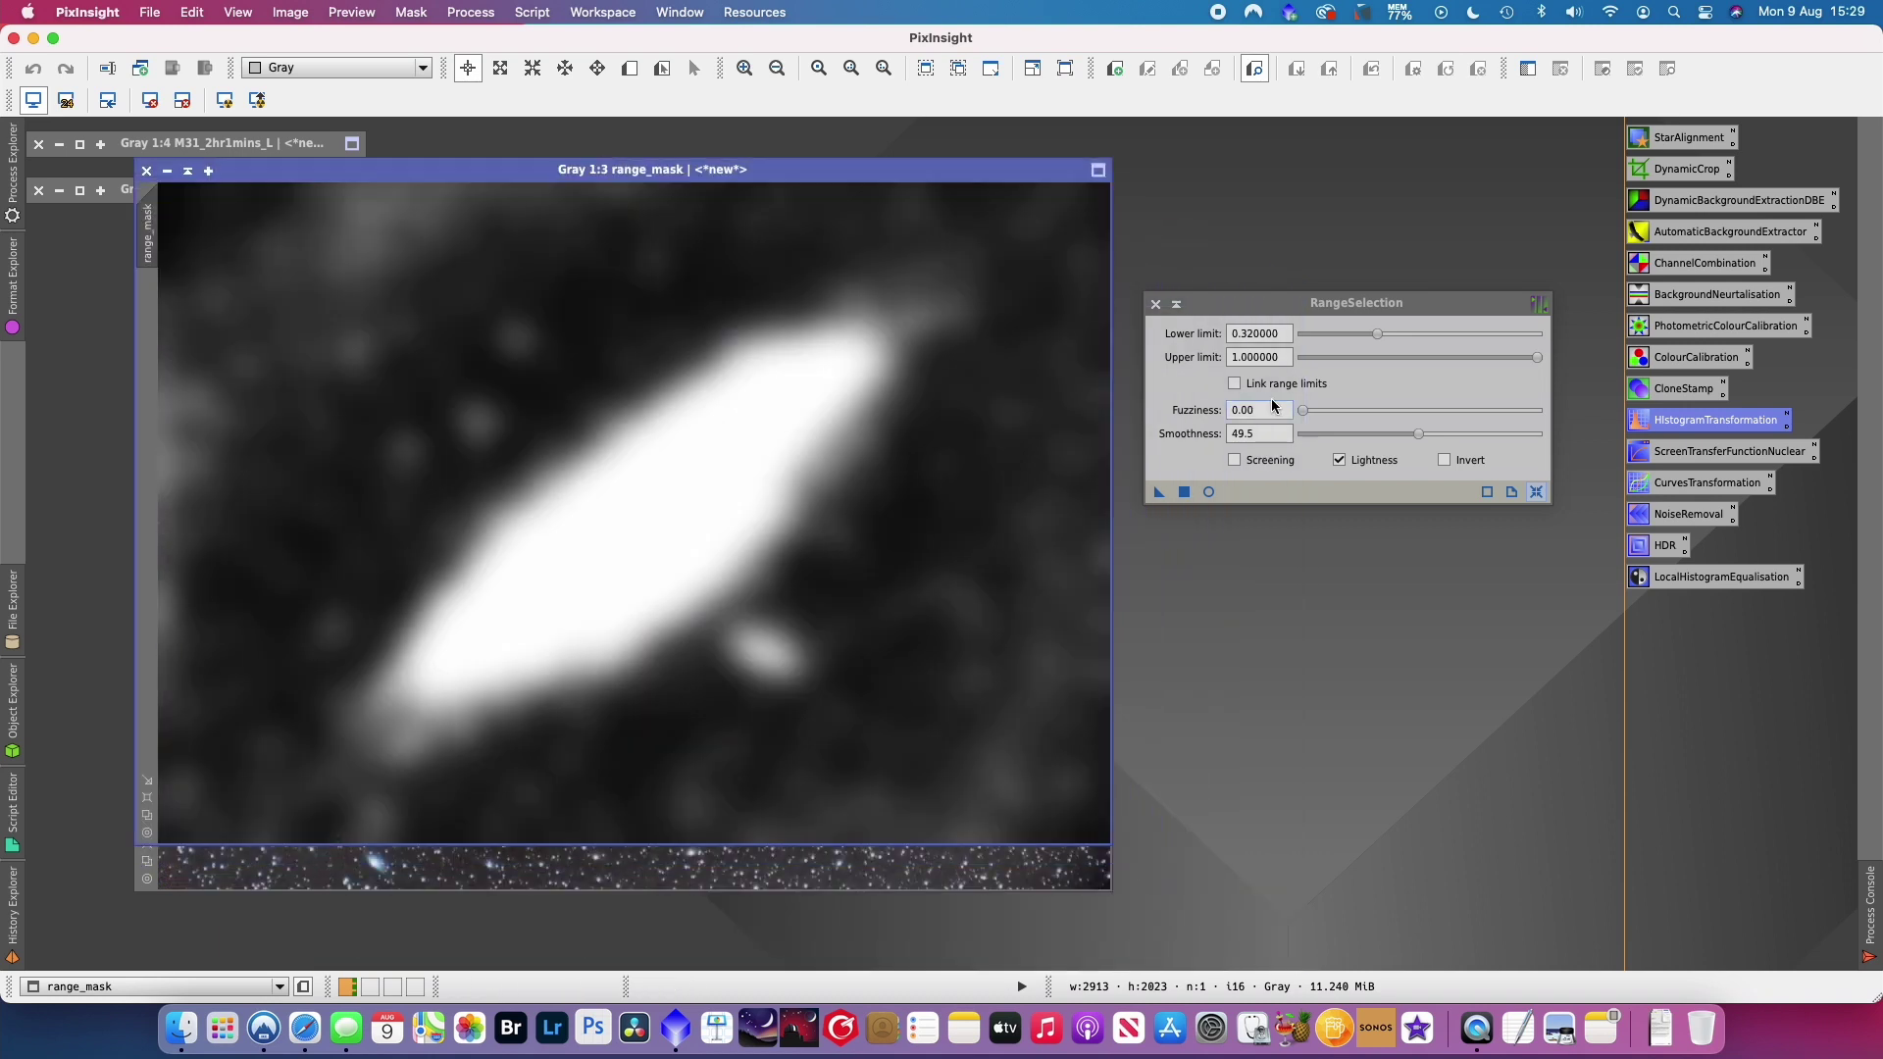
- Darken the background of range_mask with CurvesTransformation, using an RGB/K curve point at input 0.17632, output 0.06510, and close the process and preview
{"action": "double_click", "coordinate": [1694, 495]}
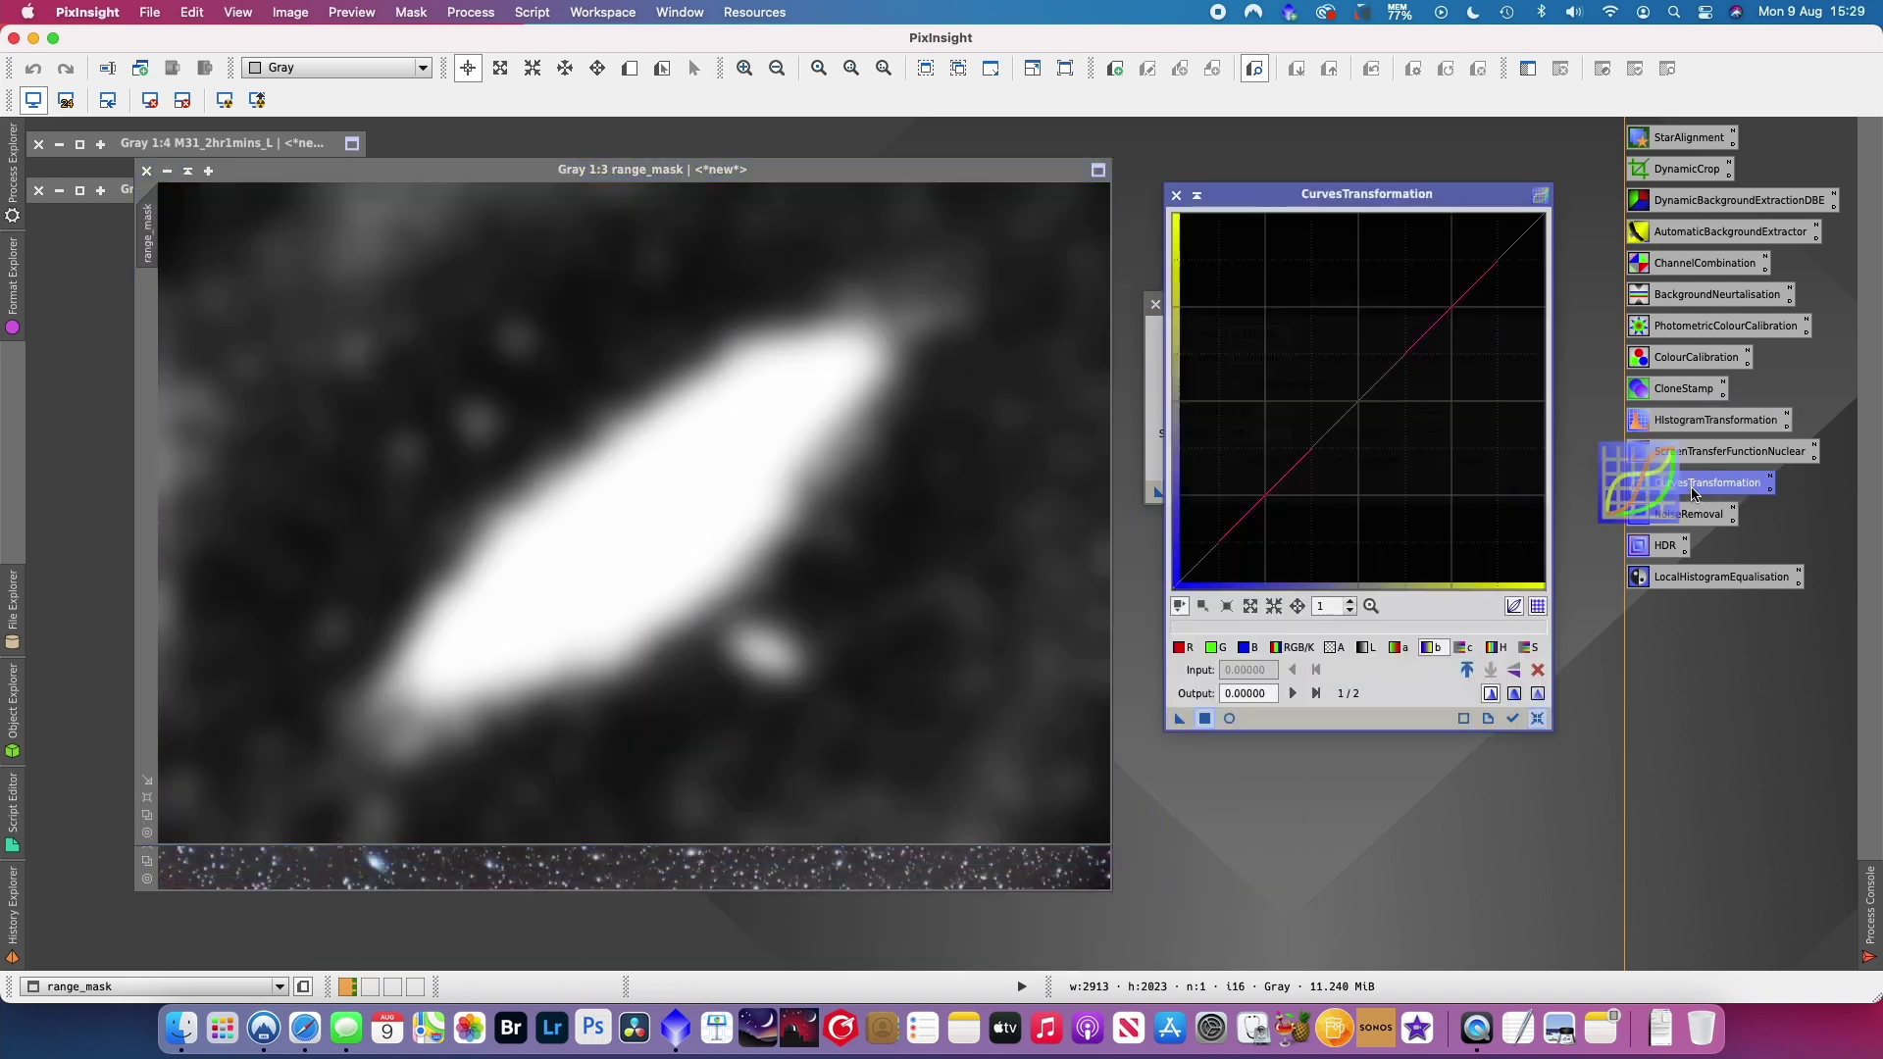
{"action": "left_click", "coordinate": [1296, 648]}
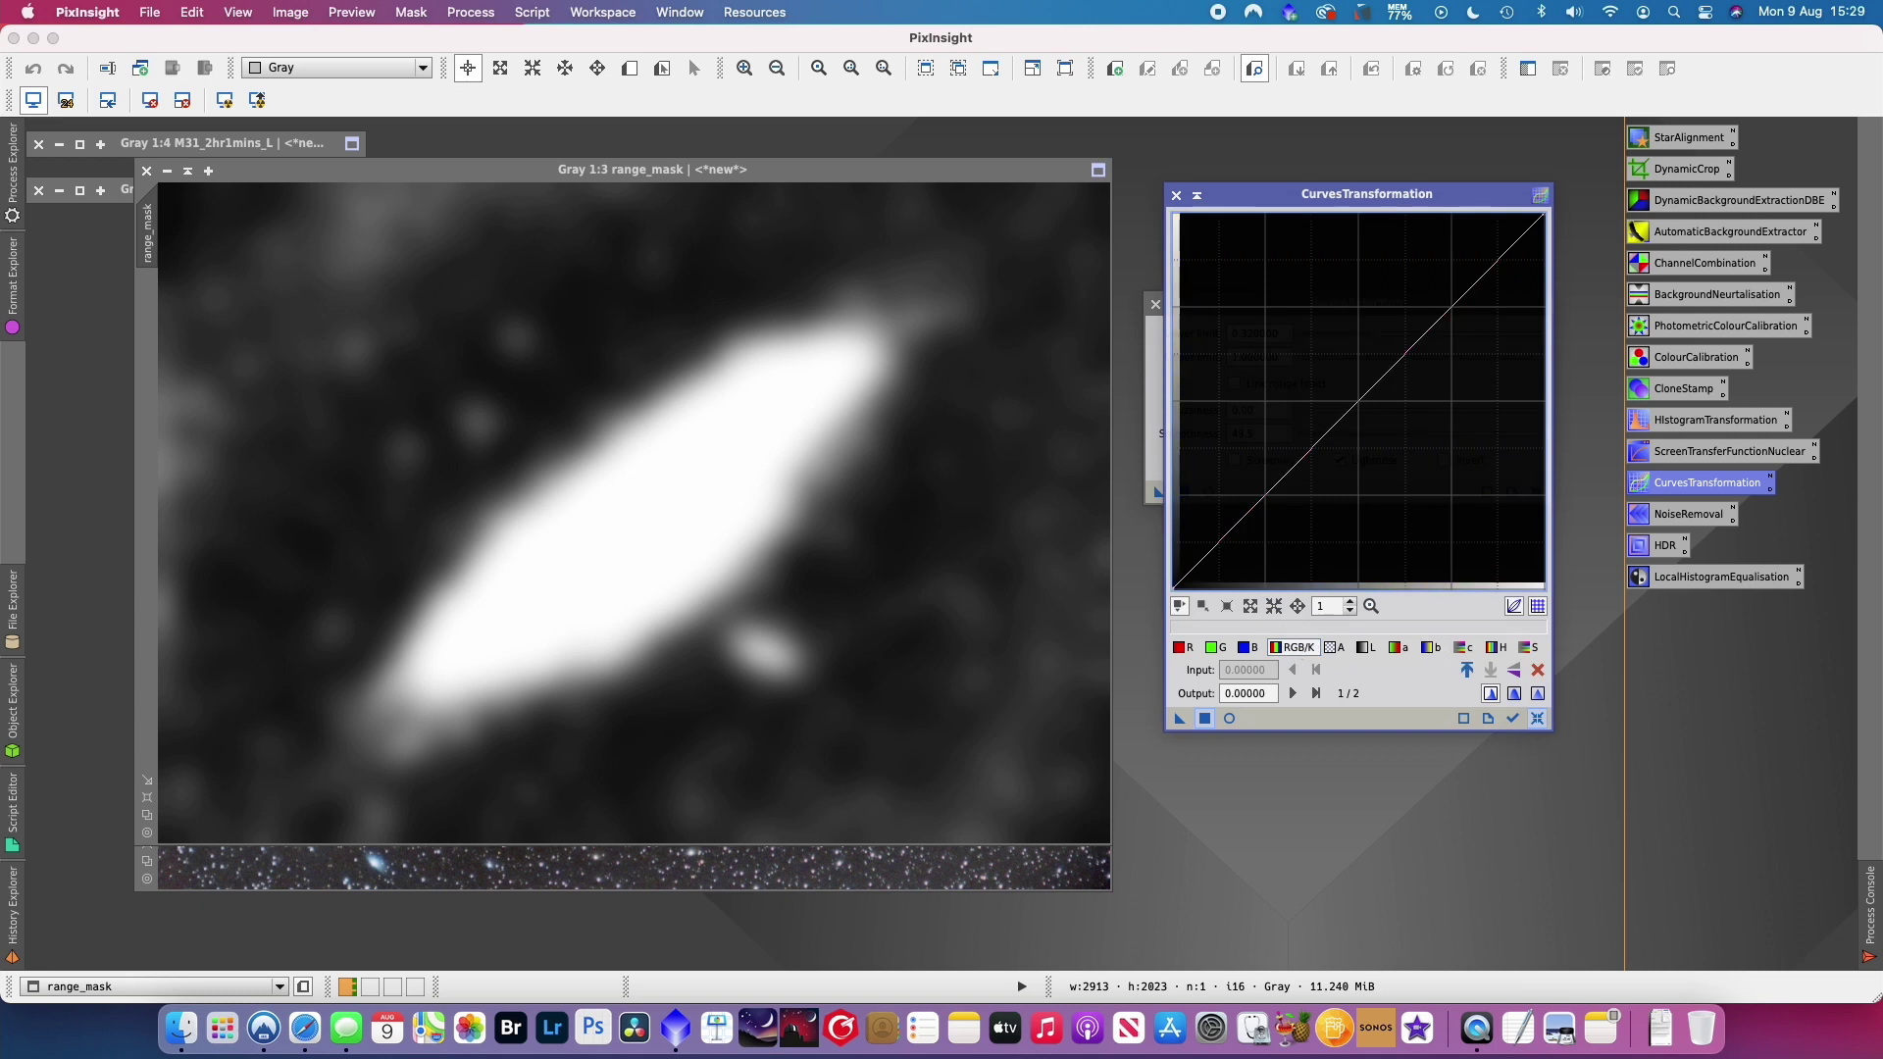
{"action": "left_click", "coordinate": [1231, 718]}
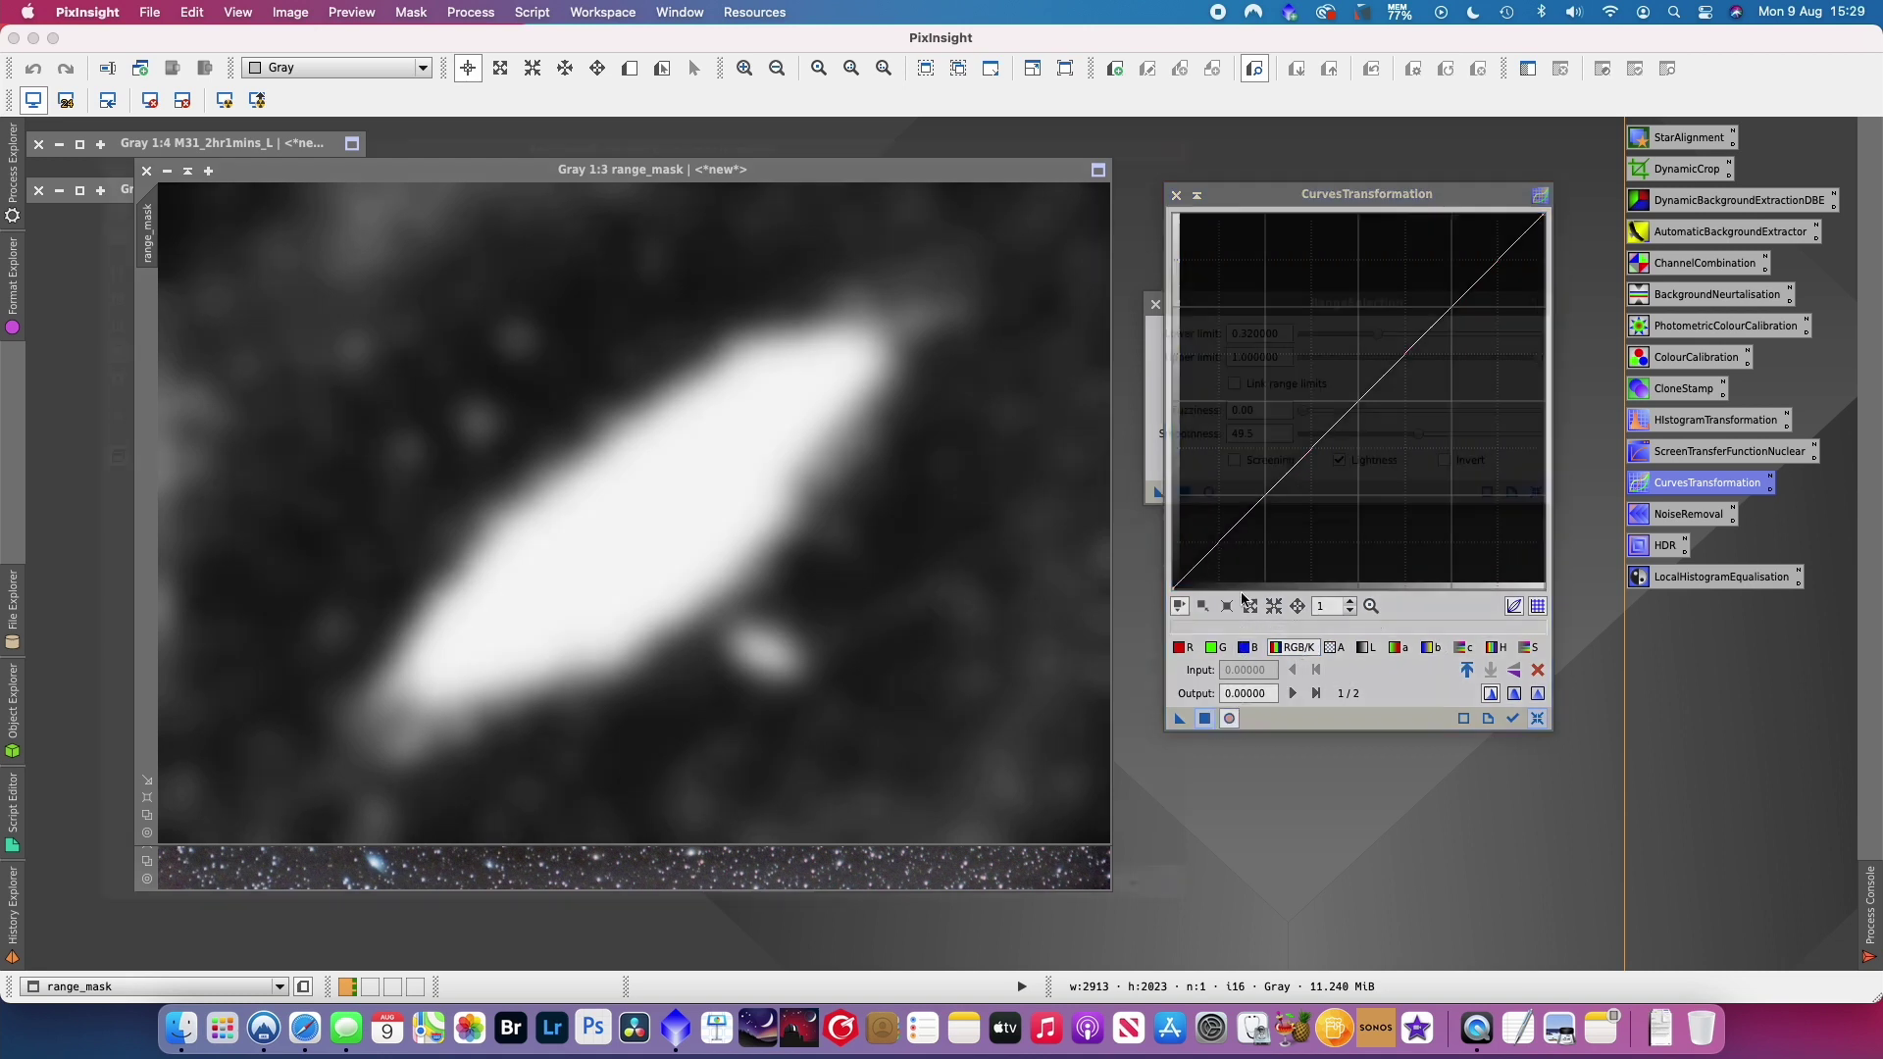
{"action": "left_click_drag", "start_coordinate": [1241, 525], "coordinate": [1237, 566]}
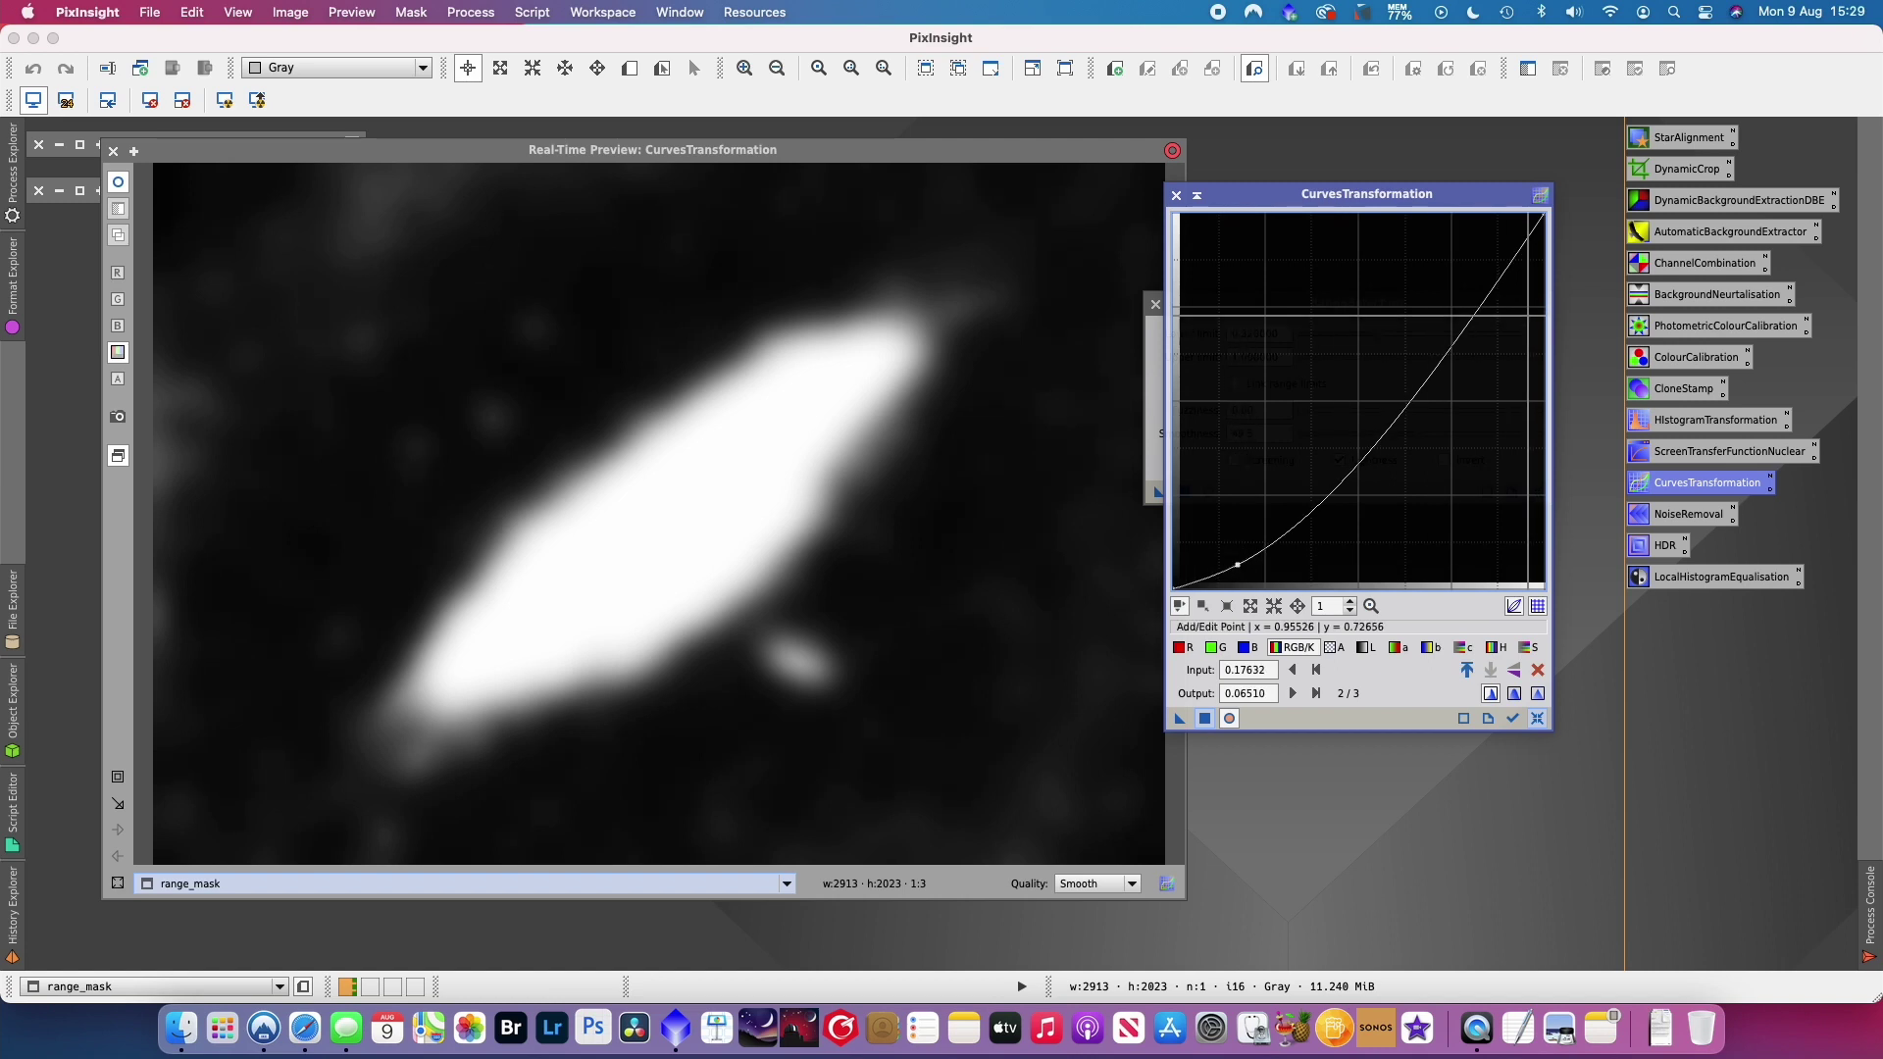
{"action": "left_click", "coordinate": [1203, 719]}
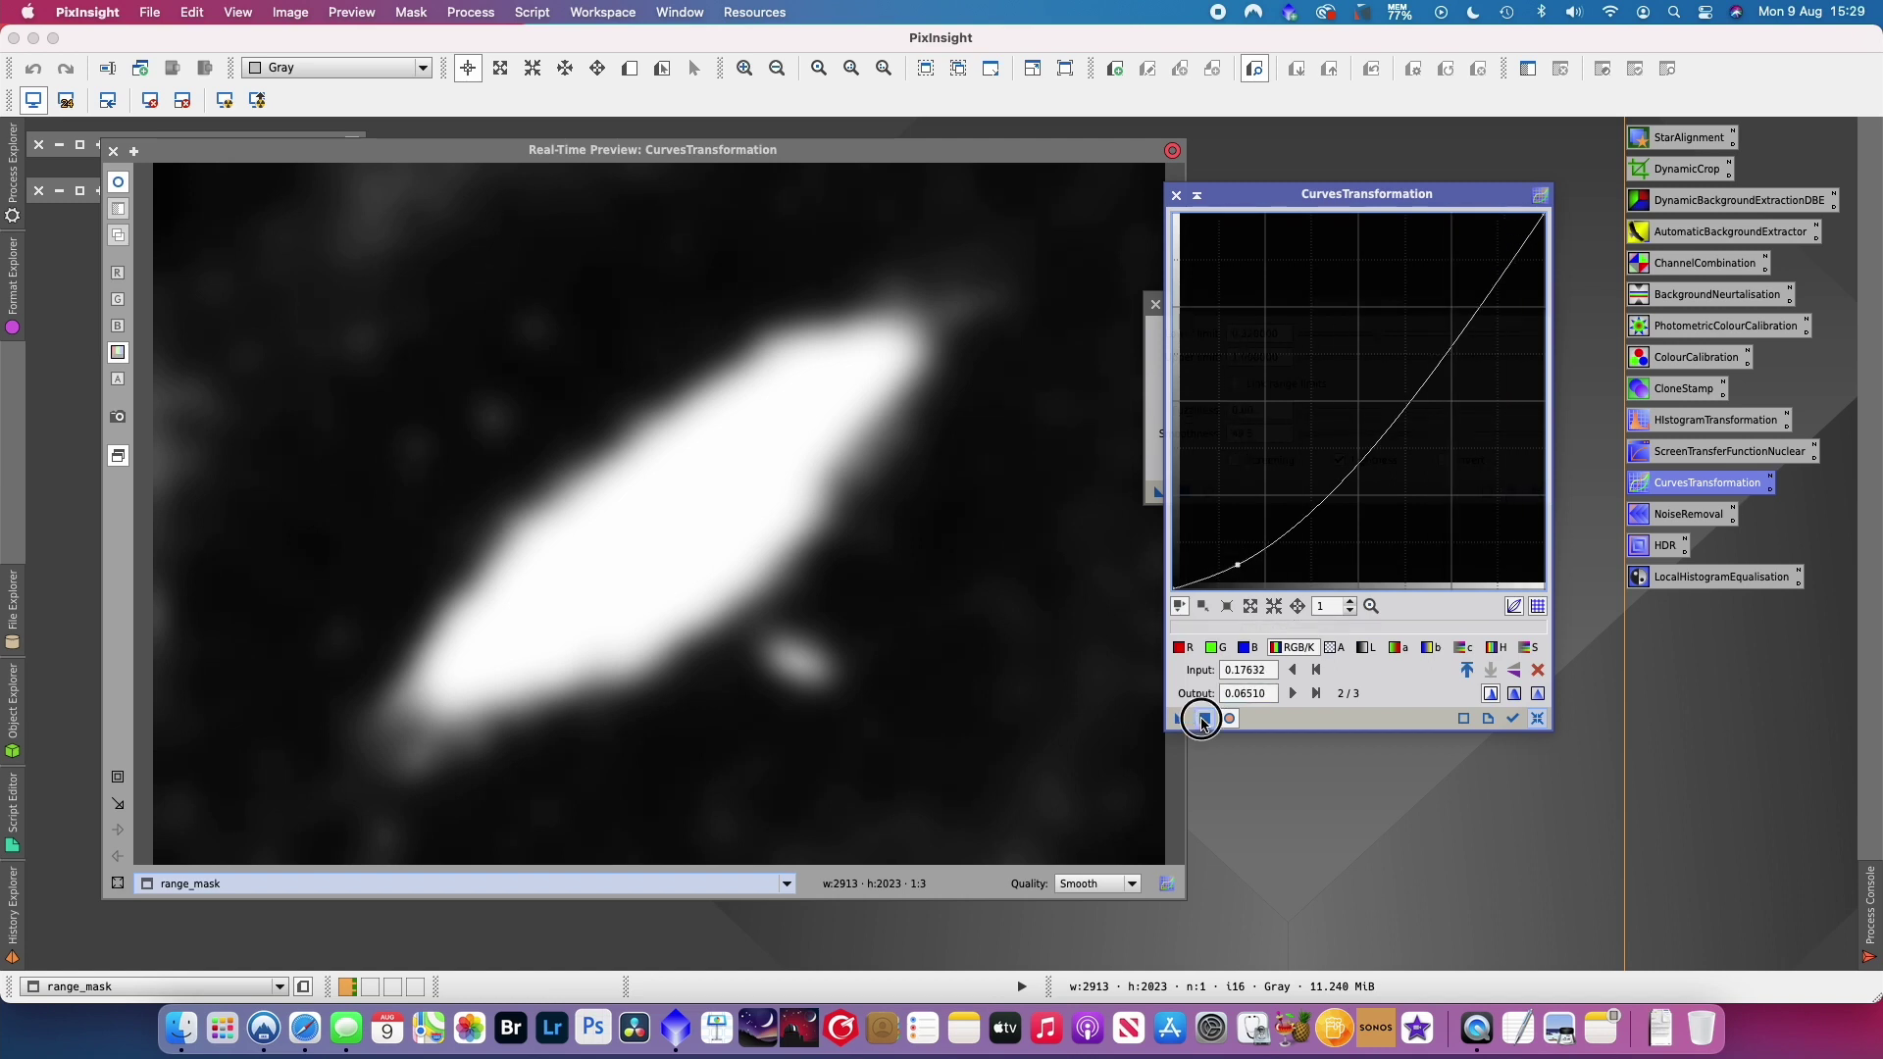
{"action": "left_click", "coordinate": [1177, 195]}
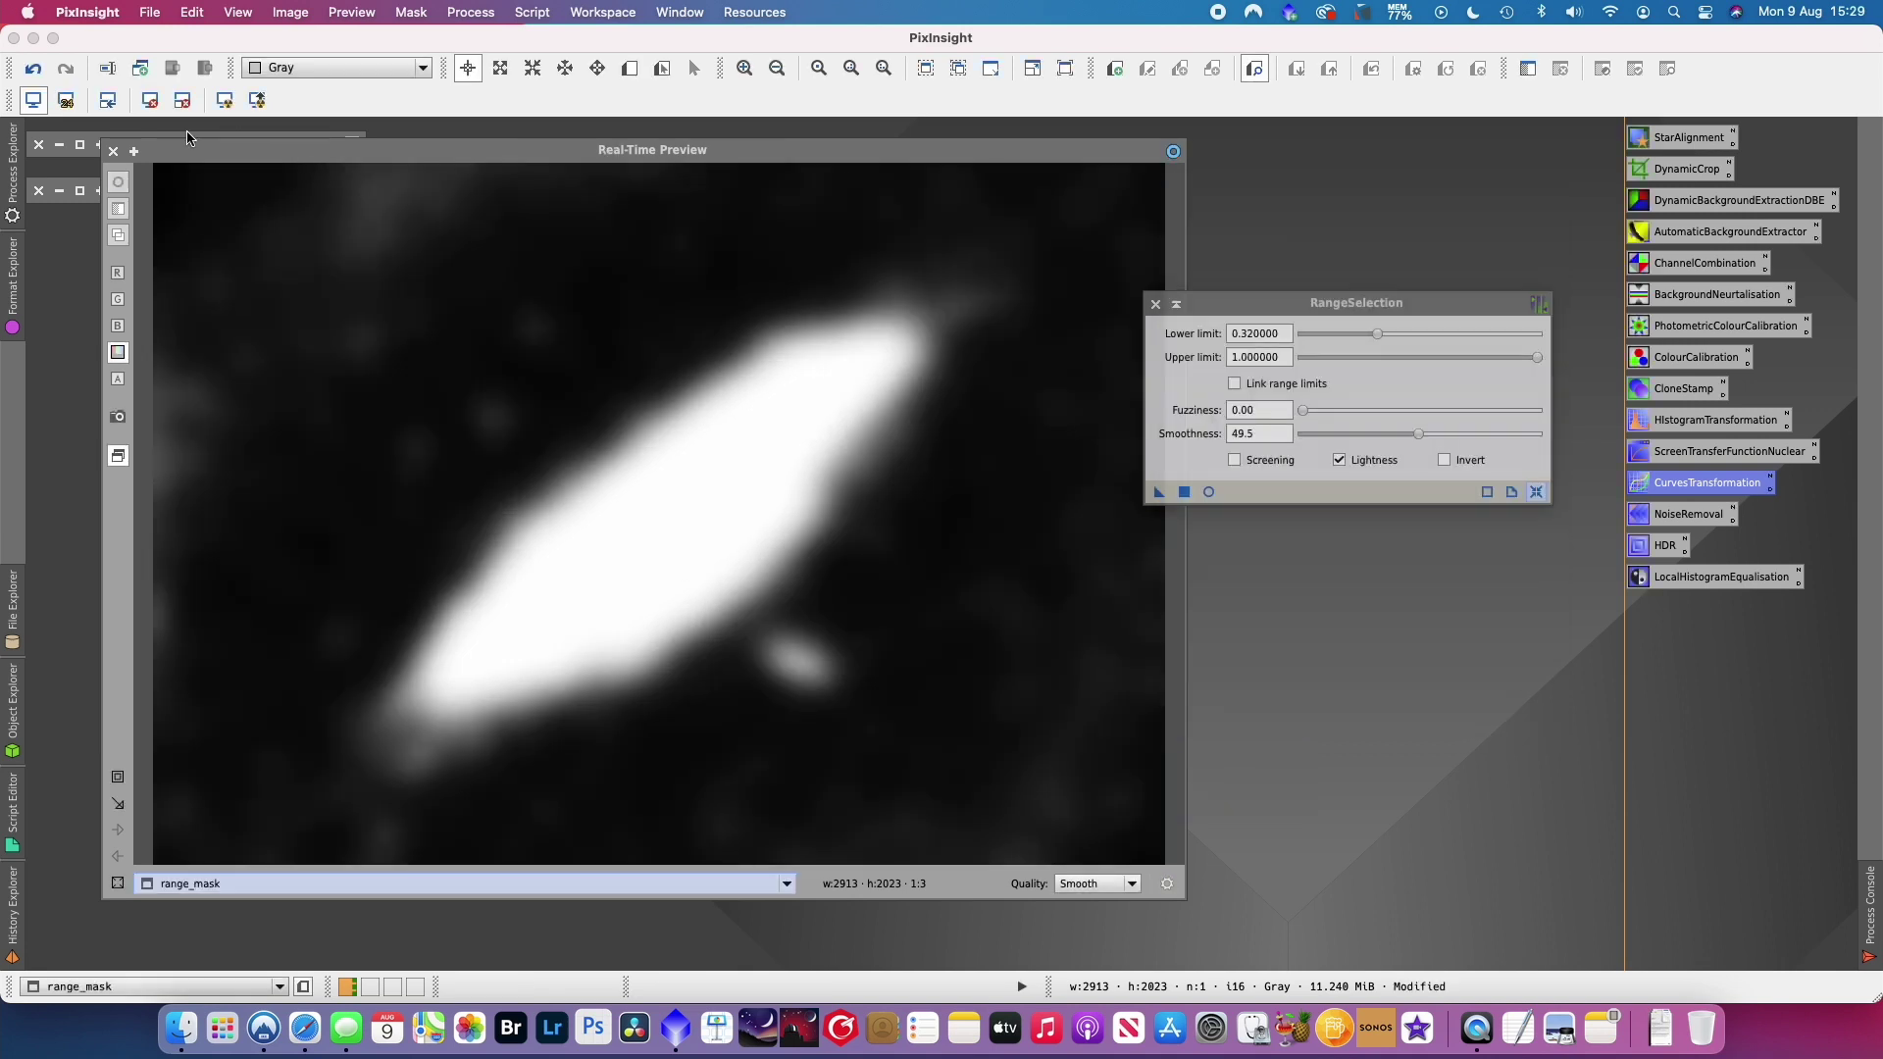
{"action": "left_click", "coordinate": [113, 152]}
- Apply range_mask as the mask on M31_2hr1mins, then close RangeSelection and collapse the mask window clear of the image
{"action": "left_click_drag", "start_coordinate": [648, 169], "coordinate": [885, 227]}
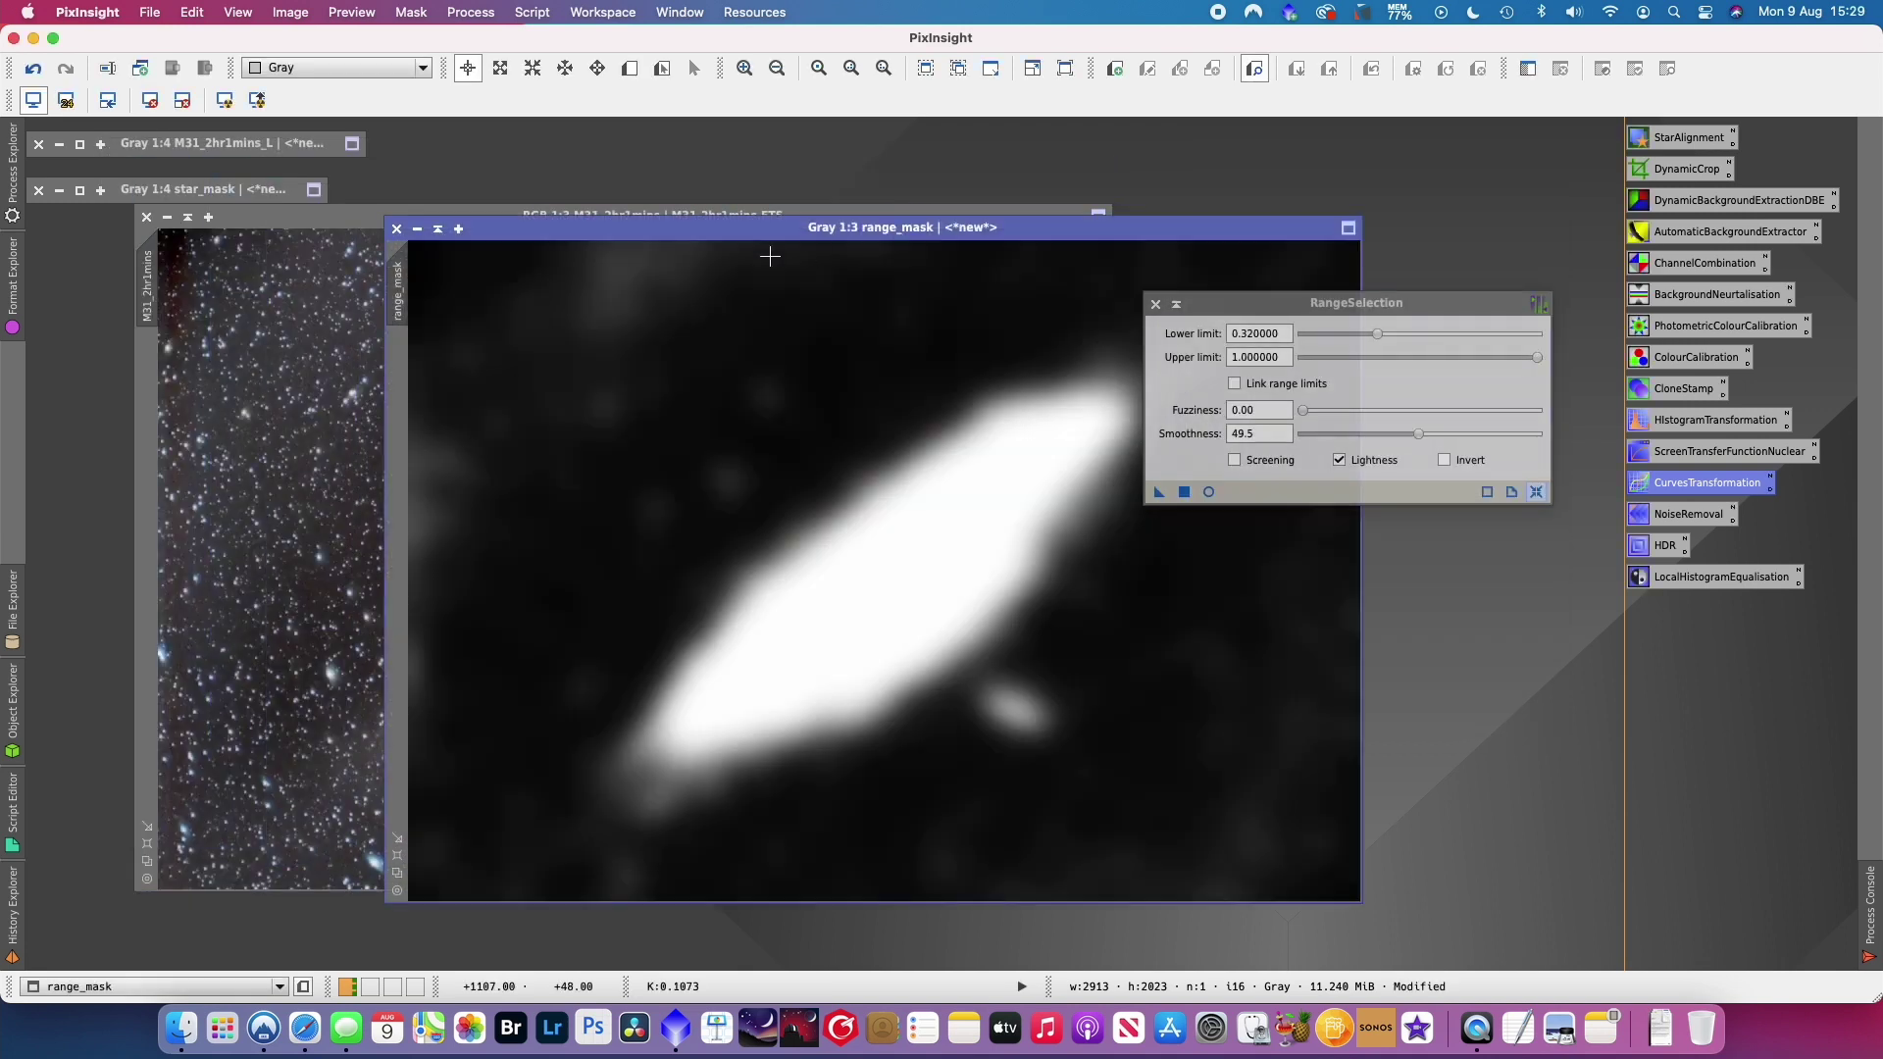
{"action": "left_click_drag", "start_coordinate": [398, 286], "coordinate": [145, 381]}
{"action": "left_click", "coordinate": [275, 392]}
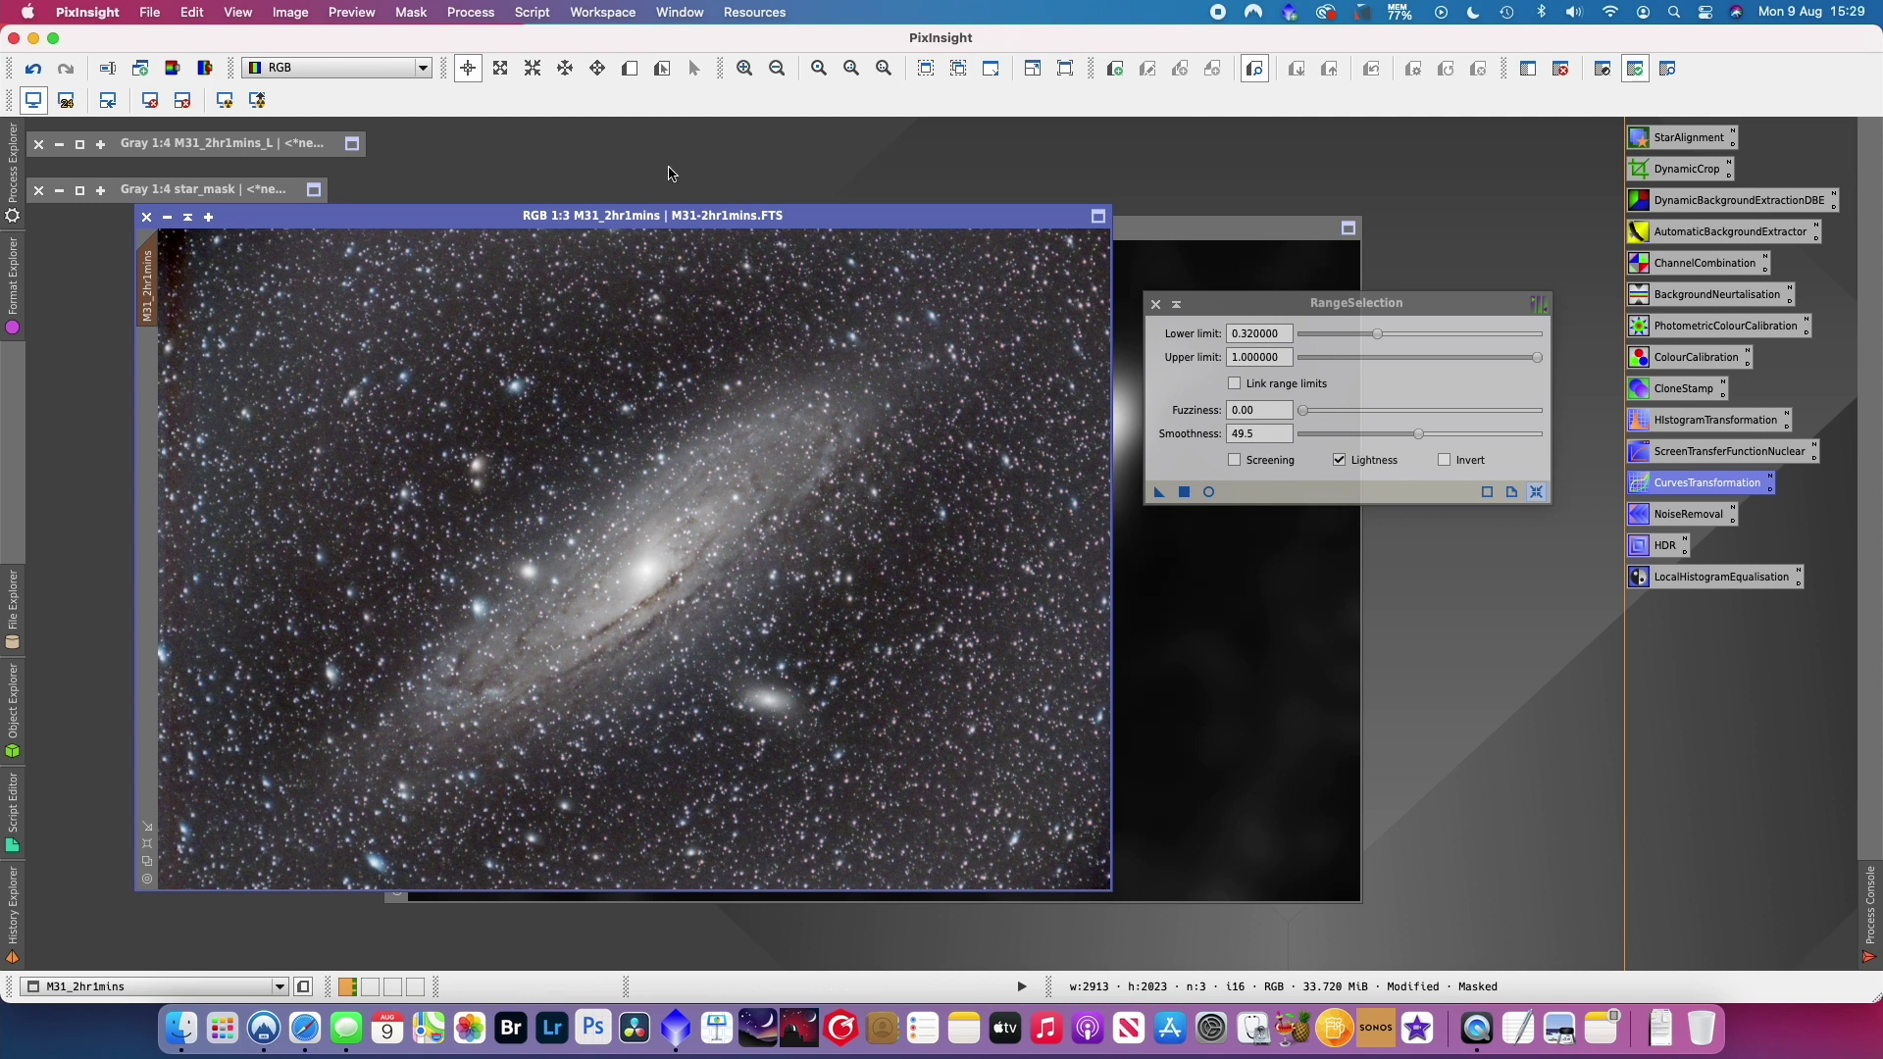
{"action": "left_click", "coordinate": [1154, 305]}
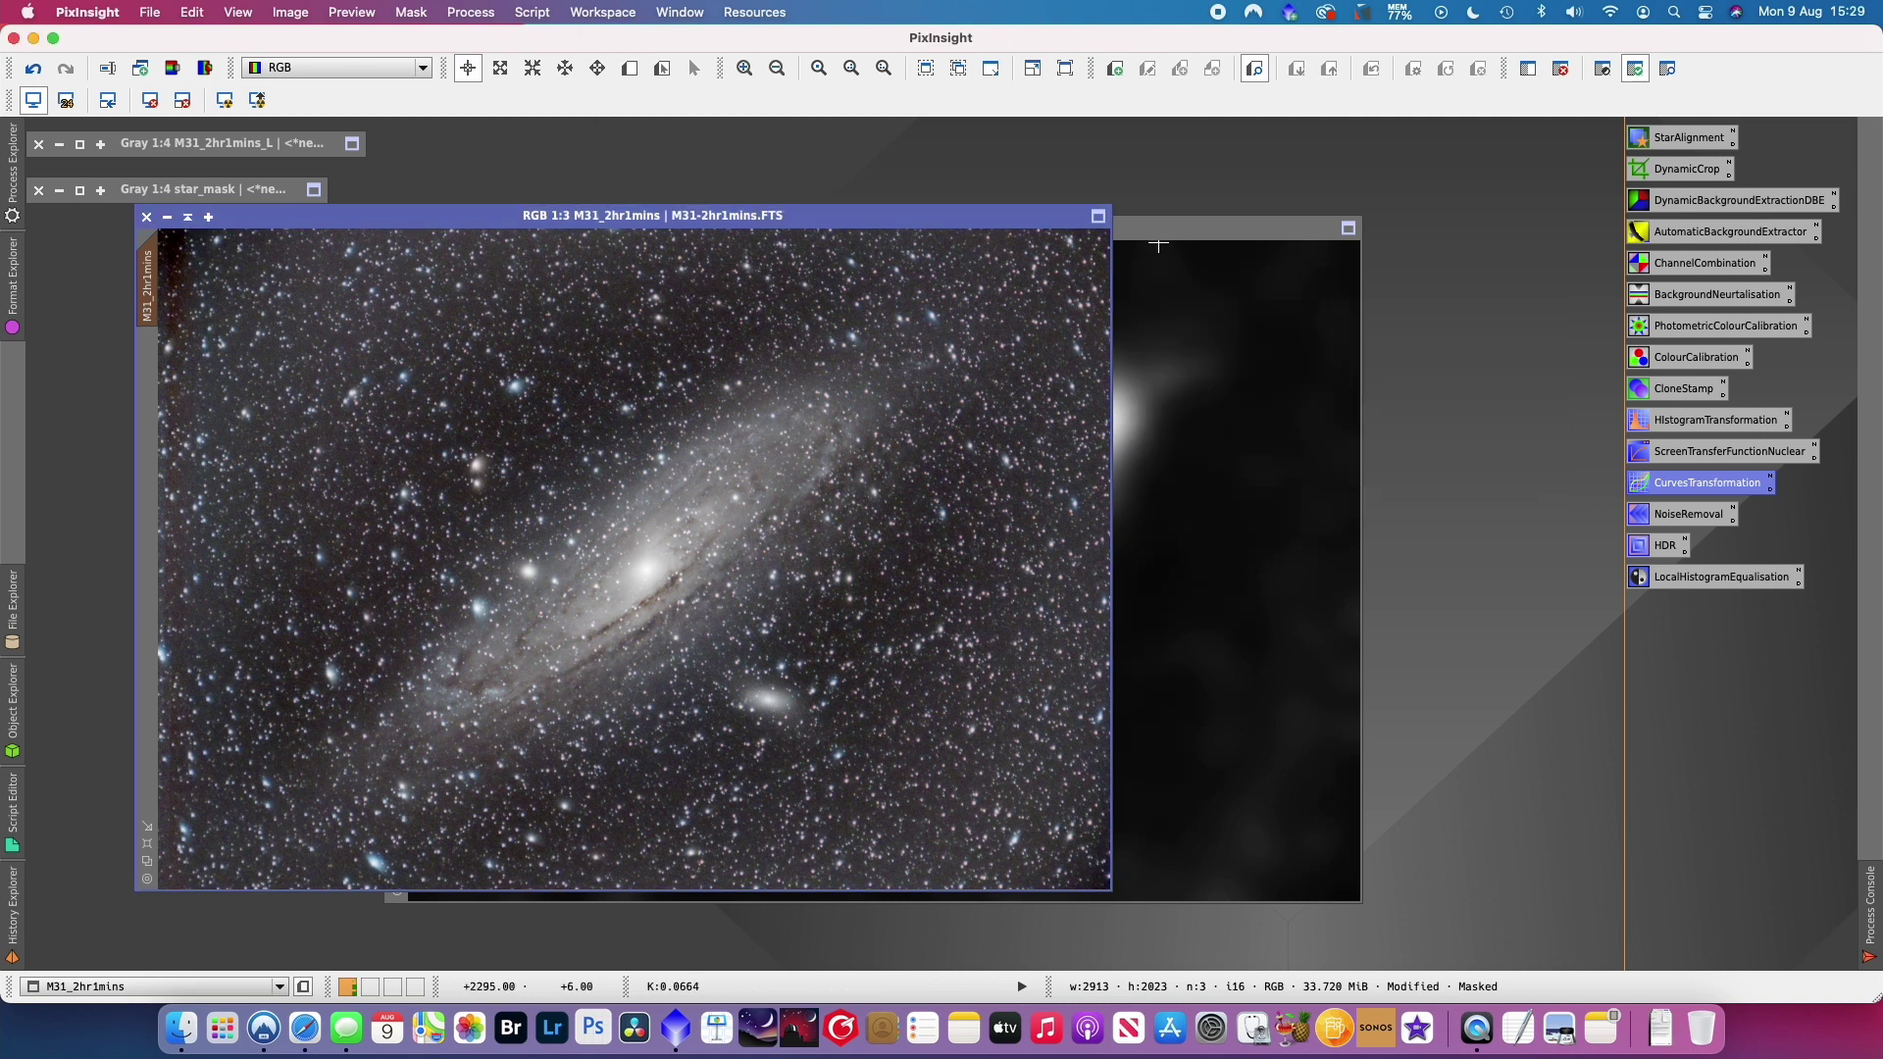
{"action": "left_click", "coordinate": [1172, 228]}
{"action": "left_click", "coordinate": [434, 231]}
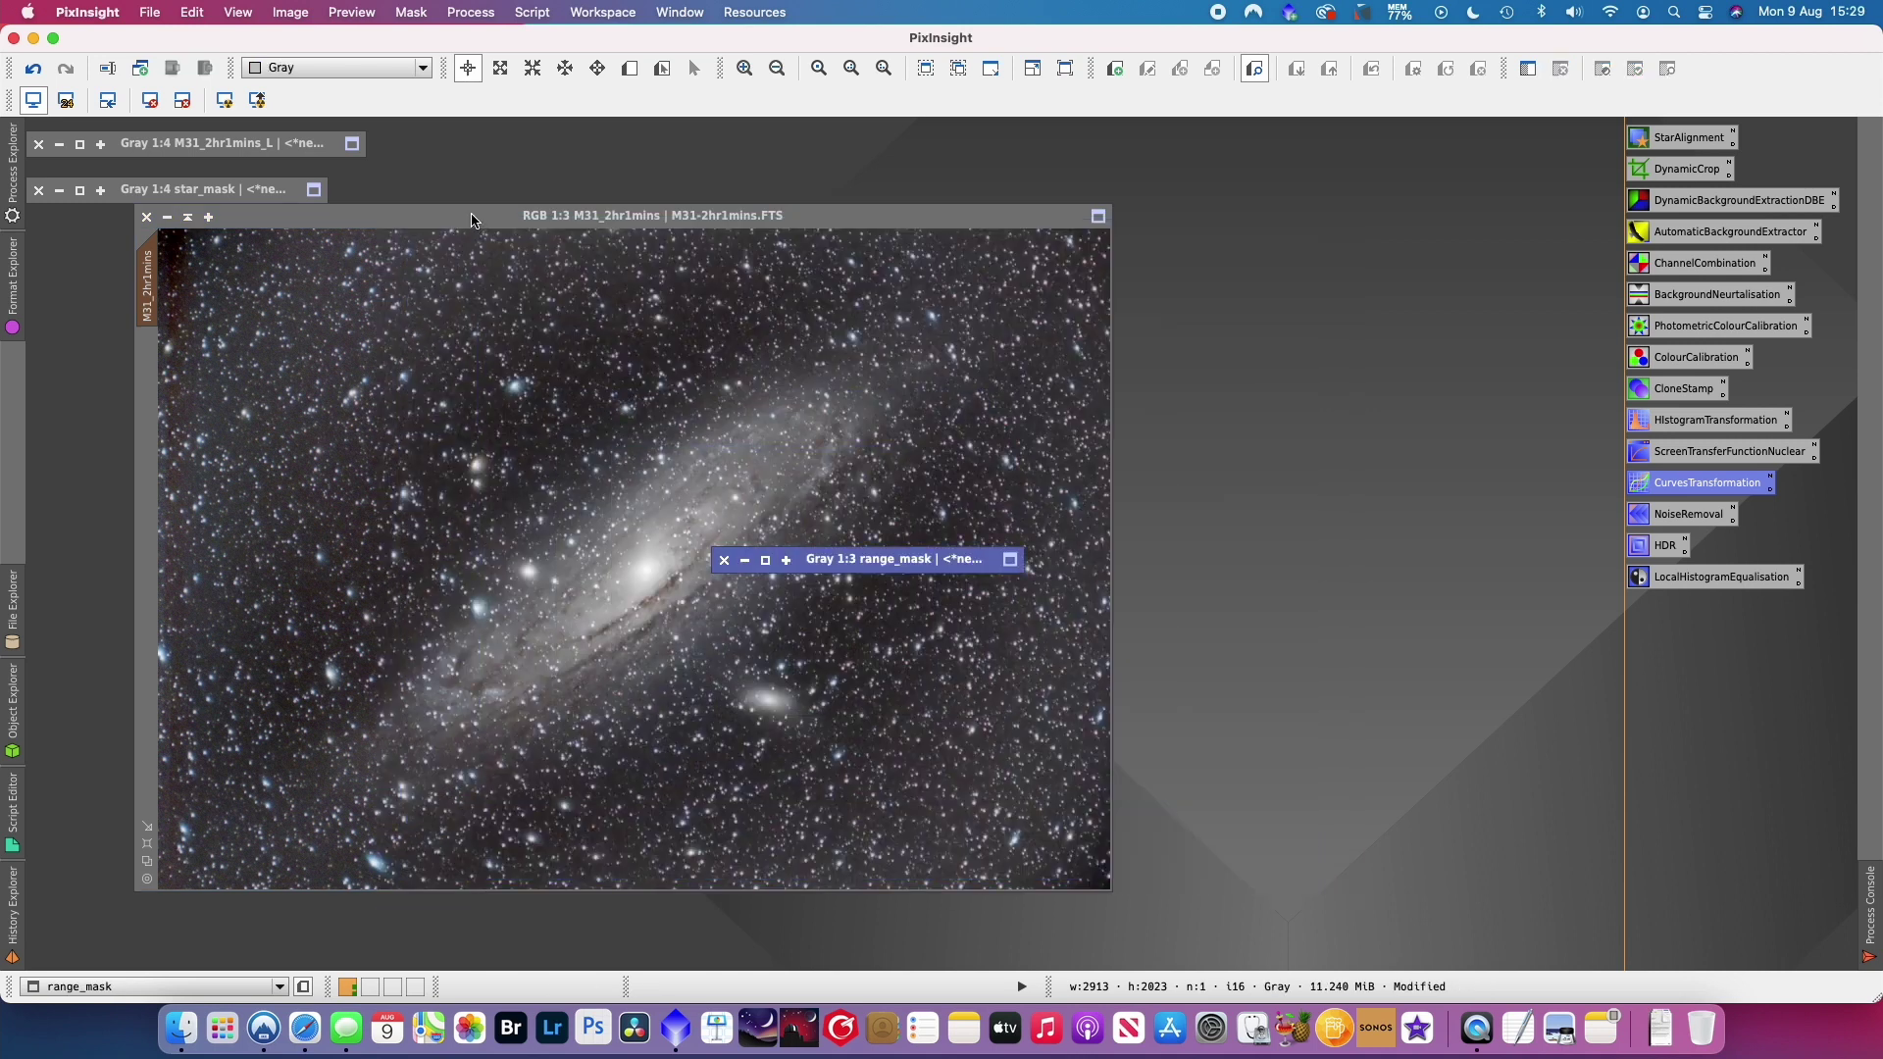
{"action": "mouse_move", "coordinate": [441, 216]}
{"action": "left_mouse_down"}
{"action": "mouse_move", "coordinate": [546, 223]}
{"action": "mouse_move", "coordinate": [525, 227]}
{"action": "left_mouse_up"}
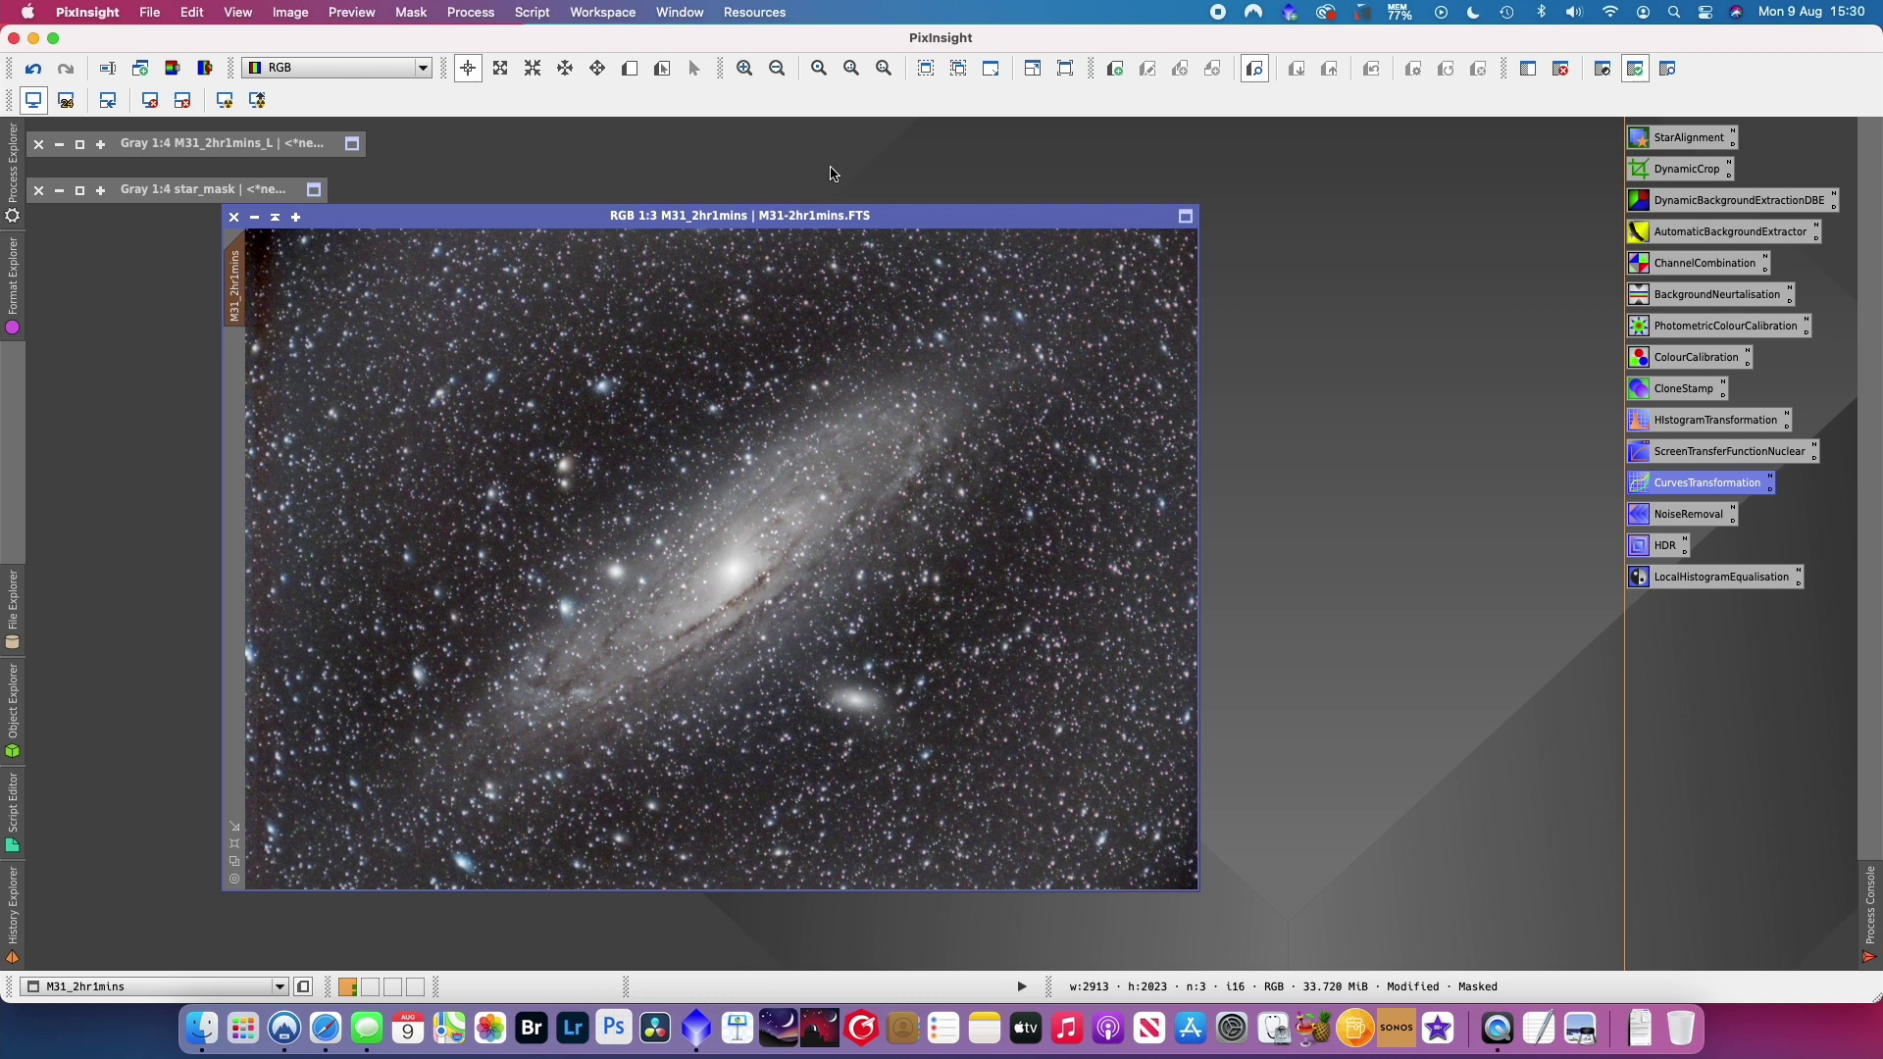
- Preview CurvesTransformation on M31_2hr1mins with an RGB/K S-curve through 0.08684/0.07552 and 0.69474/0.76042, plus a saturation boost at 0.27632/0.67969
{"action": "double_click", "coordinate": [1685, 485]}
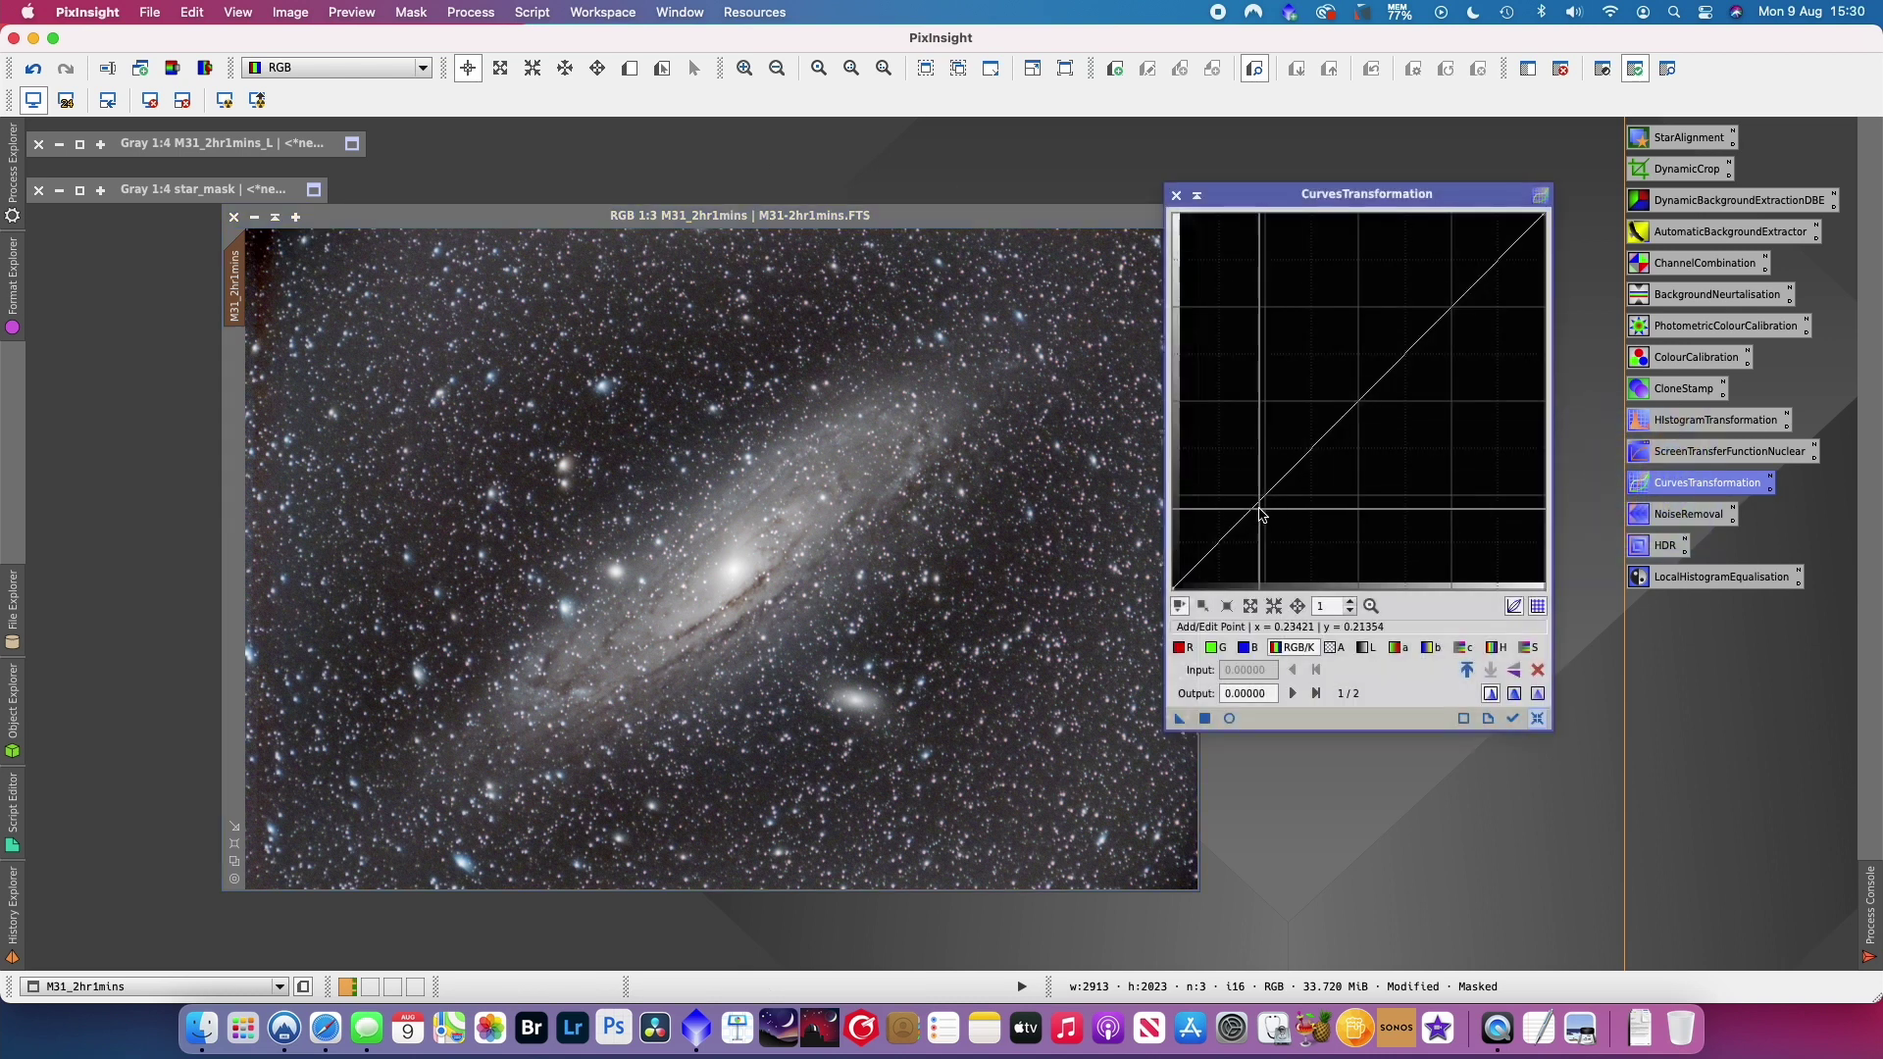
{"action": "left_click", "coordinate": [1228, 719]}
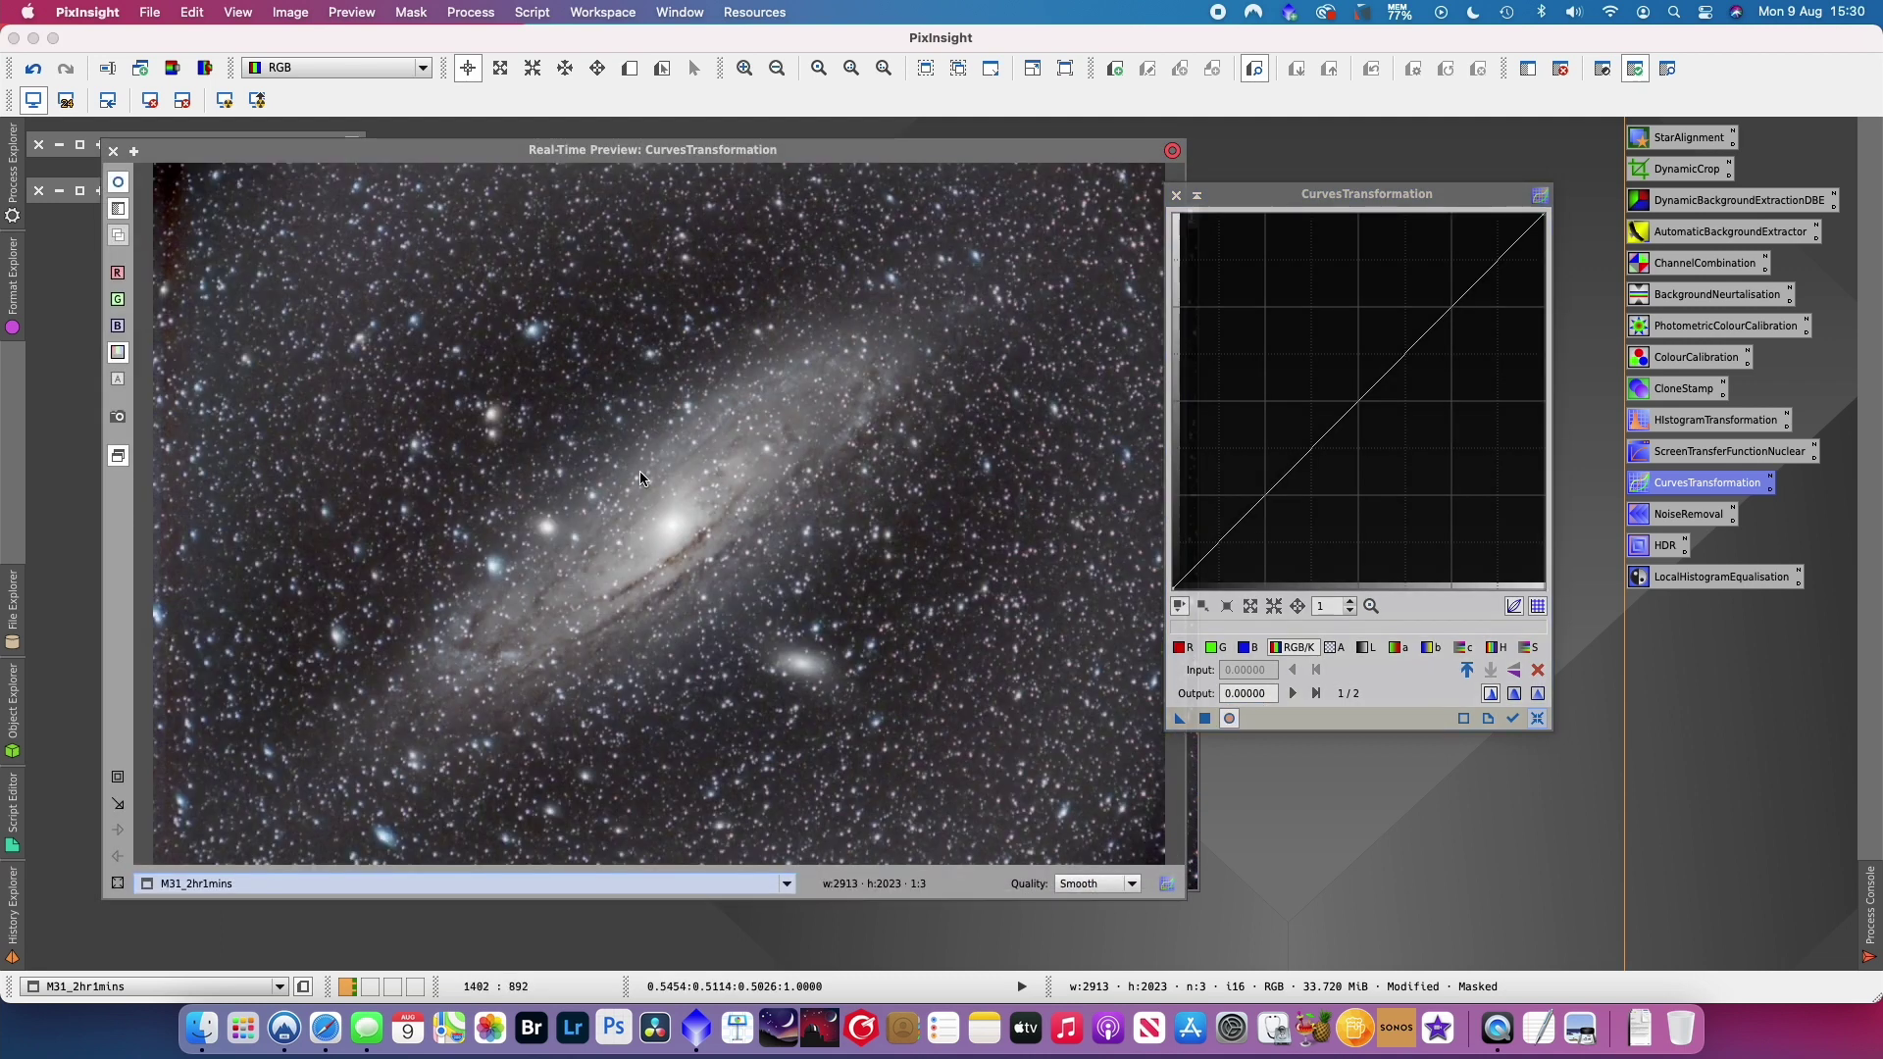
{"action": "left_click", "coordinate": [1265, 504]}
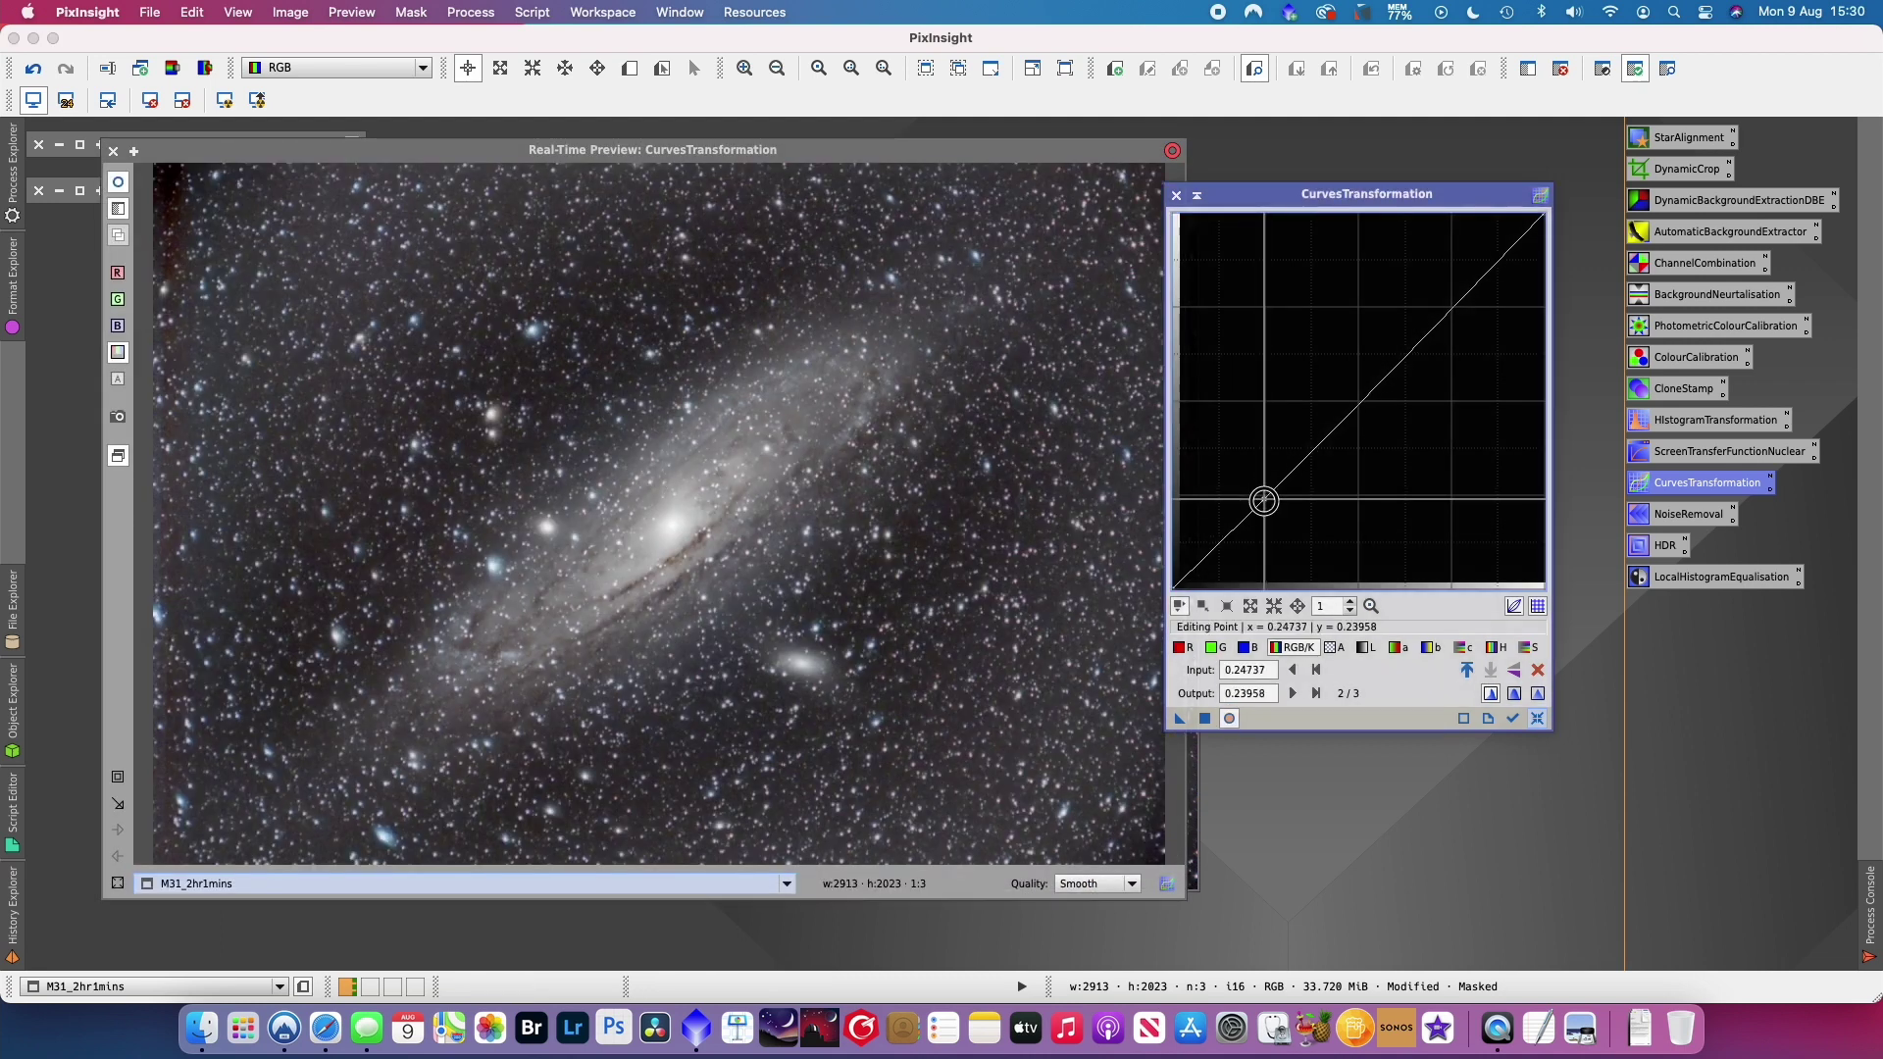
{"action": "left_click_drag", "start_coordinate": [1265, 504], "coordinate": [1204, 561]}
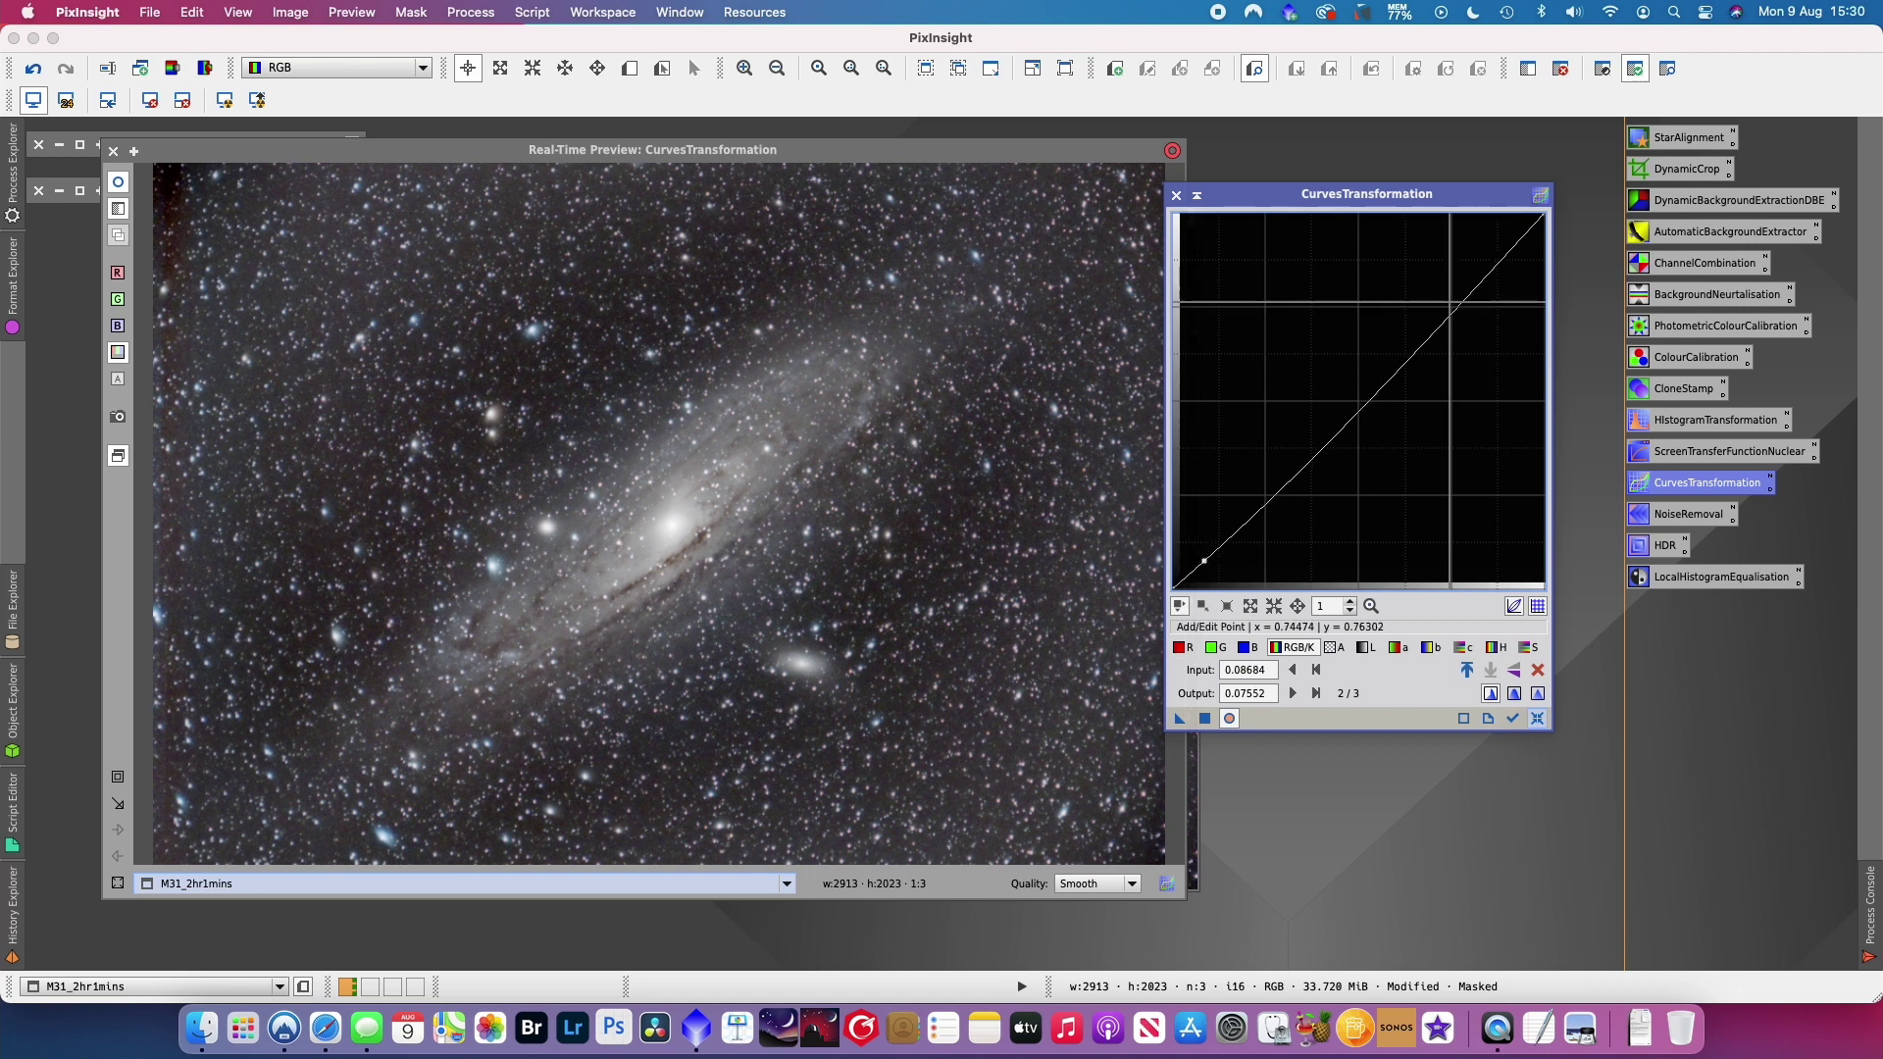
{"action": "left_click_drag", "start_coordinate": [1449, 301], "coordinate": [1430, 303]}
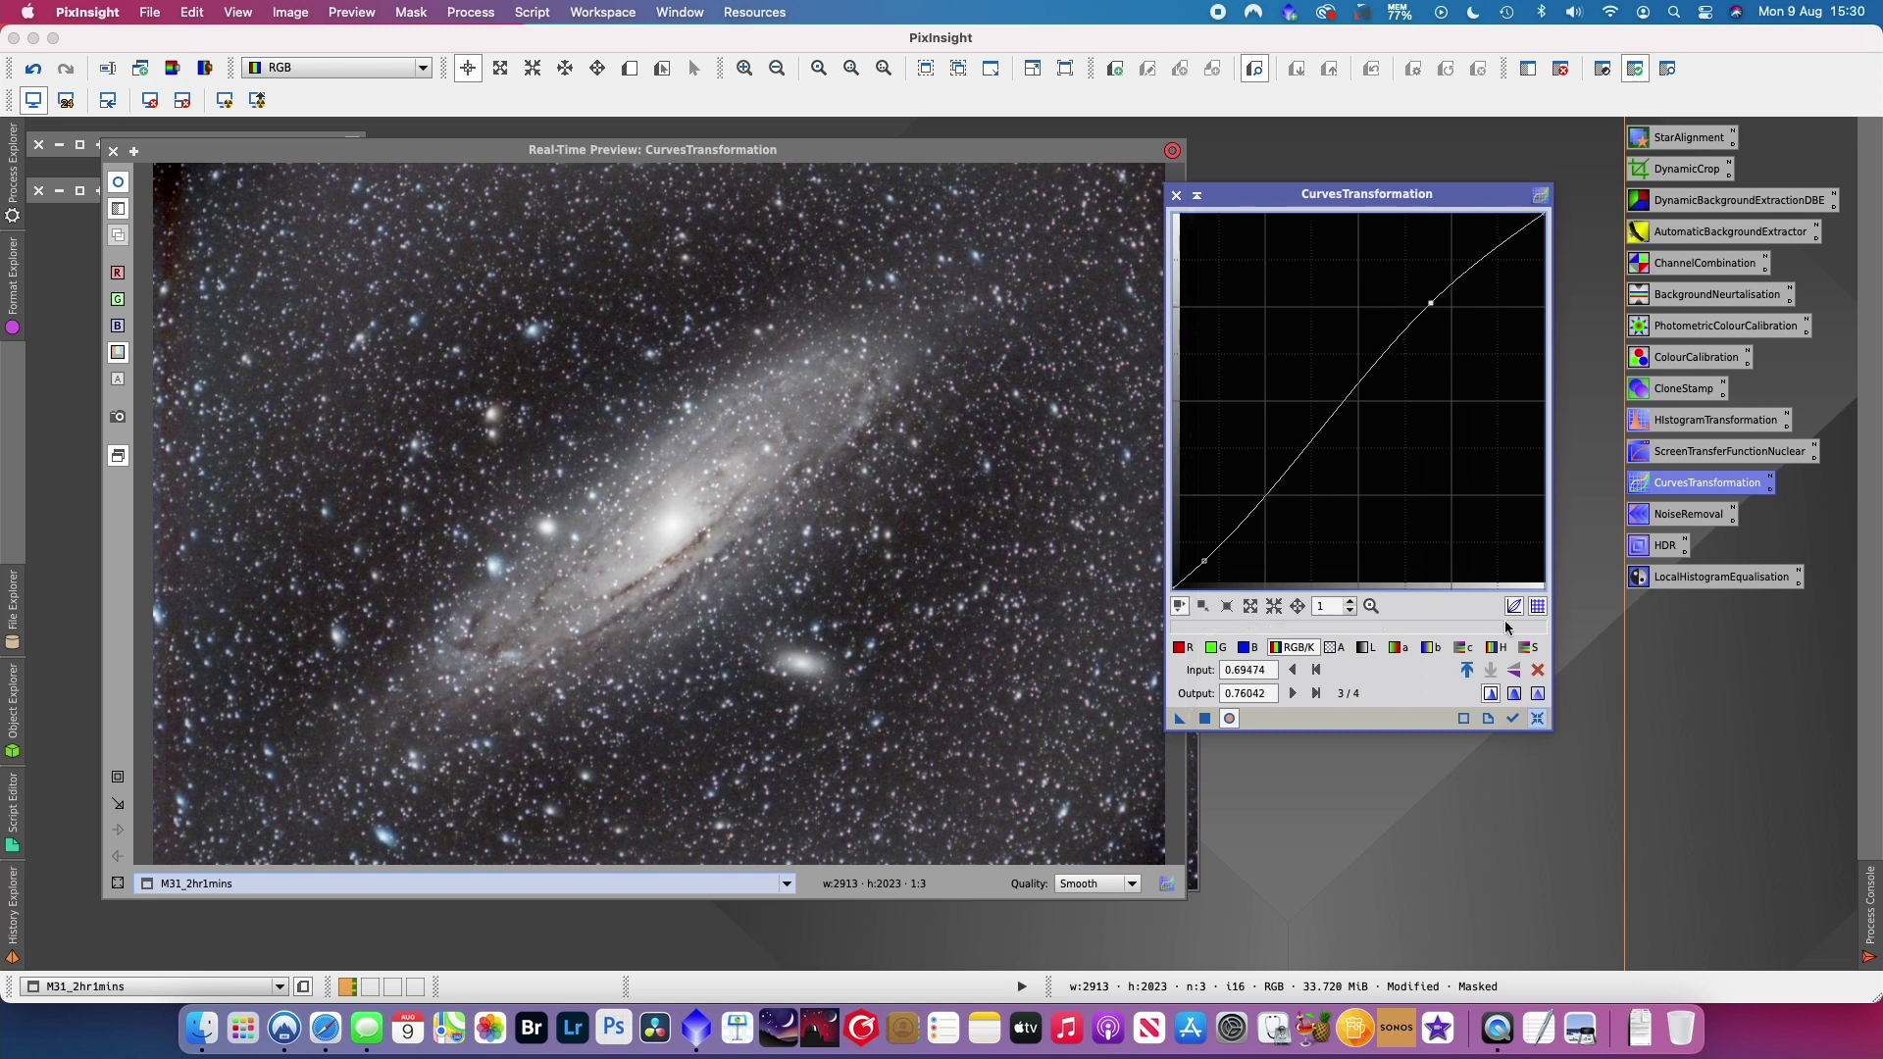
{"action": "left_click", "coordinate": [1527, 647]}
{"action": "left_click_drag", "start_coordinate": [1353, 402], "coordinate": [1274, 333]}
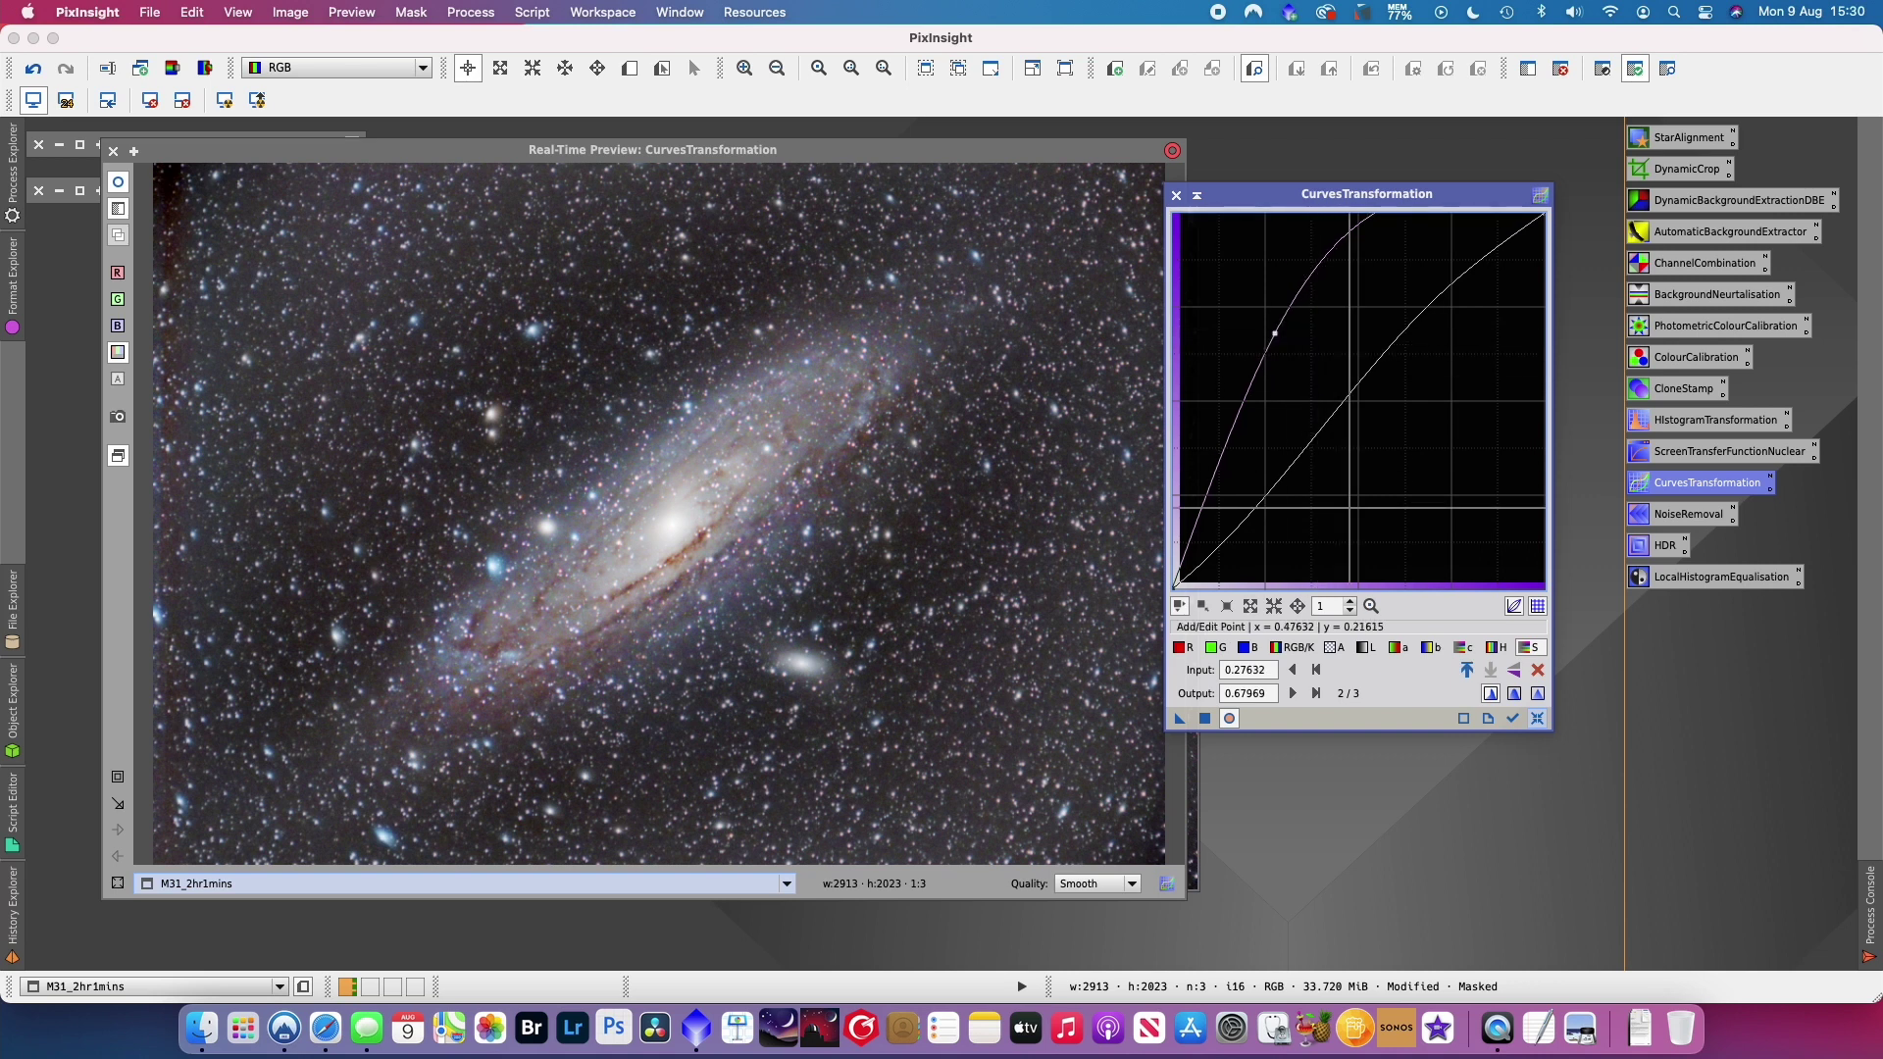
- Shape the CIE b* curve with points at input 0.11053, output 0.08333 and input 0.88421, output 0.91146
{"action": "left_click", "coordinate": [1430, 651]}
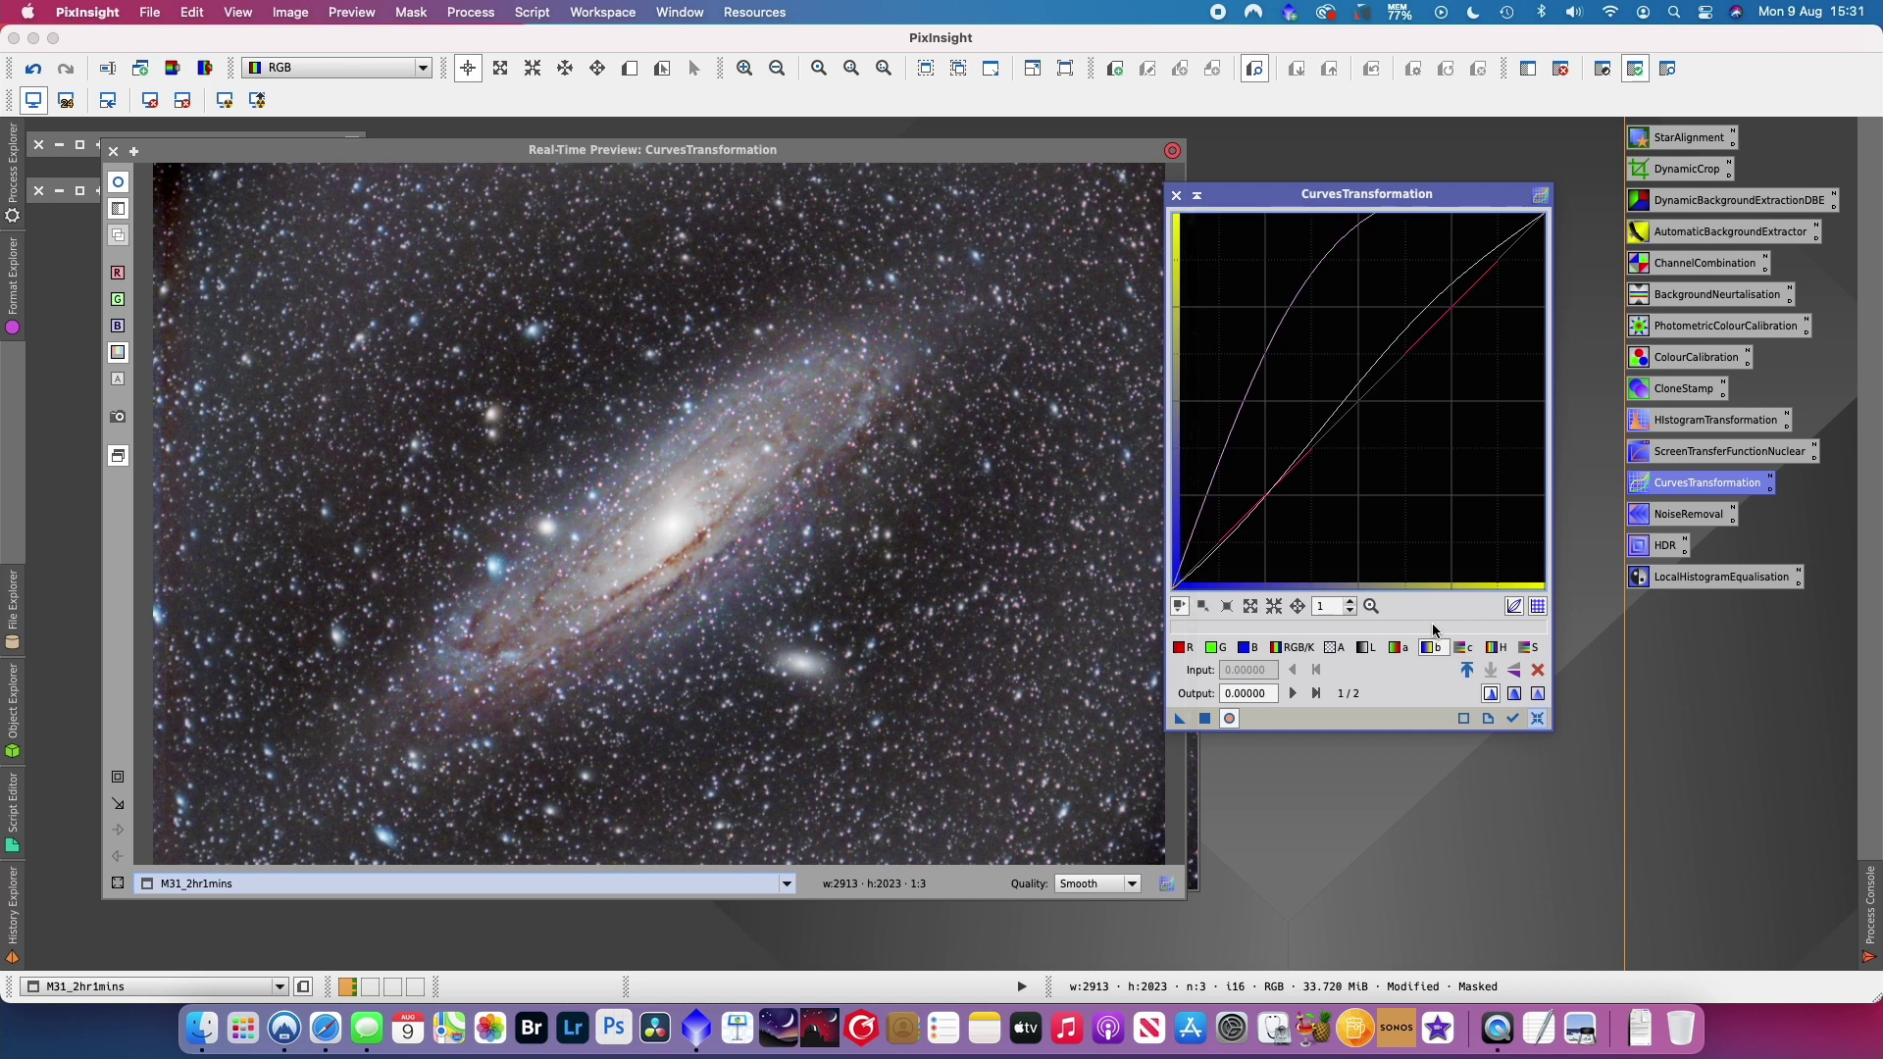
{"action": "left_click", "coordinate": [1454, 304]}
{"action": "left_click_drag", "start_coordinate": [1454, 305], "coordinate": [1450, 302]}
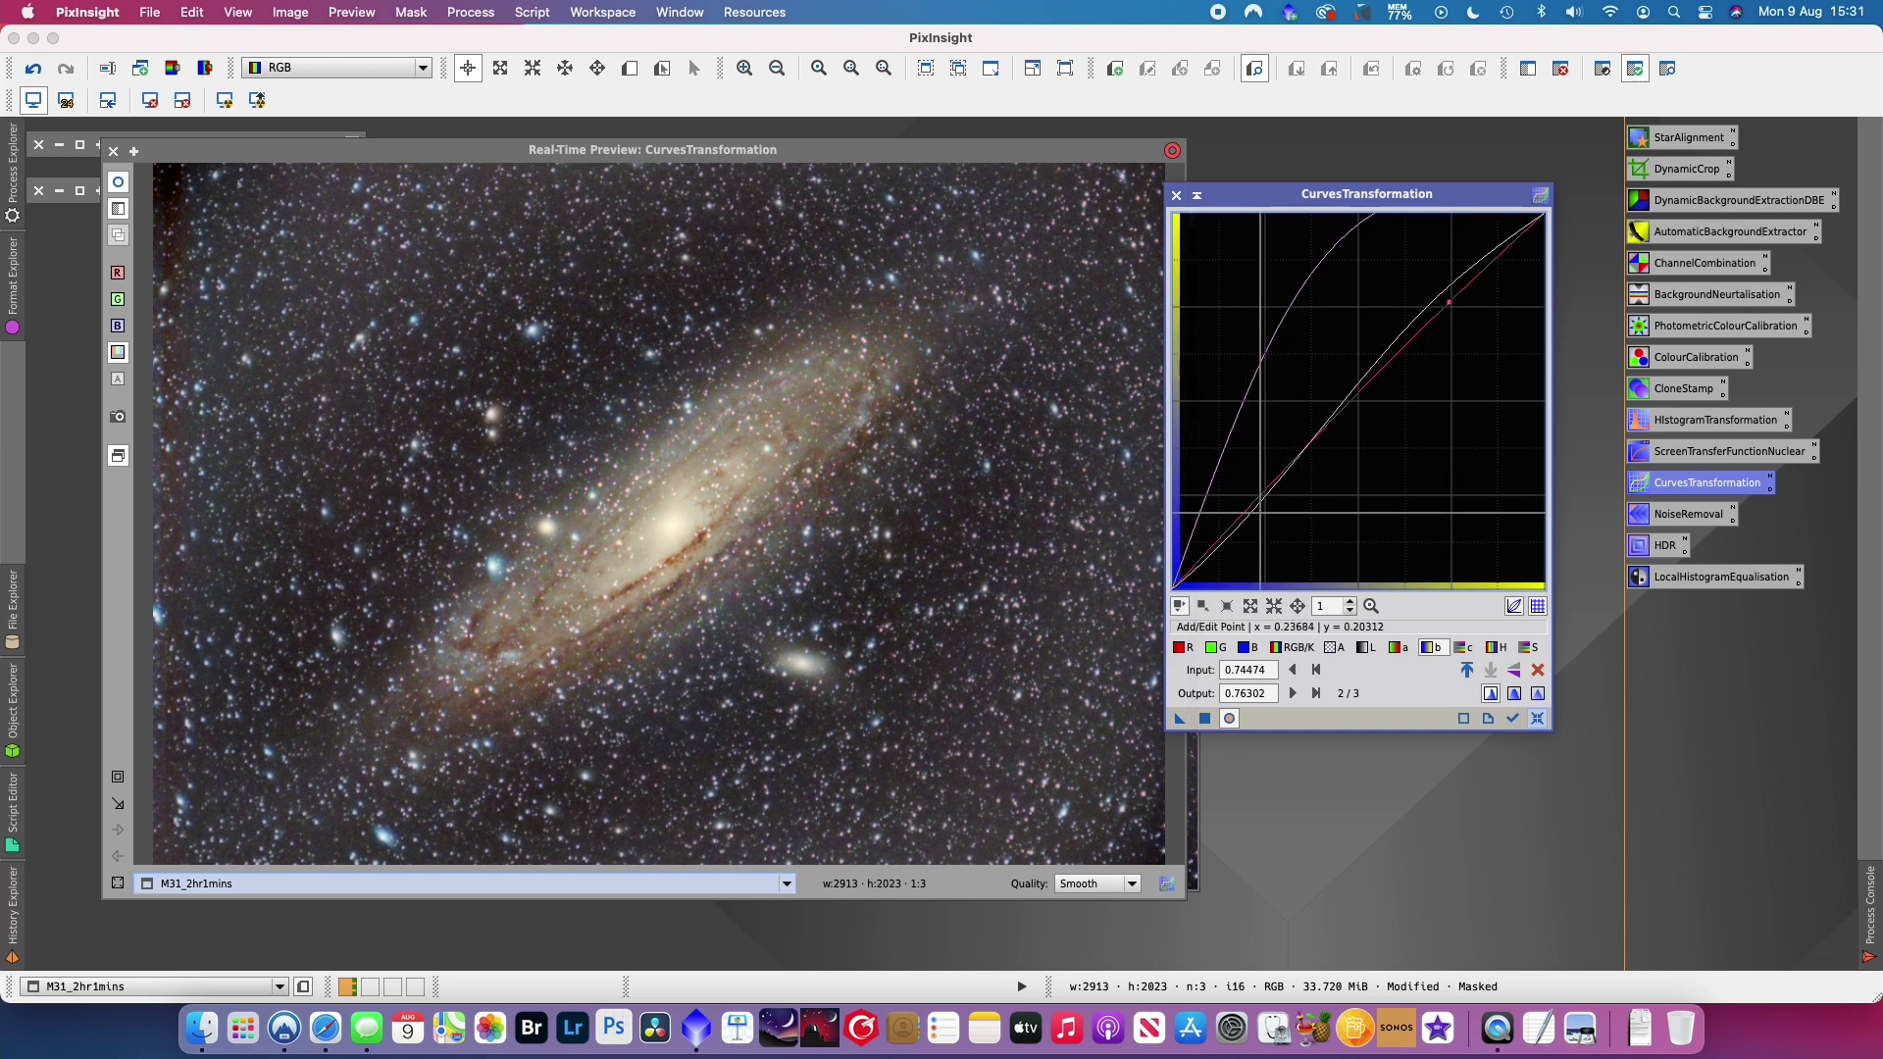
{"action": "left_click", "coordinate": [1233, 531]}
{"action": "left_click_drag", "start_coordinate": [1234, 530], "coordinate": [1212, 557]}
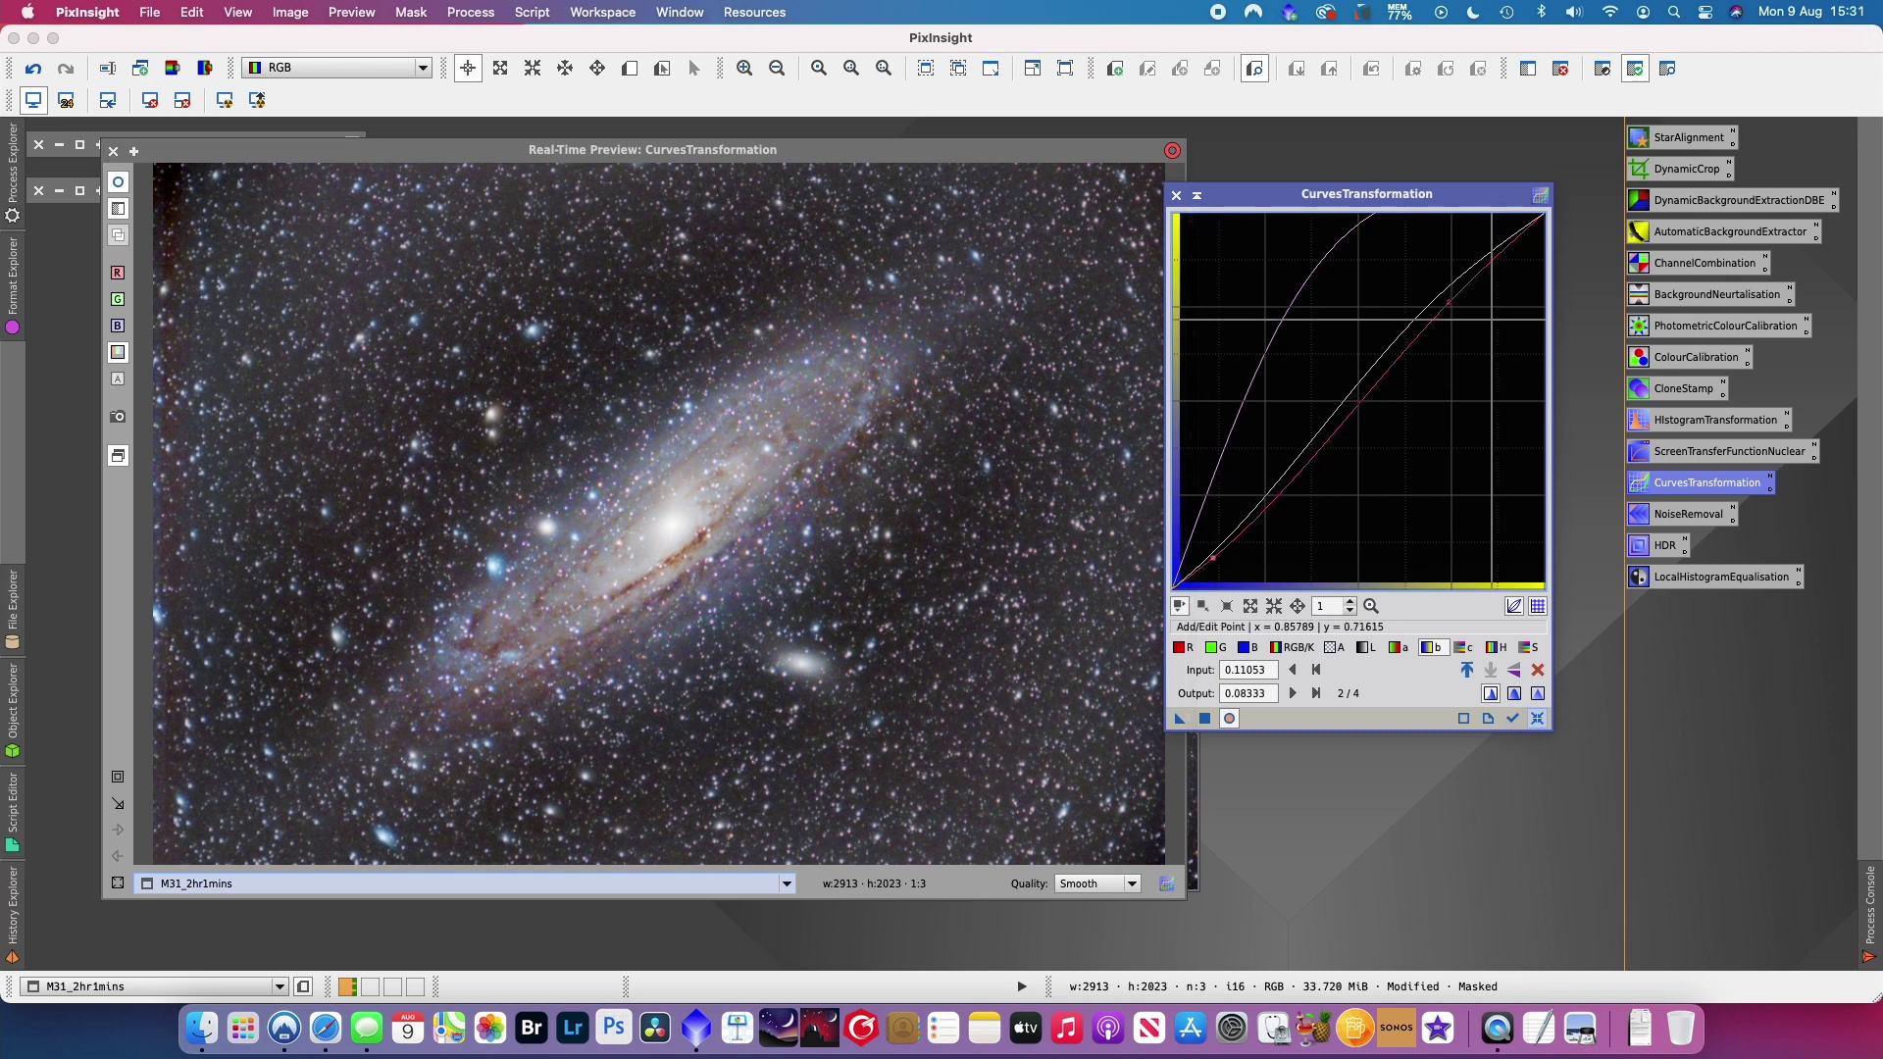
{"action": "left_click_drag", "start_coordinate": [1449, 301], "coordinate": [1501, 245]}
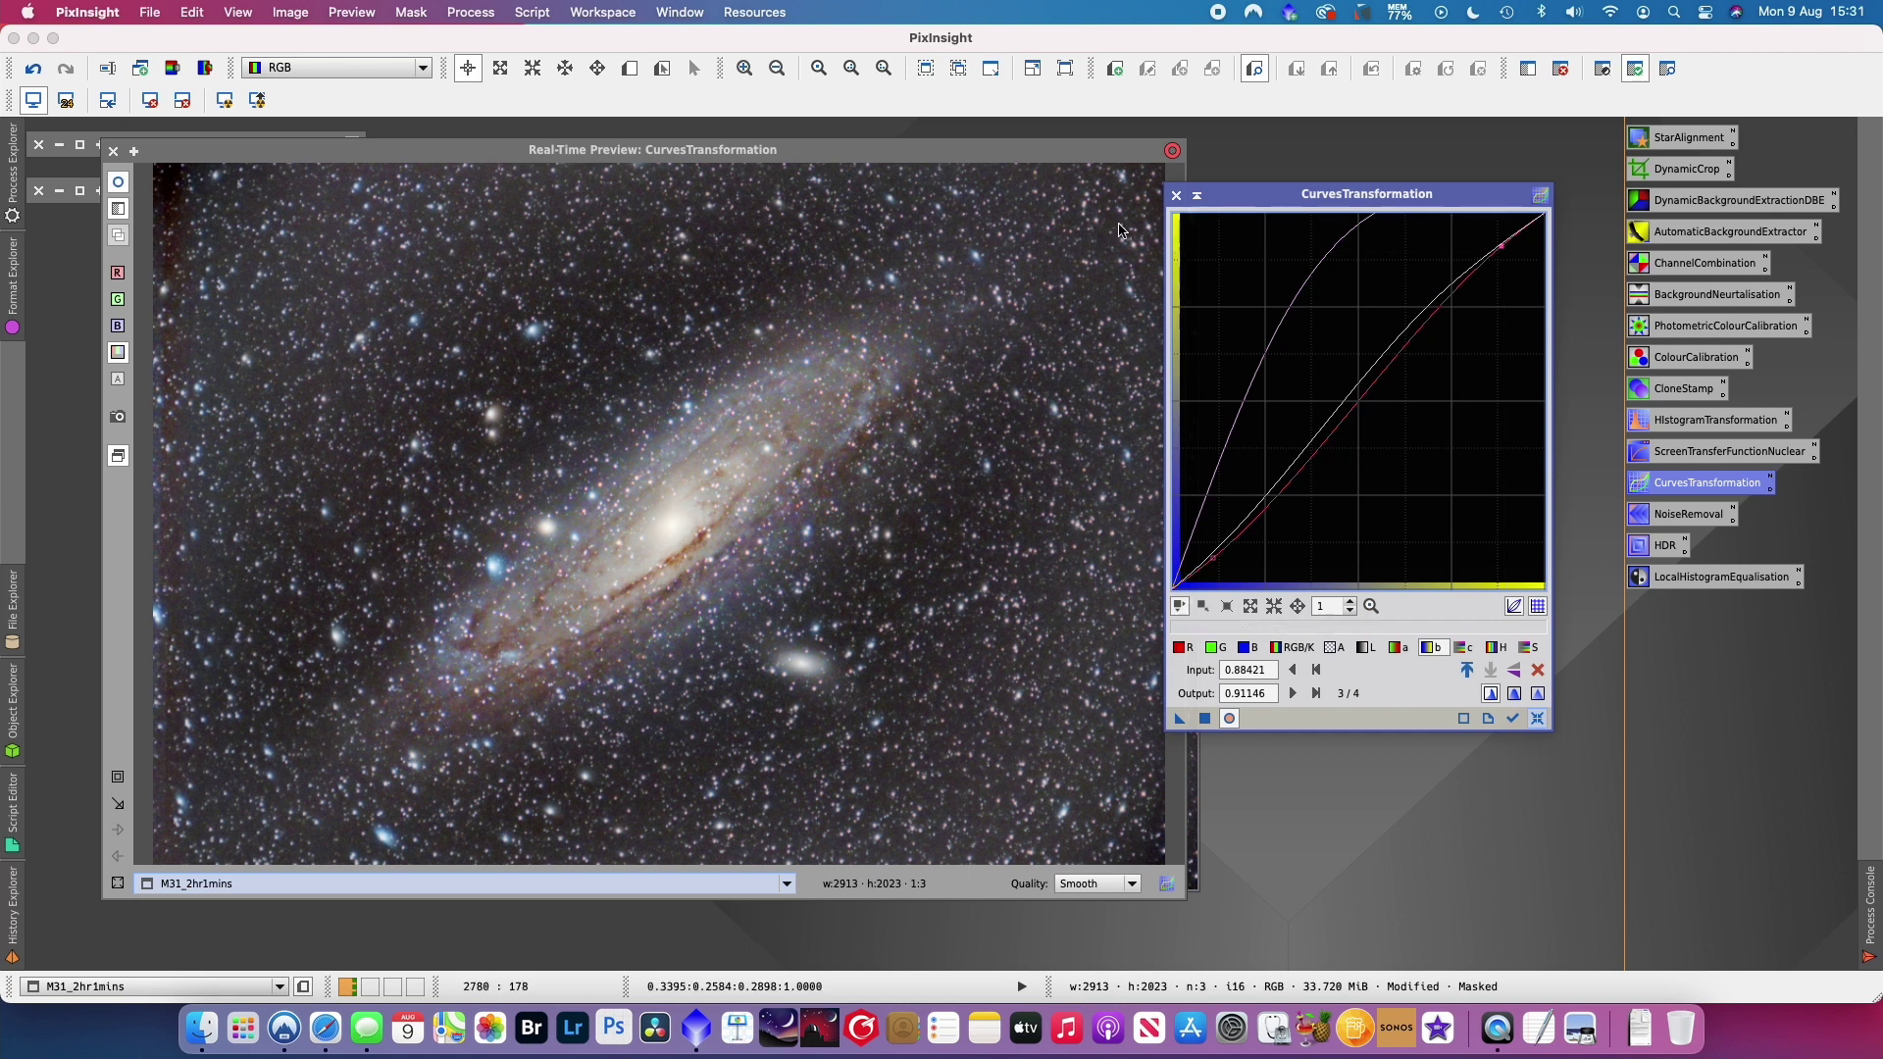
- Compare the previewed curves with the original, apply them to M31_2hr1mins and close CurvesTransformation
{"action": "left_click", "coordinate": [117, 184]}
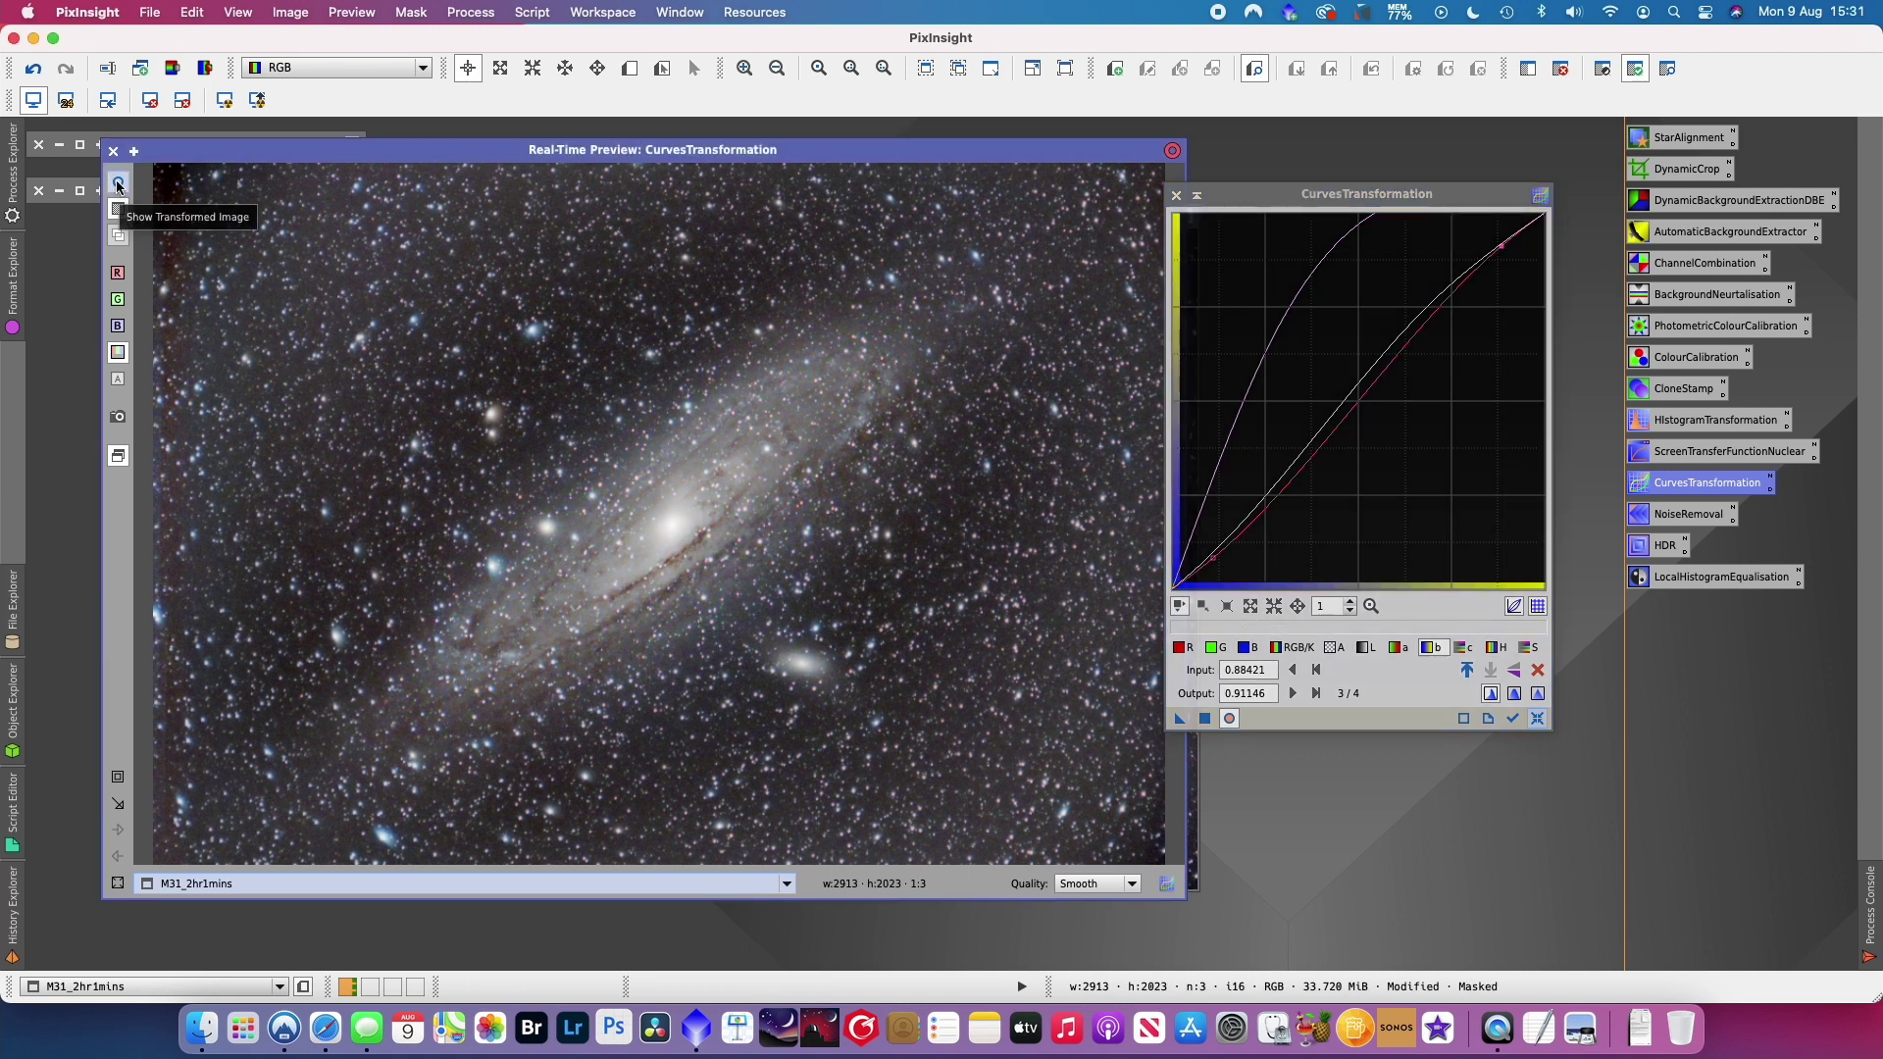
{"action": "left_click", "coordinate": [117, 184]}
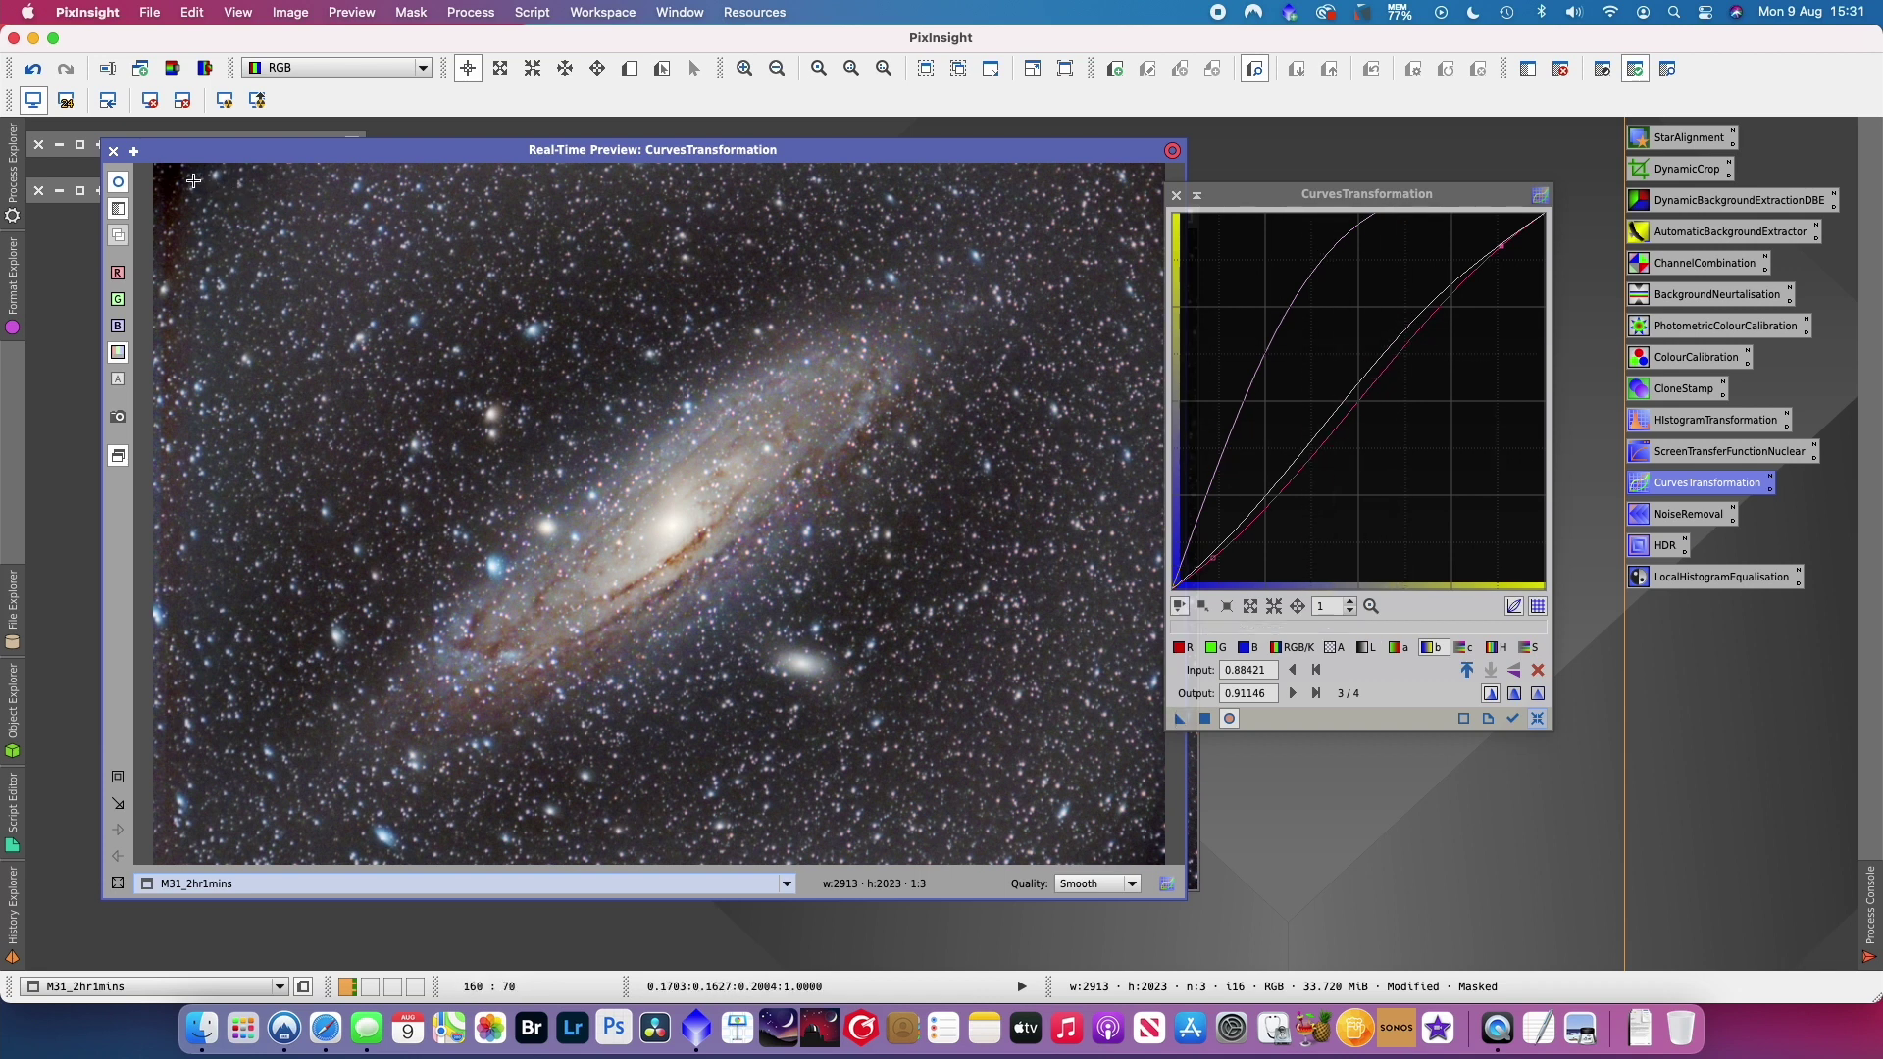
{"action": "left_click", "coordinate": [112, 152]}
{"action": "left_click", "coordinate": [1179, 718]}
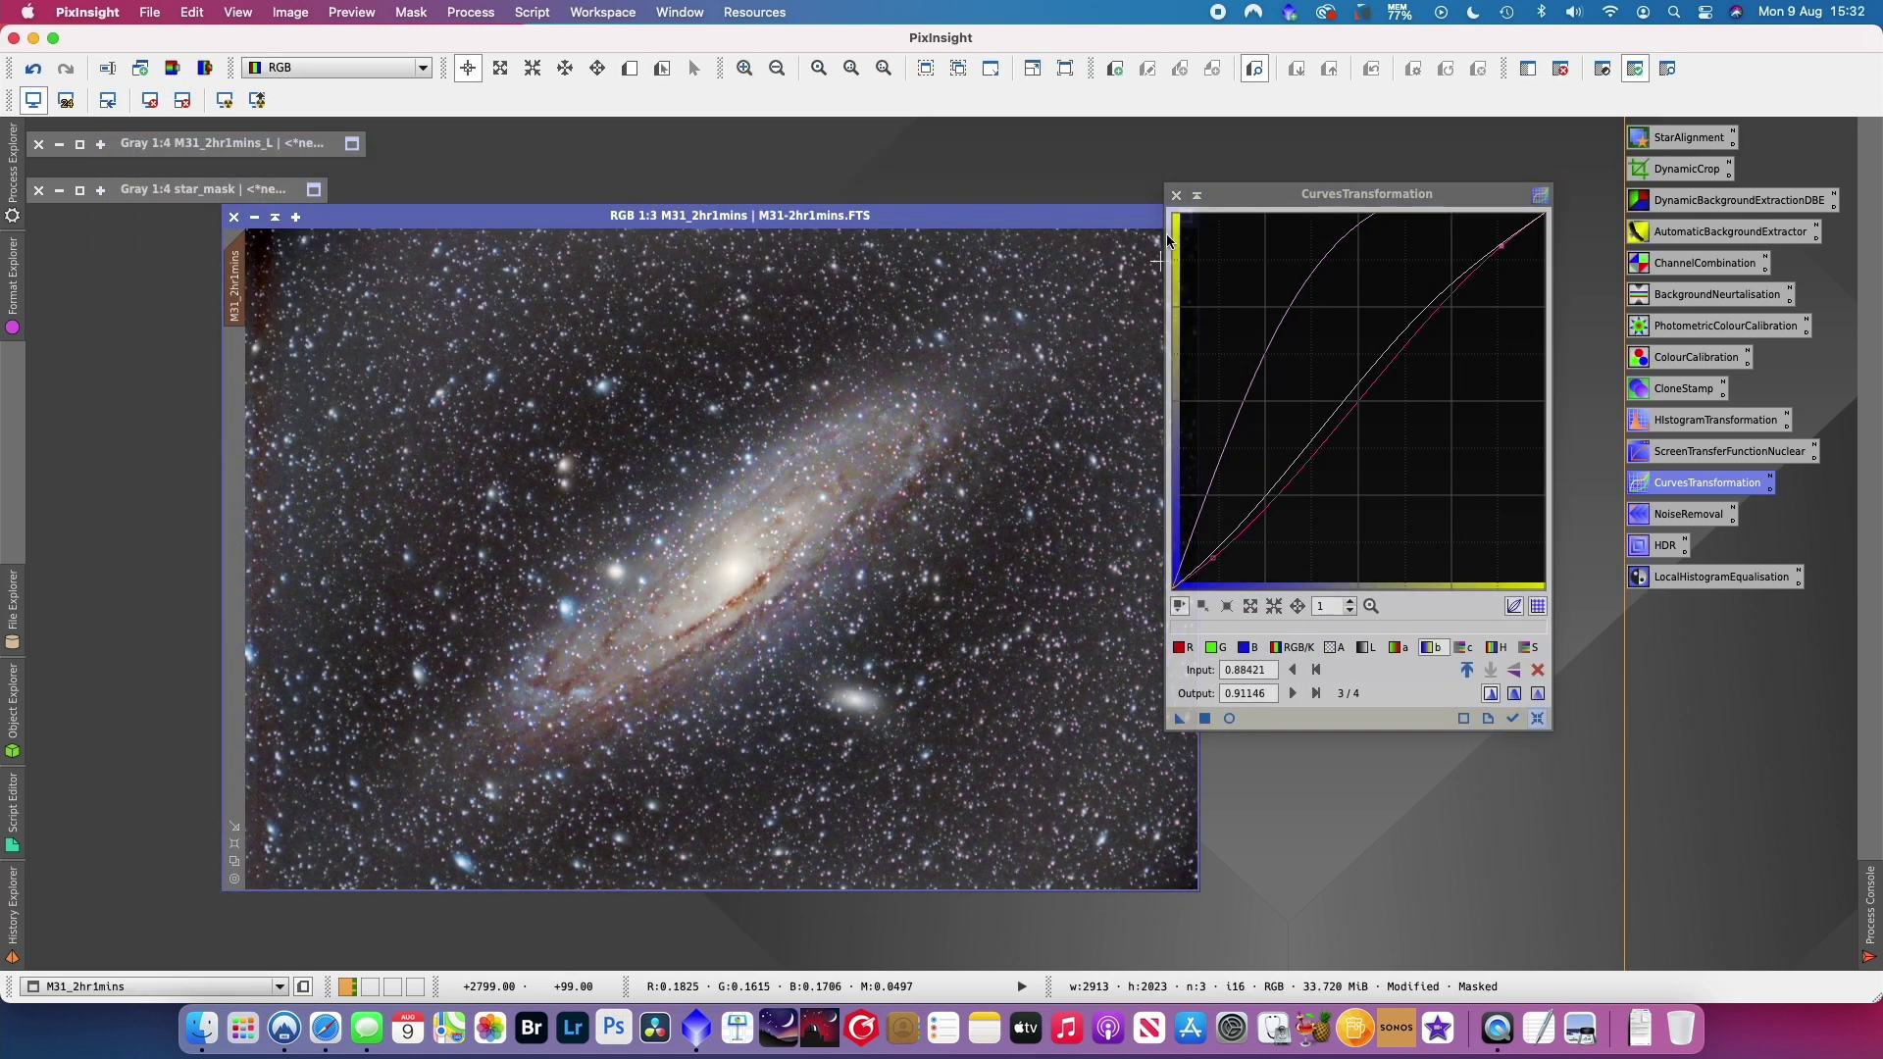
{"action": "left_click", "coordinate": [1178, 195]}
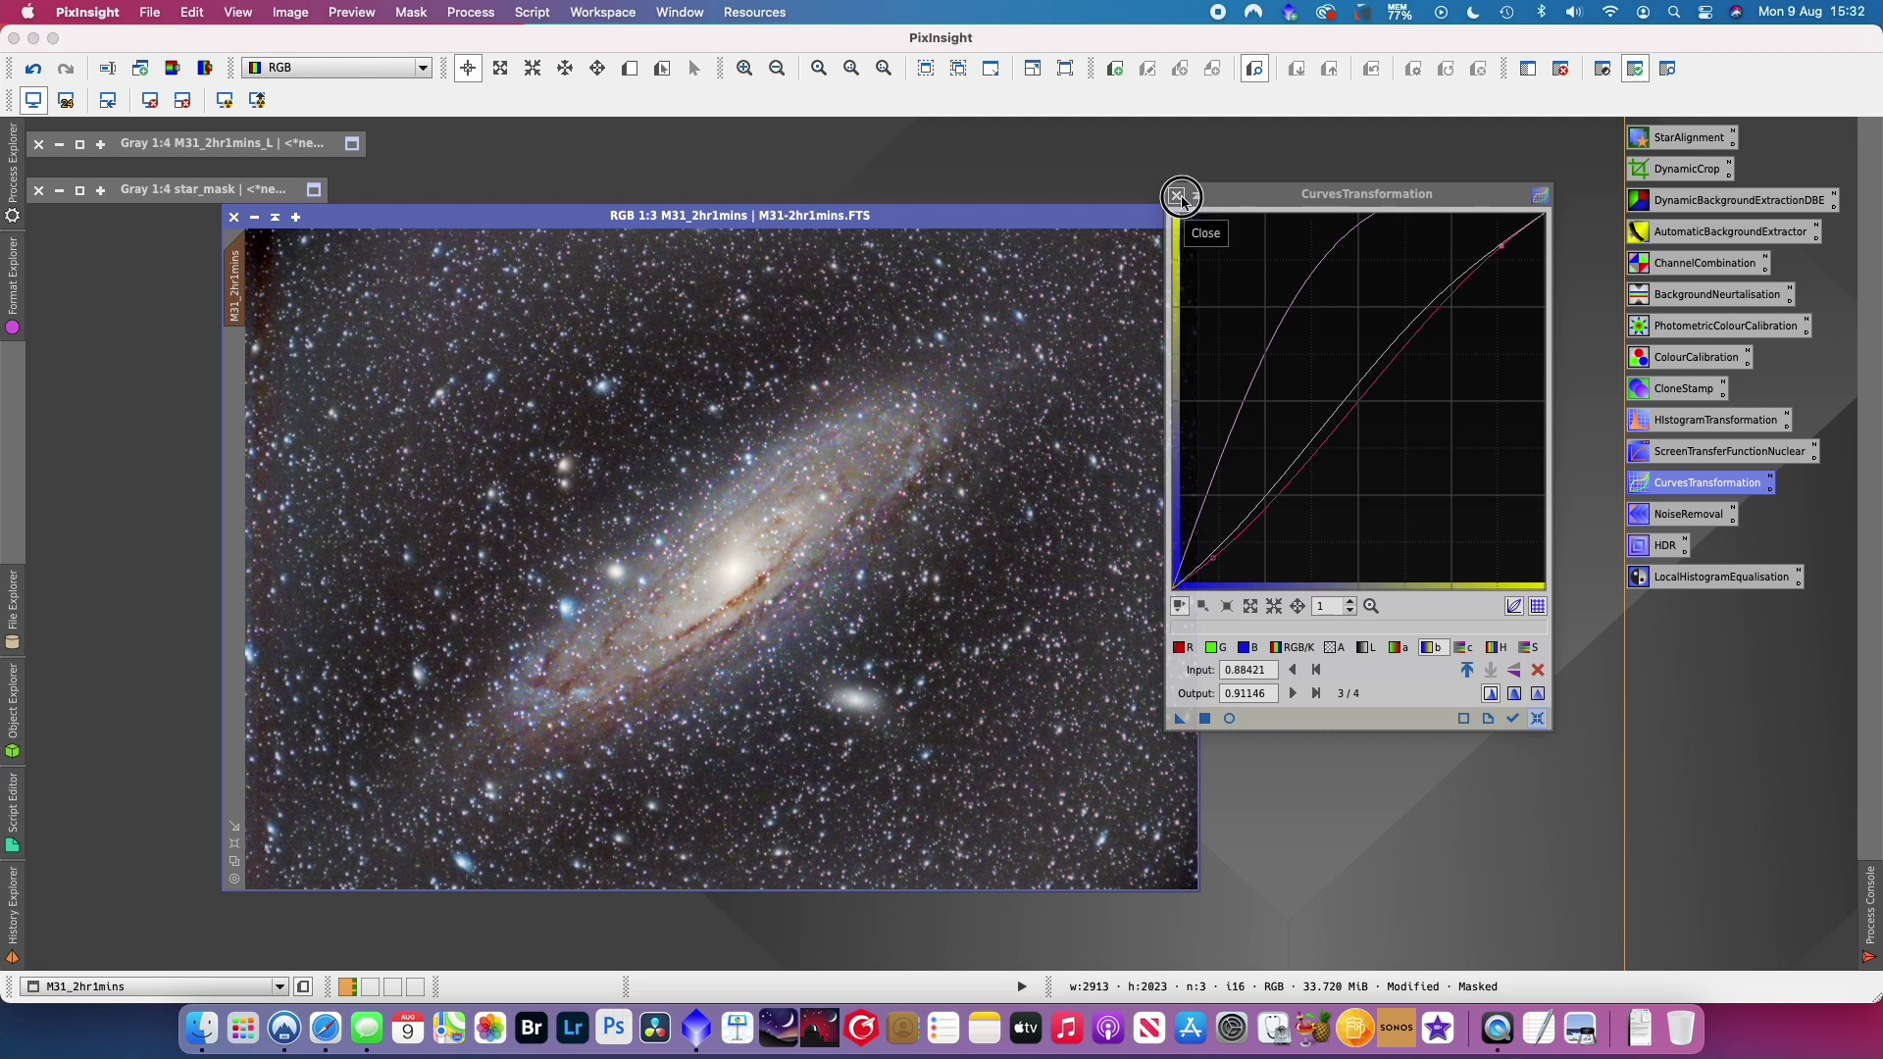
{"action": "left_click_drag", "start_coordinate": [935, 222], "coordinate": [935, 196]}
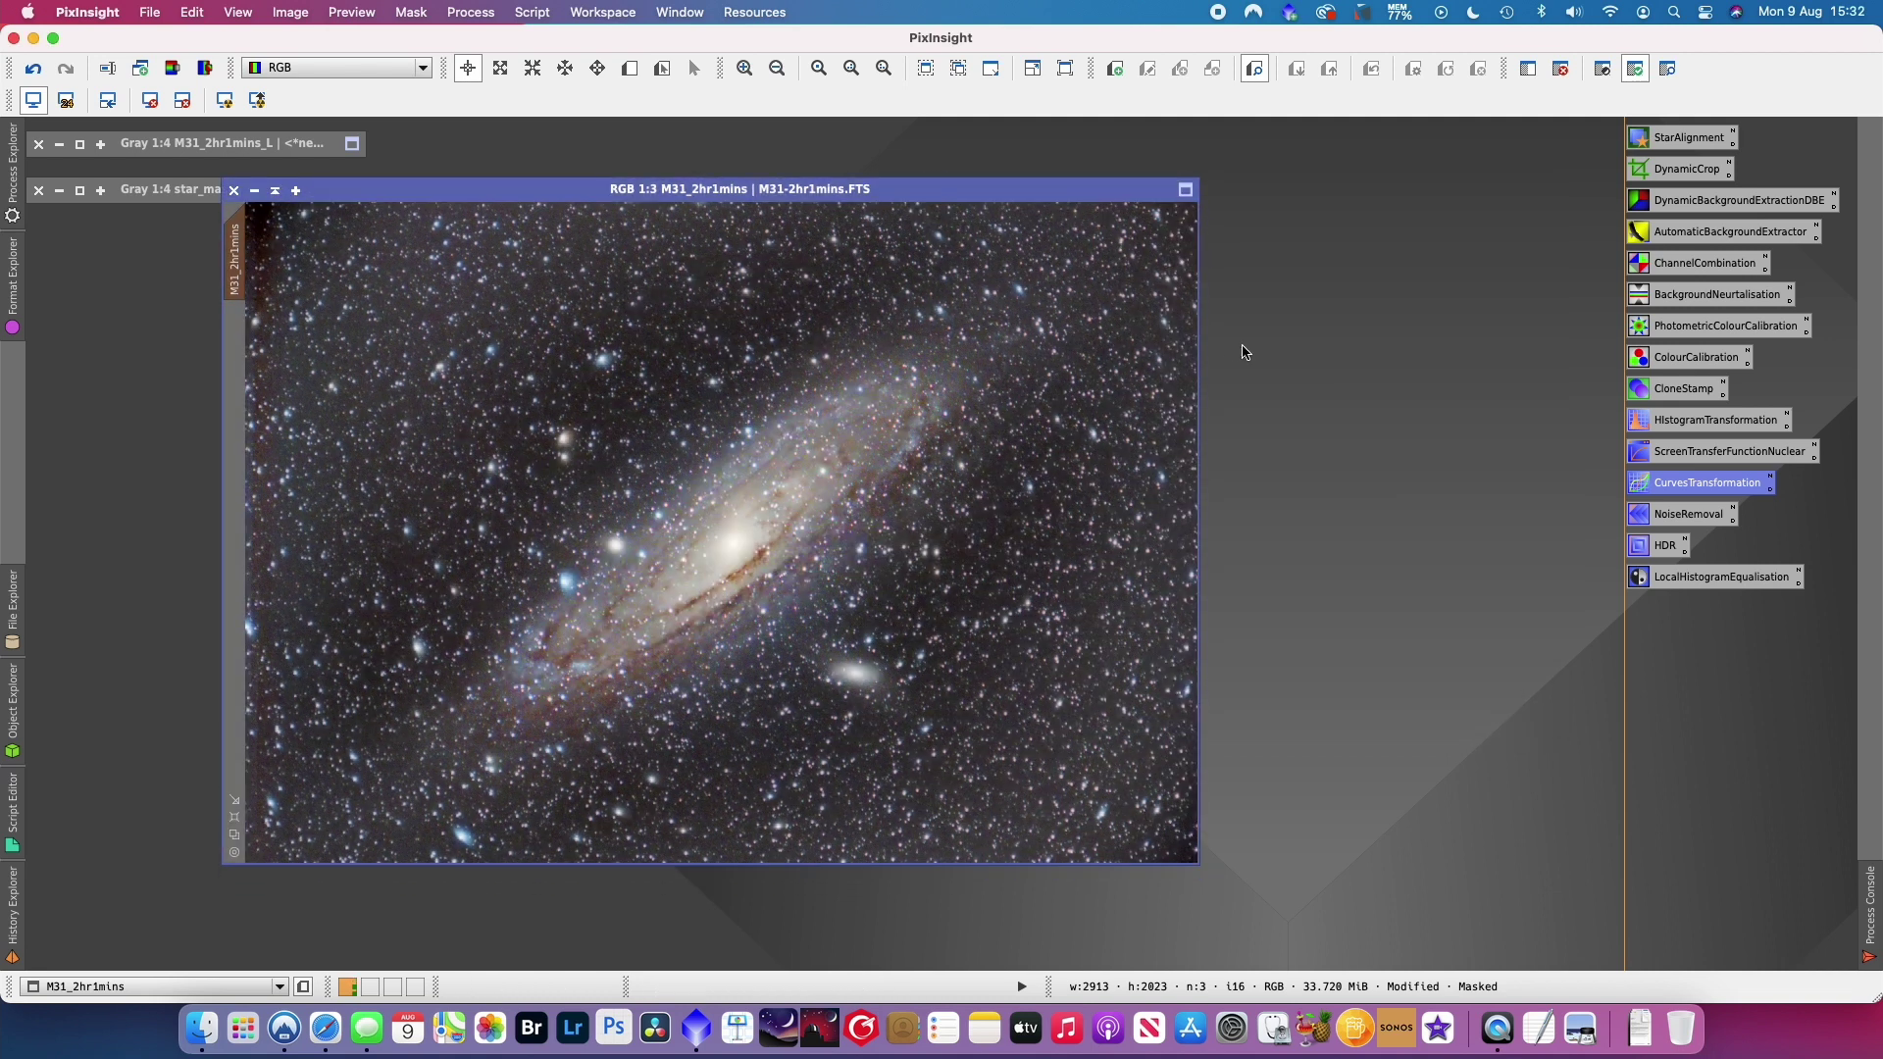